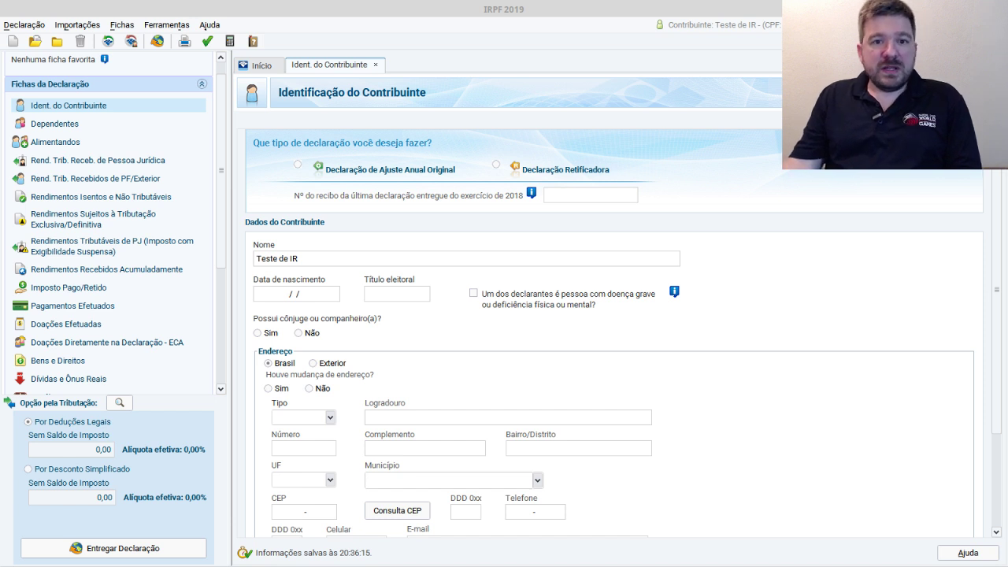
# - Glance at Planilha operações.xlsx, return to IRPF 2019, then bring up Teste IR.xlsx in LibreOffice Calc
pyautogui.hotkey('alt', 'Tab')
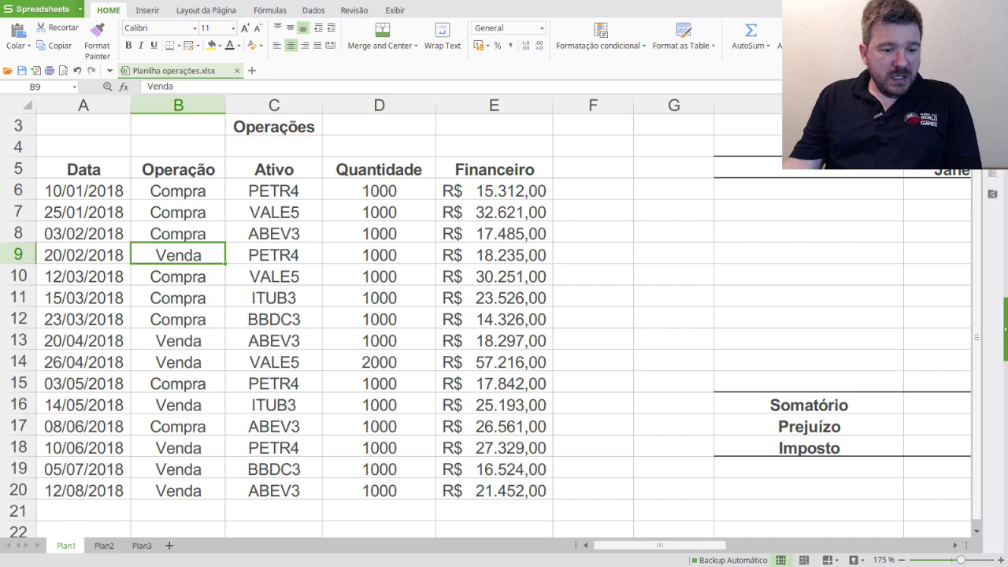
pyautogui.hotkey('alt', 'Tab')
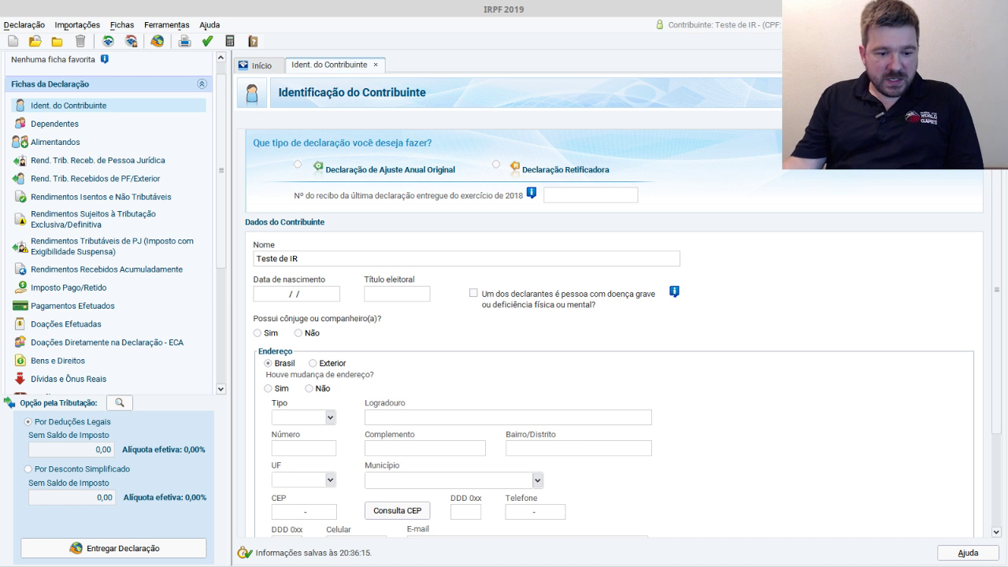
pyautogui.hotkey('alt', 'Tab')
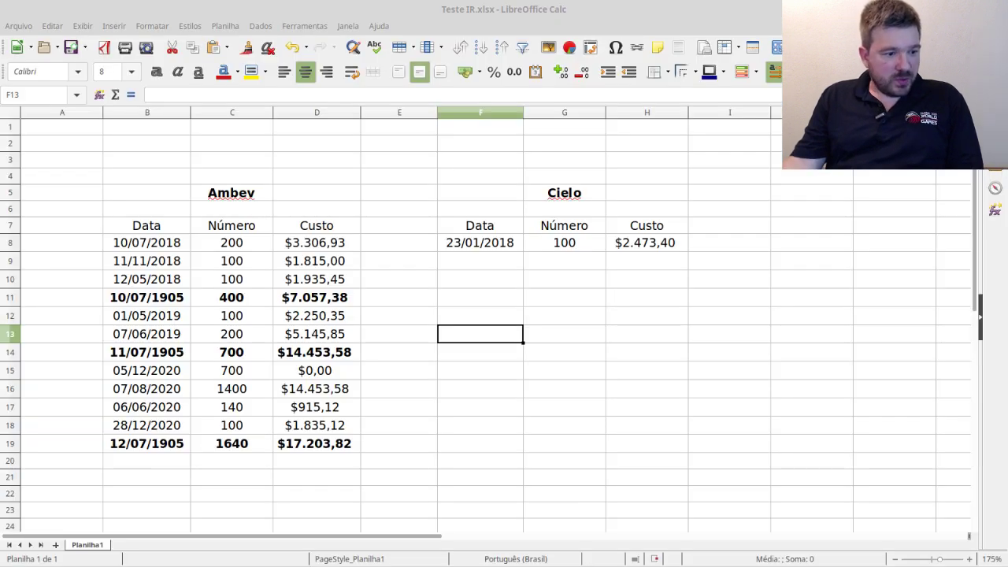
# - Switch to the Google Sheets proportional brokerage-cost spreadsheet in Chromium
pyautogui.hotkey('alt', 'Tab')
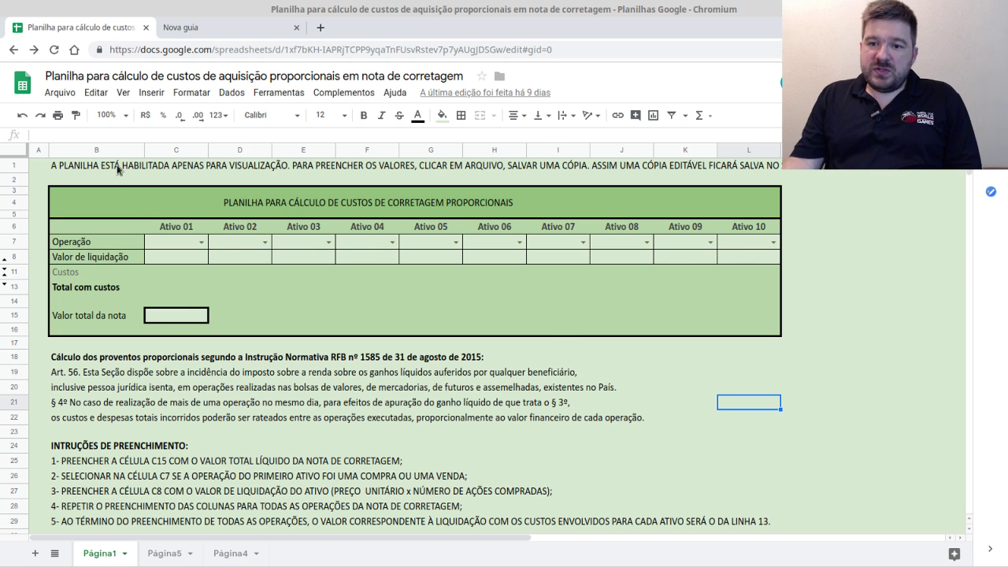
# - Download the brokerage-cost spreadsheet as Microsoft Excel (.xlsx) and open the copy in WPS Spreadsheets
pyautogui.click(69, 94)
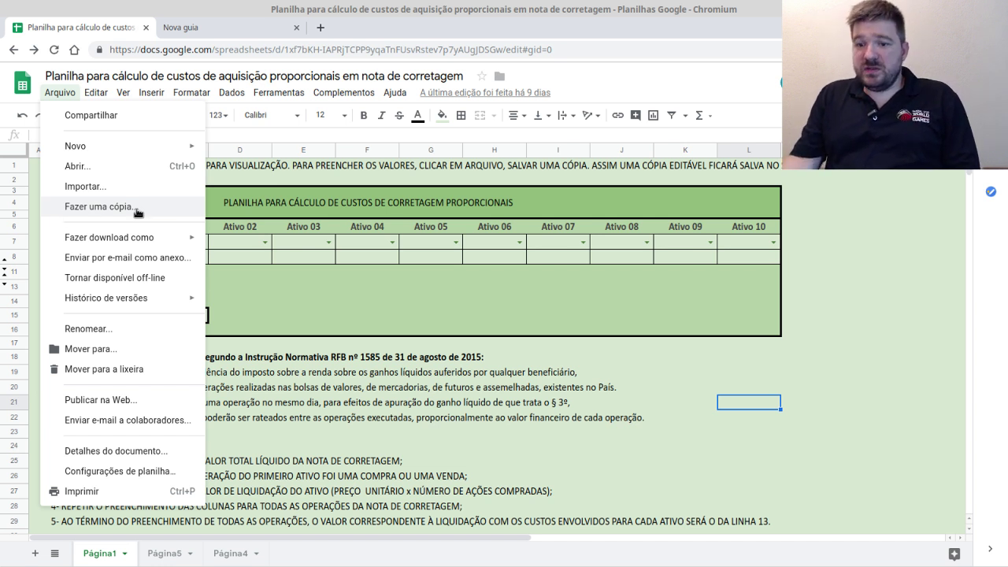
pyautogui.moveTo(119, 238)
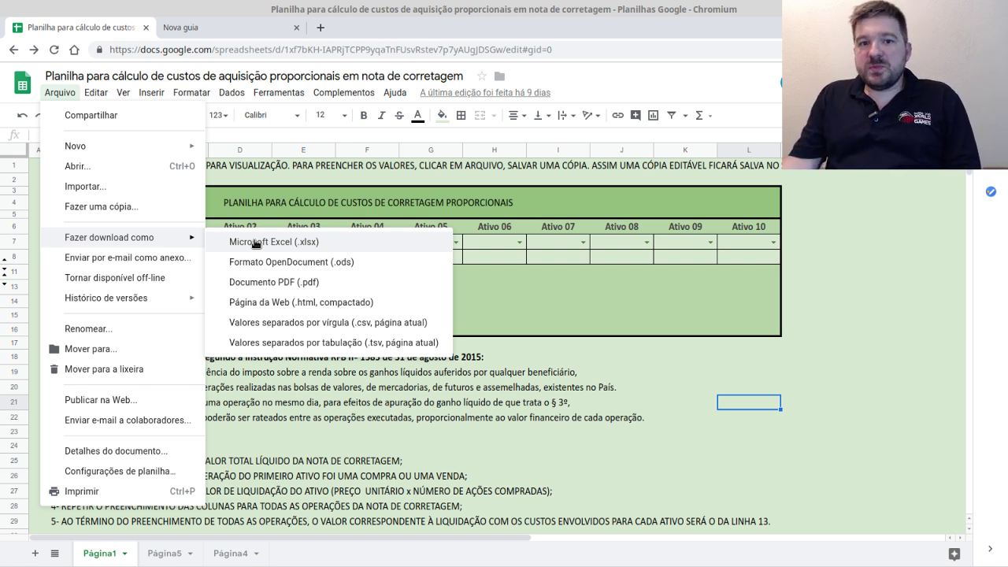
pyautogui.click(876, 242)
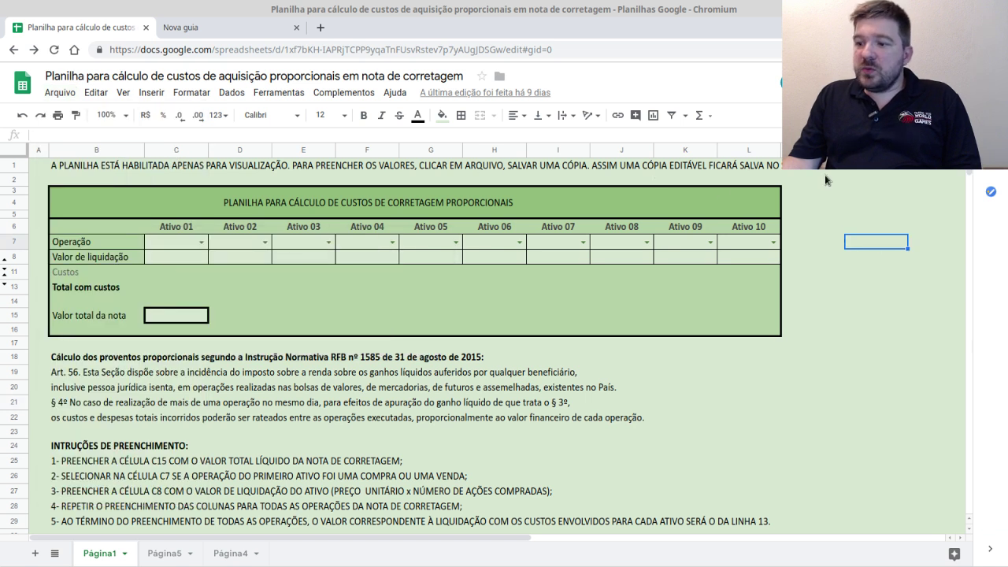
pyautogui.click(172, 315)
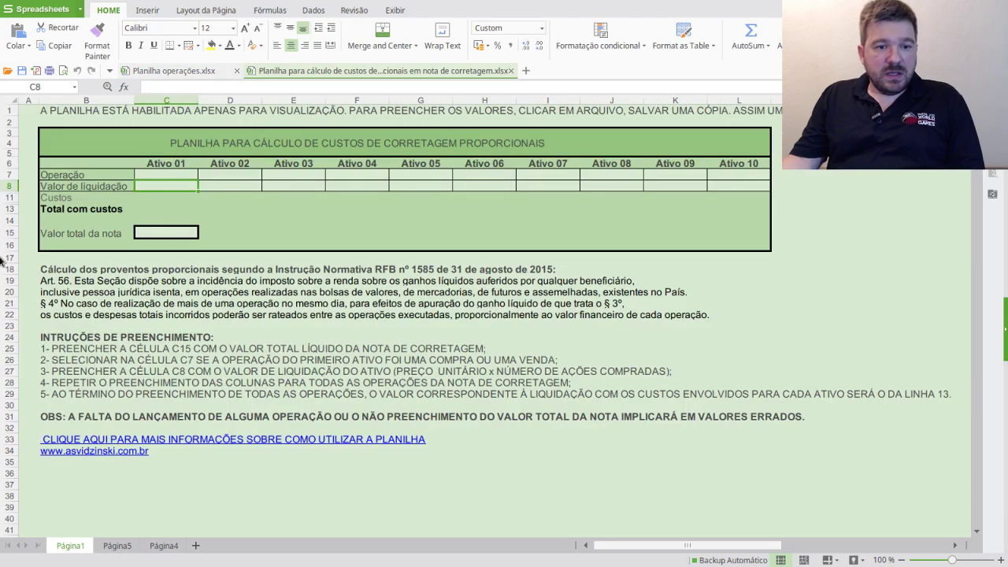
# - Enter Compra in C7 and Venda in D7, then close the copy without saving
pyautogui.click(314, 230)
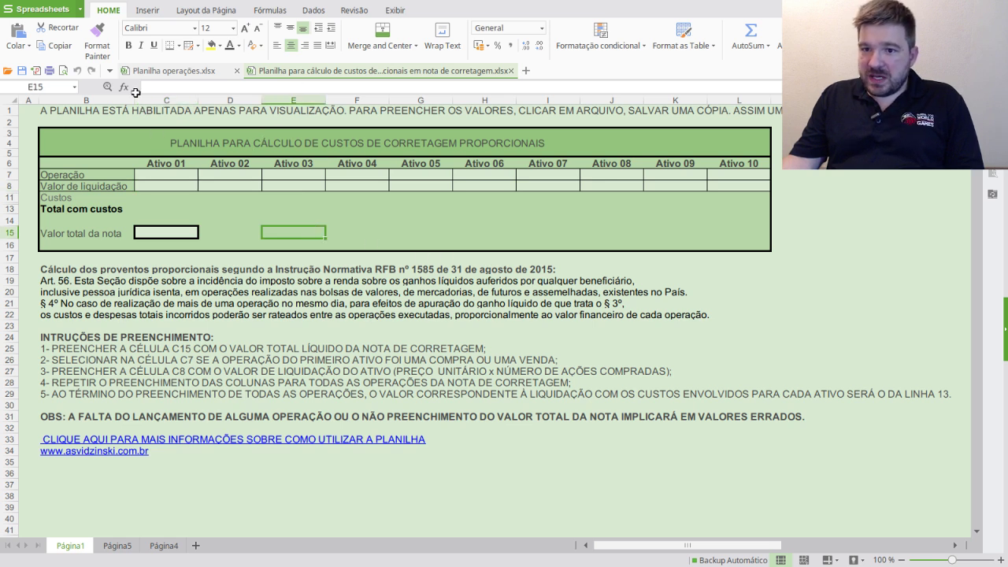
pyautogui.click(175, 176)
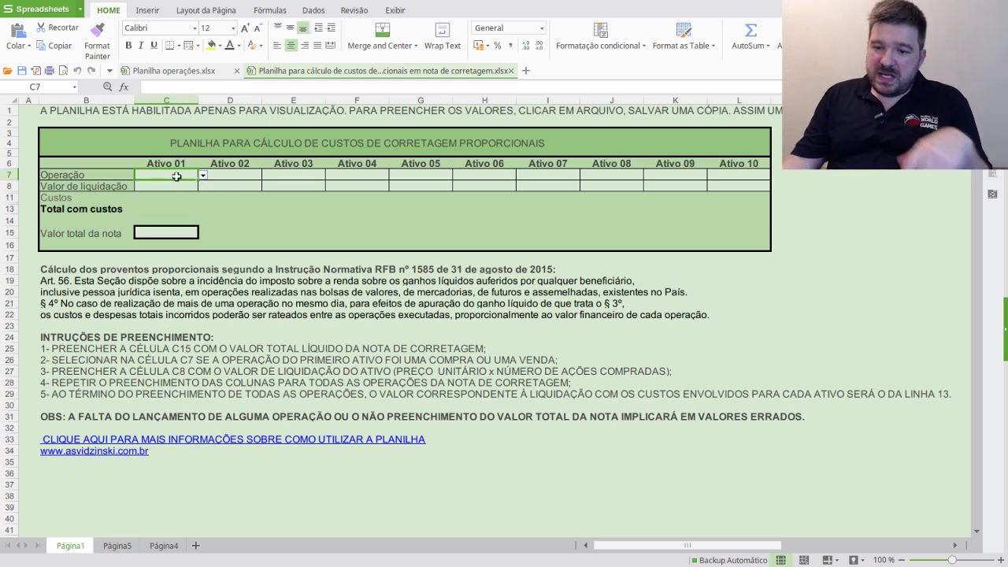
pyautogui.write('Compra,Venda')
pyautogui.press('Tab')
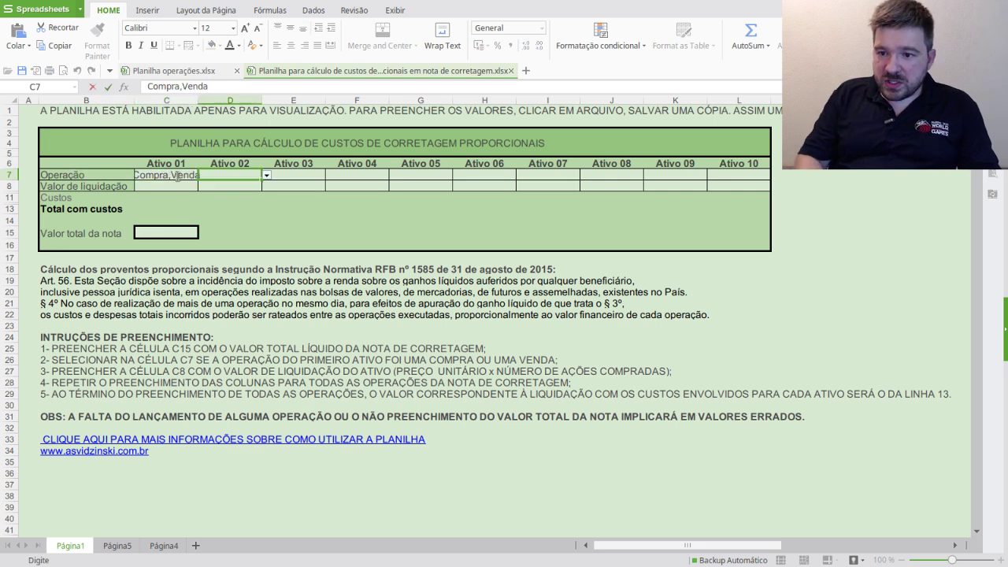
pyautogui.click(176, 175)
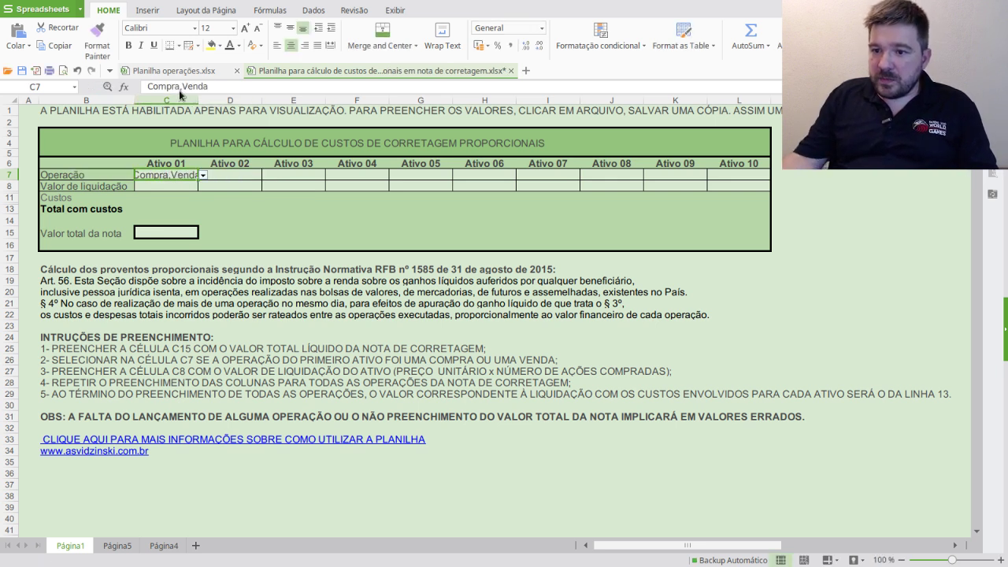
pyautogui.moveTo(183, 87); pyautogui.dragTo(211, 92)
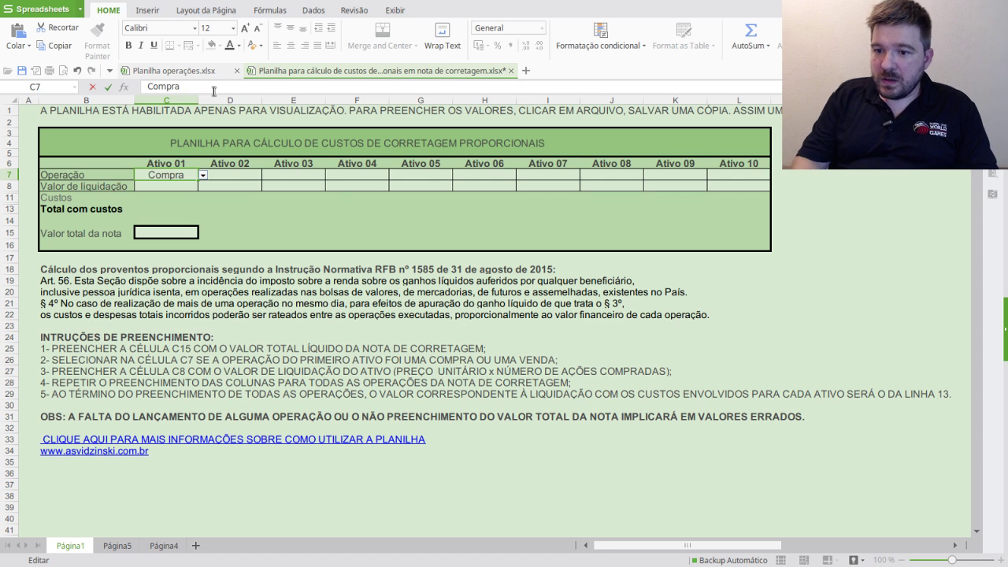
pyautogui.click(240, 173)
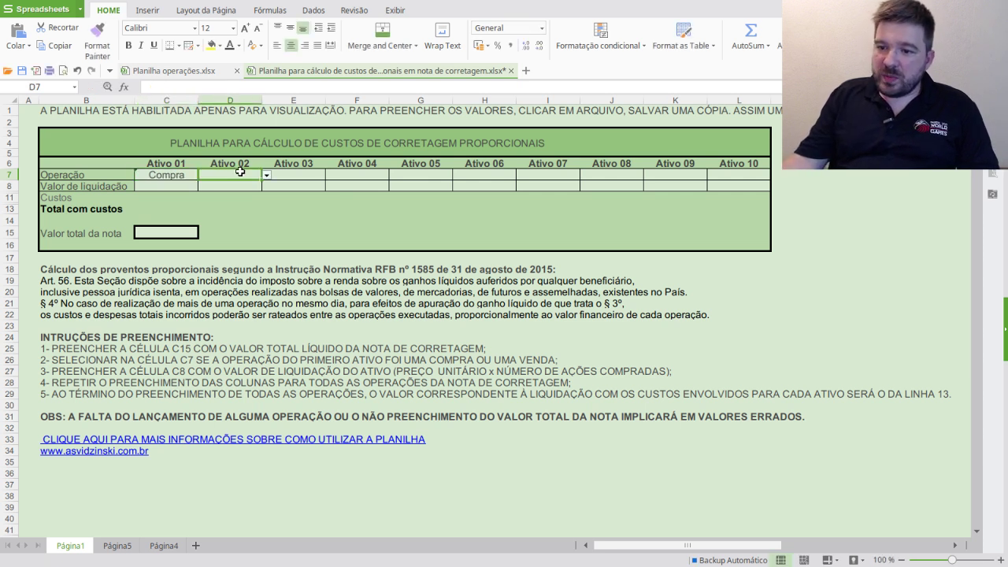
pyautogui.write('Venda')
pyautogui.press('Return')
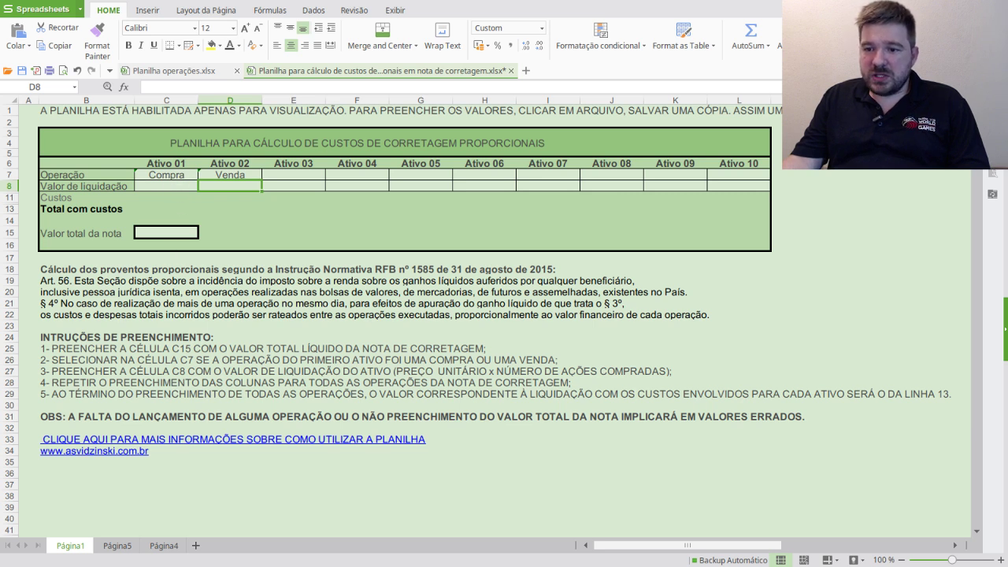
pyautogui.hotkey('ctrl', 'w')
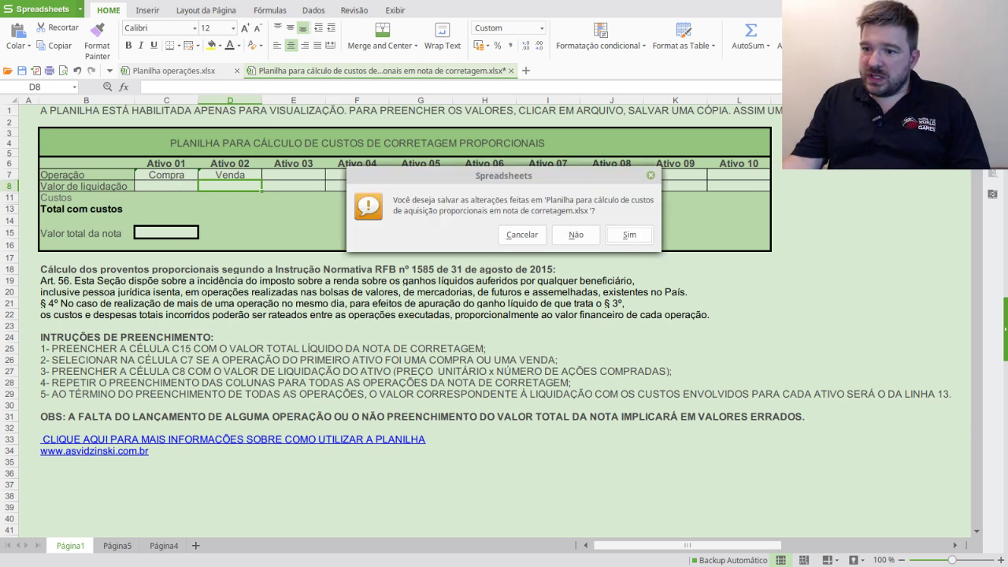
pyautogui.click(574, 236)
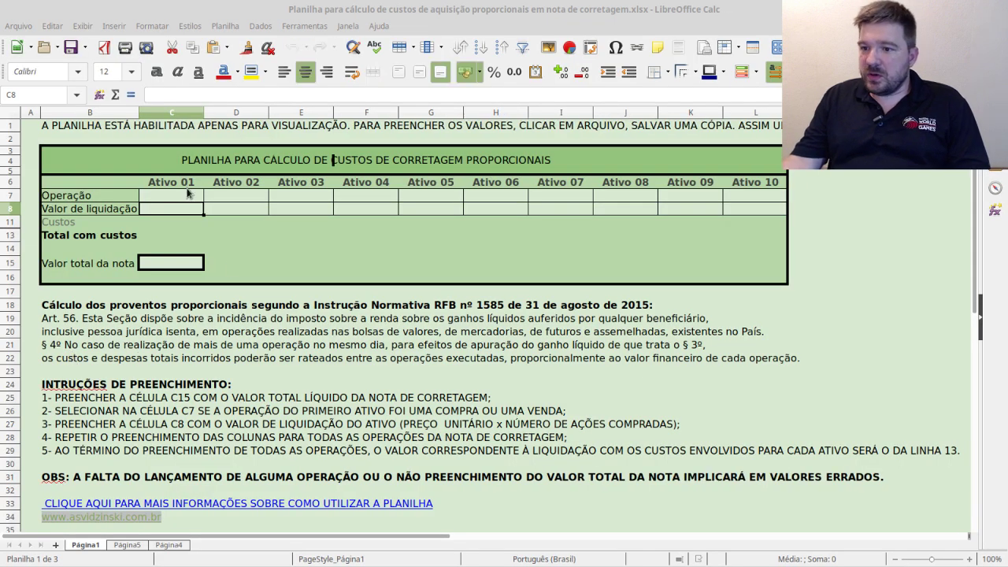
# - Pick Venda from C7's dropdown and Compra from D7's, then close the workbook
pyautogui.click(189, 195)
pyautogui.click(207, 195)
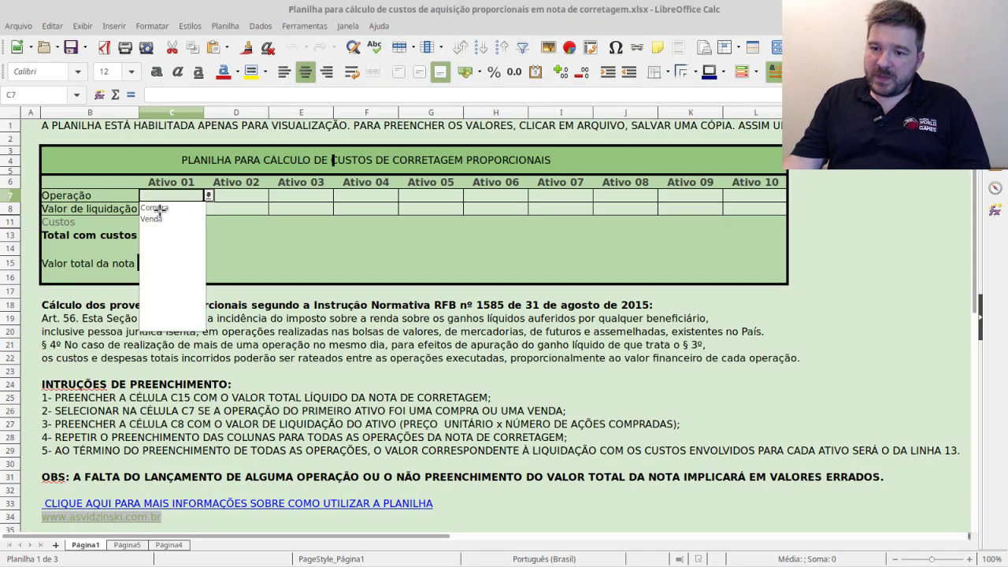
pyautogui.click(154, 219)
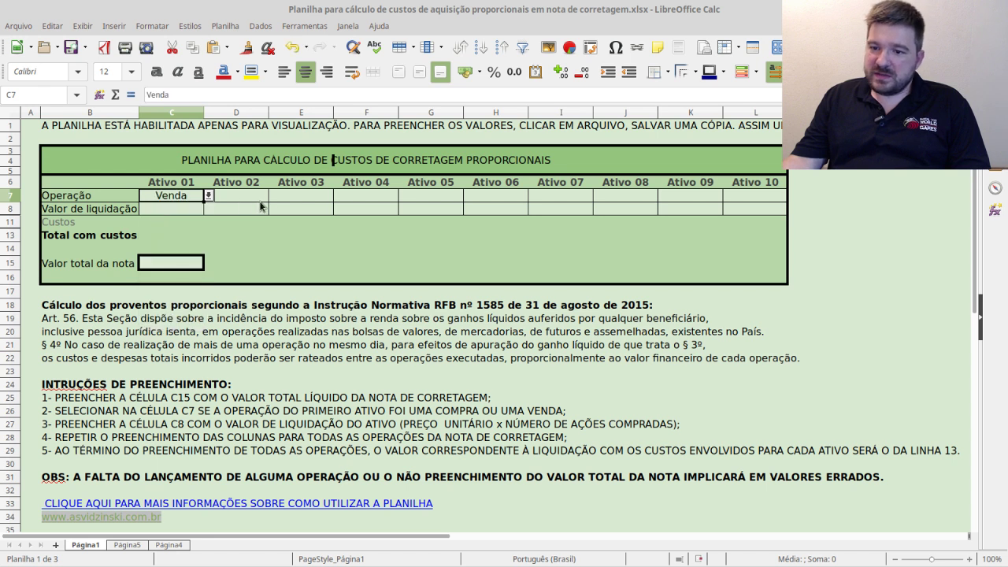
pyautogui.click(263, 196)
pyautogui.click(273, 195)
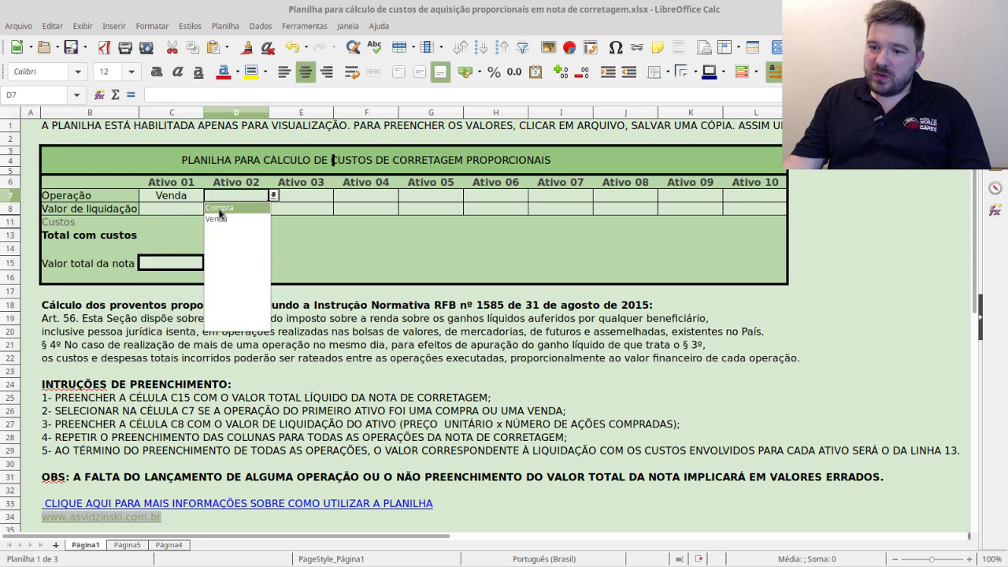
pyautogui.click(220, 210)
pyautogui.click(304, 259)
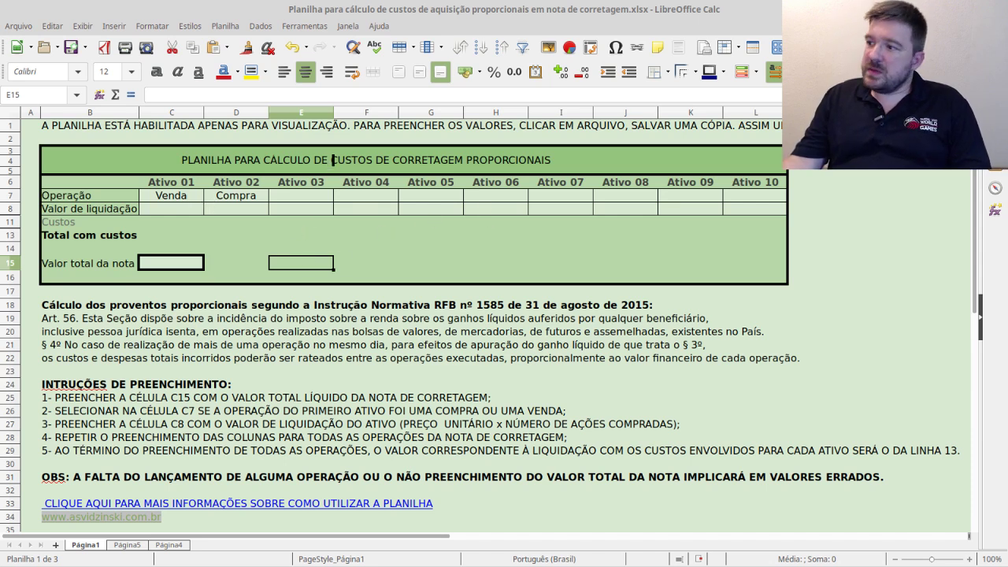
pyautogui.hotkey('ctrl', 'w')
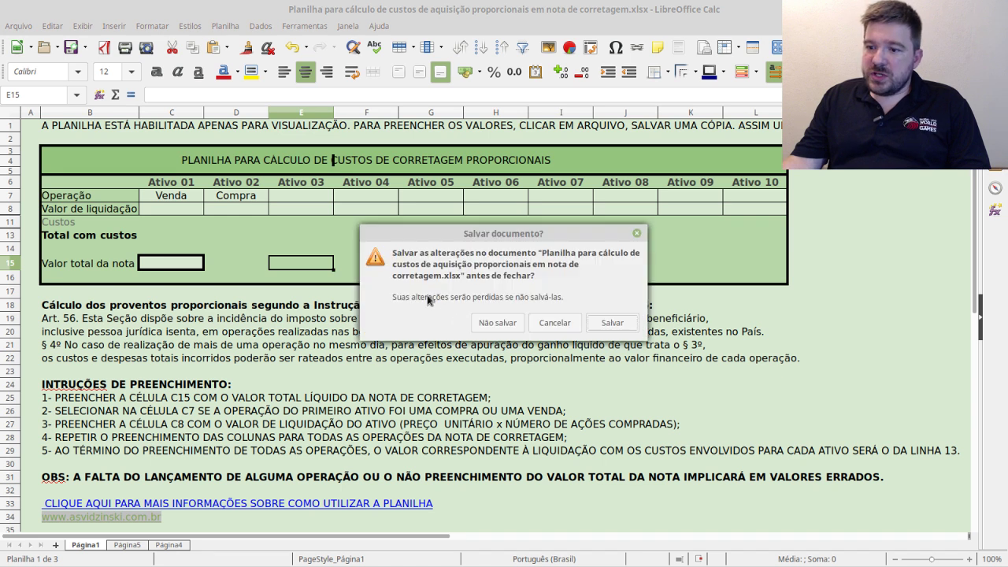
# - Discard the LibreOffice changes with Não salvar and switch back to IRPF 2019
pyautogui.click(498, 324)
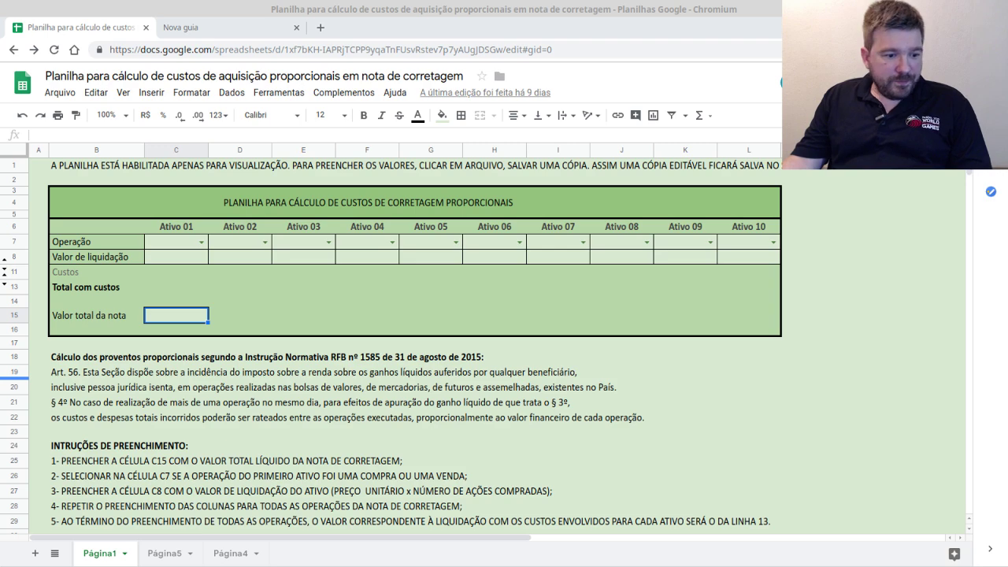
pyautogui.hotkey('alt', 'Tab')
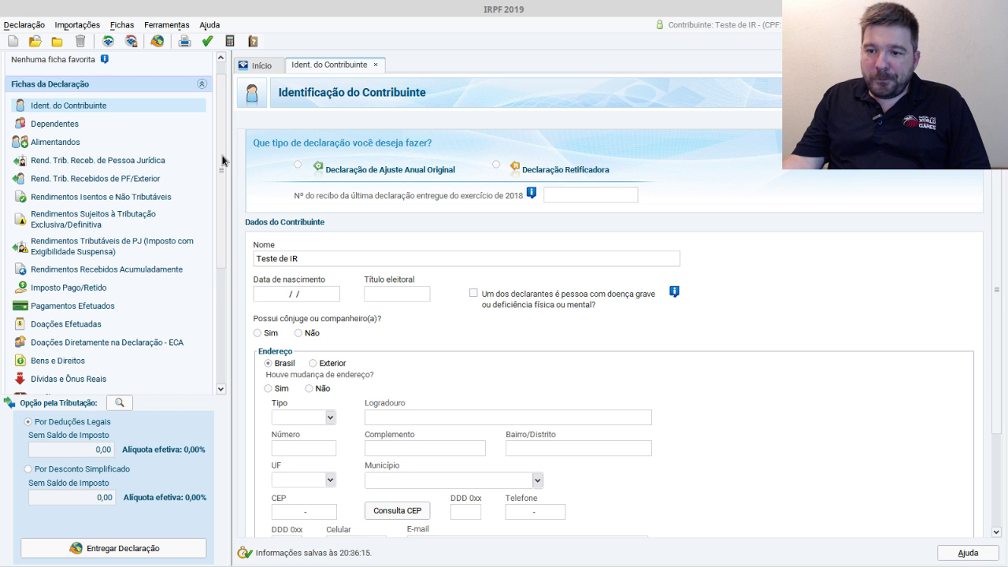
# - Expand Renda Variável in the sidebar and open Operações Comuns / Day-Trade
pyautogui.moveTo(222, 160); pyautogui.dragTo(219, 190)
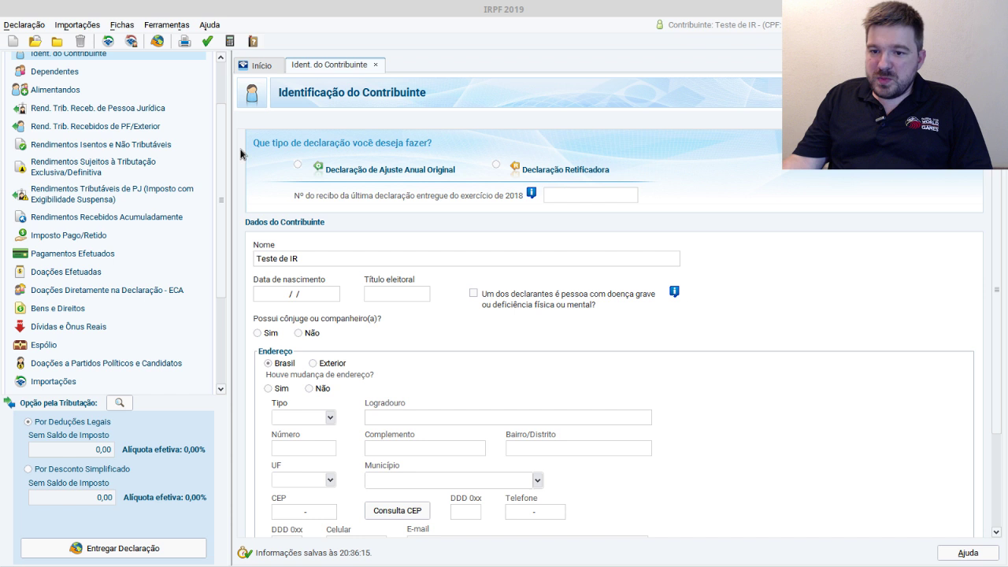
pyautogui.moveTo(222, 157); pyautogui.dragTo(215, 291)
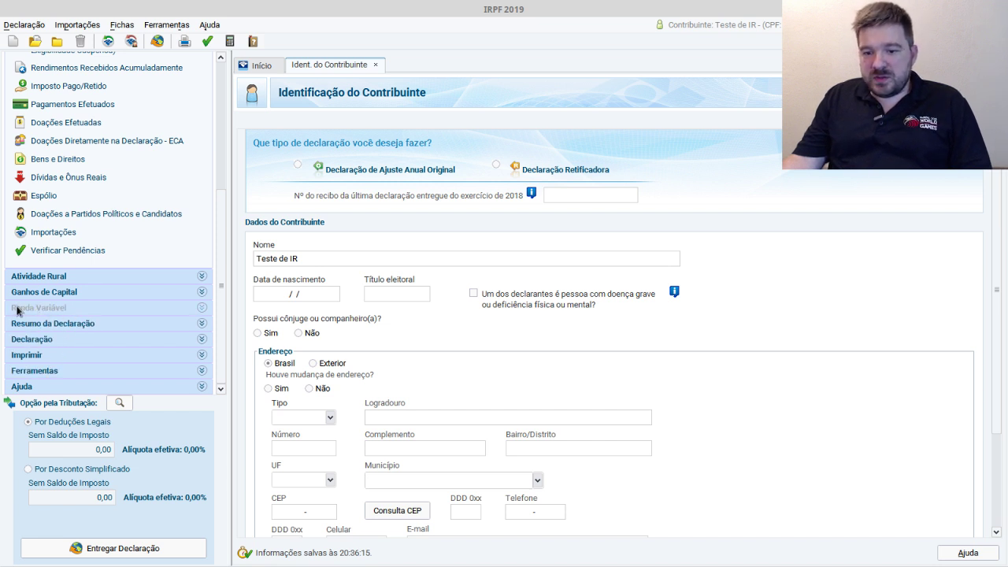
pyautogui.click(202, 308)
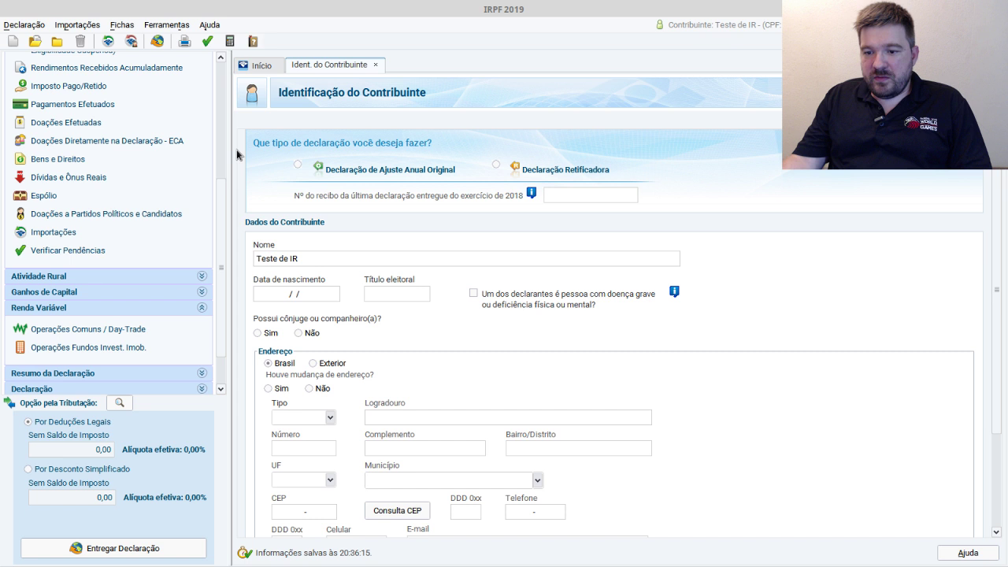
pyautogui.scroll(-2, 193, 251)
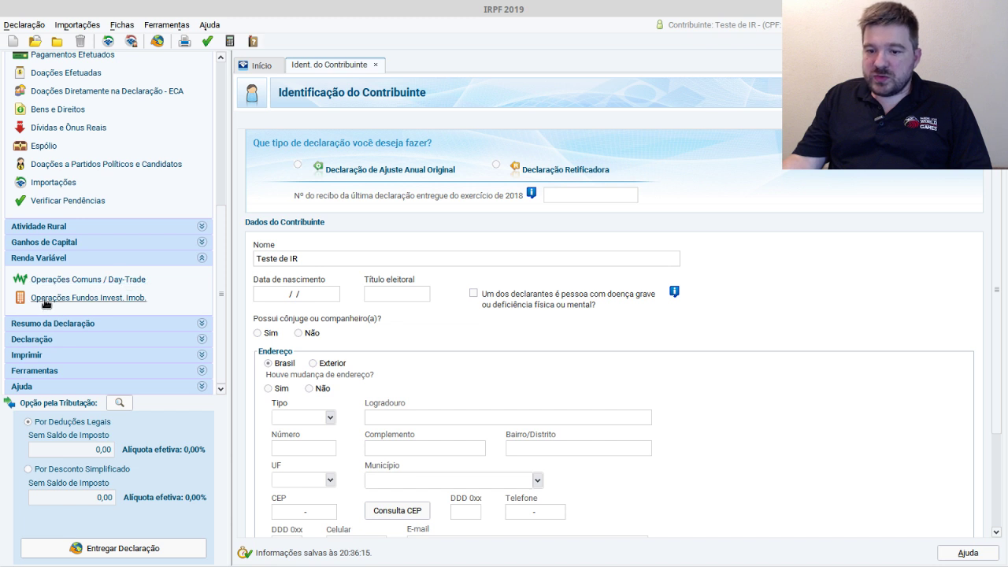
pyautogui.click(110, 282)
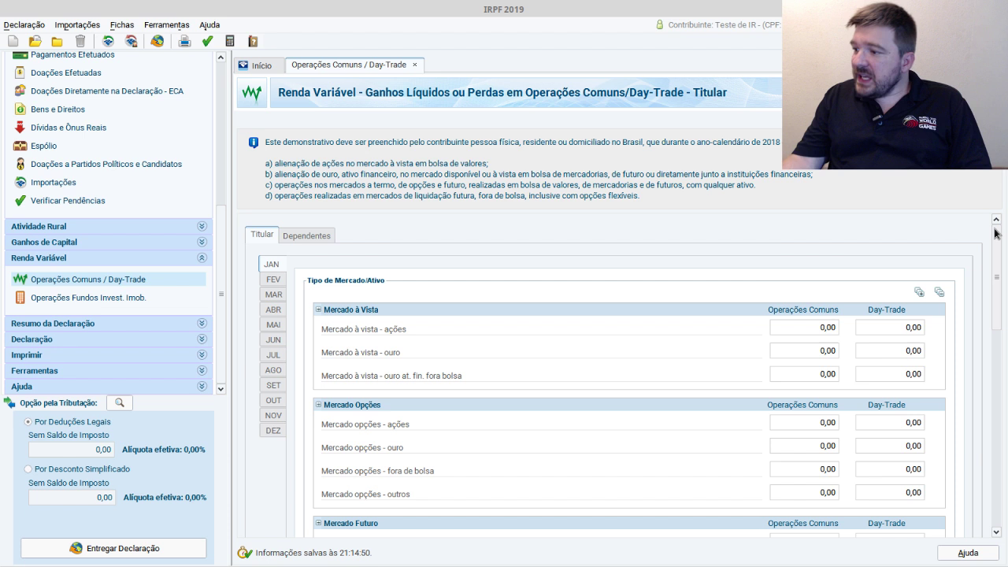
# - Enter 500,00 as January's Mercado à vista - ações result under Operações Comuns
pyautogui.moveTo(994, 233)
pyautogui.mouseDown()
pyautogui.moveTo(994, 250)
pyautogui.moveTo(994, 239)
pyautogui.mouseUp()
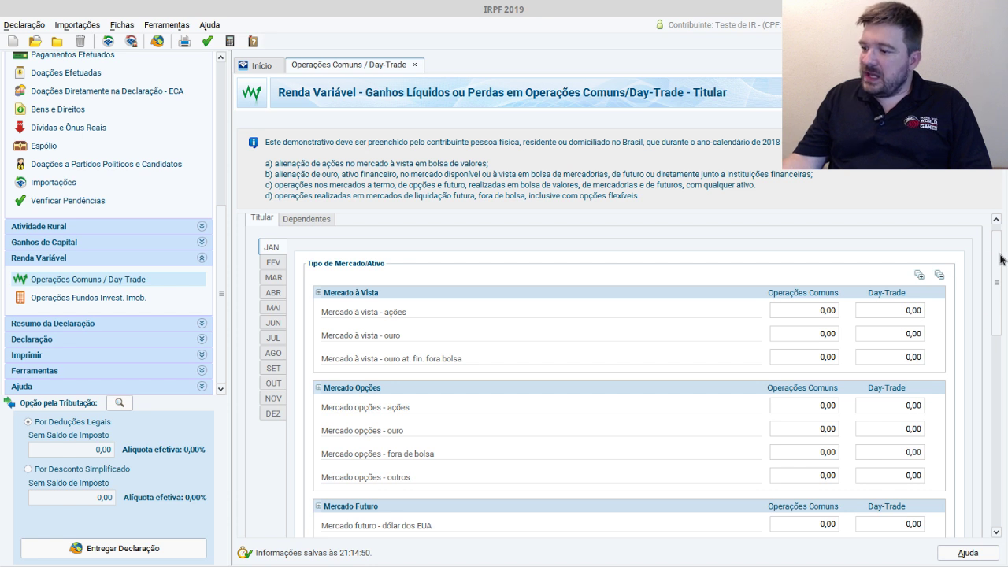
pyautogui.click(824, 309)
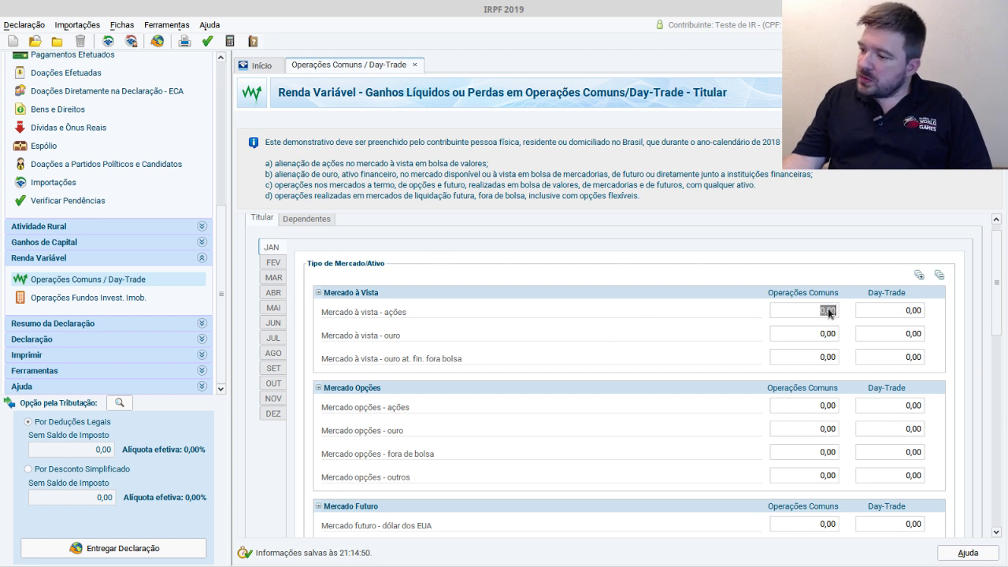
pyautogui.moveTo(995, 284); pyautogui.dragTo(939, 394)
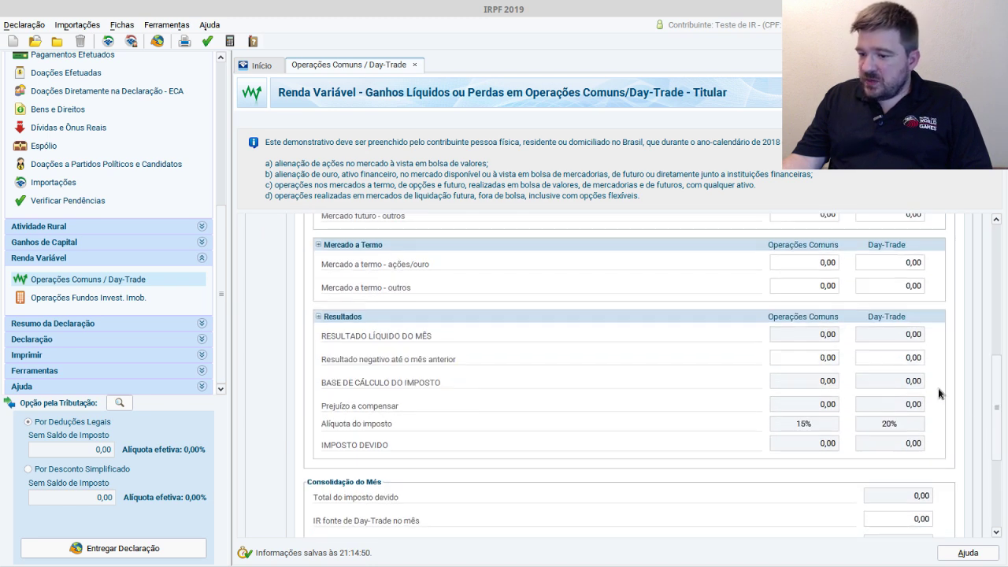
pyautogui.moveTo(998, 366); pyautogui.dragTo(958, 309)
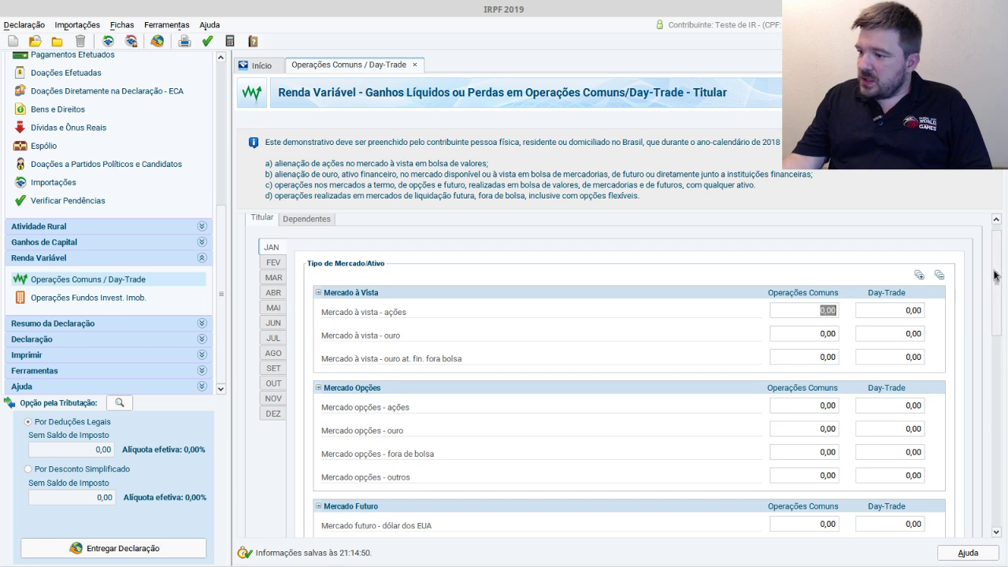
pyautogui.moveTo(994, 275); pyautogui.dragTo(994, 399)
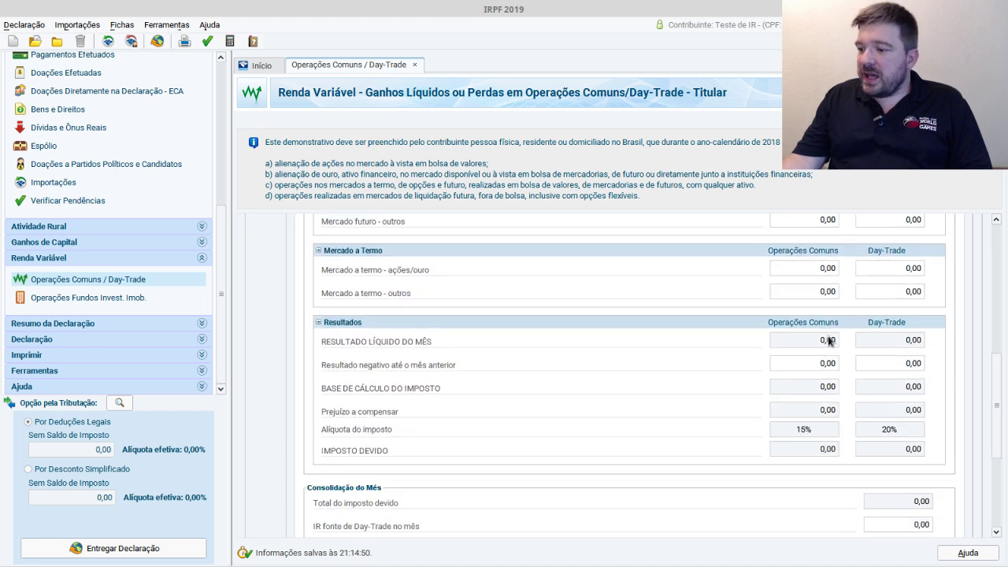
pyautogui.click(998, 344)
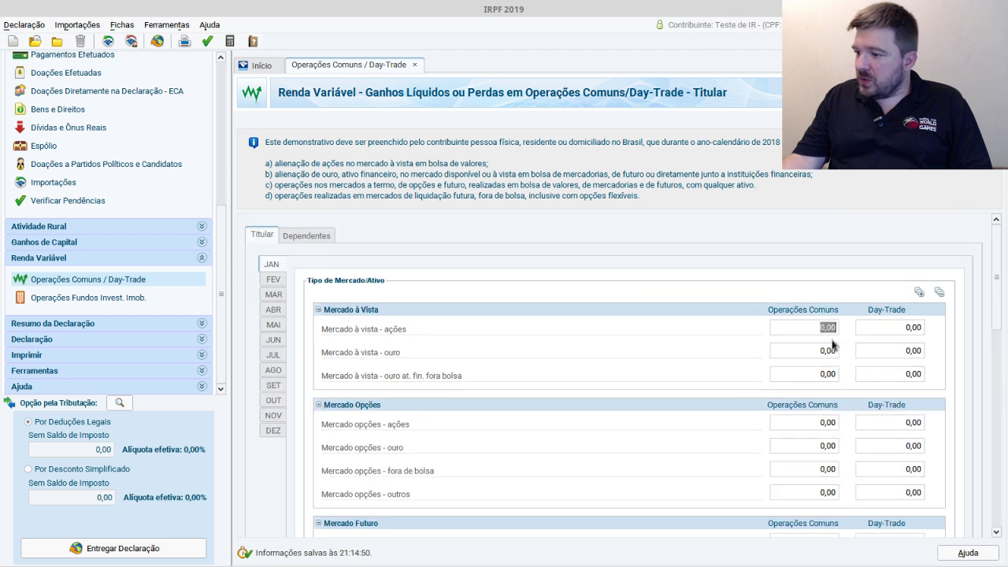
pyautogui.write('500')
pyautogui.press('Tab')
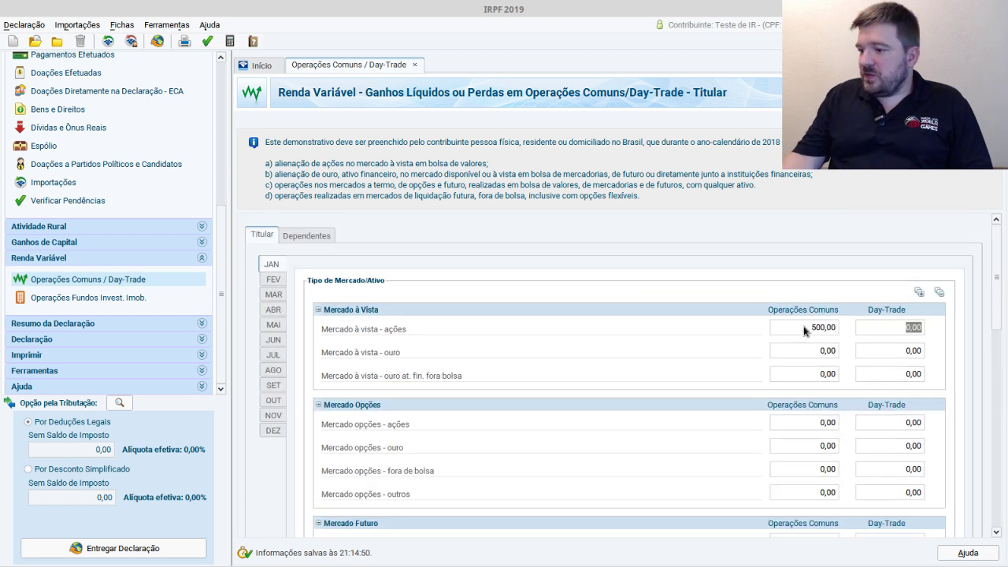
# - Enter a 200,00 prior-month loss, giving a 300,00 tax base and 45,00 tax due
pyautogui.moveTo(997, 270); pyautogui.dragTo(990, 402)
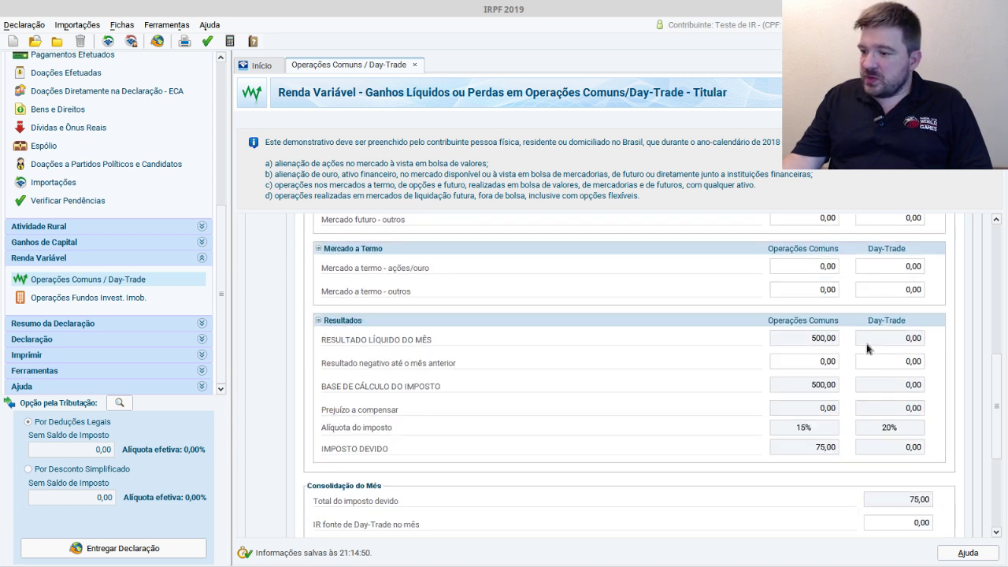
pyautogui.click(830, 364)
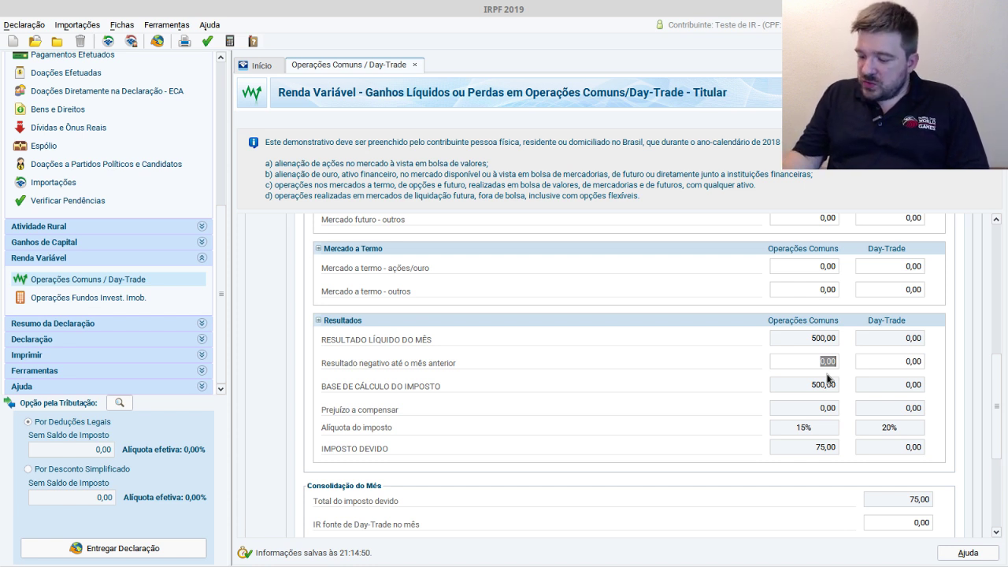
pyautogui.write('2')
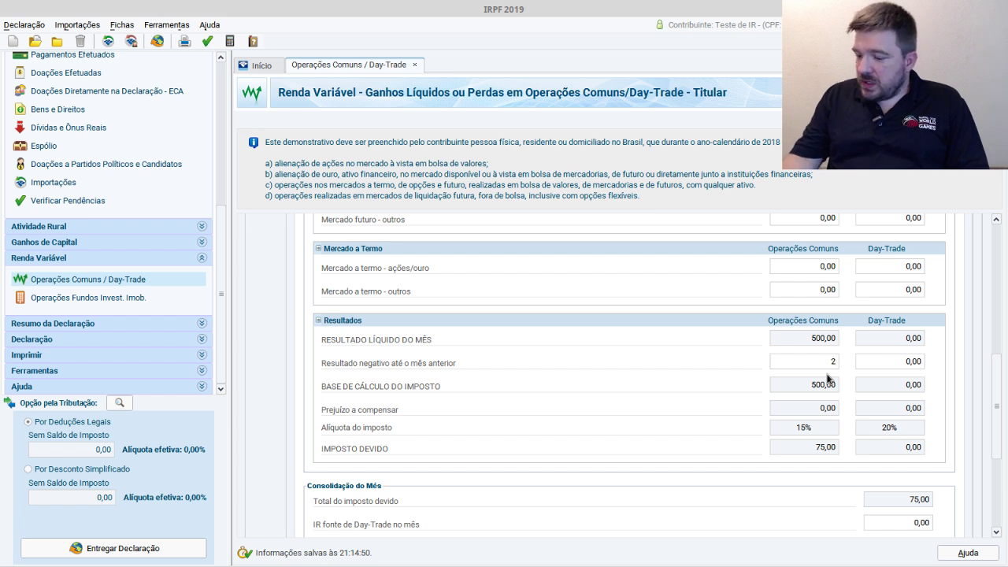
pyautogui.write('00')
pyautogui.press('Tab')
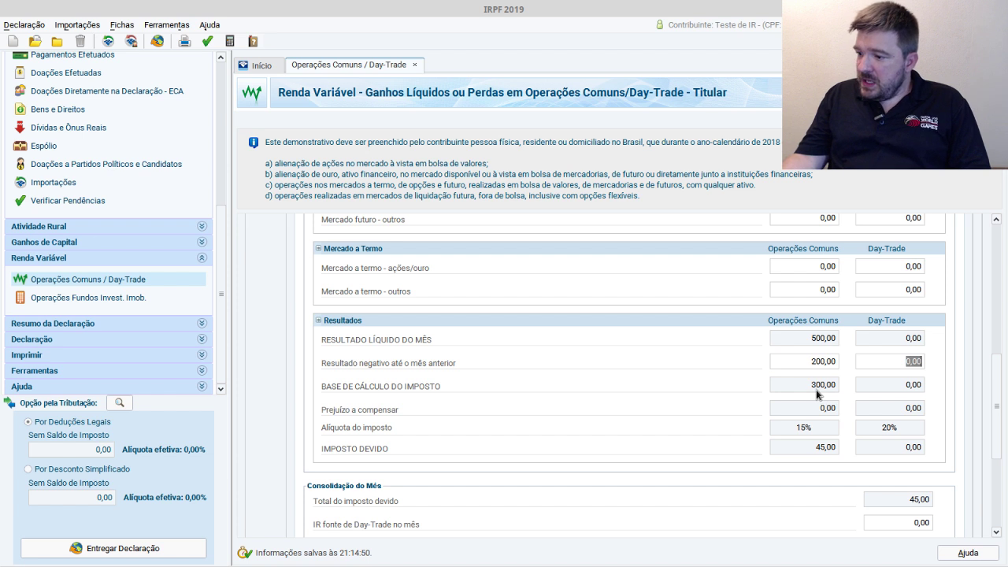
pyautogui.click(821, 388)
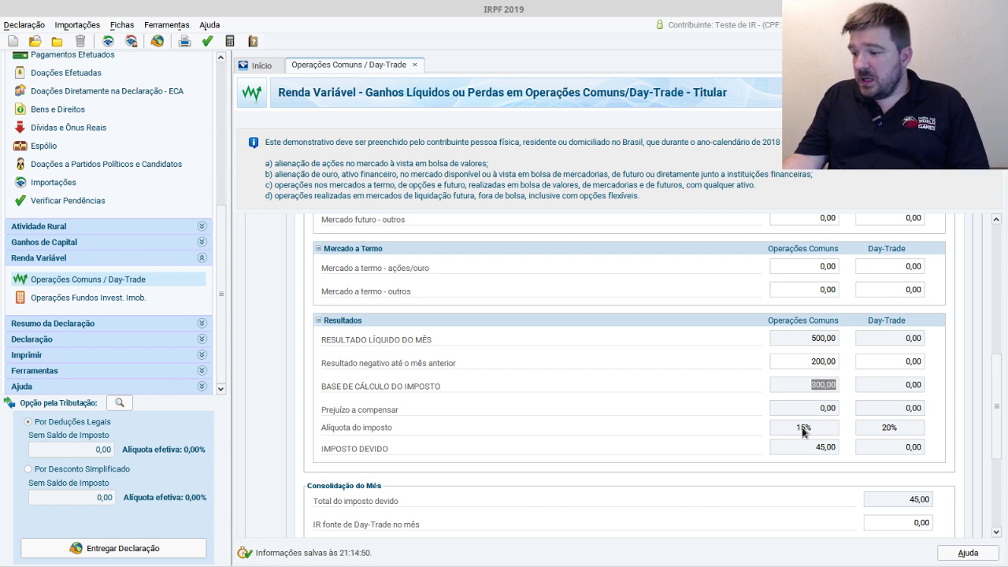
pyautogui.click(819, 448)
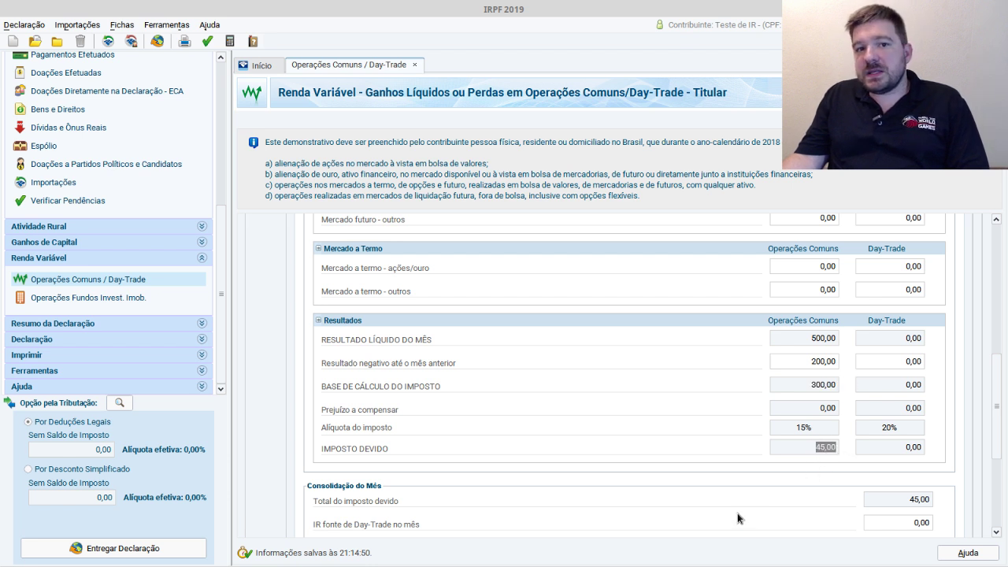
pyautogui.moveTo(1000, 373); pyautogui.dragTo(990, 437)
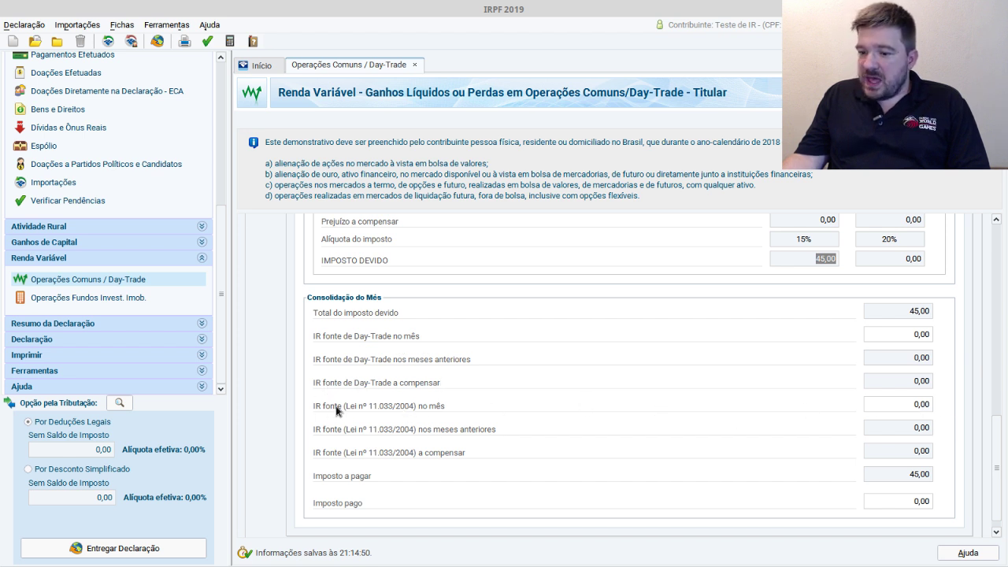
# - Enter 1,00 as January's IR fonte (Lei 11.033/2004), reducing tax to pay to 44,00
pyautogui.click(920, 405)
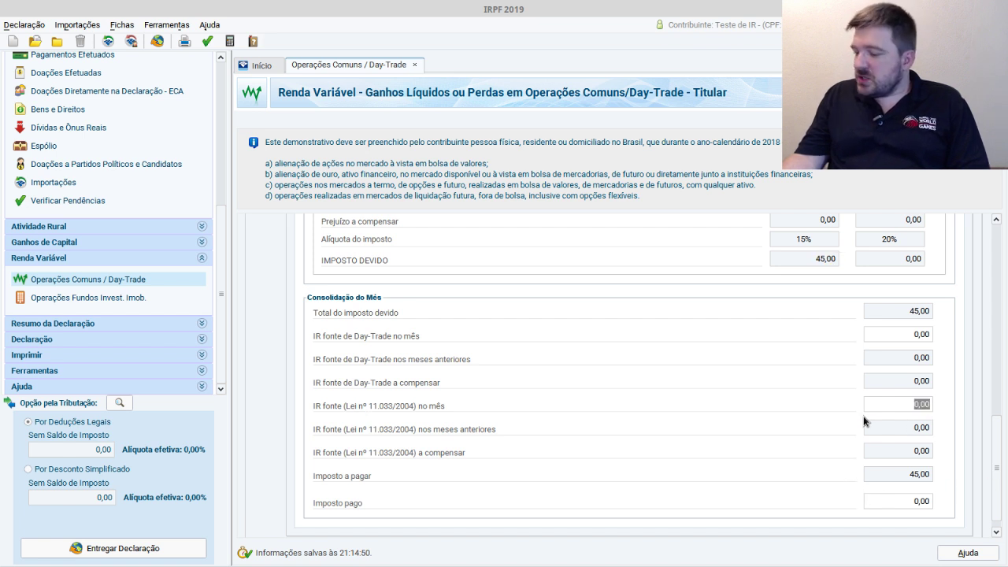
pyautogui.write('1,20')
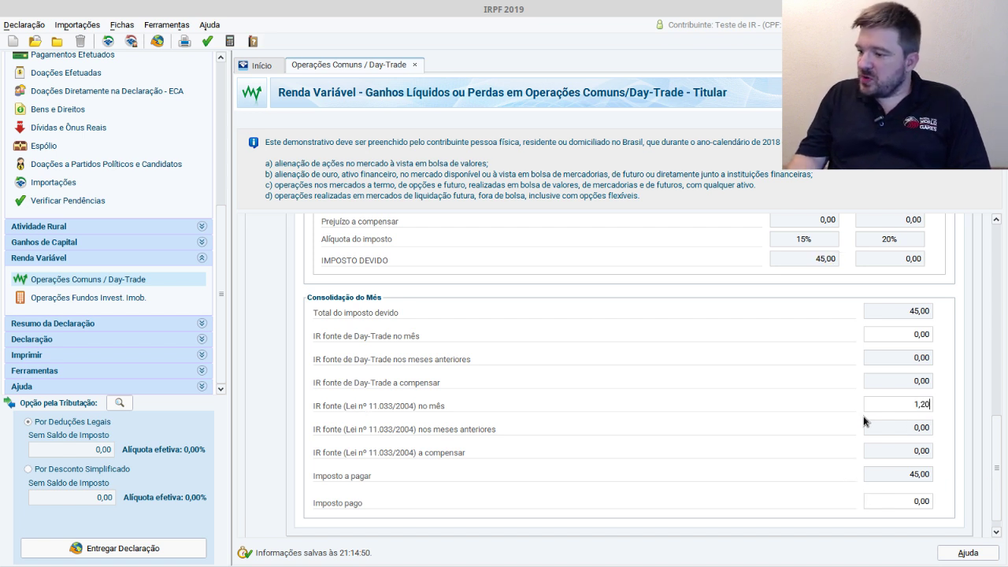
pyautogui.press('BackSpace')
pyautogui.press('BackSpace')
pyautogui.write('00')
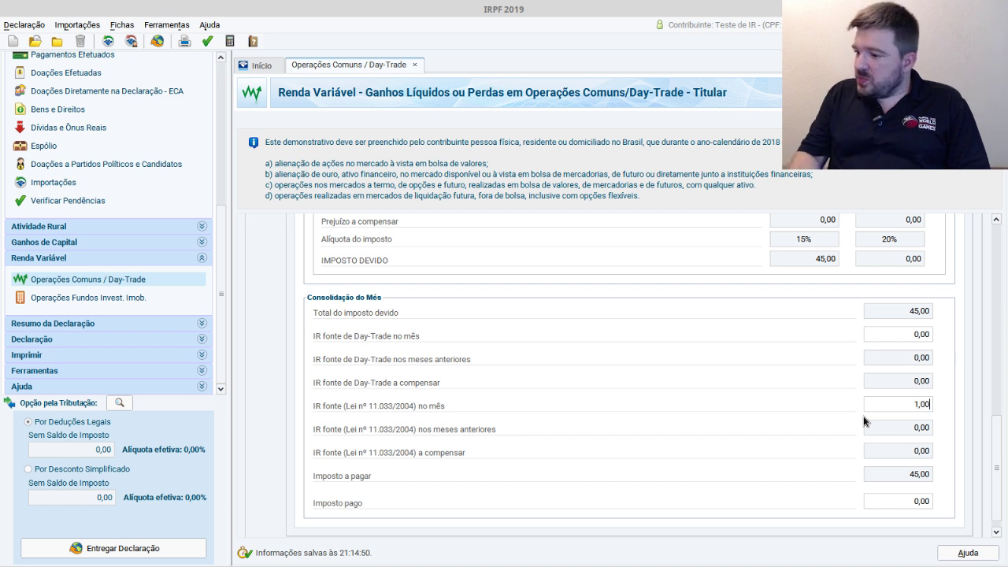
pyautogui.press('Tab')
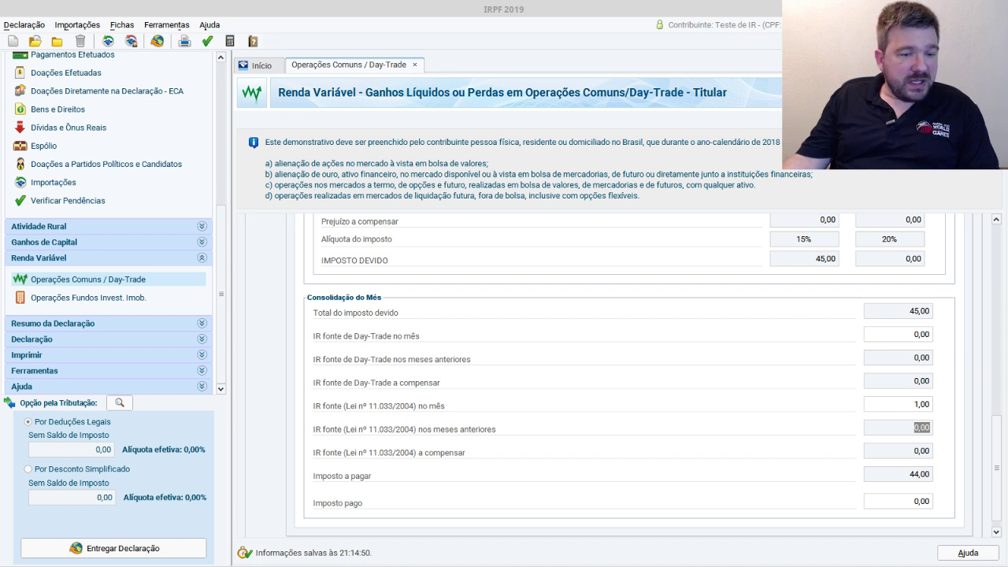
pyautogui.hotkey('alt', 'Tab')
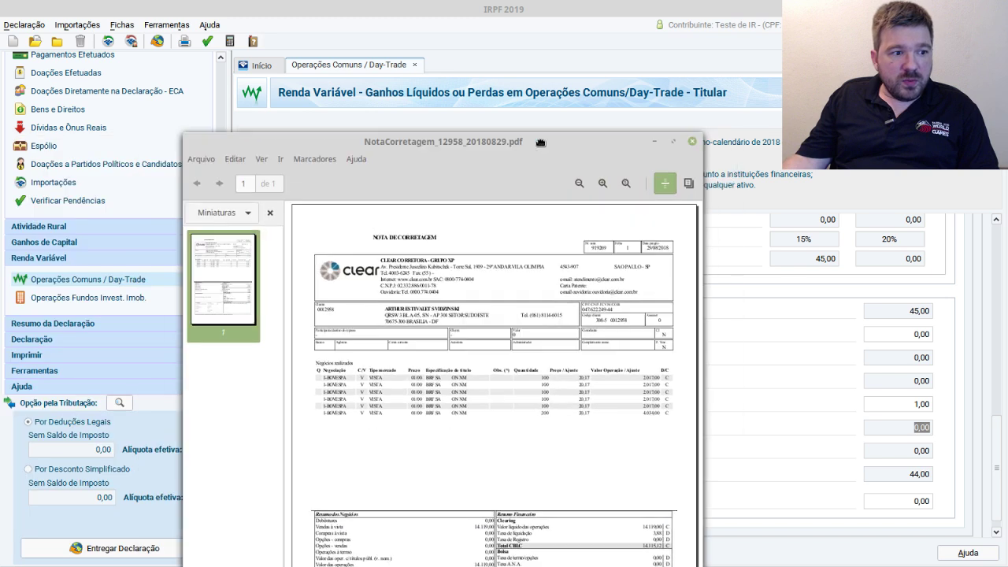
pyautogui.click(675, 141)
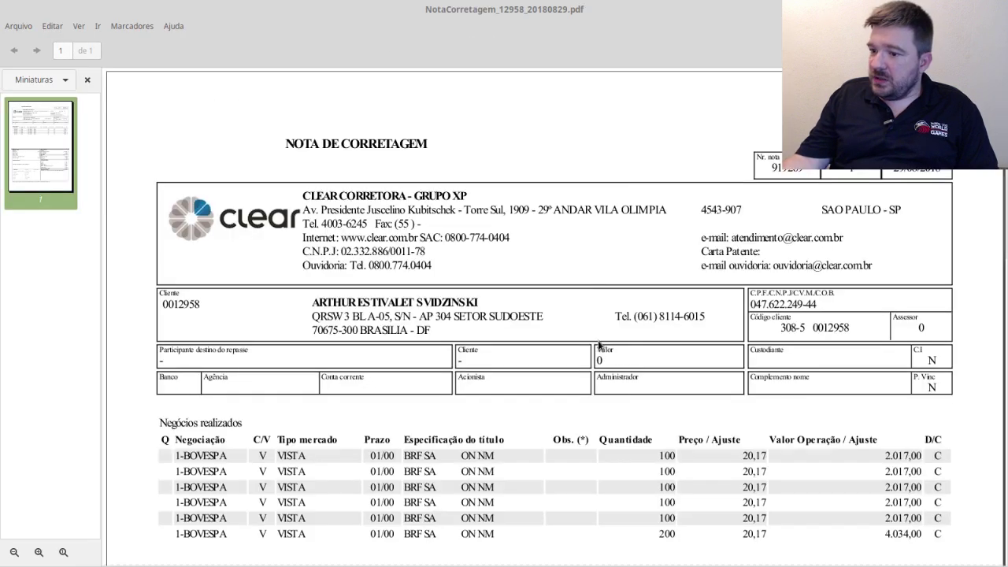
pyautogui.scroll(-3, 590, 345)
pyautogui.scroll(-6, 590, 345)
pyautogui.scroll(3, 590, 344)
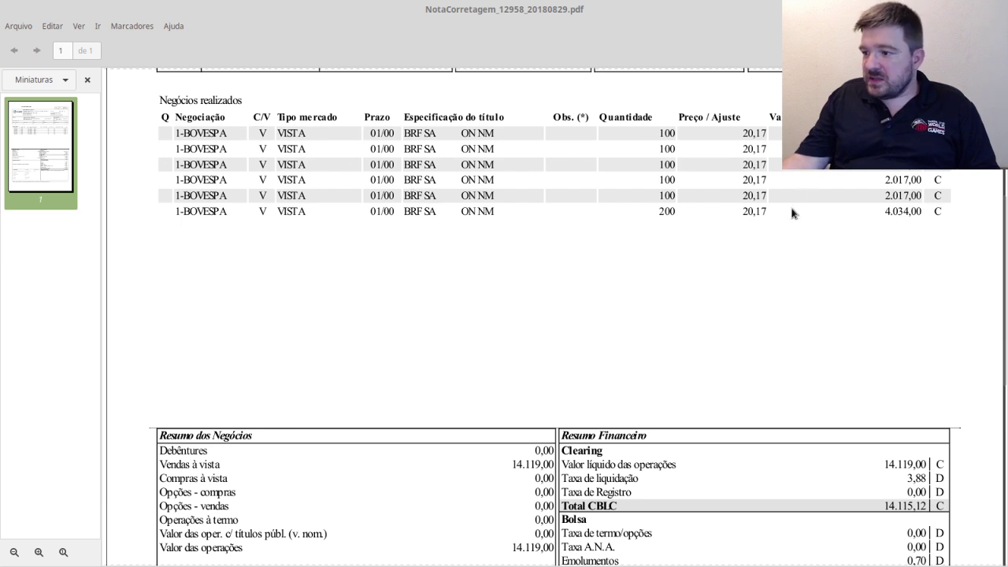
pyautogui.scroll(-4, 791, 221)
pyautogui.scroll(-2, 929, 433)
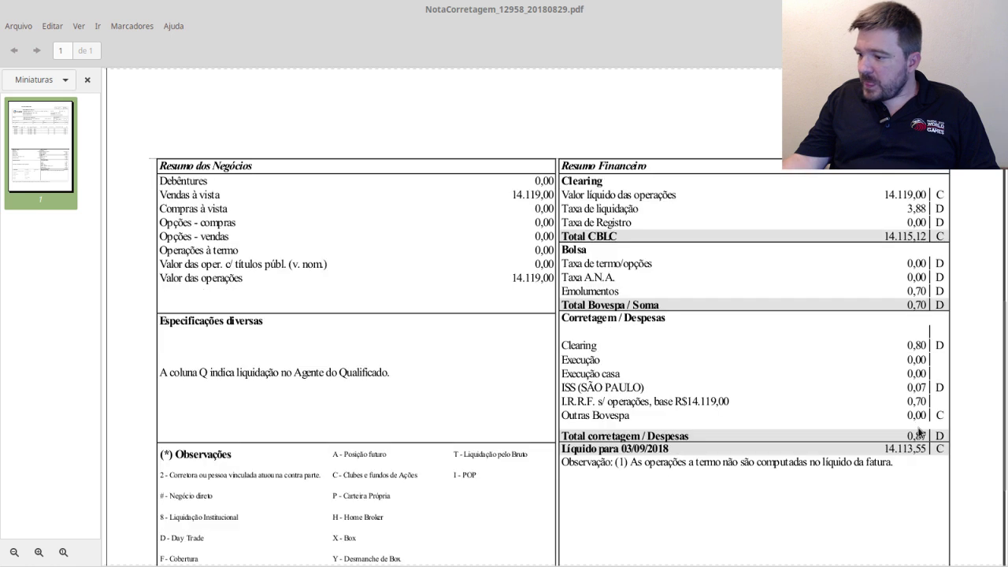
pyautogui.moveTo(562, 348); pyautogui.dragTo(866, 343)
pyautogui.click(869, 345)
pyautogui.doubleClick(910, 347)
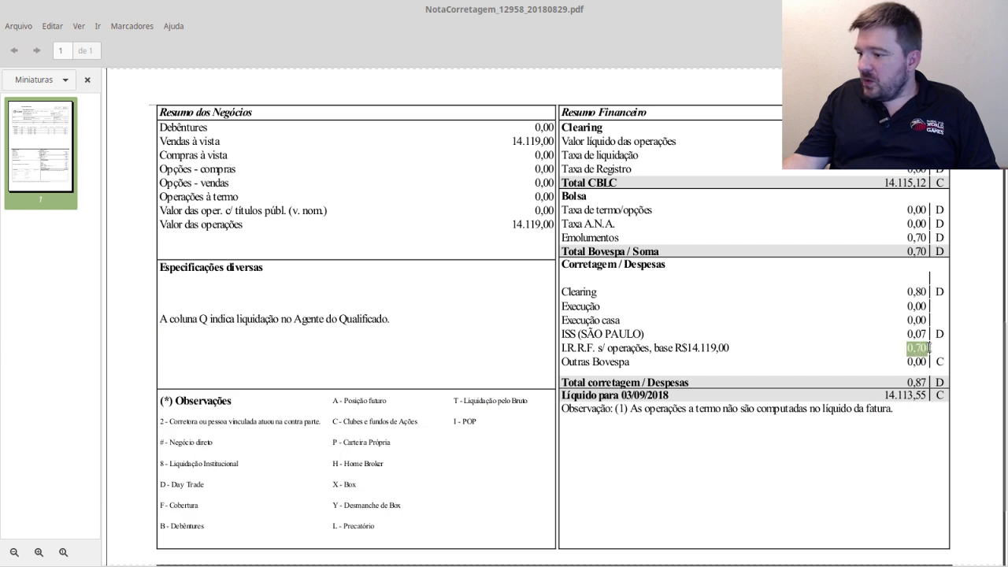
pyautogui.click(921, 358)
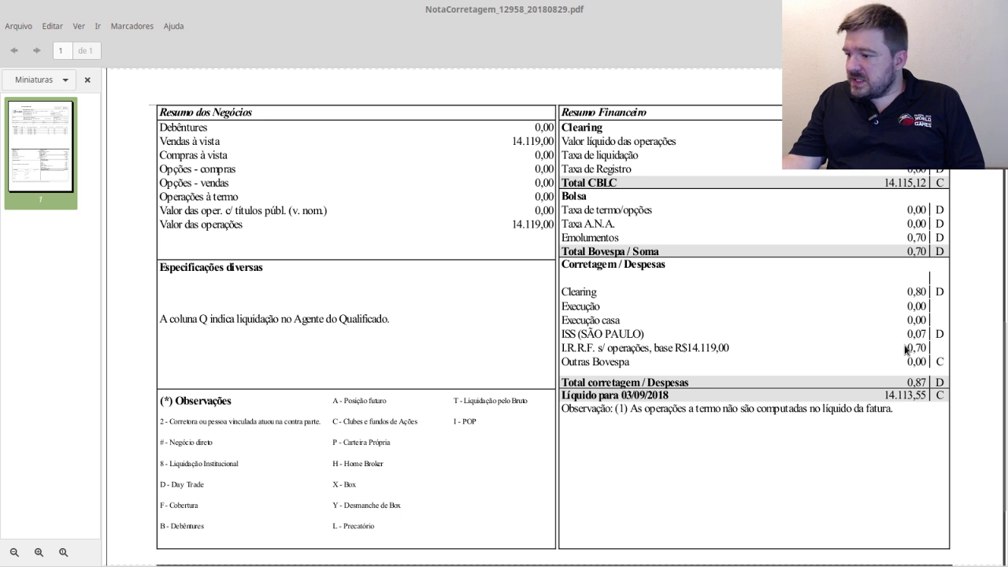
pyautogui.moveTo(906, 348); pyautogui.dragTo(928, 356)
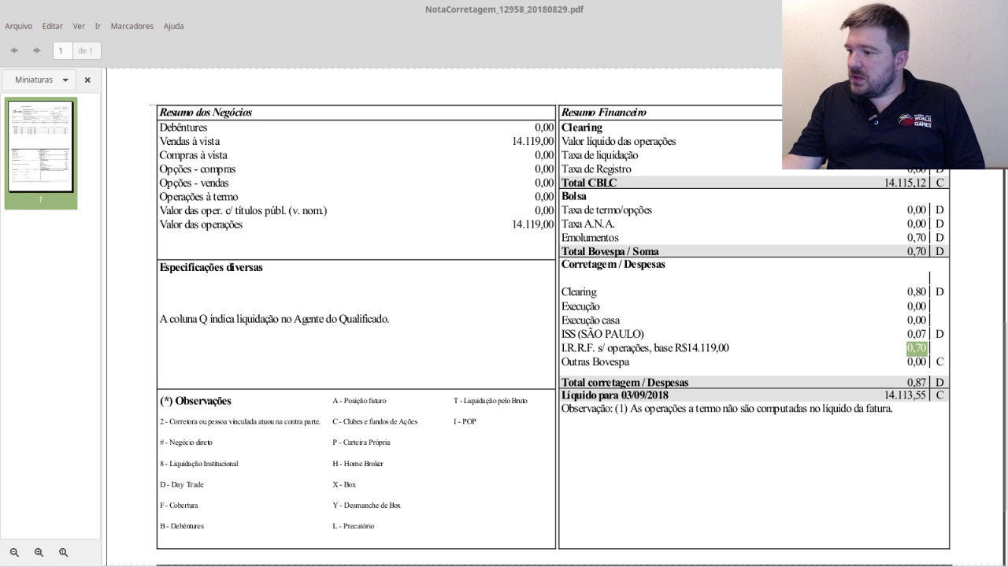
pyautogui.hotkey('alt', 'Tab')
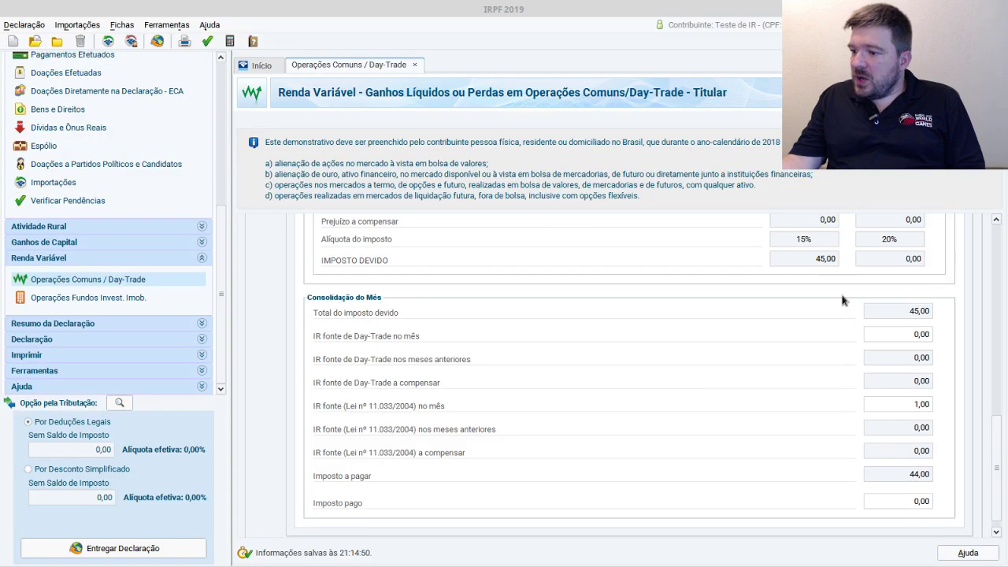
# - Change the month's IR fonte (Lei 11.033/2004) withheld amount to 0,70
pyautogui.doubleClick(911, 407)
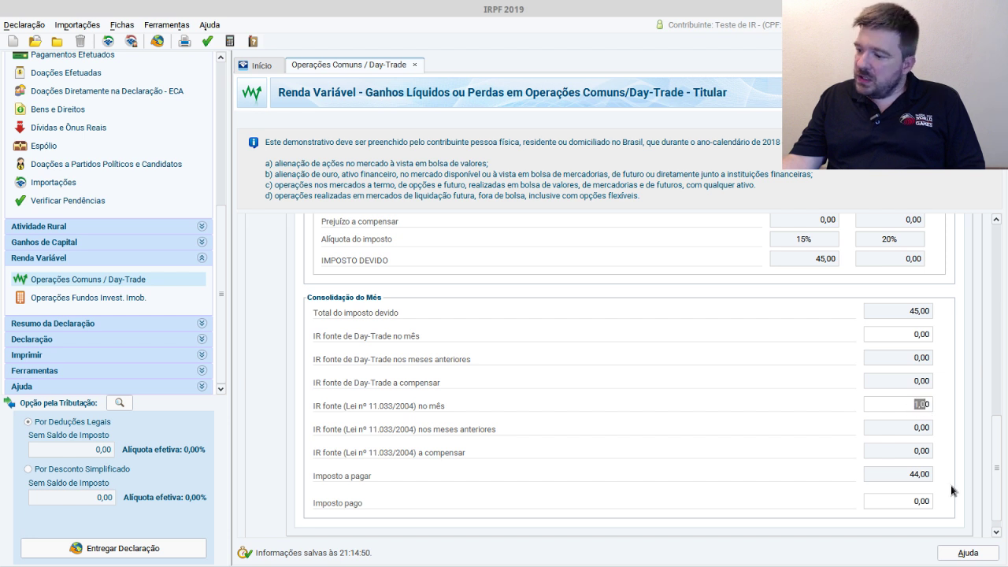
pyautogui.write('0')
pyautogui.write(',70')
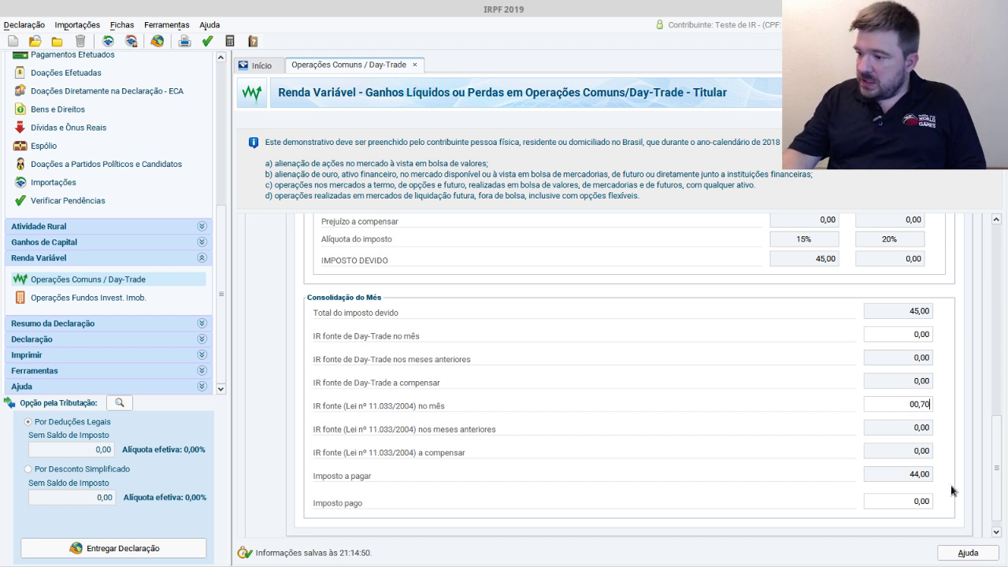
pyautogui.press('Tab')
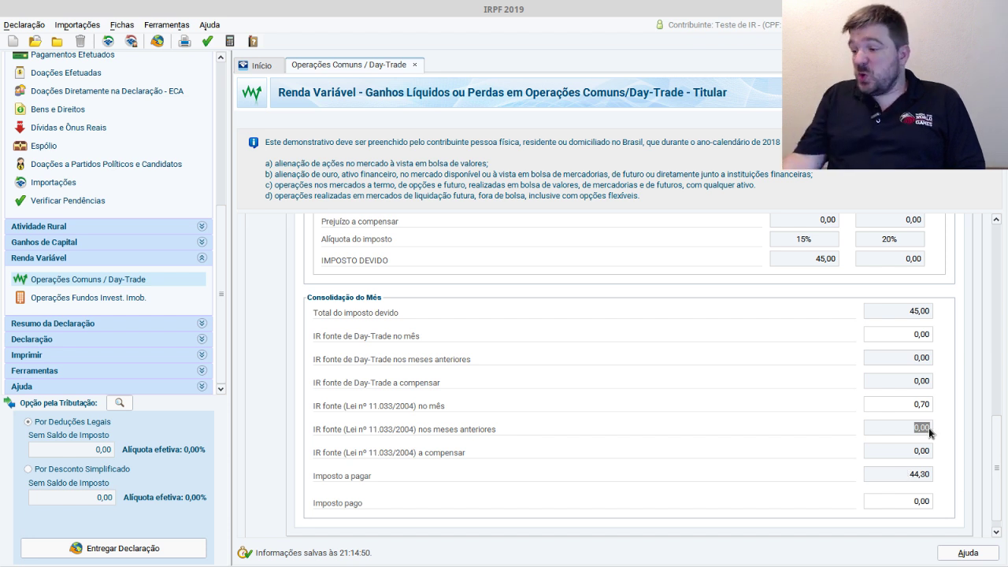
# - Record 44,80 as Imposto pago in Consolidação do Mês
pyautogui.scroll(-1, 924, 470)
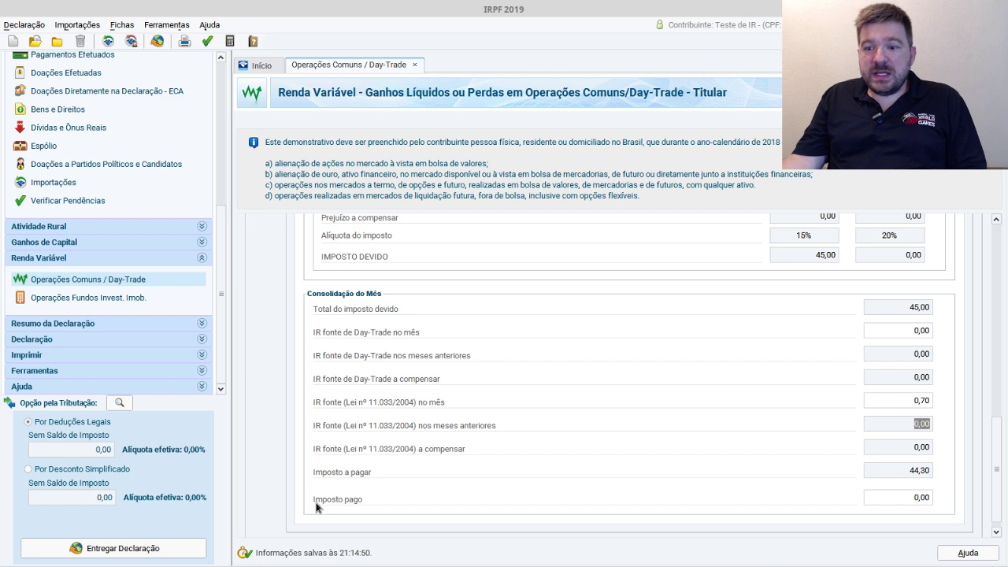
pyautogui.click(922, 499)
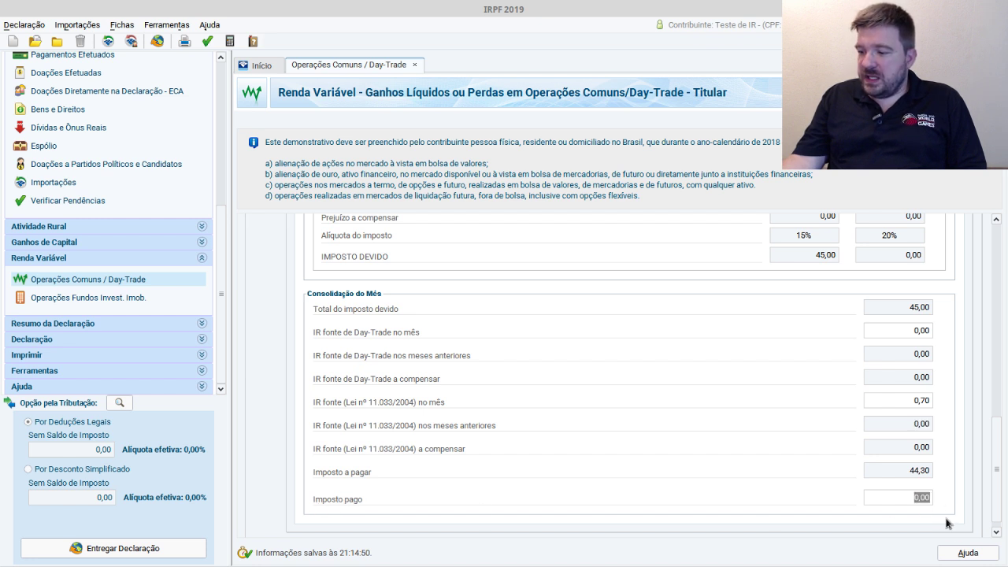
pyautogui.write('44,80')
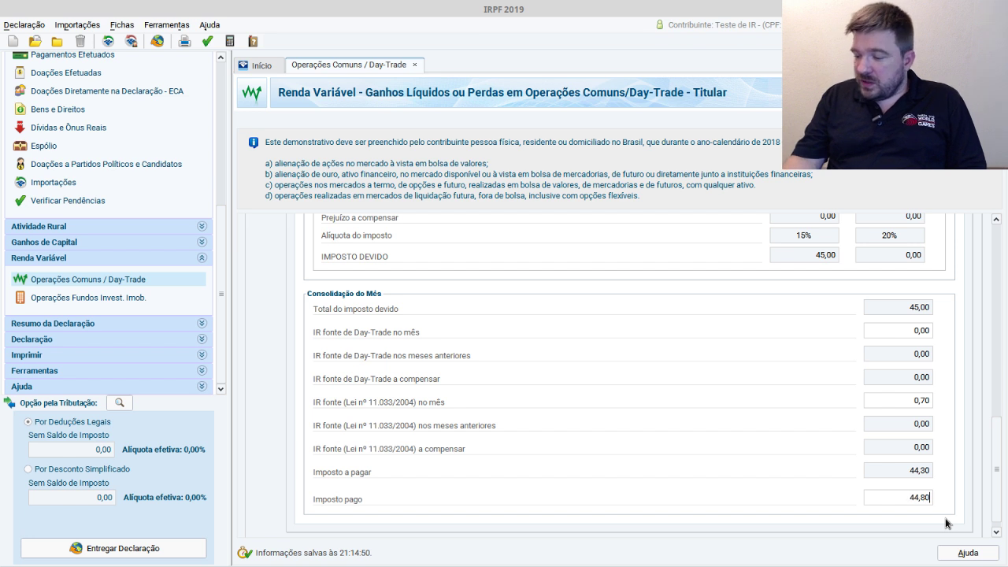
pyautogui.press('Tab')
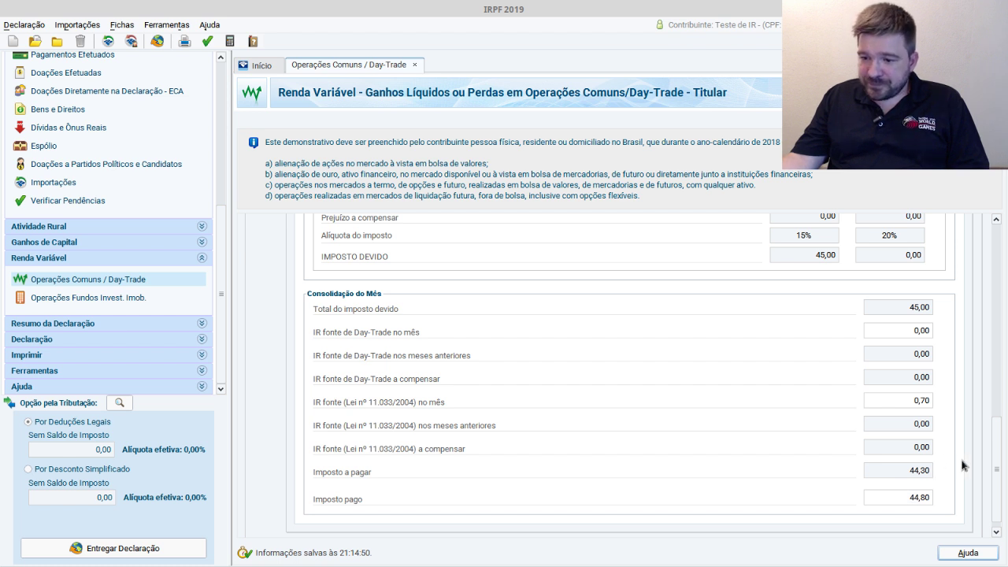
pyautogui.moveTo(1000, 452); pyautogui.dragTo(965, 240)
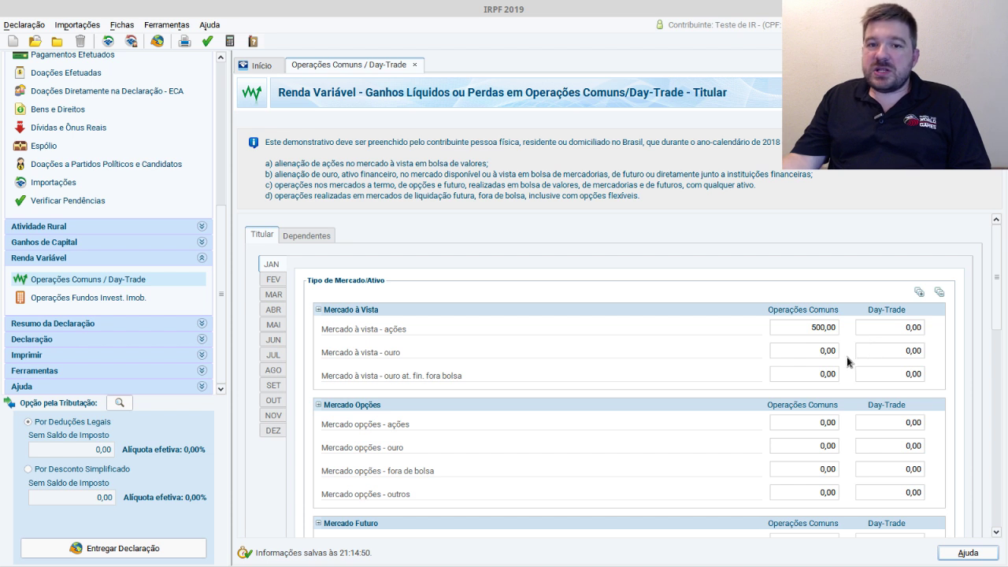
# - Scroll through the titular's stock operations form, check the empty Dependentes tab, and return to Titular
pyautogui.click(822, 327)
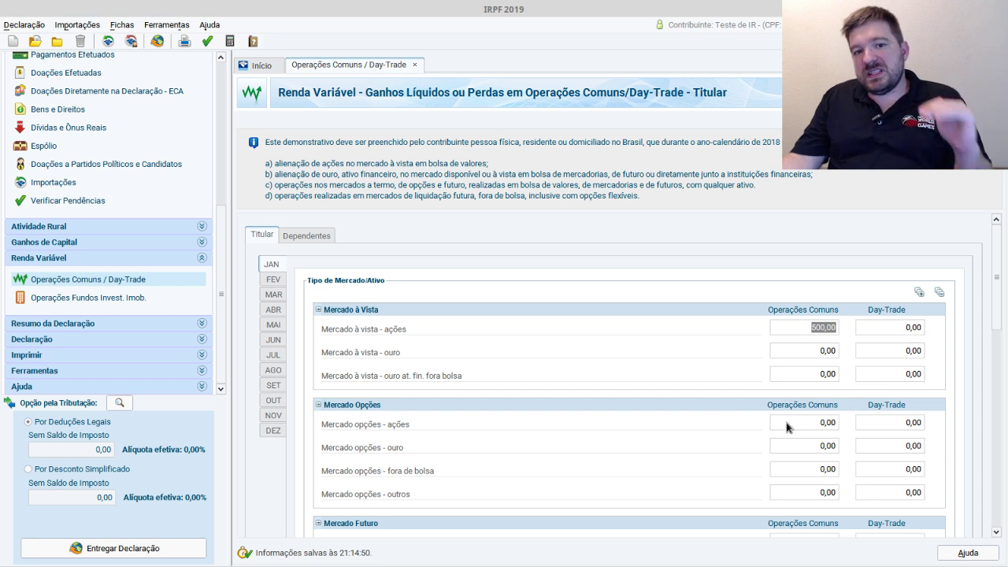
pyautogui.scroll(-1, 786, 426)
pyautogui.scroll(-3, 786, 426)
pyautogui.moveTo(995, 279); pyautogui.dragTo(983, 394)
pyautogui.scroll(-3, 982, 393)
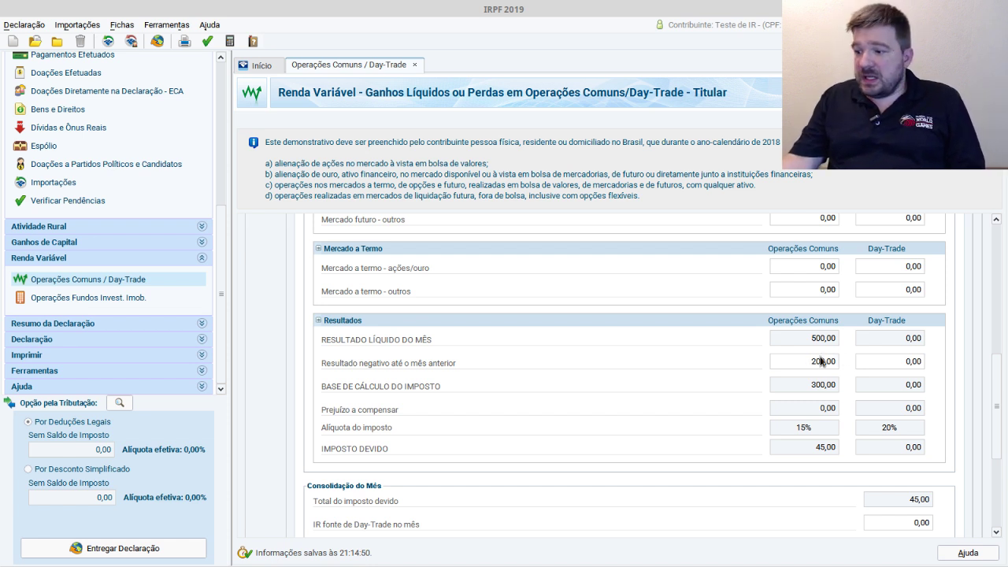
pyautogui.scroll(-5, 989, 441)
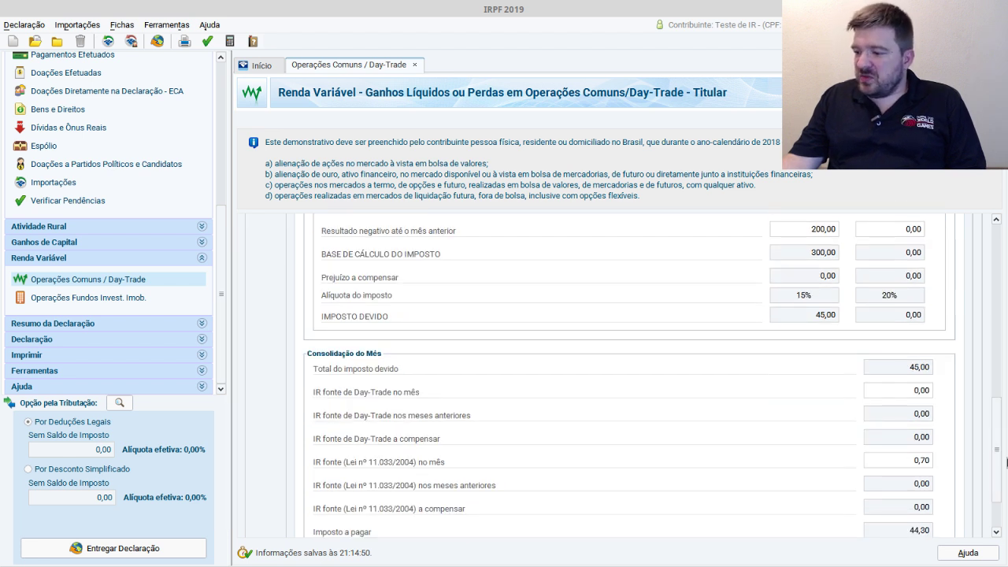
pyautogui.moveTo(997, 421); pyautogui.dragTo(995, 189)
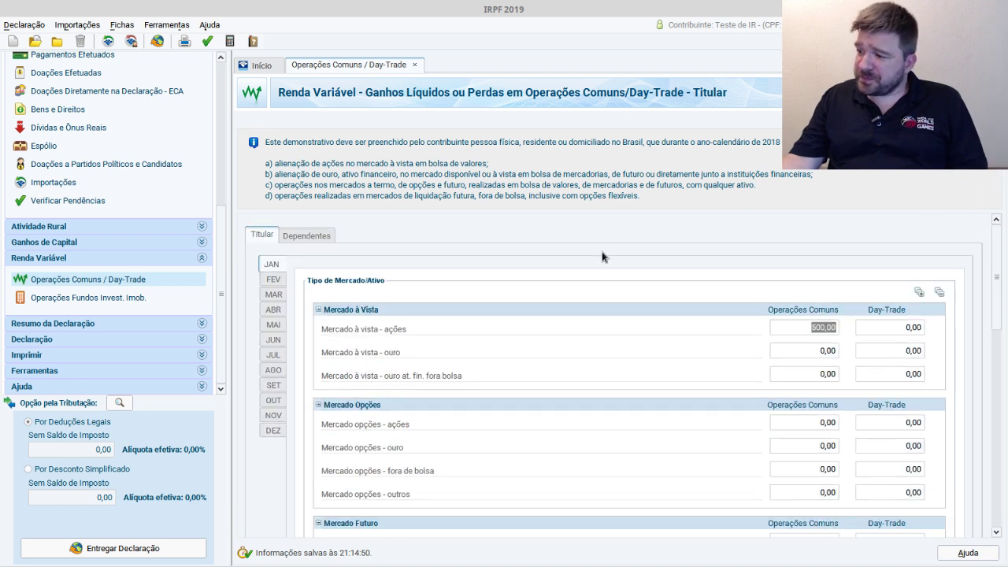
pyautogui.click(306, 238)
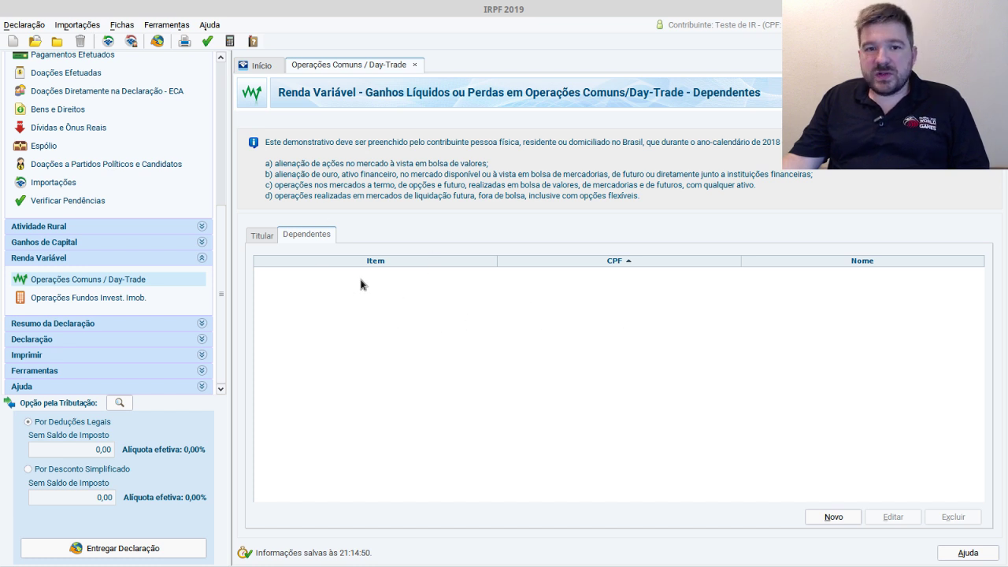
pyautogui.click(260, 236)
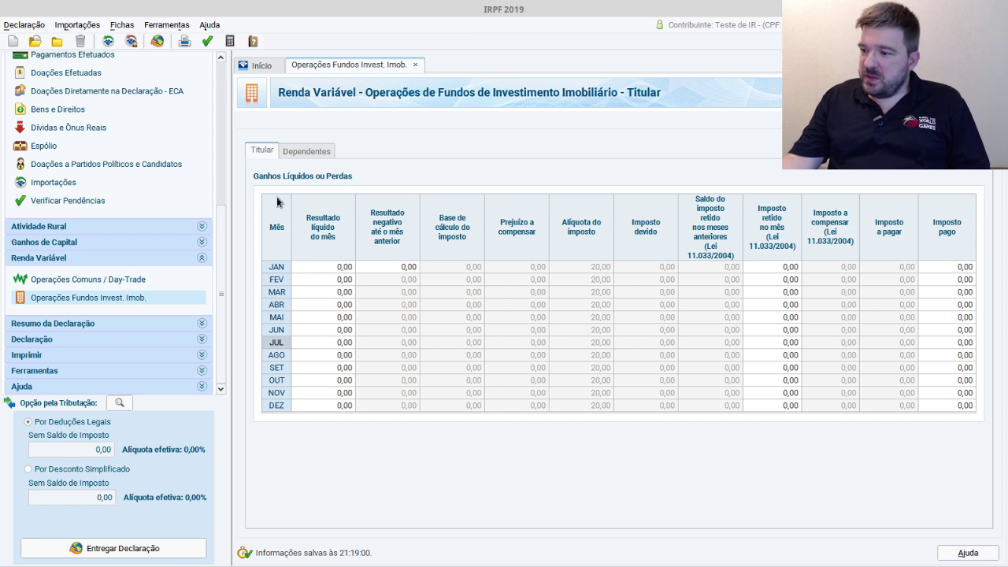
# - Enter January's fund net result of 300,00 and prior loss of 800,00
pyautogui.click(343, 269)
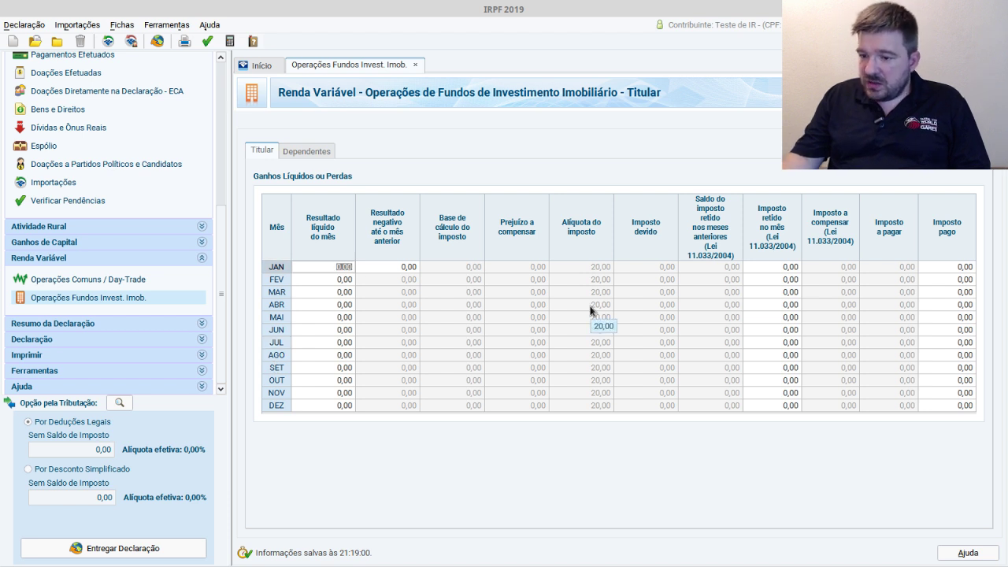
pyautogui.write('300')
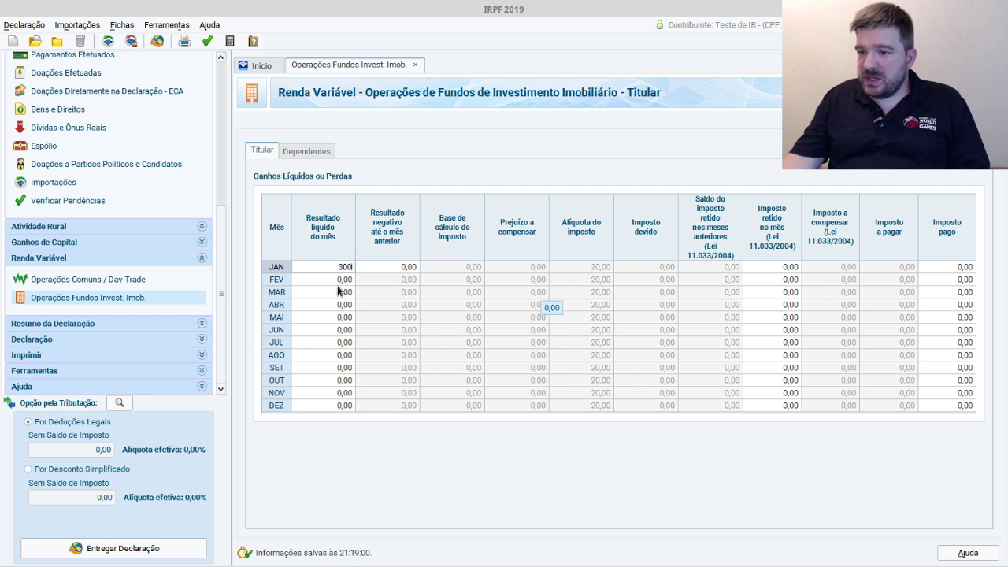
pyautogui.click(340, 292)
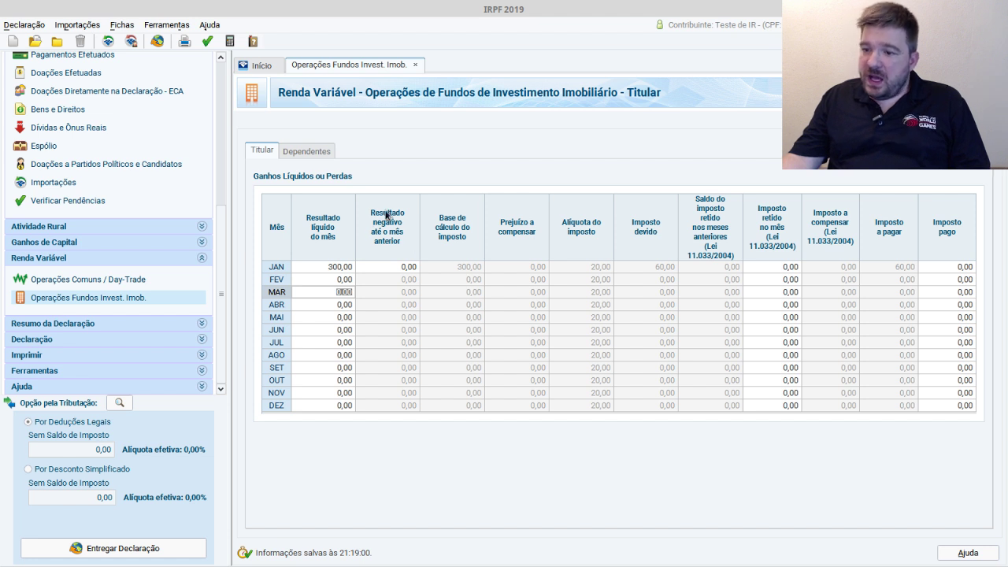
pyautogui.click(406, 267)
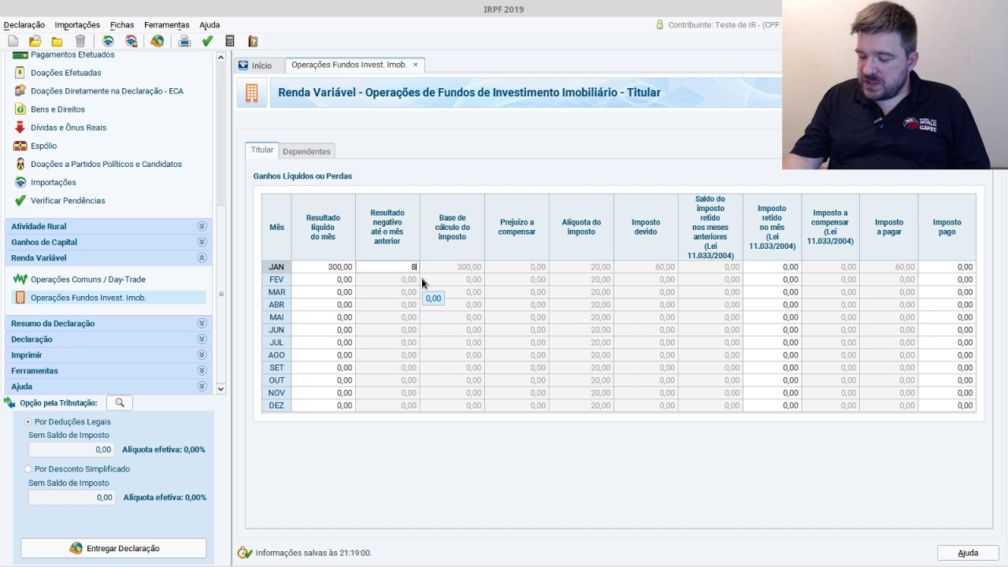
pyautogui.click(475, 317)
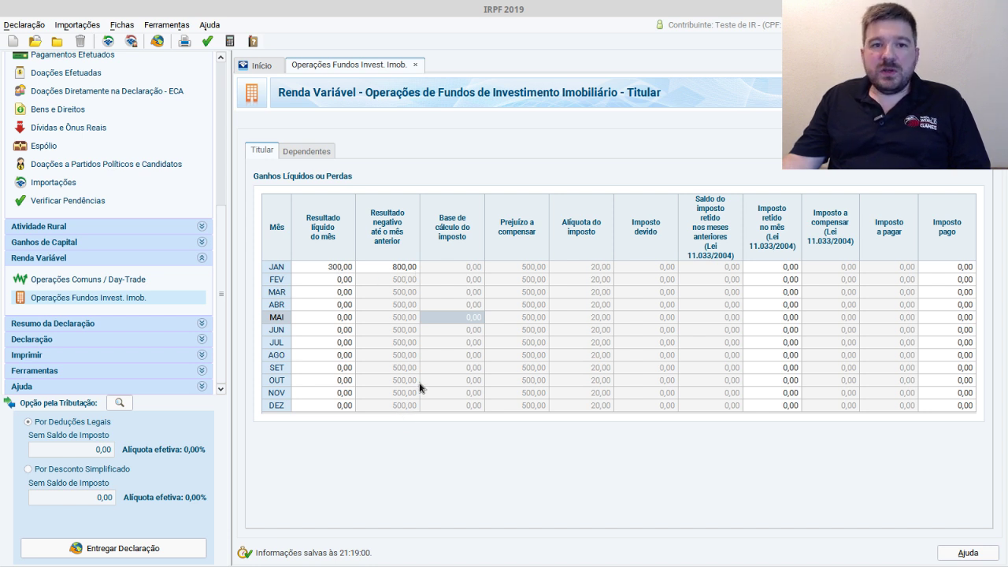
# - Set February's fund net result to 1.200,00 and check its 140,00 tax due
pyautogui.click(342, 278)
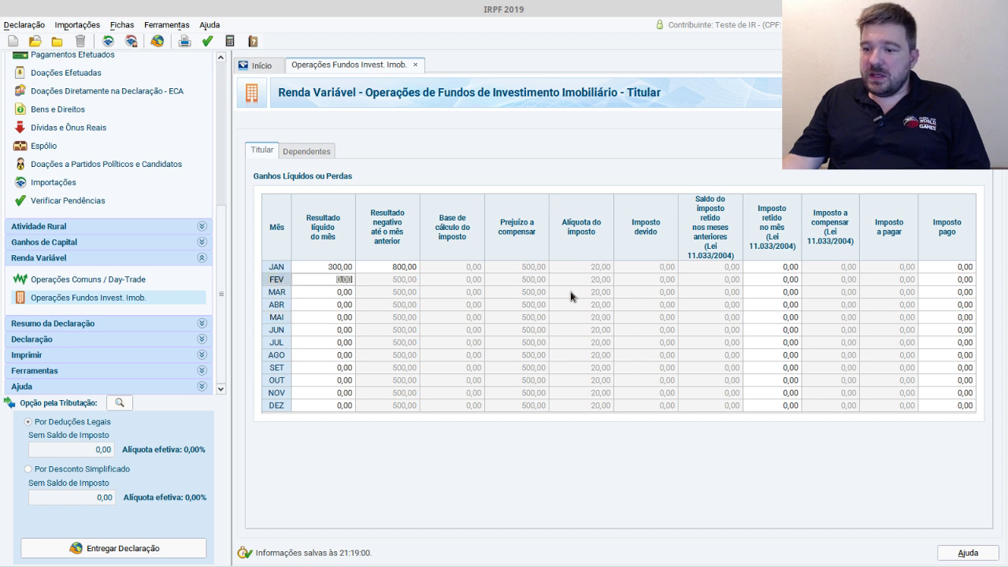
pyautogui.write('1.0')
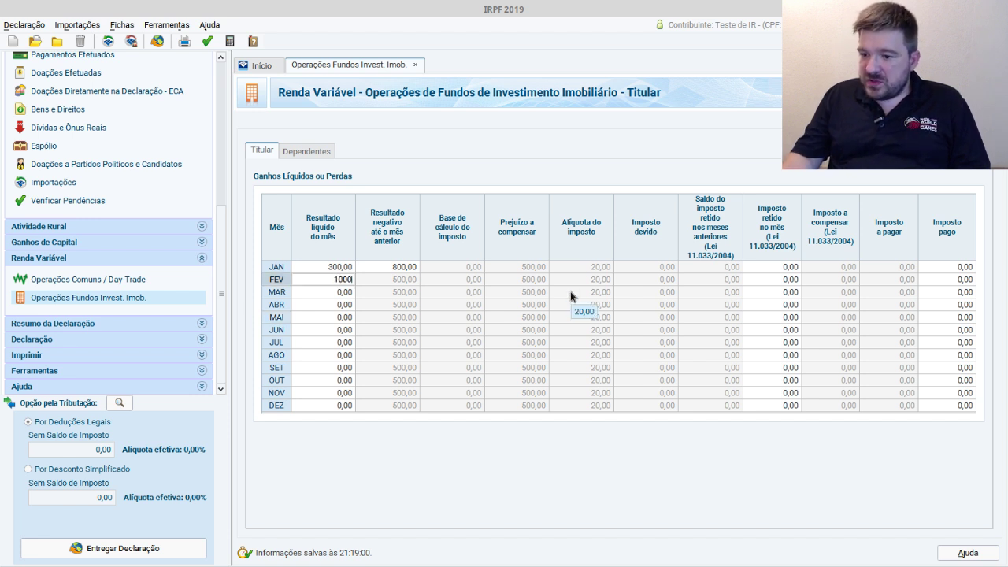
pyautogui.write('00')
pyautogui.press('Tab')
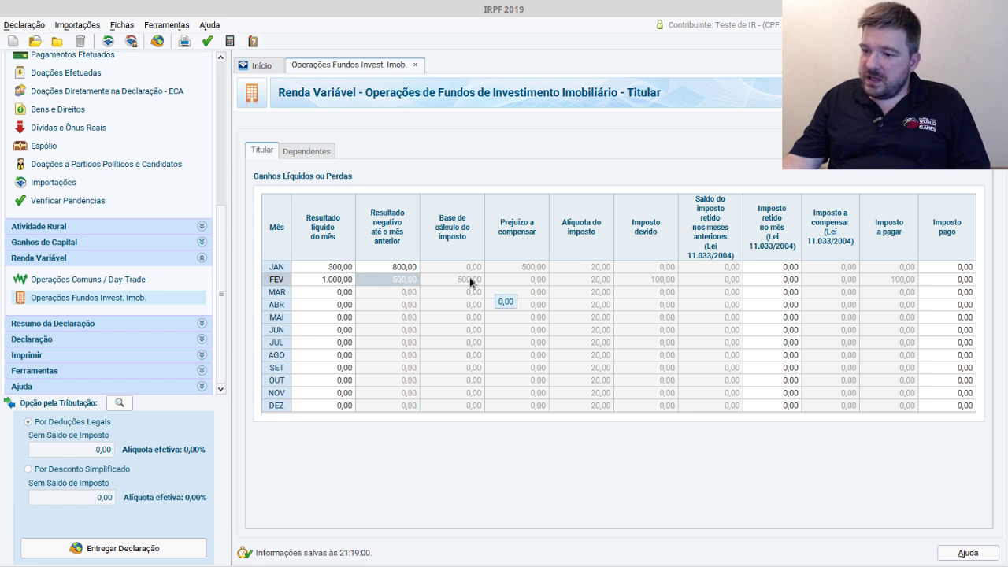
pyautogui.click(337, 282)
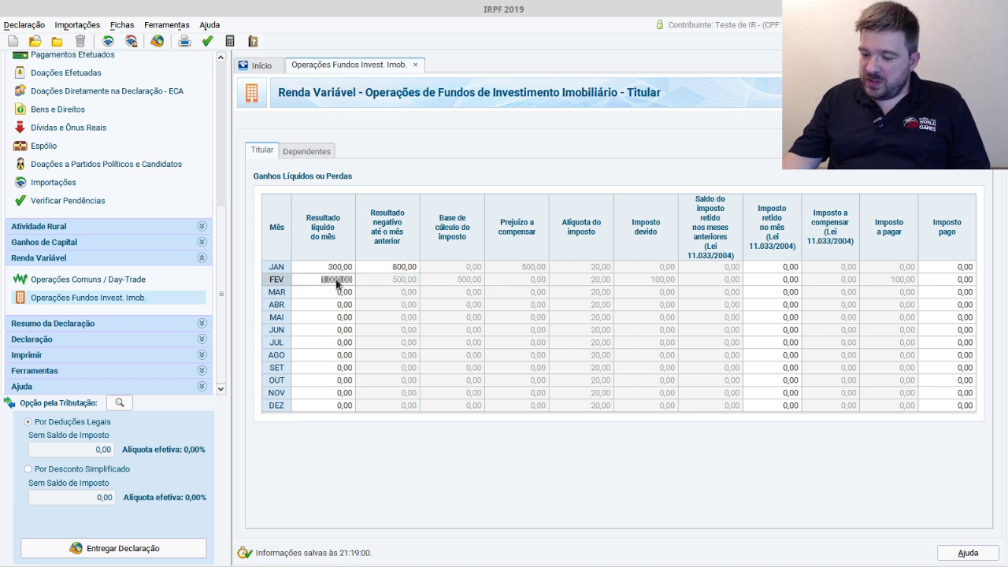
pyautogui.write('1.2')
pyautogui.write('00')
pyautogui.press('Tab')
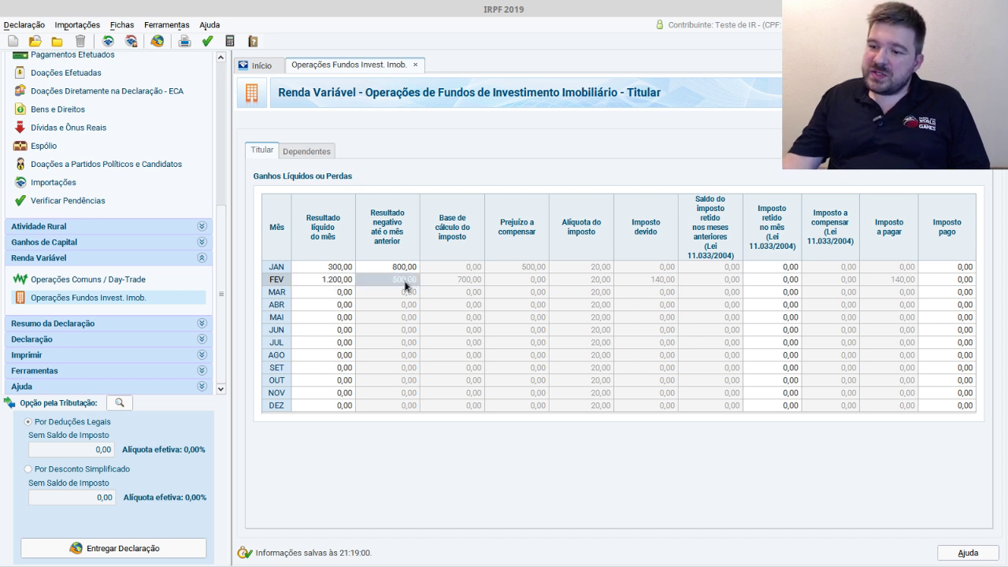
pyautogui.click(477, 281)
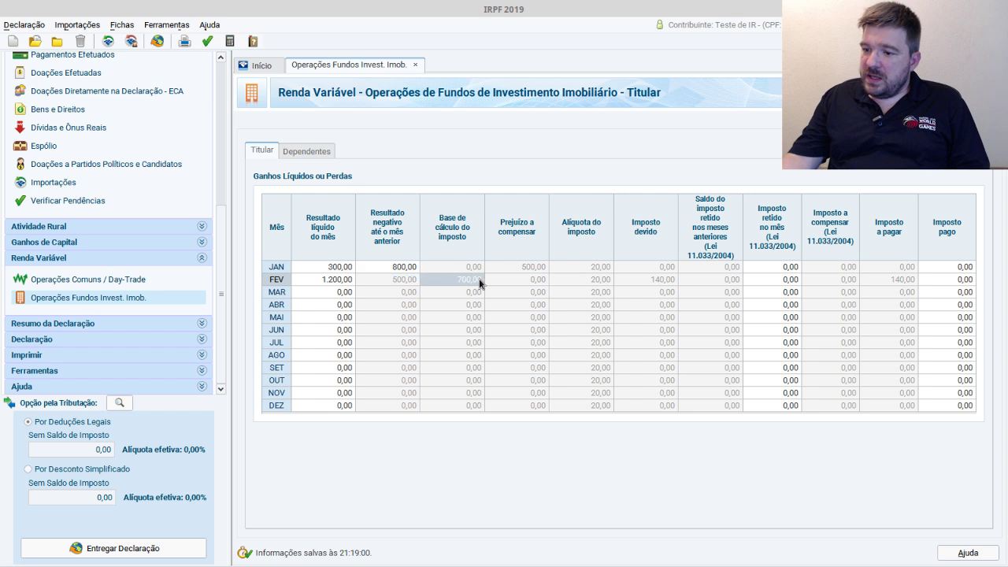
pyautogui.click(595, 284)
pyautogui.click(658, 285)
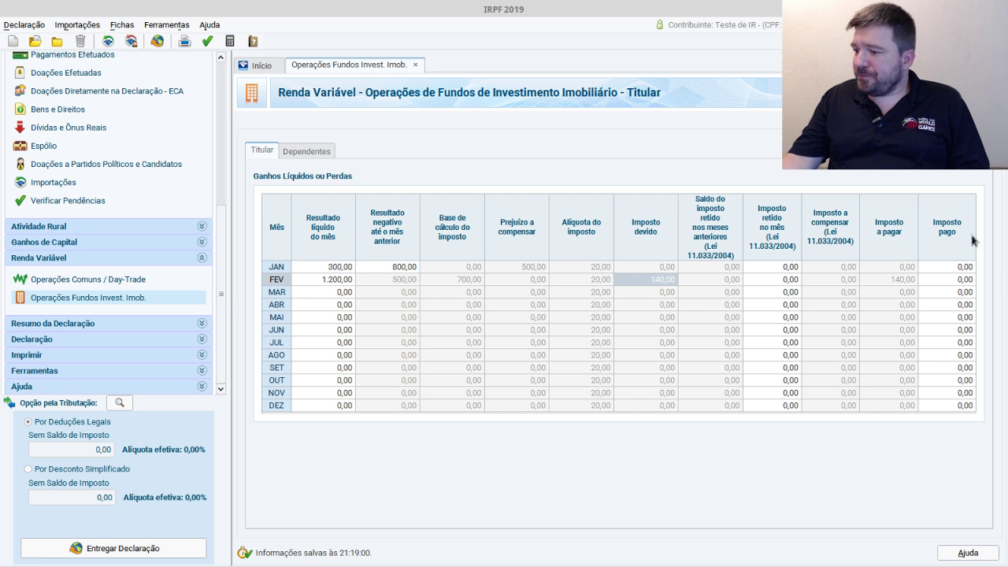
# - Record 140,00 as February's fund tax paid and return to the common operations form
pyautogui.click(969, 280)
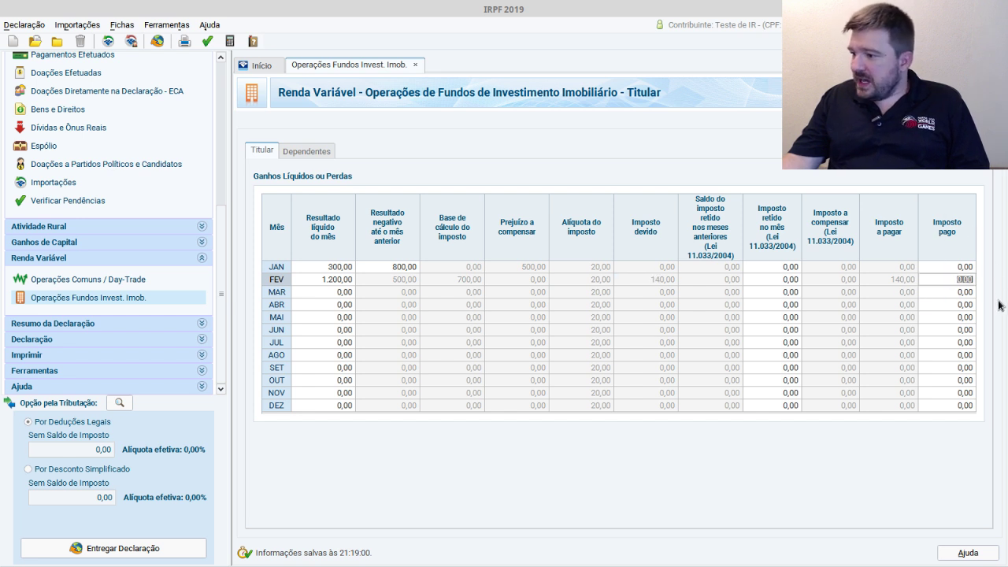
pyautogui.write('140')
pyautogui.press('Return')
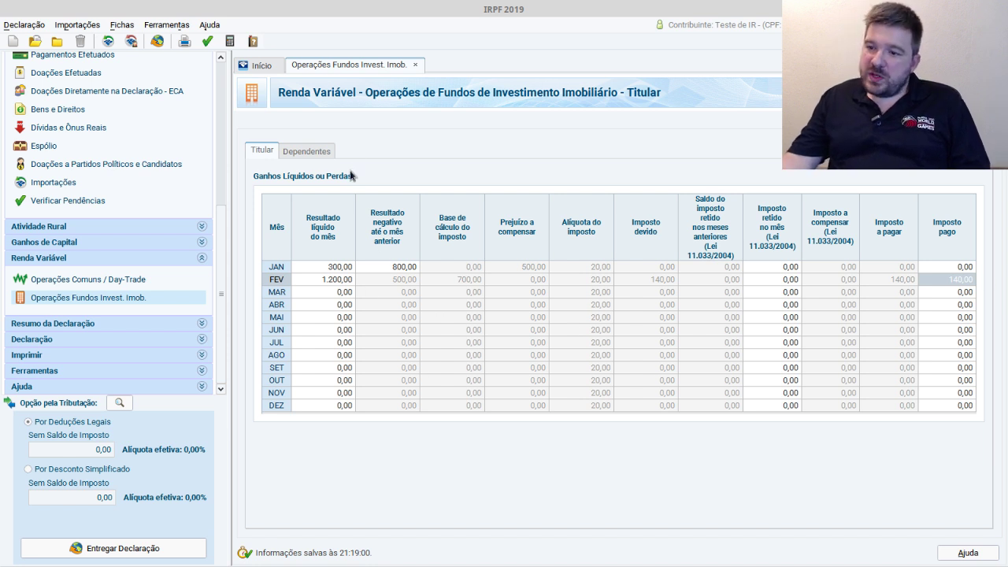
pyautogui.click(125, 277)
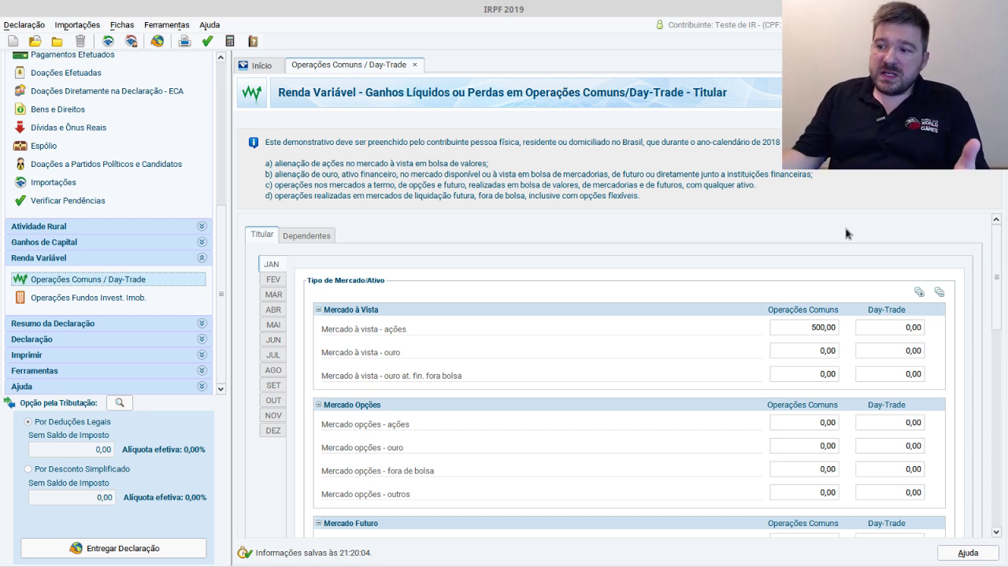
# - Select January's 500,00 stock result, then switch to the Teste IR.xlsx spreadsheet
pyautogui.click(827, 331)
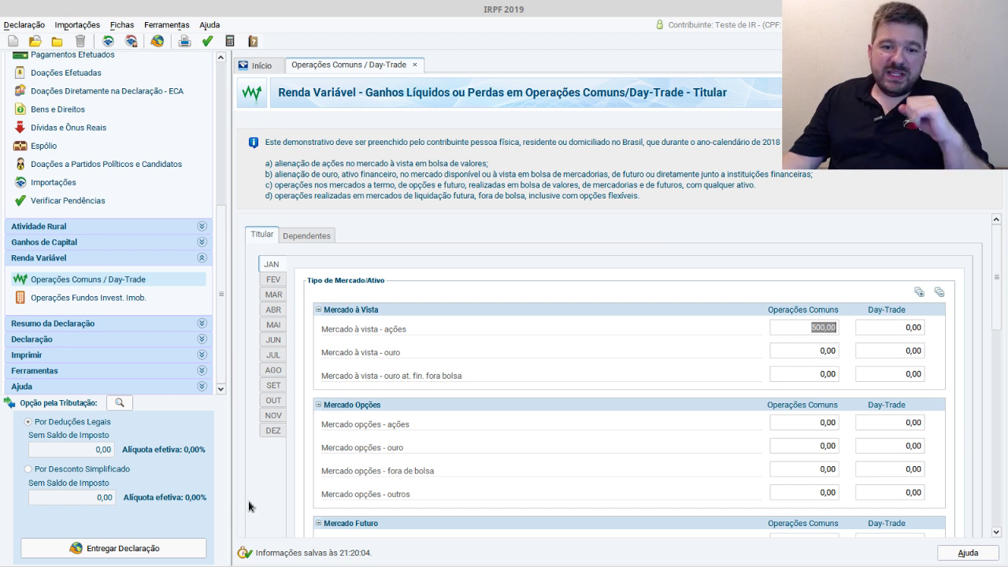
pyautogui.hotkey('alt', 'Tab')
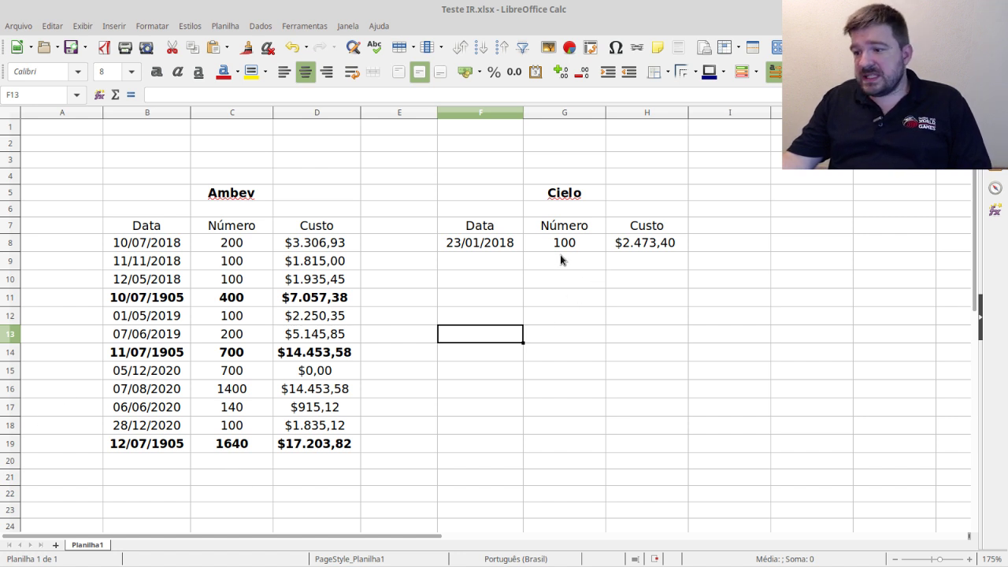
# - Review the first Cielo purchase and enter 12/05/18 as the new row's date in F9
pyautogui.click(476, 245)
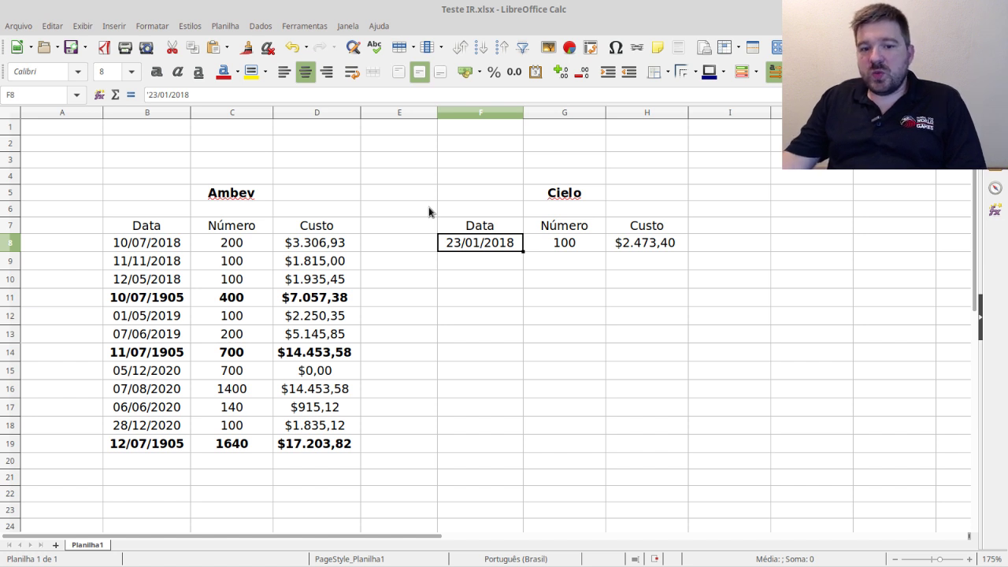
pyautogui.click(498, 358)
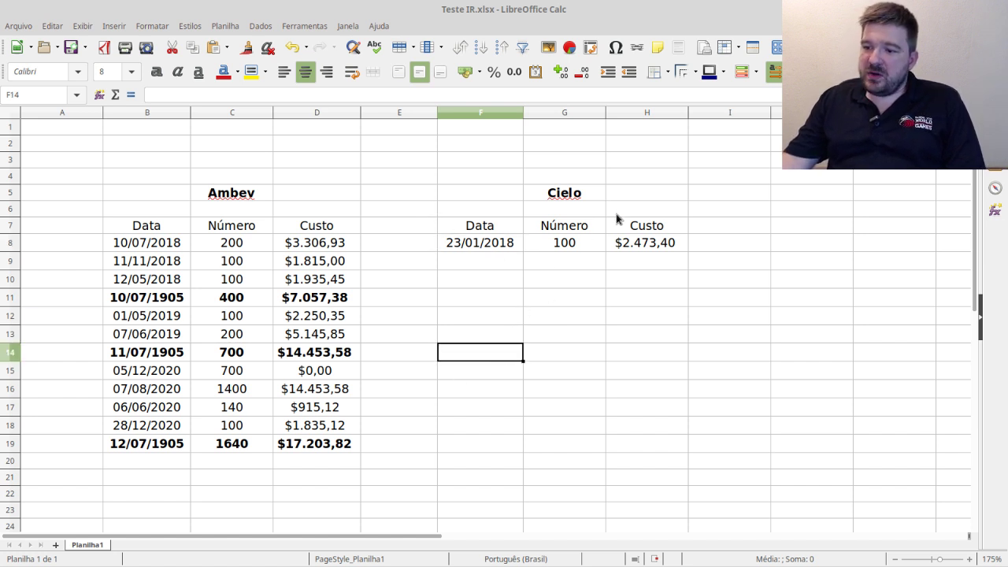
pyautogui.click(573, 246)
pyautogui.click(644, 243)
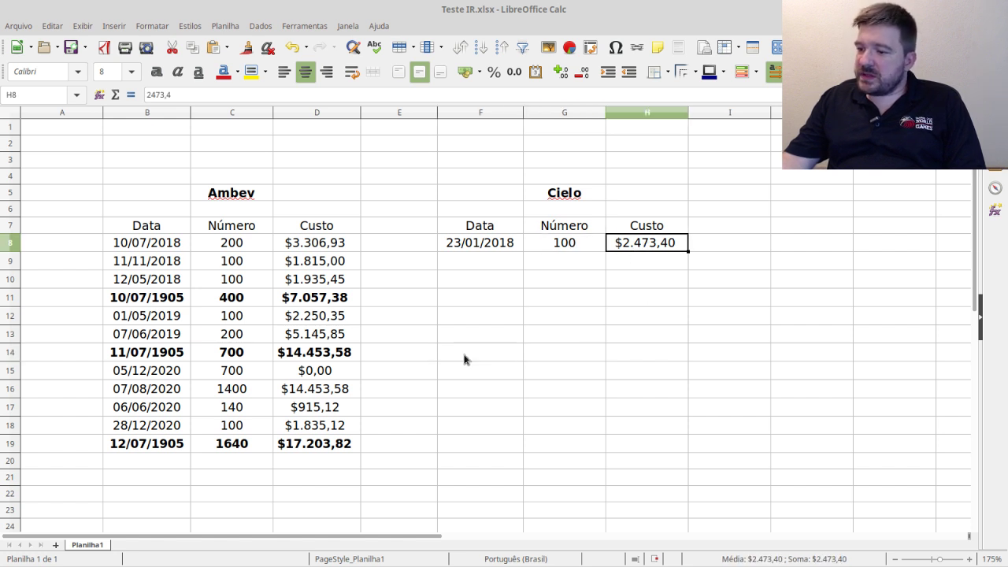
pyautogui.click(510, 270)
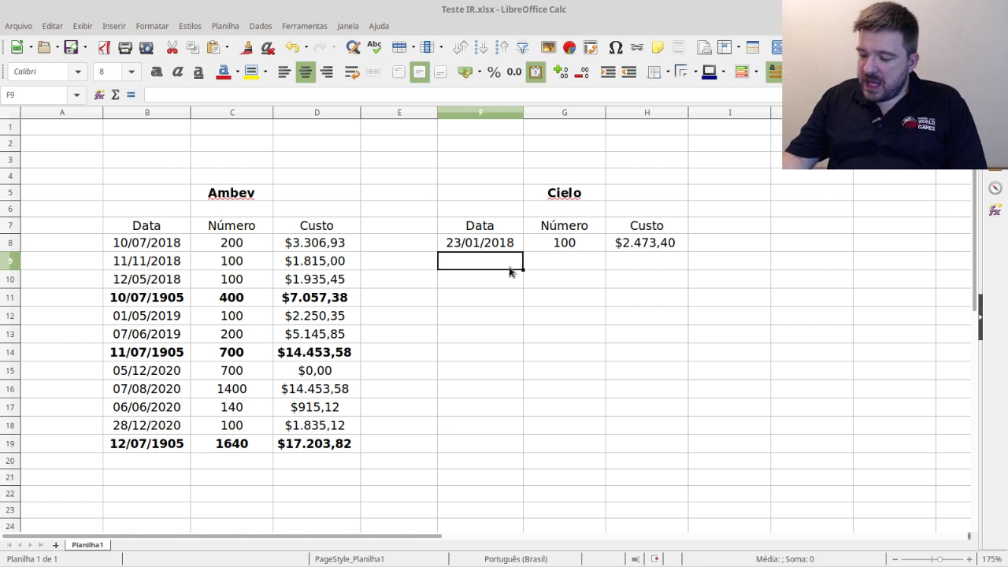
pyautogui.write('12/05')
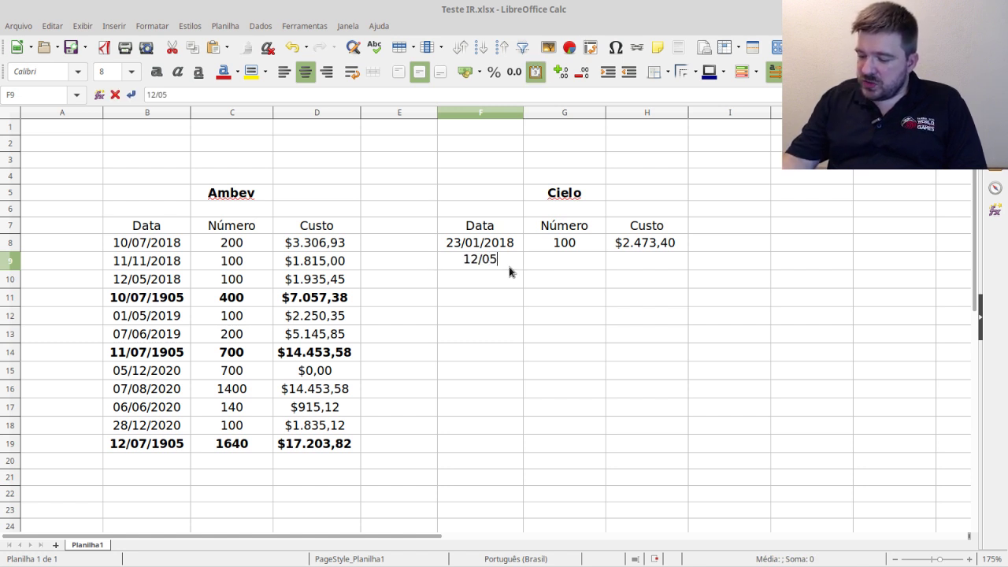
pyautogui.write('/18')
pyautogui.press('Return')
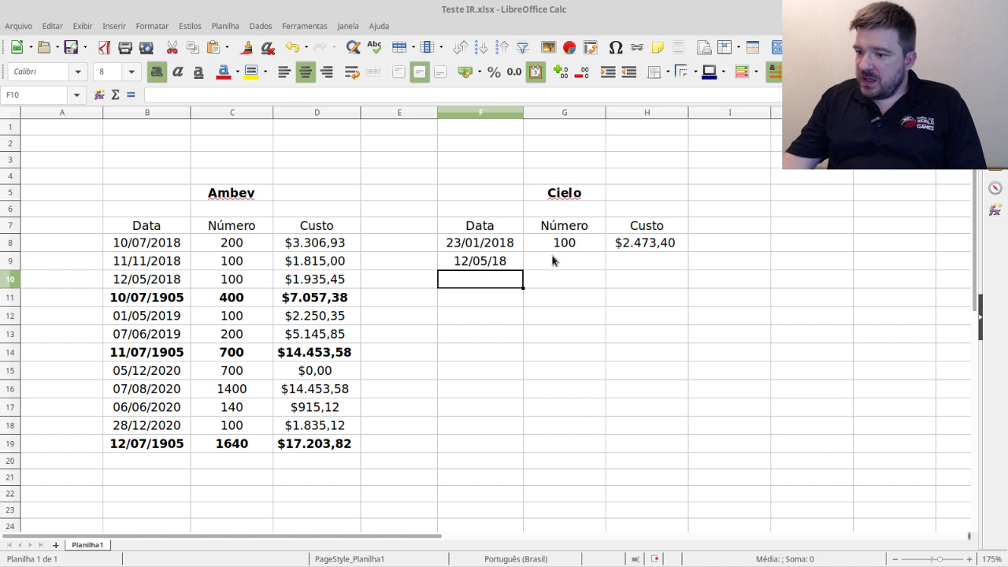
# - Enter 100 shares and a corrected cost of $2.514,00 for the new Cielo row
pyautogui.click(554, 260)
pyautogui.write('100')
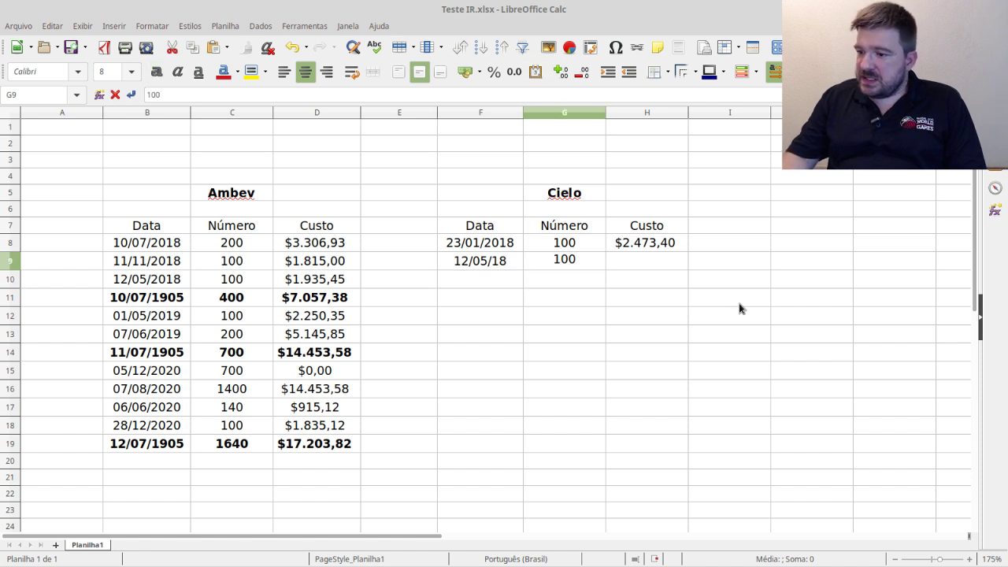
pyautogui.press('Tab')
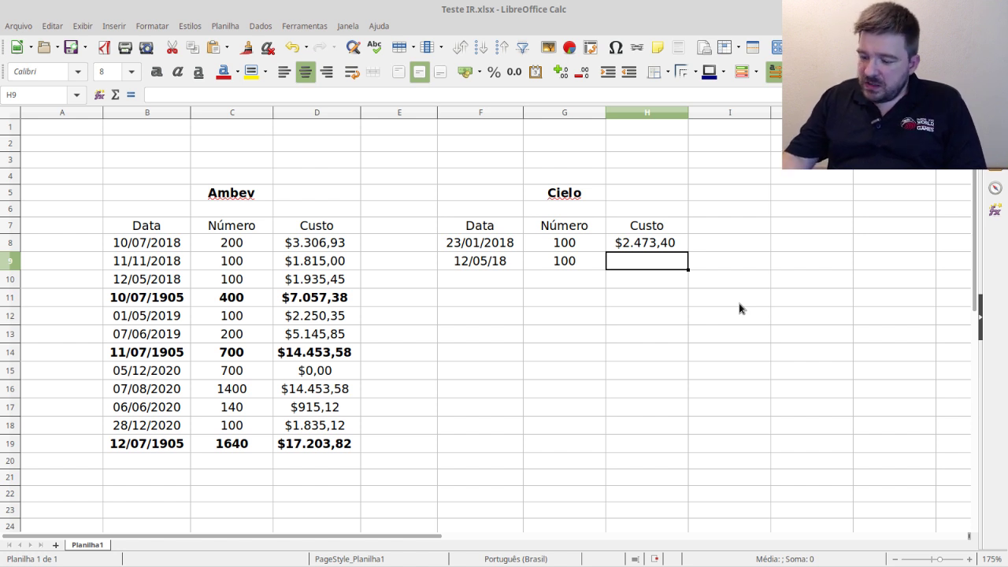
pyautogui.write('25')
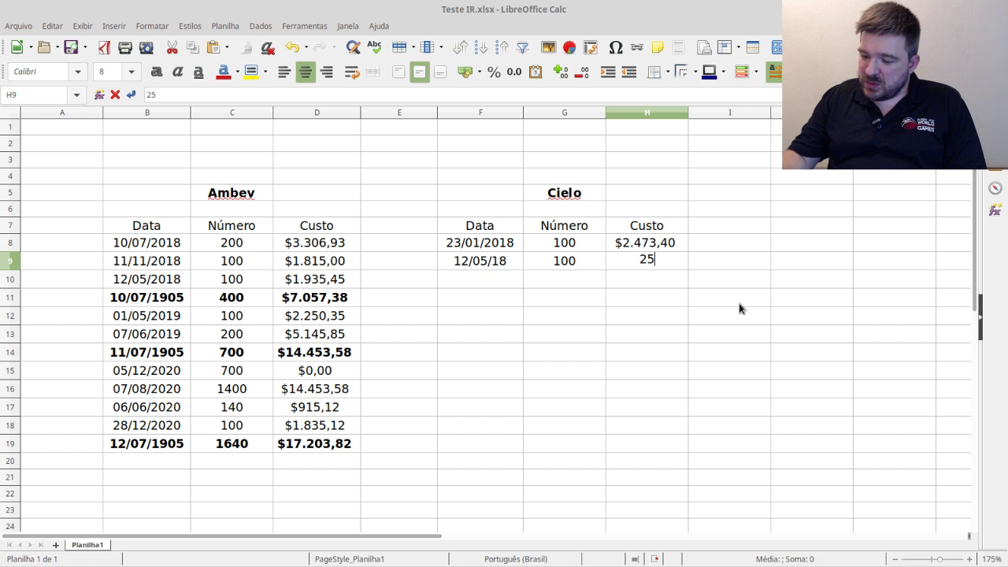
pyautogui.write('.412')
pyautogui.press('Return')
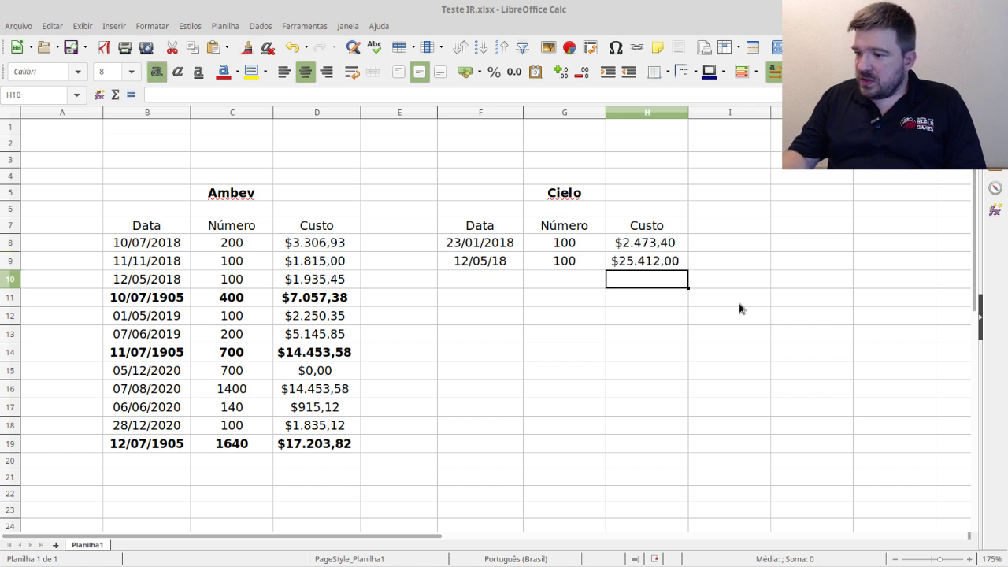
pyautogui.press('Up')
pyautogui.write('2514')
pyautogui.press('Return')
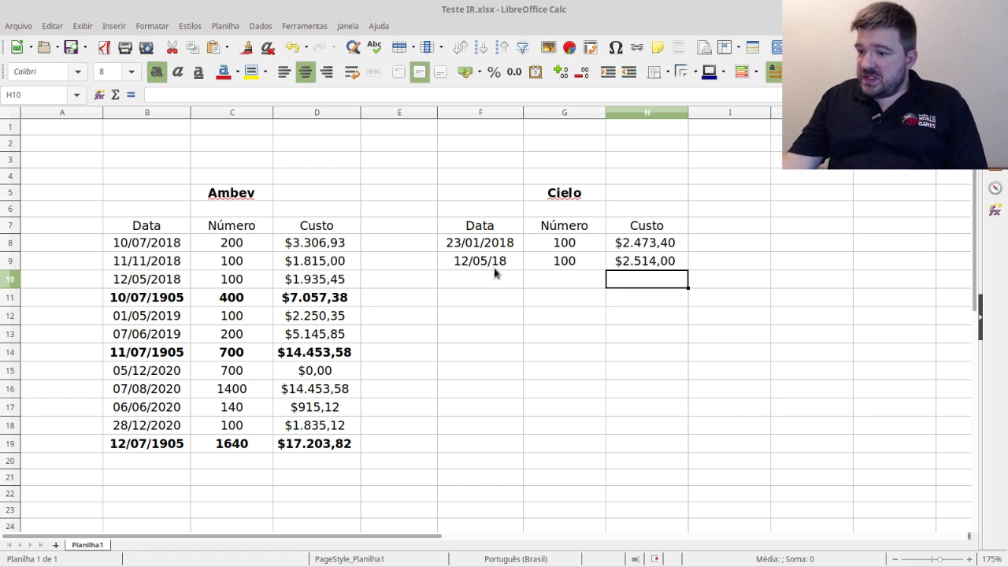
# - Colour the new row F9:H9 red and add a bold Lucro label in G10
pyautogui.moveTo(492, 263); pyautogui.dragTo(654, 261)
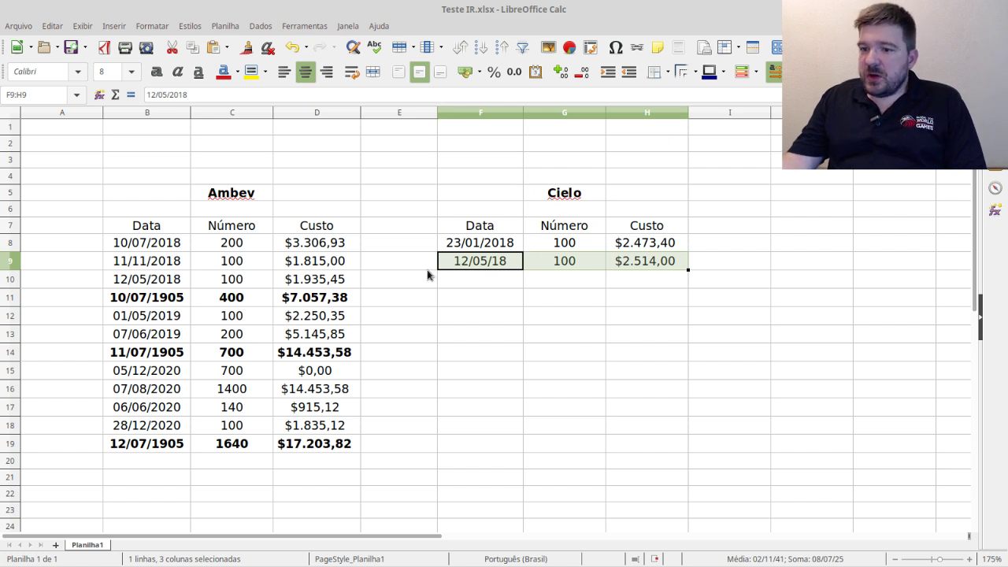
pyautogui.click(224, 74)
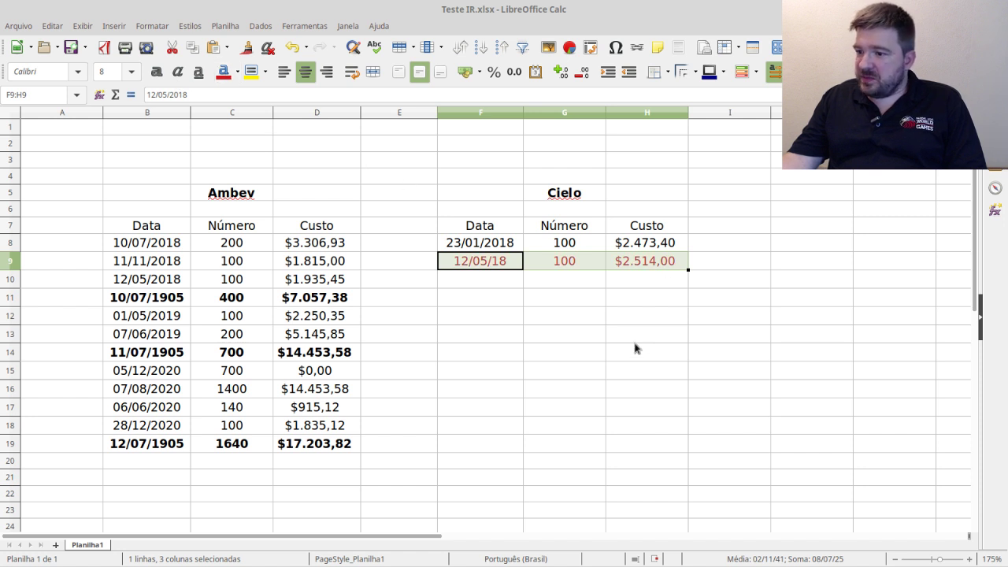
pyautogui.moveTo(636, 348); pyautogui.dragTo(638, 335)
pyautogui.click(587, 285)
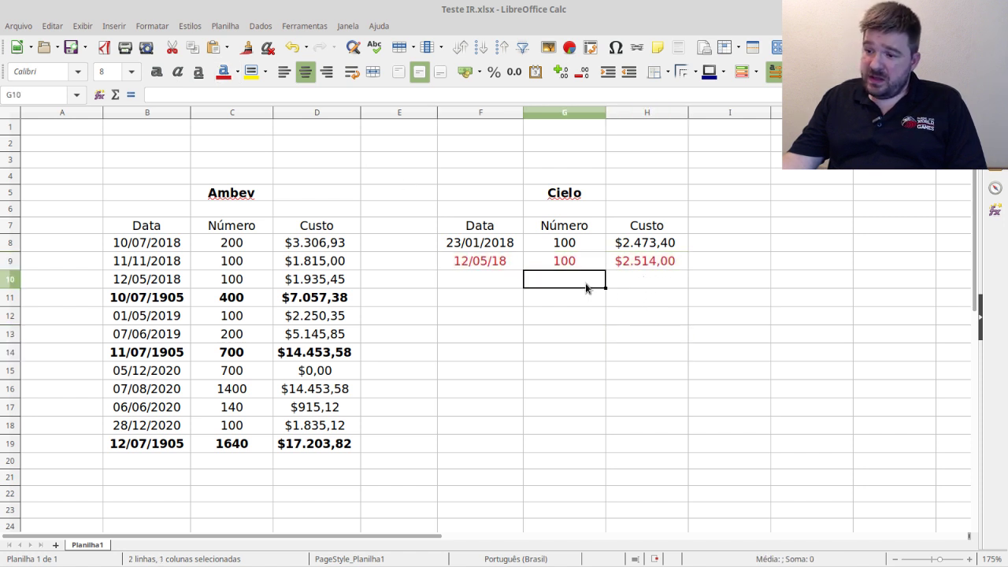
pyautogui.hotkey('ctrl', 'b')
pyautogui.write('Lucro')
pyautogui.press('Return')
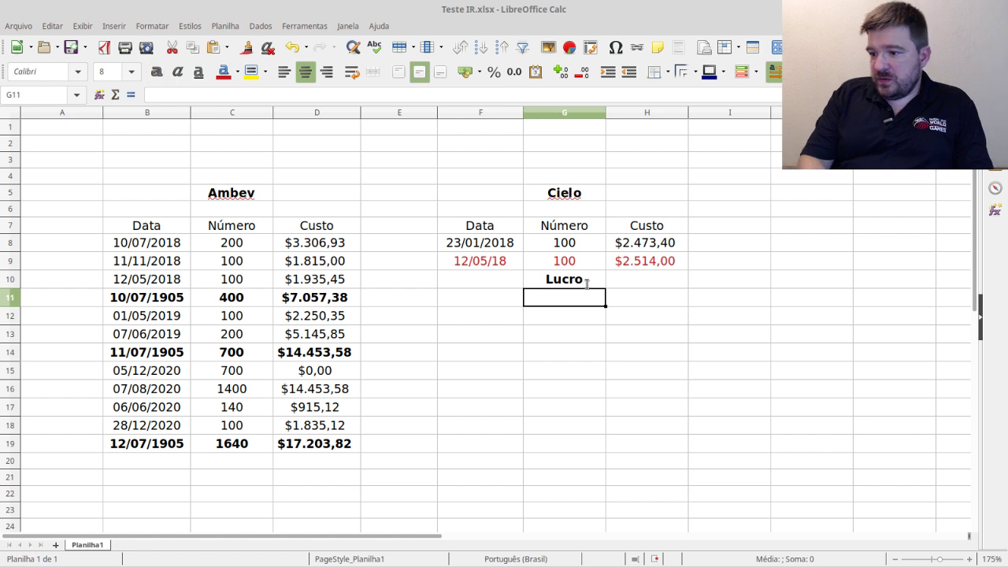
# - Enter =H9-H8 in H10 to show the $40,60 profit
pyautogui.click(647, 262)
pyautogui.click(647, 279)
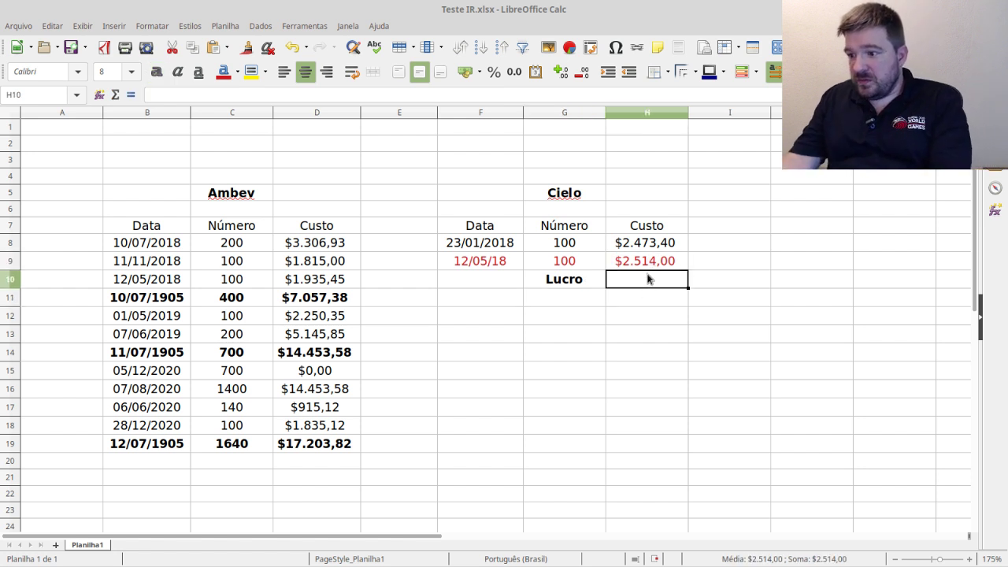
pyautogui.write('=')
pyautogui.click(658, 264)
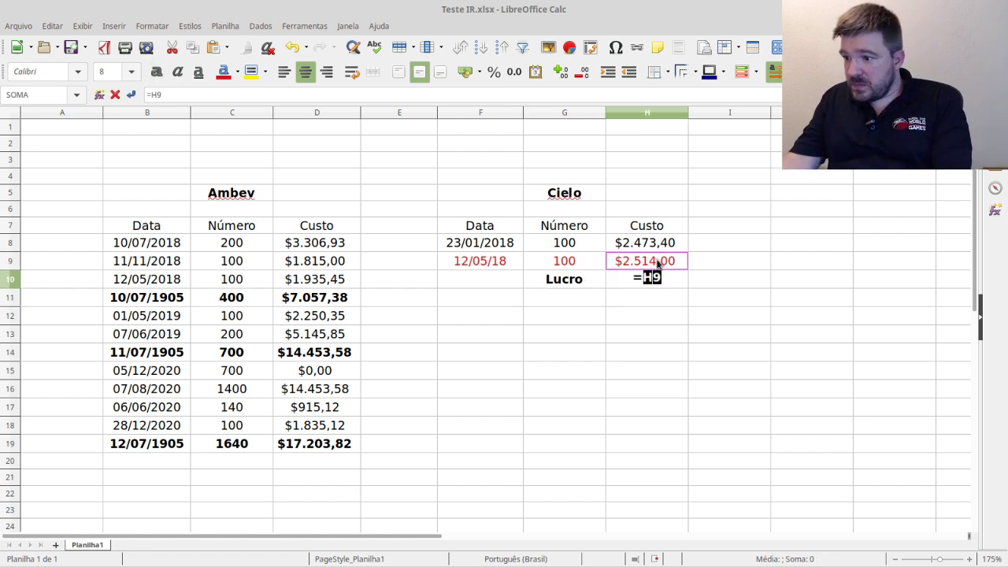
pyautogui.write('-')
pyautogui.click(657, 246)
pyautogui.press('Return')
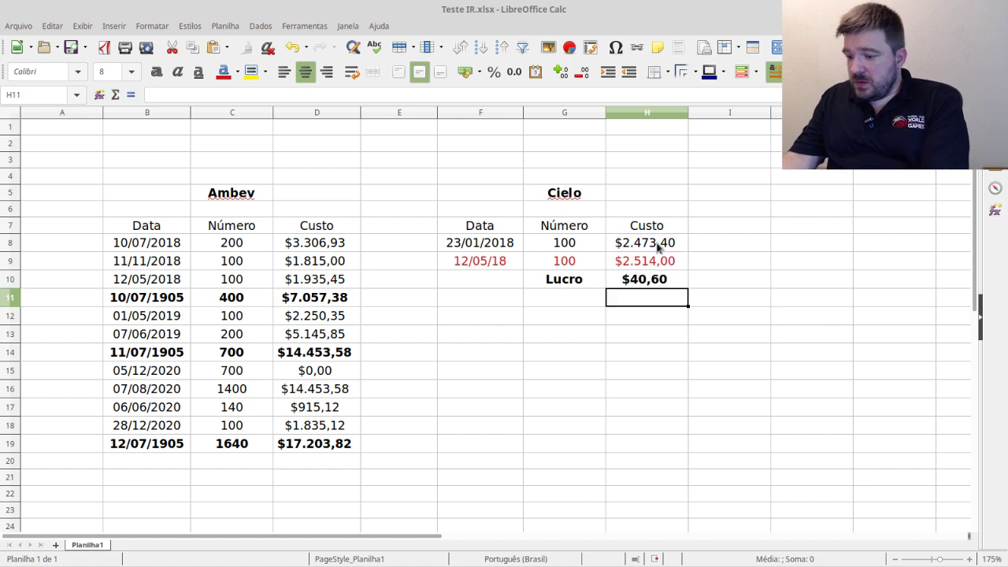
pyautogui.click(634, 283)
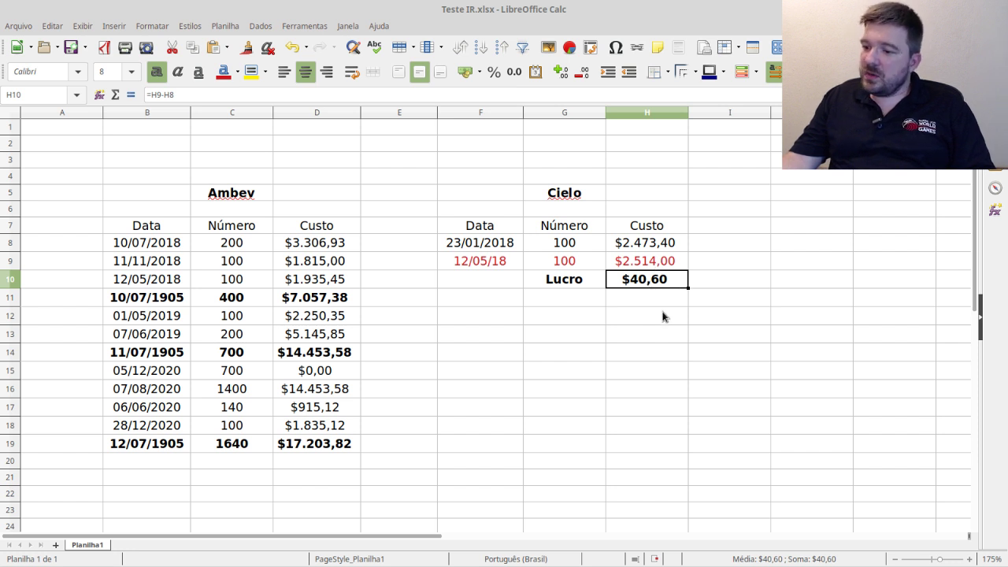
pyautogui.click(473, 266)
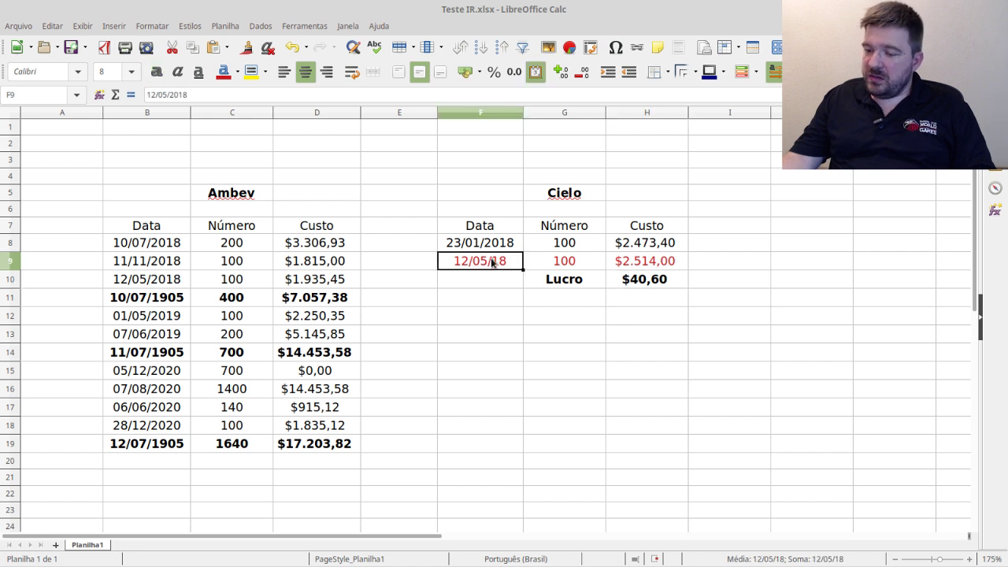
# - Change the first Cielo row to 1000 shares costing $24.734,00
pyautogui.click(587, 248)
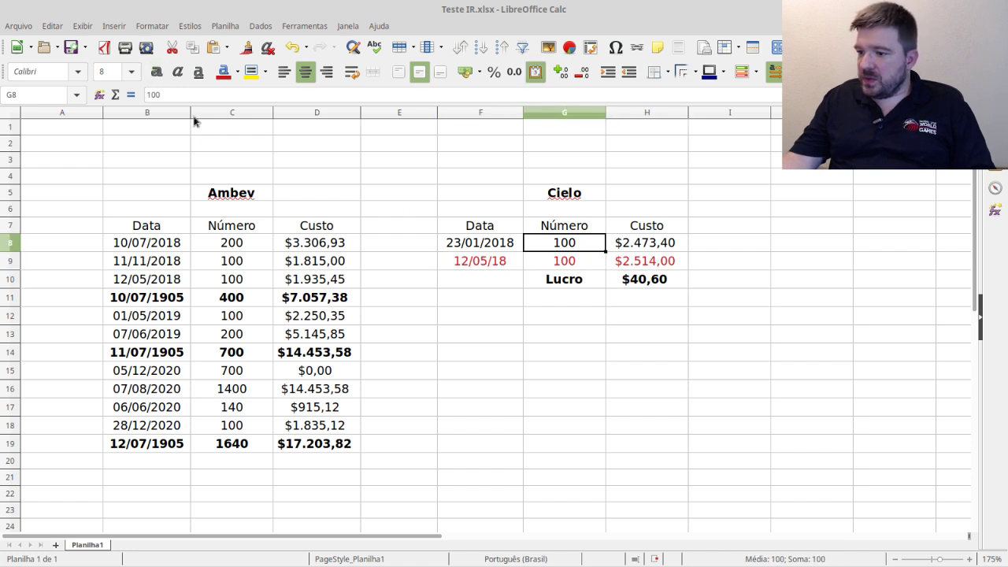
pyautogui.click(187, 94)
pyautogui.write('0')
pyautogui.press('Return')
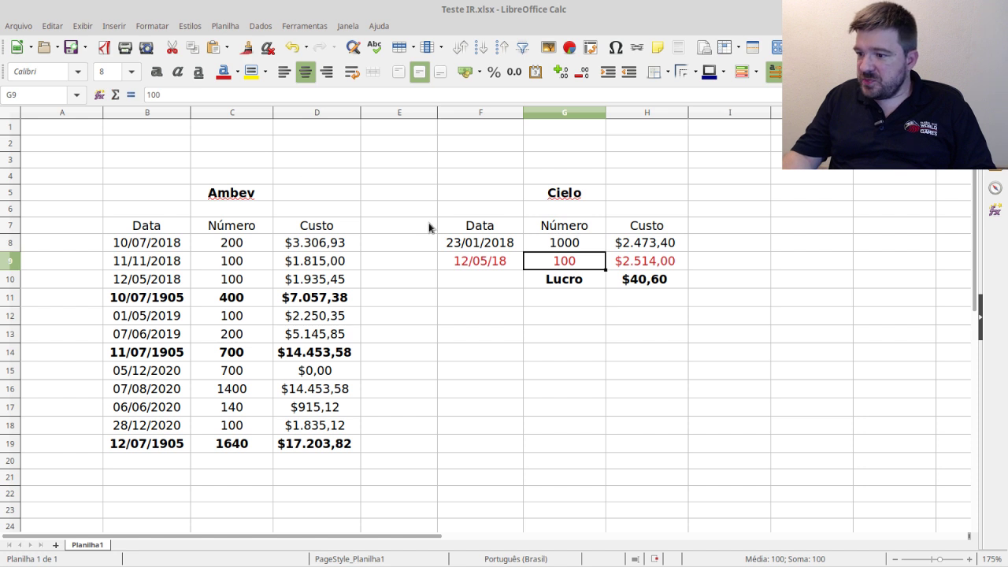
pyautogui.click(652, 243)
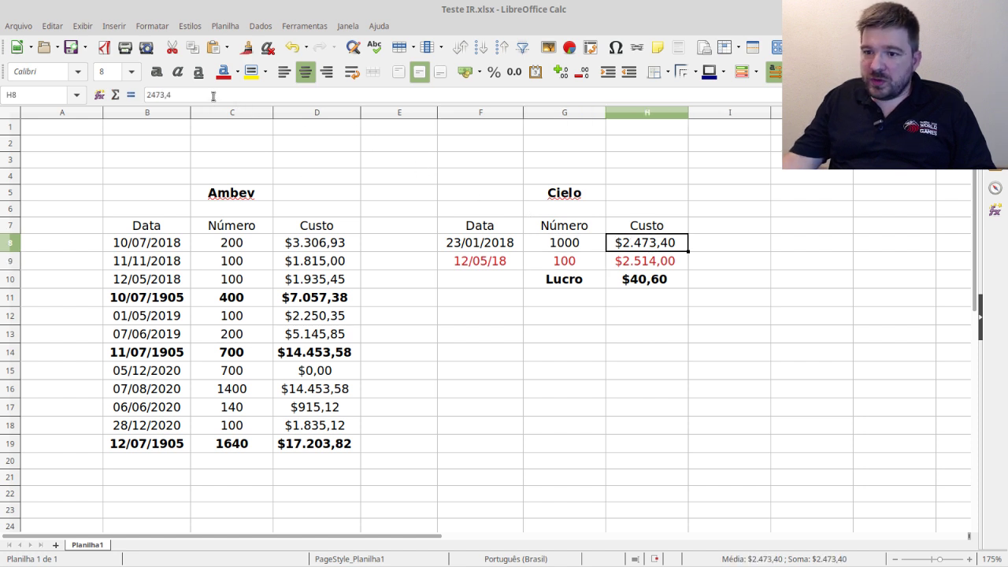
pyautogui.click(213, 94)
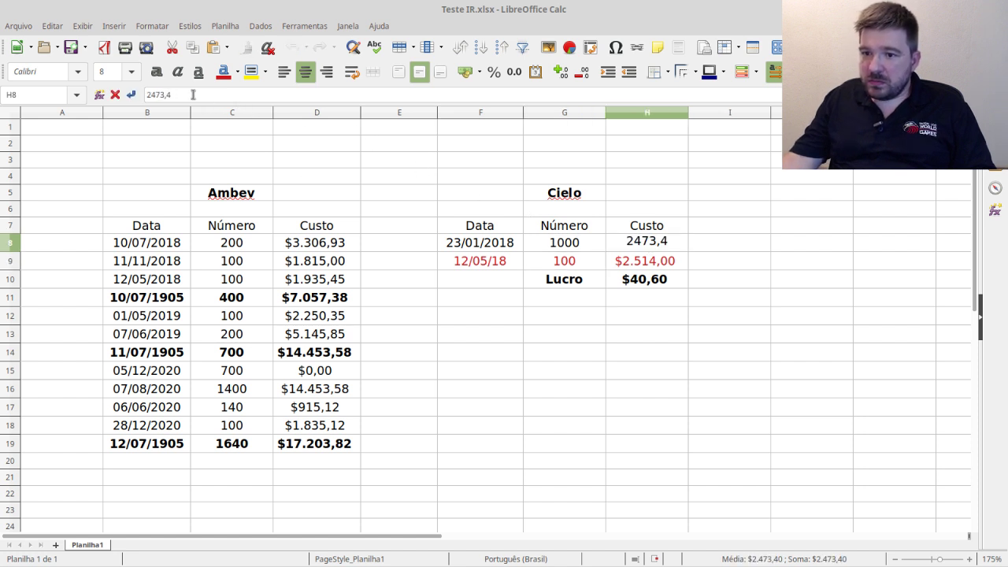
pyautogui.write('0')
pyautogui.press('BackSpace')
pyautogui.press('BackSpace')
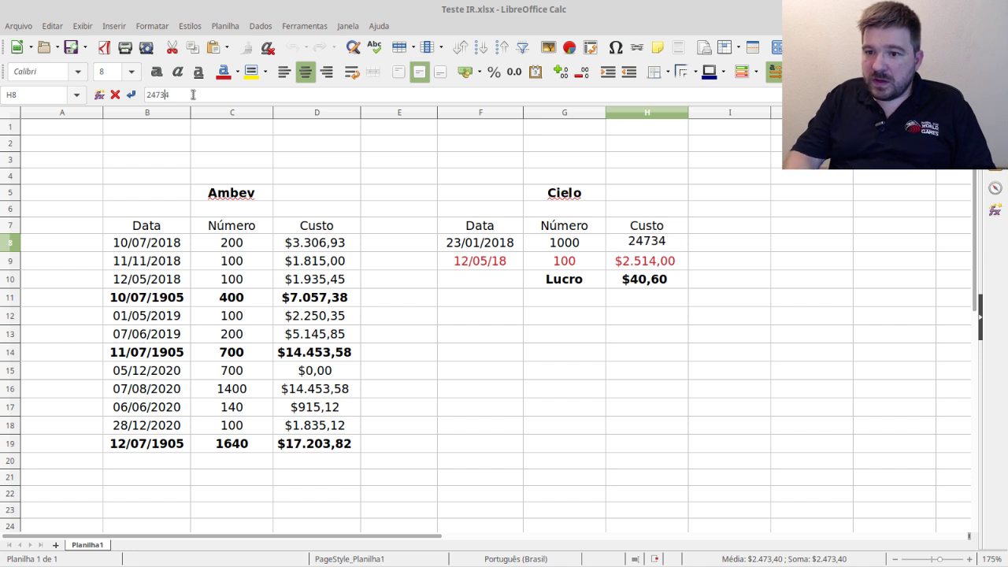
pyautogui.press('Return')
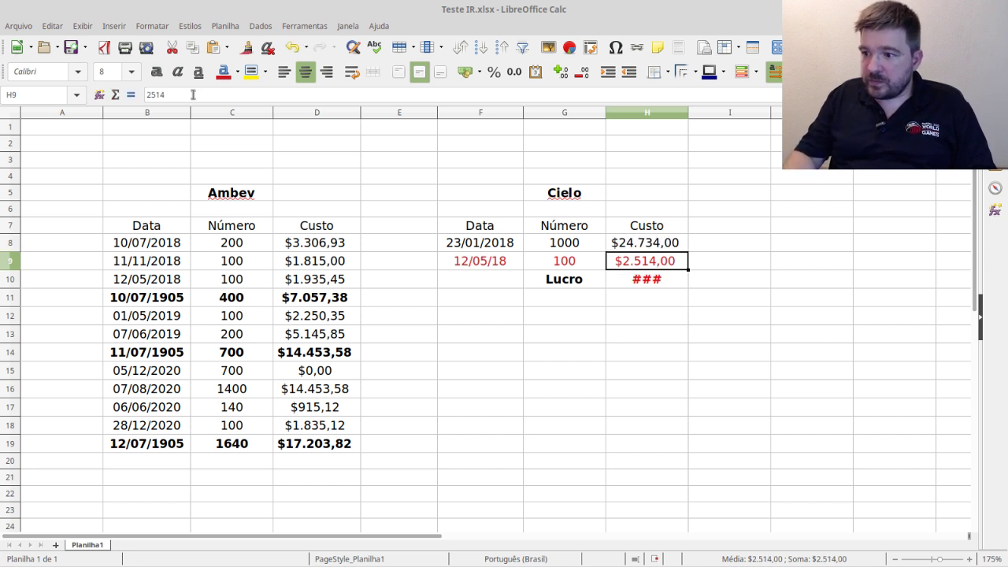
# - Set the second Cielo cost to $25.148,00, bringing Lucro to $414,00
pyautogui.click(170, 92)
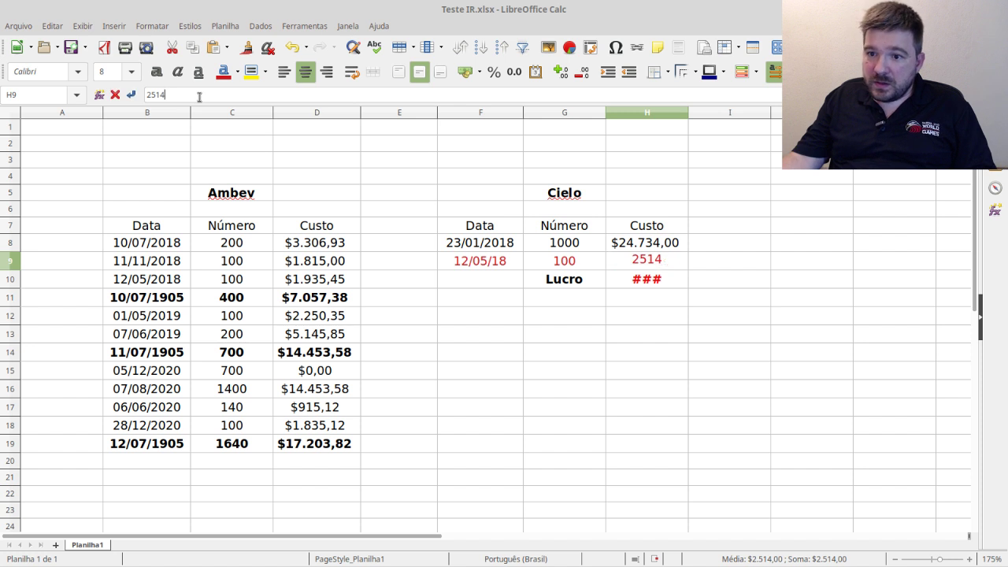
pyautogui.write('8')
pyautogui.press('Return')
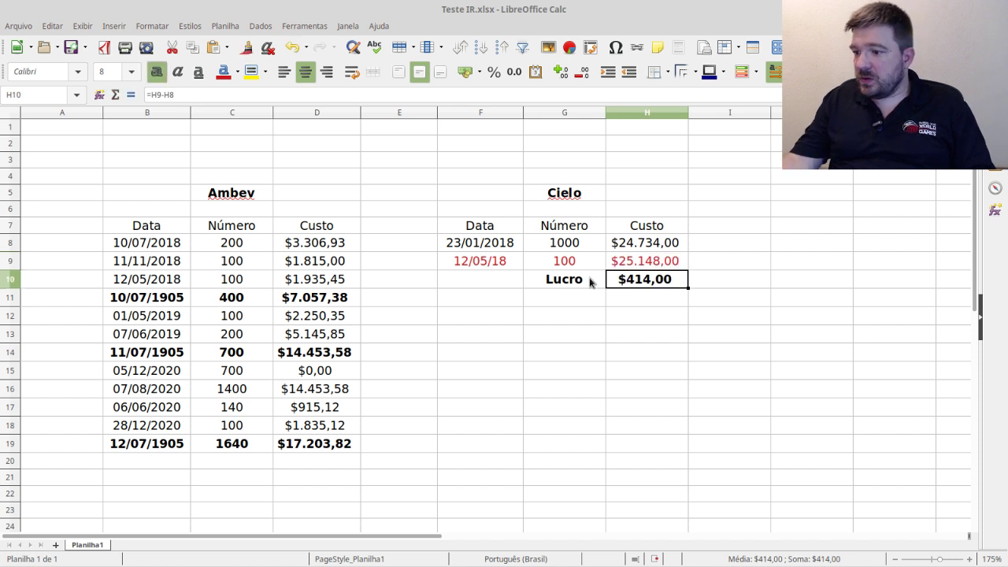
pyautogui.click(648, 309)
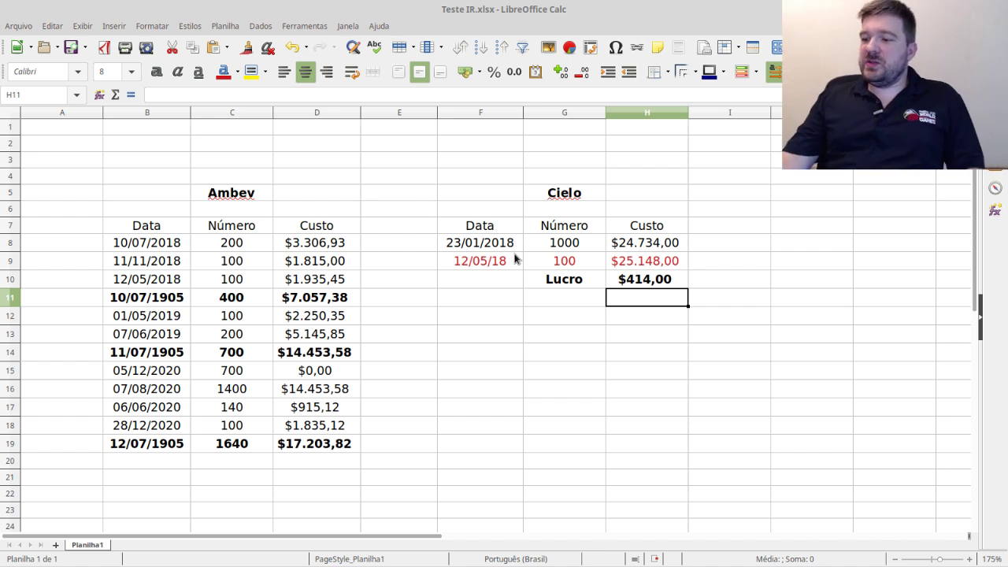
pyautogui.click(481, 262)
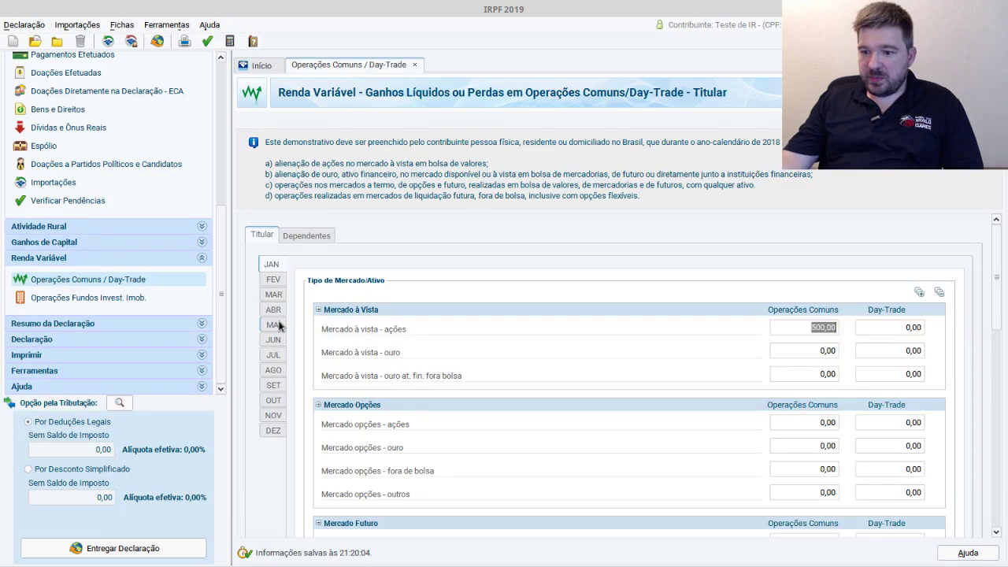
pyautogui.click(277, 324)
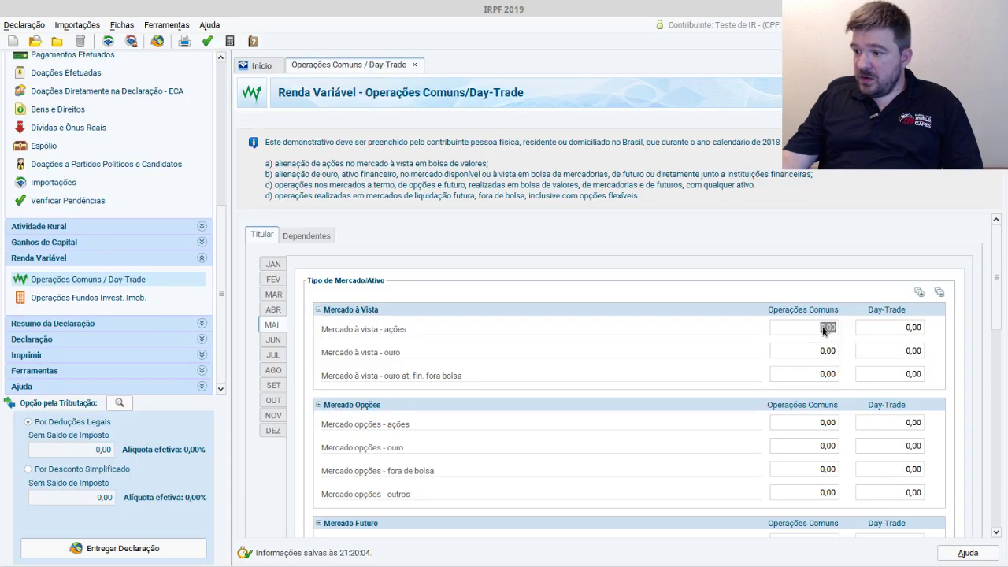
pyautogui.hotkey('alt', 'Tab')
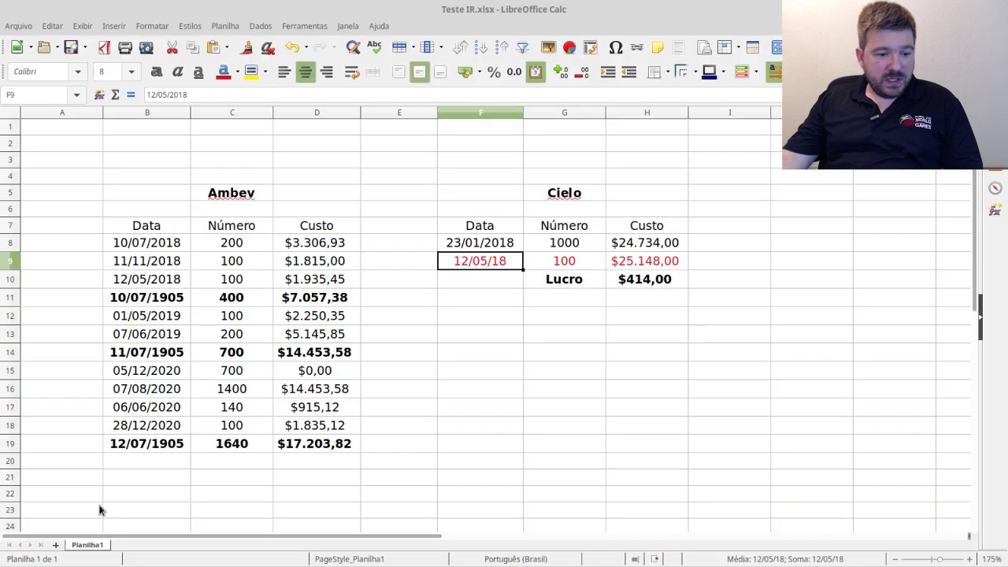
pyautogui.click(636, 285)
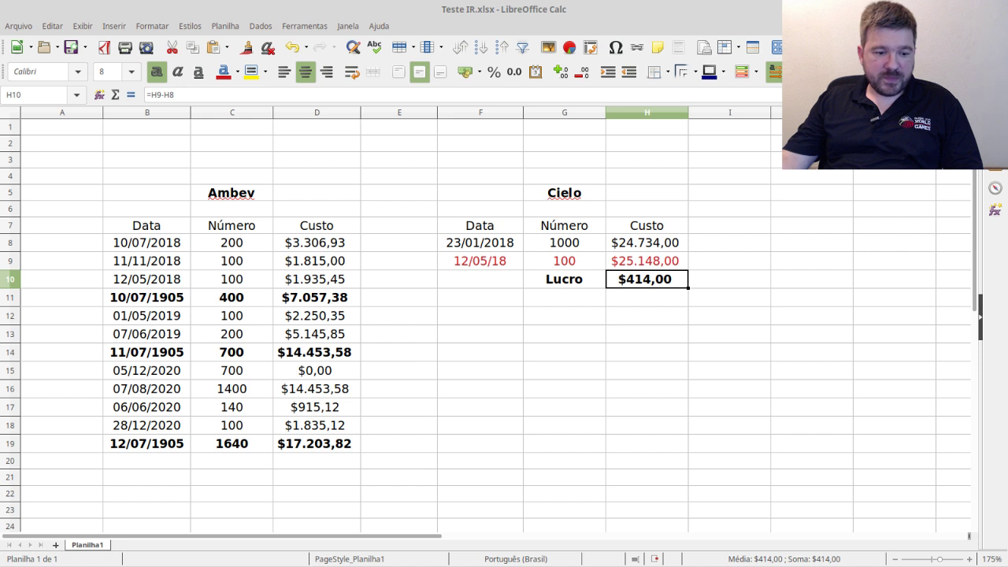
pyautogui.hotkey('alt', 'Tab')
# - Enter 414,00 as May's spot stock result and check the resulting 62,10 tax due
pyautogui.write('414')
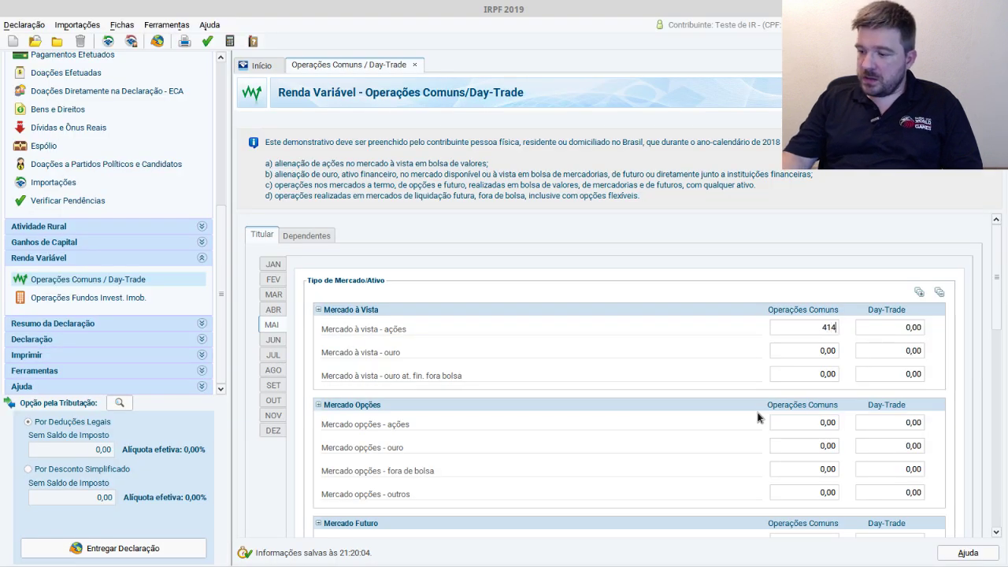
pyautogui.press('Tab')
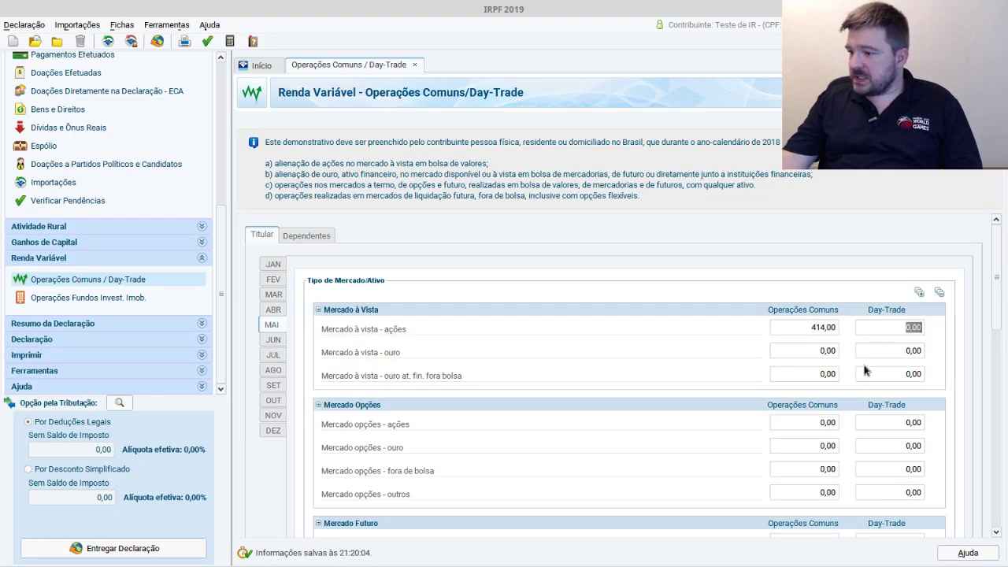
pyautogui.click(836, 374)
pyautogui.moveTo(997, 285); pyautogui.dragTo(988, 377)
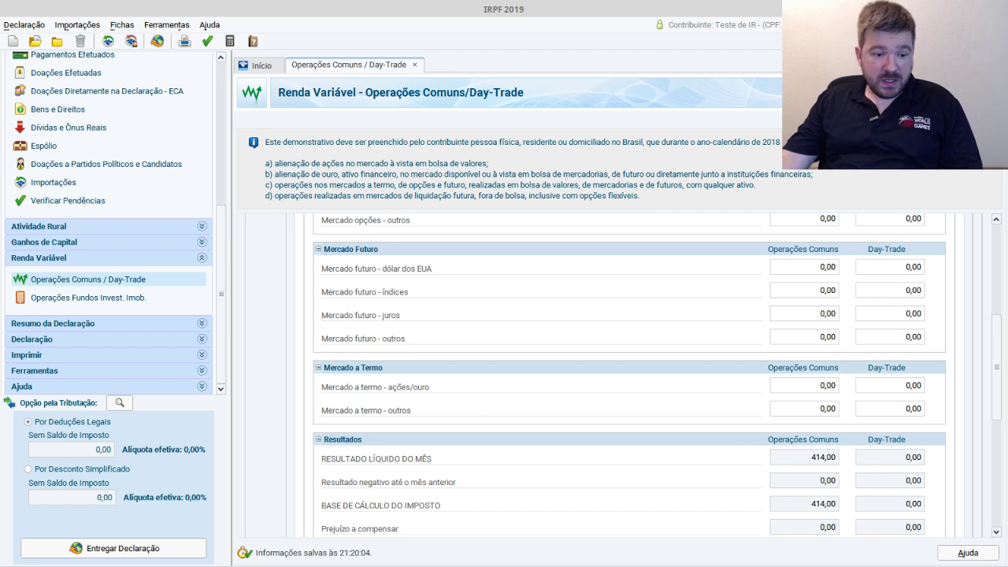
pyautogui.moveTo(996, 369); pyautogui.dragTo(989, 426)
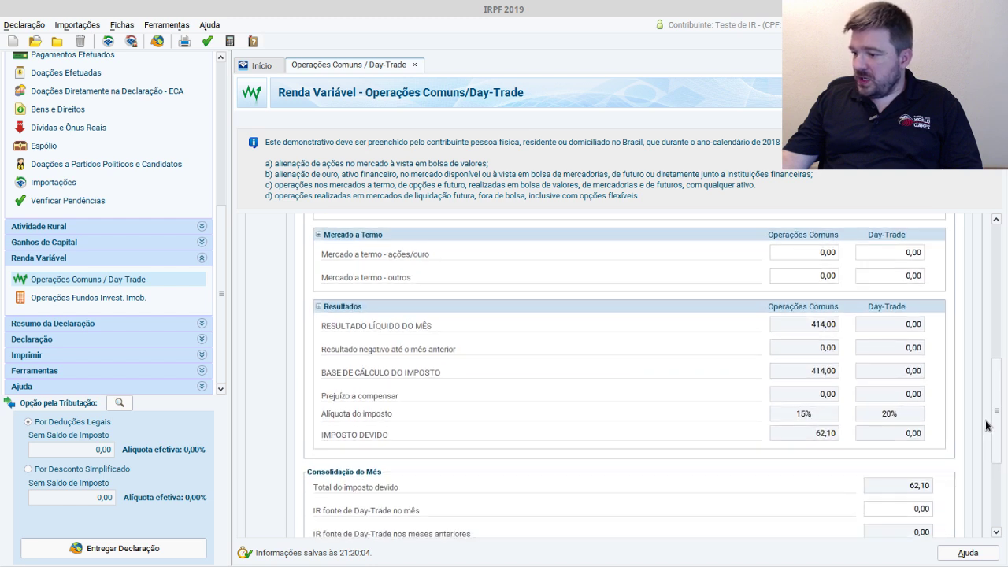
pyautogui.moveTo(814, 438); pyautogui.dragTo(846, 438)
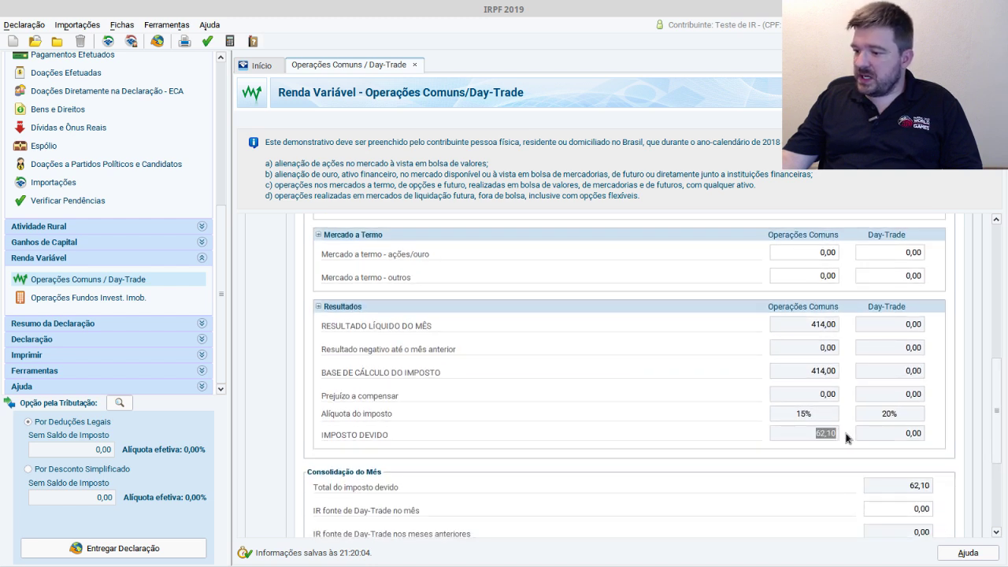
pyautogui.moveTo(997, 400); pyautogui.dragTo(996, 445)
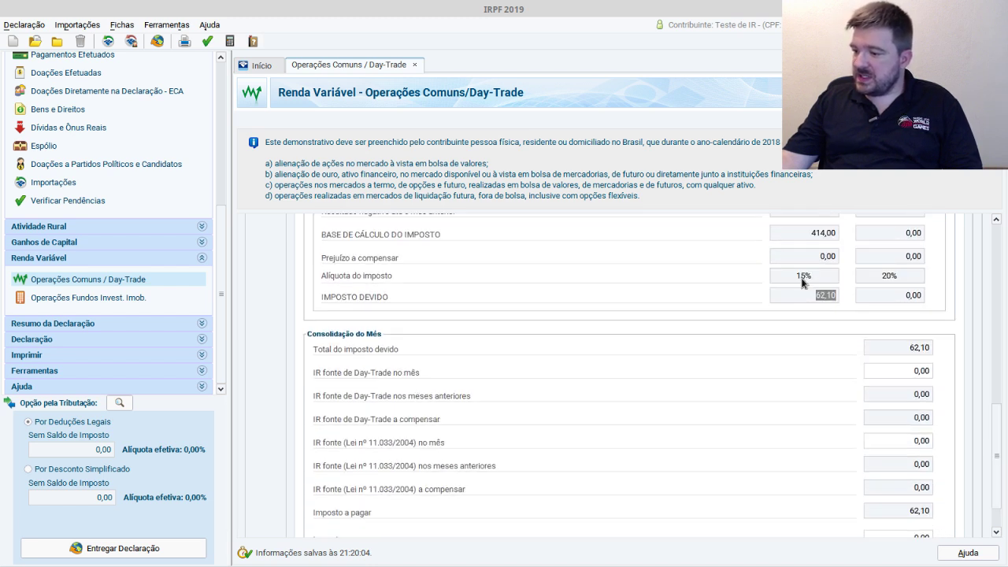
# - Add an Imposto label in G11 with the formula =H10*0,15 in H11
pyautogui.hotkey('alt', 'Tab')
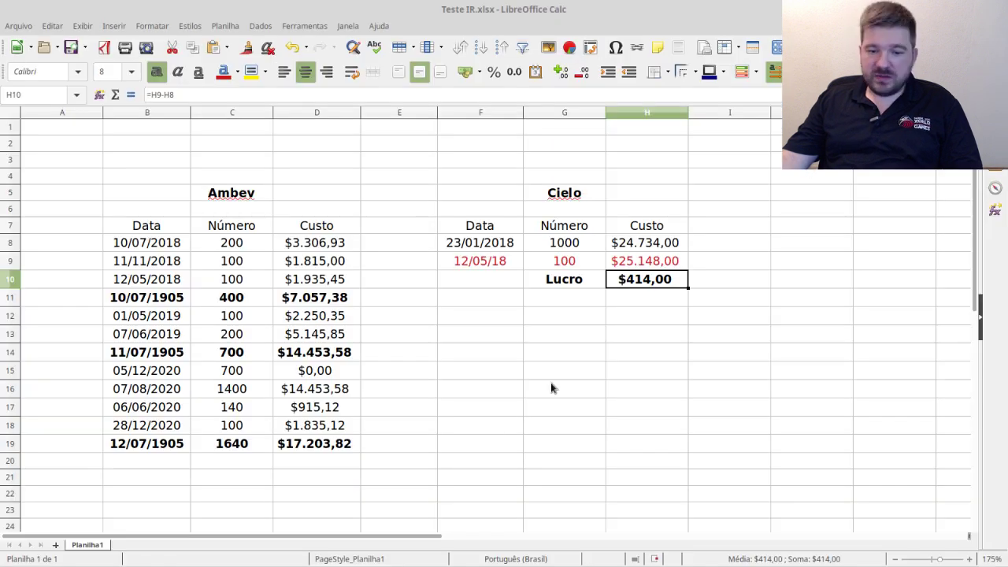
pyautogui.click(590, 301)
pyautogui.write('Im')
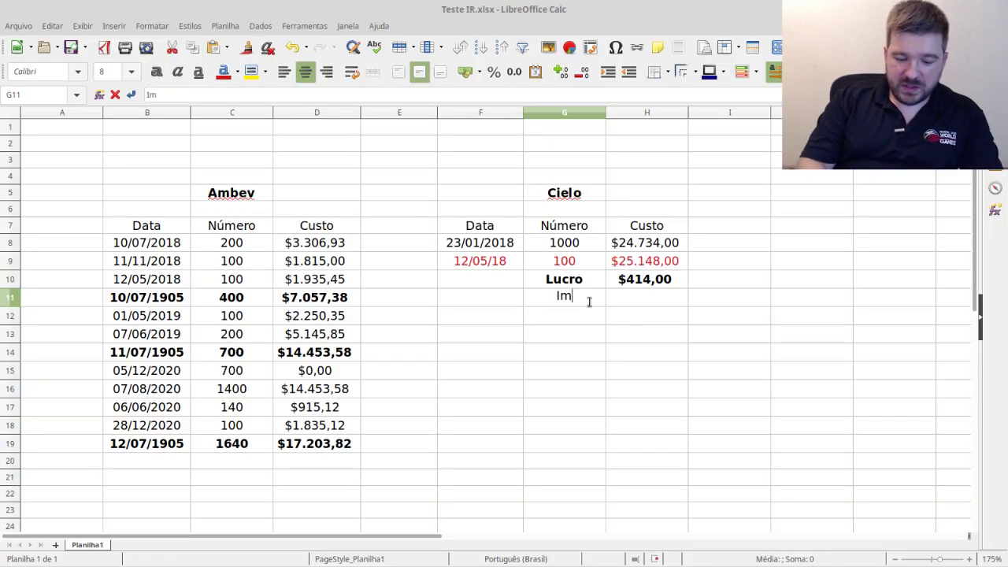
pyautogui.write('posto')
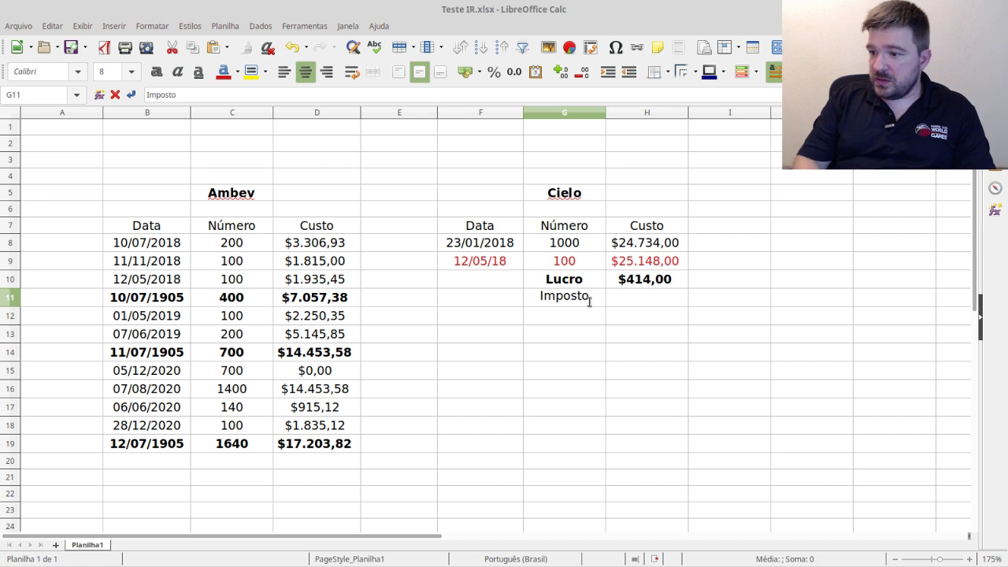
pyautogui.click(630, 303)
pyautogui.write('=')
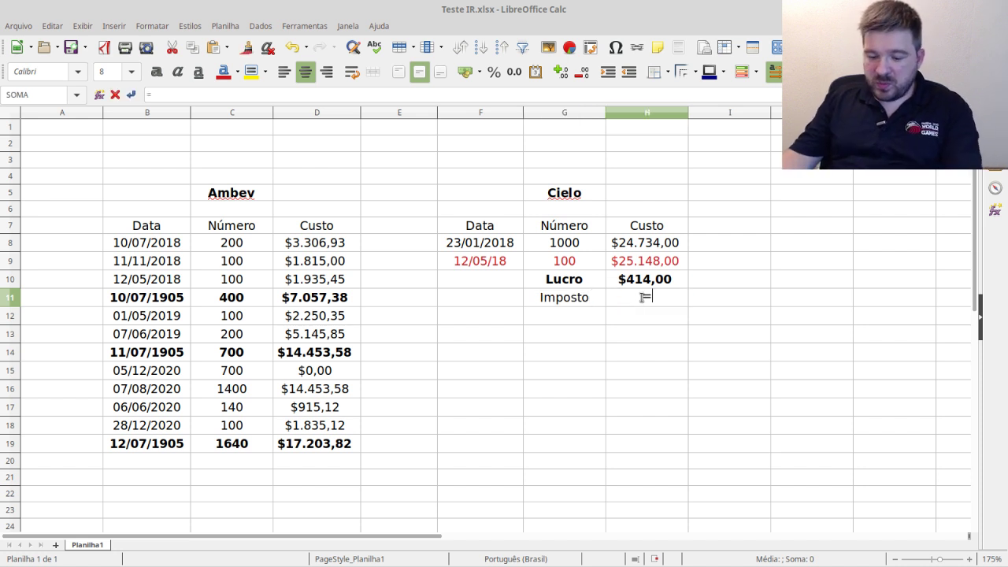
pyautogui.click(659, 286)
pyautogui.write('*0,15')
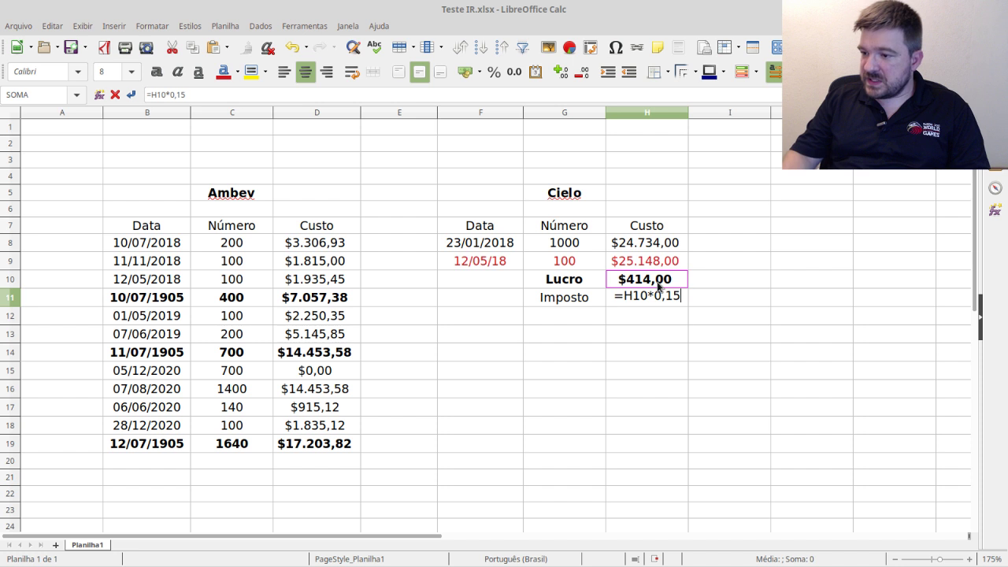
pyautogui.press('Return')
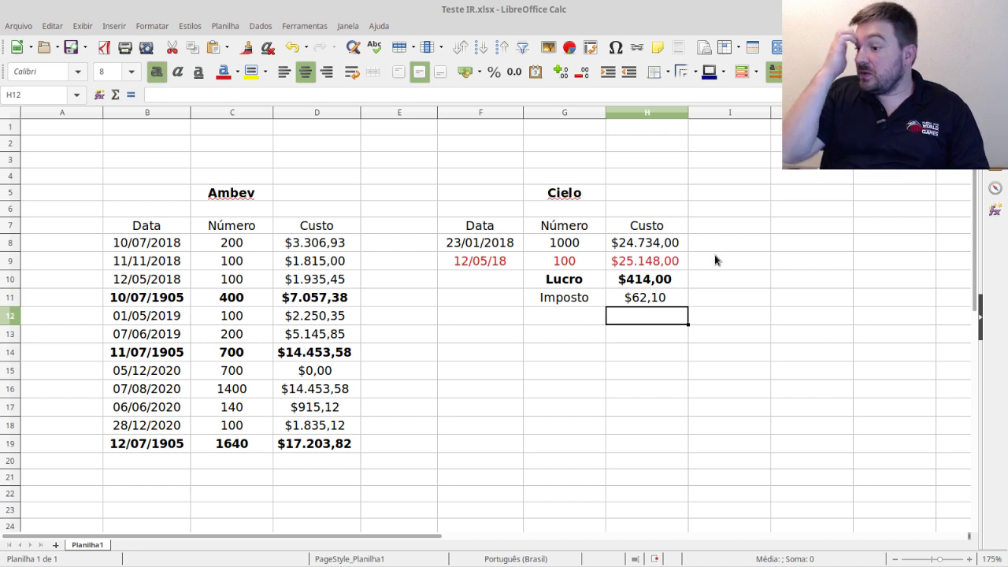
# - Make the Imposto row bold and verify the Lucro and tax formulas
pyautogui.moveTo(582, 301); pyautogui.dragTo(623, 306)
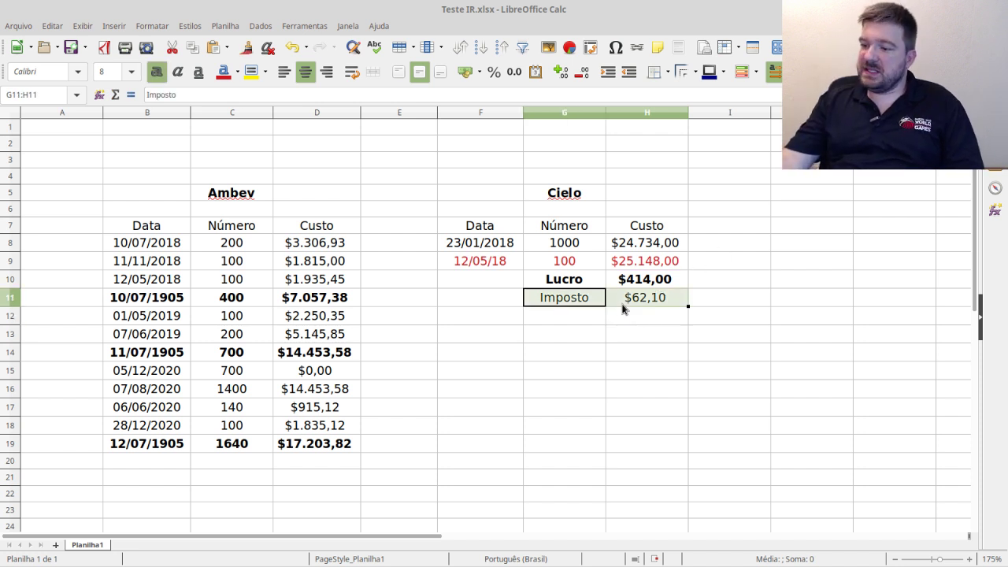
pyautogui.click(157, 71)
pyautogui.click(652, 334)
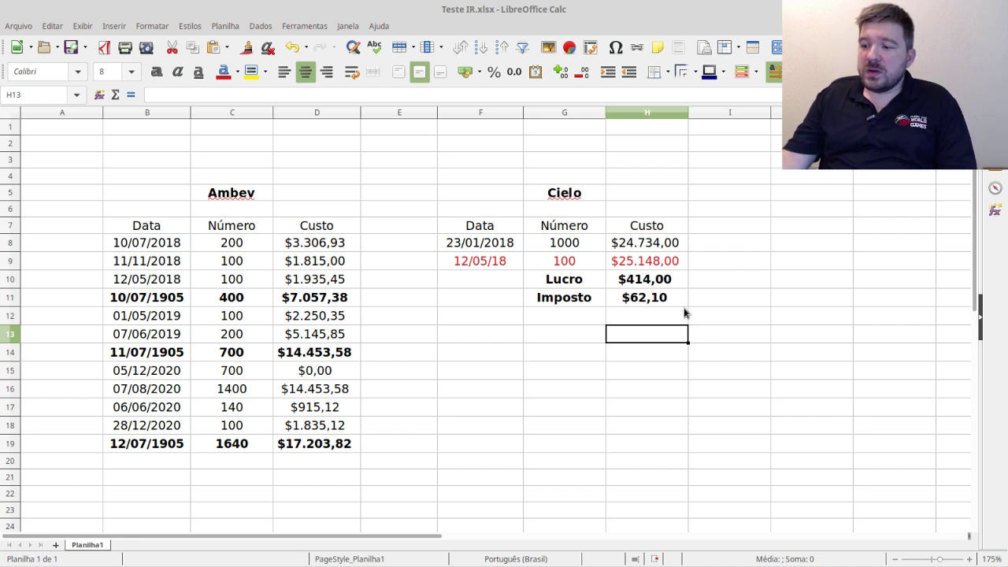
pyautogui.click(651, 282)
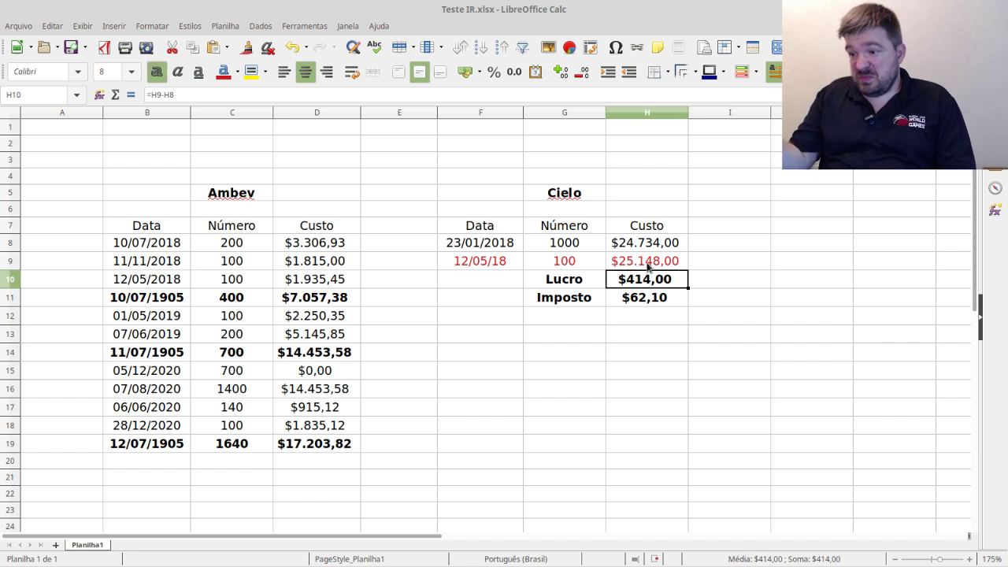
pyautogui.click(638, 299)
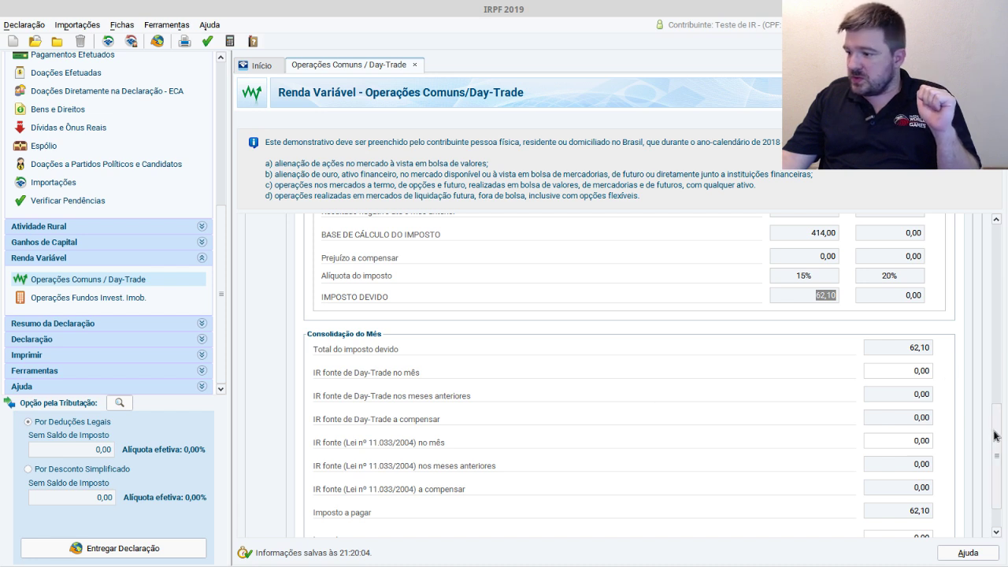
# - Change May's stock result to -414,00 and check the loss carried into June
pyautogui.scroll(10, 799, 280)
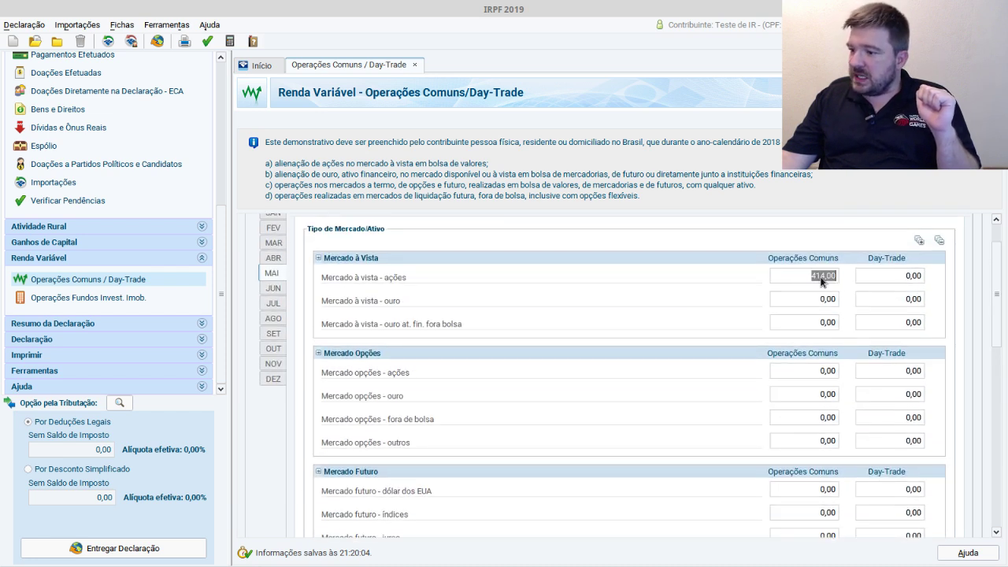
pyautogui.click(821, 281)
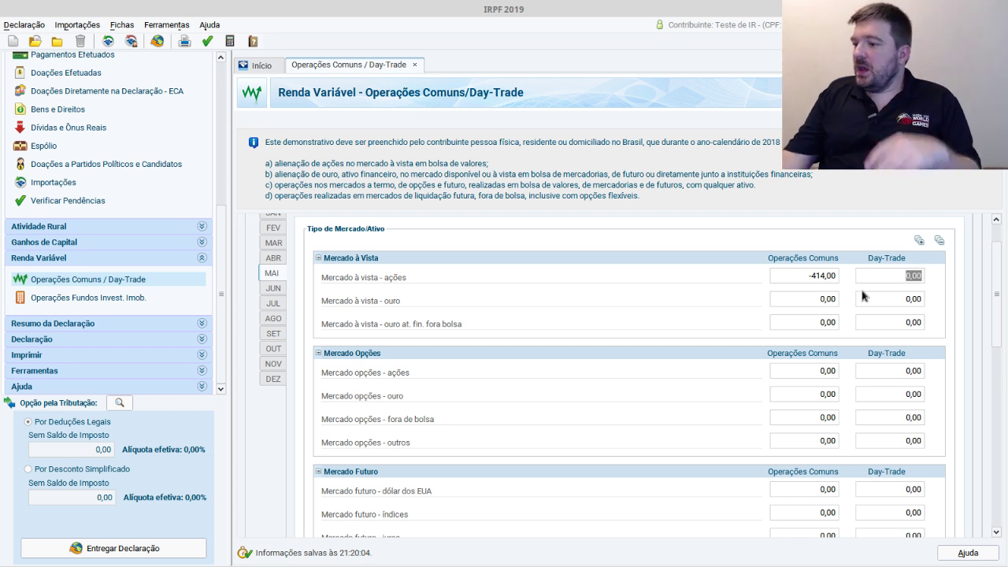
pyautogui.moveTo(1001, 265); pyautogui.dragTo(982, 367)
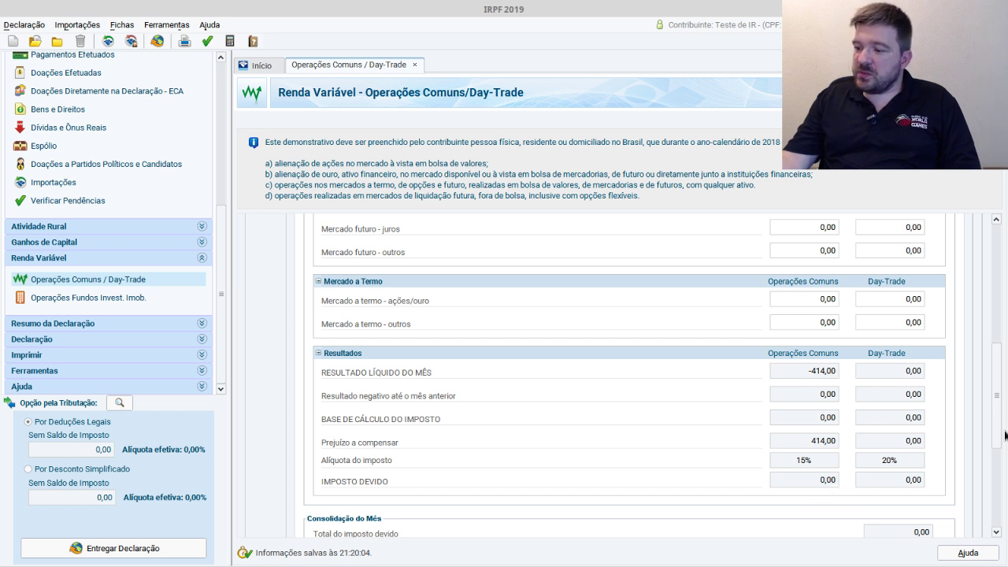
pyautogui.moveTo(995, 397); pyautogui.dragTo(994, 415)
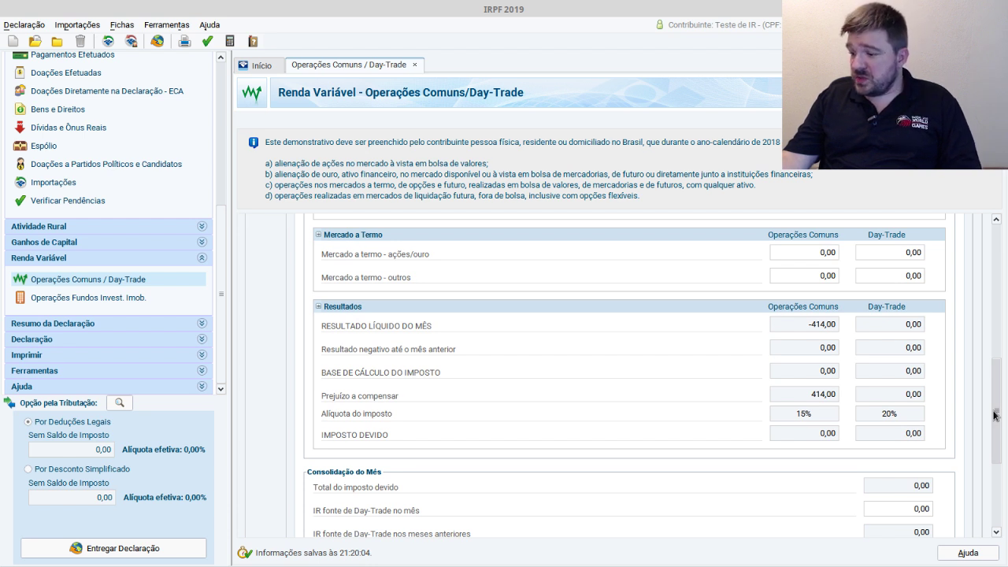
pyautogui.moveTo(994, 415); pyautogui.dragTo(994, 418)
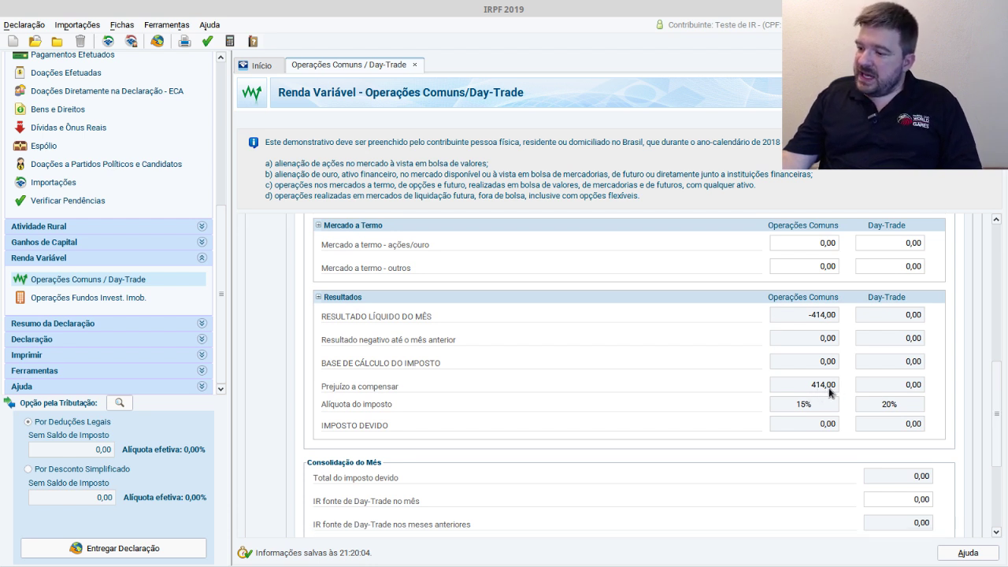
pyautogui.moveTo(998, 412); pyautogui.dragTo(979, 211)
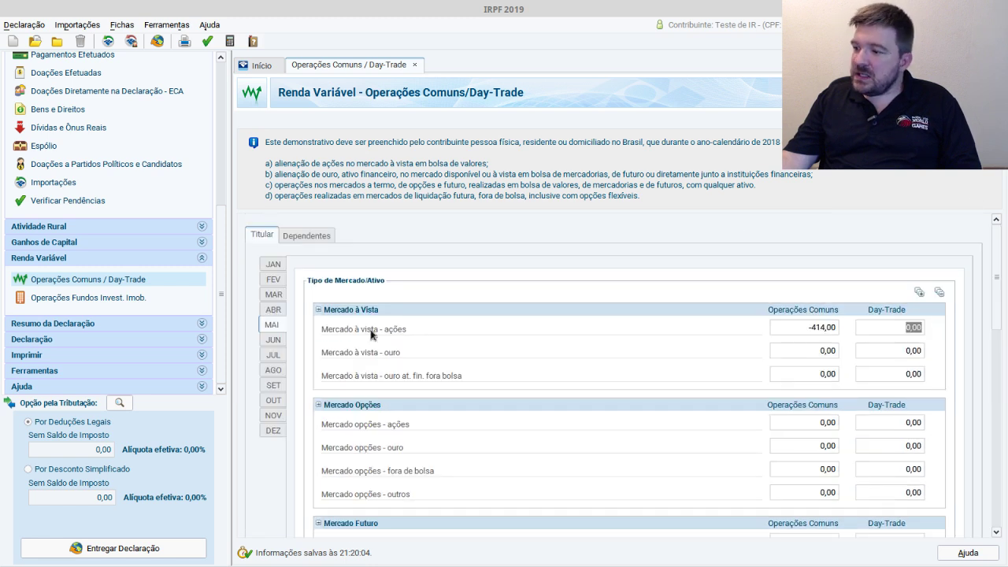
pyautogui.click(272, 339)
pyautogui.moveTo(1000, 293); pyautogui.dragTo(993, 421)
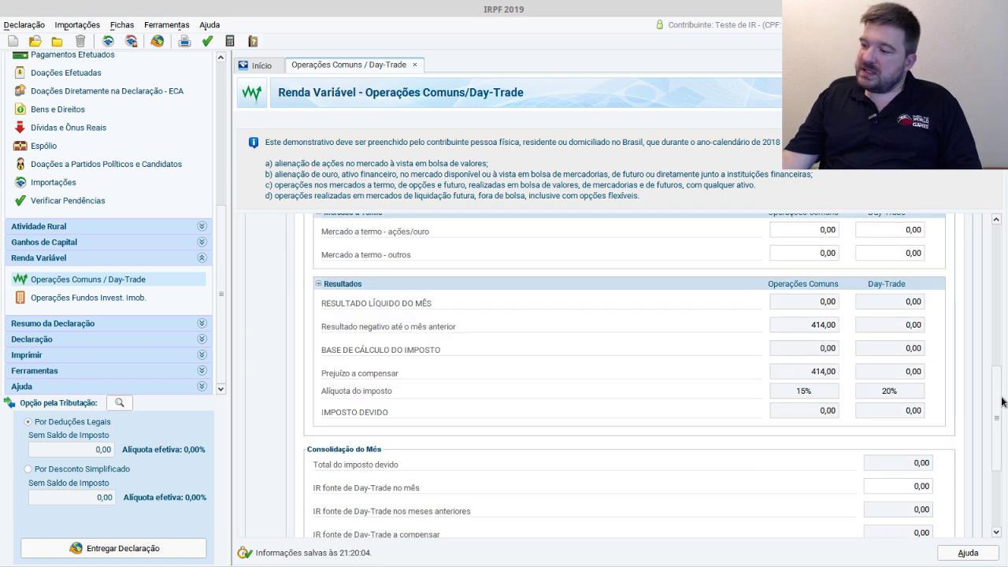
pyautogui.moveTo(1001, 402); pyautogui.dragTo(994, 211)
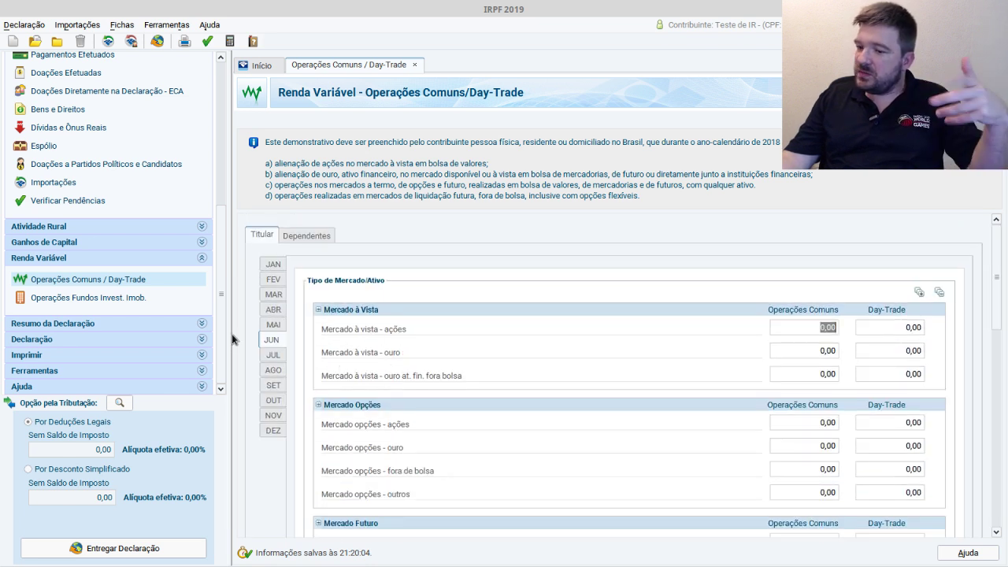
# - Restore May's spot stock result to 414,00
pyautogui.click(273, 324)
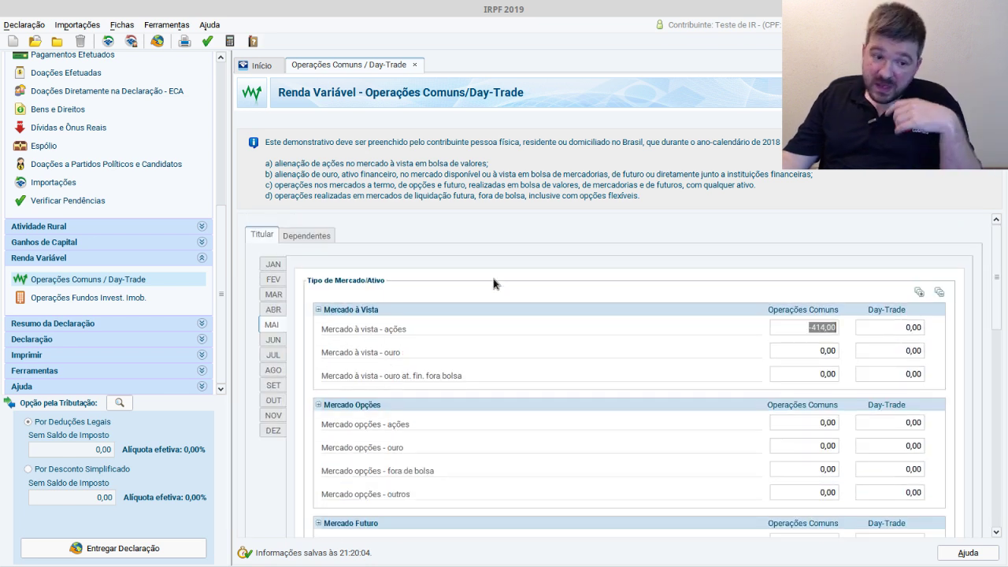
pyautogui.click(811, 329)
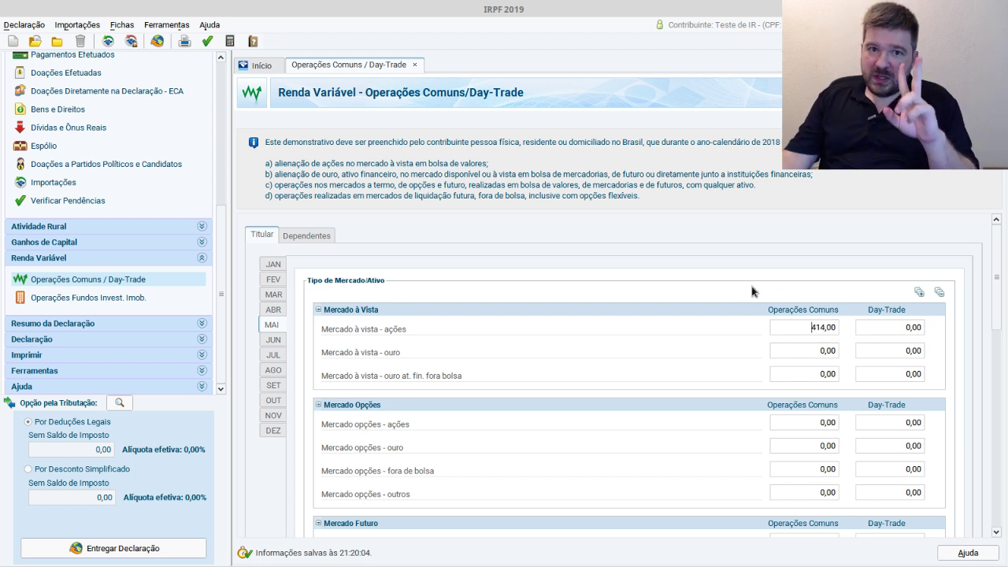
pyautogui.click(823, 352)
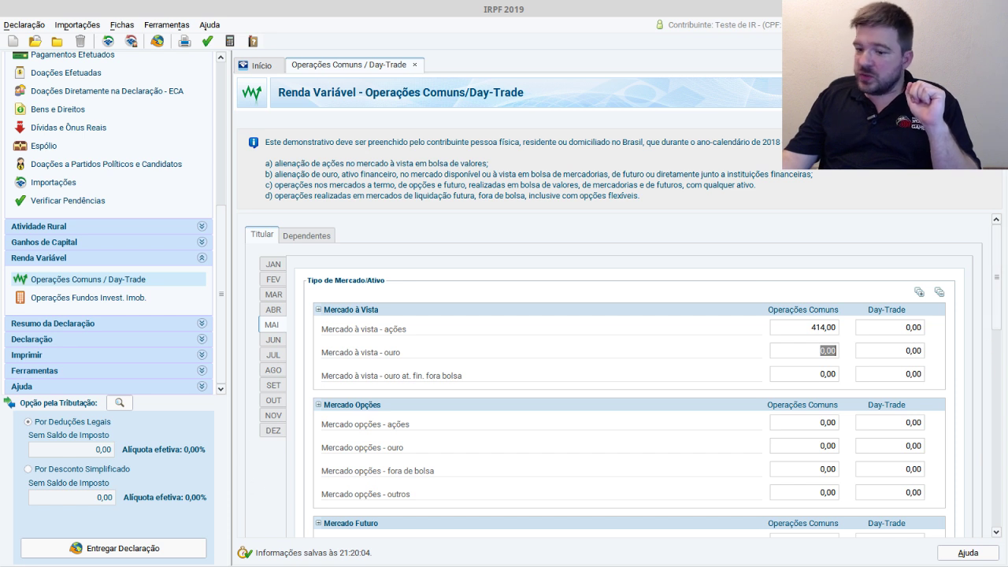
pyautogui.hotkey('alt', 'Tab')
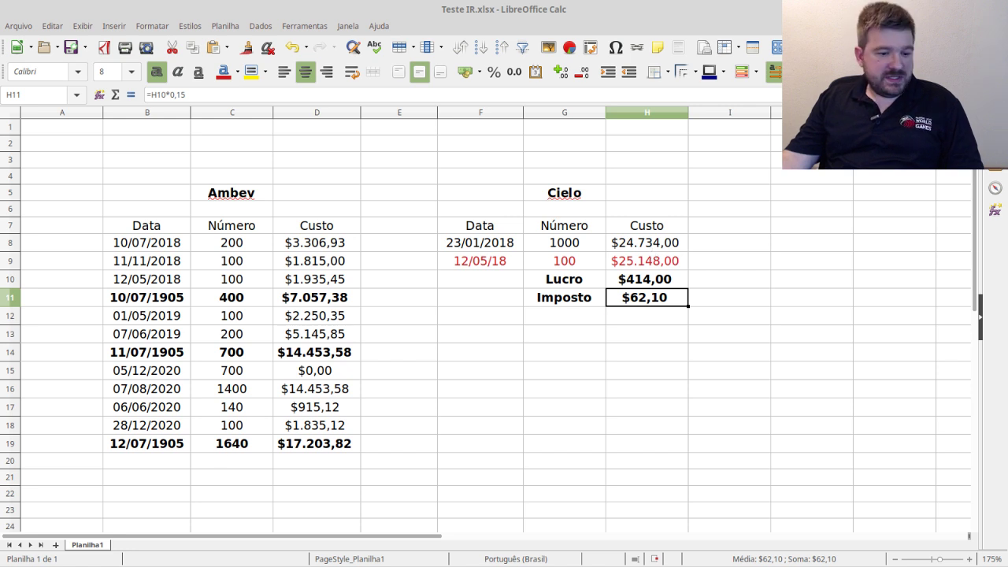
# - Enter 62,10 as May's imposto pago in the monthly consolidation
pyautogui.hotkey('alt', 'Tab')
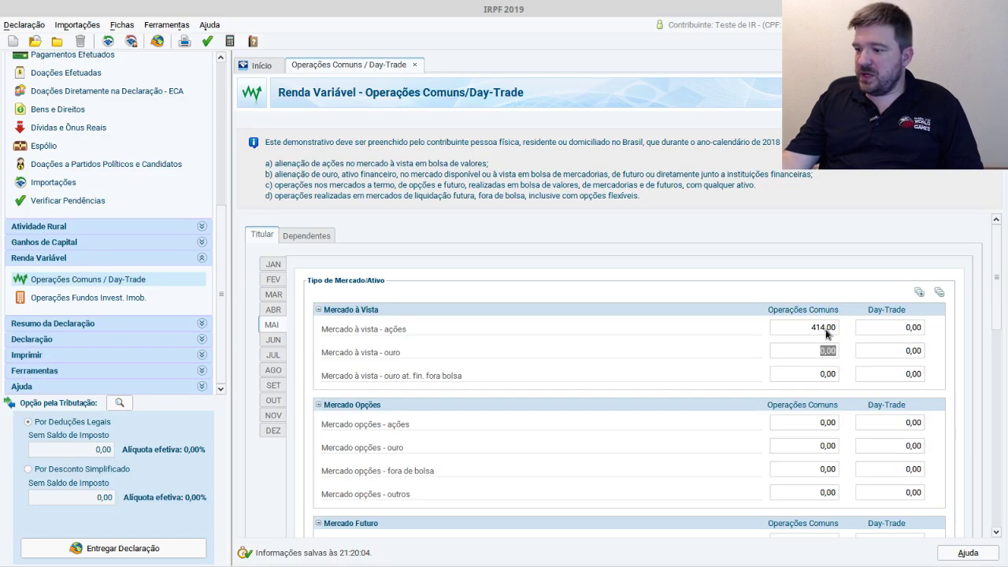
pyautogui.click(825, 329)
pyautogui.moveTo(995, 284); pyautogui.dragTo(989, 417)
pyautogui.scroll(-1, 989, 418)
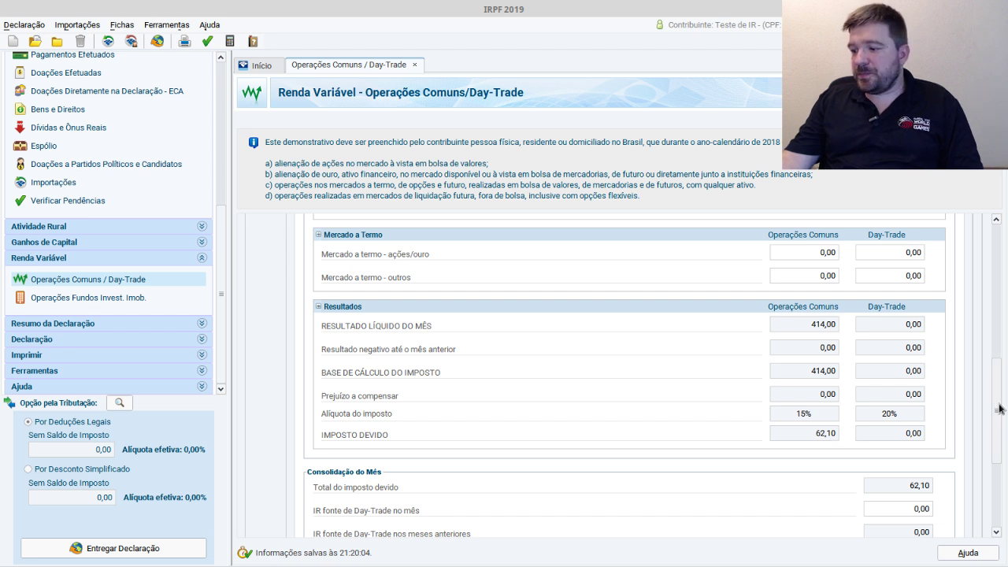
pyautogui.scroll(-5, 996, 425)
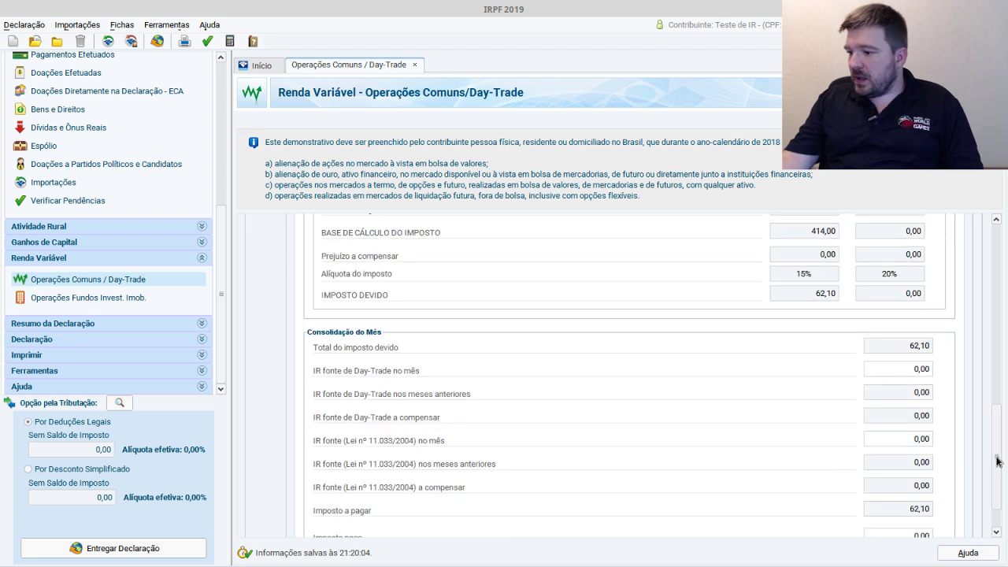
pyautogui.scroll(-2, 998, 461)
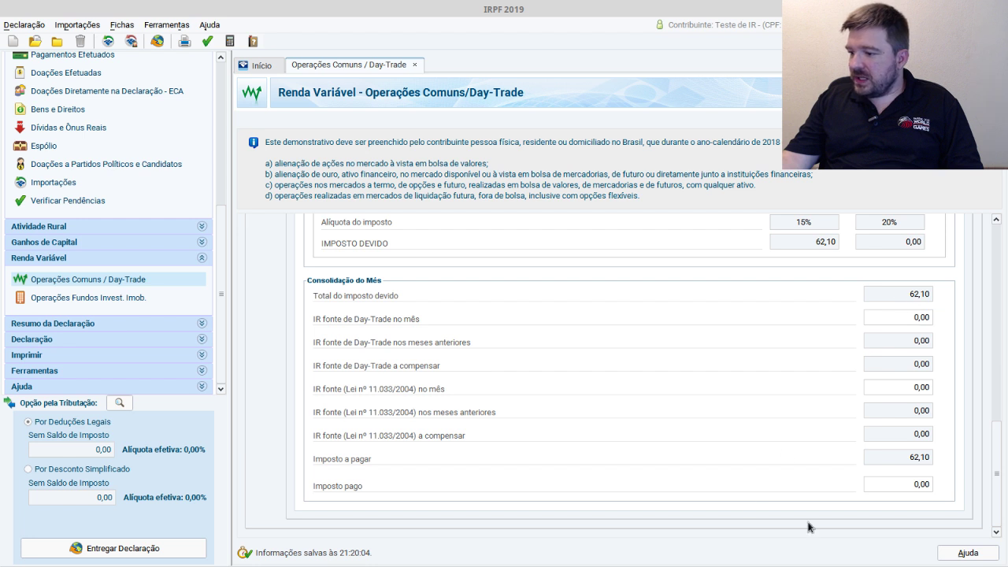
pyautogui.click(913, 489)
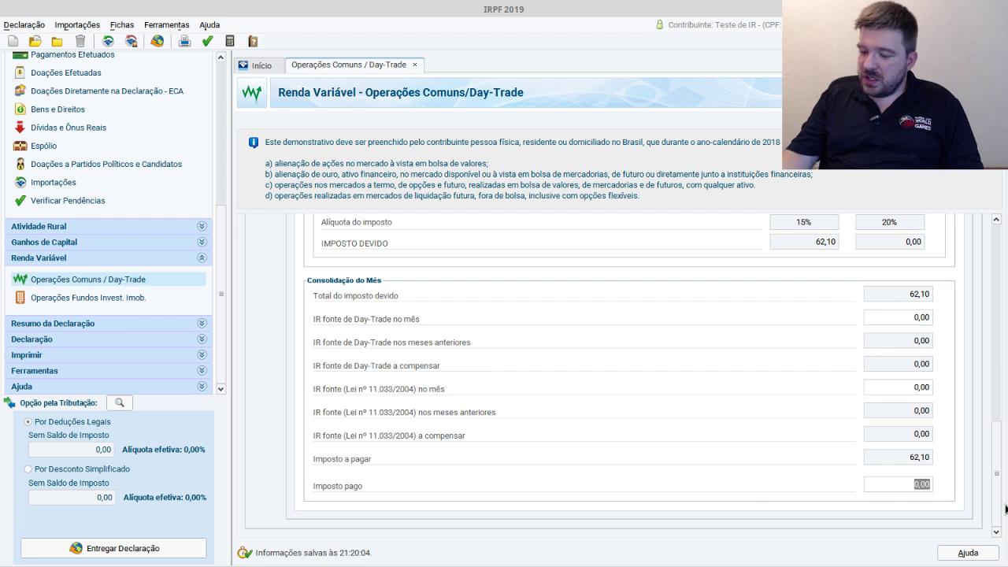
pyautogui.write('62,10')
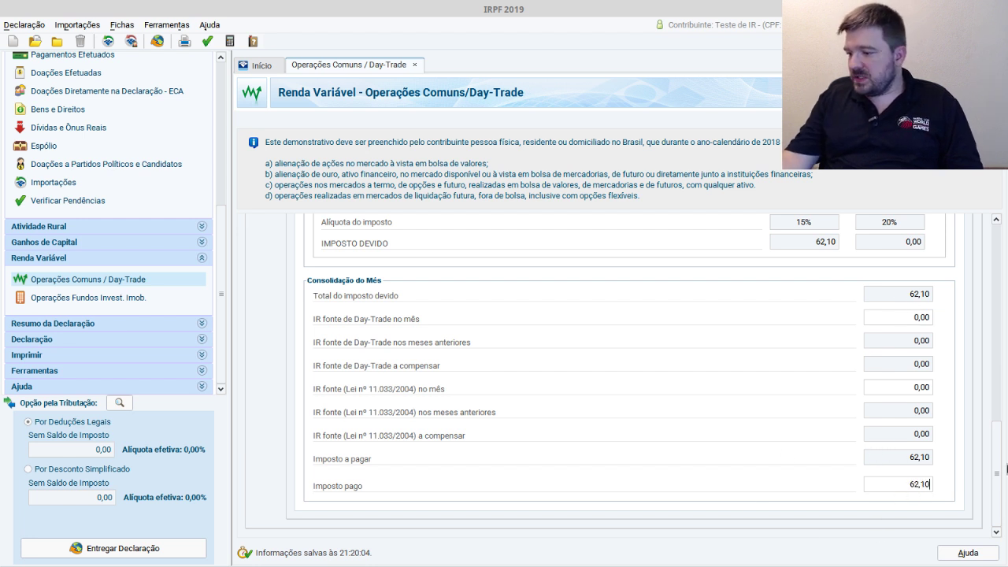
pyautogui.moveTo(996, 460); pyautogui.dragTo(994, 404)
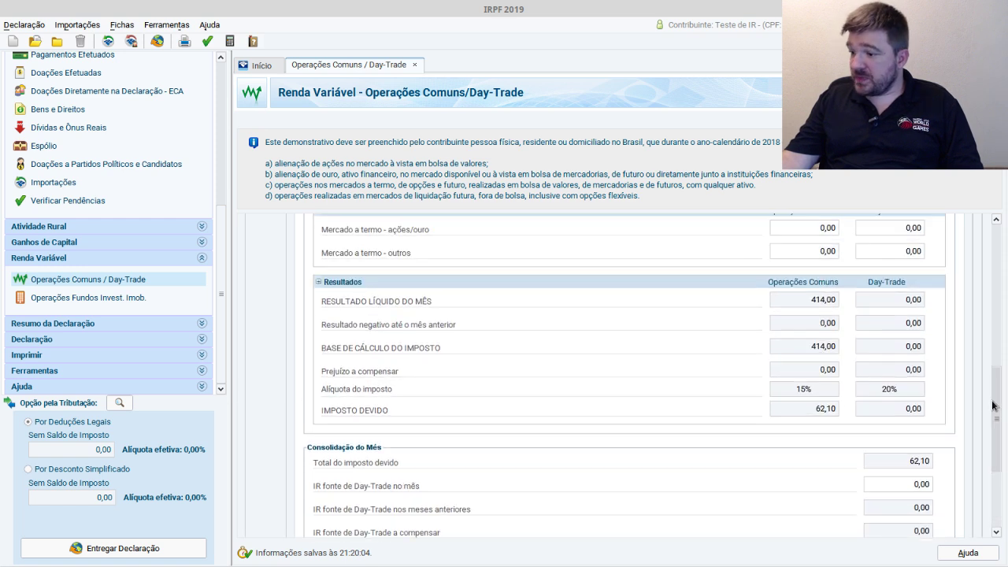
pyautogui.scroll(8, 980, 322)
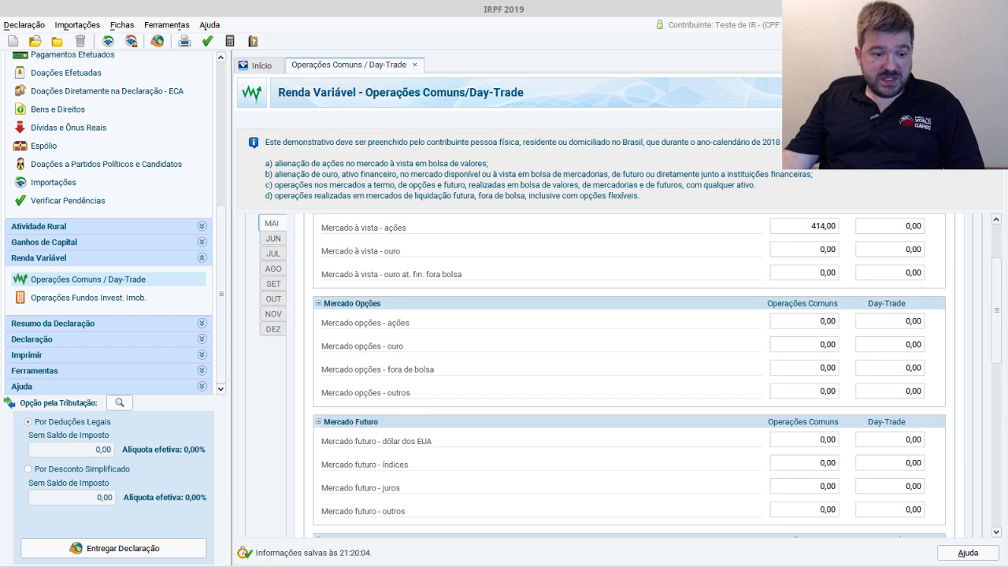
pyautogui.hotkey('alt', 'Tab')
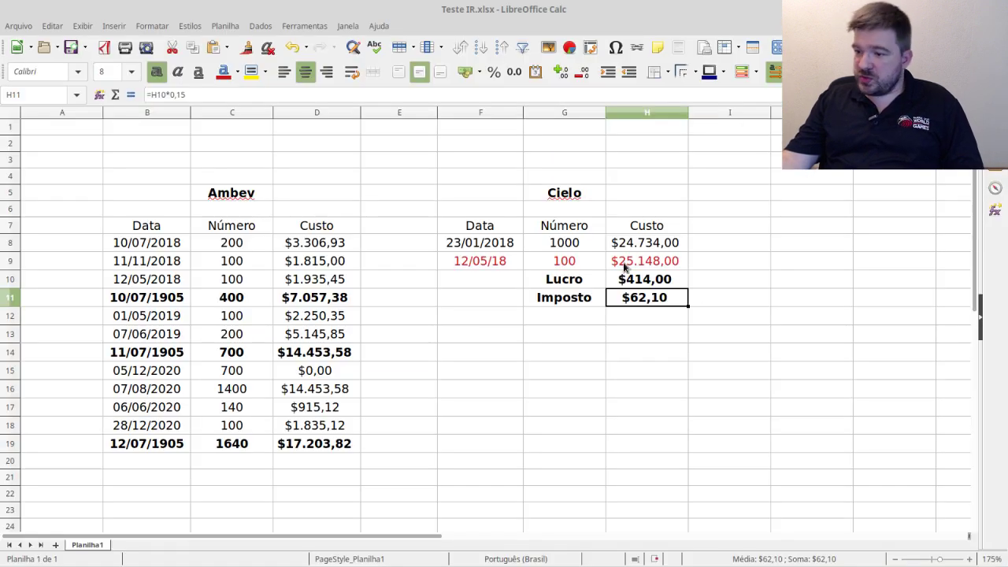
# - Check the Cielo sale cost of 25.148,00 in cell H9, then return to the IRPF Renda Variável form
pyautogui.click(653, 268)
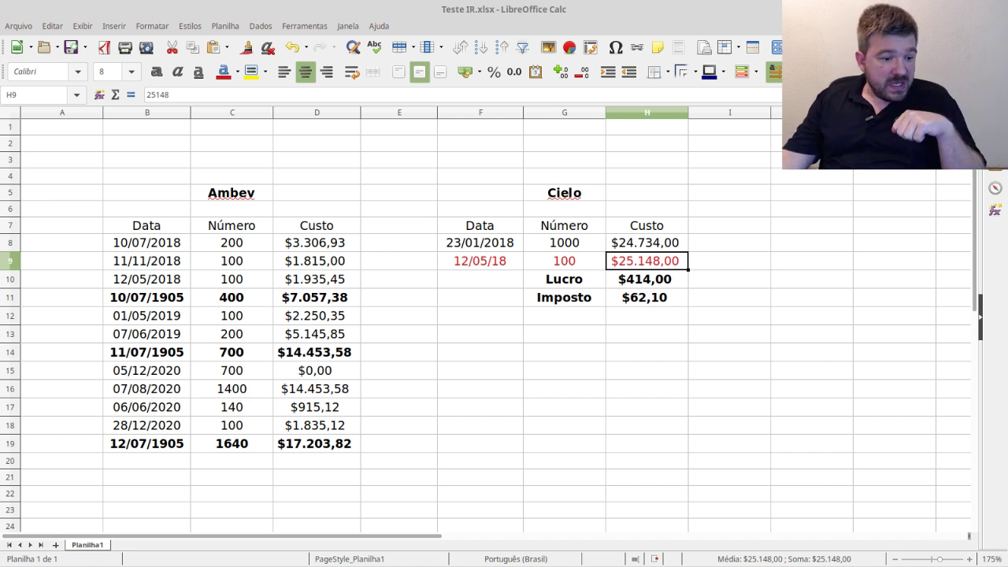
pyautogui.hotkey('alt', 'Tab')
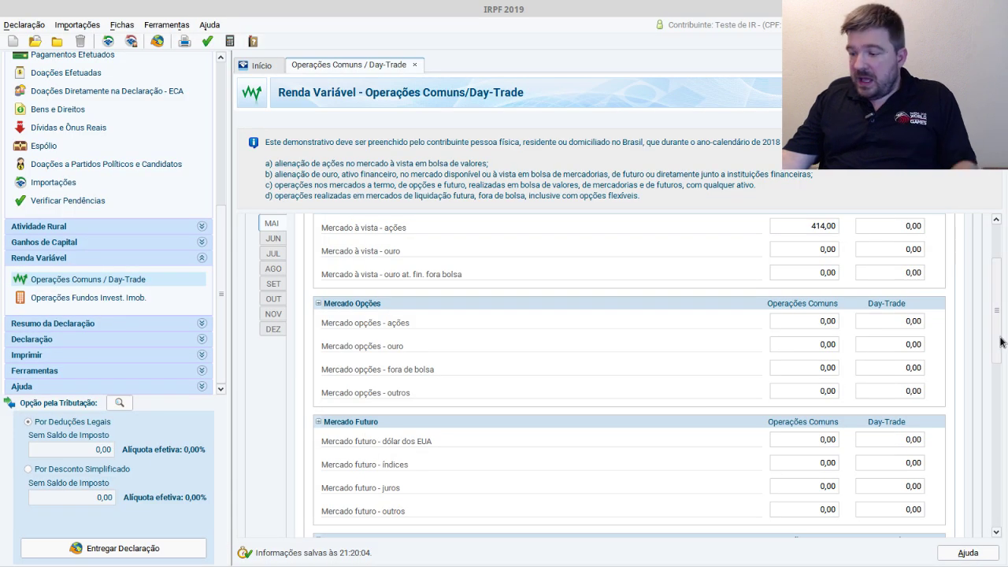
pyautogui.scroll(1, 995, 284)
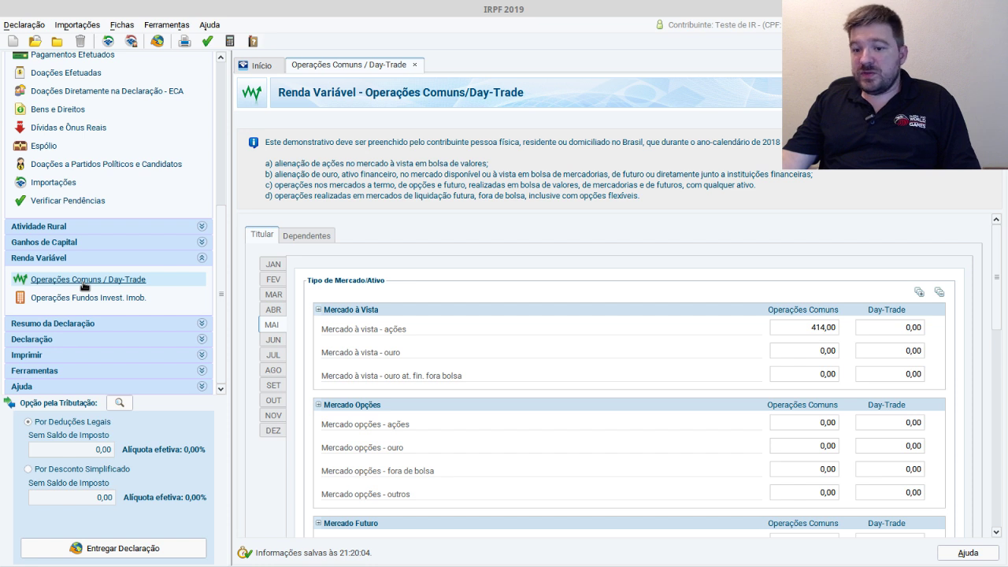
pyautogui.moveTo(222, 284); pyautogui.dragTo(228, 210)
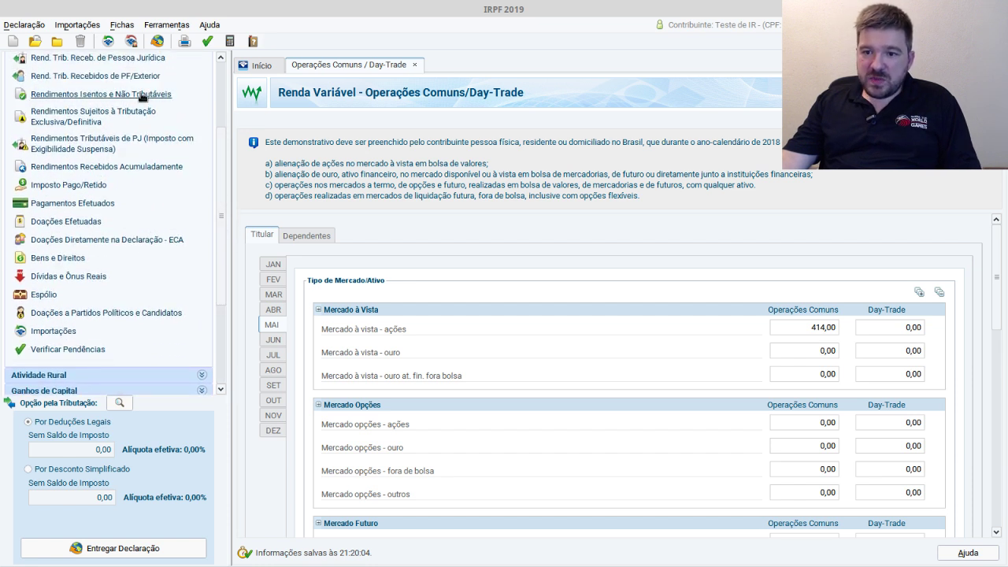
# - Try a new exempt income entry of type 20 with Valor 62,10, then cancel it
pyautogui.click(141, 95)
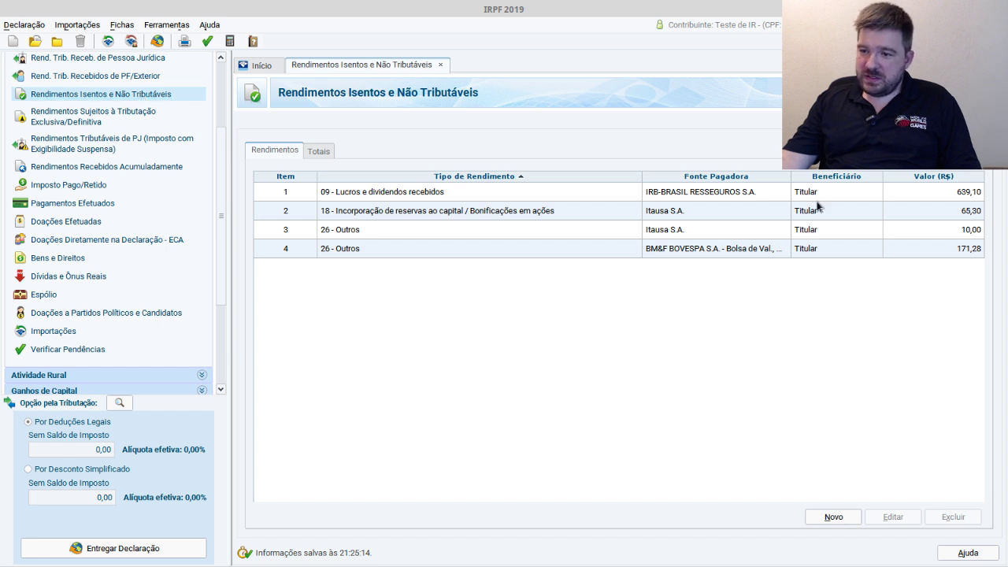
pyautogui.click(834, 518)
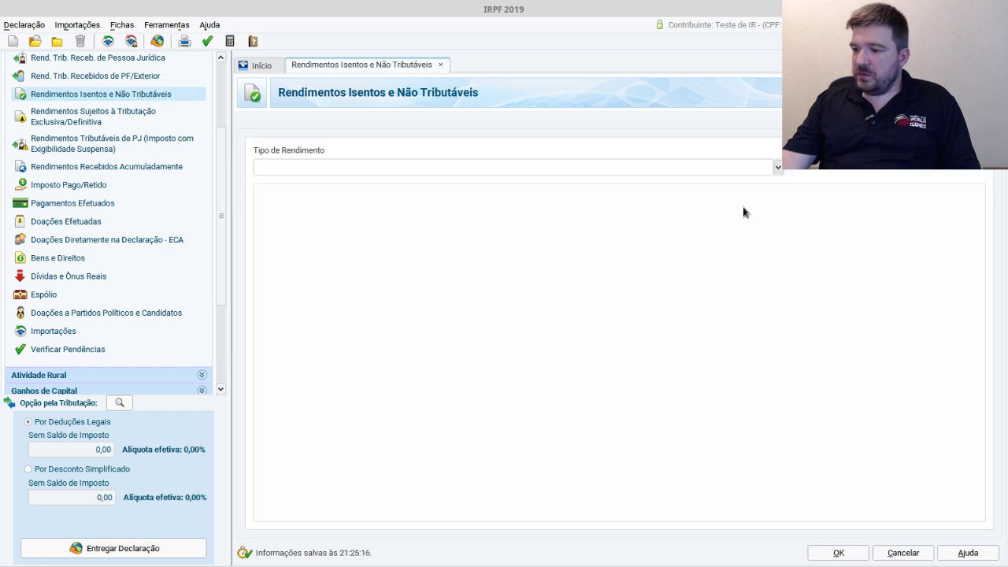
pyautogui.click(777, 167)
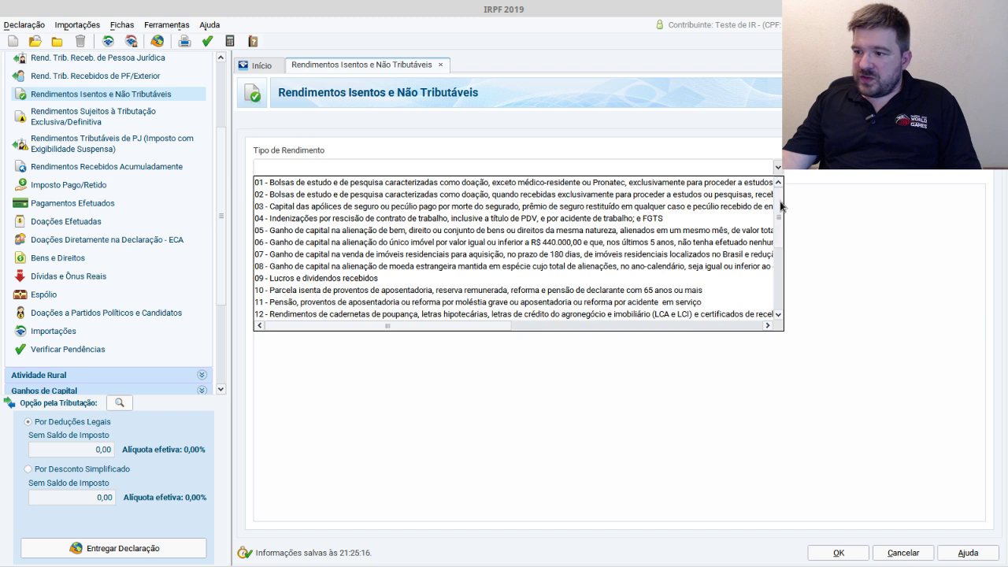
pyautogui.moveTo(780, 207); pyautogui.dragTo(777, 249)
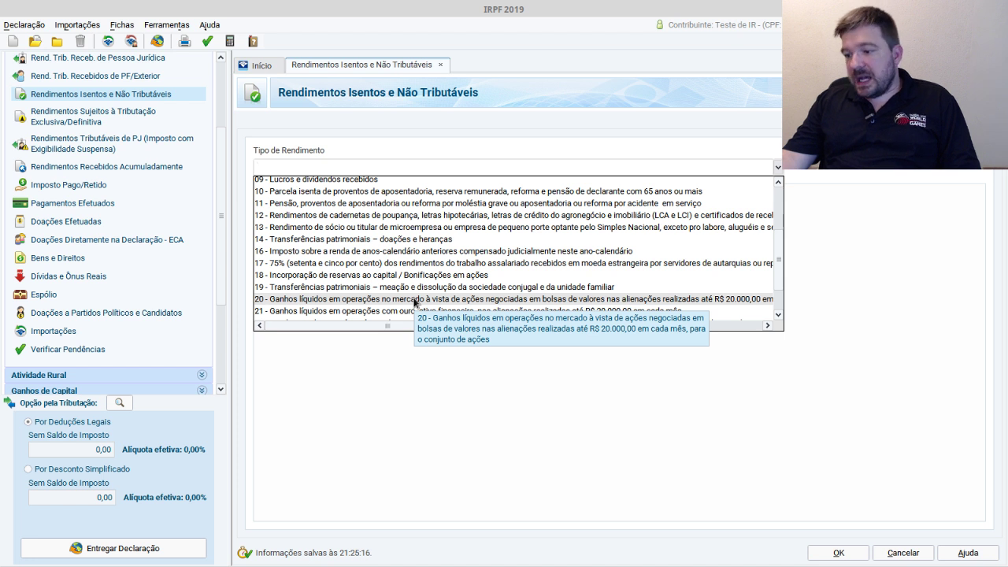
pyautogui.click(414, 300)
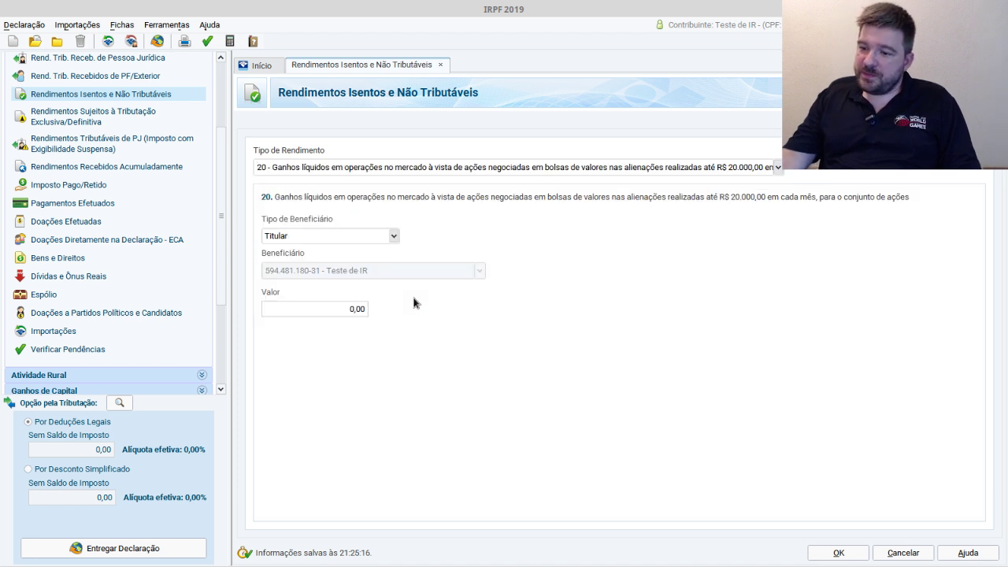
pyautogui.click(360, 310)
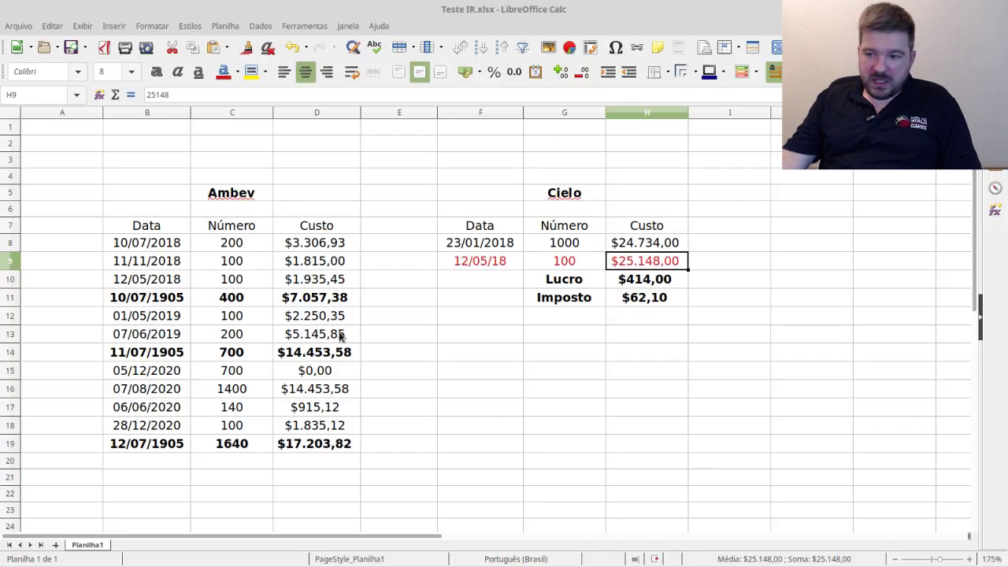
pyautogui.hotkey('alt', 'Tab')
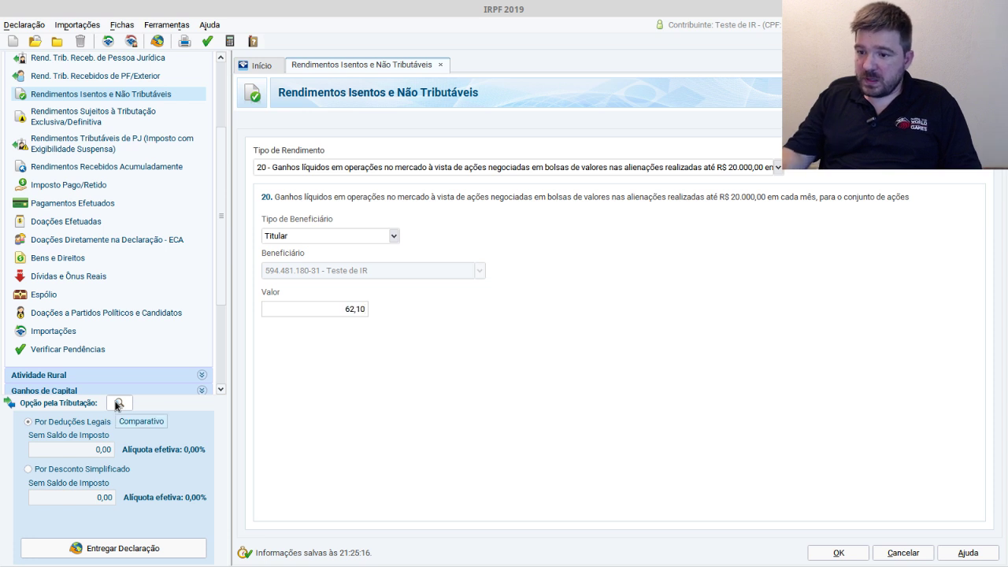
pyautogui.click(929, 552)
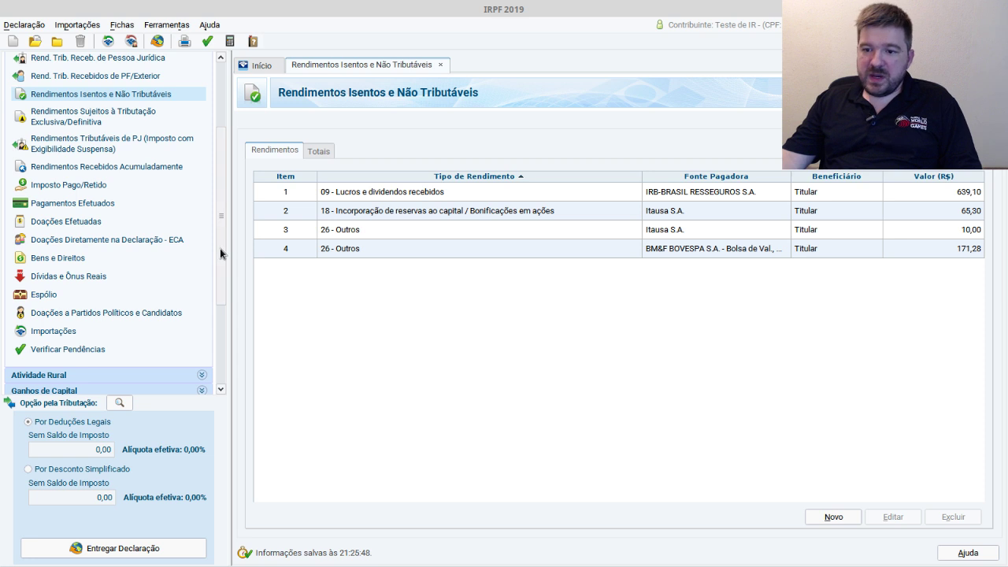
pyautogui.moveTo(221, 251); pyautogui.dragTo(219, 348)
# - Reopen the Day-Trade statement and review May's Imposto a pagar of 62,10 in Consolidação do Mês
pyautogui.click(118, 279)
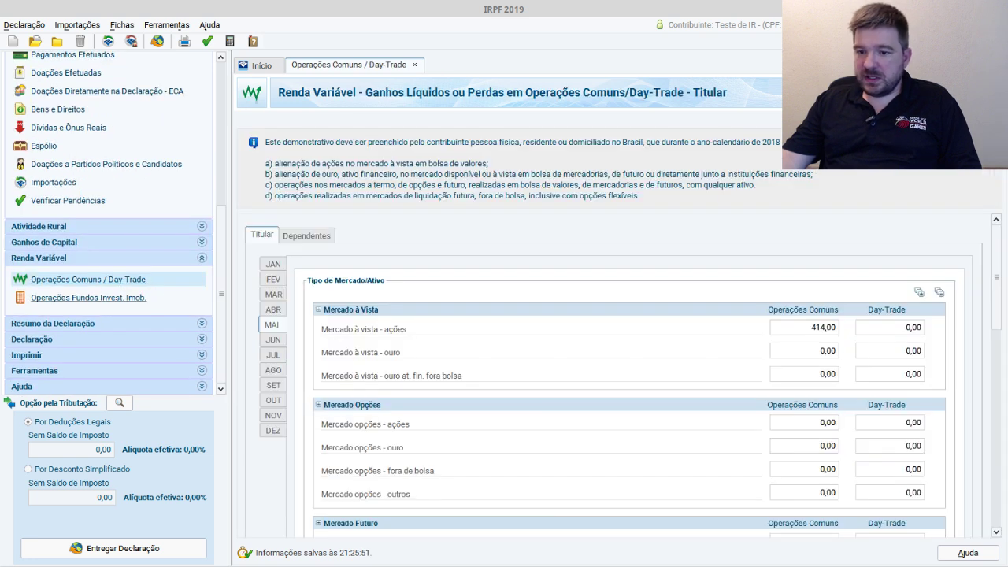
pyautogui.moveTo(996, 282); pyautogui.dragTo(984, 531)
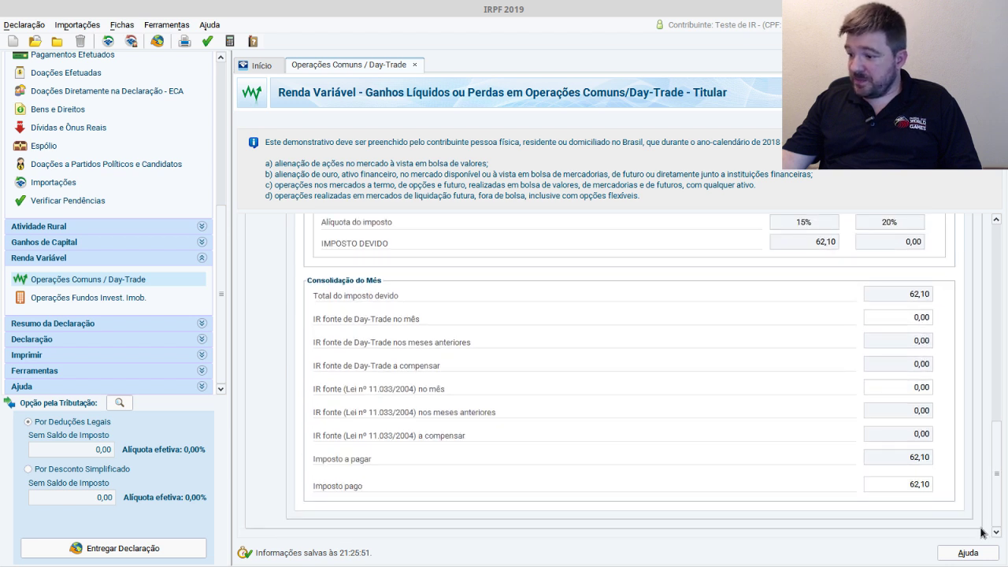
pyautogui.doubleClick(915, 458)
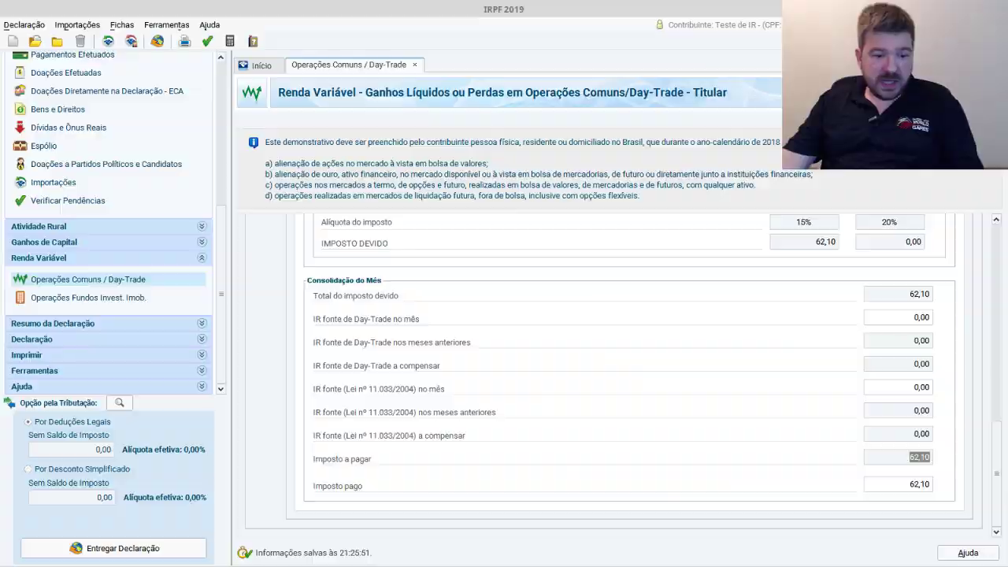
pyautogui.hotkey('alt', 'Tab')
# - Search Google for 'sicalc web' in a new Chromium tab
pyautogui.hotkey('ctrl', 't')
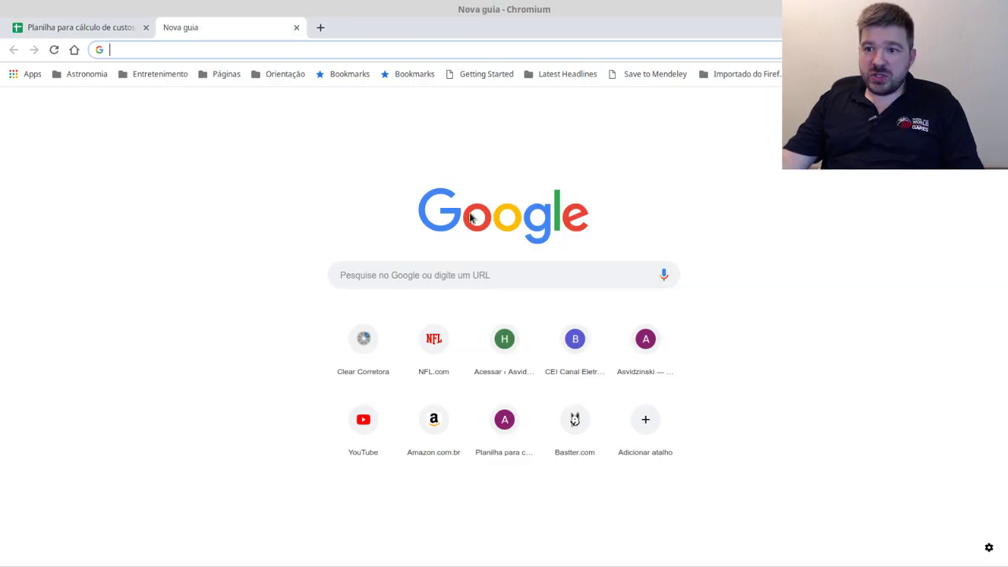
pyautogui.write('sicalc')
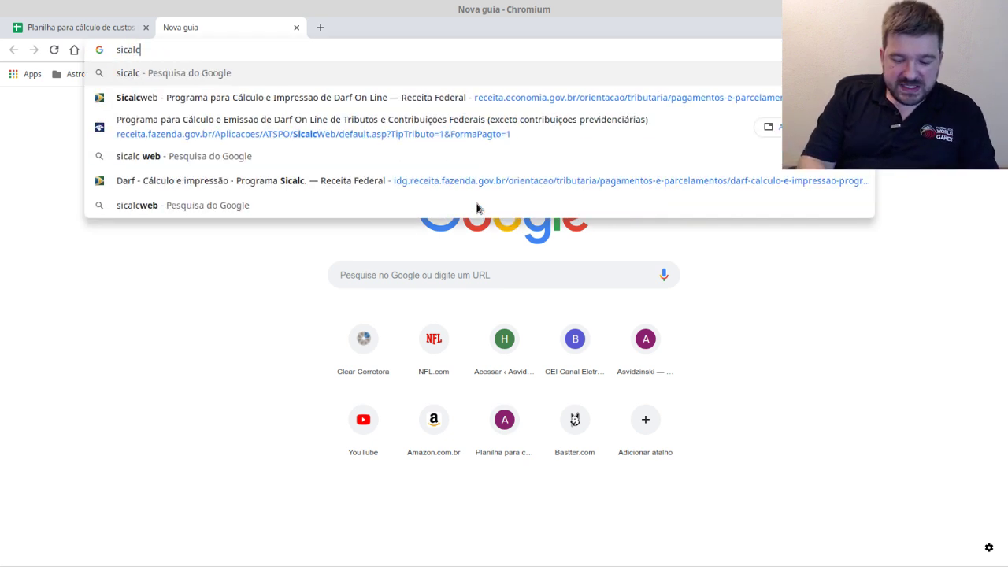
pyautogui.write(' web')
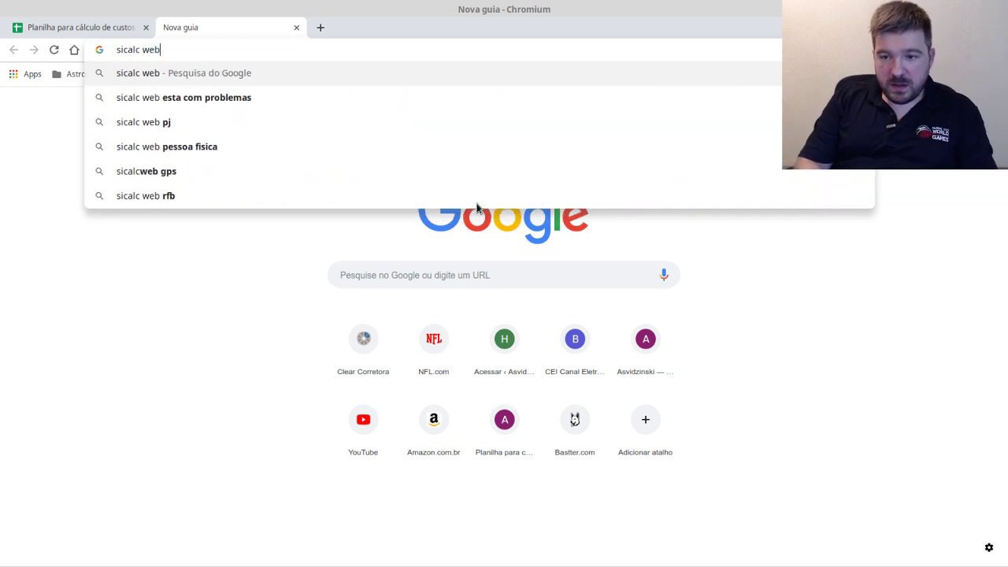
pyautogui.press('BackSpace')
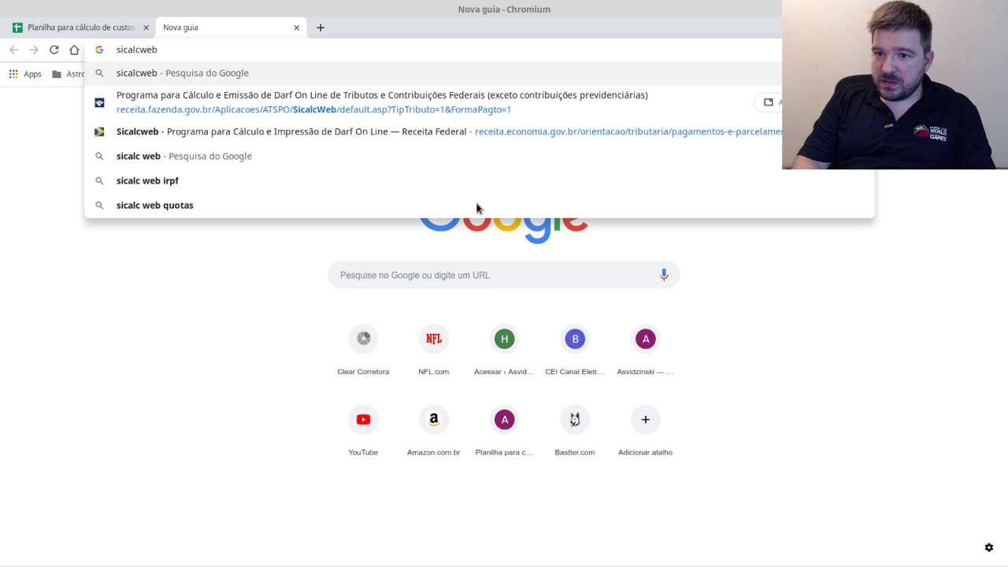
pyautogui.press('Return')
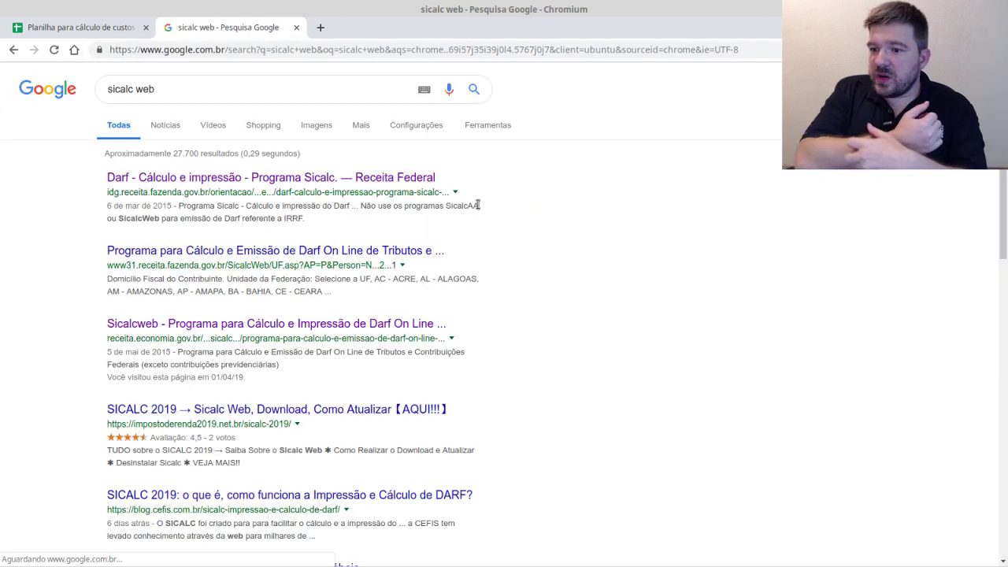
# - Open Receita Federal's Sicalcweb page and its Pessoa Física DARF calculator
pyautogui.click(403, 325)
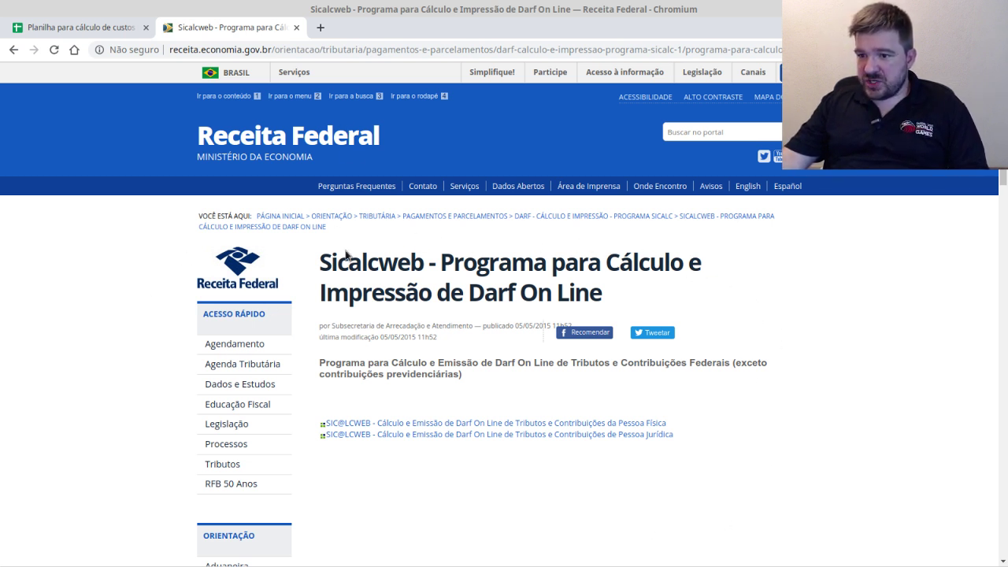
pyautogui.moveTo(319, 263); pyautogui.dragTo(425, 280)
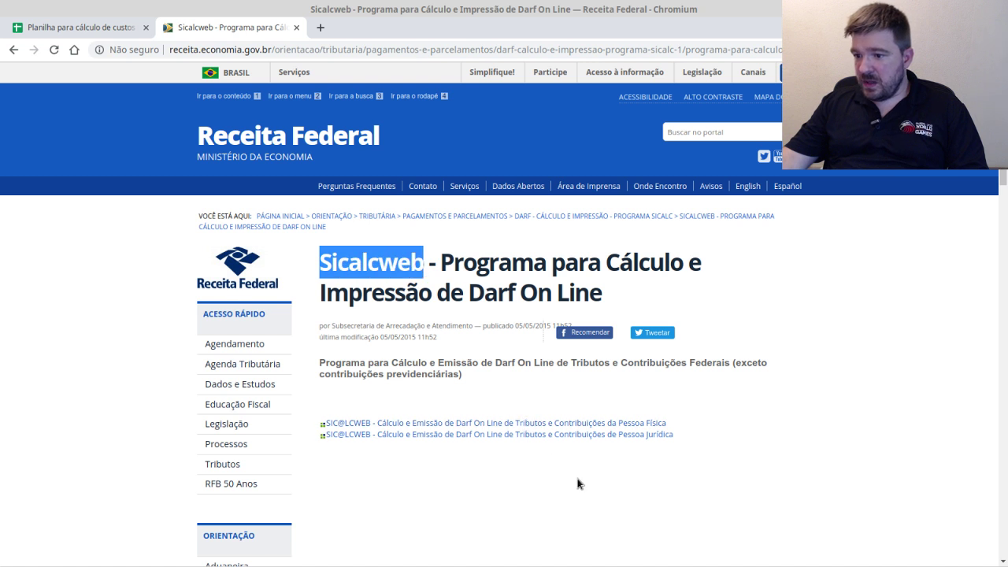
pyautogui.click(609, 455)
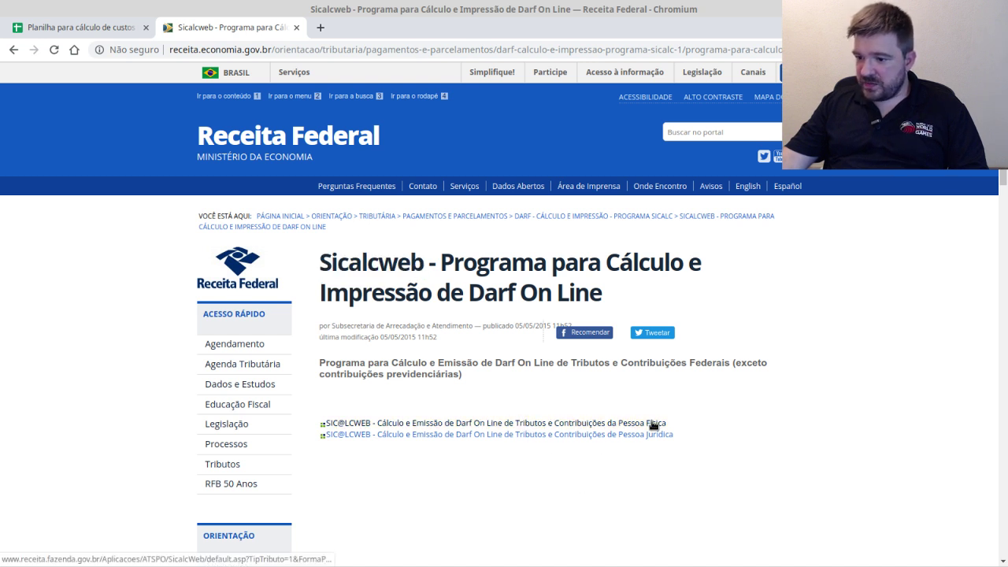
pyautogui.click(652, 423)
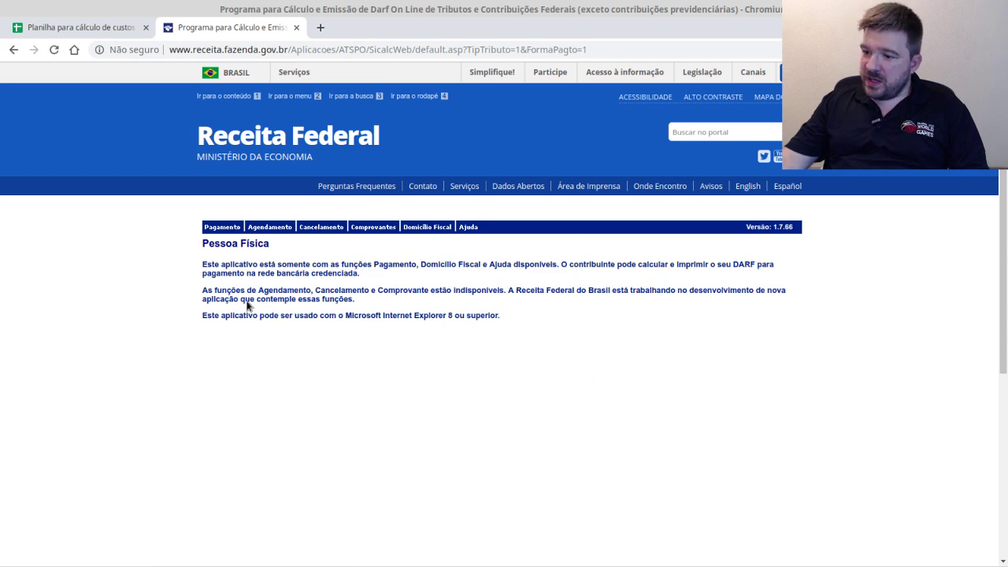
# - Start a Pagamento DARF with revenue code 6015, IRPF gains on stock exchange operations
pyautogui.click(228, 228)
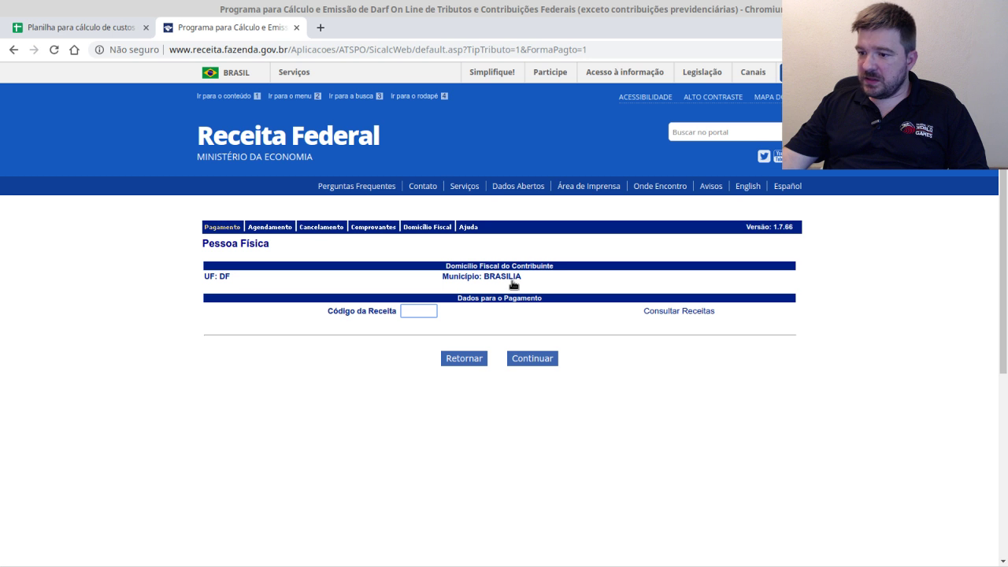
pyautogui.click(415, 312)
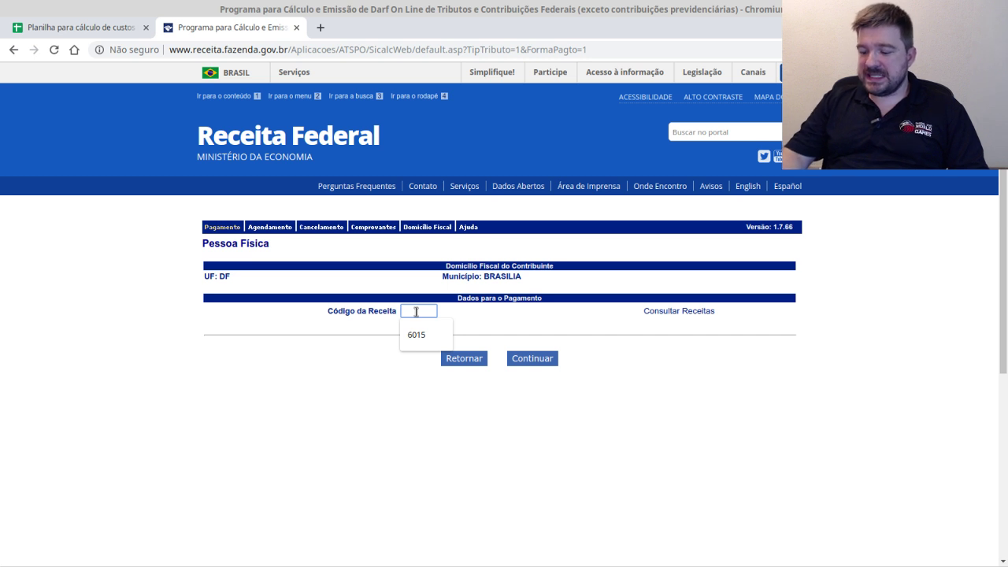
pyautogui.write('60')
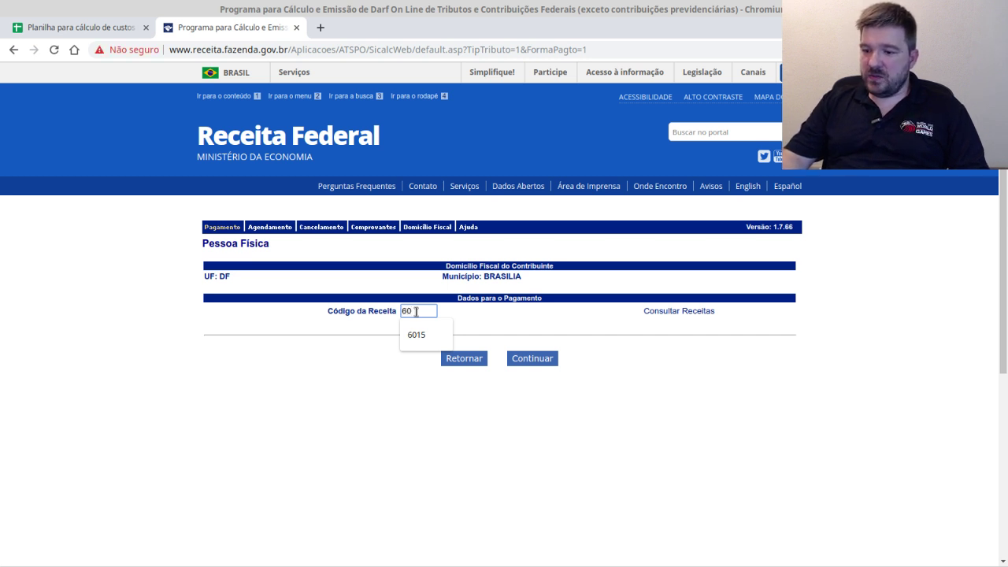
pyautogui.write('15')
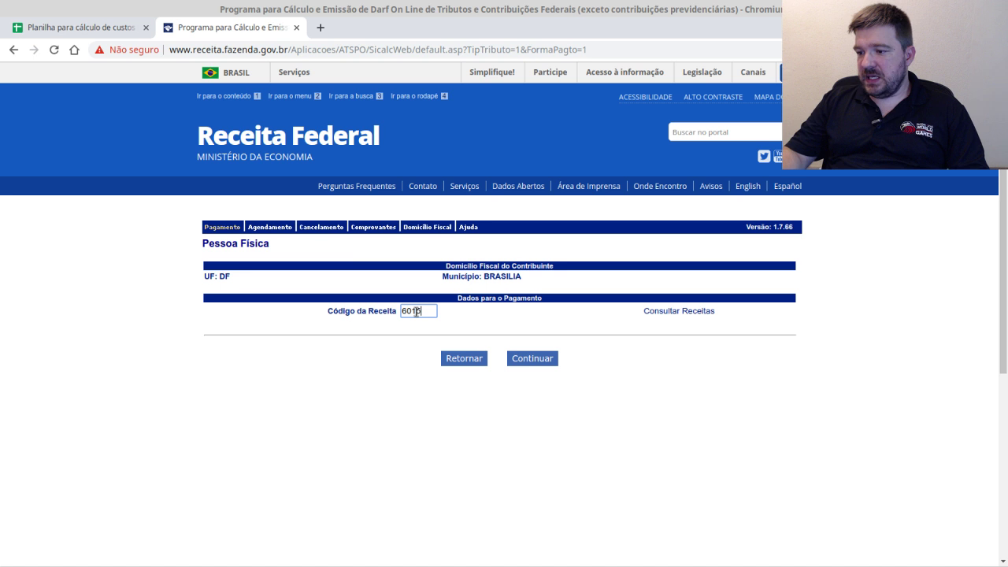
pyautogui.press('Return')
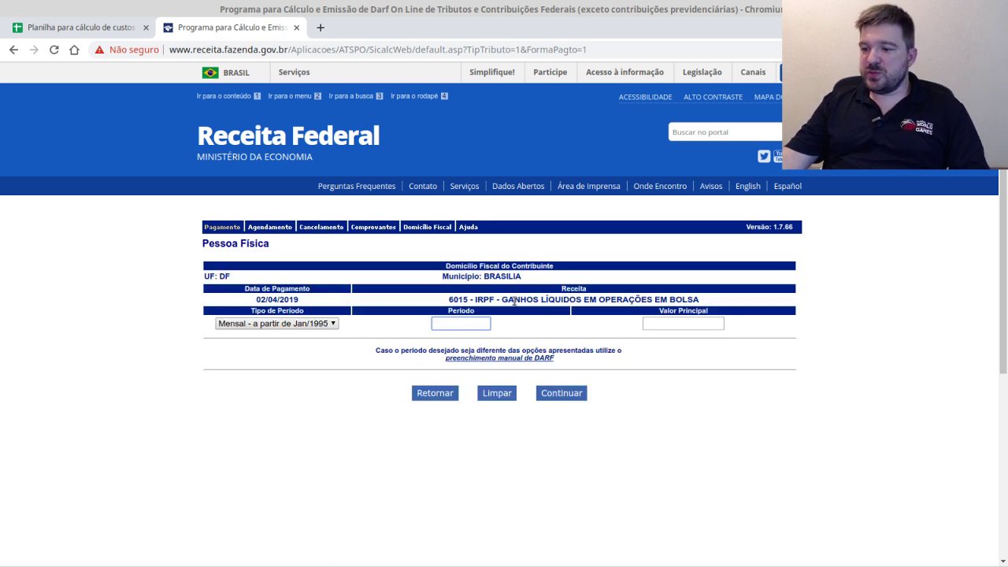
# - Confirm the Cielo sale date of 12/05/18 in spreadsheet cell F9 before entering the DARF period
pyautogui.moveTo(502, 299); pyautogui.dragTo(689, 303)
pyautogui.click(662, 301)
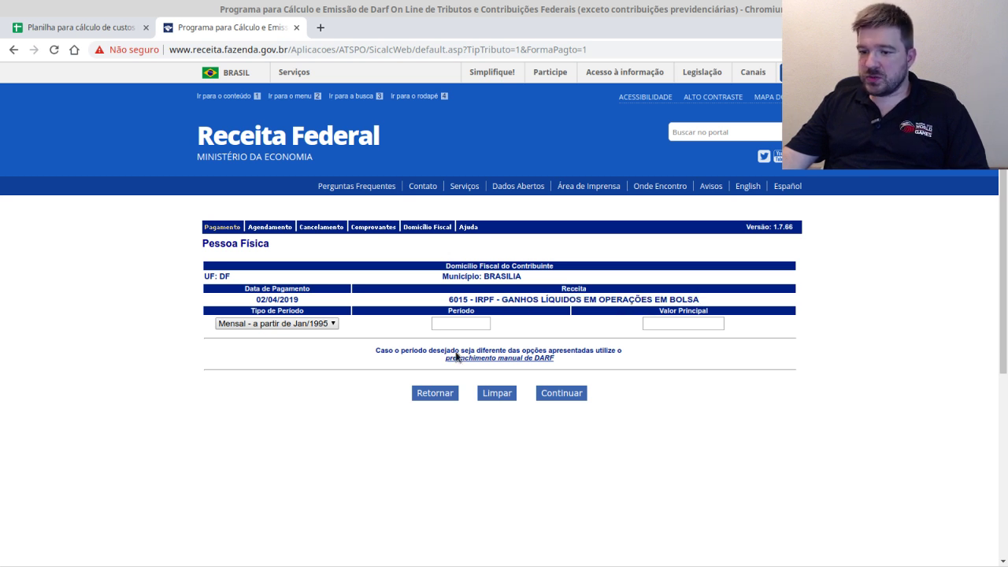
pyautogui.click(476, 325)
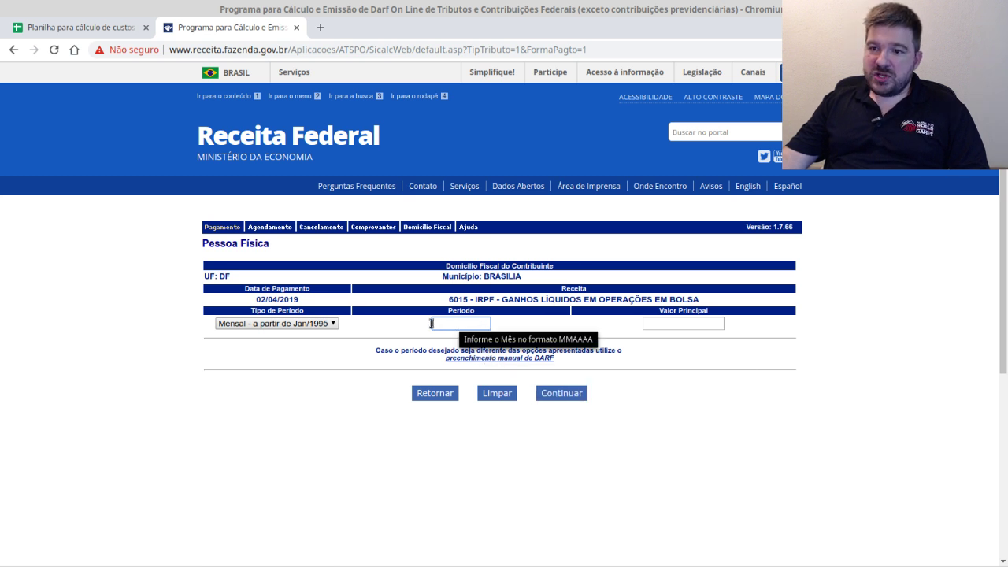
pyautogui.click(114, 30)
pyautogui.click(201, 30)
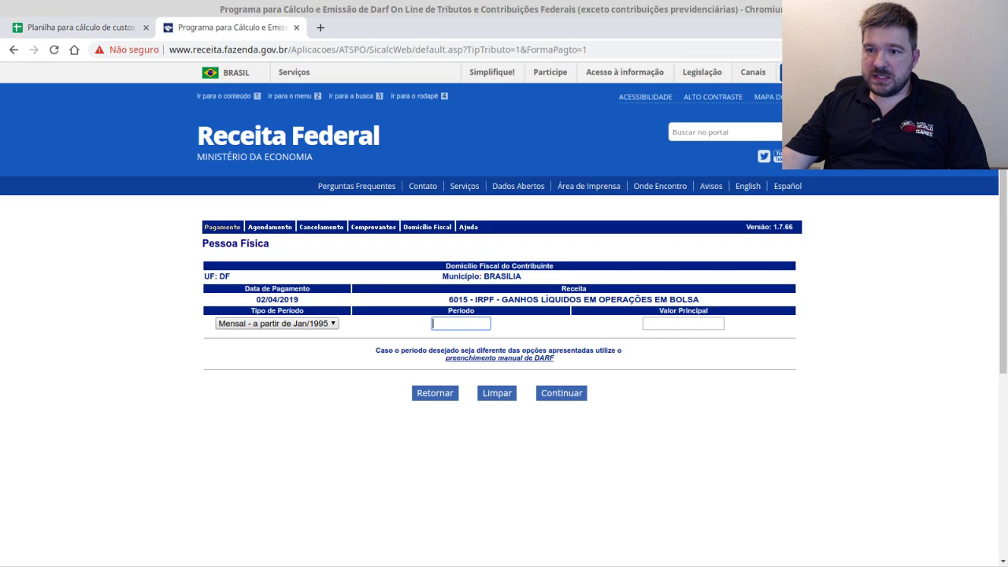
pyautogui.hotkey('alt', 'Tab')
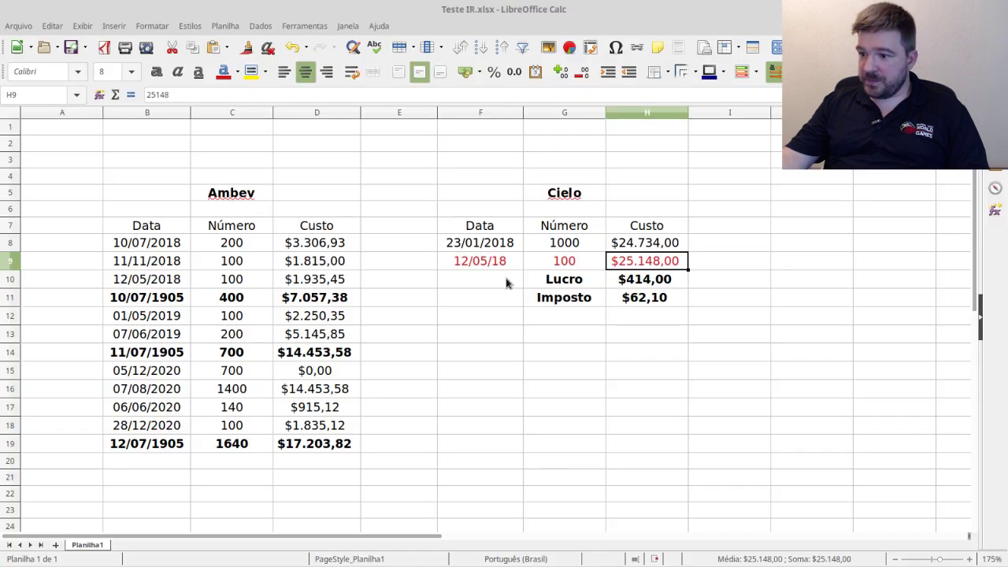
pyautogui.click(487, 263)
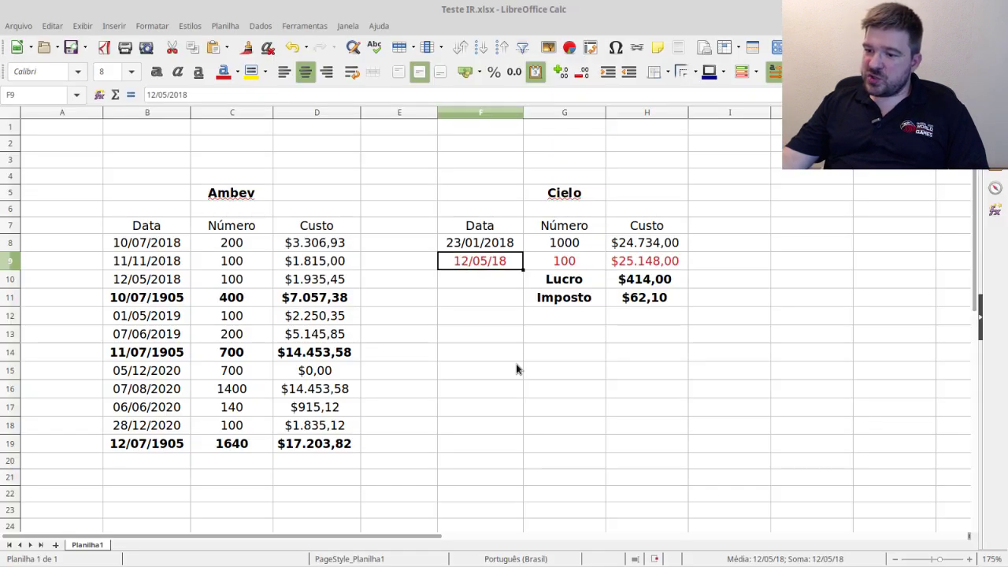
pyautogui.hotkey('alt', 'Tab')
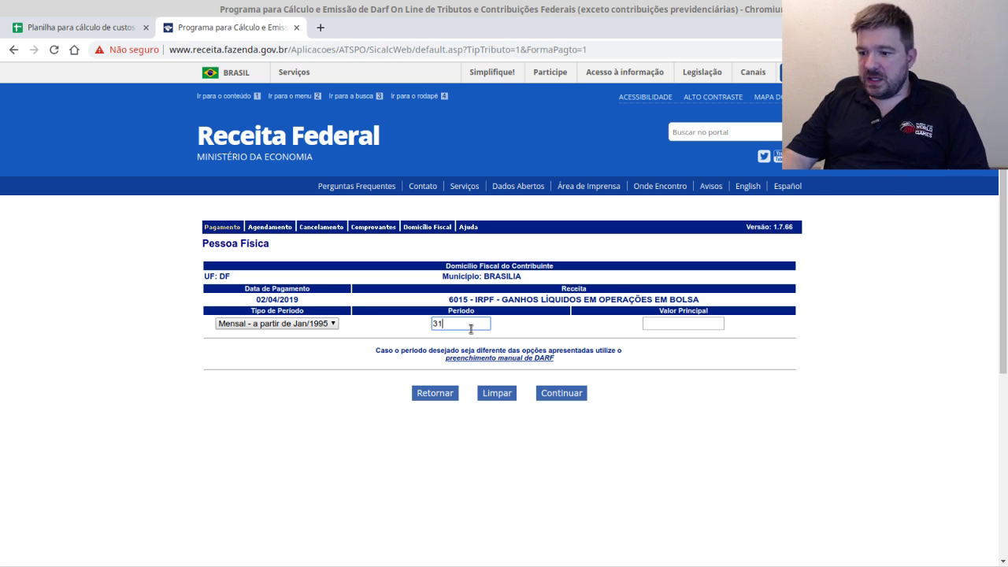
# - Enter 05/2018 as the DARF Período
pyautogui.write('31/05/')
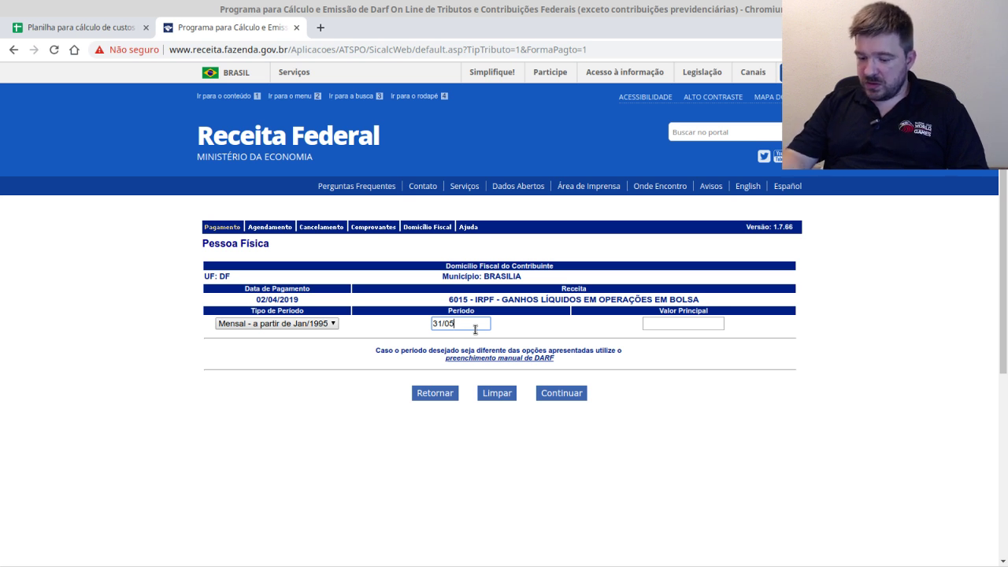
pyautogui.press('BackSpace')
pyautogui.press('BackSpace')
pyautogui.press('BackSpace')
pyautogui.press('BackSpace')
pyautogui.press('BackSpace')
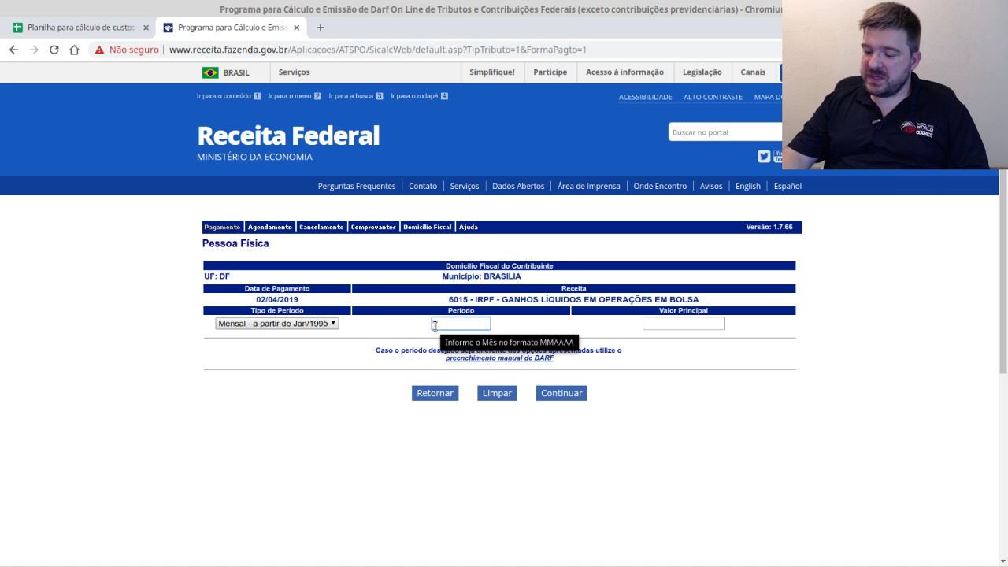
pyautogui.write('05/2018')
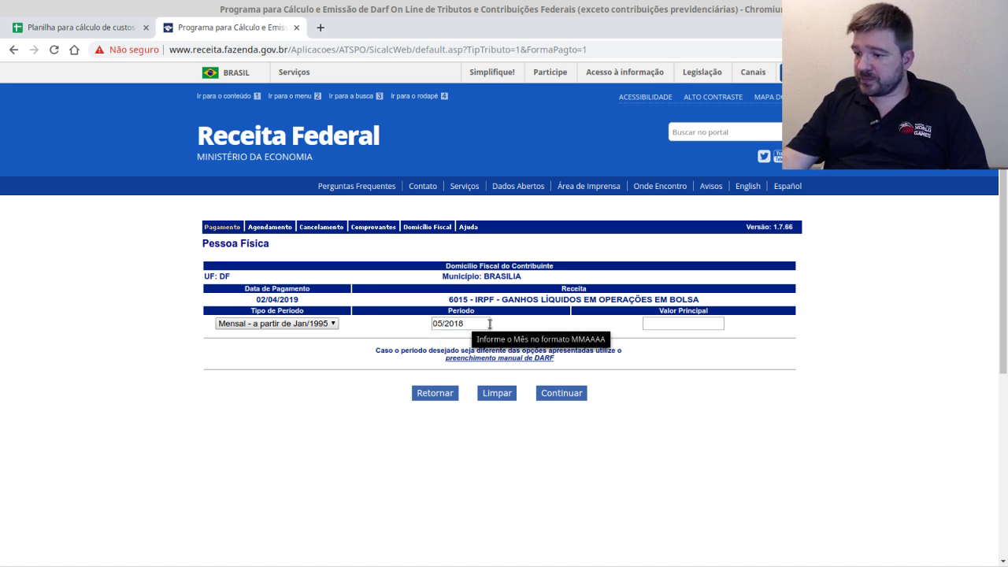
pyautogui.click(692, 322)
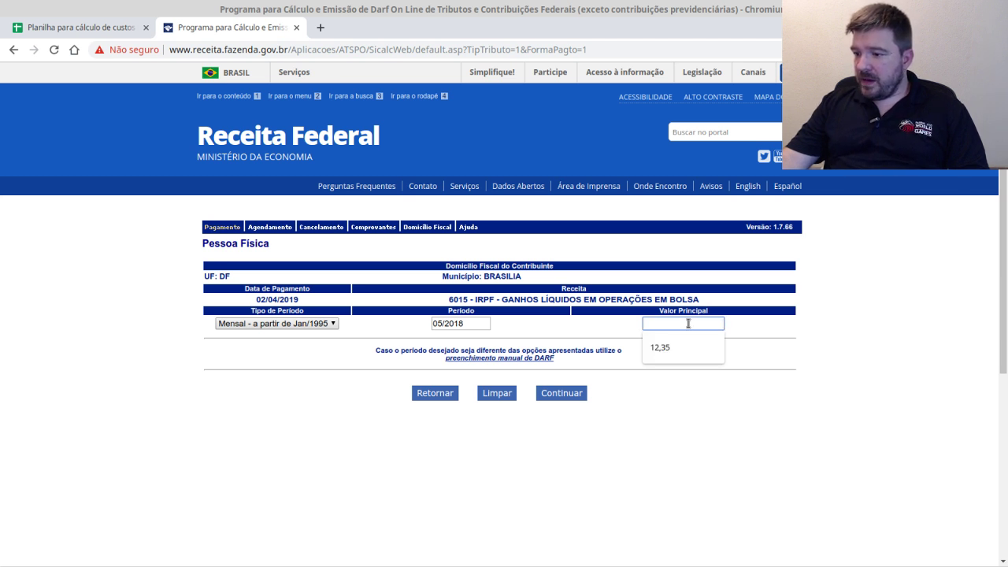
# - Fill Valor Principal with 62,10 and continue to the 29/06/2018 due-date page
pyautogui.click(96, 28)
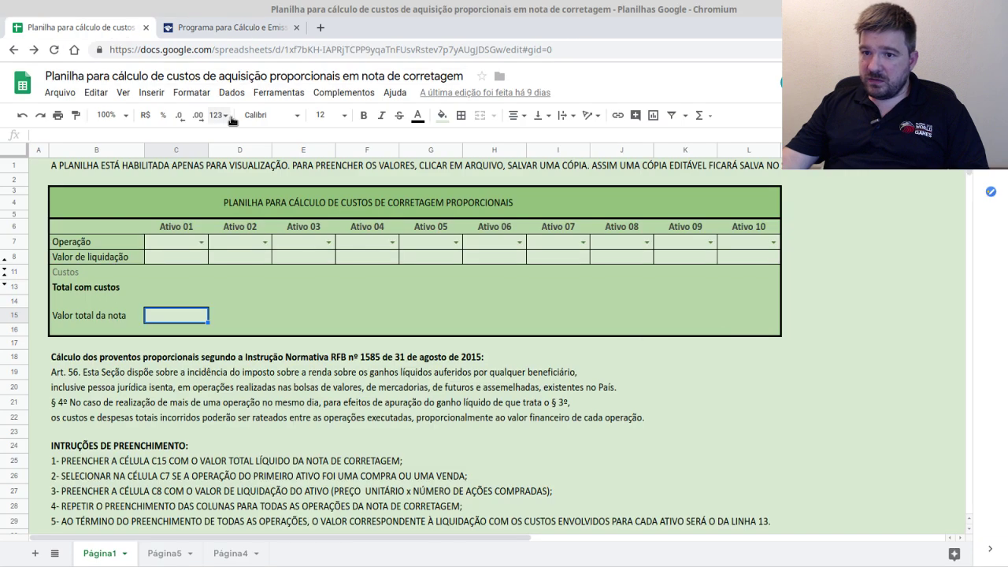
pyautogui.click(214, 28)
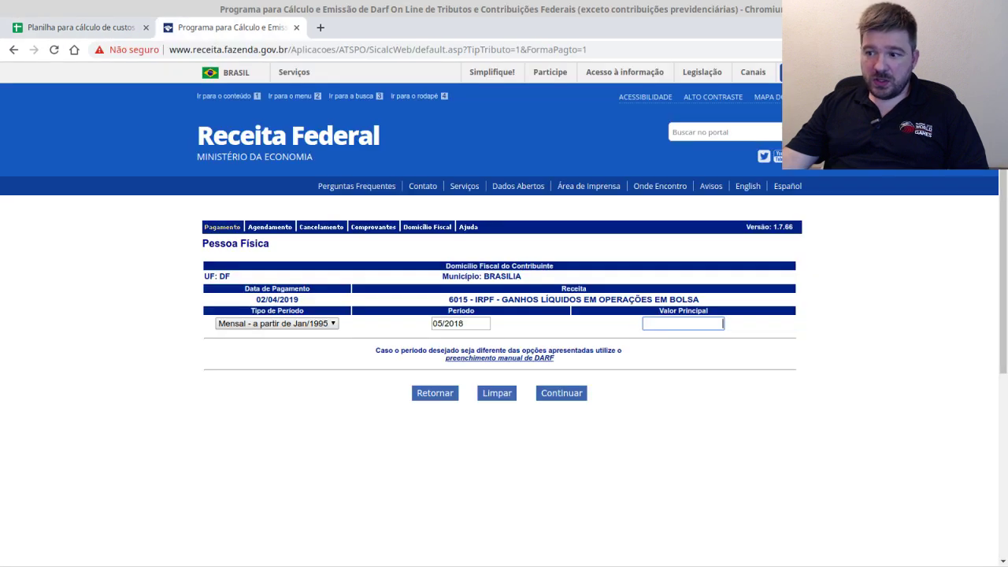
pyautogui.hotkey('alt', 'Tab')
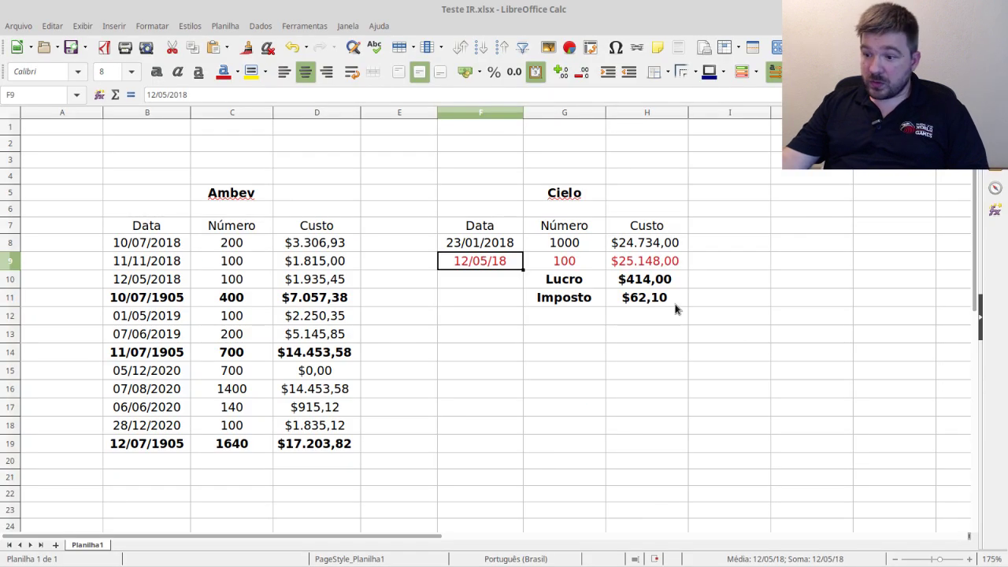
pyautogui.click(647, 299)
pyautogui.moveTo(572, 299); pyautogui.dragTo(663, 303)
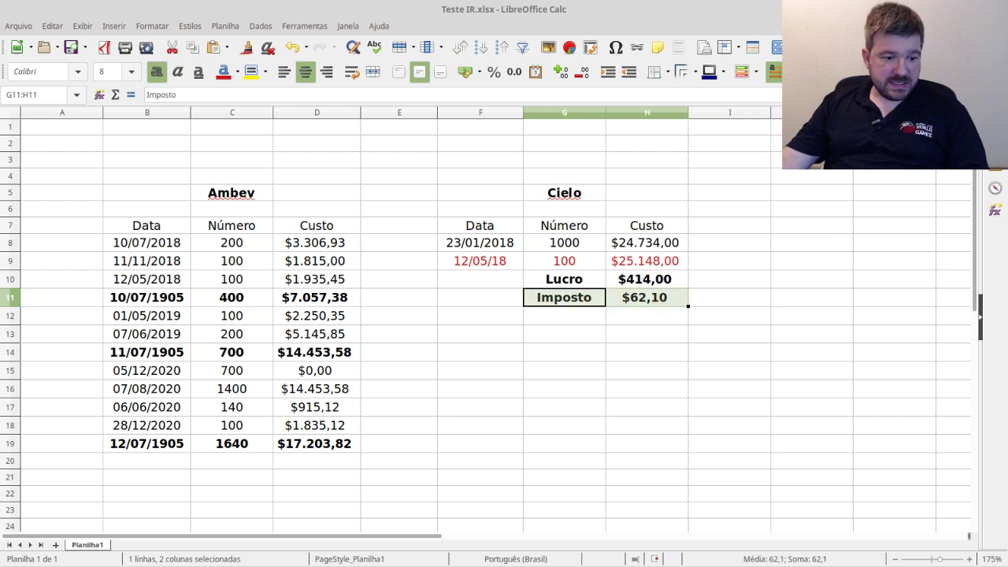
pyautogui.hotkey('alt', 'Tab')
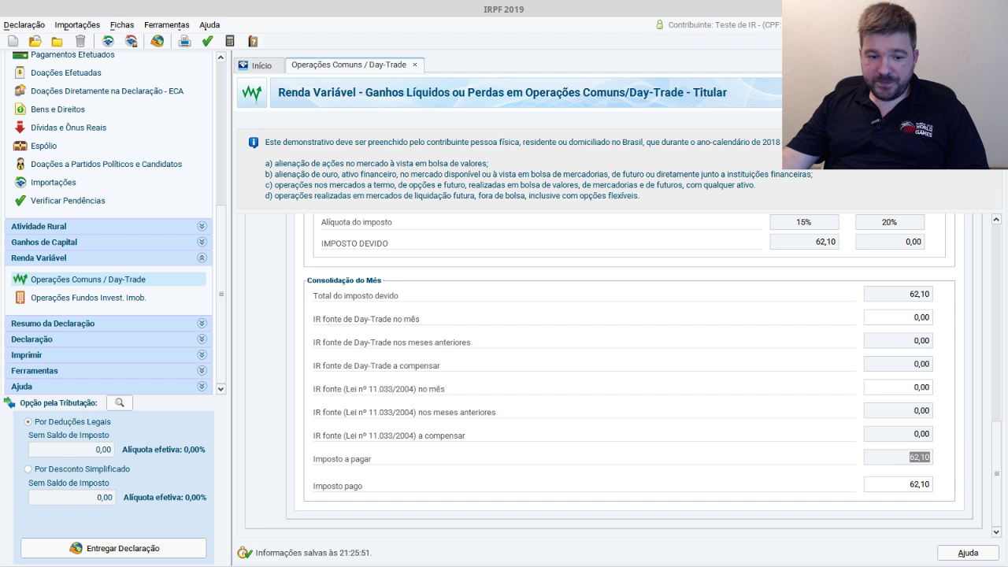
pyautogui.hotkey('alt', 'Tab')
pyautogui.click(688, 323)
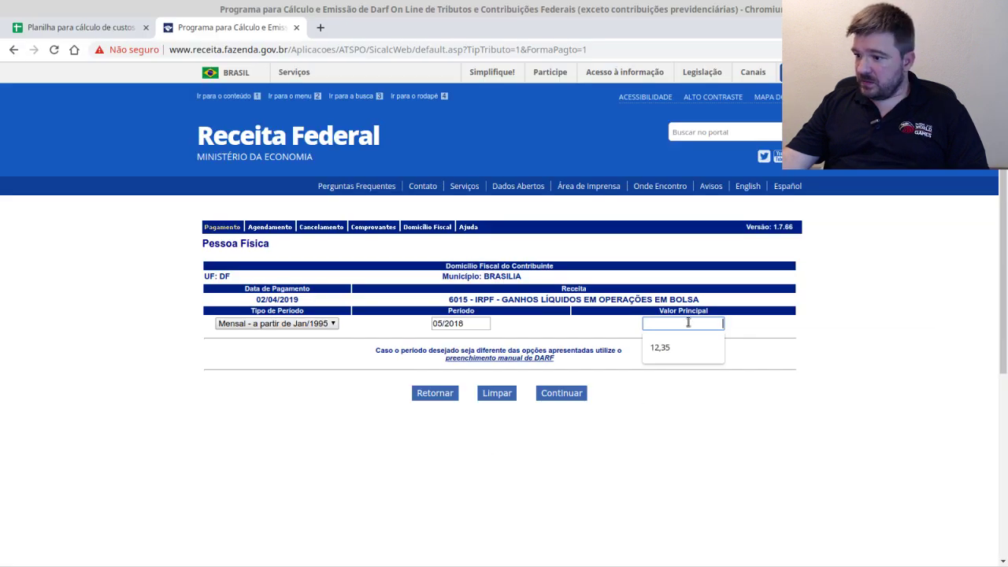
pyautogui.write('62,10')
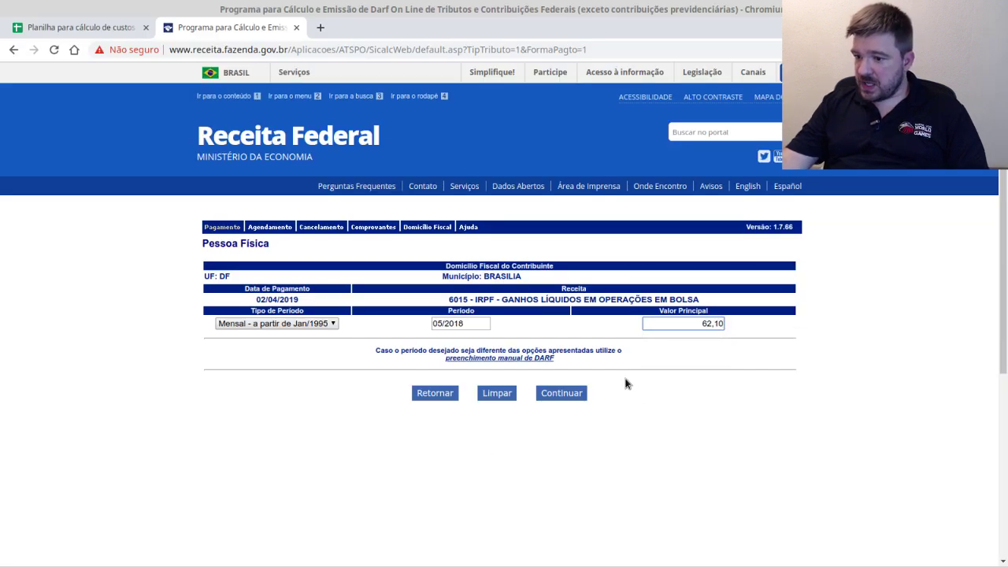
pyautogui.click(602, 394)
pyautogui.click(566, 394)
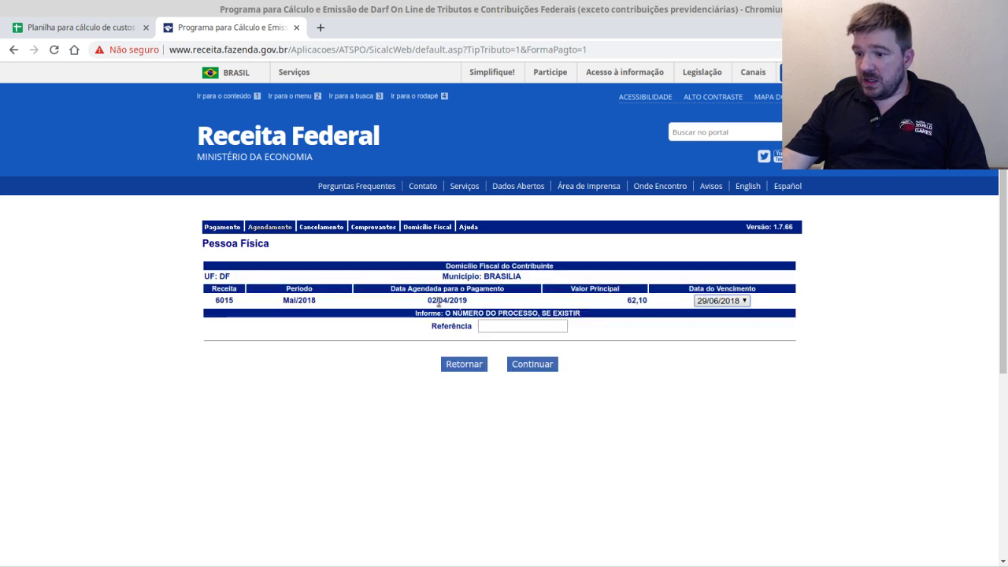
# - Leave Referência empty and calculate the late DARF: 12,42 fine, 3,47 interest, 77,99 total
pyautogui.moveTo(429, 300)
pyautogui.mouseDown()
pyautogui.moveTo(475, 303)
pyautogui.moveTo(432, 300)
pyautogui.mouseUp()
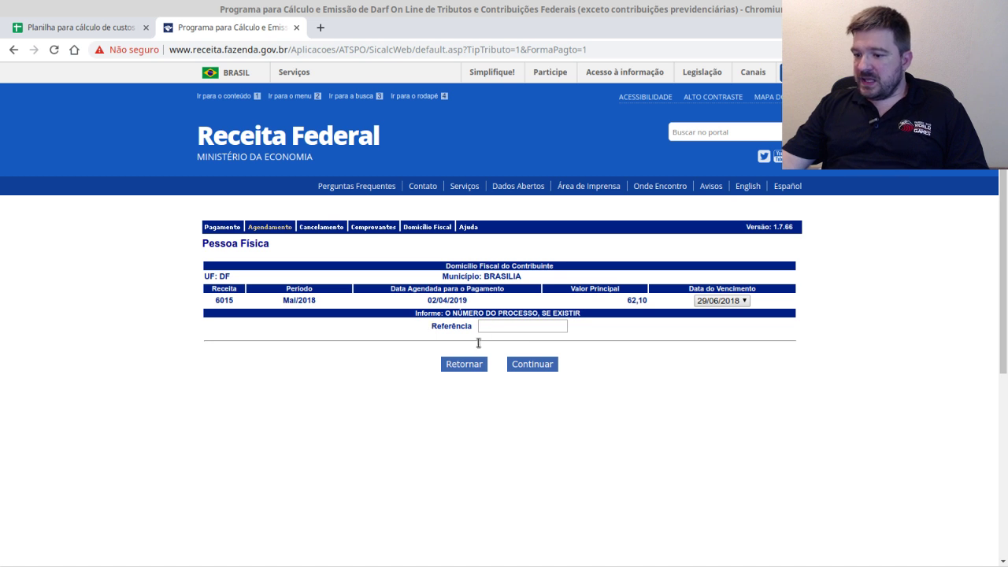
pyautogui.click(536, 369)
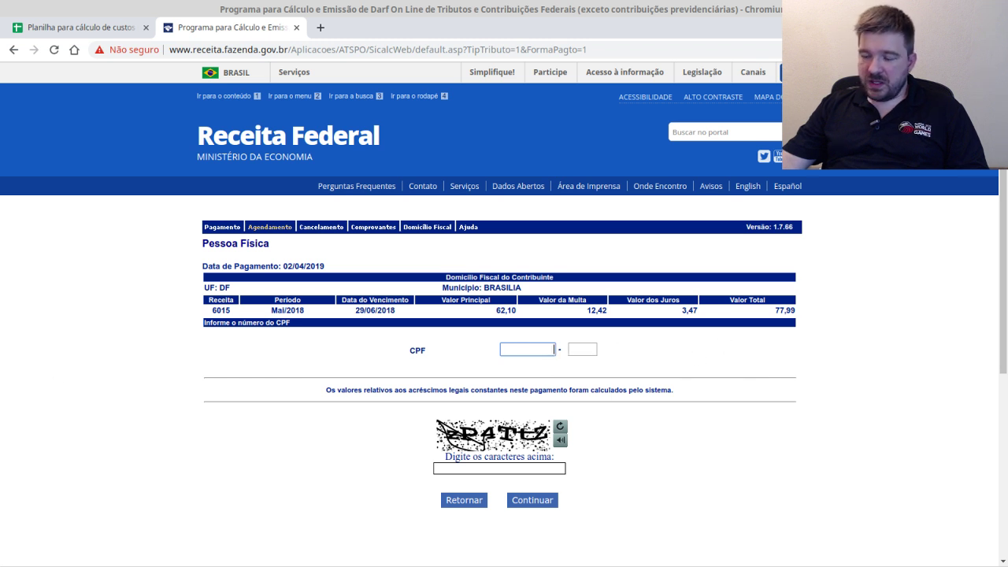
# - Enter the taxpayer's CPF number and its check digits on the DARF form
pyautogui.hotkey('alt', 'Tab')
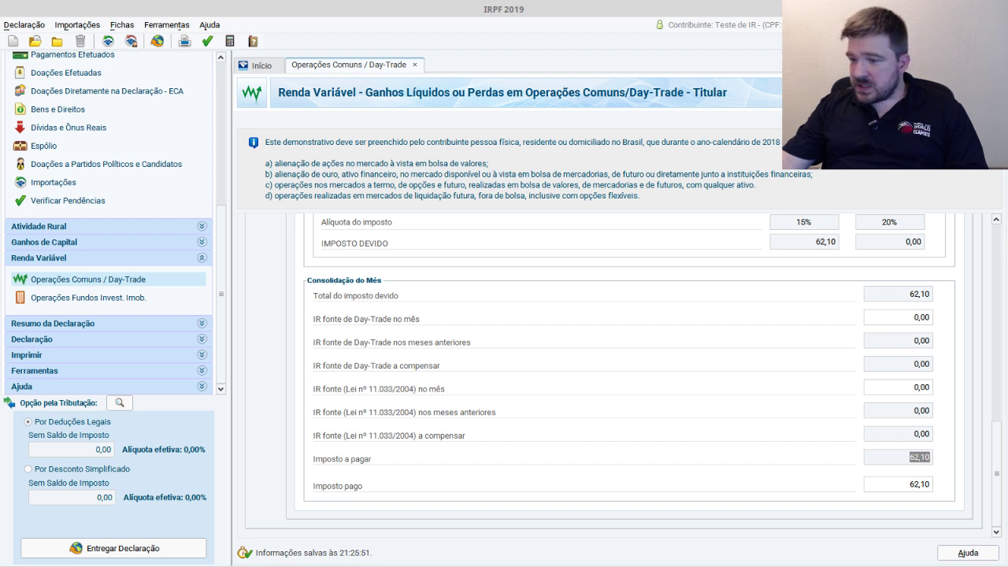
pyautogui.hotkey('alt', 'Tab')
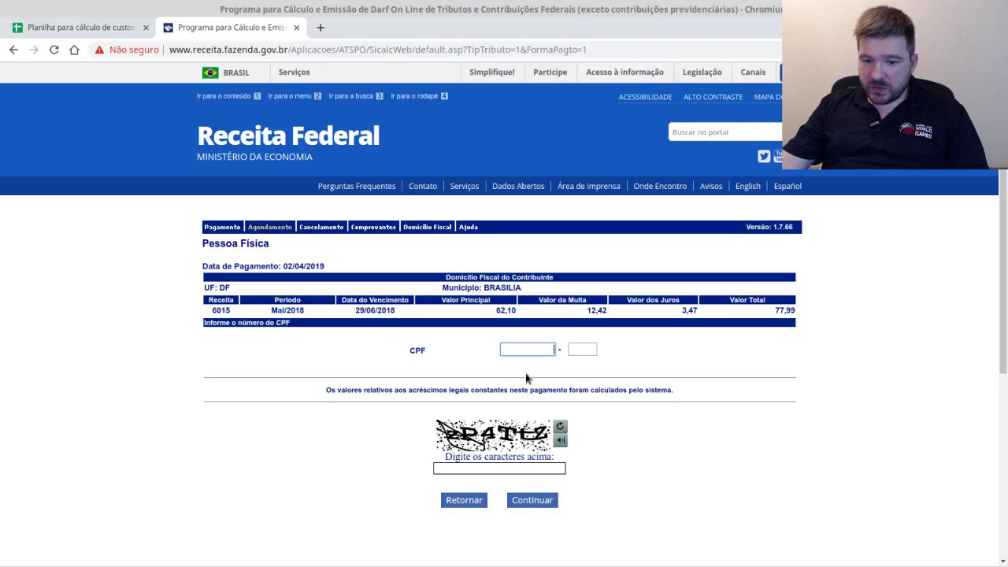
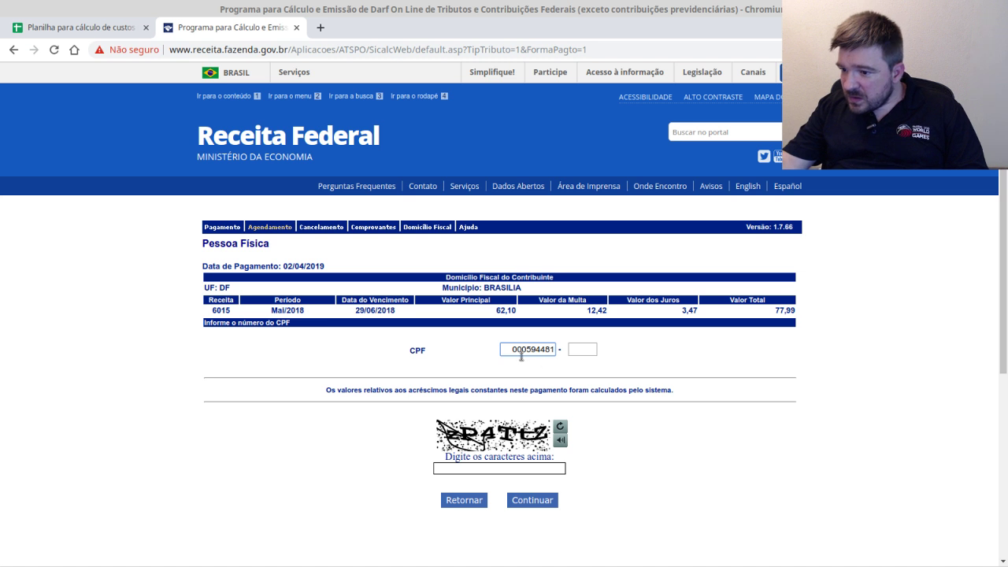
pyautogui.moveTo(511, 350); pyautogui.dragTo(555, 348)
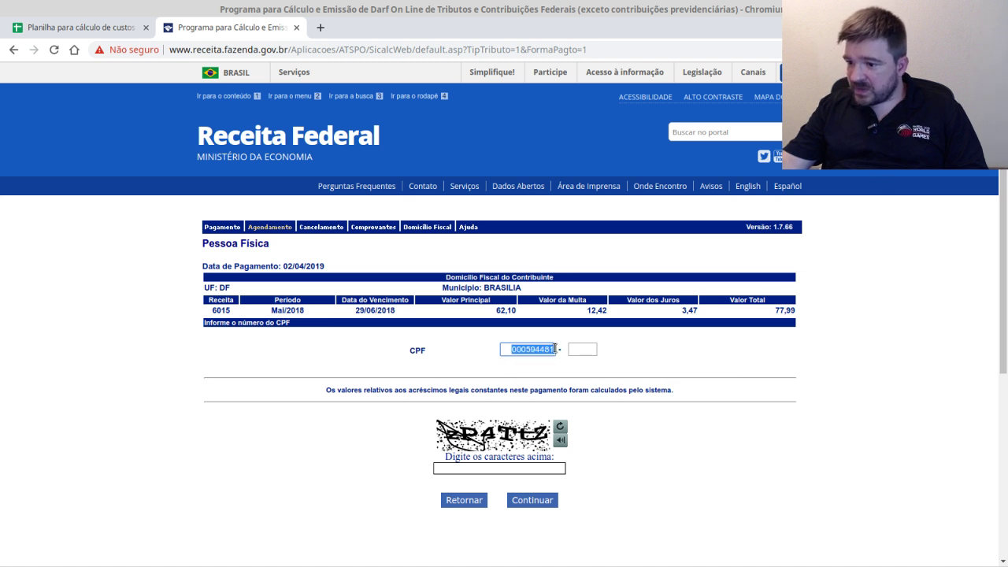
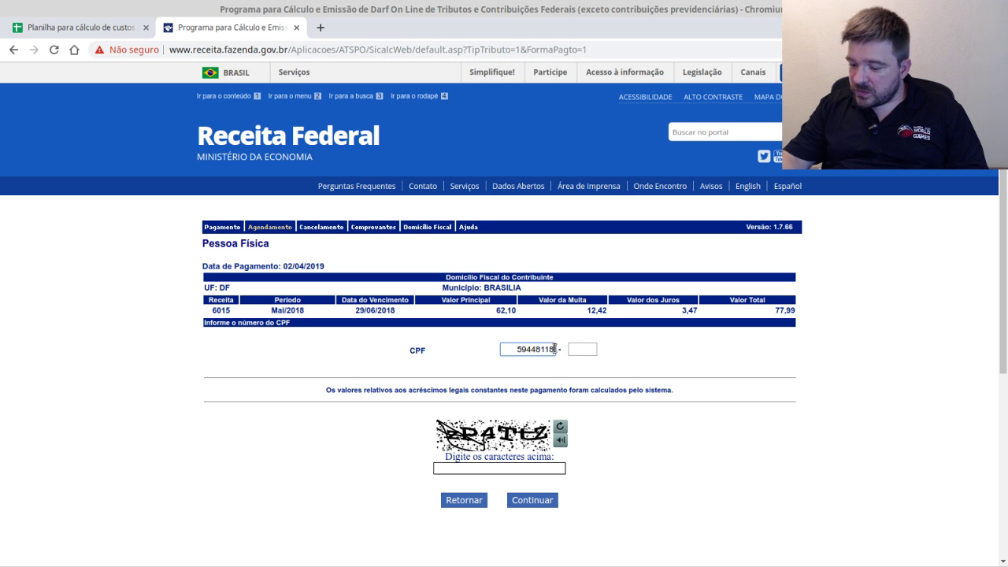
pyautogui.click(581, 354)
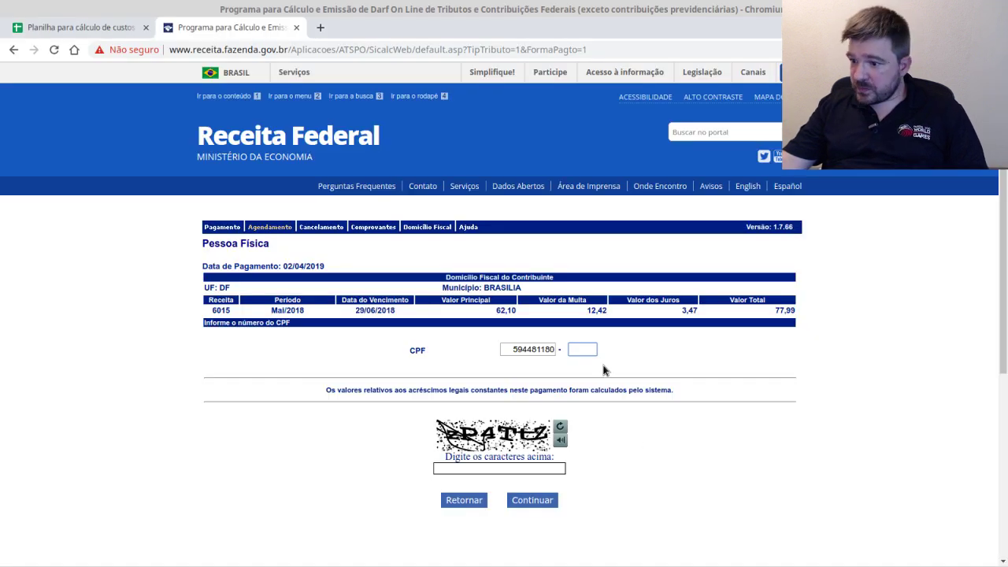
pyautogui.click(618, 417)
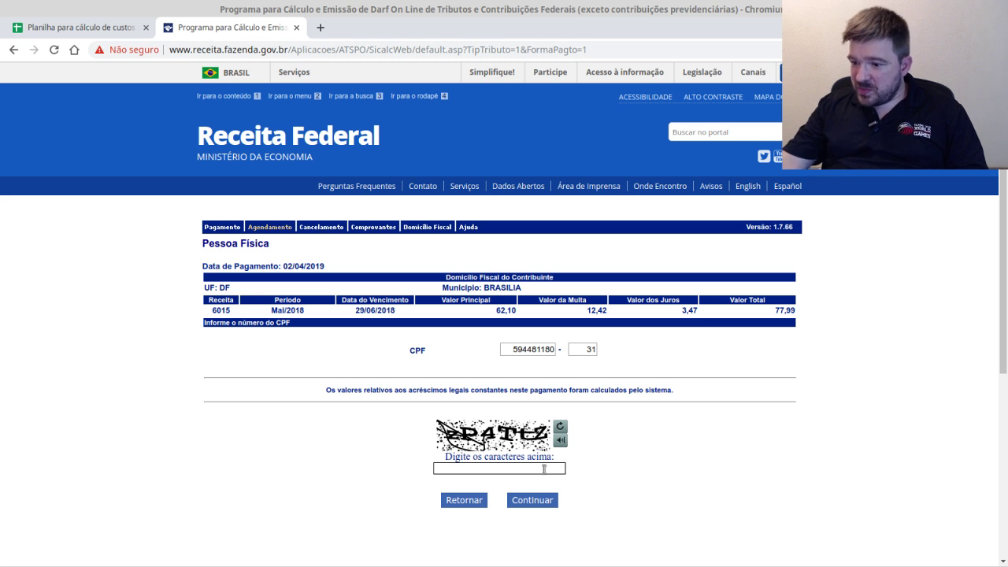
# - Type the verification characters and submit, retyping the refreshed captcha and submitting again
pyautogui.click(502, 470)
pyautogui.write('z')
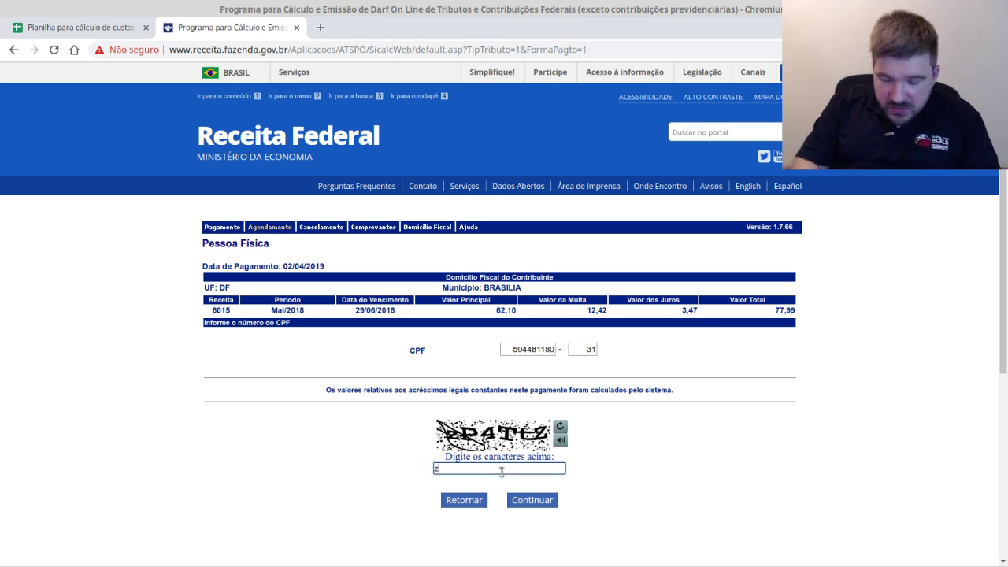
pyautogui.write('P')
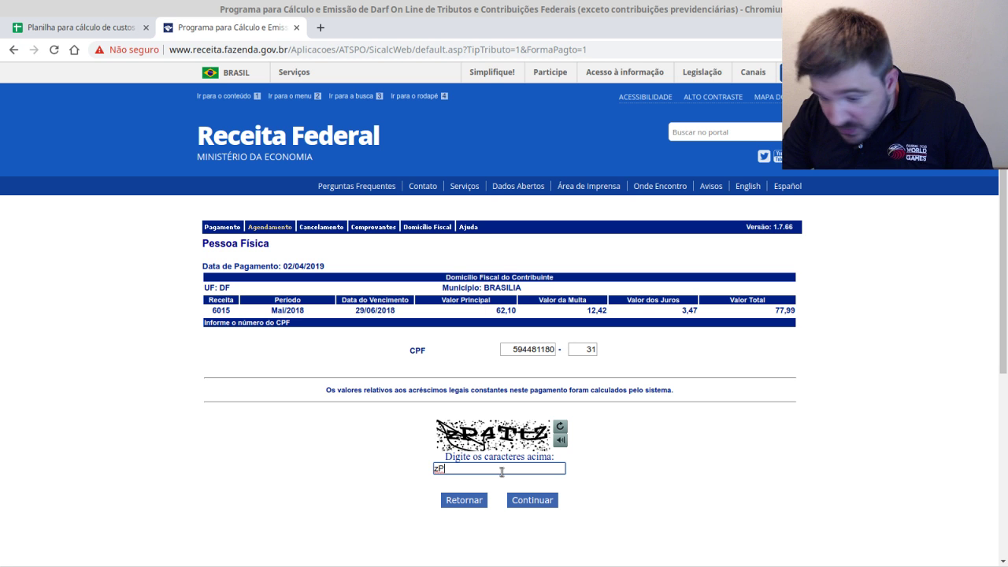
pyautogui.write('4T')
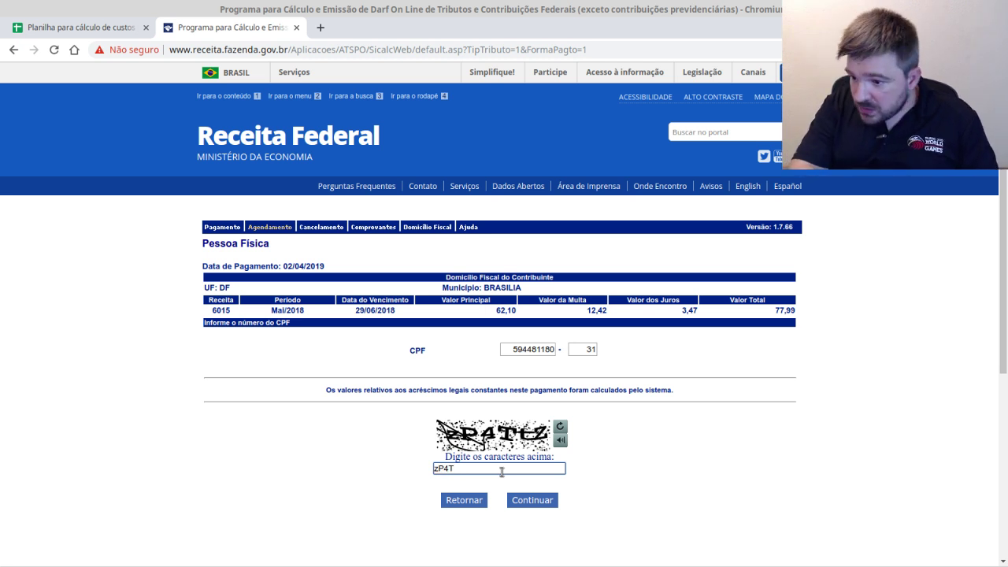
pyautogui.write('Lz')
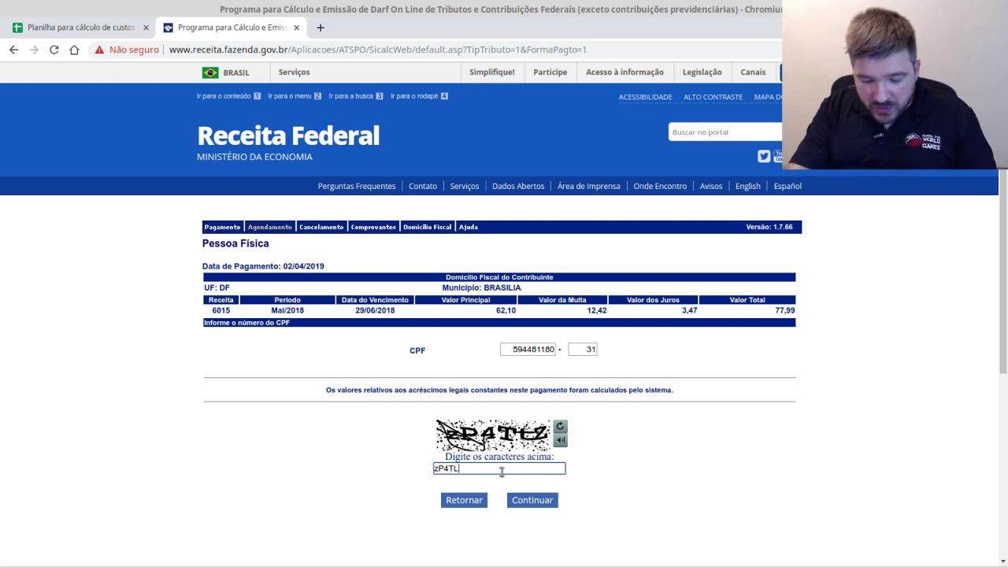
pyautogui.click(539, 505)
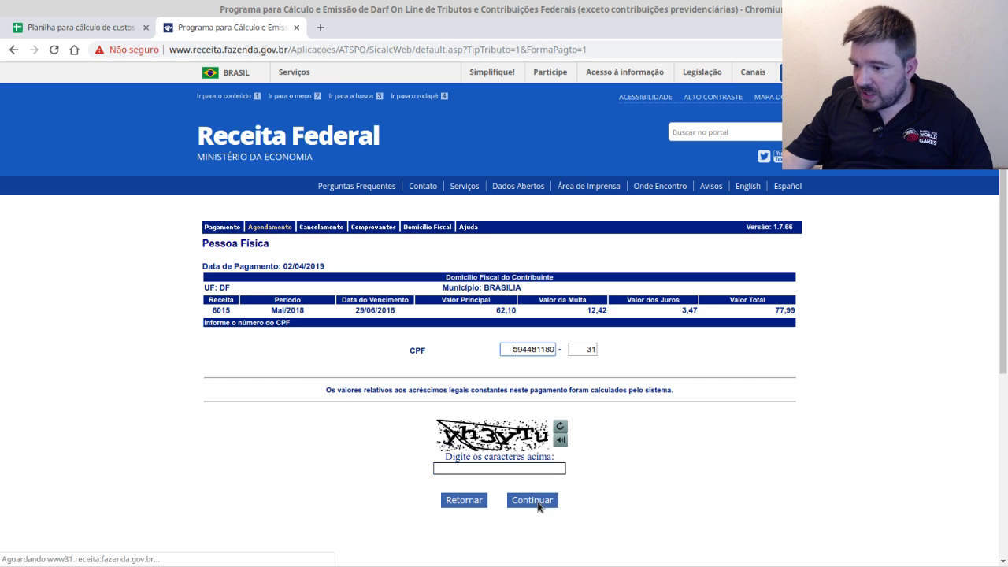
pyautogui.click(490, 471)
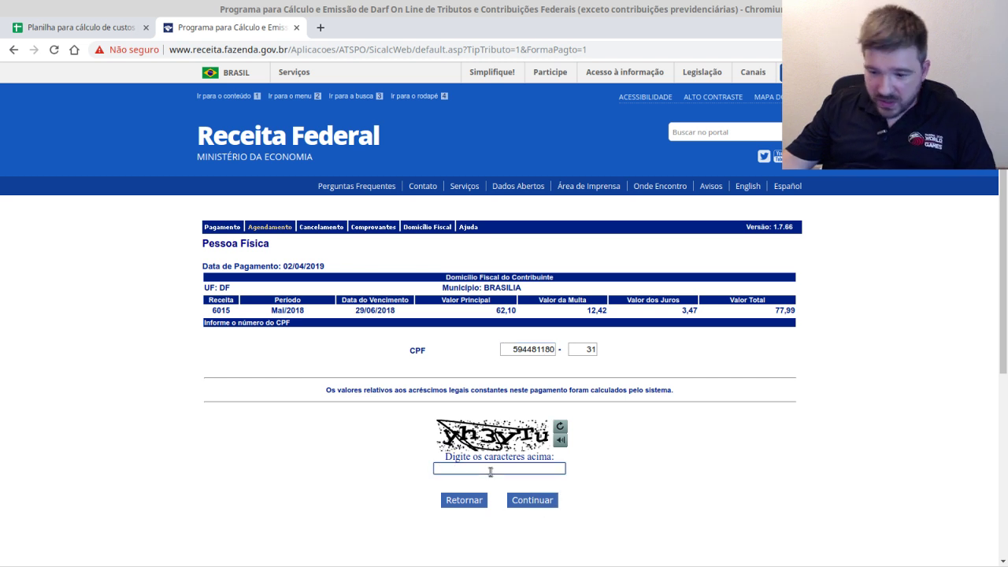
pyautogui.write('yh3Y')
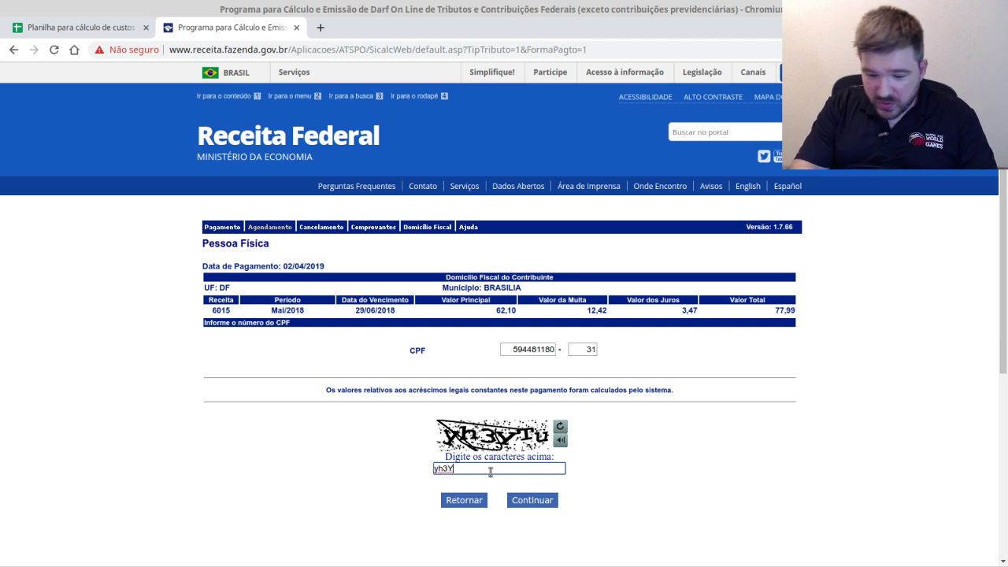
pyautogui.write('Tu')
pyautogui.click(536, 502)
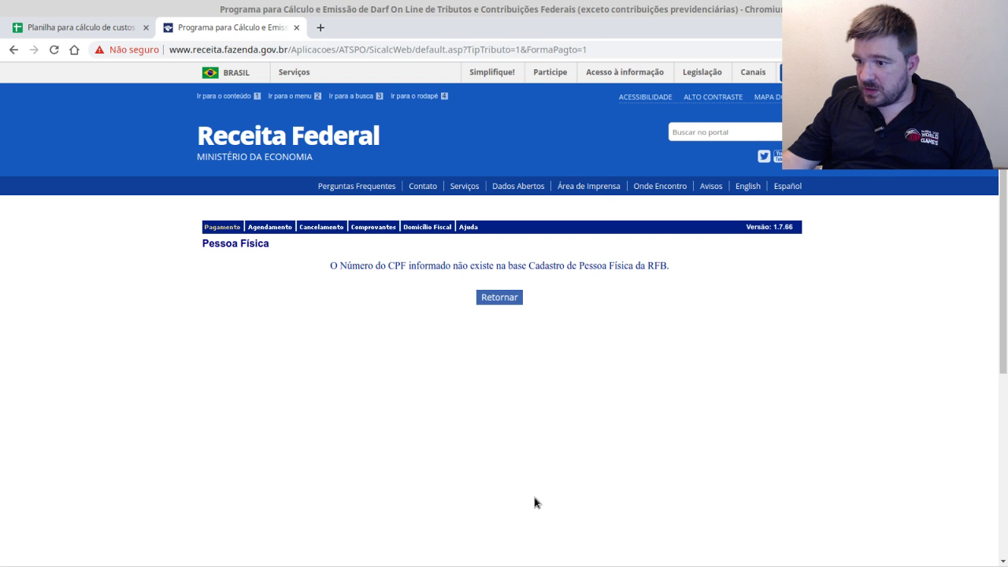
# - Dismiss the CPF-not-found error and return to the Mai/2018 6015 DARF form
pyautogui.moveTo(674, 265); pyautogui.dragTo(330, 265)
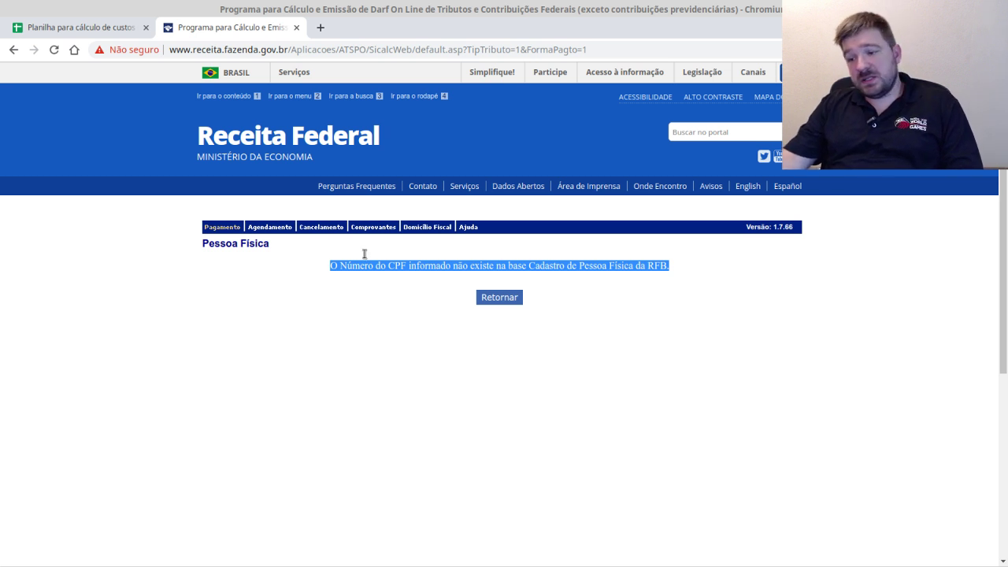
pyautogui.click(582, 305)
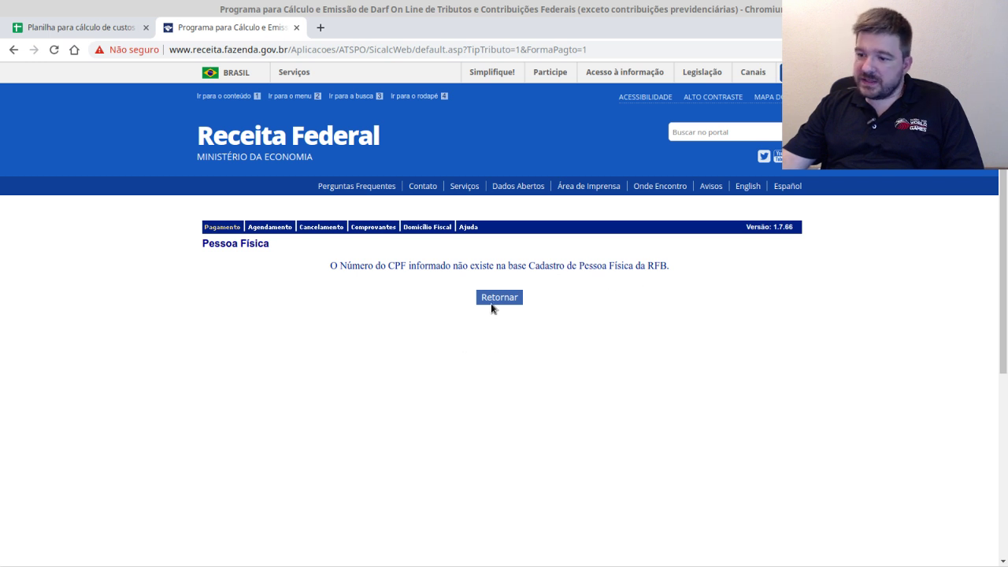
pyautogui.click(497, 298)
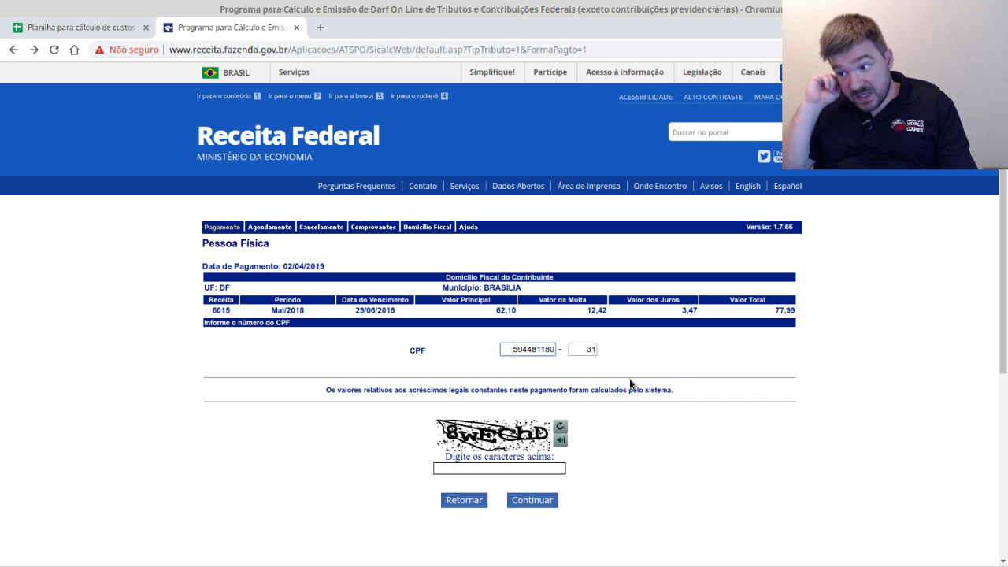
# - Verify the Mai/2018 DARF Valor Total of 77,99, then switch back to IRPF 2019
pyautogui.click(775, 315)
pyautogui.moveTo(775, 314)
pyautogui.mouseDown()
pyautogui.moveTo(791, 311)
pyautogui.moveTo(798, 324)
pyautogui.moveTo(785, 308)
pyautogui.moveTo(795, 311)
pyautogui.mouseUp()
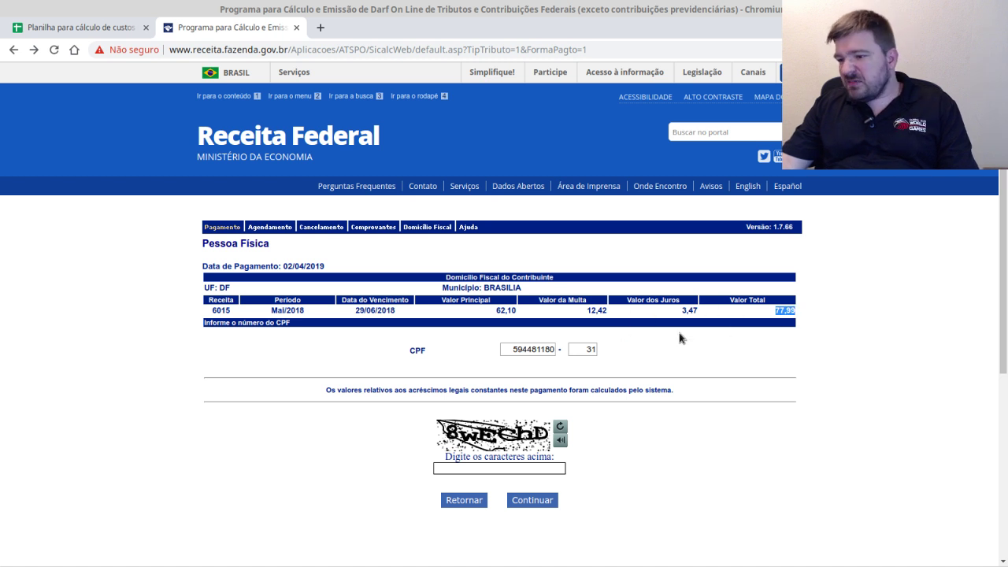
pyautogui.moveTo(495, 309); pyautogui.dragTo(510, 313)
pyautogui.click(510, 312)
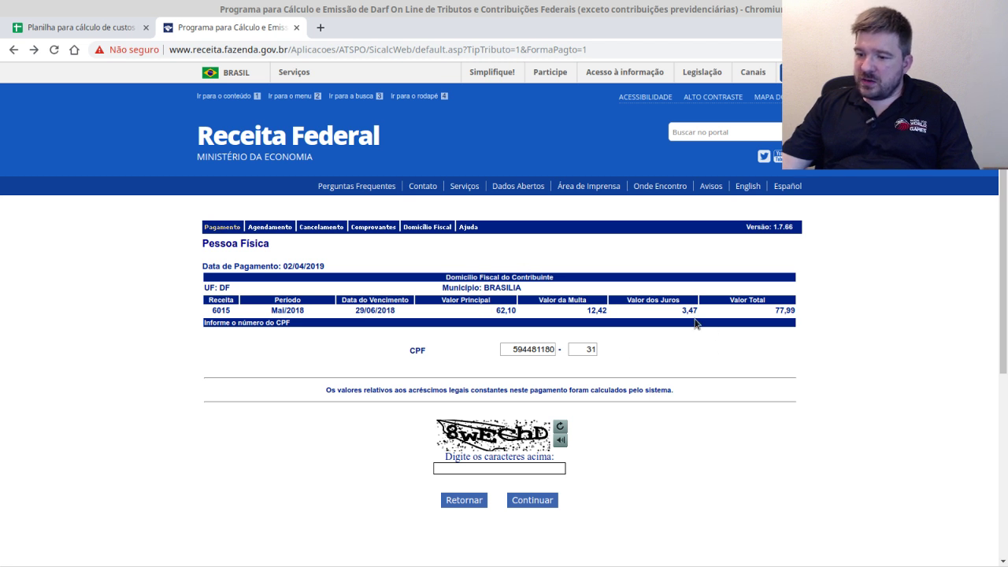
pyautogui.moveTo(773, 312); pyautogui.dragTo(796, 313)
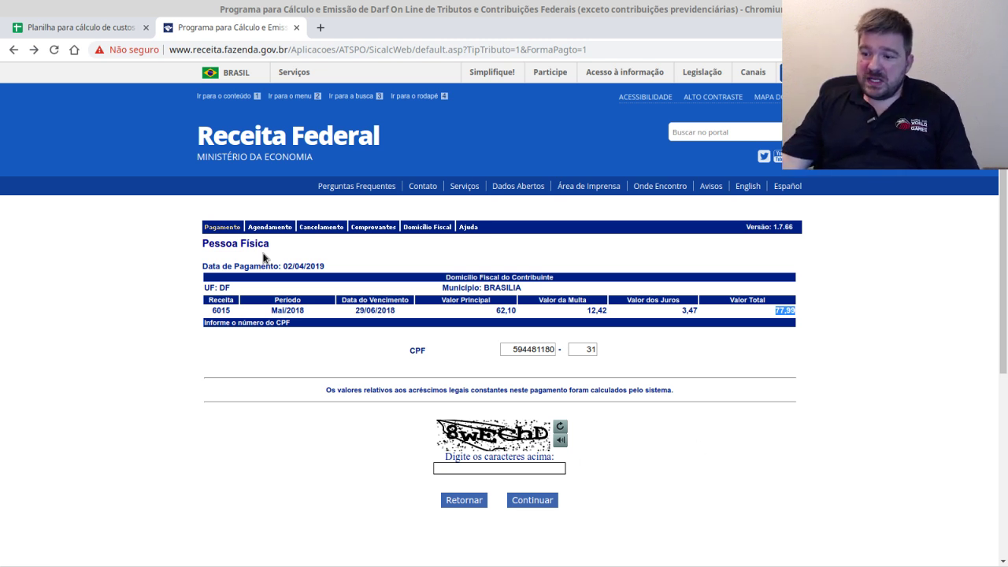
pyautogui.hotkey('alt', 'Tab')
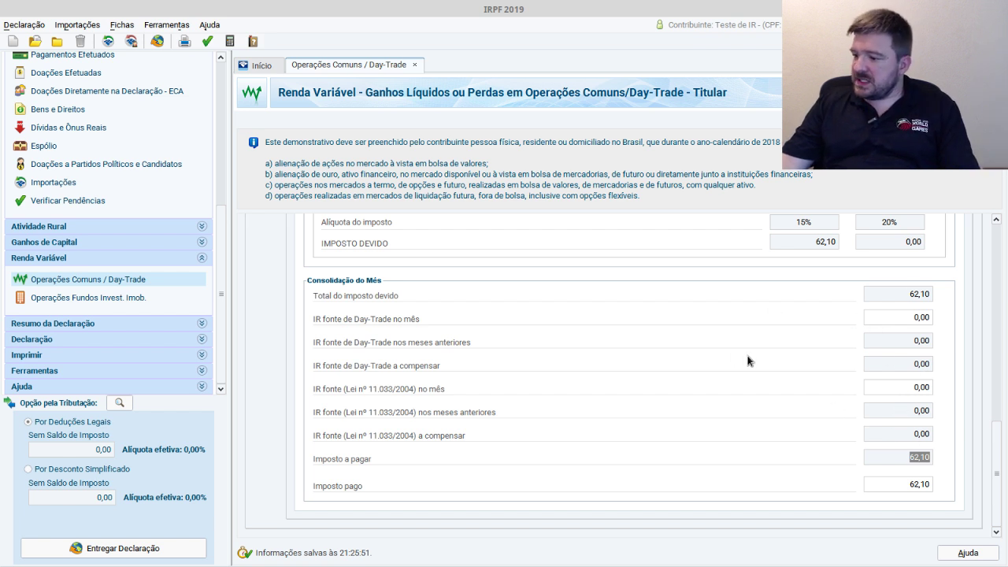
# - Clear May's 414,00 Mercado à vista ações Operações Comuns result to zero
pyautogui.scroll(2, 749, 361)
pyautogui.moveTo(997, 440); pyautogui.dragTo(990, 220)
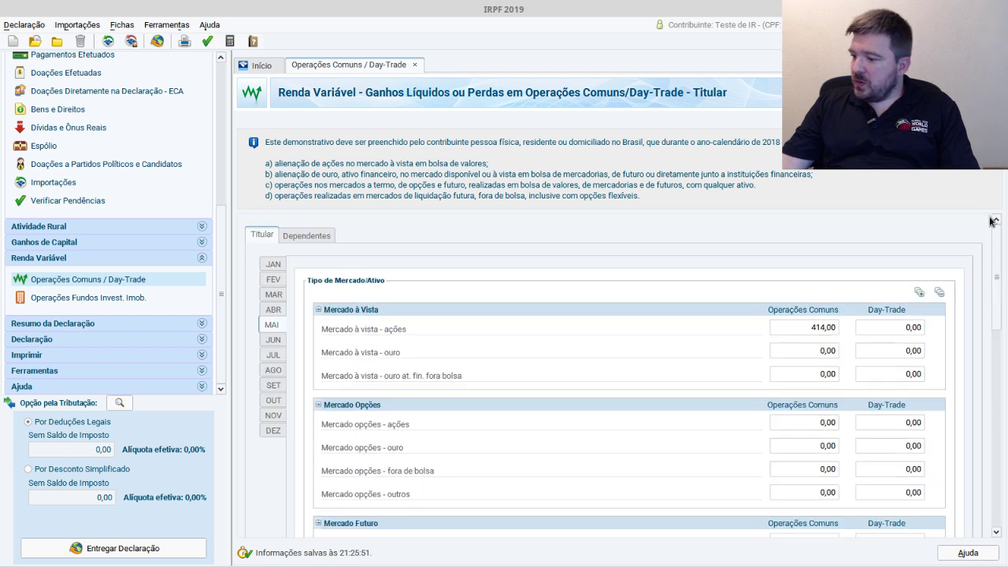
pyautogui.moveTo(805, 334); pyautogui.dragTo(838, 332)
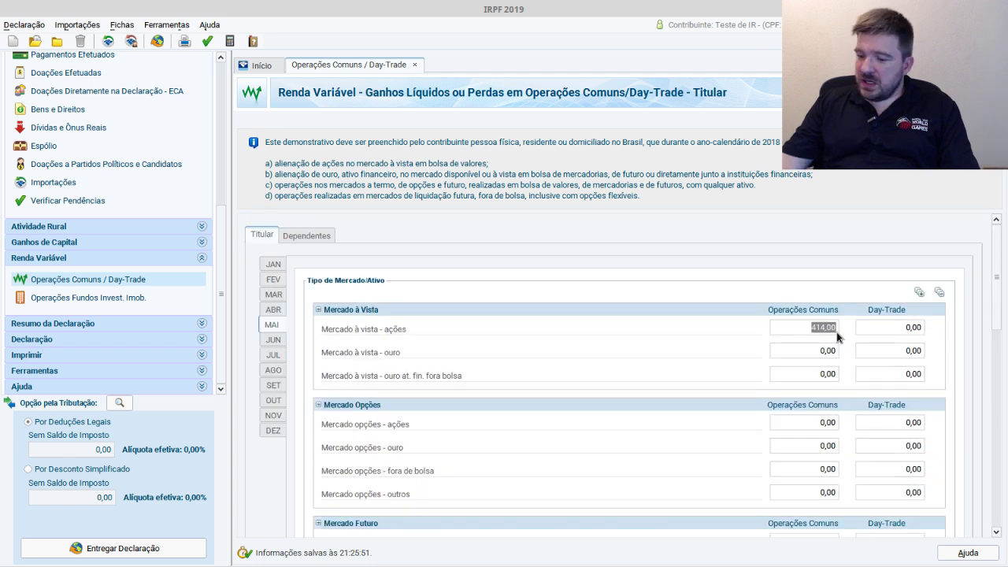
pyautogui.press('Delete')
pyautogui.press('Tab')
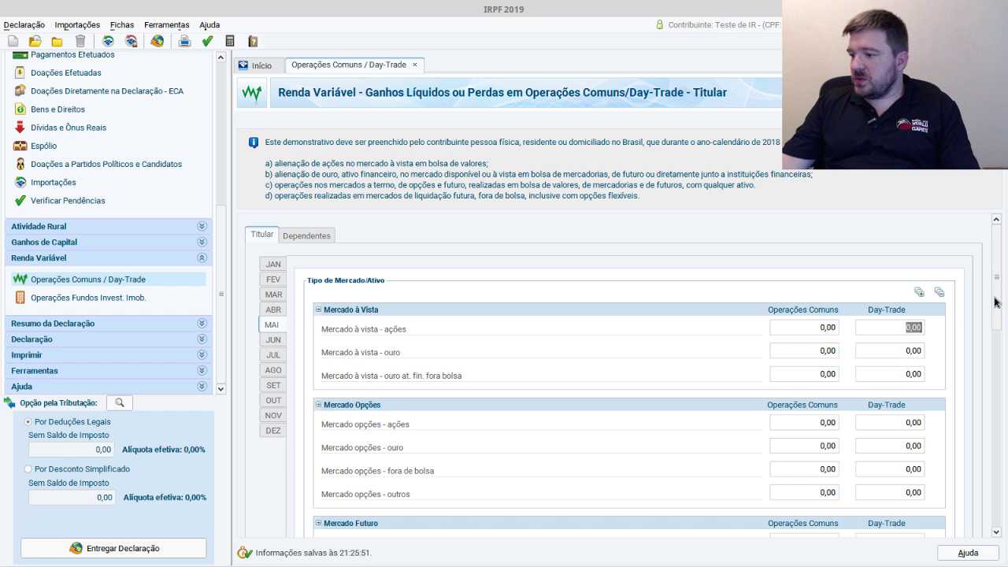
# - Change May's Imposto pago from 62,10 to 0
pyautogui.moveTo(996, 301); pyautogui.dragTo(994, 504)
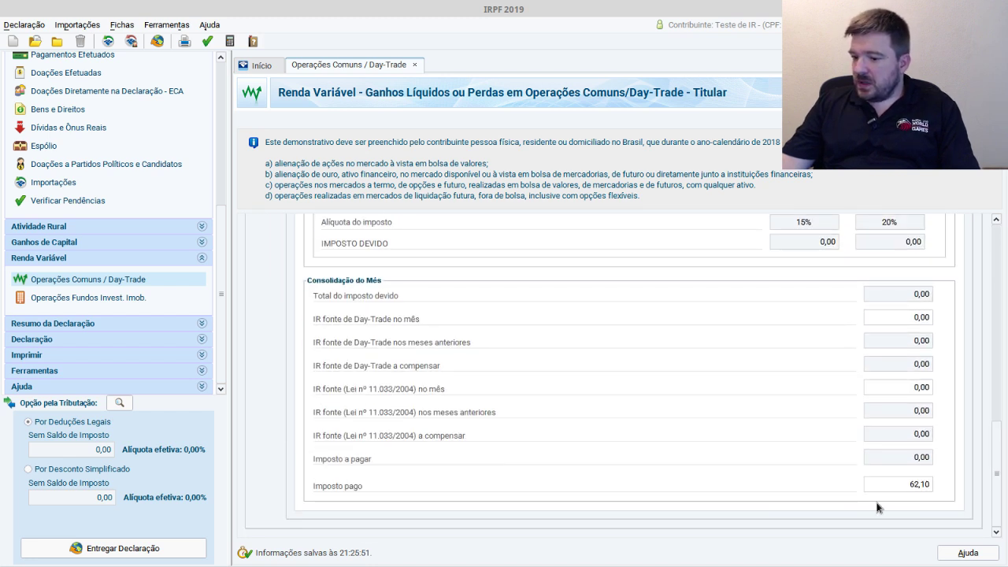
pyautogui.moveTo(909, 485); pyautogui.dragTo(935, 491)
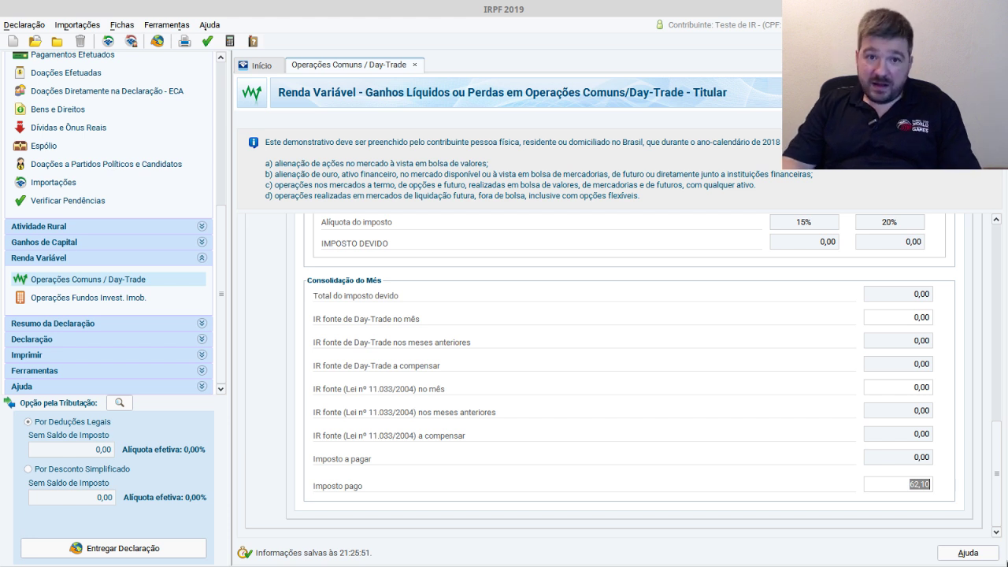
pyautogui.press('Delete')
pyautogui.write('0')
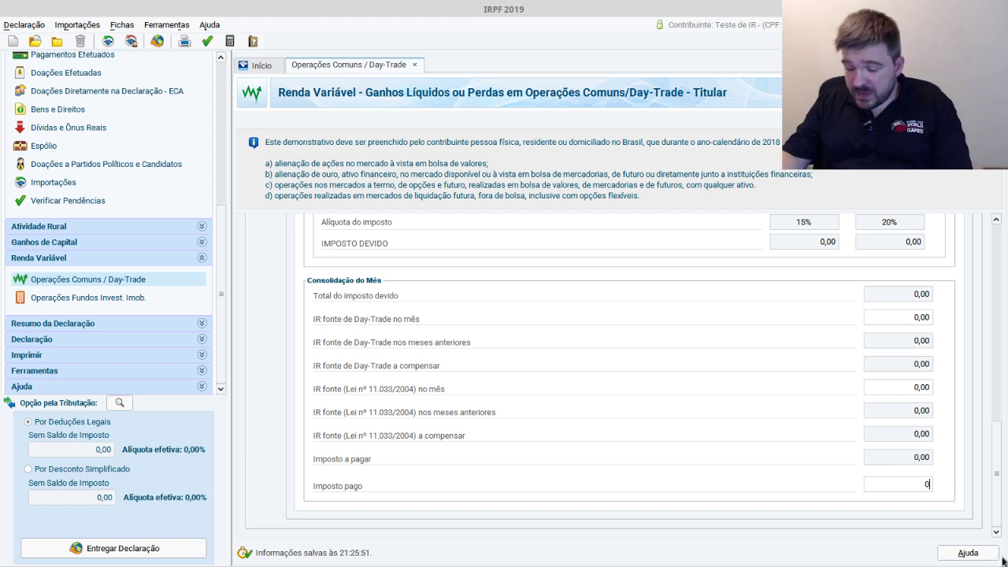
pyautogui.click(929, 463)
pyautogui.moveTo(993, 425); pyautogui.dragTo(968, 232)
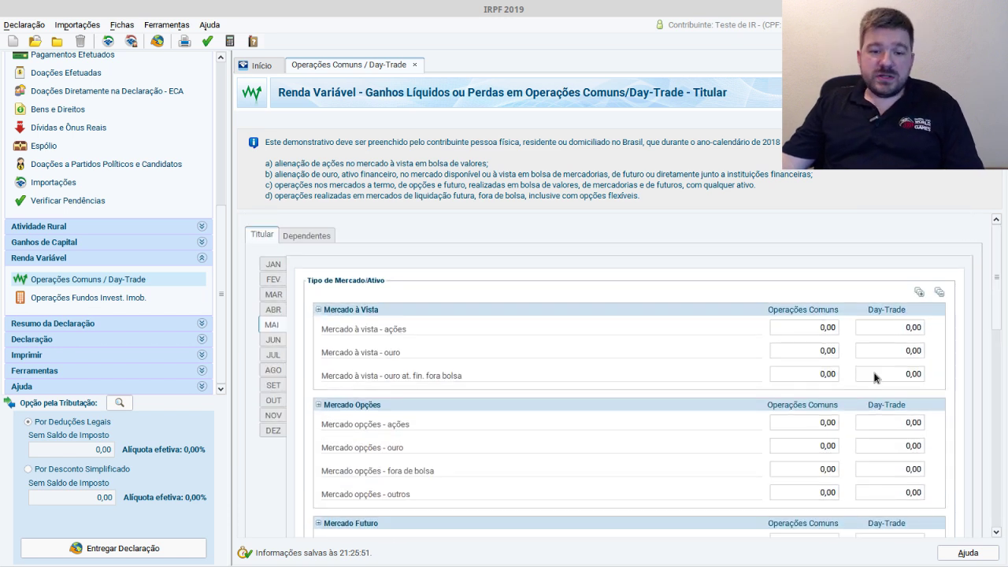
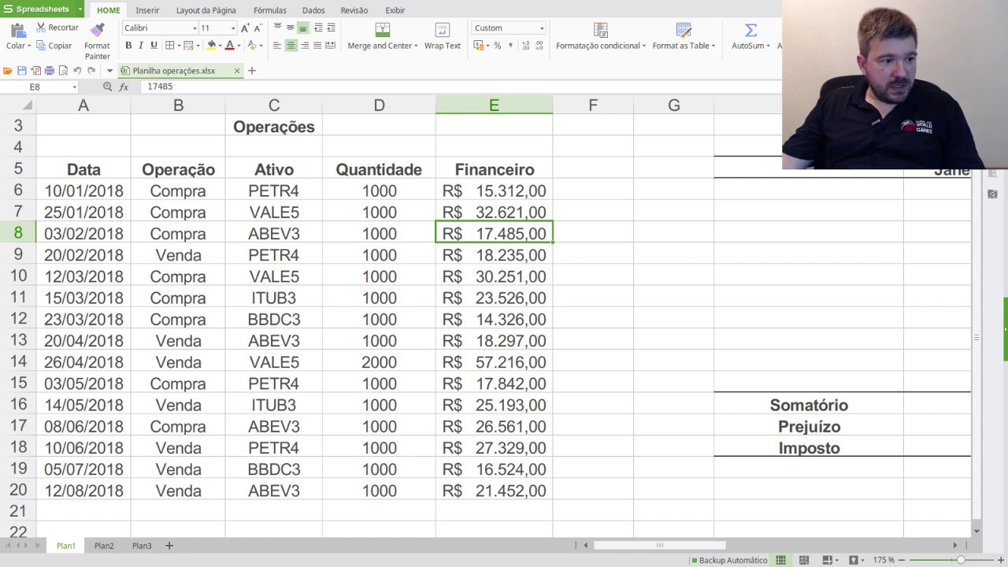
# - Return from the DARF page to the stock operations sheet and look over the trade rows
pyautogui.hotkey('alt', 'Tab')
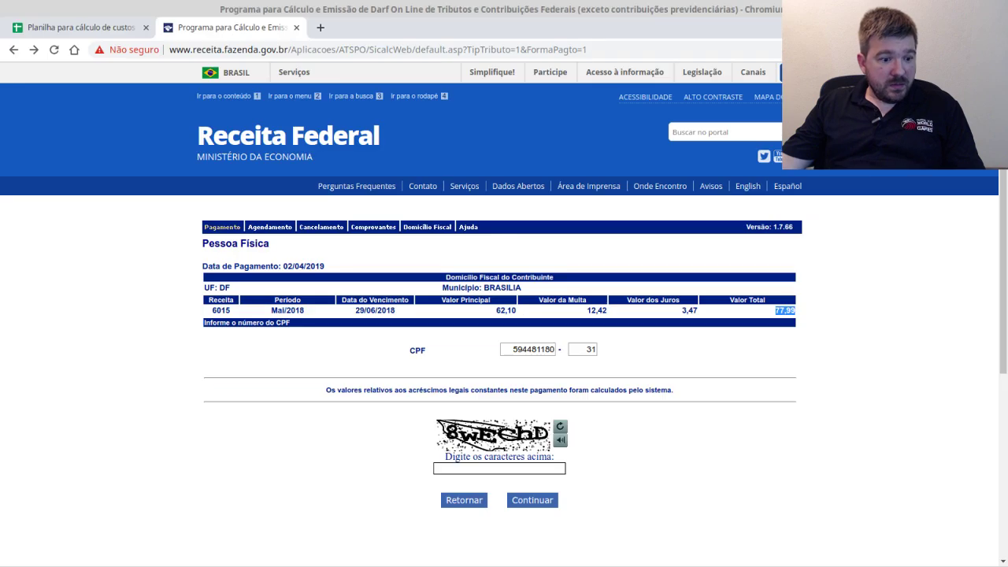
pyautogui.hotkey('alt', 'Tab')
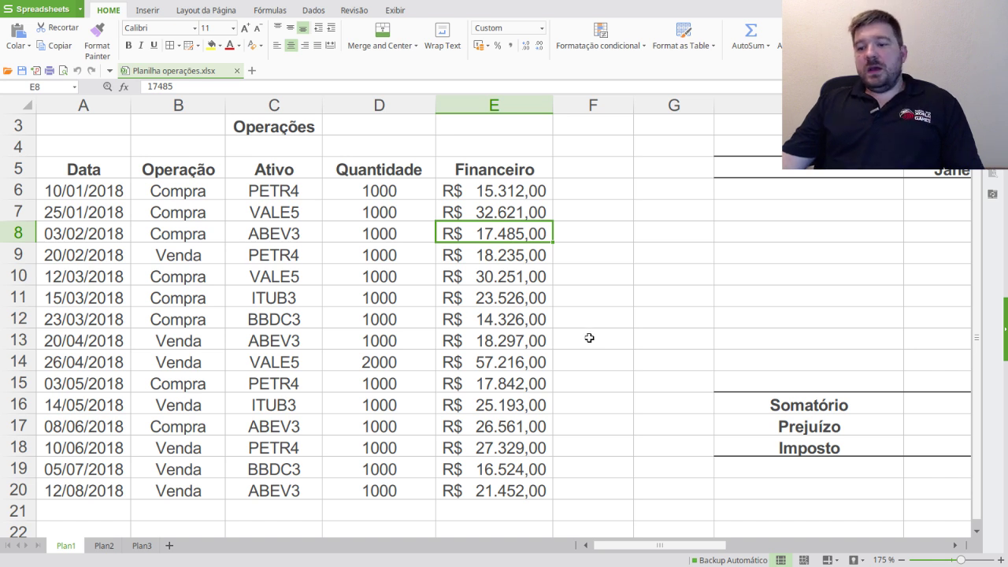
pyautogui.moveTo(86, 191); pyautogui.dragTo(488, 489)
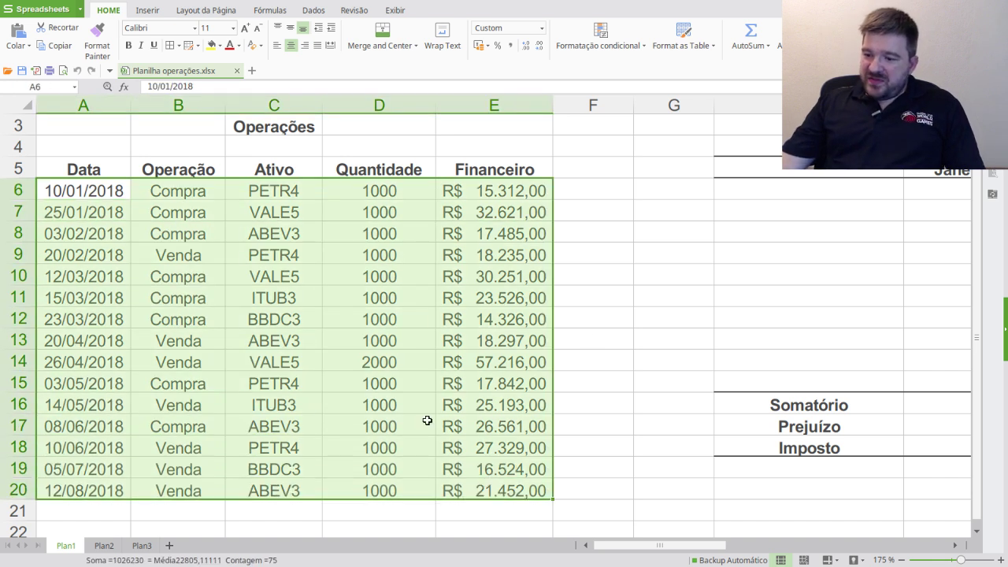
pyautogui.click(563, 254)
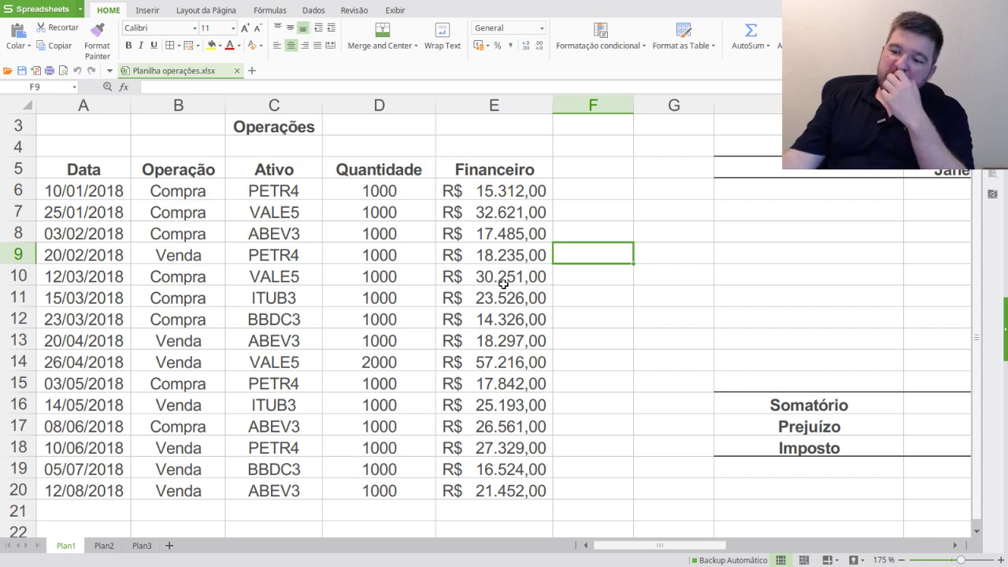
pyautogui.click(617, 341)
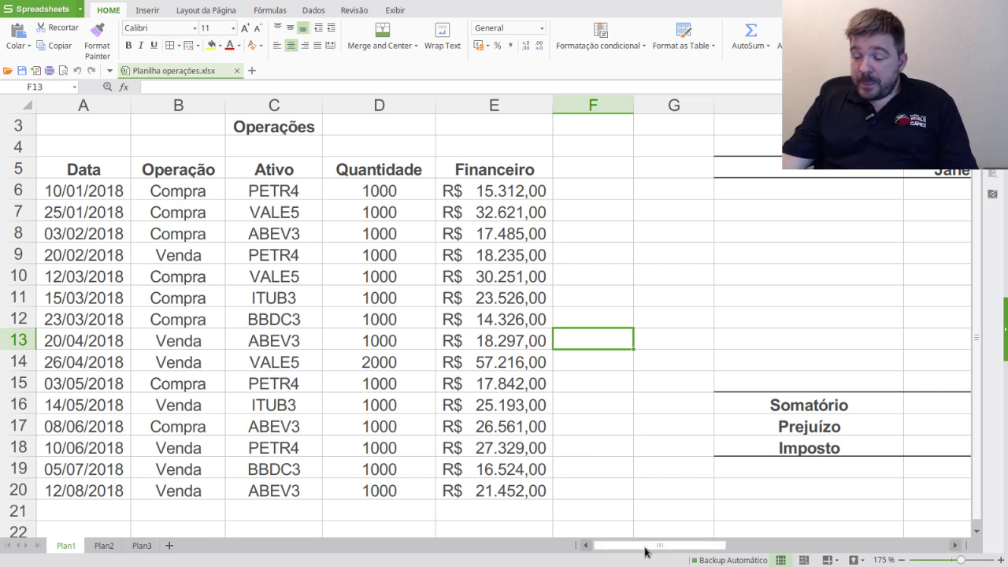
pyautogui.moveTo(642, 549); pyautogui.dragTo(709, 538)
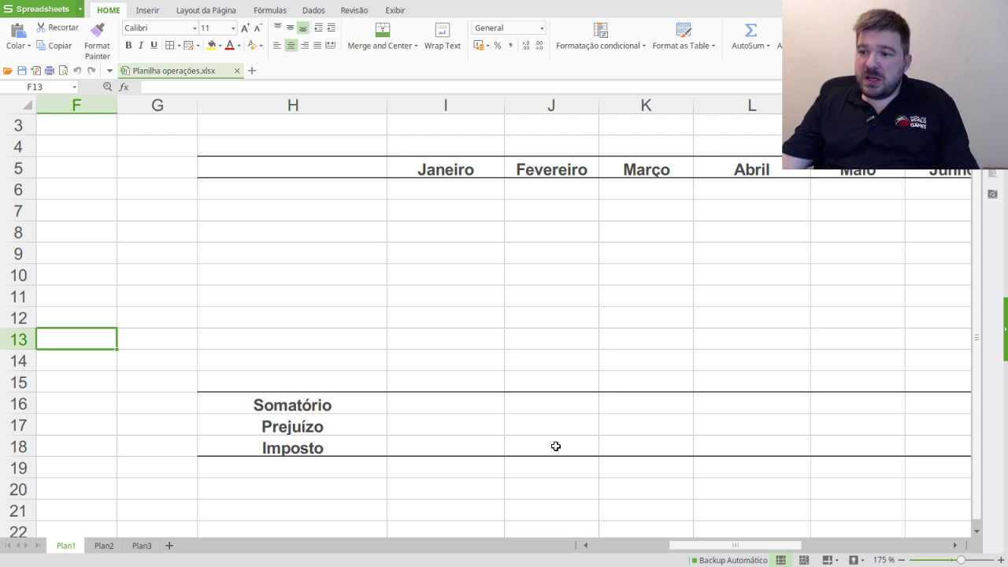
pyautogui.moveTo(709, 543); pyautogui.dragTo(617, 545)
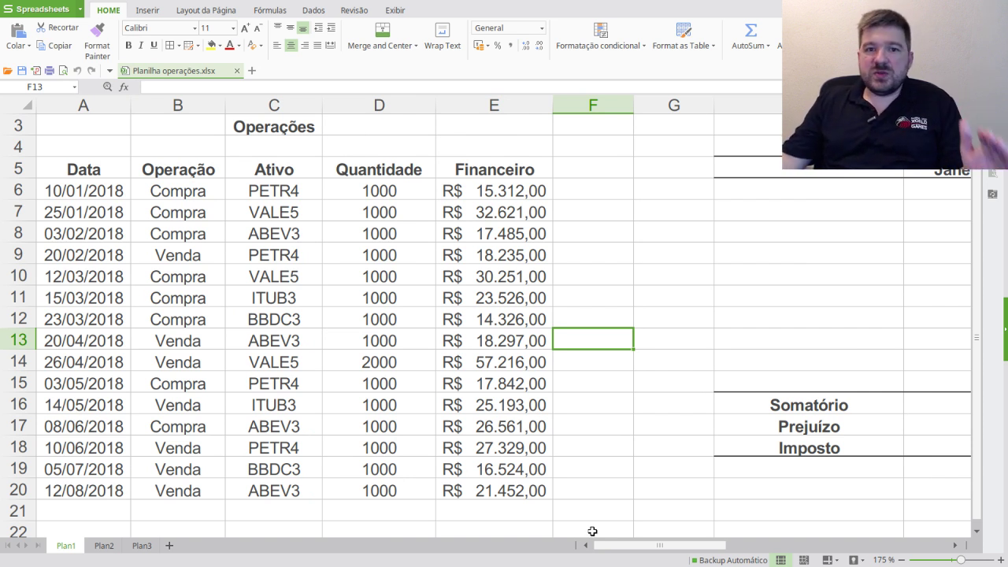
pyautogui.click(610, 373)
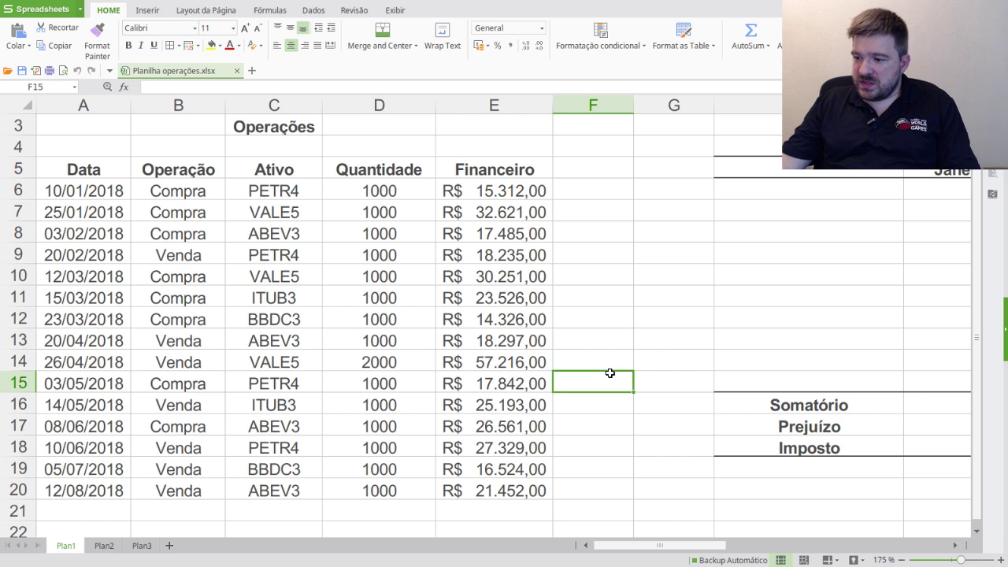
# - Review the January–February trades and copy the R$ 18.235,00 PETR4 sale amount from E9
pyautogui.moveTo(67, 190); pyautogui.dragTo(475, 193)
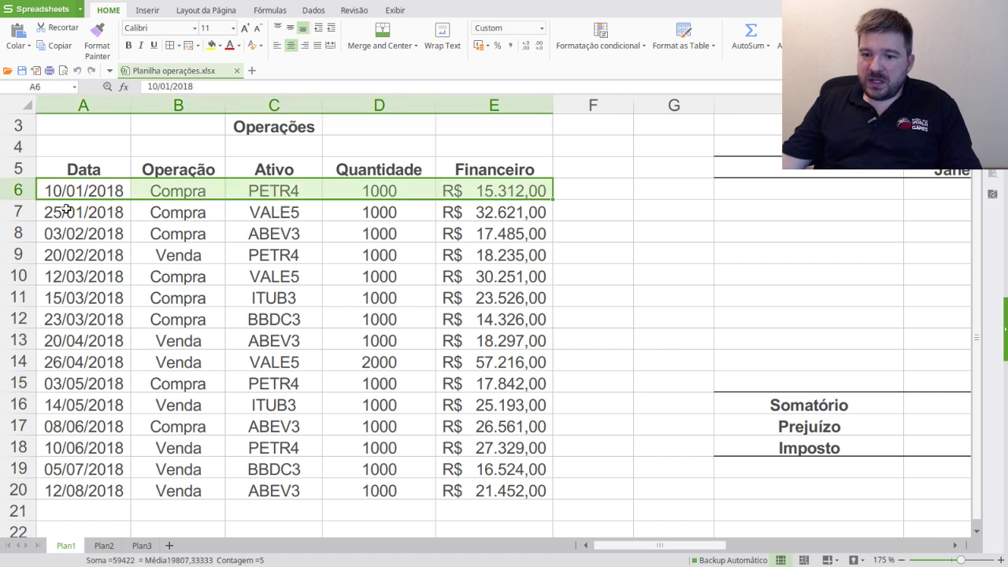
pyautogui.moveTo(71, 211); pyautogui.dragTo(488, 214)
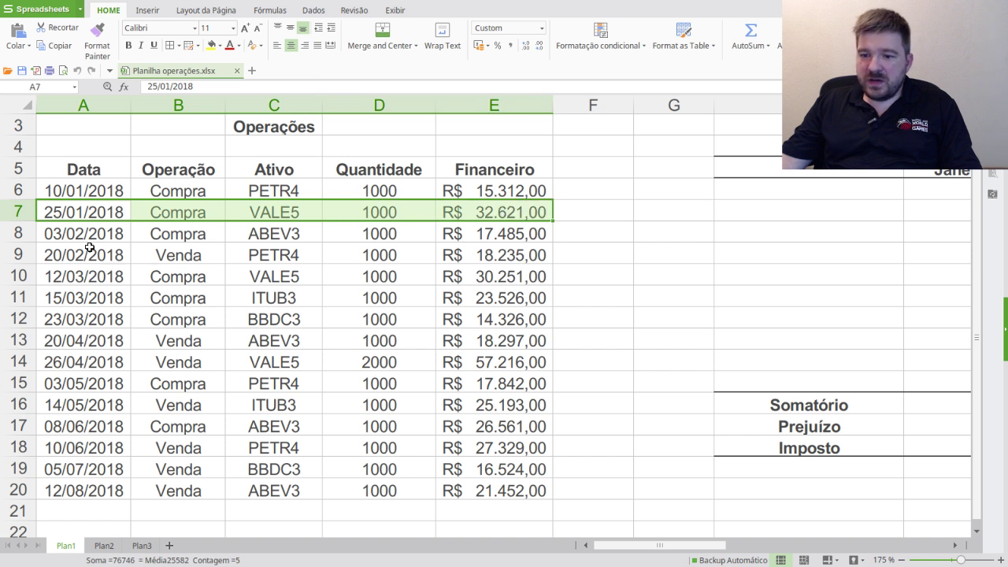
pyautogui.moveTo(73, 237); pyautogui.dragTo(469, 229)
pyautogui.moveTo(63, 255); pyautogui.dragTo(479, 258)
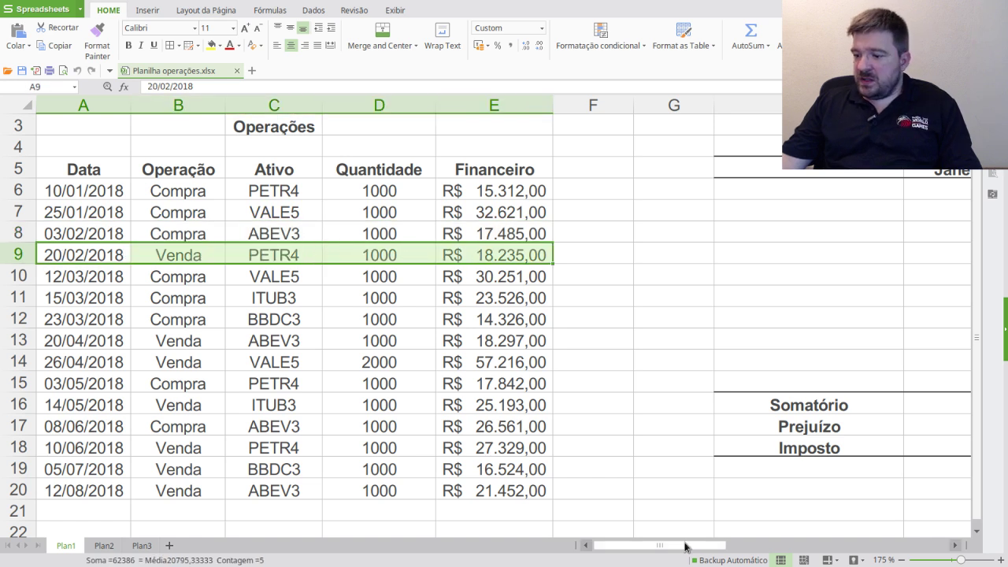
pyautogui.moveTo(686, 545); pyautogui.dragTo(637, 546)
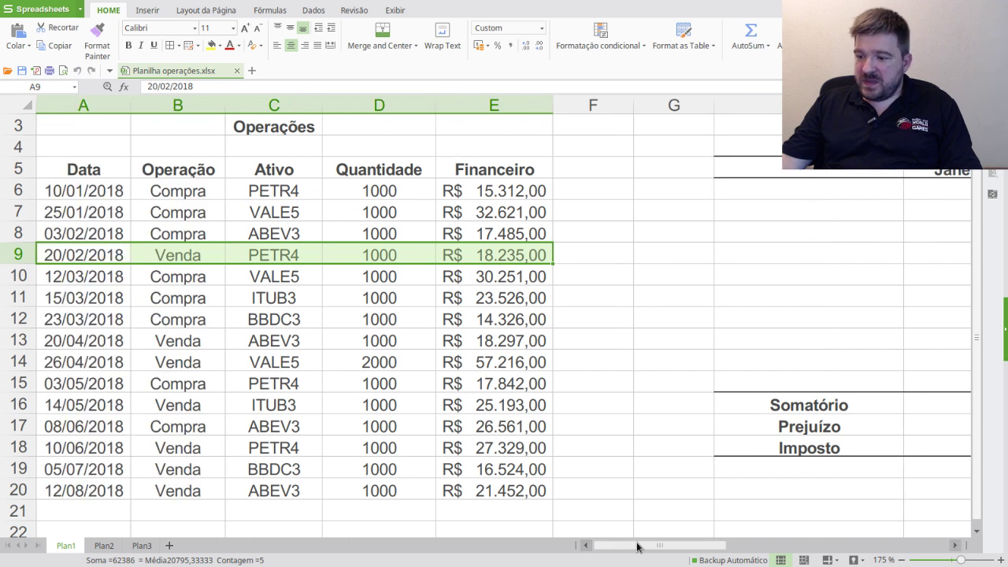
pyautogui.click(472, 255)
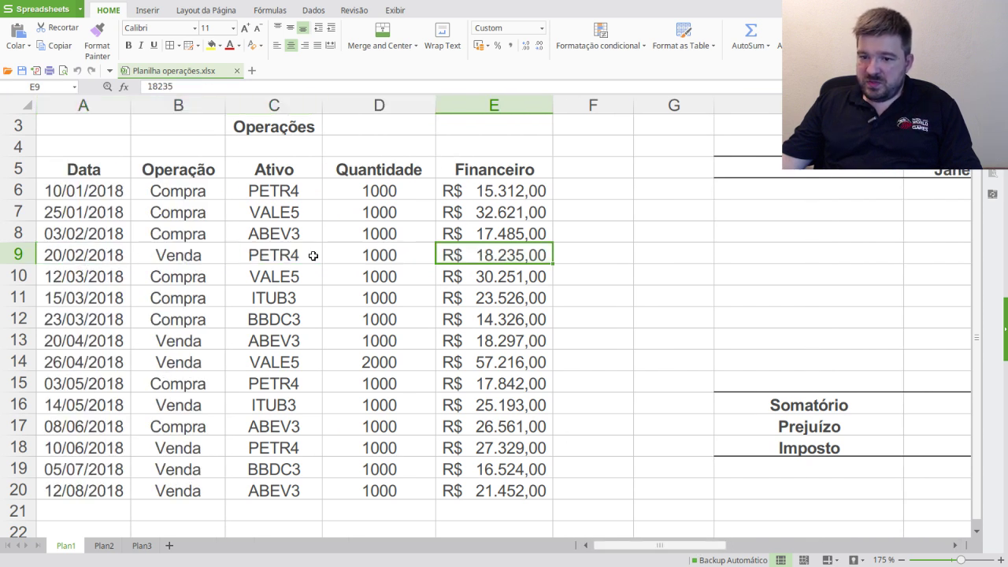
pyautogui.hotkey('ctrl', 'c')
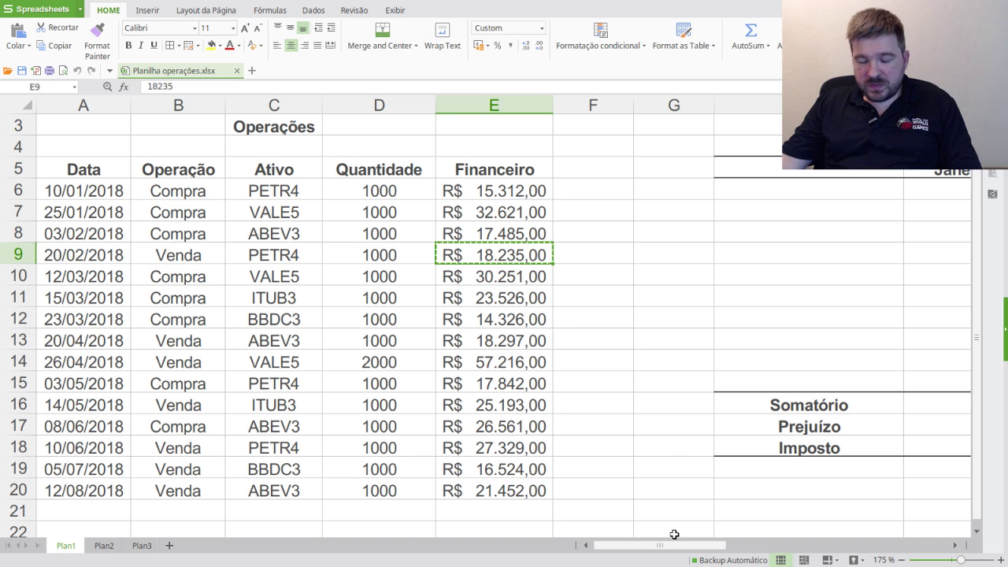
pyautogui.moveTo(674, 549); pyautogui.dragTo(740, 550)
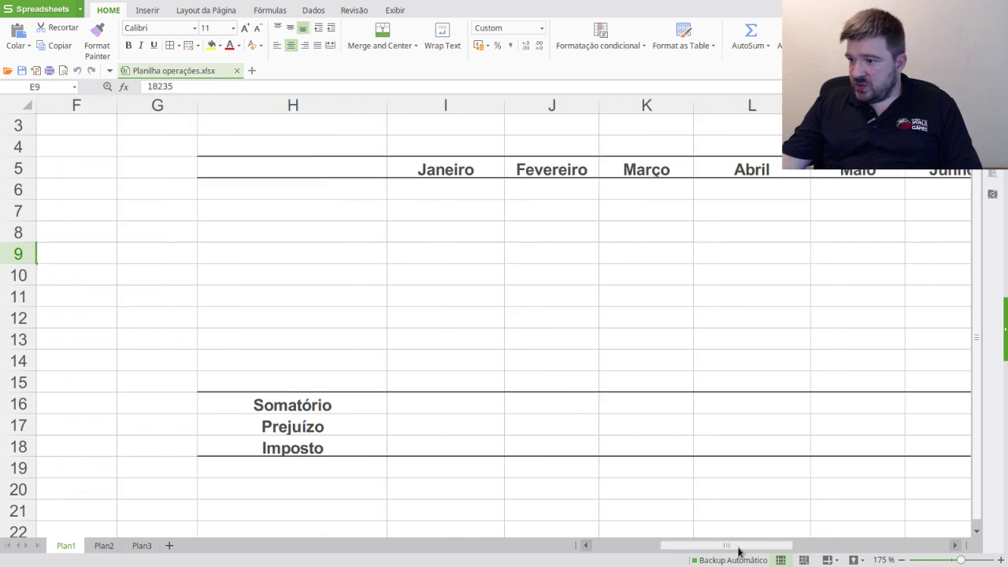
# - Paste 18.235,00 into Fevereiro's first cell J6 and autofit column J
pyautogui.click(544, 195)
pyautogui.hotkey('ctrl', 'v')
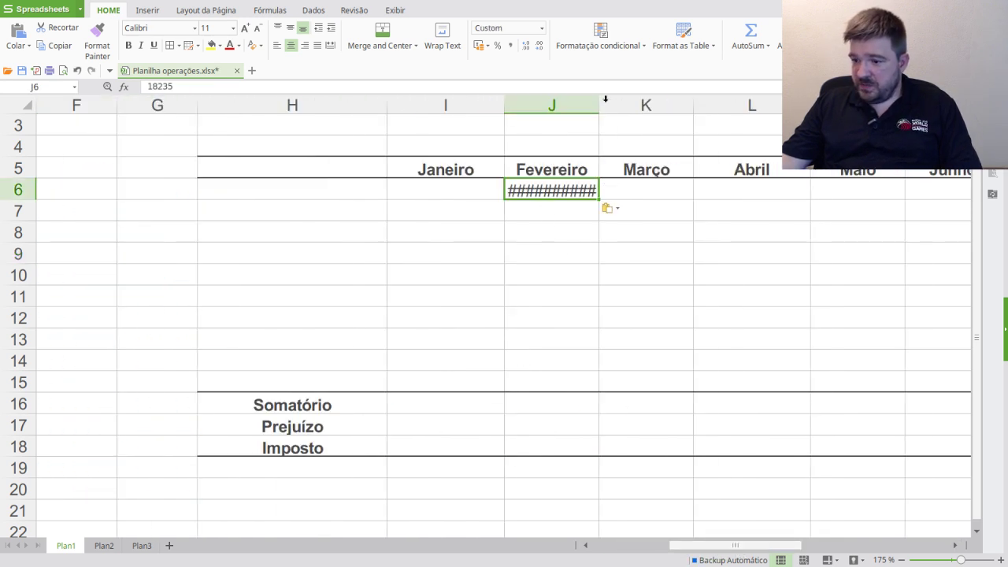
pyautogui.doubleClick(599, 105)
pyautogui.click(597, 250)
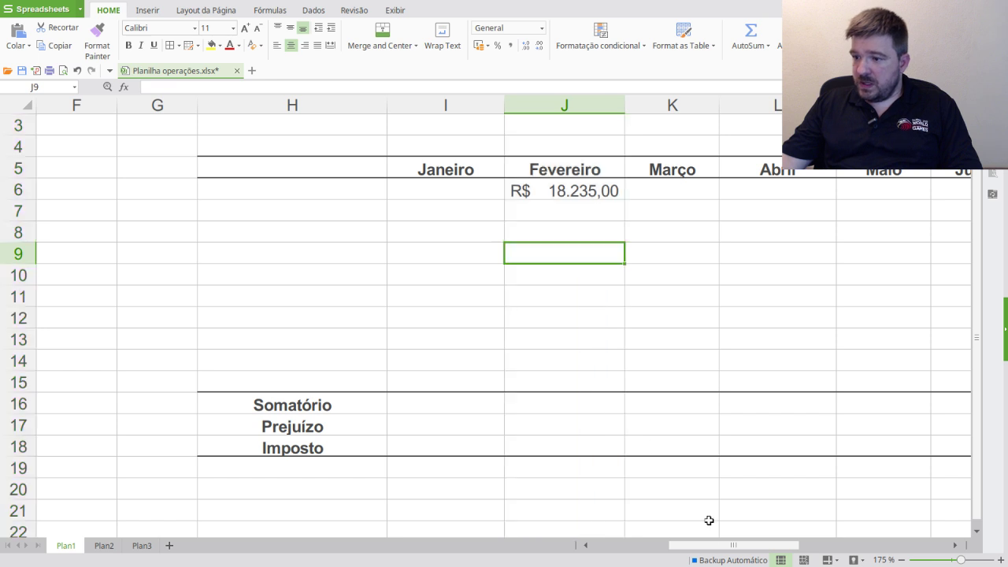
# - Colour the 20/02/2018 PETR4 sale row red
pyautogui.click(664, 545)
pyautogui.moveTo(519, 255); pyautogui.dragTo(50, 246)
pyautogui.click(229, 45)
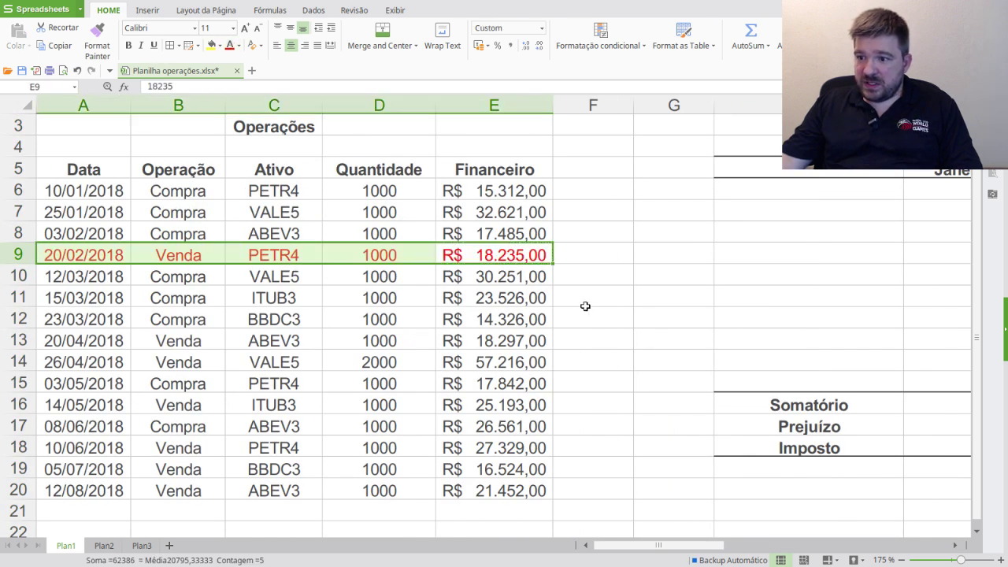
pyautogui.click(585, 271)
# - Copy the 10/01/2018 purchase amount 15.312,00 into J7 below the sale
pyautogui.moveTo(75, 193); pyautogui.dragTo(469, 192)
pyautogui.click(482, 191)
pyautogui.hotkey('ctrl', 'c')
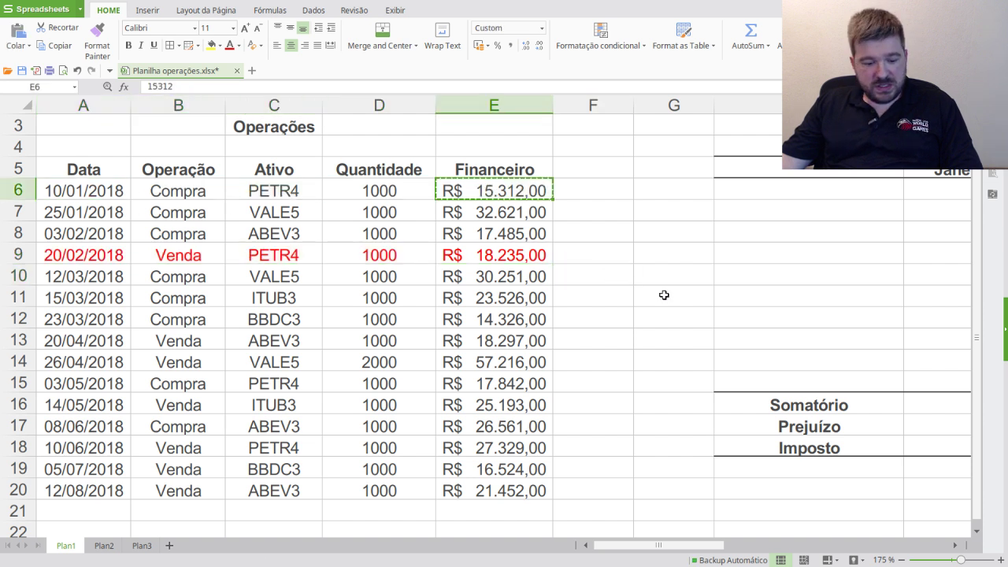
pyautogui.moveTo(725, 547); pyautogui.dragTo(776, 547)
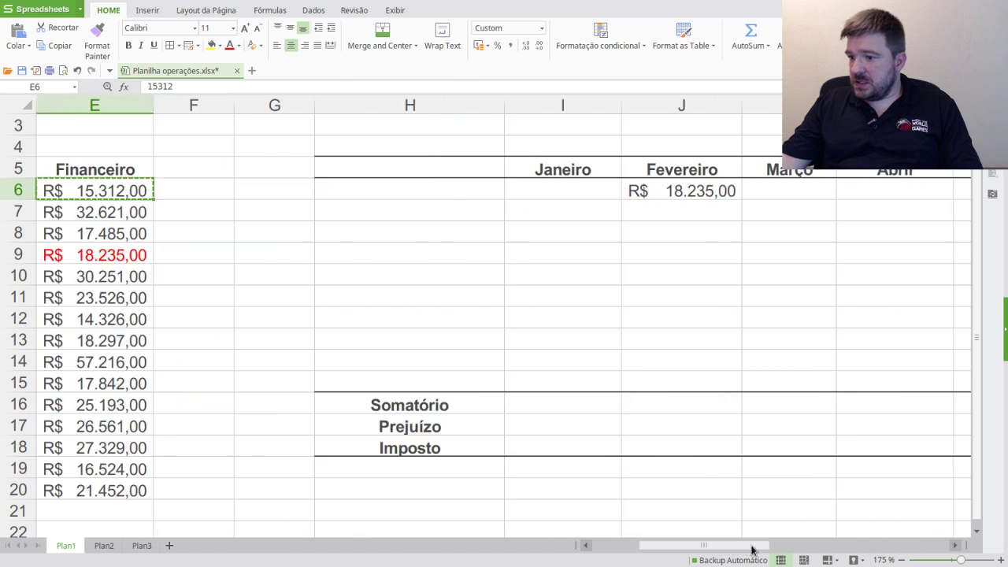
pyautogui.click(669, 214)
pyautogui.hotkey('ctrl', 'v')
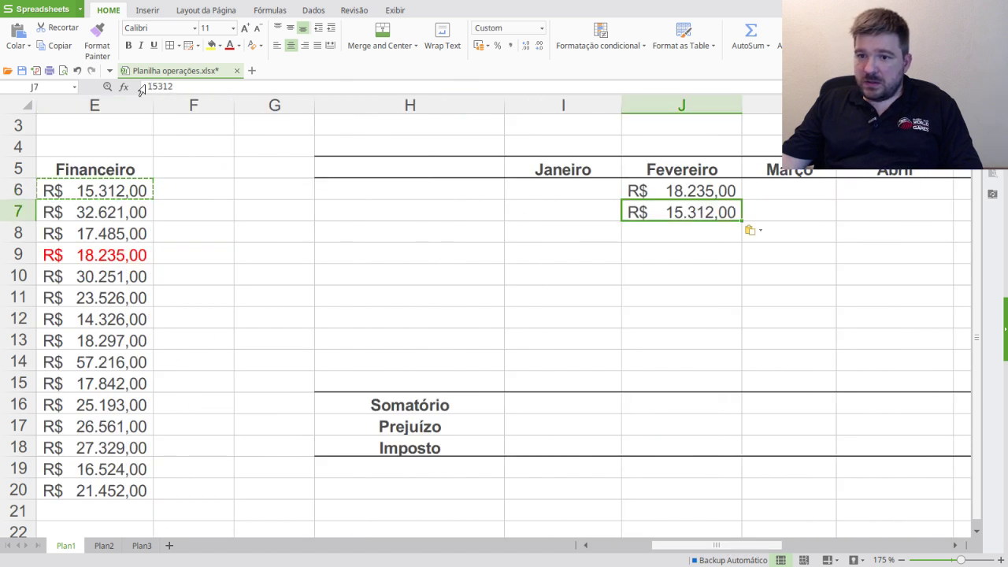
# - Make J7 a negative -15.312,00 and colour it red
pyautogui.click(158, 86)
pyautogui.write('-')
pyautogui.press('Return')
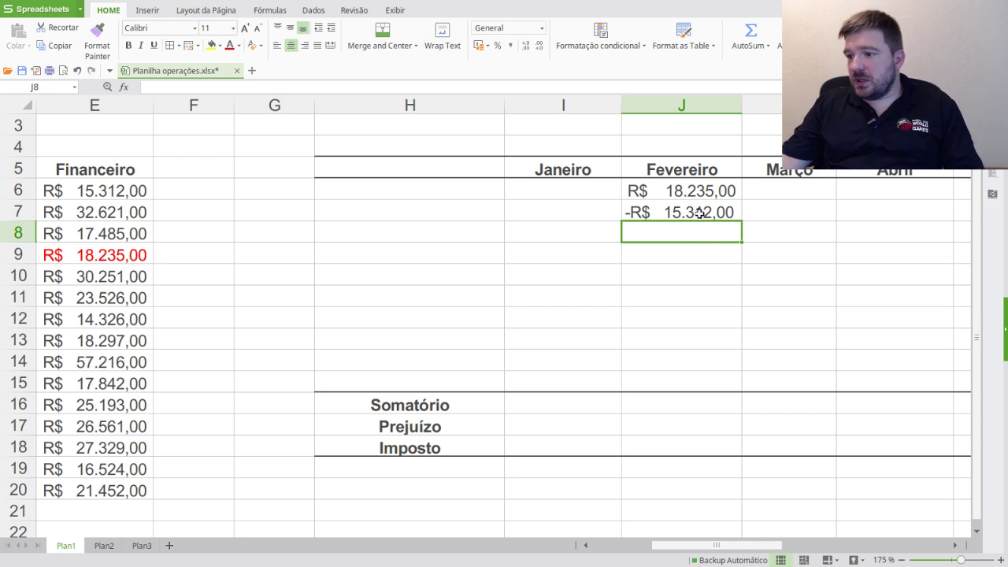
pyautogui.press('Up')
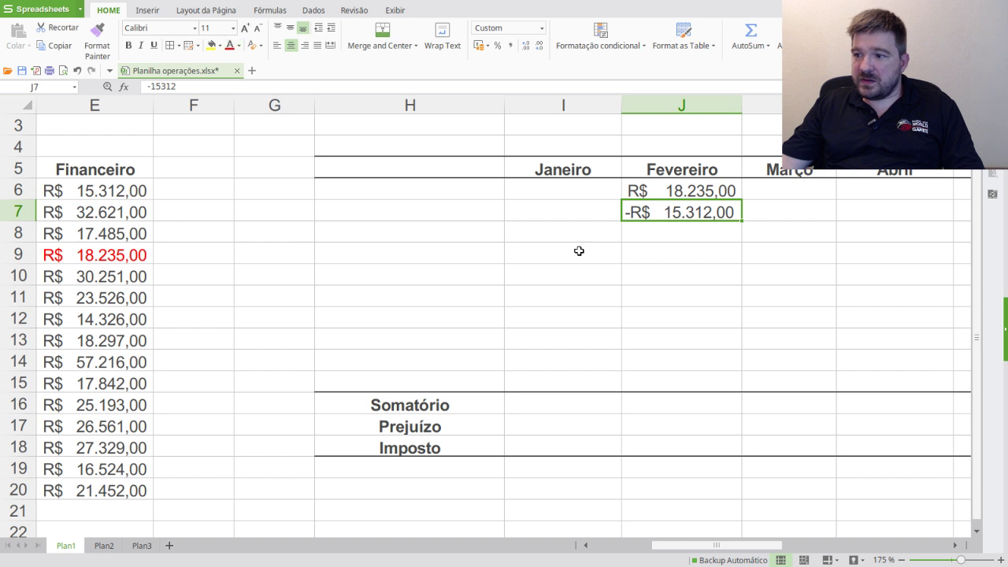
pyautogui.click(230, 45)
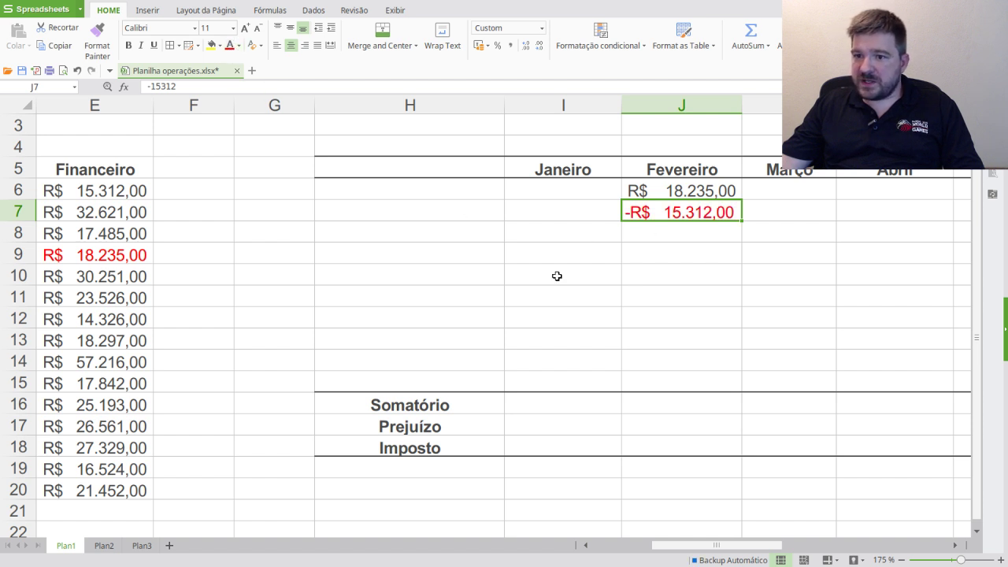
pyautogui.click(558, 276)
pyautogui.moveTo(653, 549); pyautogui.dragTo(574, 548)
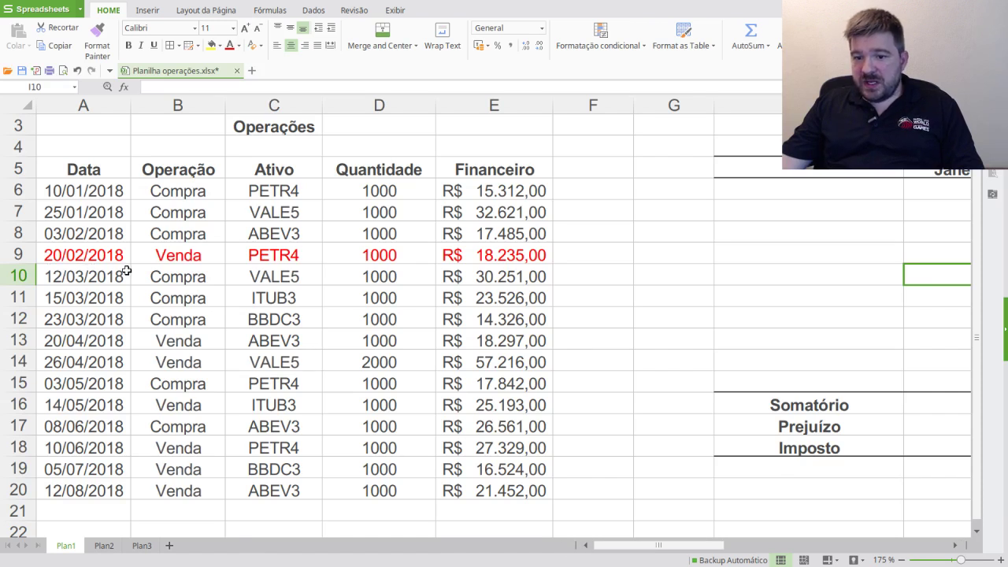
pyautogui.moveTo(80, 201); pyautogui.dragTo(504, 192)
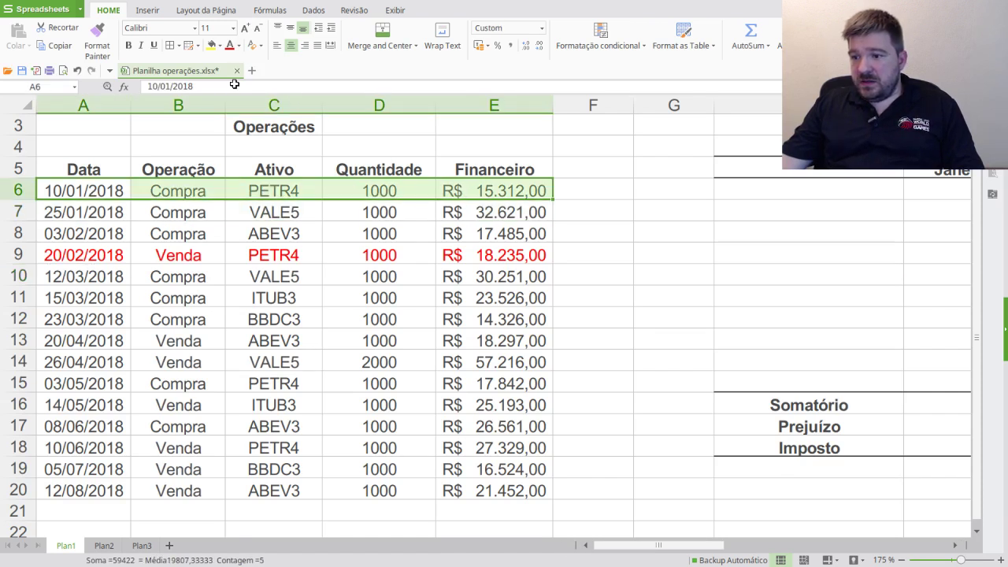
pyautogui.click(230, 45)
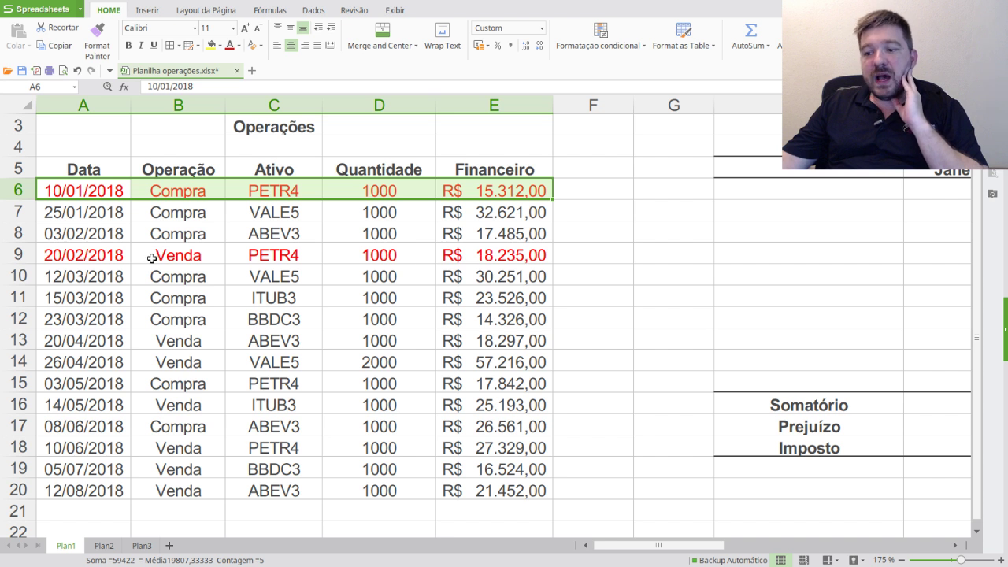
pyautogui.click(91, 263)
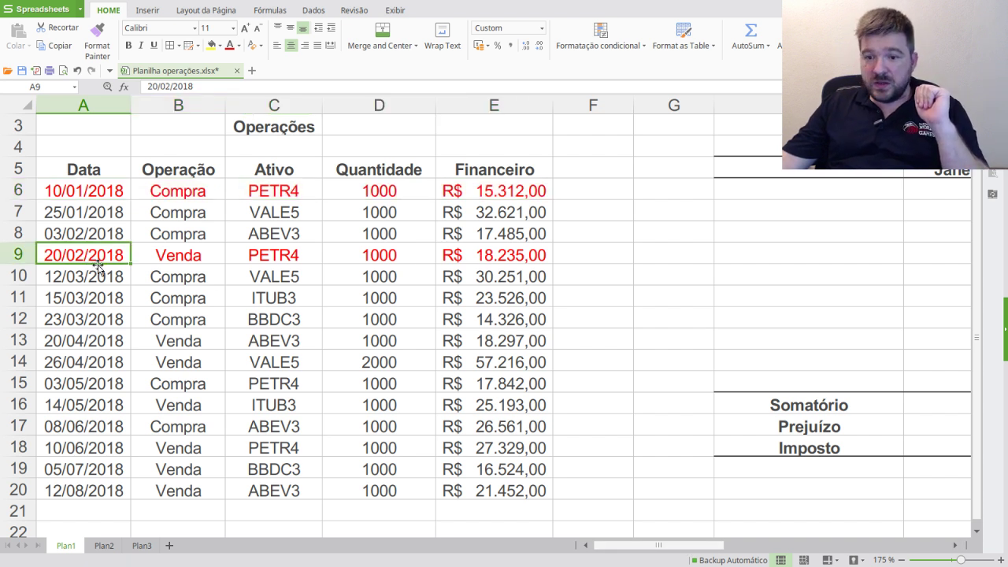
pyautogui.moveTo(654, 545); pyautogui.dragTo(716, 541)
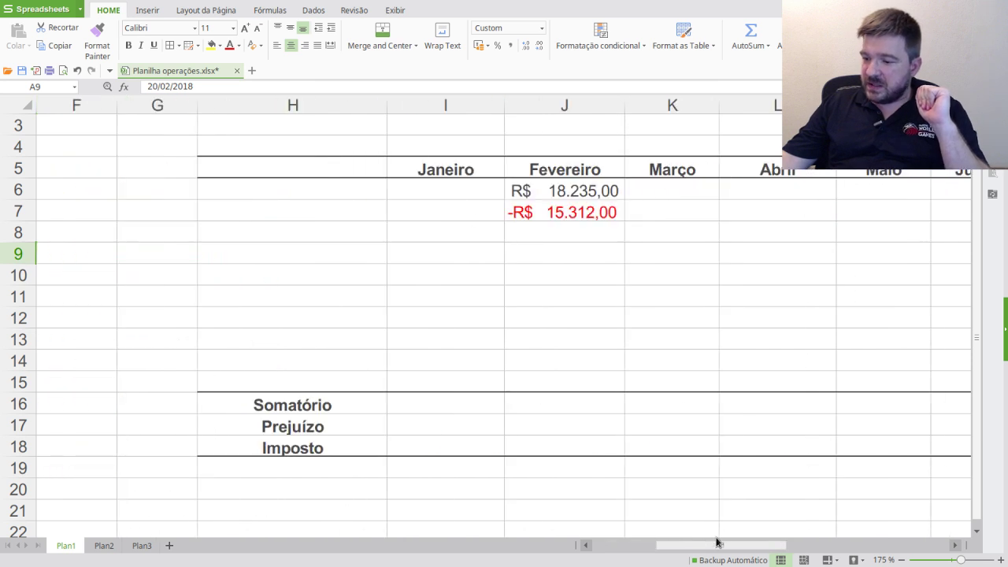
pyautogui.click(564, 189)
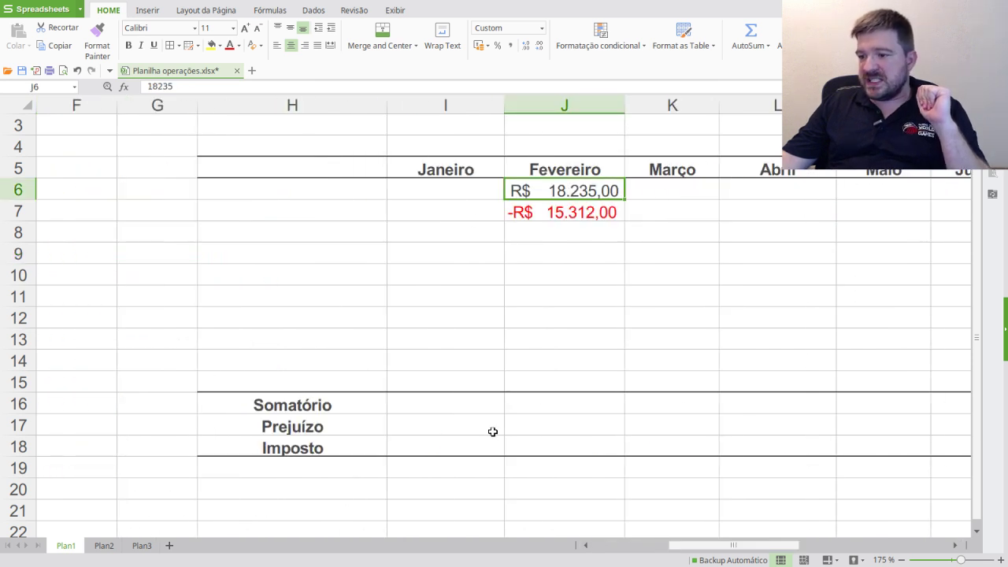
pyautogui.click(551, 212)
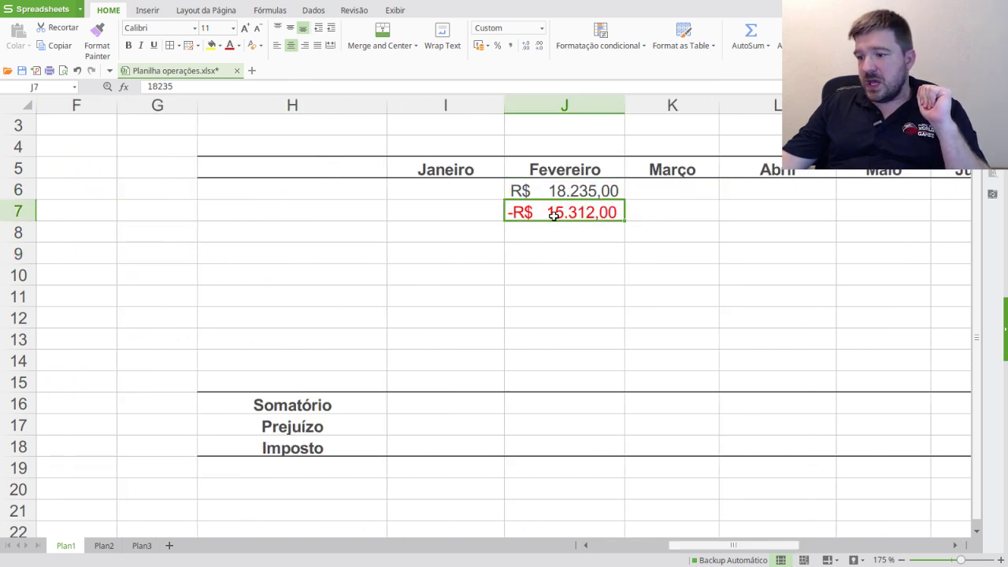
pyautogui.click(564, 404)
# - Enter =SUM(J6:J15) in February's Somatório cell J16
pyautogui.write('=')
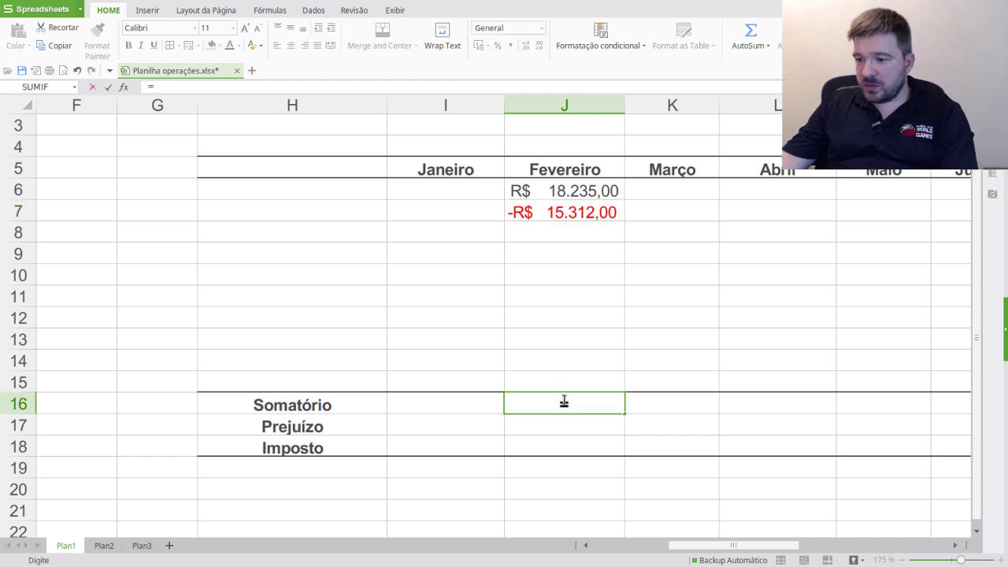
pyautogui.write('sum')
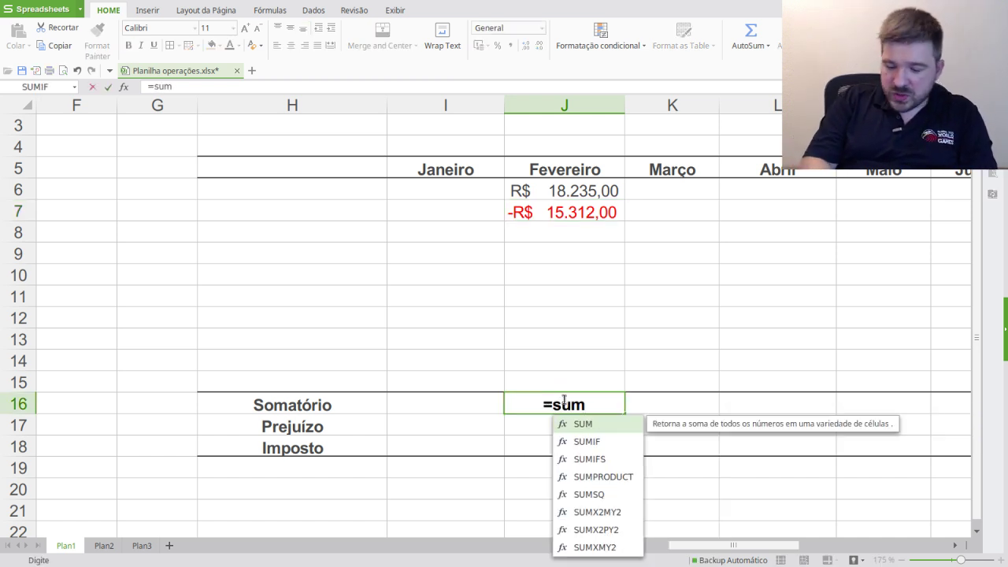
pyautogui.write('(')
pyautogui.click(572, 197)
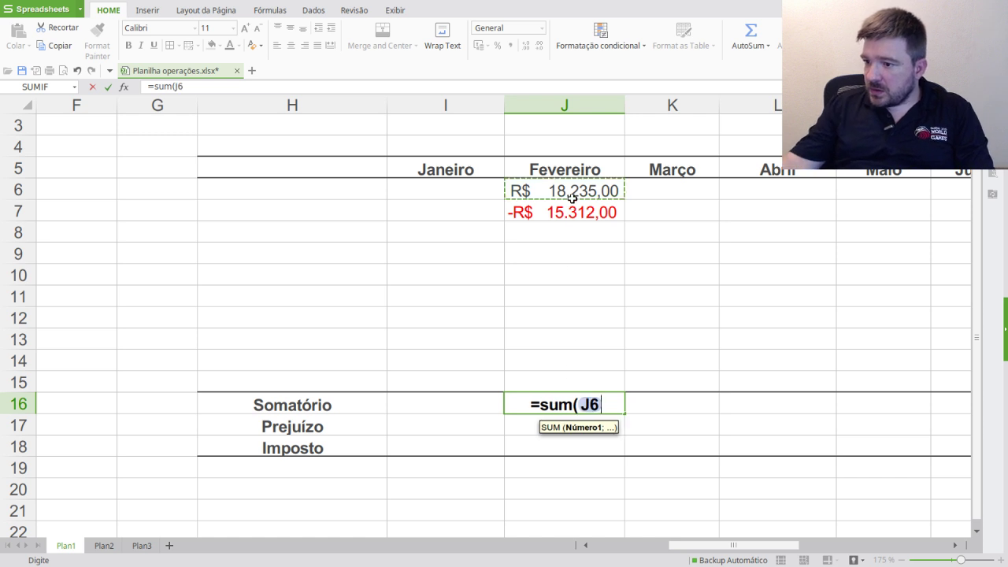
pyautogui.write(':')
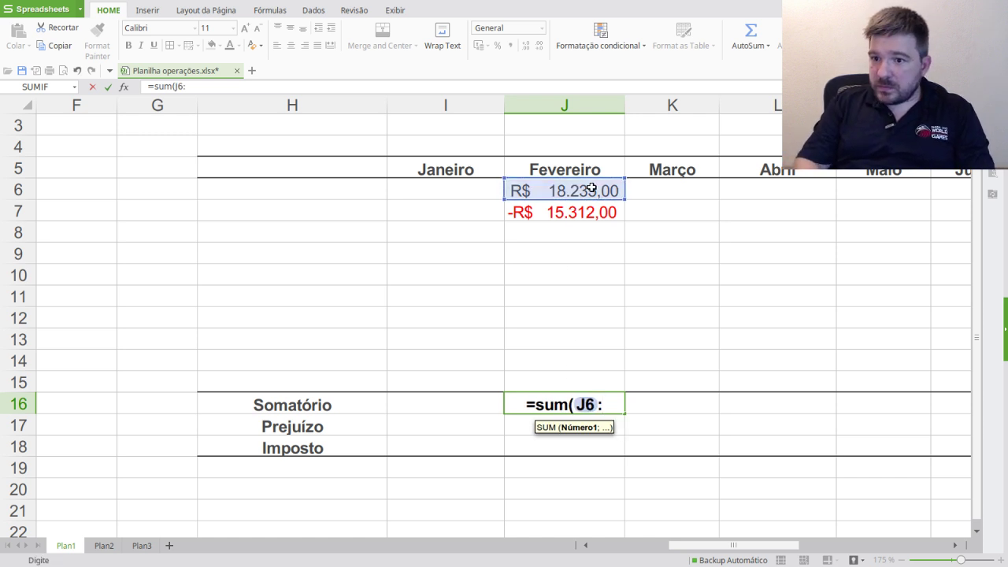
pyautogui.click(543, 380)
pyautogui.write(')')
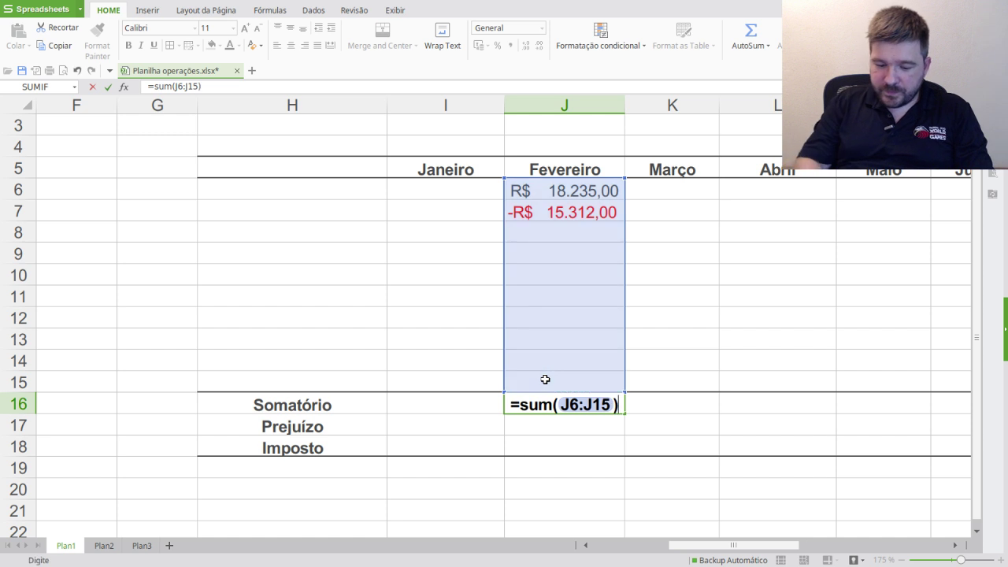
pyautogui.press('Return')
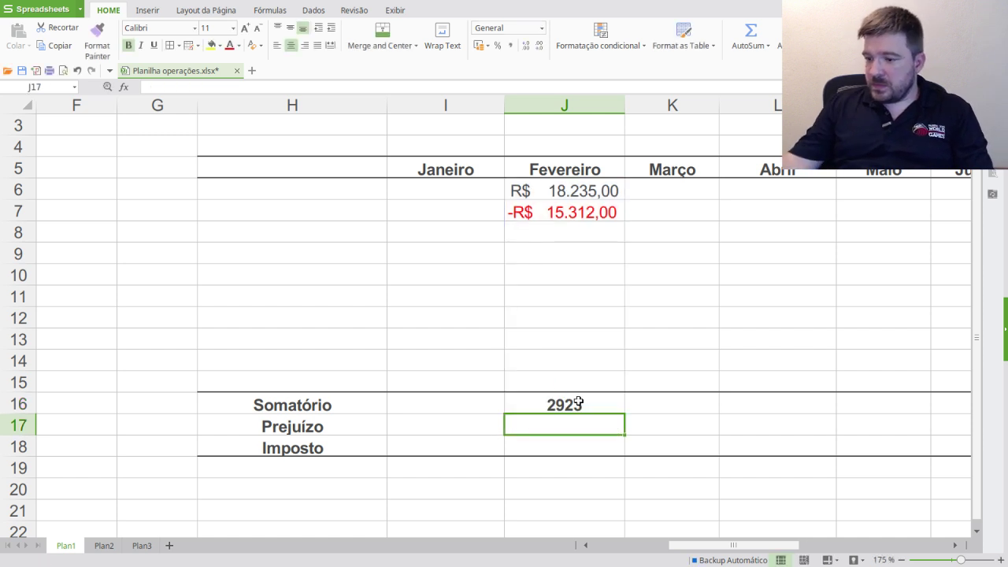
pyautogui.click(580, 403)
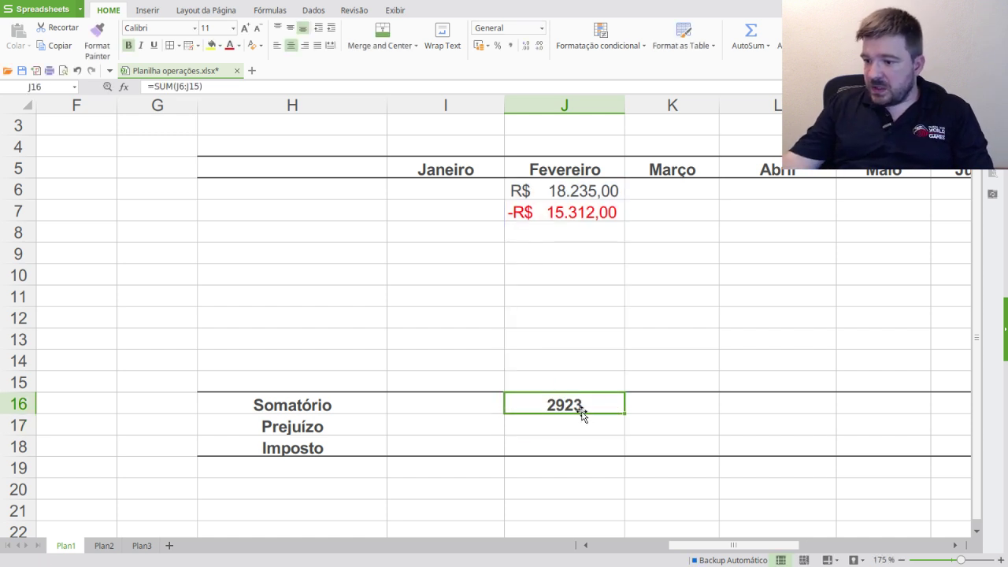
# - Format J16 as Moeda currency, keeping the £ symbol
pyautogui.click(479, 45)
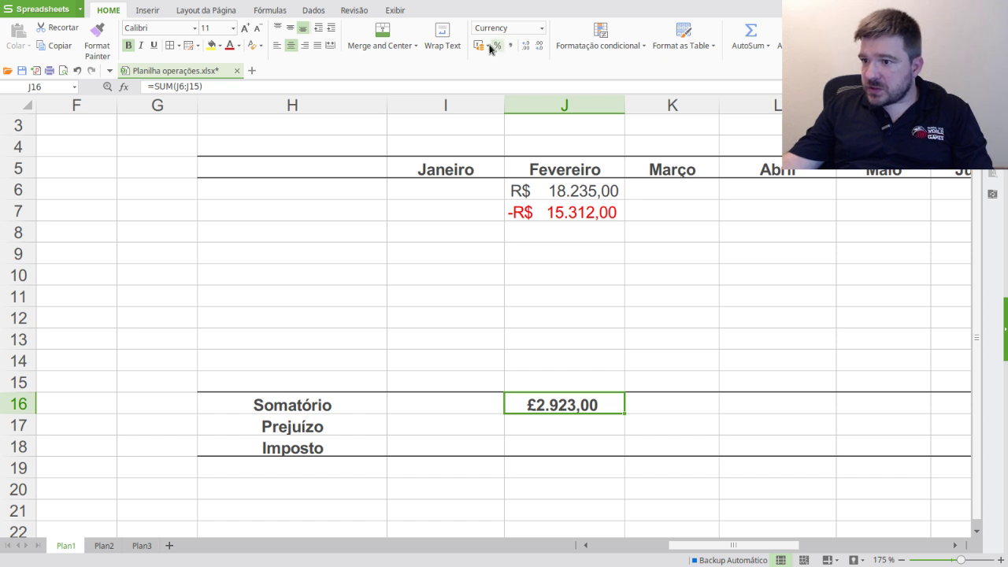
pyautogui.click(487, 46)
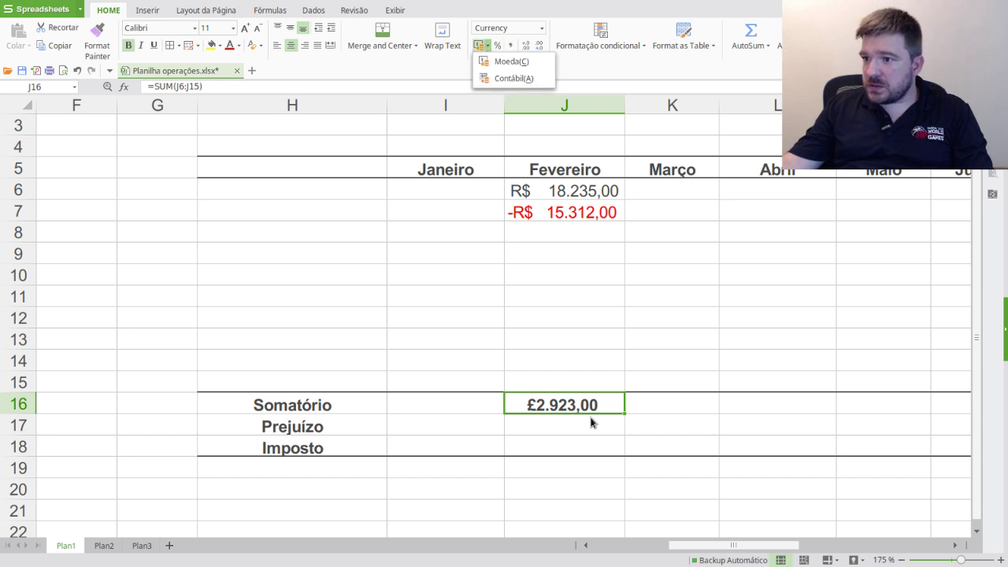
pyautogui.click(569, 406)
pyautogui.rightClick(569, 405)
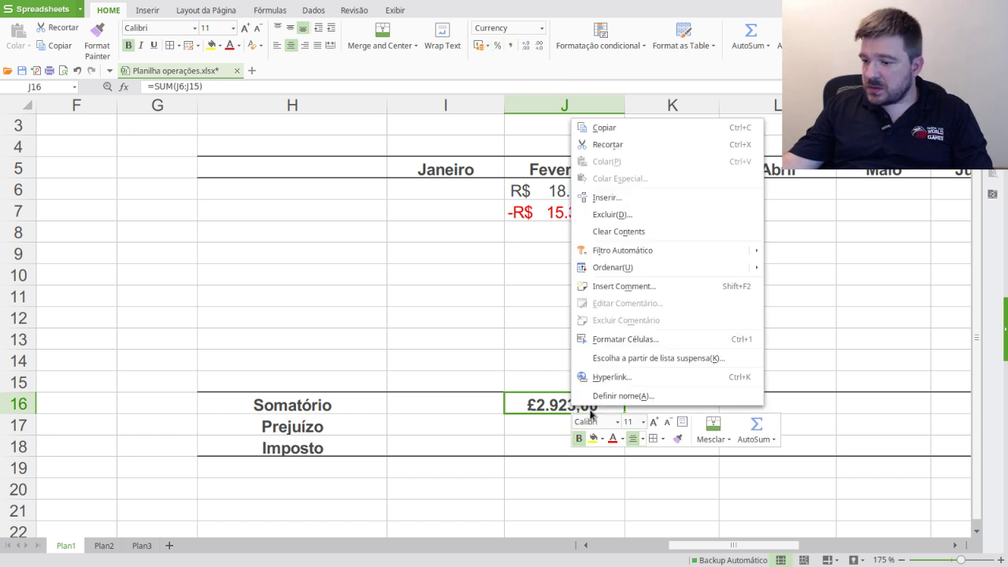
pyautogui.click(632, 340)
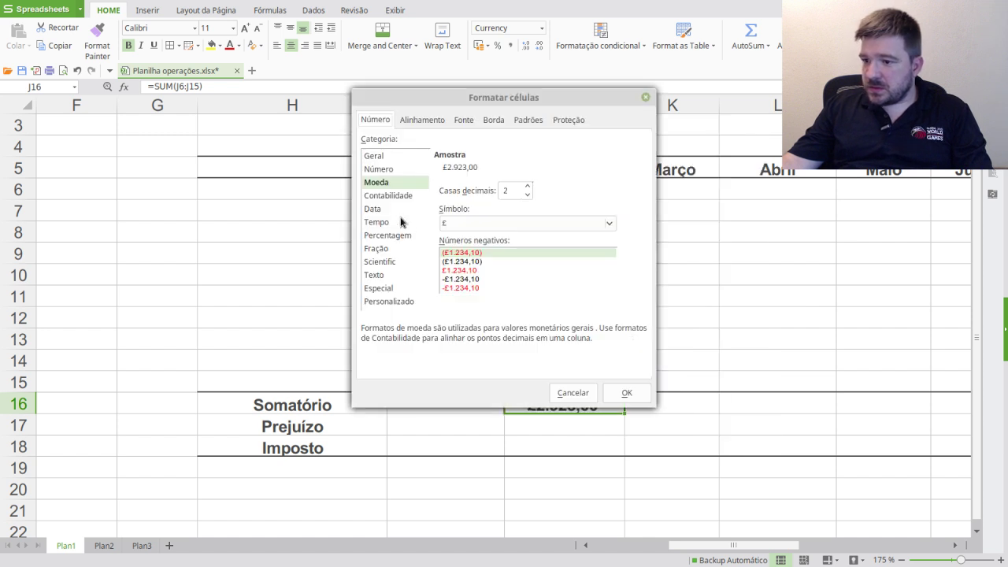
pyautogui.click(611, 223)
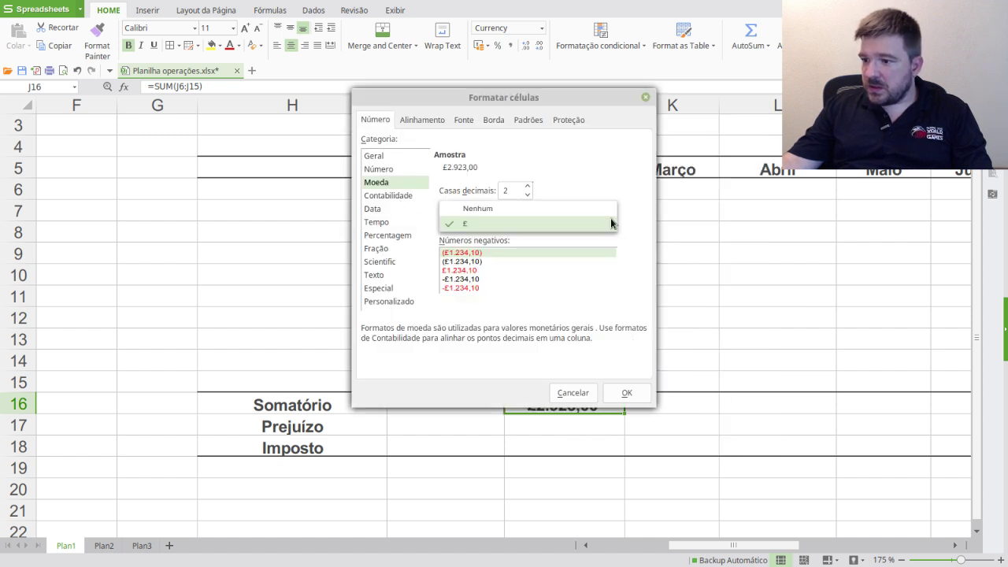
pyautogui.click(568, 157)
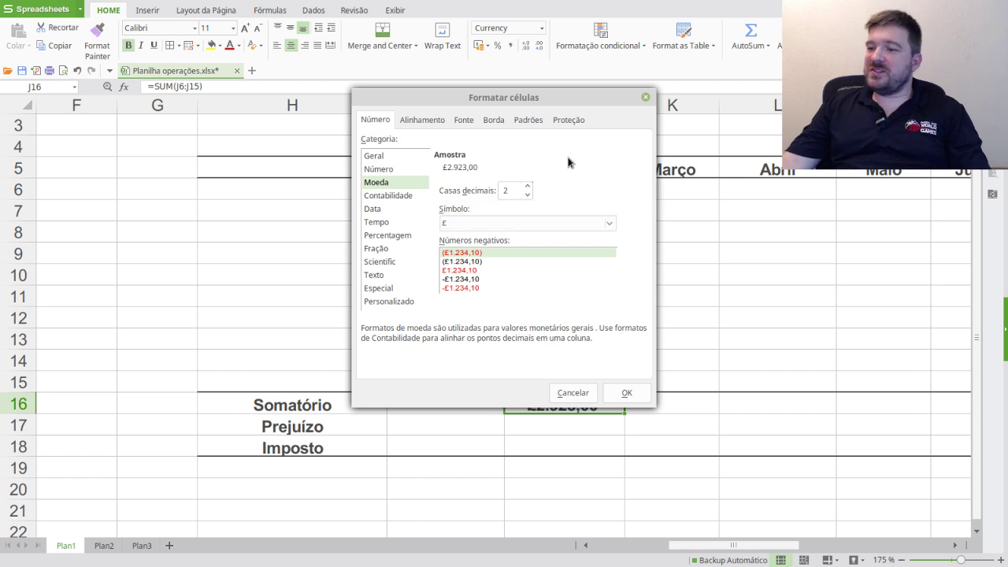
pyautogui.click(626, 392)
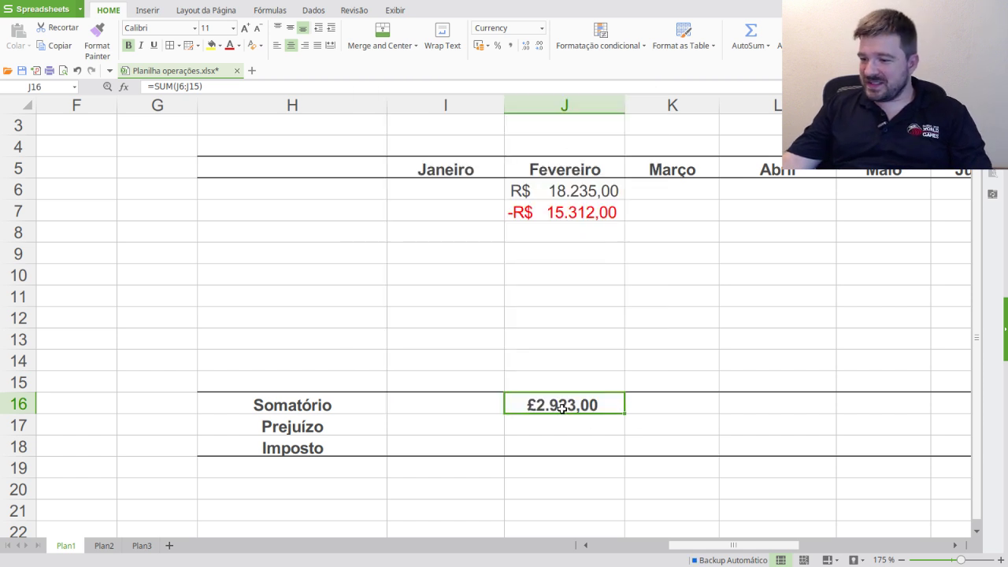
# - Copy the February value from J6 and paste it into J16
pyautogui.click(533, 425)
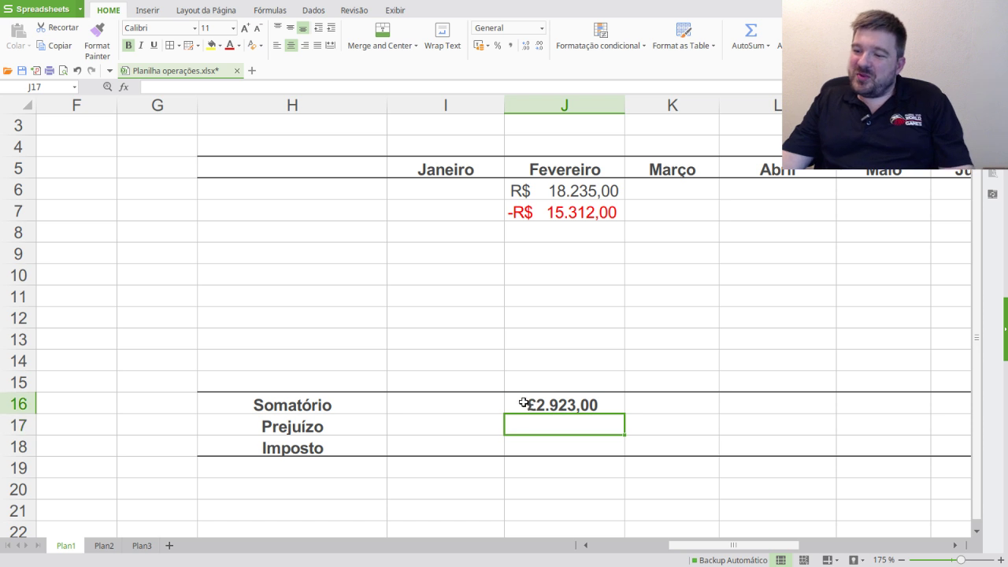
pyautogui.click(542, 403)
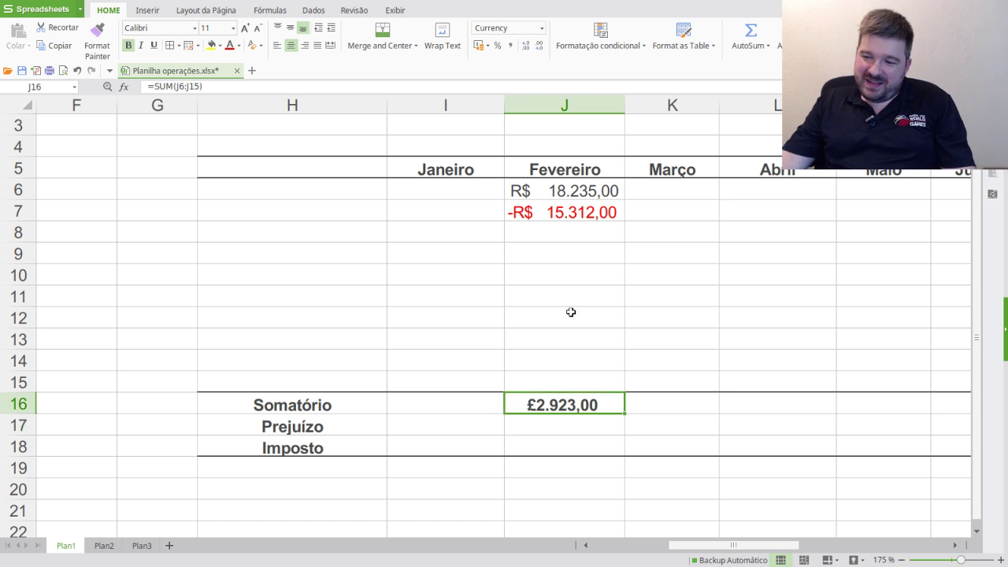
pyautogui.click(583, 206)
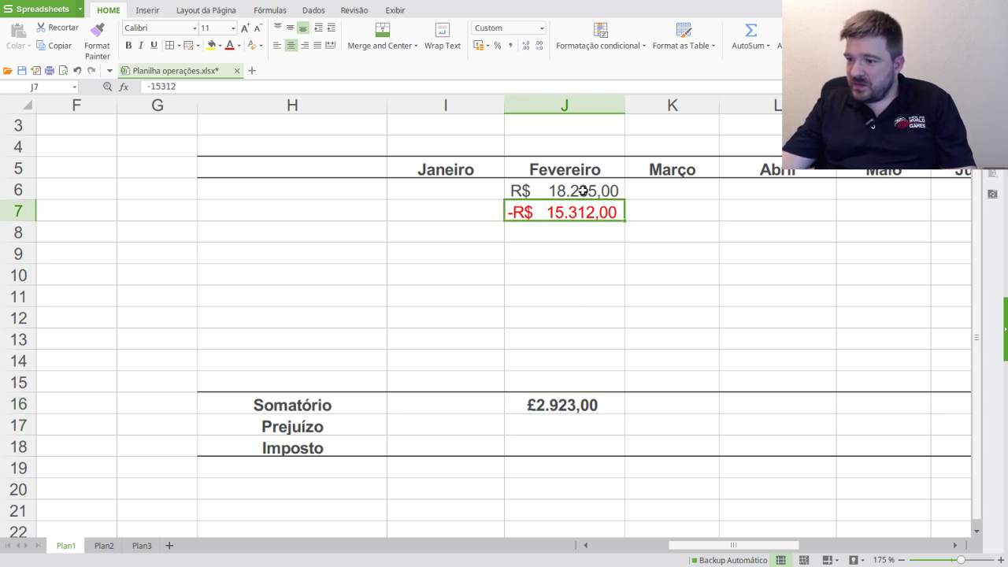
pyautogui.click(583, 189)
pyautogui.hotkey('ctrl', 'c')
pyautogui.click(549, 408)
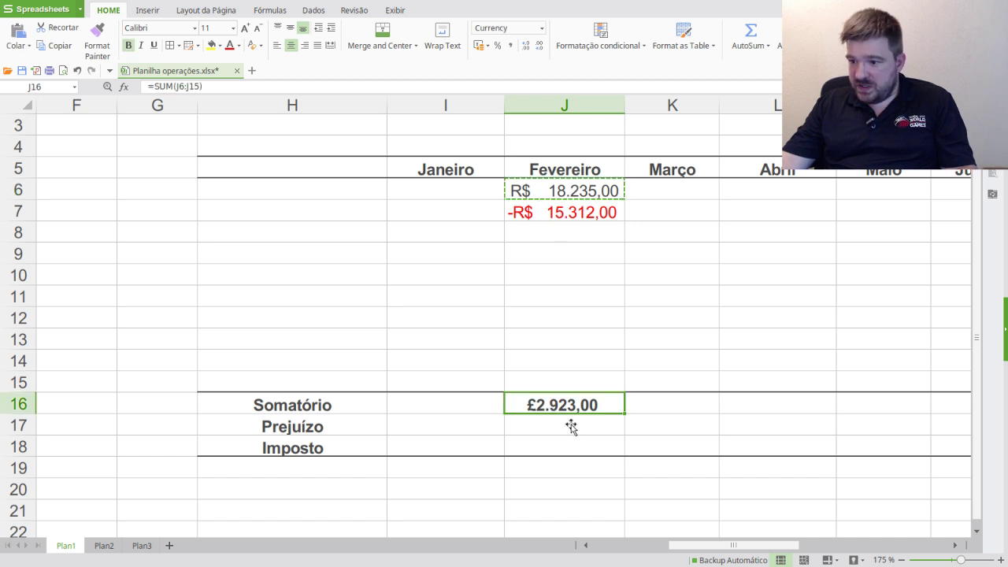
pyautogui.hotkey('ctrl', 'v')
# - Fill the pasted value down and across rows 16–18, then delete the stray copies
pyautogui.moveTo(621, 413); pyautogui.dragTo(629, 457)
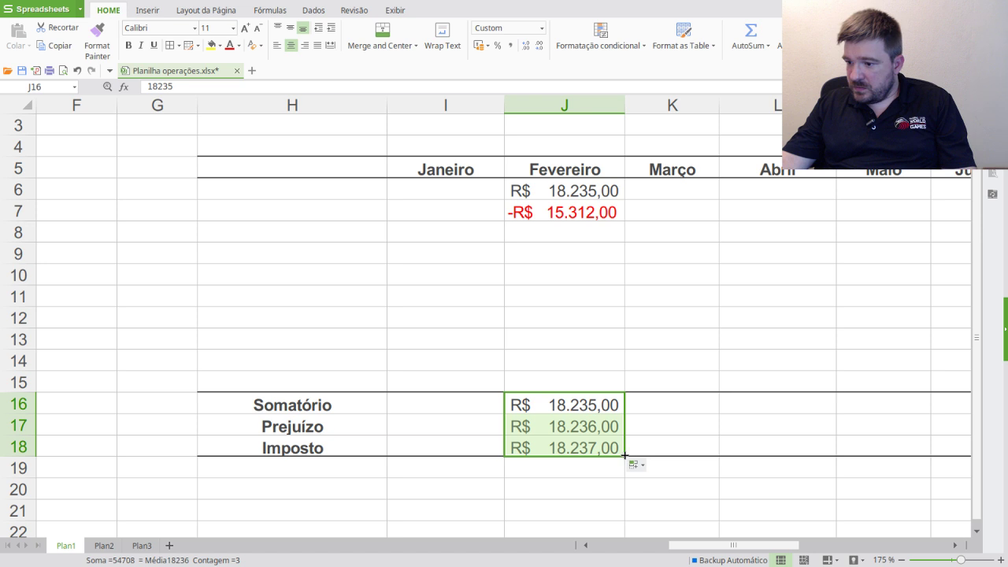
pyautogui.moveTo(773, 453); pyautogui.dragTo(198, 442)
pyautogui.moveTo(843, 544); pyautogui.dragTo(703, 542)
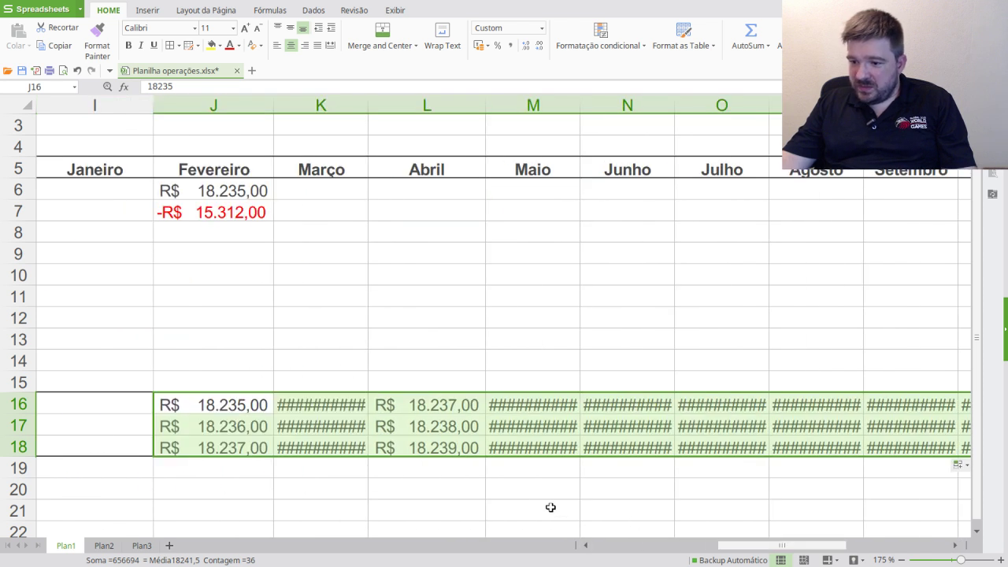
pyautogui.press('Delete')
# - Enter =SUM(J6:J7) in J16 so it shows R$ 2.923,00
pyautogui.click(212, 403)
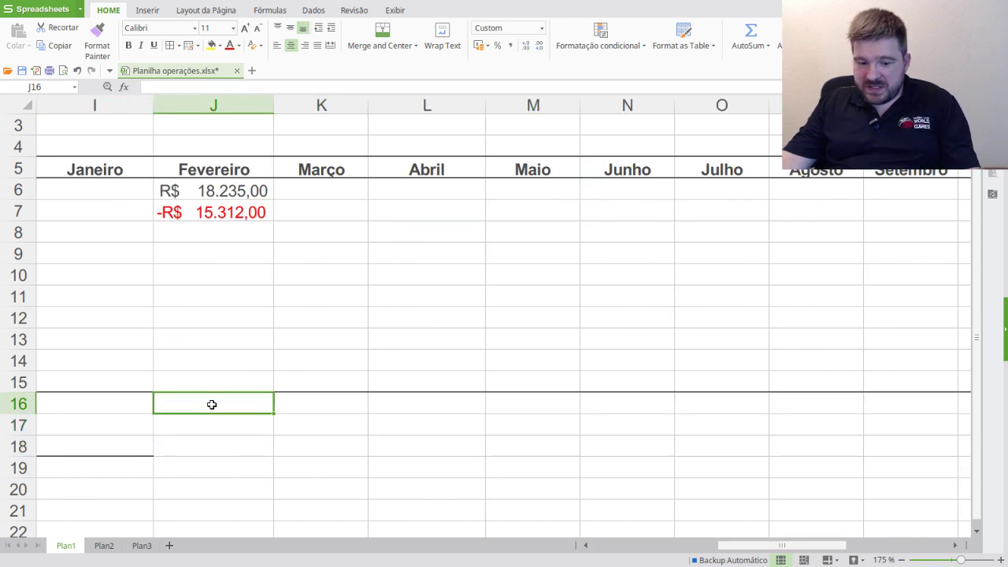
pyautogui.write('=sum(')
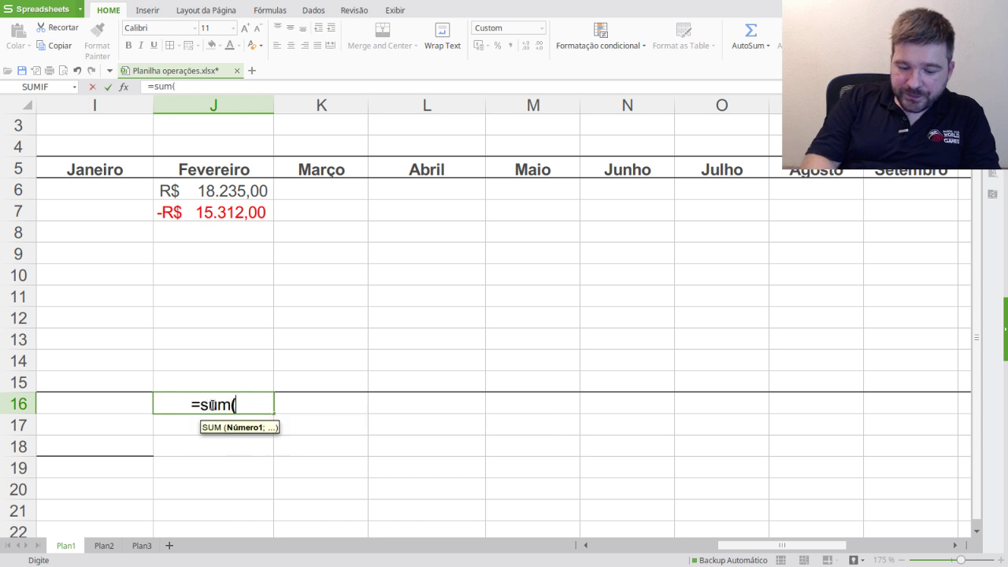
pyautogui.click(248, 191)
pyautogui.write(':')
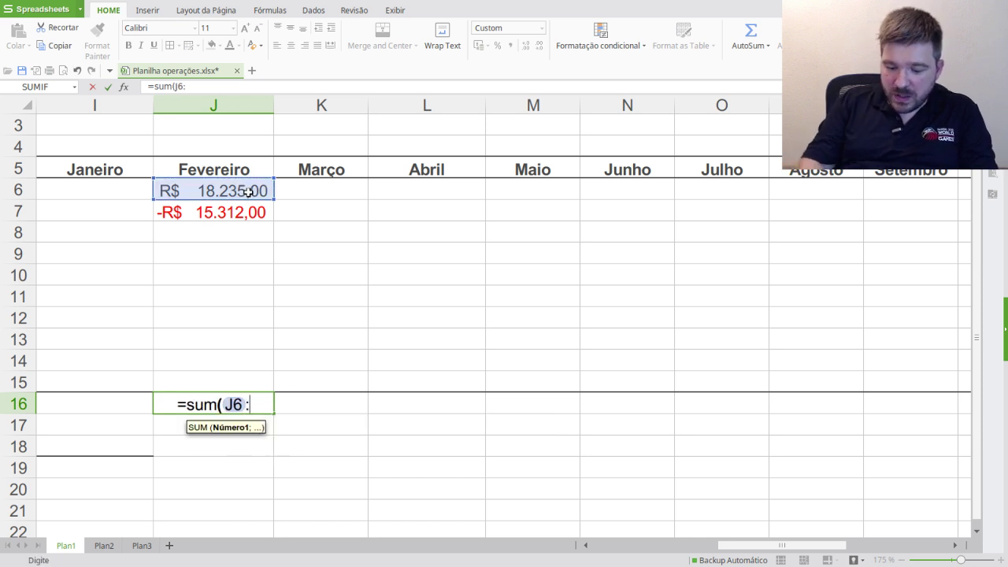
pyautogui.click(252, 212)
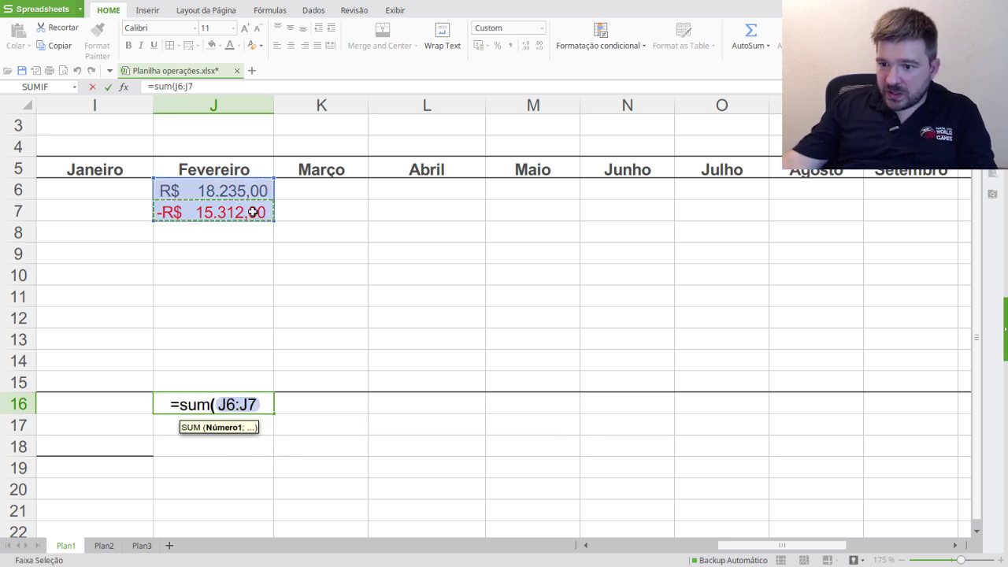
pyautogui.write(')')
pyautogui.press('Return')
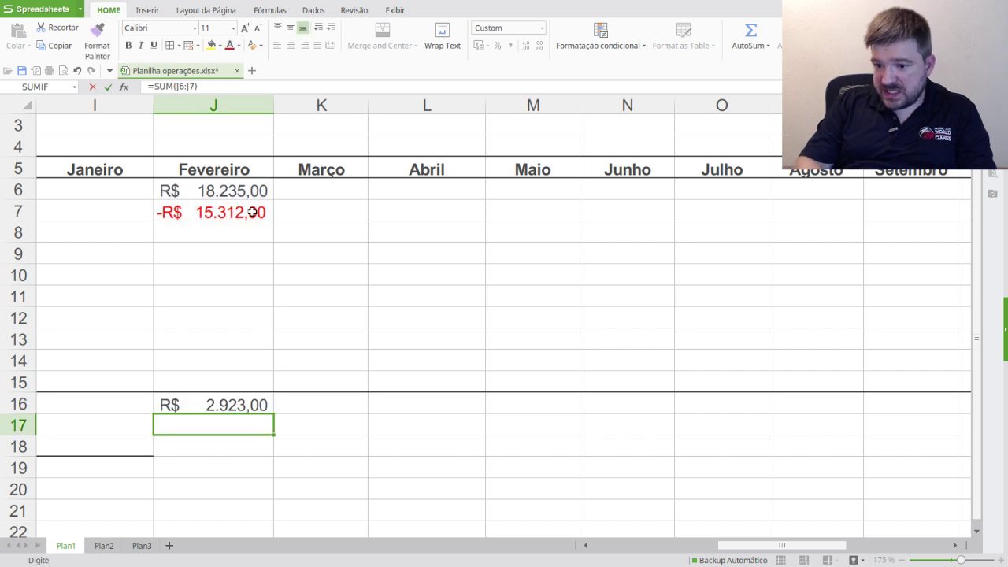
pyautogui.click(221, 400)
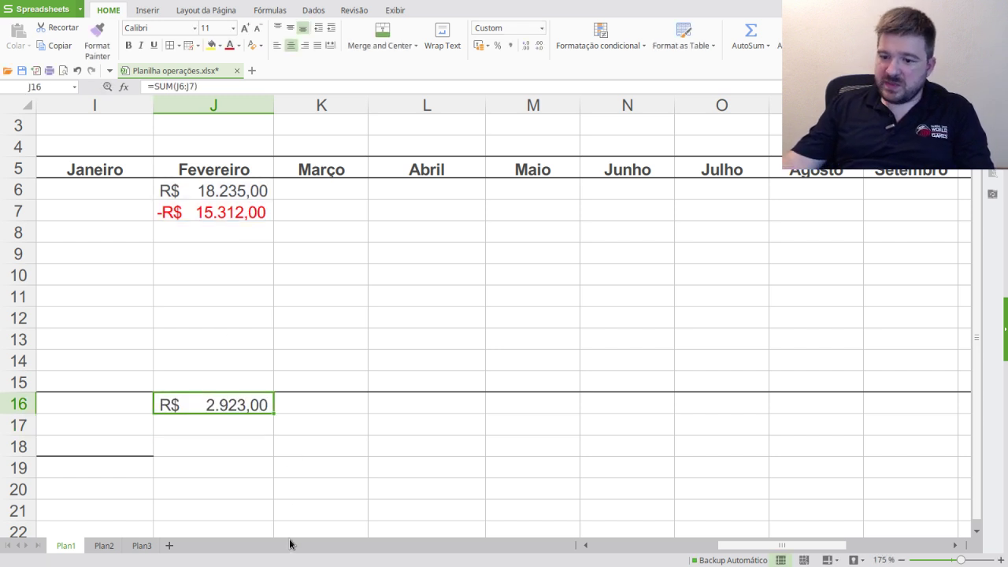
# - Apply a thick bottom border to the Prejuízo and Imposto rows across all months
pyautogui.moveTo(197, 448); pyautogui.dragTo(837, 425)
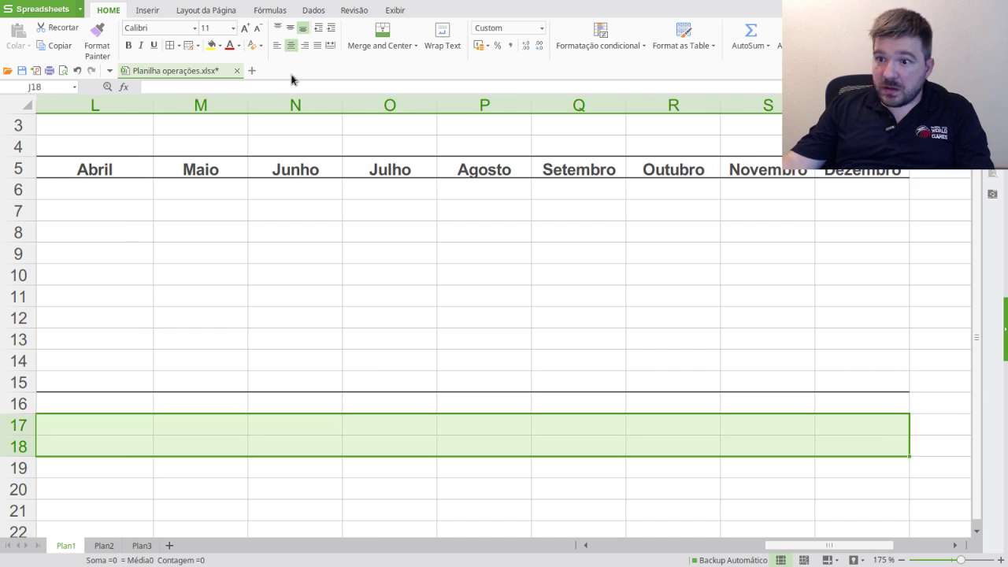
pyautogui.click(179, 45)
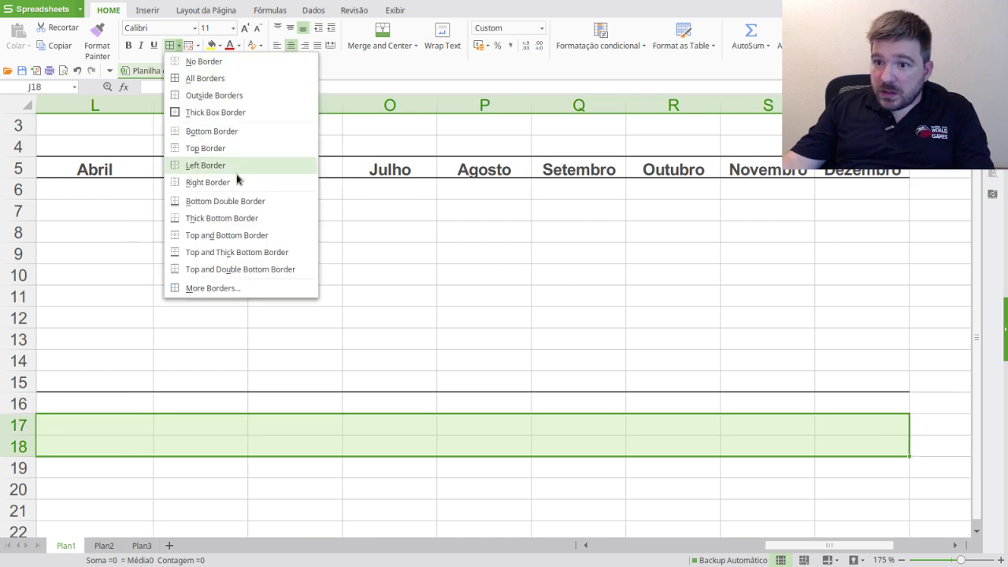
pyautogui.click(237, 219)
pyautogui.click(349, 449)
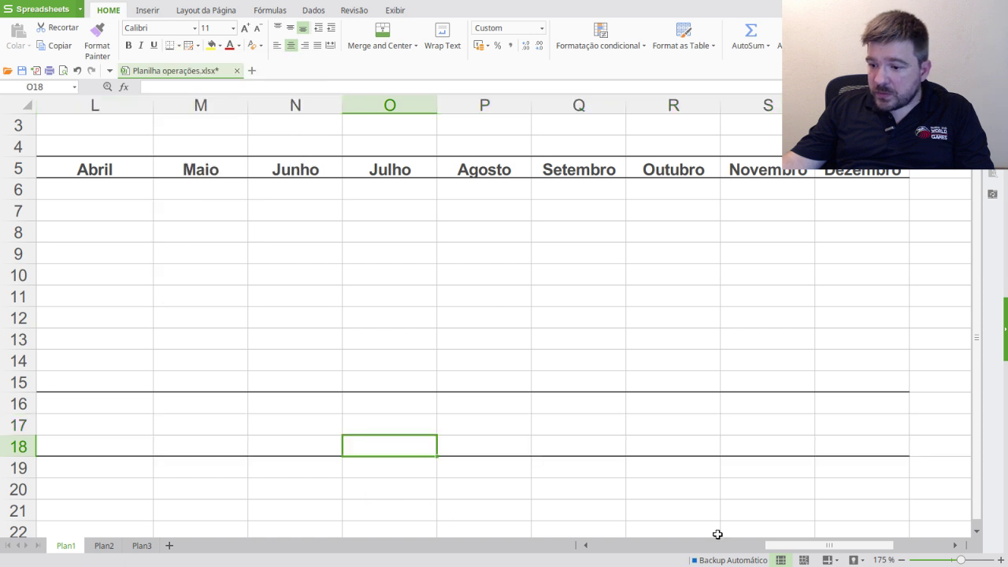
pyautogui.moveTo(814, 545); pyautogui.dragTo(724, 555)
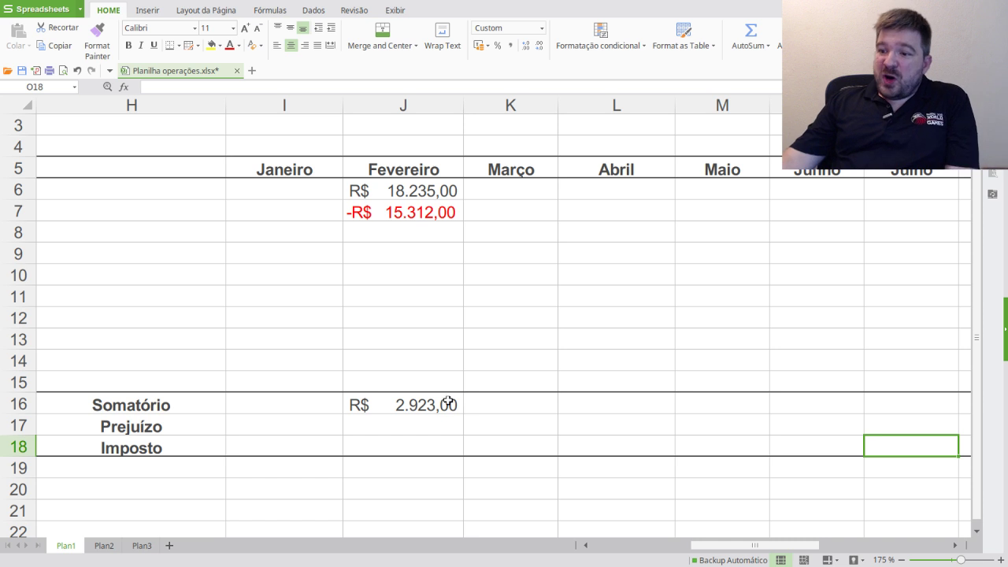
# - Check the Somatório and Prejuízo cells, then begin entering 0,15* in Imposto cell J18
pyautogui.click(423, 405)
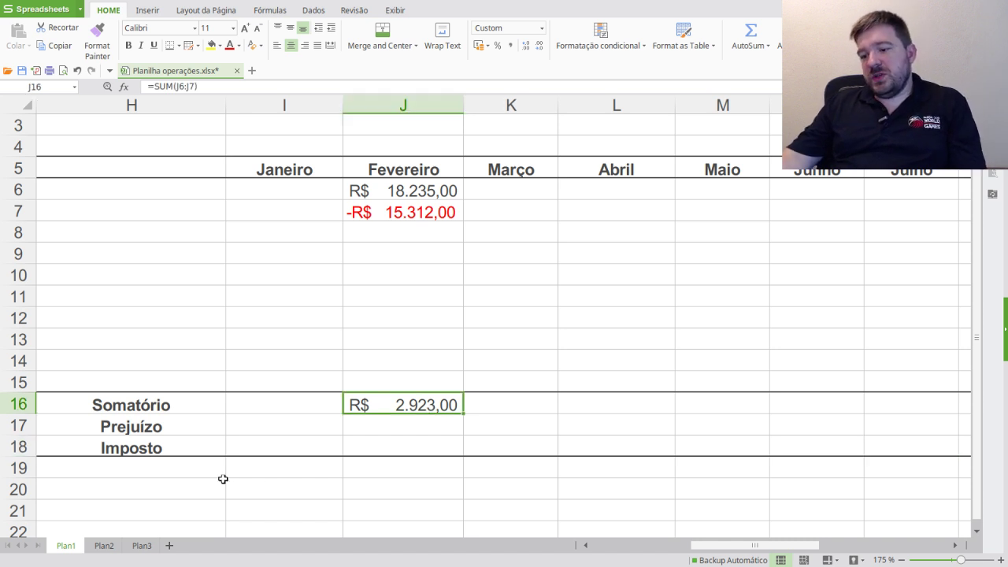
pyautogui.click(428, 423)
pyautogui.click(429, 407)
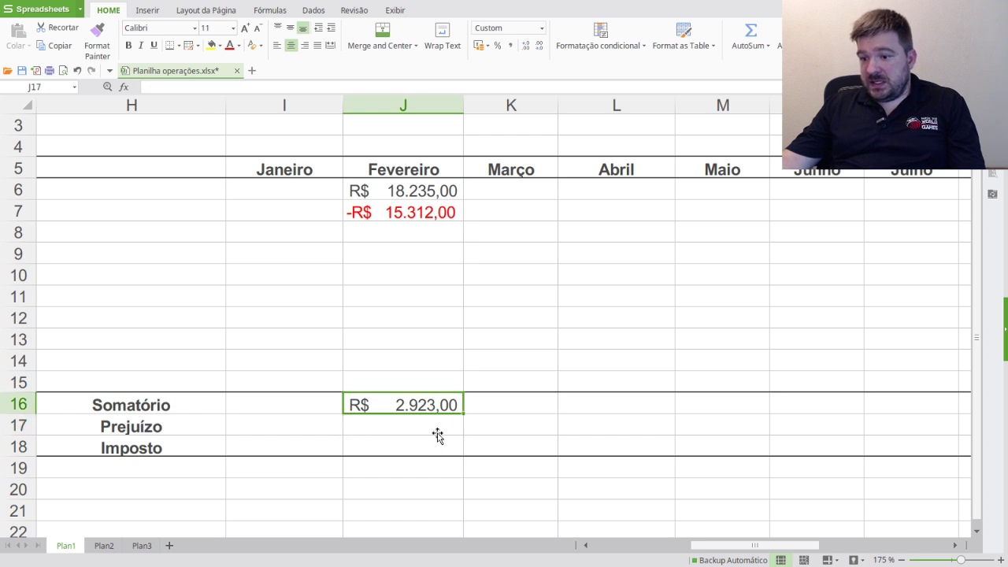
pyautogui.click(429, 427)
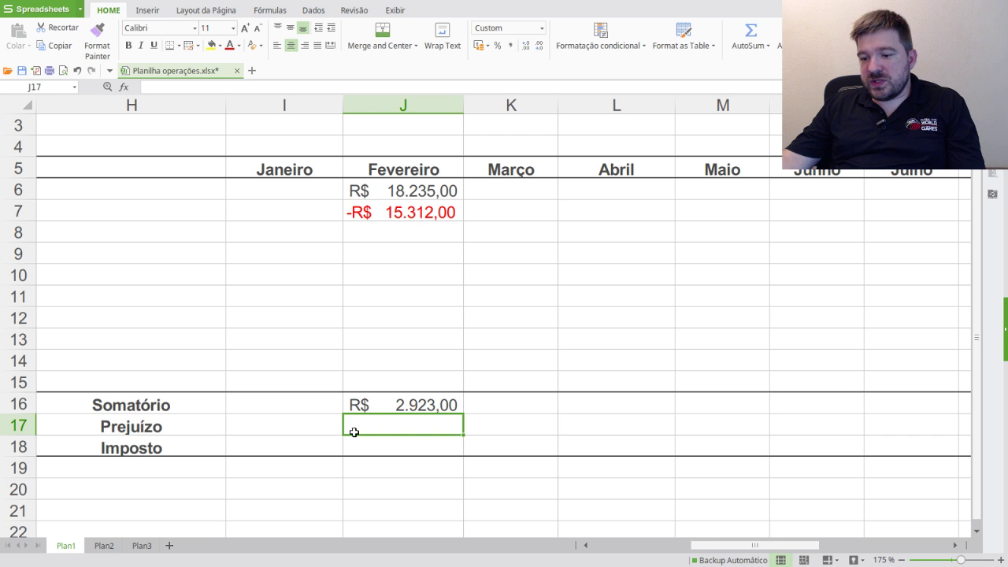
pyautogui.click(411, 448)
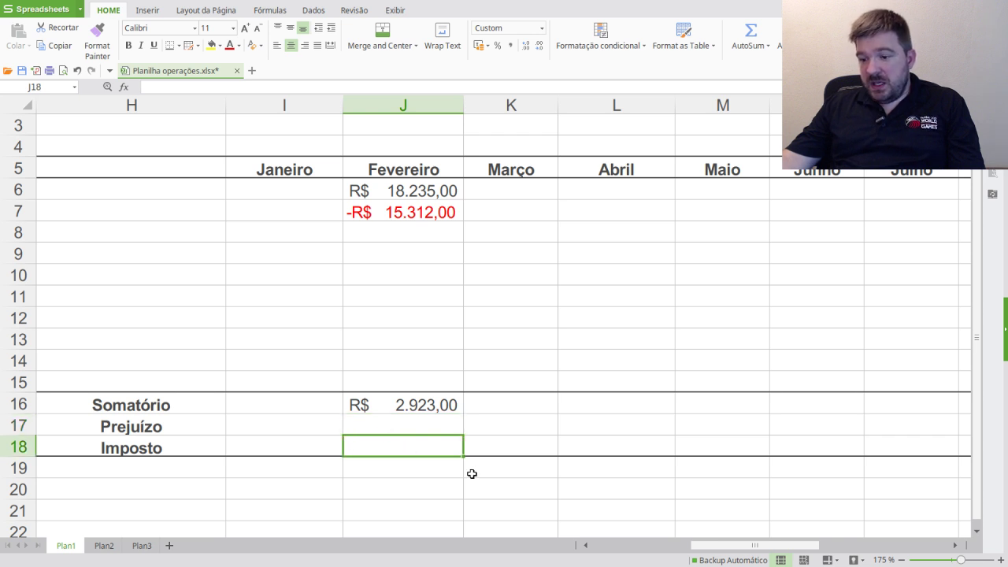
pyautogui.write('0,15*')
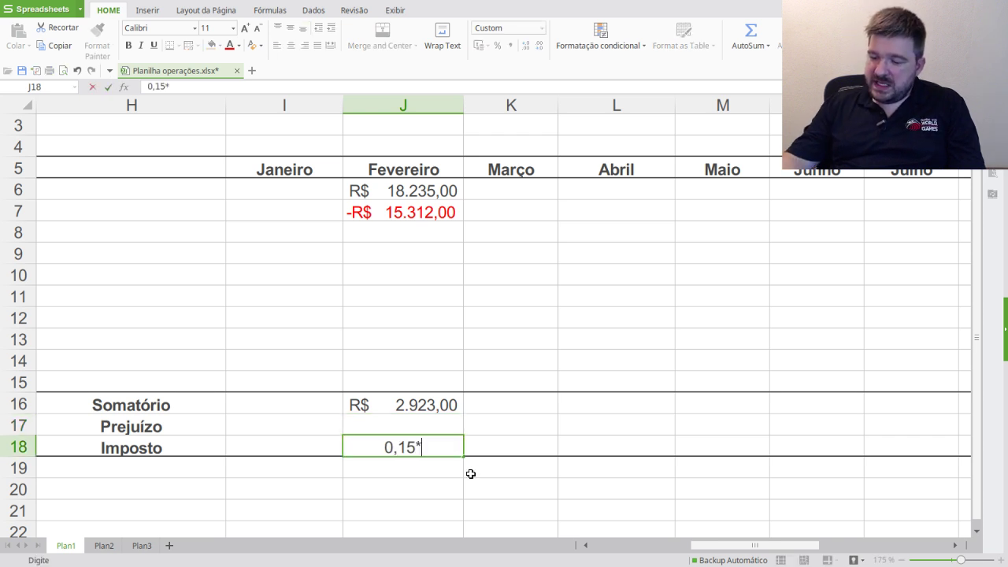
pyautogui.click(441, 404)
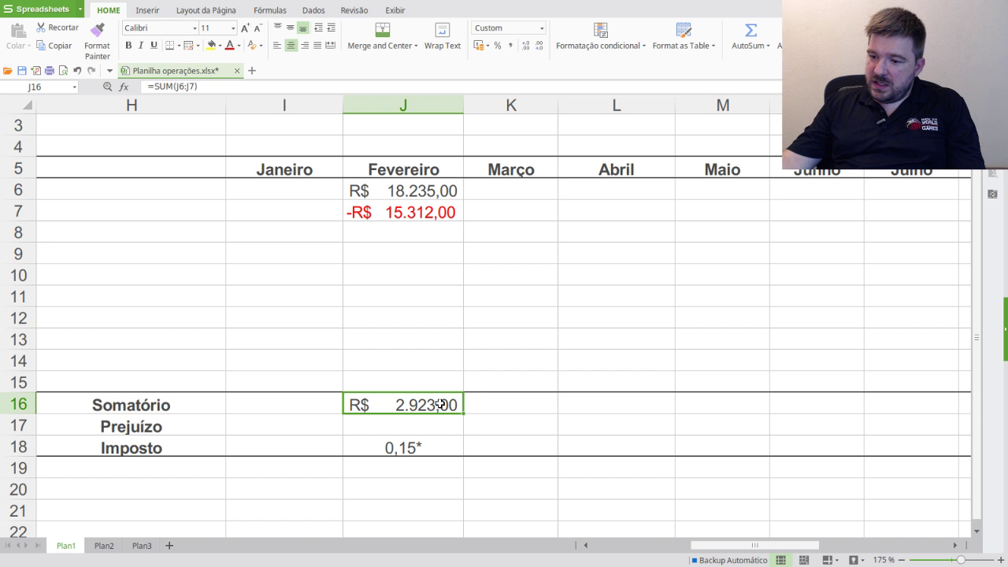
pyautogui.click(413, 450)
# - Correct J18 to the formula =0,15*J16, giving R$ 438,45
pyautogui.click(175, 88)
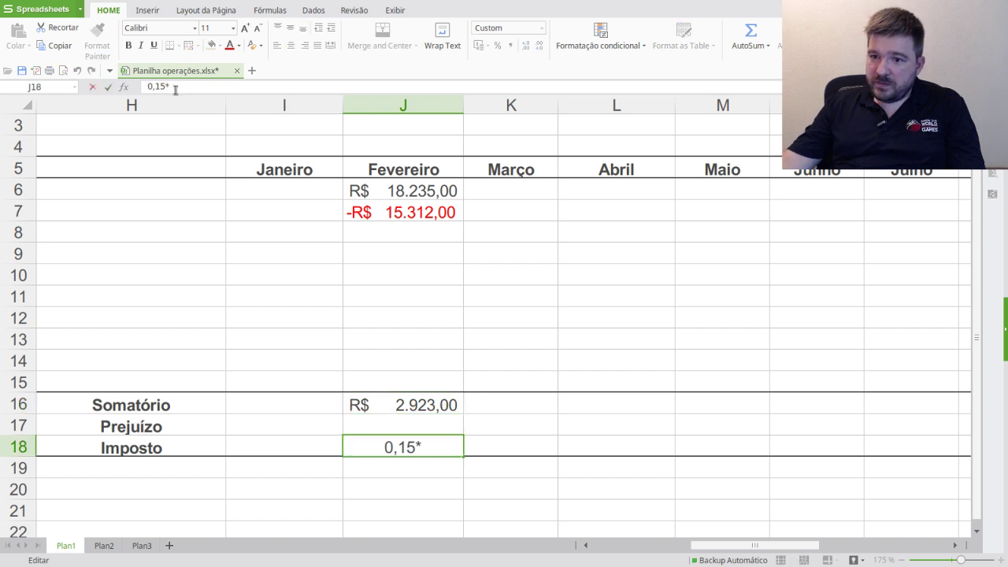
pyautogui.press('Home')
pyautogui.write('=')
pyautogui.click(445, 411)
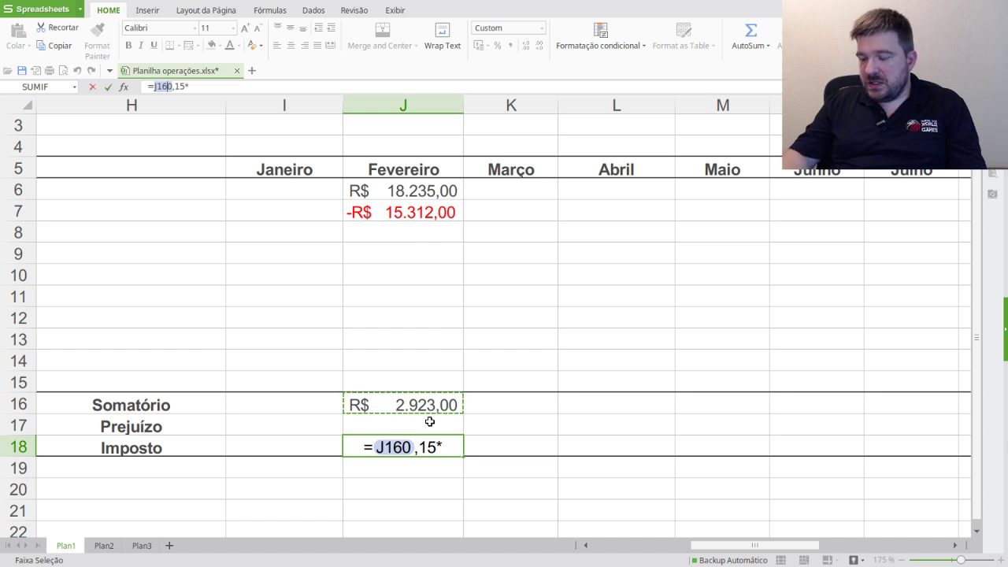
pyautogui.moveTo(448, 447); pyautogui.dragTo(375, 447)
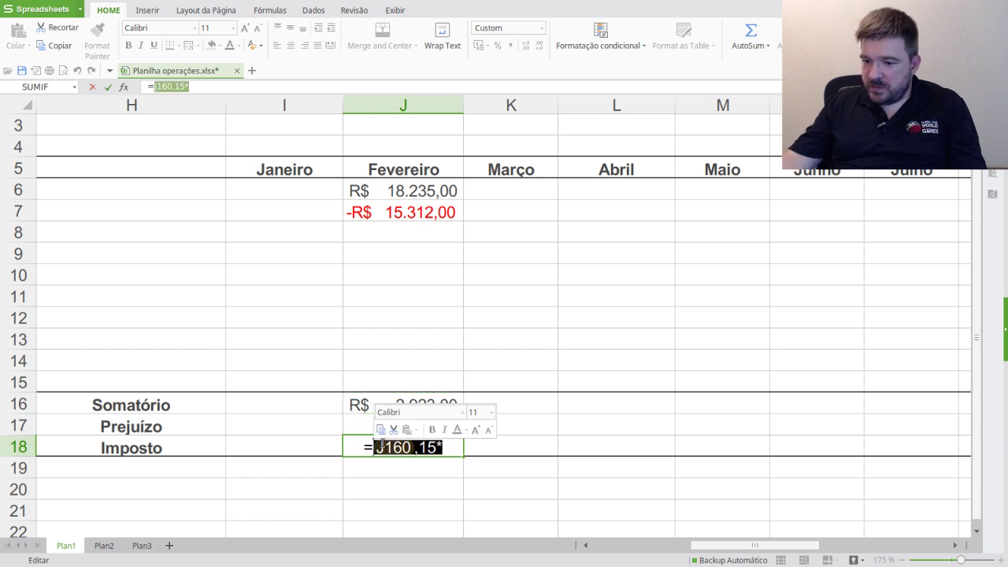
pyautogui.write('0,15*')
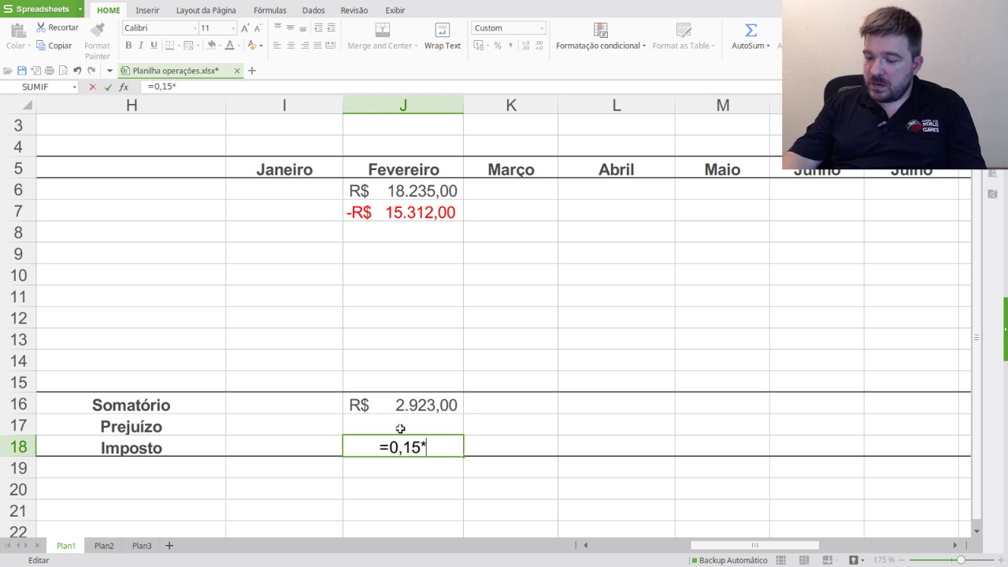
pyautogui.click(422, 404)
pyautogui.press('Return')
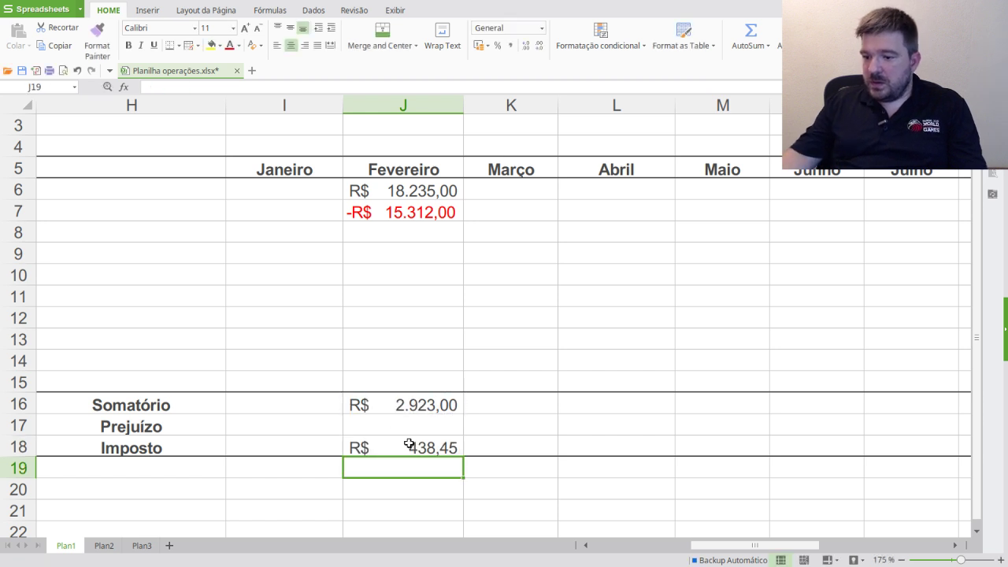
pyautogui.click(401, 455)
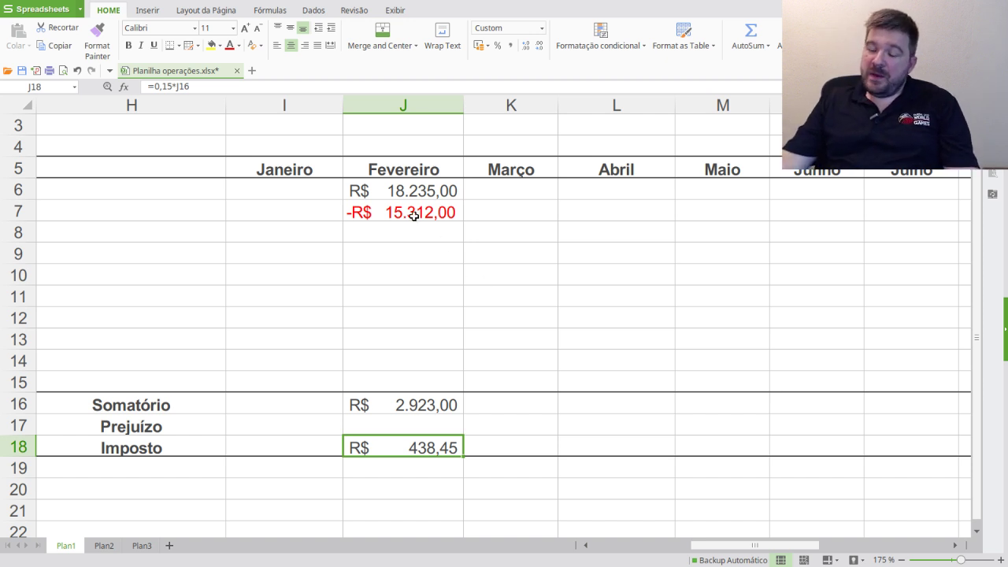
# - Make February's -15.312,00 black and 18.235,00 red
pyautogui.click(370, 192)
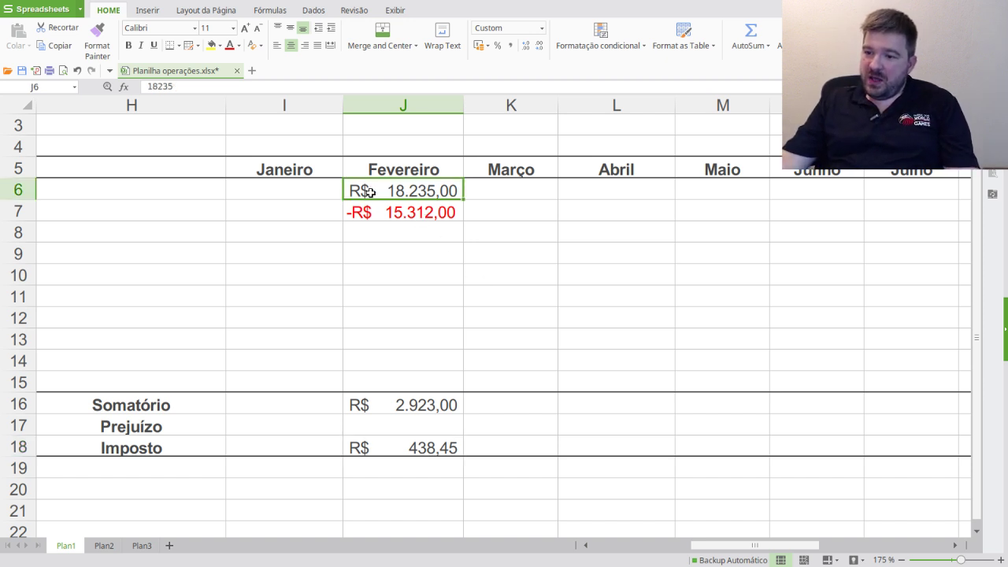
pyautogui.click(425, 209)
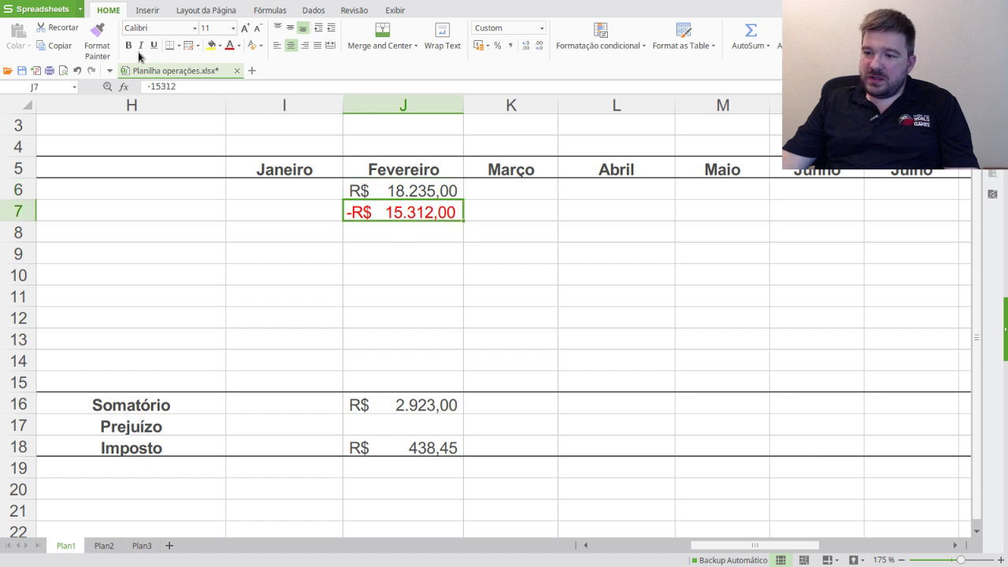
pyautogui.click(239, 45)
pyautogui.click(243, 88)
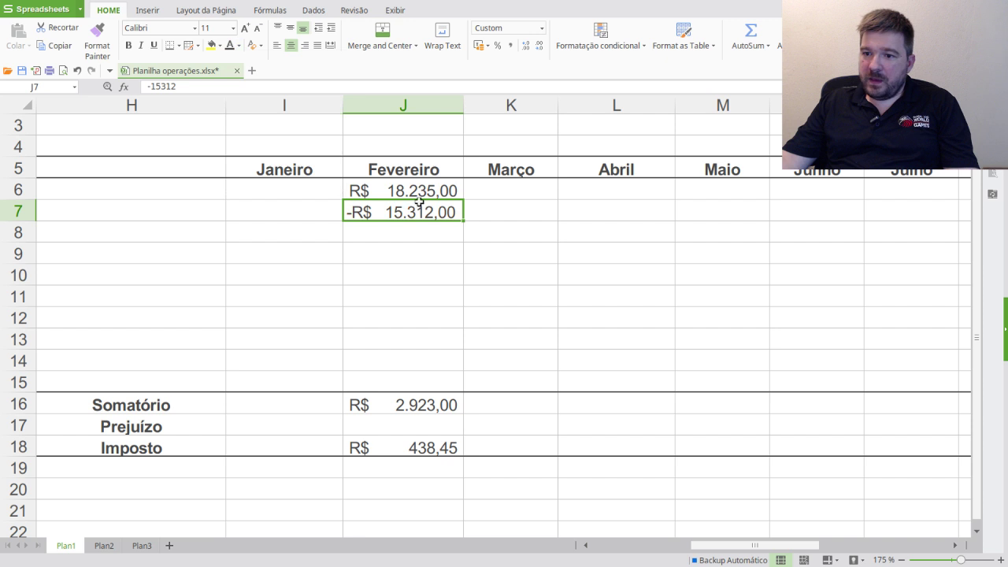
pyautogui.click(417, 193)
pyautogui.click(238, 46)
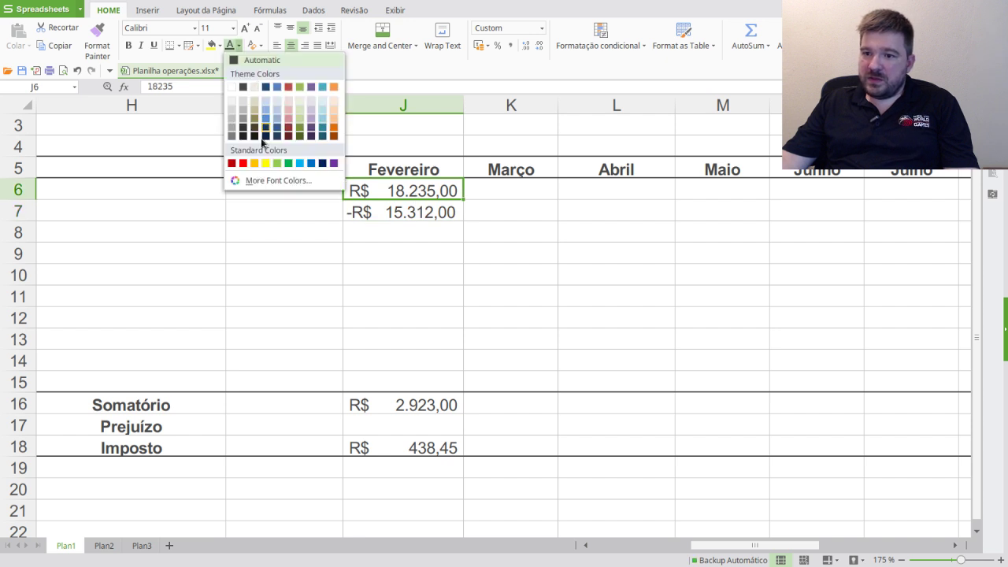
pyautogui.click(243, 163)
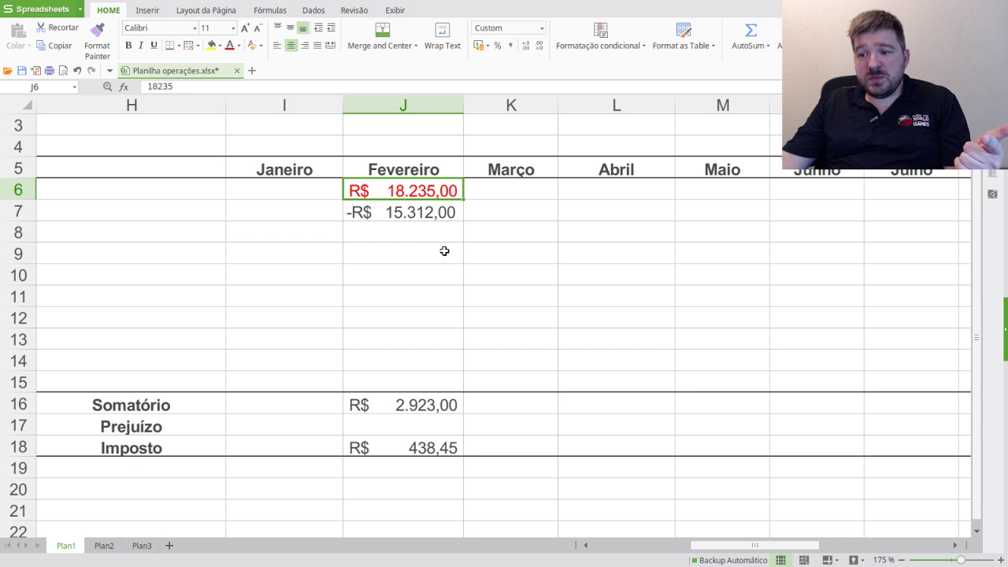
# - Replace the Imposto formula in J18 with 0, shown as a dash
pyautogui.click(433, 448)
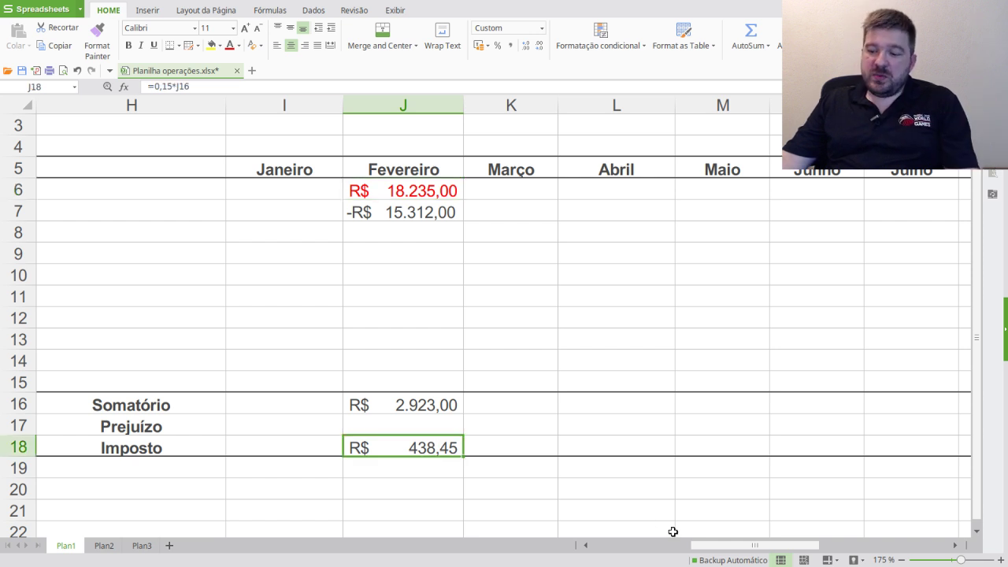
pyautogui.press('Delete')
pyautogui.write('0')
pyautogui.press('Return')
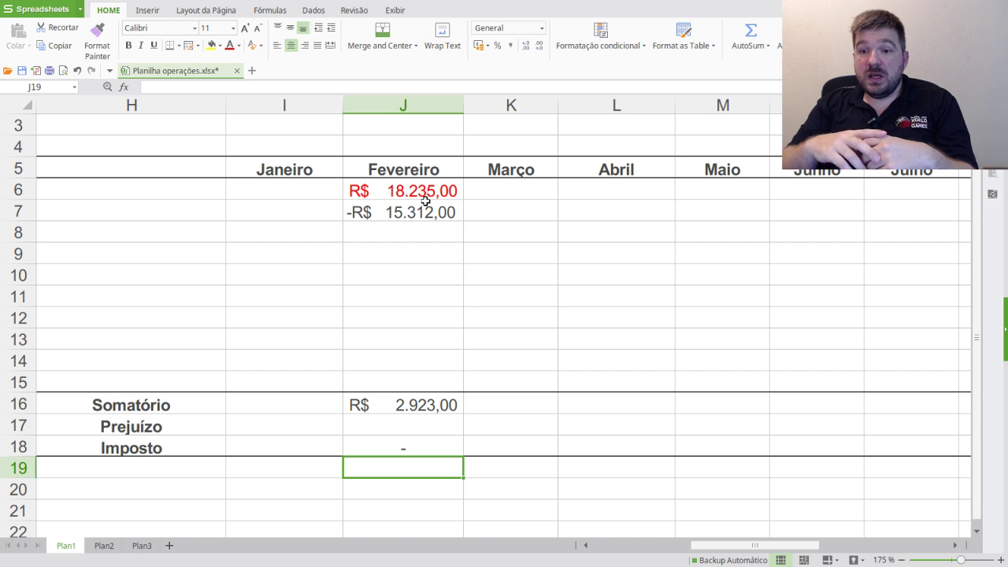
# - Paste February's Somatório into the Lucros Isentos Fevereiro cell W7
pyautogui.click(436, 408)
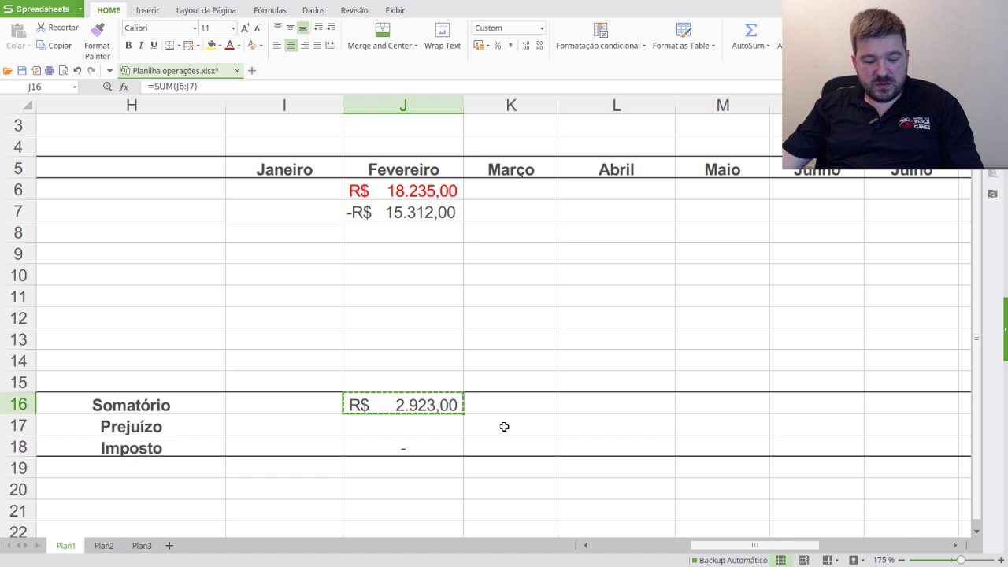
pyautogui.moveTo(776, 545); pyautogui.dragTo(906, 551)
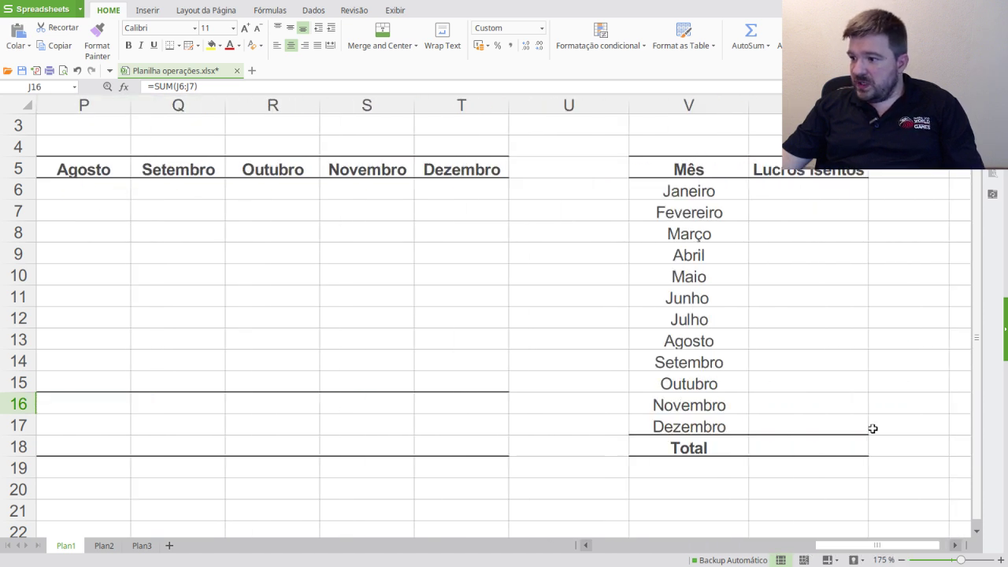
pyautogui.click(791, 213)
pyautogui.write('=SUM(#REF!)')
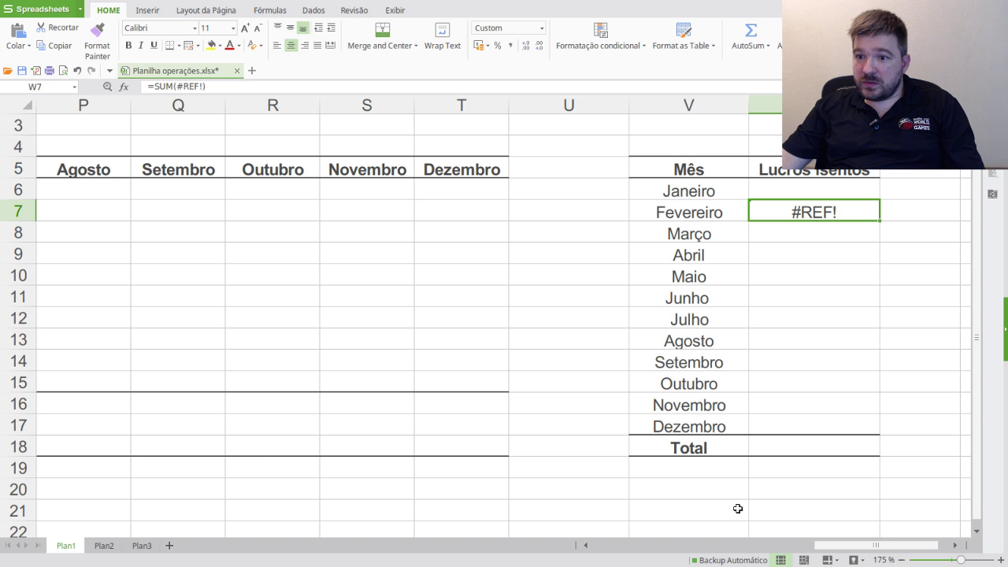
# - Re-copy J16 and paste it into W7 as a value only, R$ 2.923,00
pyautogui.hscroll(-1, 758, 549)
pyautogui.hscroll(-5, 758, 550)
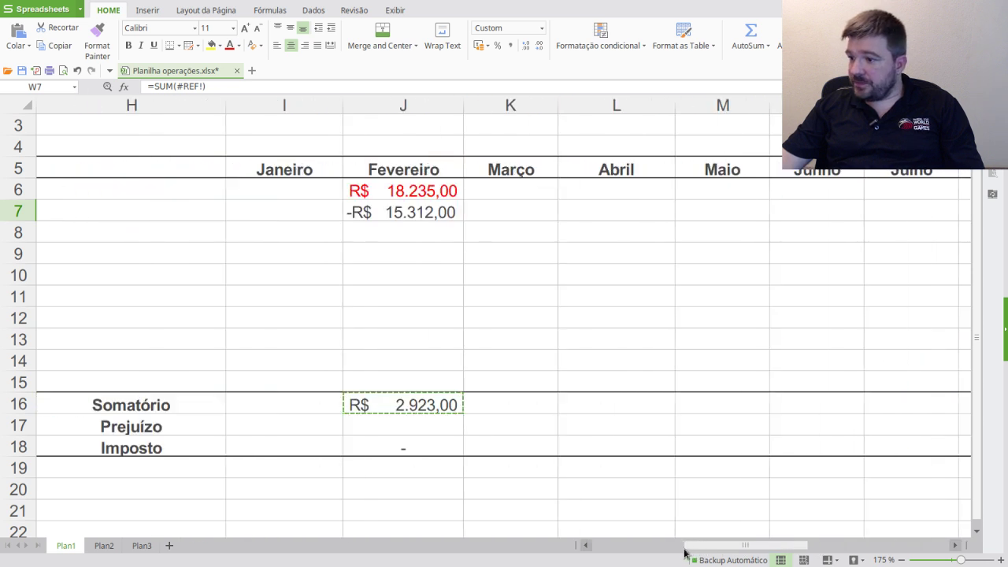
pyautogui.click(426, 404)
pyautogui.hotkey('ctrl', 'c')
pyautogui.moveTo(749, 545); pyautogui.dragTo(866, 543)
pyautogui.rightClick(804, 209)
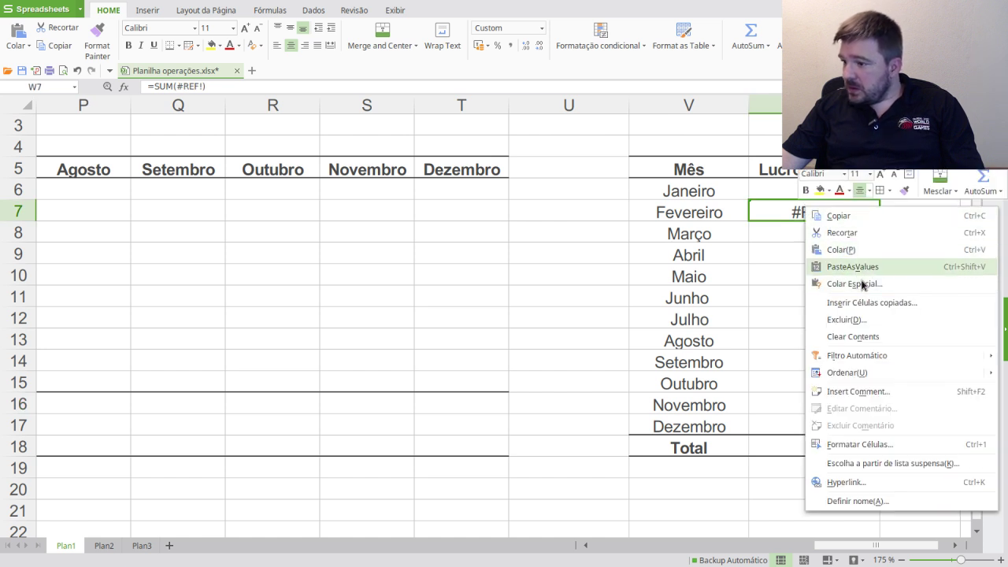
pyautogui.click(861, 284)
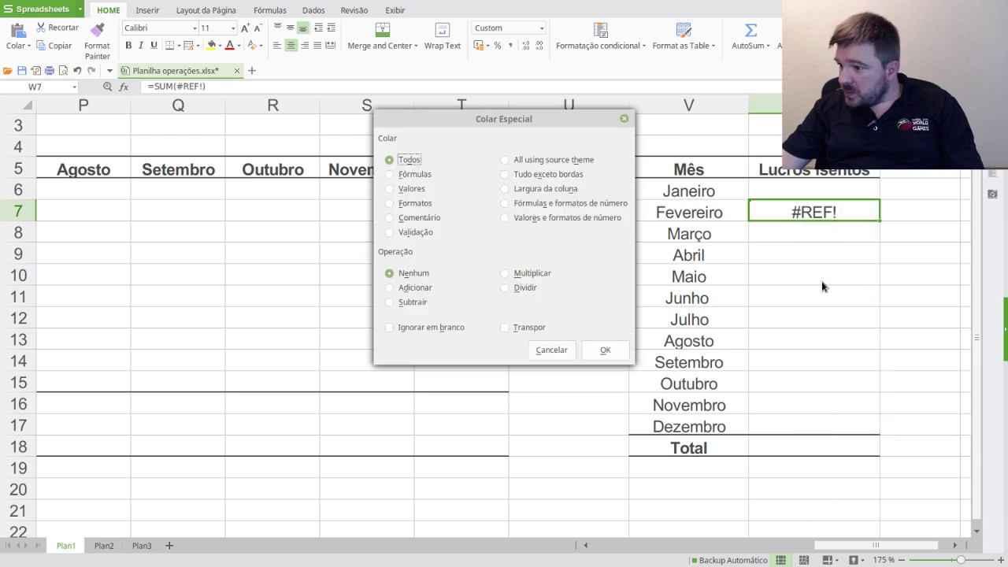
pyautogui.click(409, 189)
pyautogui.click(605, 349)
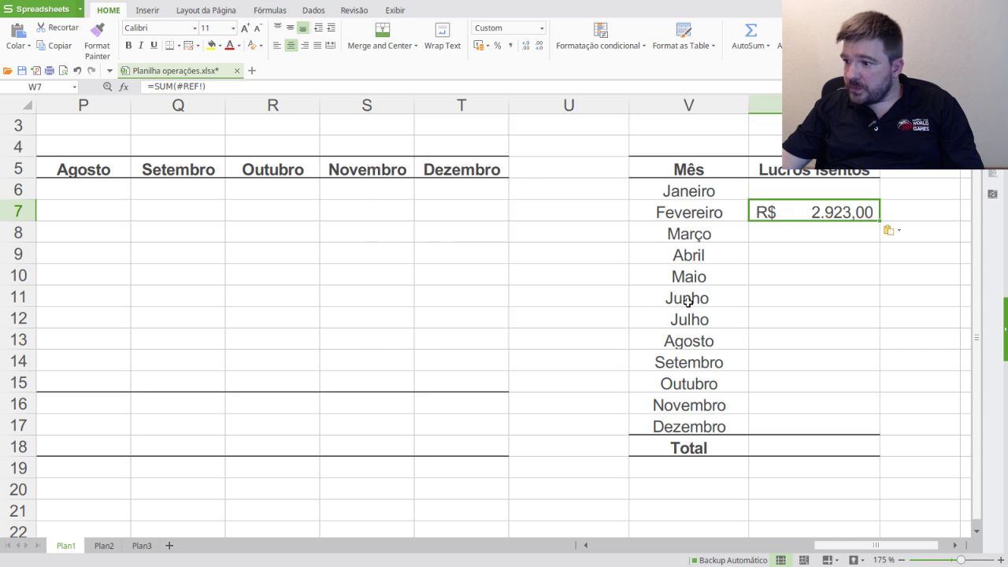
pyautogui.click(803, 360)
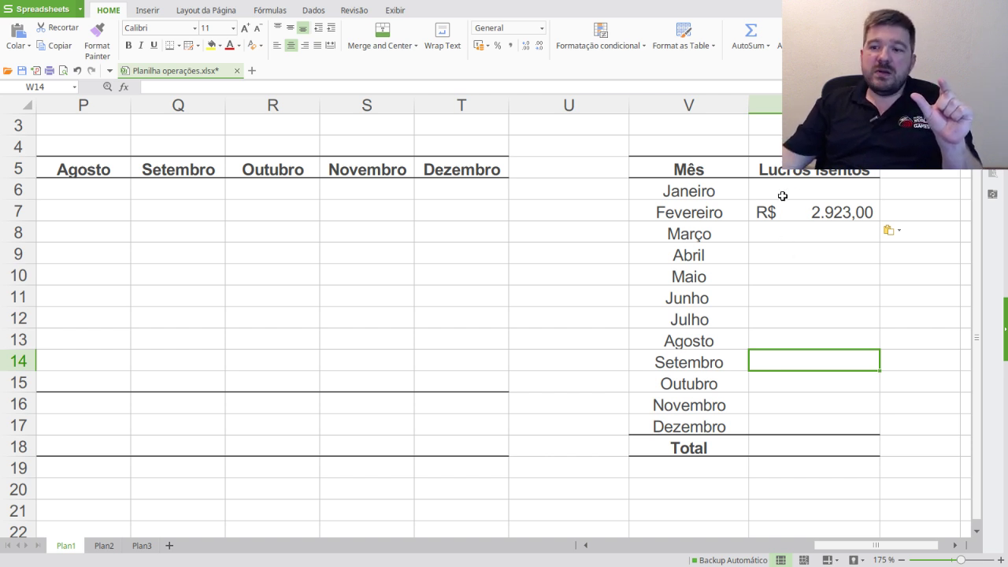
# - Check the Lucros Isentos Janeiro–Dezembro and Total cells, then scroll back to Operações
pyautogui.moveTo(782, 195); pyautogui.dragTo(809, 424)
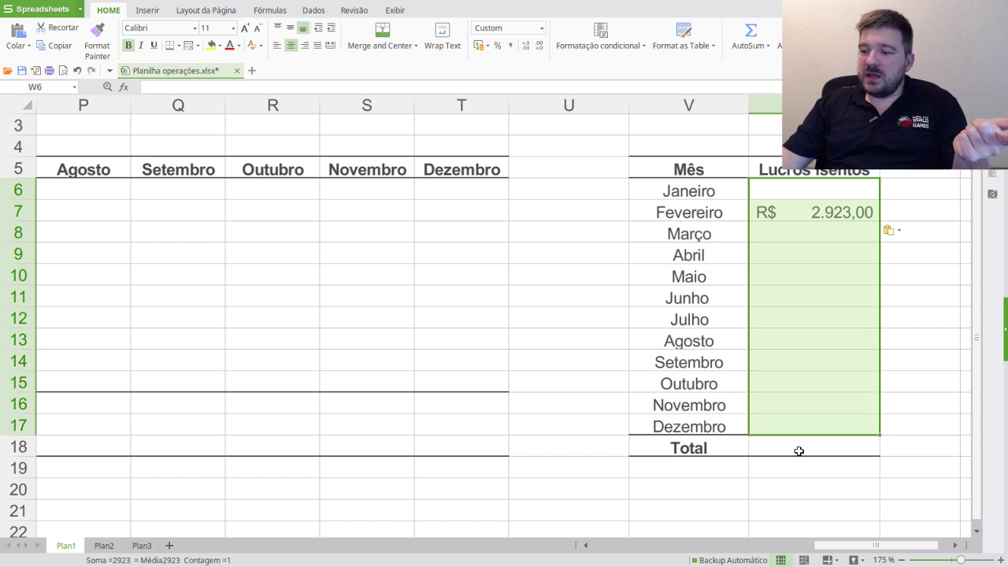
pyautogui.click(798, 451)
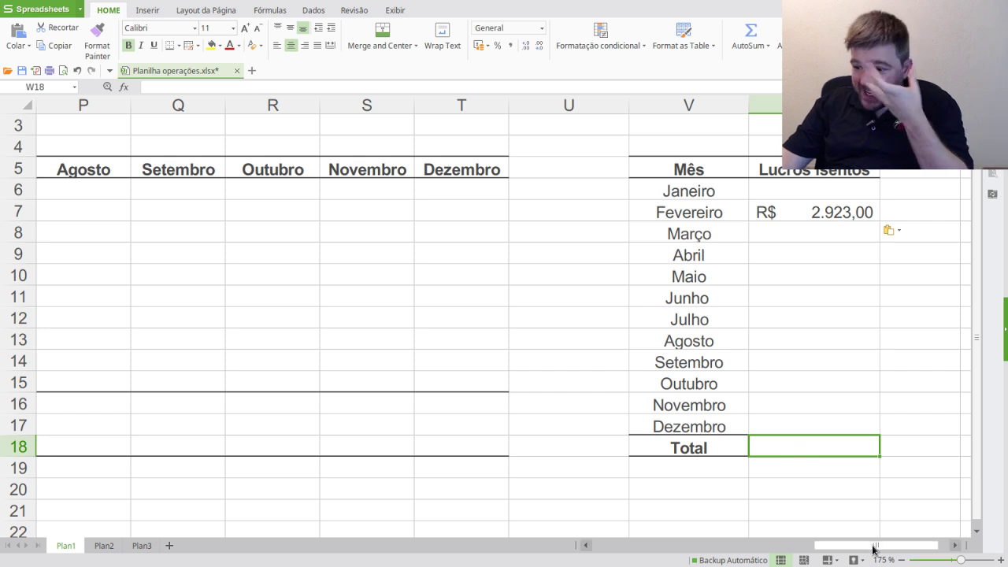
pyautogui.moveTo(874, 549); pyautogui.dragTo(929, 545)
pyautogui.click(610, 194)
pyautogui.click(798, 193)
pyautogui.click(799, 212)
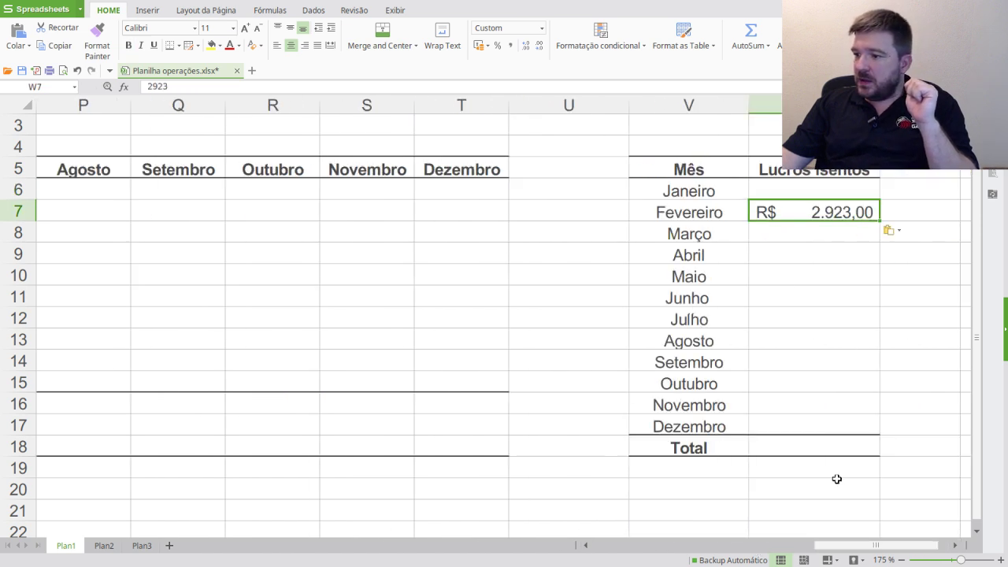
pyautogui.moveTo(831, 548); pyautogui.dragTo(555, 540)
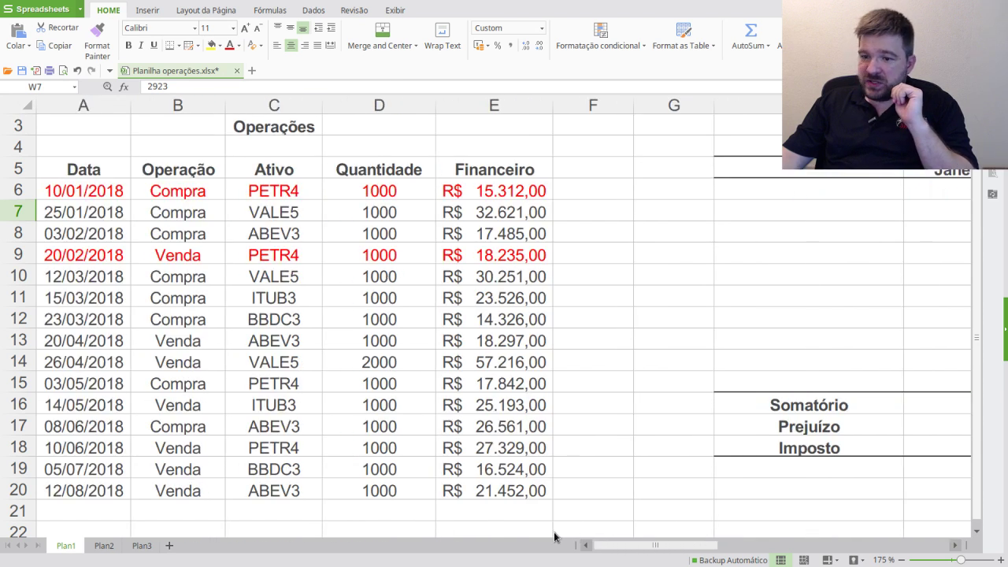
# - Review the March purchases: 12/03 VALE5, 15/03 ITUB3 and 23/03 BBDC3
pyautogui.click(91, 274)
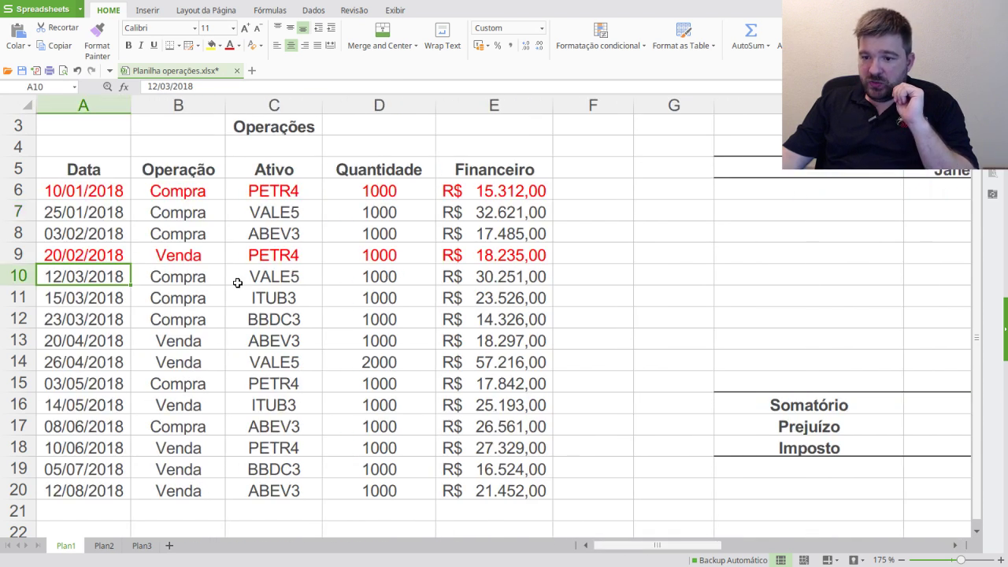
pyautogui.click(268, 277)
pyautogui.click(111, 297)
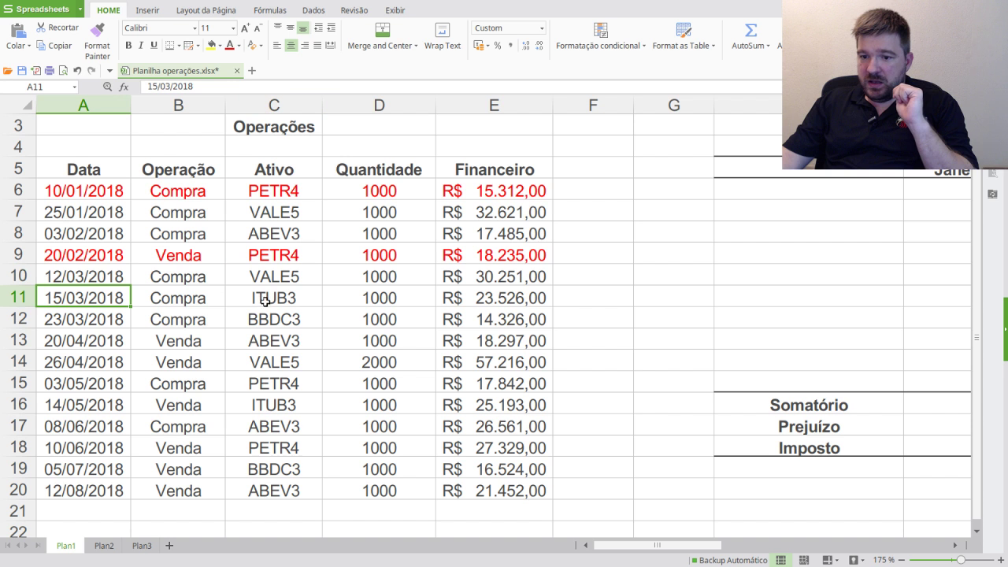
pyautogui.click(273, 297)
pyautogui.click(118, 319)
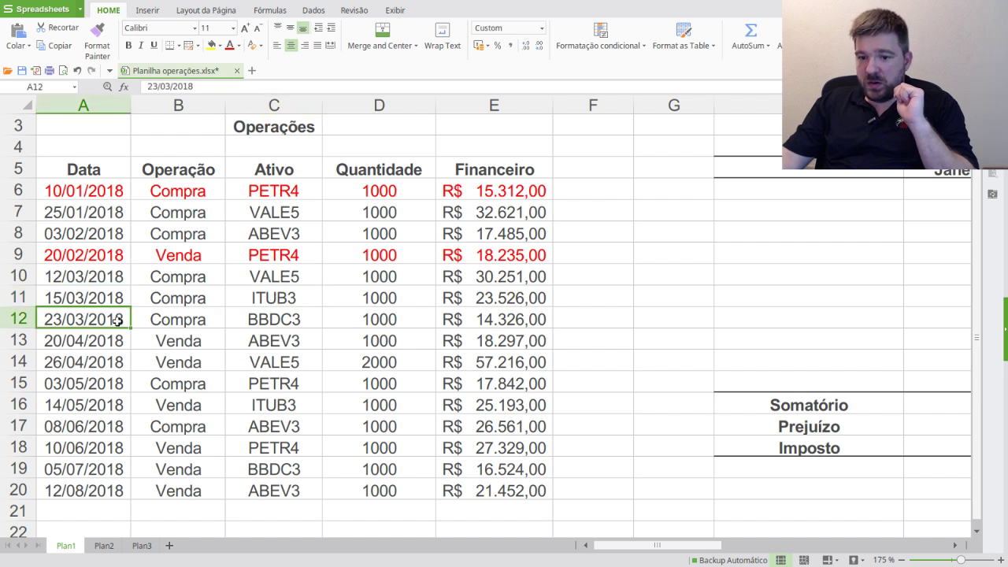
pyautogui.click(267, 326)
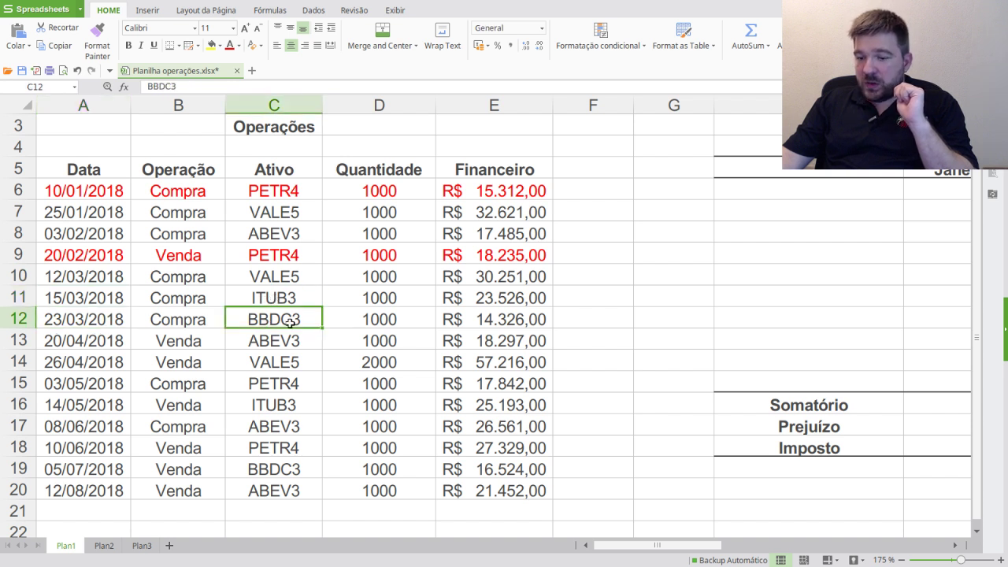
pyautogui.click(59, 346)
# - Mark the March purchase rows and empty month columns, then pick the R$ 18.297,00 April sale
pyautogui.moveTo(77, 277); pyautogui.dragTo(526, 329)
pyautogui.moveTo(676, 545); pyautogui.dragTo(760, 504)
pyautogui.moveTo(615, 192); pyautogui.dragTo(603, 382)
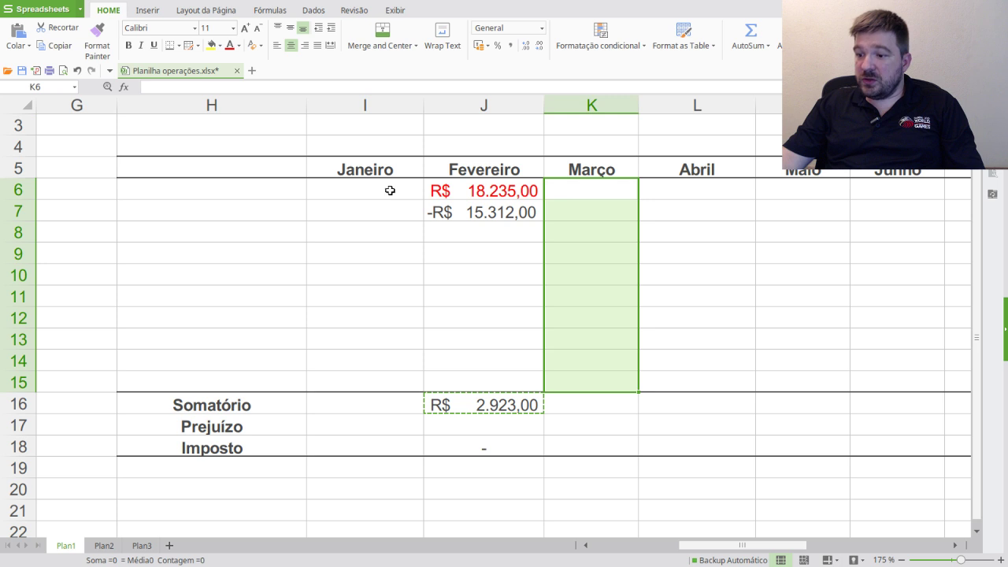
pyautogui.moveTo(389, 189); pyautogui.dragTo(382, 381)
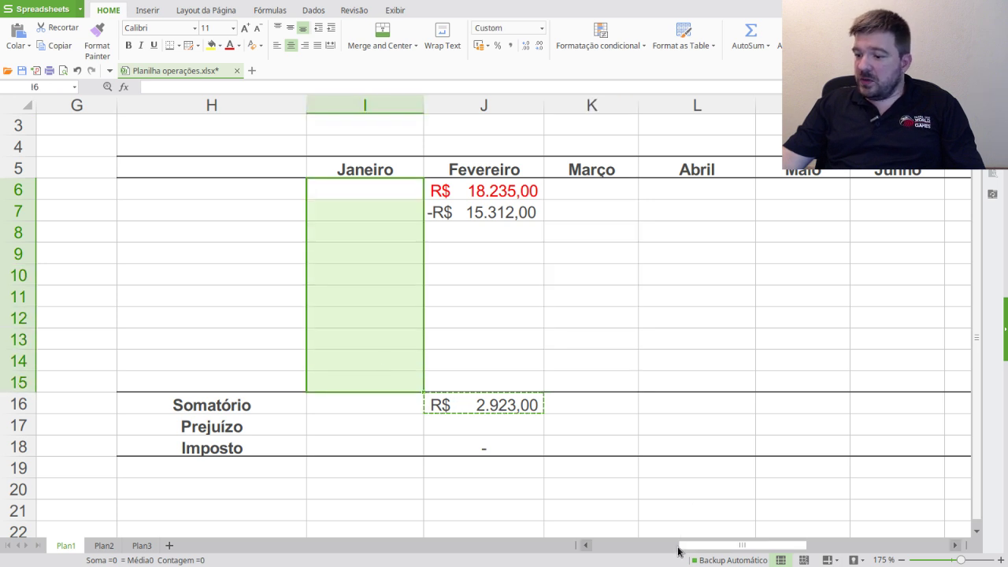
pyautogui.moveTo(679, 545); pyautogui.dragTo(593, 549)
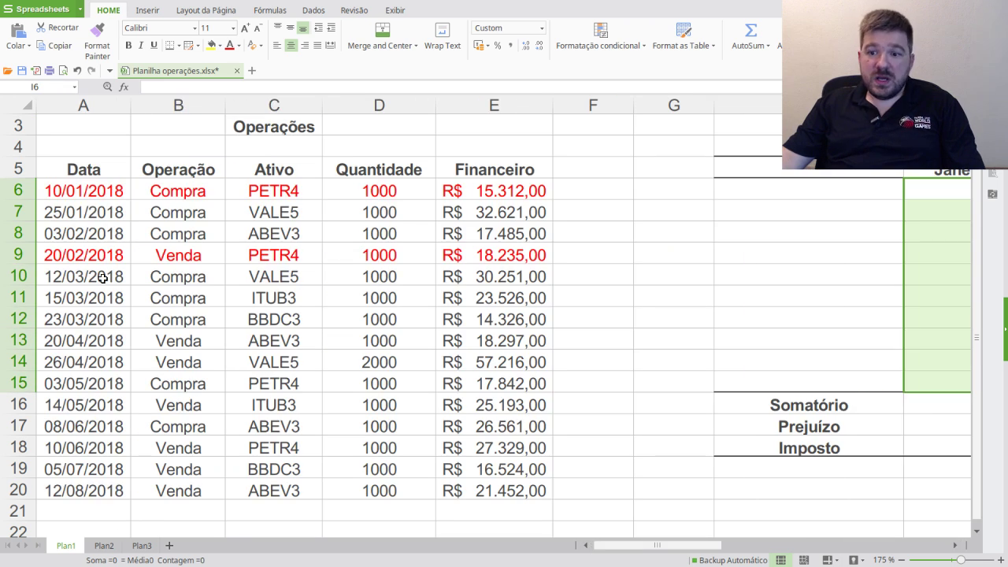
pyautogui.moveTo(100, 277); pyautogui.dragTo(478, 324)
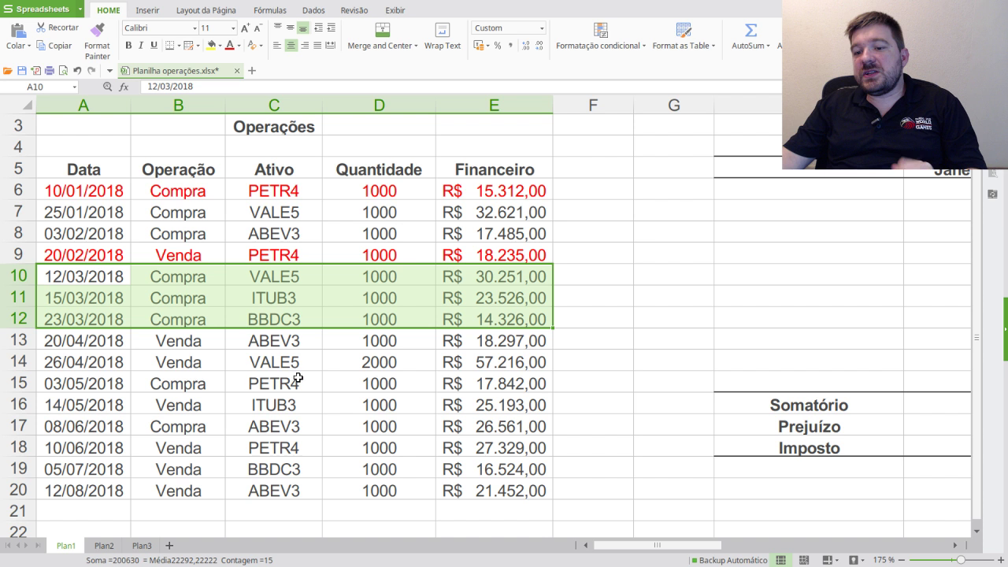
pyautogui.click(81, 344)
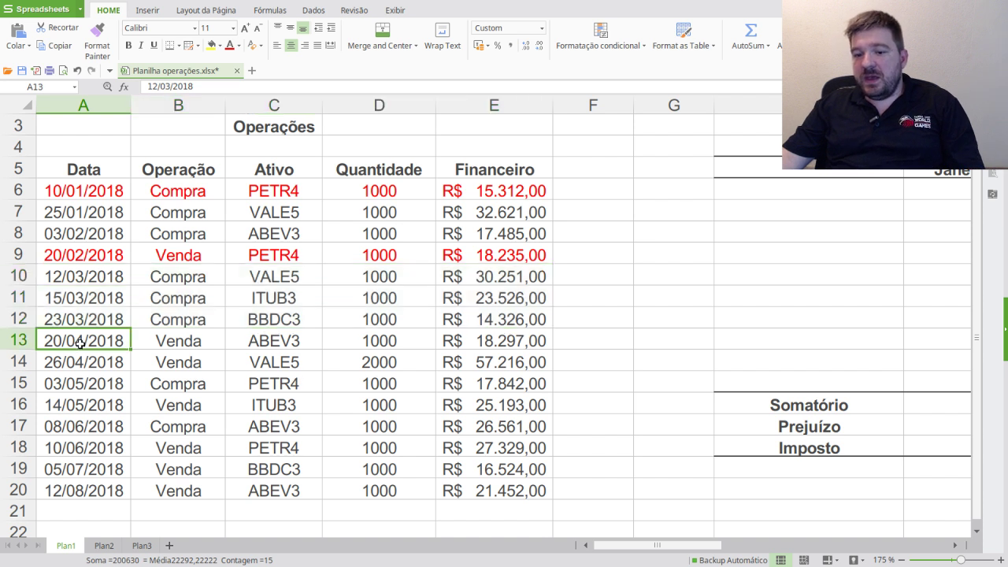
pyautogui.click(517, 345)
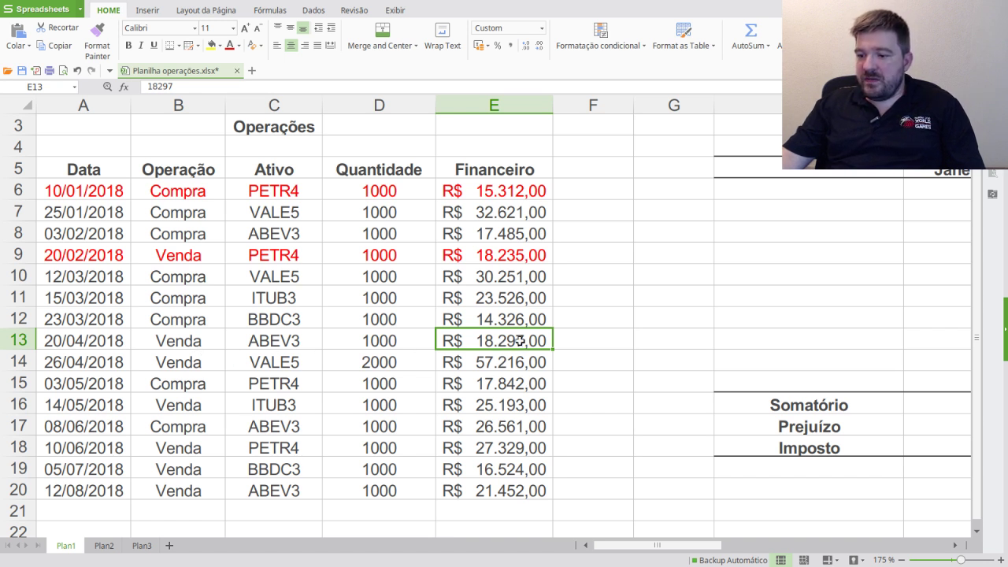
# - Paste the April sale R$ 18.297,00 into L6 and colour the 20/04/2018 sale row red
pyautogui.hotkey('ctrl', 'c')
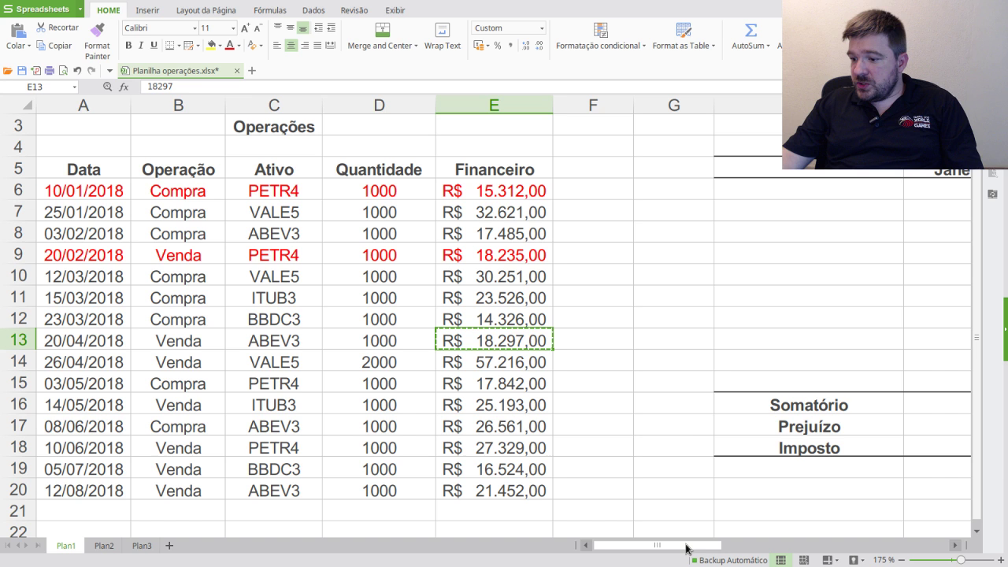
pyautogui.moveTo(700, 549); pyautogui.dragTo(780, 546)
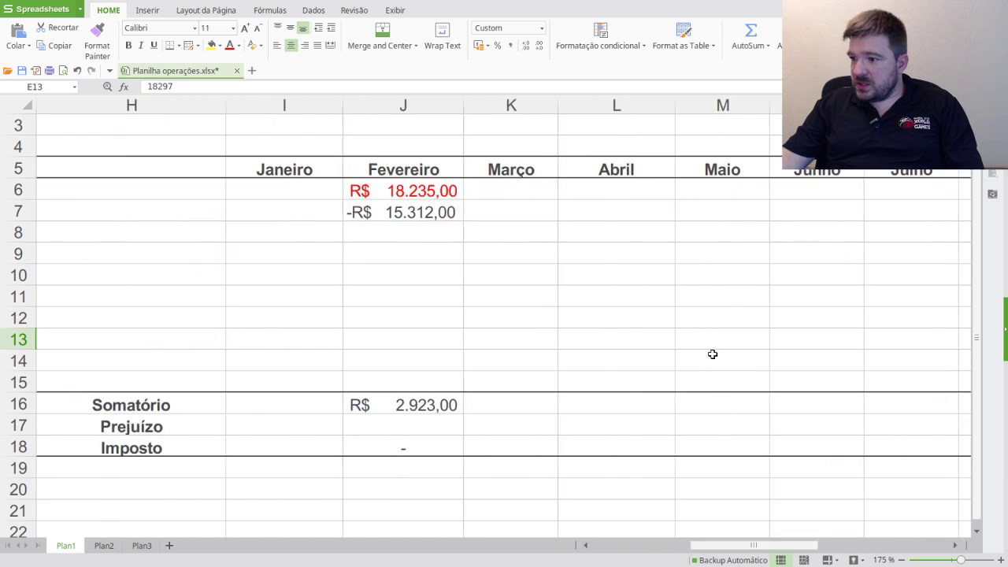
pyautogui.click(653, 192)
pyautogui.hotkey('ctrl', 'v')
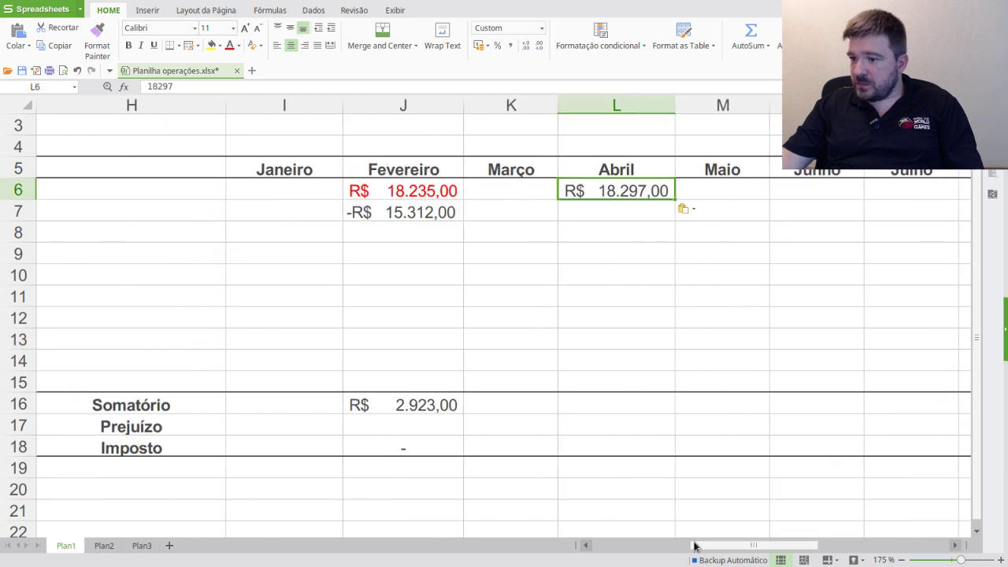
pyautogui.moveTo(693, 545); pyautogui.dragTo(589, 544)
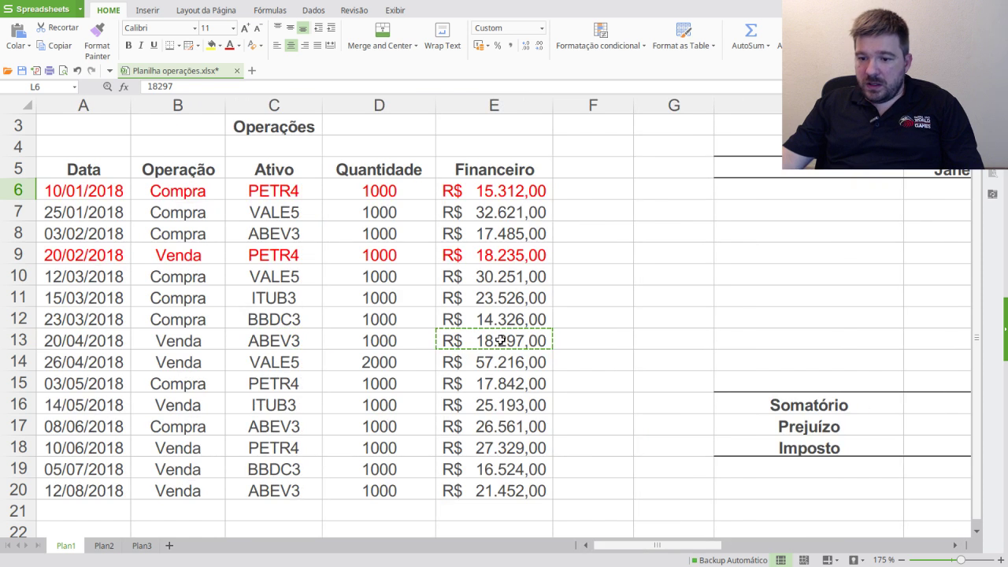
pyautogui.moveTo(477, 341); pyautogui.dragTo(73, 340)
pyautogui.click(230, 45)
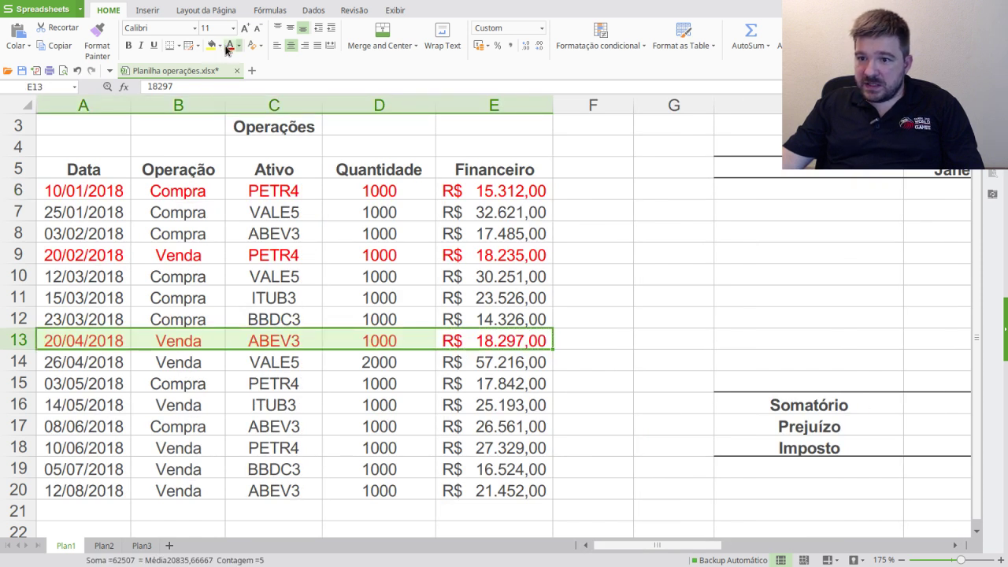
# - Enter the ABEV3 purchase under Abril in L7 as -R$ 17.485,00
pyautogui.click(83, 233)
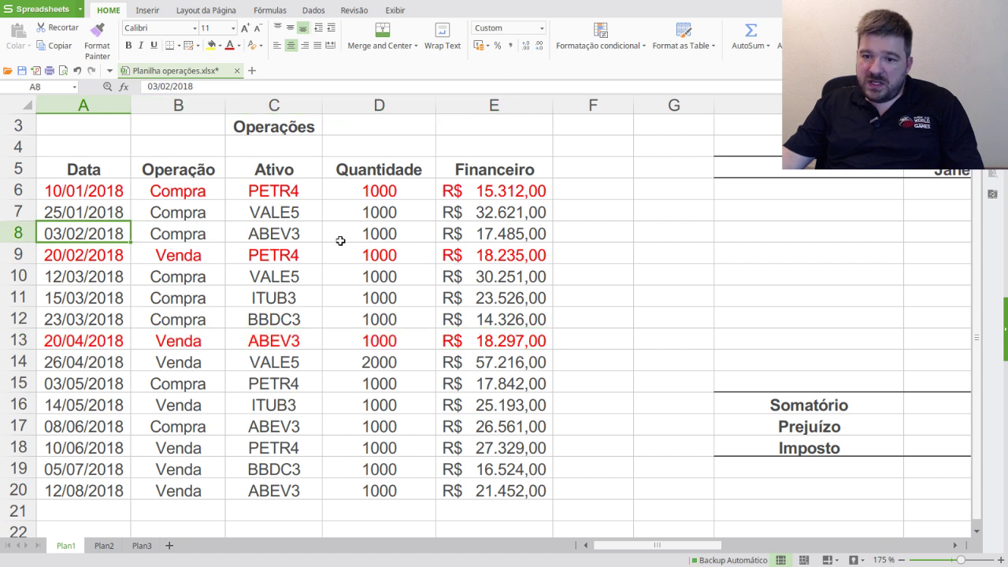
pyautogui.click(481, 234)
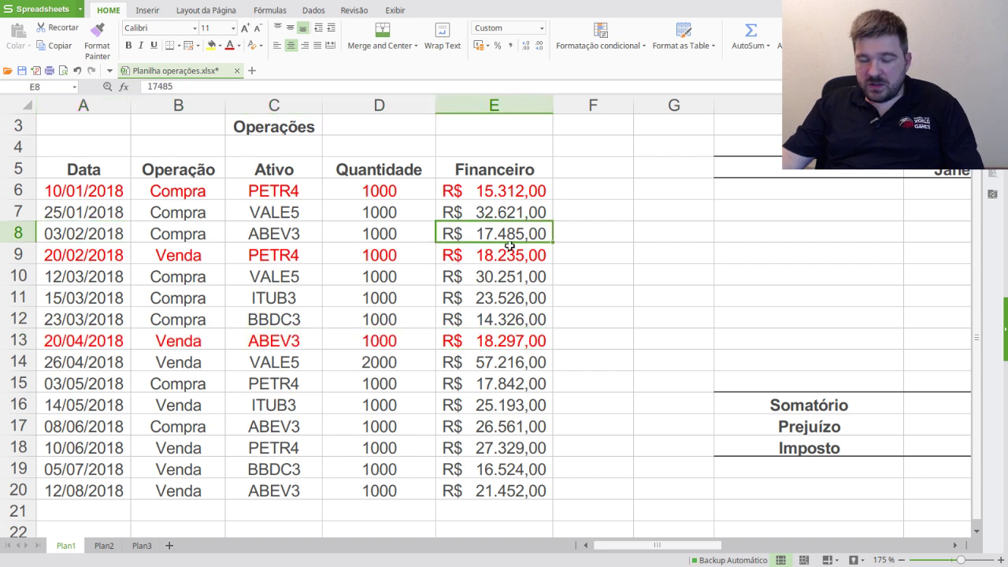
pyautogui.hotkey('ctrl', 'c')
pyautogui.moveTo(741, 550); pyautogui.dragTo(758, 550)
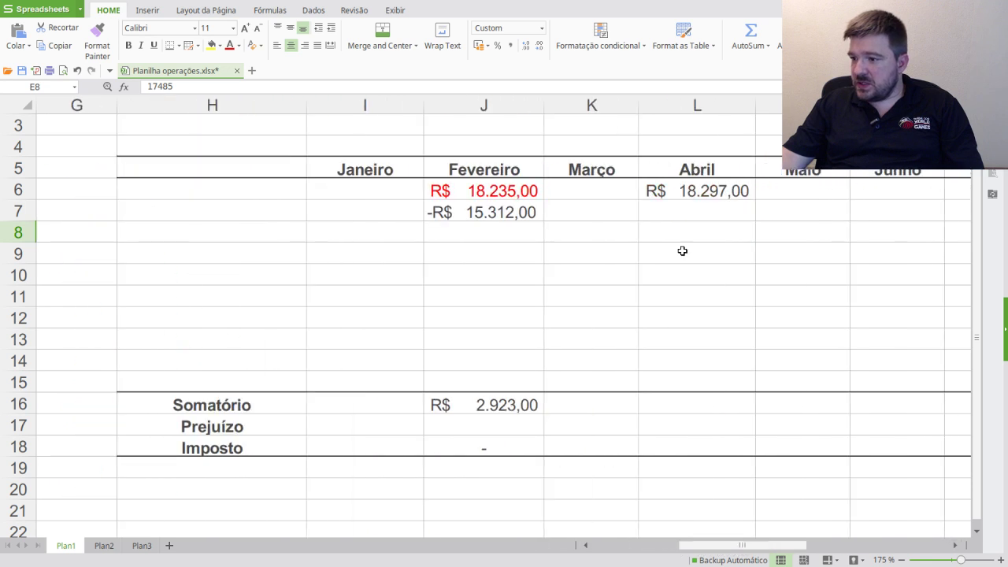
pyautogui.click(689, 217)
pyautogui.hotkey('ctrl', 'v')
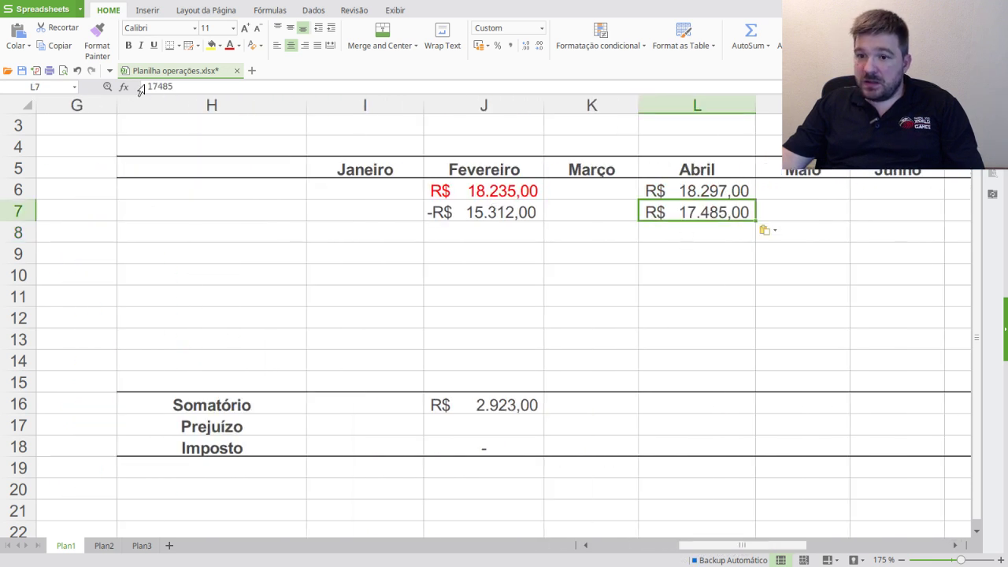
pyautogui.click(148, 86)
pyautogui.write('-')
pyautogui.press('Return')
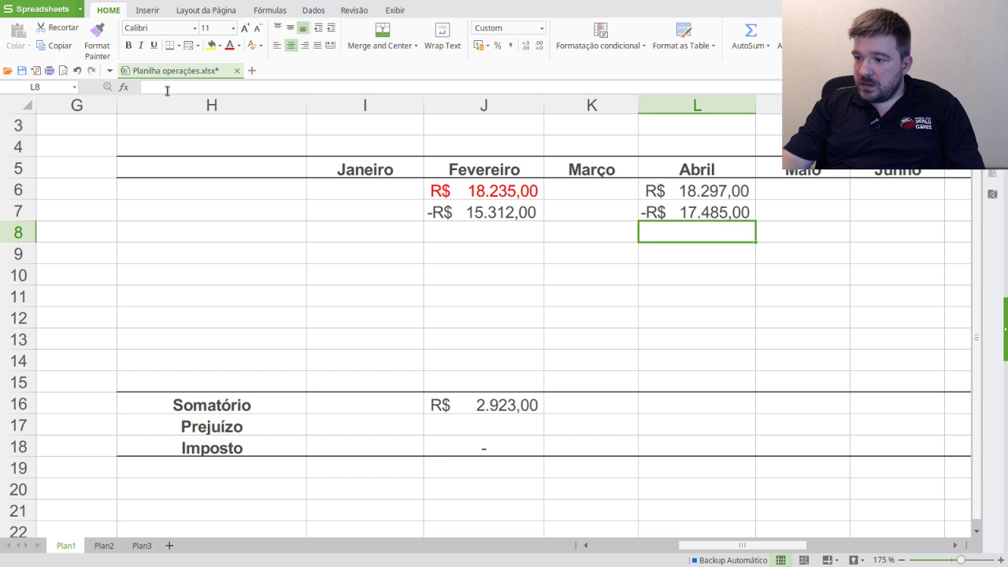
# - Make Abril's sale value R$ 18.297,00 in L6 red
pyautogui.click(712, 195)
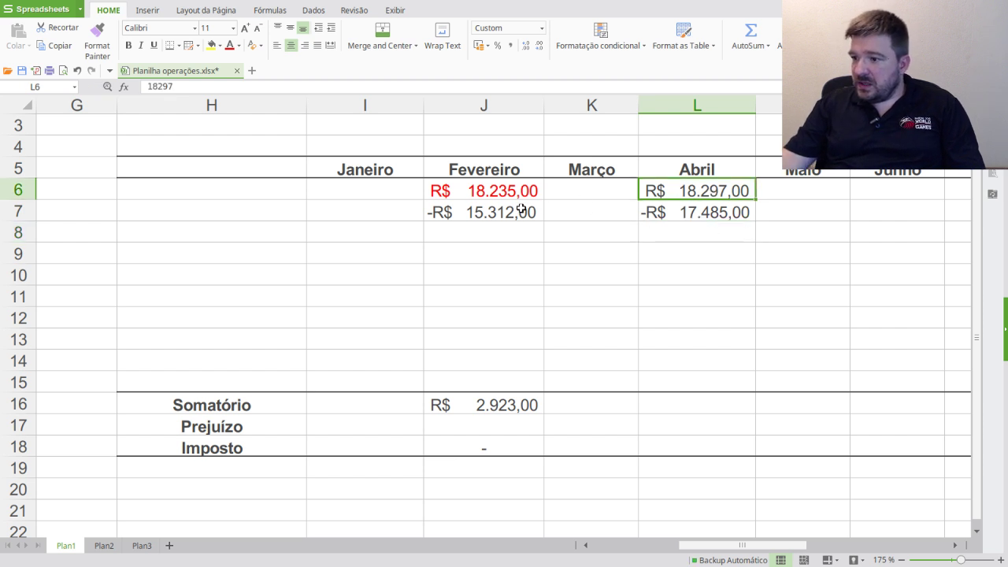
pyautogui.click(229, 45)
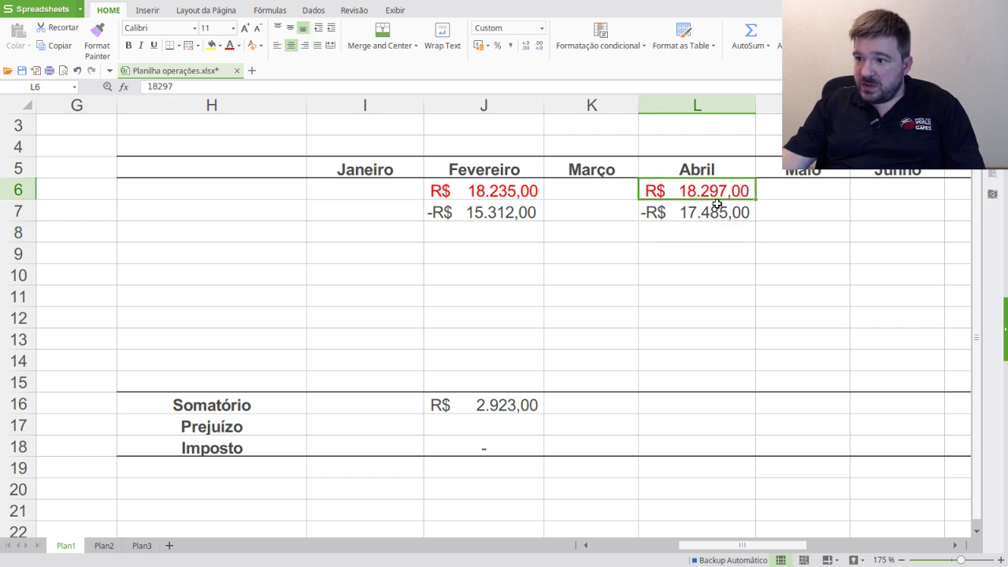
pyautogui.click(707, 281)
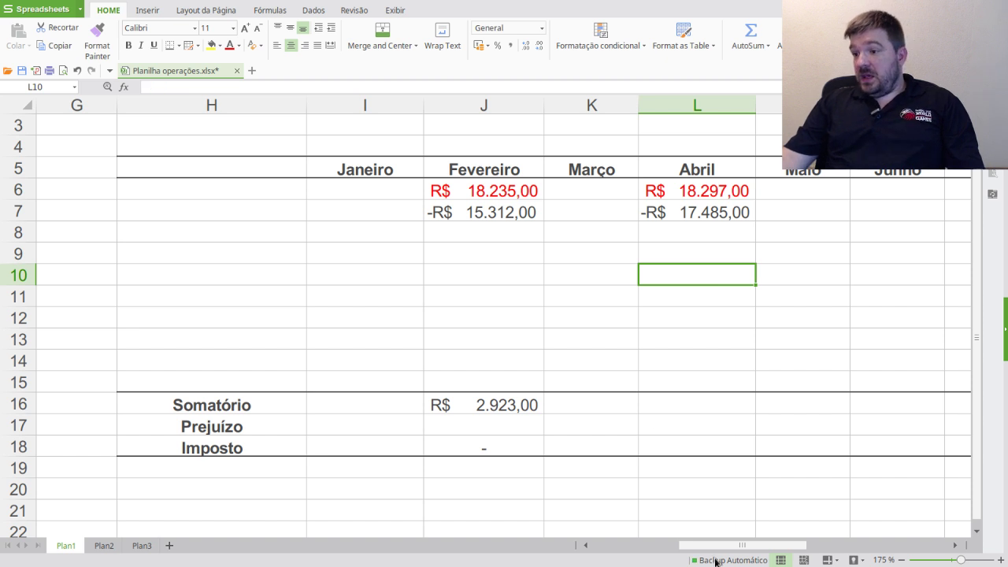
pyautogui.moveTo(681, 548); pyautogui.dragTo(597, 548)
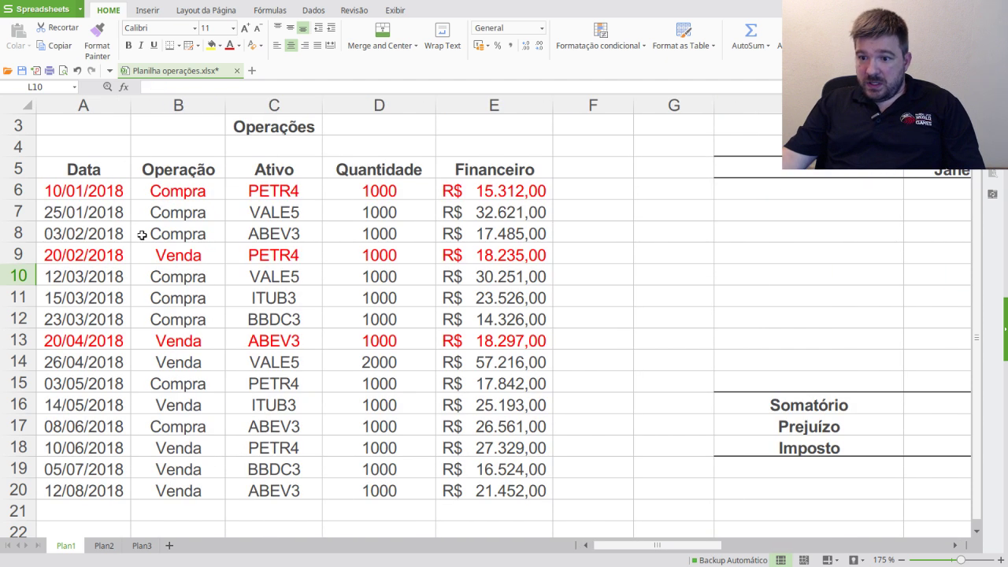
pyautogui.moveTo(87, 234); pyautogui.dragTo(515, 234)
pyautogui.click(229, 45)
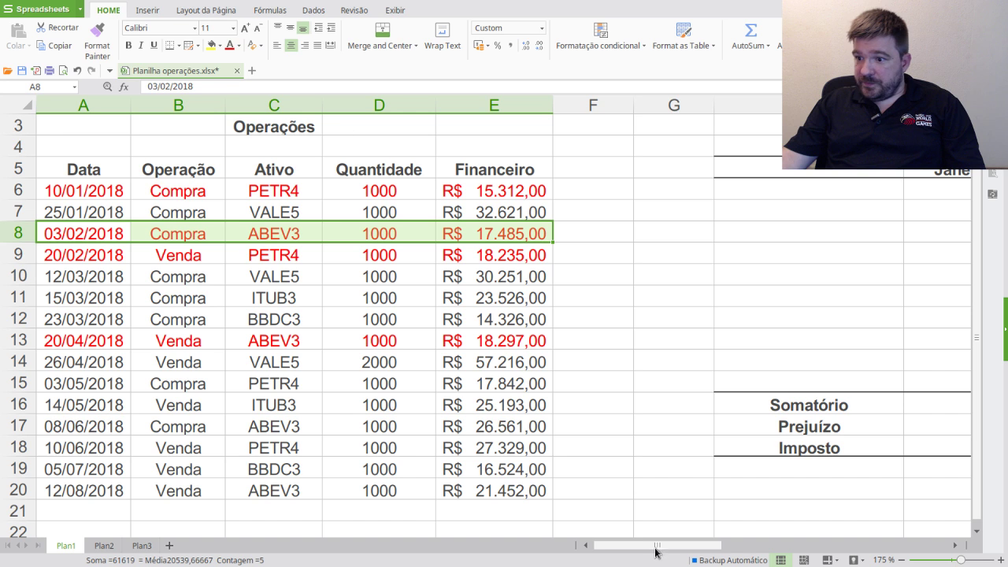
pyautogui.moveTo(654, 551); pyautogui.dragTo(777, 549)
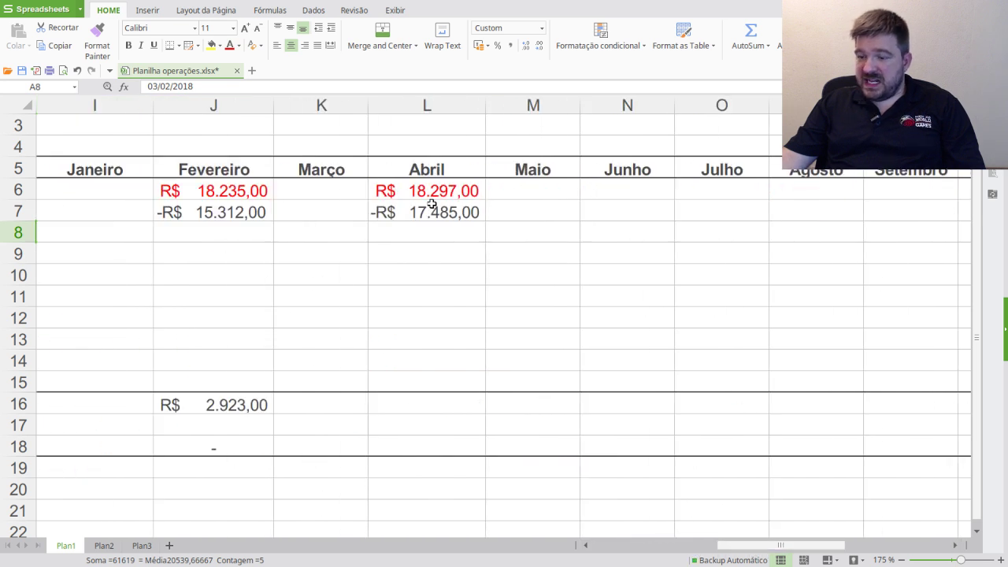
pyautogui.click(225, 402)
pyautogui.hotkey('ctrl', 'c')
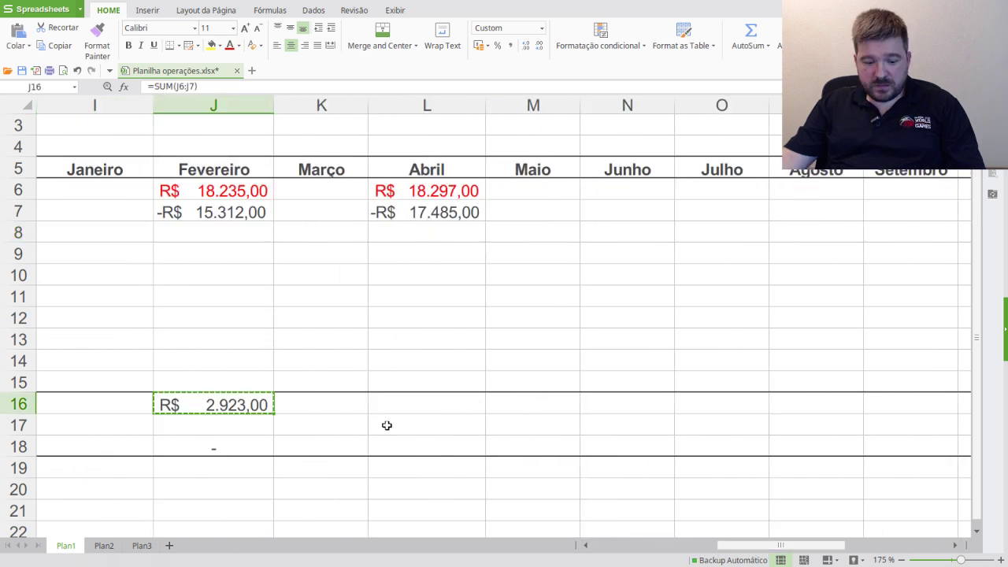
pyautogui.click(403, 406)
pyautogui.hotkey('ctrl', 'v')
pyautogui.click(455, 433)
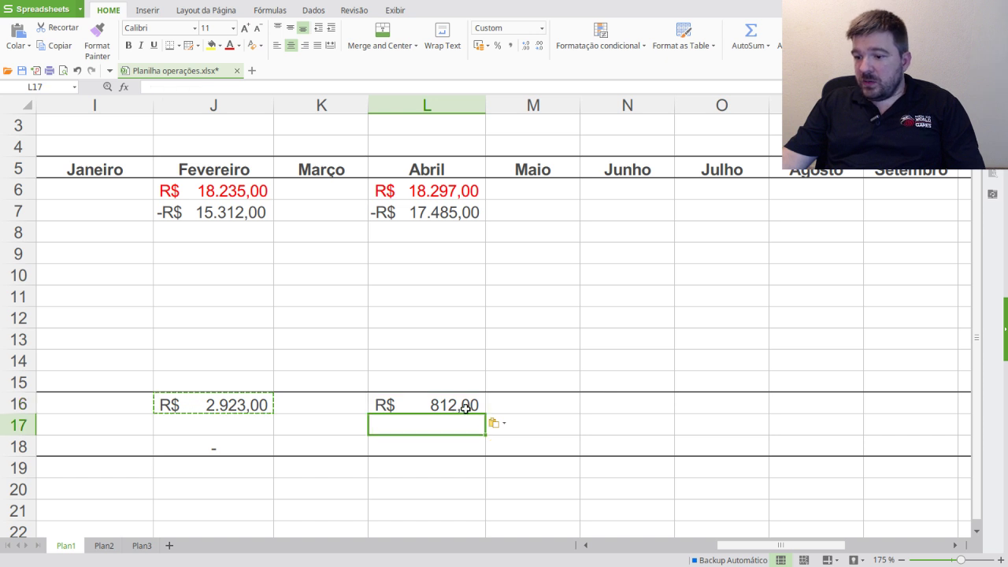
pyautogui.click(433, 193)
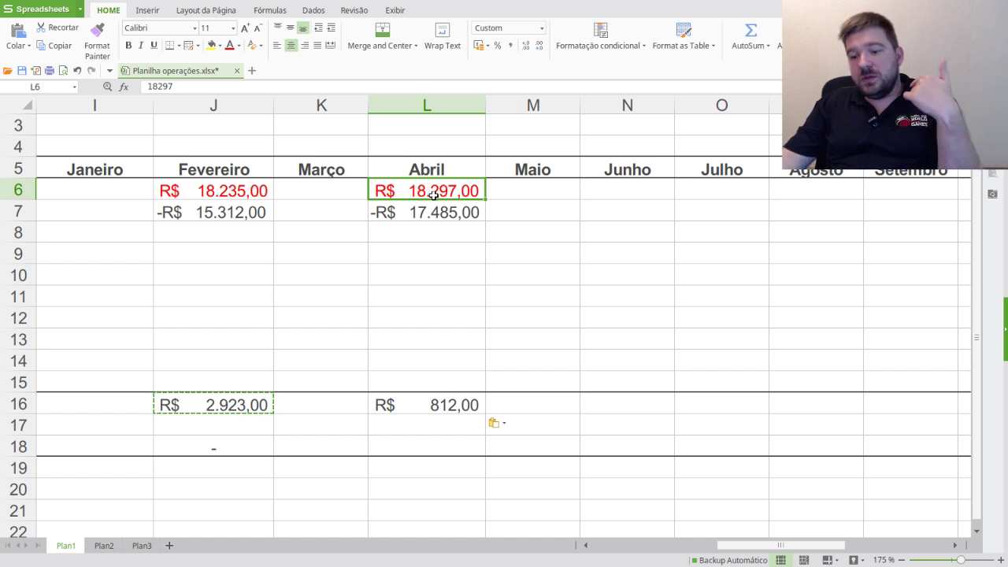
pyautogui.click(455, 405)
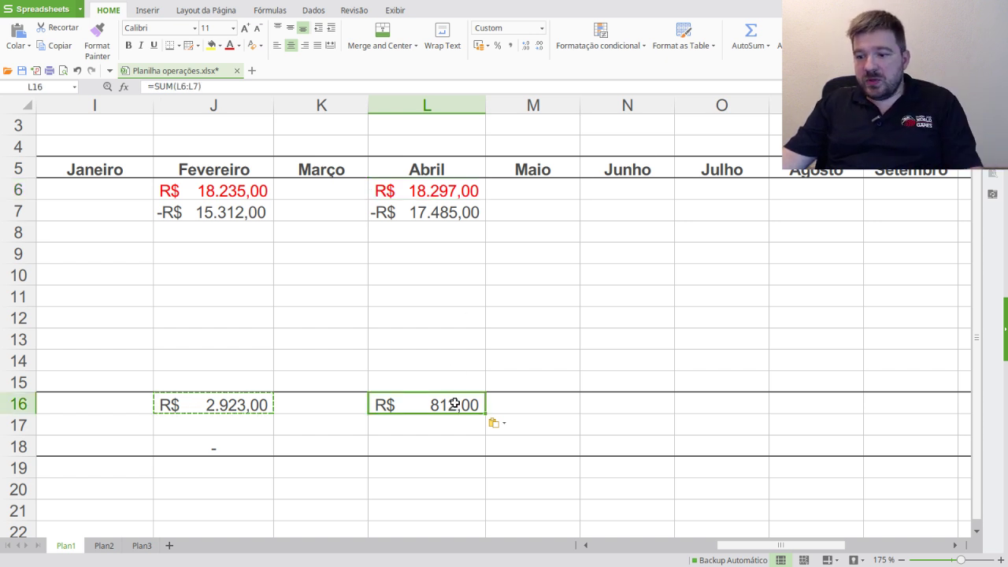
pyautogui.moveTo(743, 545); pyautogui.dragTo(482, 506)
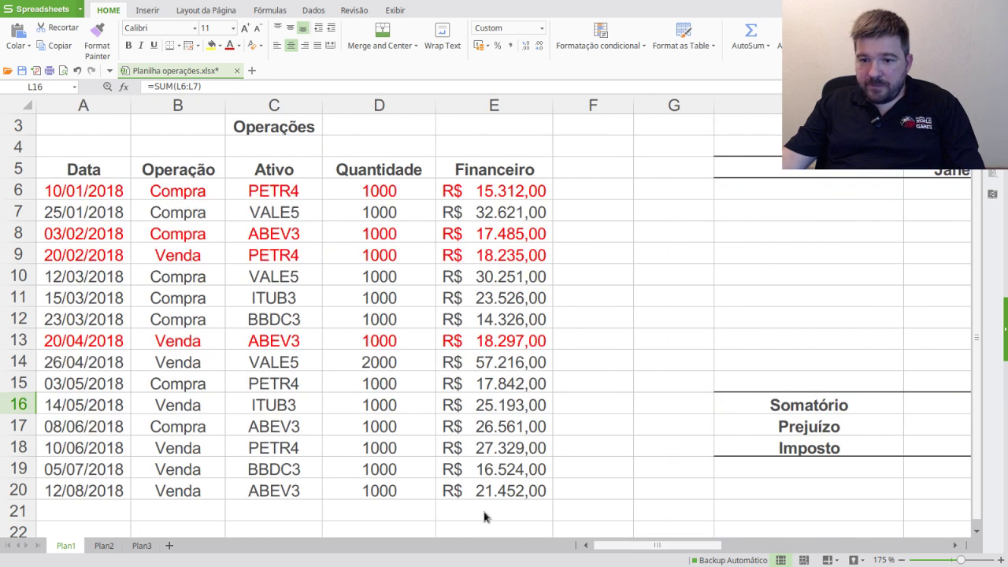
# - Colour the 26/04/2018 VALE5 sale row (A14:E14) red
pyautogui.click(72, 364)
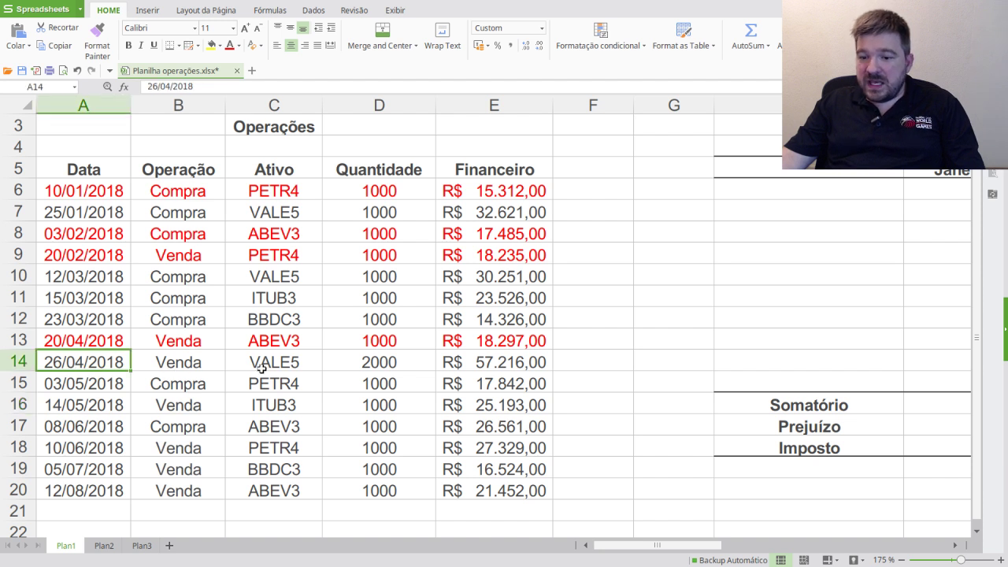
pyautogui.moveTo(74, 363); pyautogui.dragTo(491, 363)
pyautogui.click(230, 45)
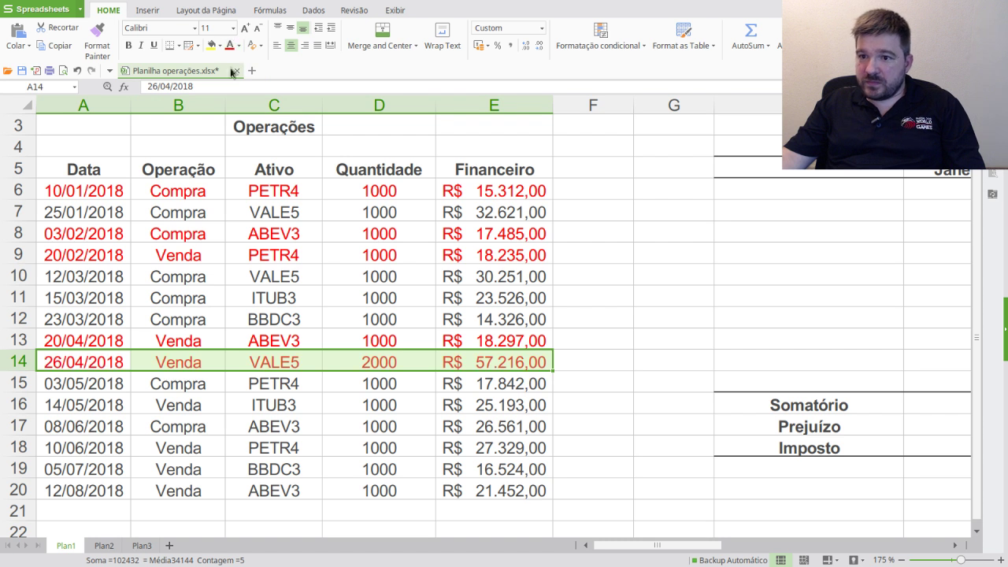
pyautogui.click(381, 361)
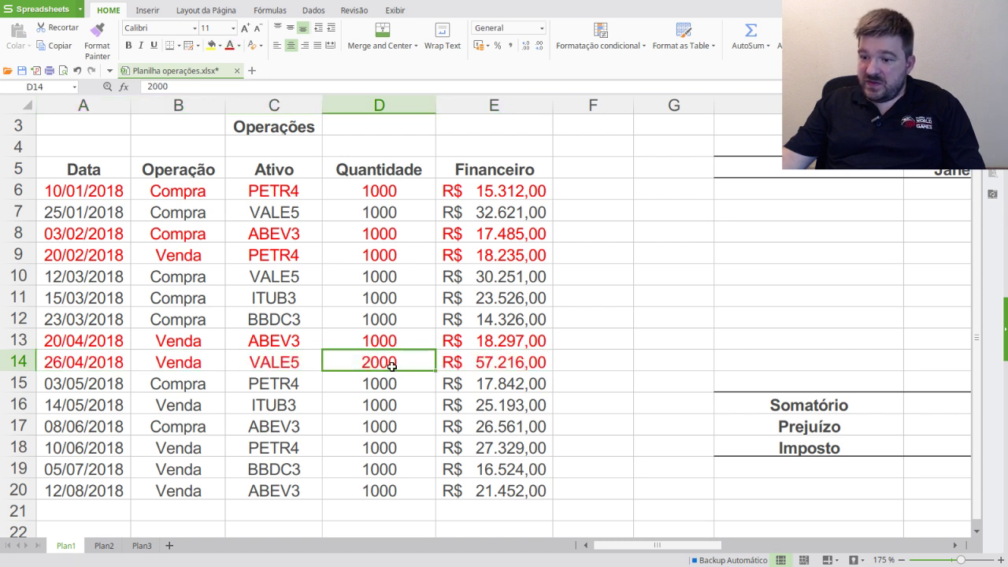
# - Copy the 57.216,00 sale value into Abril's cell L8
pyautogui.moveTo(484, 363); pyautogui.dragTo(403, 366)
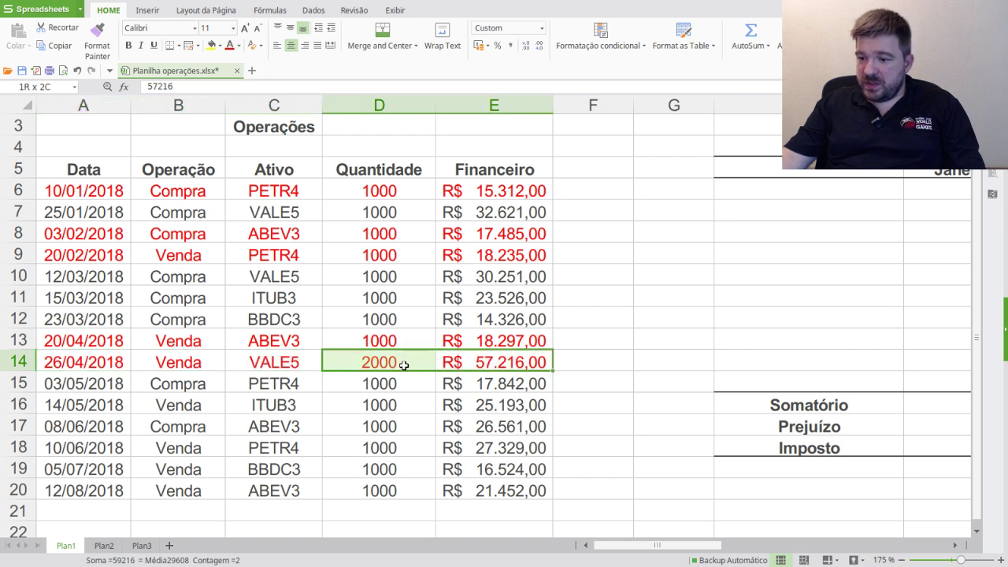
pyautogui.click(465, 364)
pyautogui.moveTo(465, 364); pyautogui.dragTo(103, 364)
pyautogui.click(504, 363)
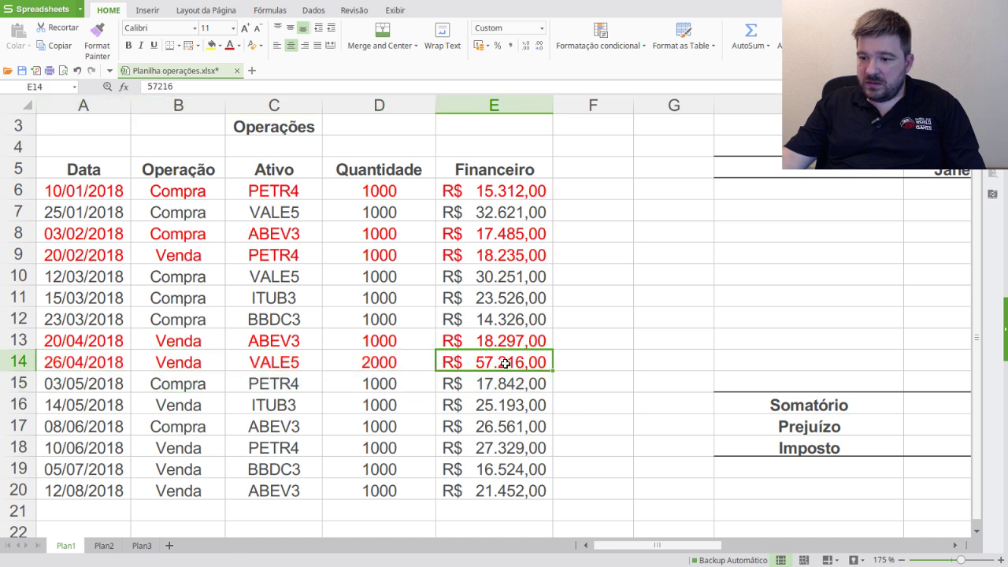
pyautogui.moveTo(720, 546); pyautogui.dragTo(819, 545)
pyautogui.click(473, 236)
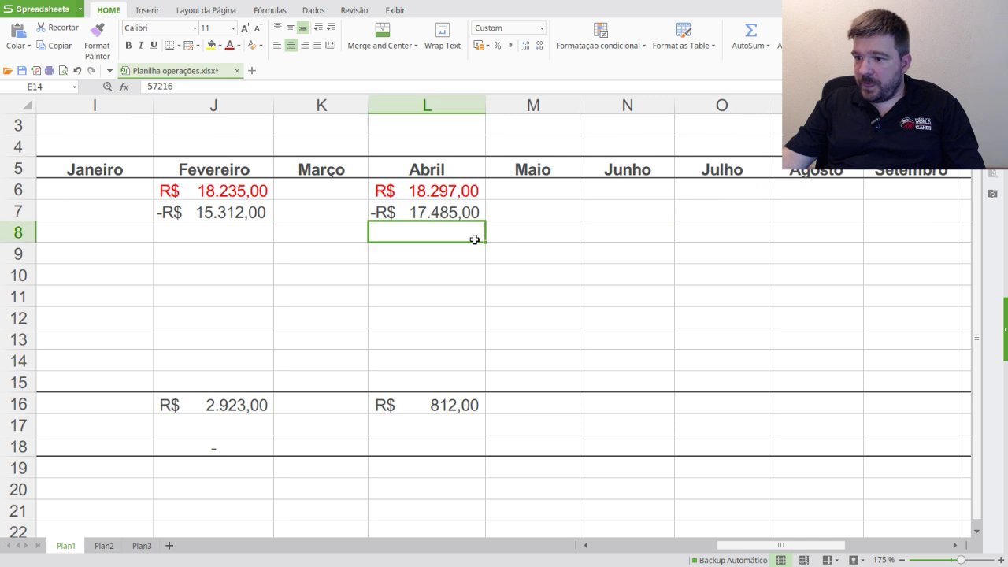
pyautogui.hotkey('ctrl', 'v')
pyautogui.moveTo(739, 537); pyautogui.dragTo(616, 545)
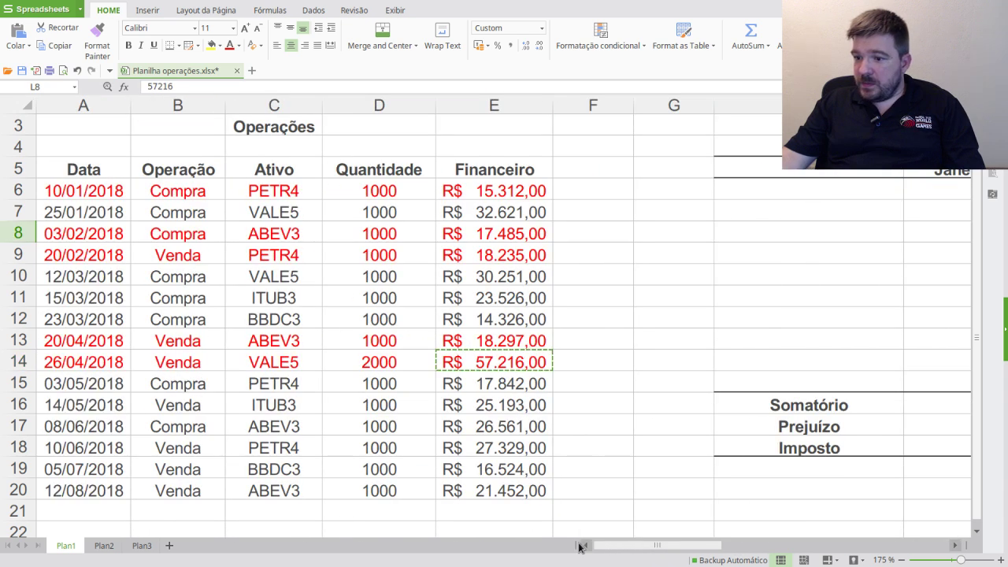
# - Select the 12/03/2018 and 25/01/2018 VALE5 purchase rows
pyautogui.click(379, 278)
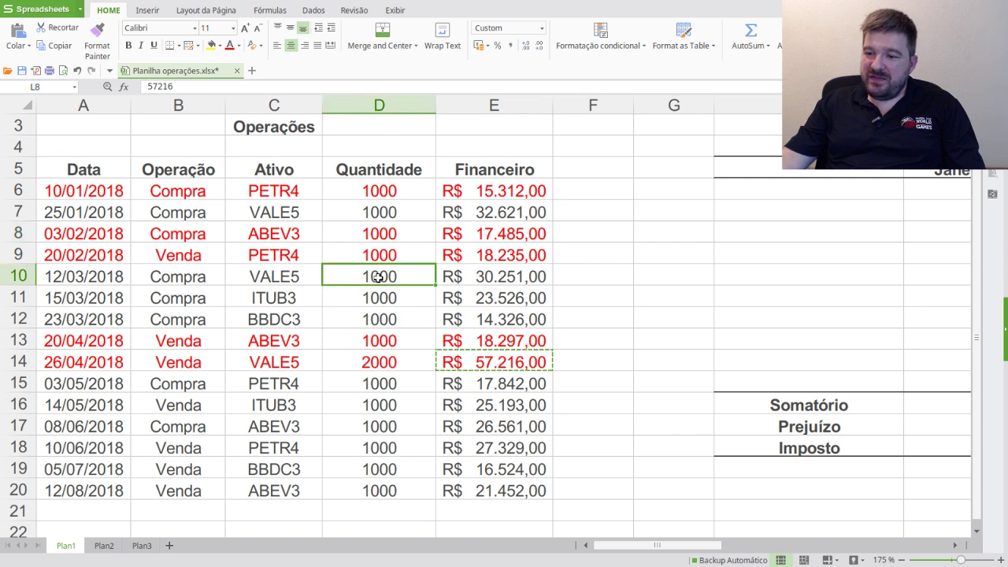
pyautogui.moveTo(91, 272); pyautogui.dragTo(481, 273)
pyautogui.moveTo(87, 212); pyautogui.dragTo(491, 206)
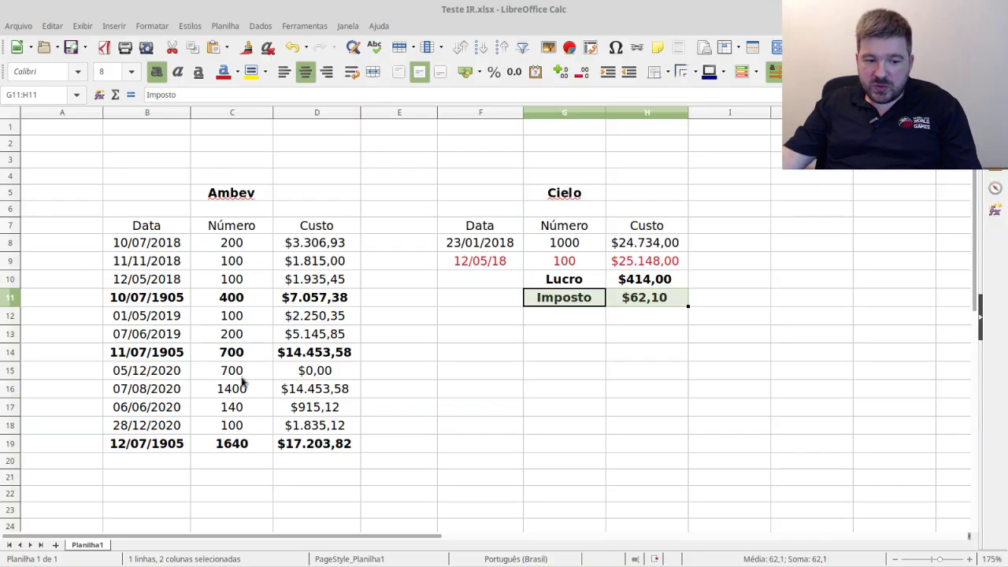
pyautogui.click(307, 297)
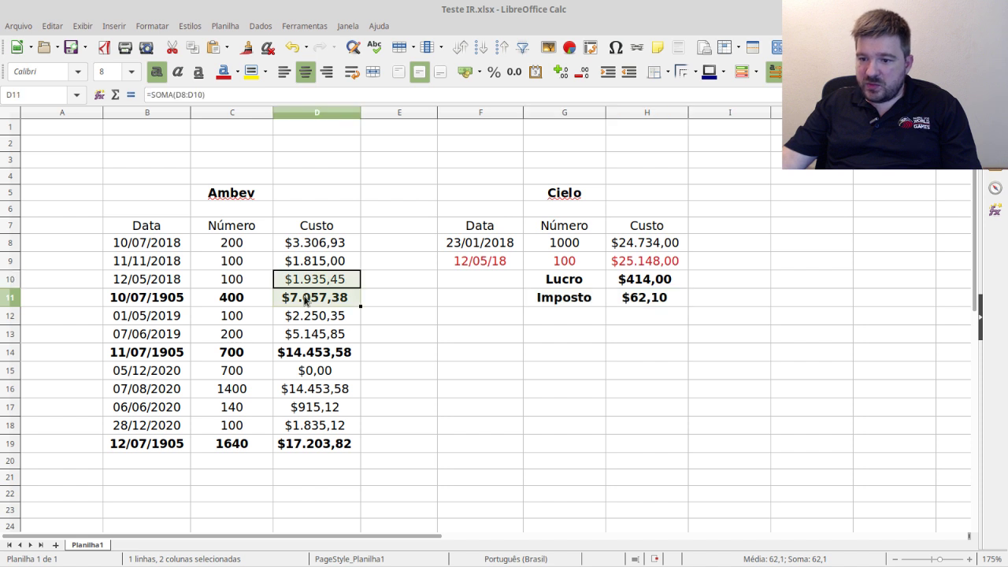
pyautogui.click(315, 444)
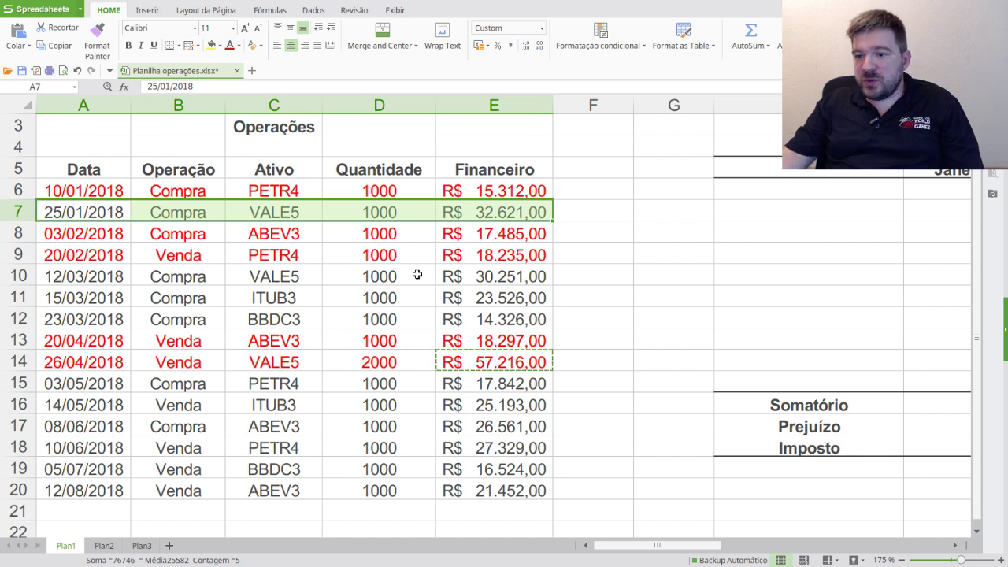
# - Enter the VALE5 purchase as -R$ 30.251,00 in L9 and colour the 12/03/2018 row red
pyautogui.click(457, 282)
pyautogui.click(498, 216)
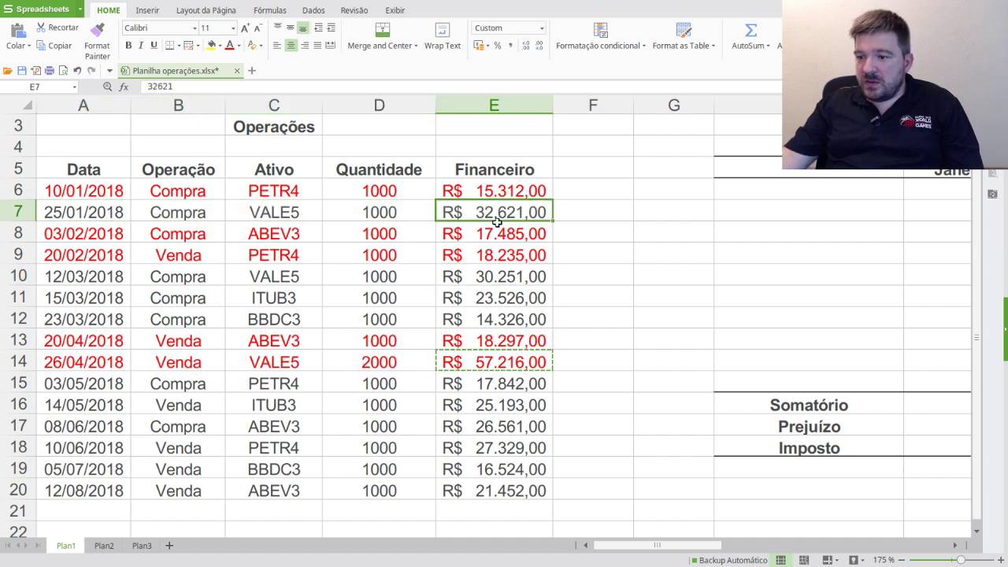
pyautogui.click(507, 280)
pyautogui.hotkey('ctrl', 'c')
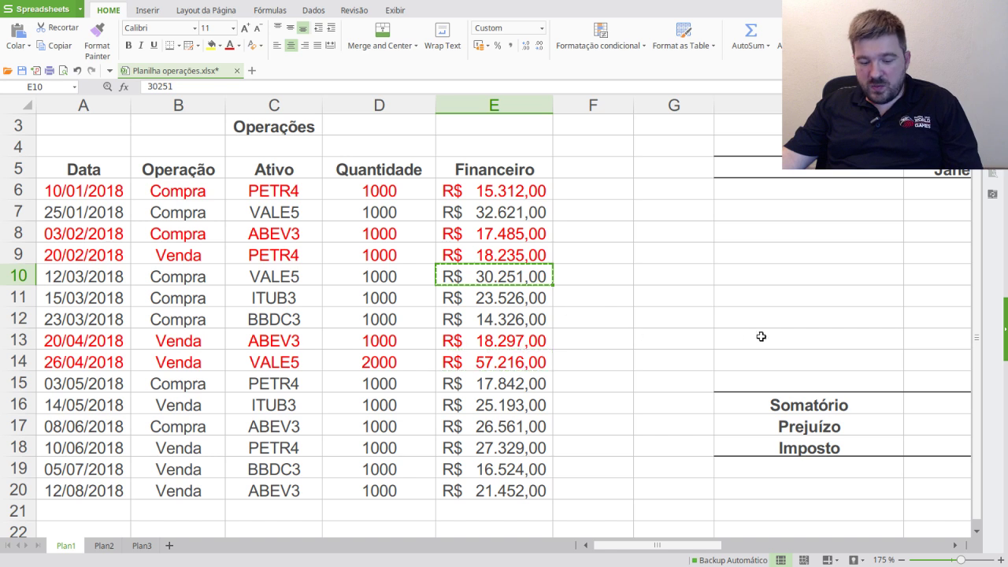
pyautogui.moveTo(718, 545); pyautogui.dragTo(834, 543)
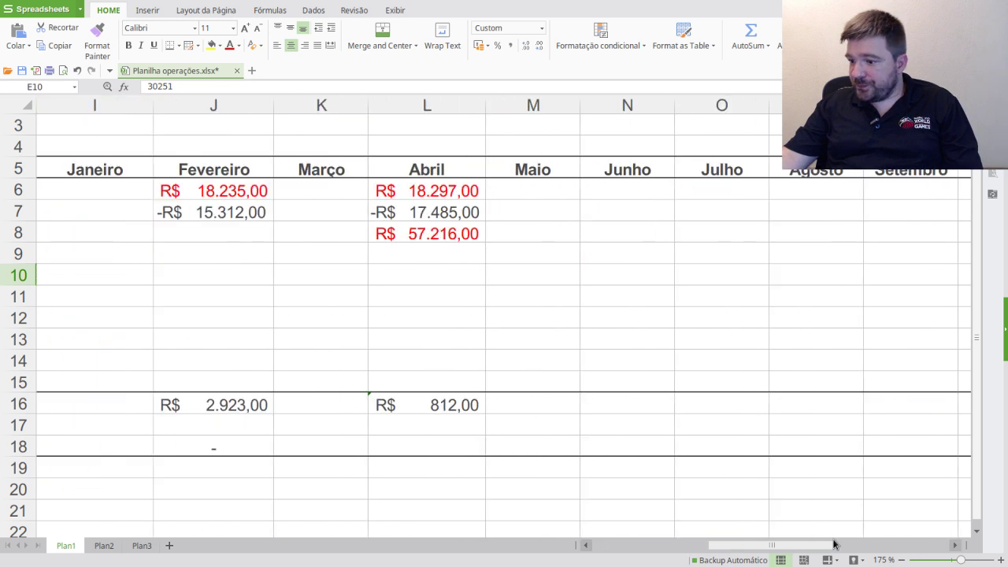
pyautogui.click(463, 260)
pyautogui.hotkey('ctrl', 'v')
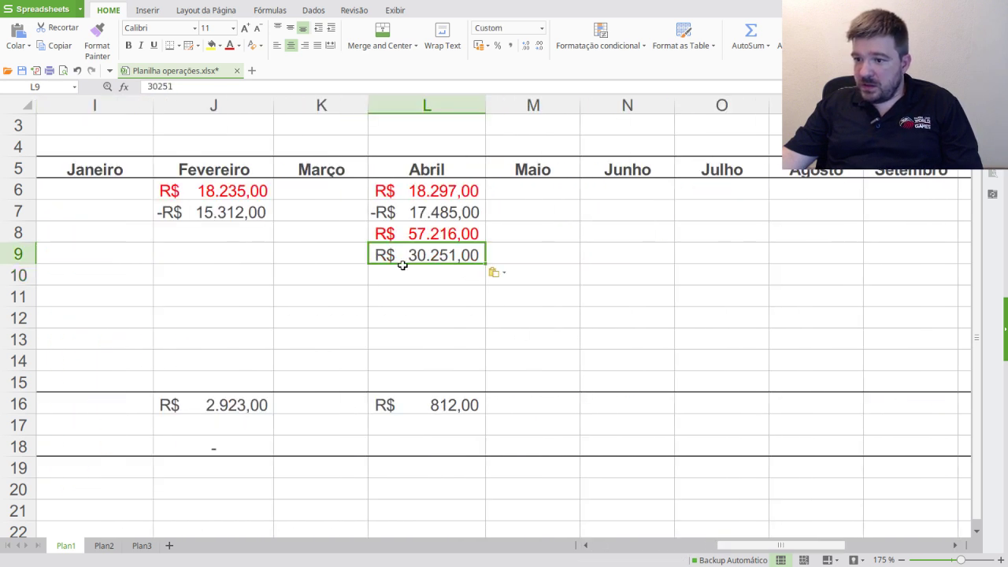
pyautogui.click(149, 85)
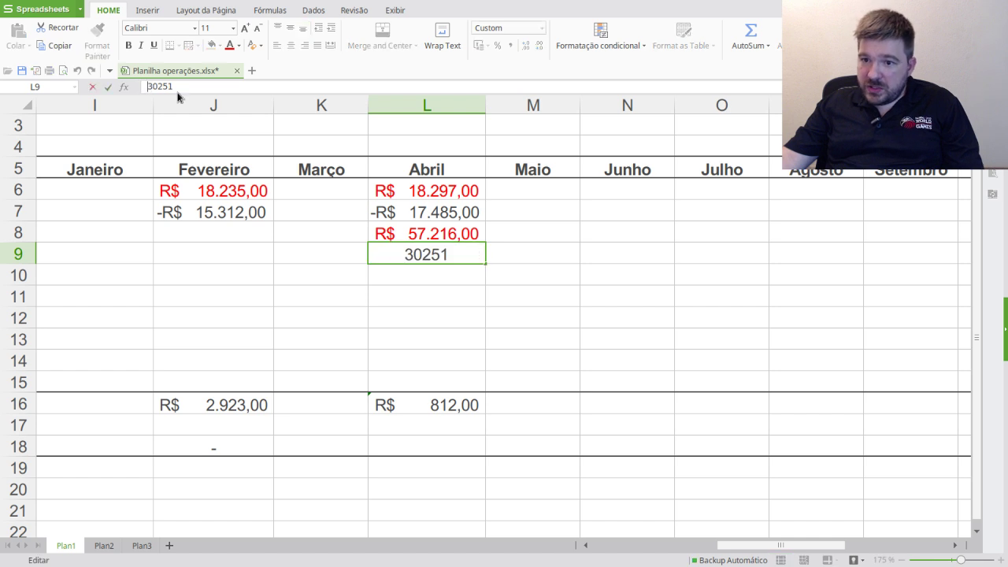
pyautogui.write('-')
pyautogui.press('Return')
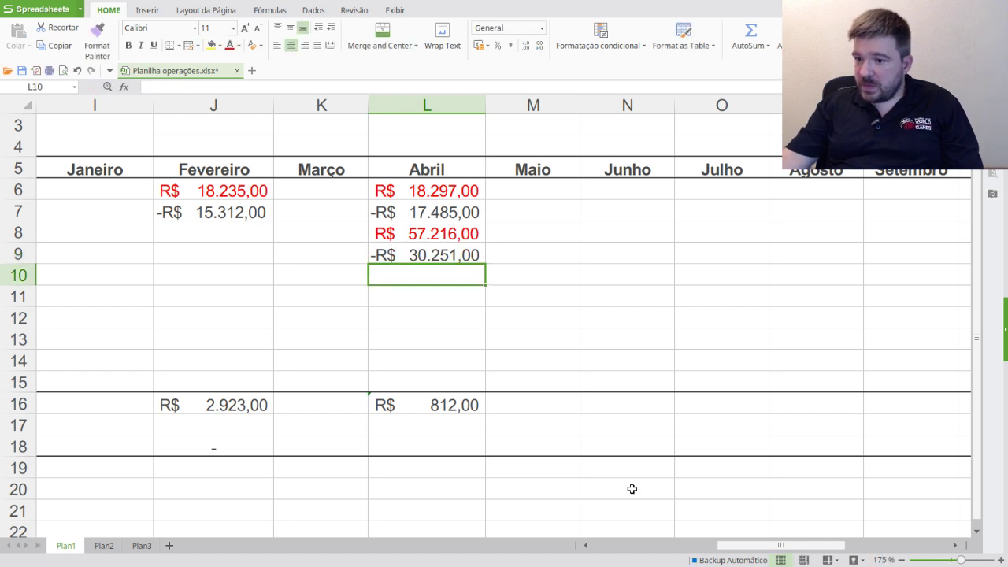
pyautogui.moveTo(814, 545); pyautogui.dragTo(619, 544)
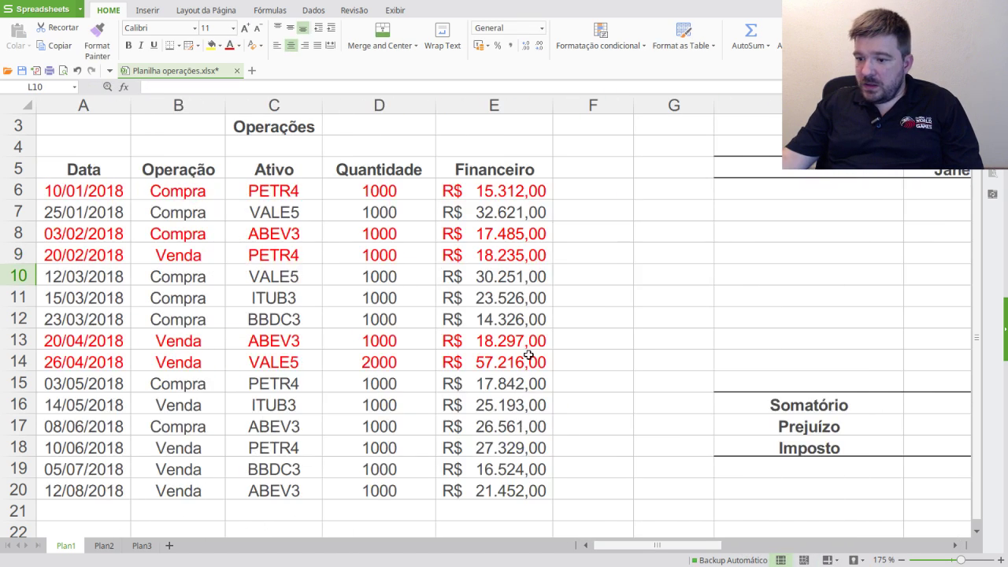
pyautogui.moveTo(504, 276); pyautogui.dragTo(52, 275)
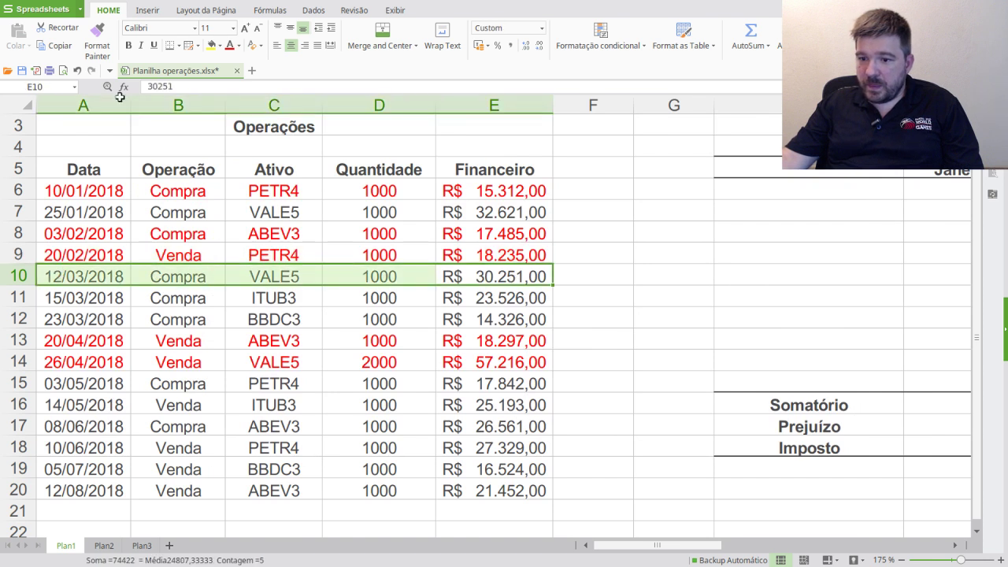
pyautogui.click(230, 44)
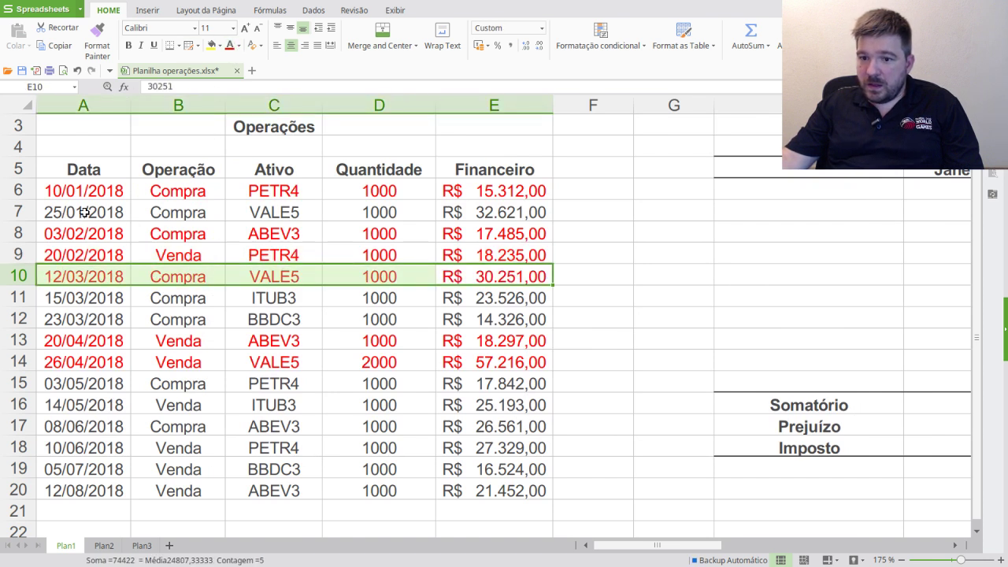
# - Enter the VALE5 purchase as -R$ 32.621,00 in L10 and colour the 25/01/2018 row red
pyautogui.click(517, 206)
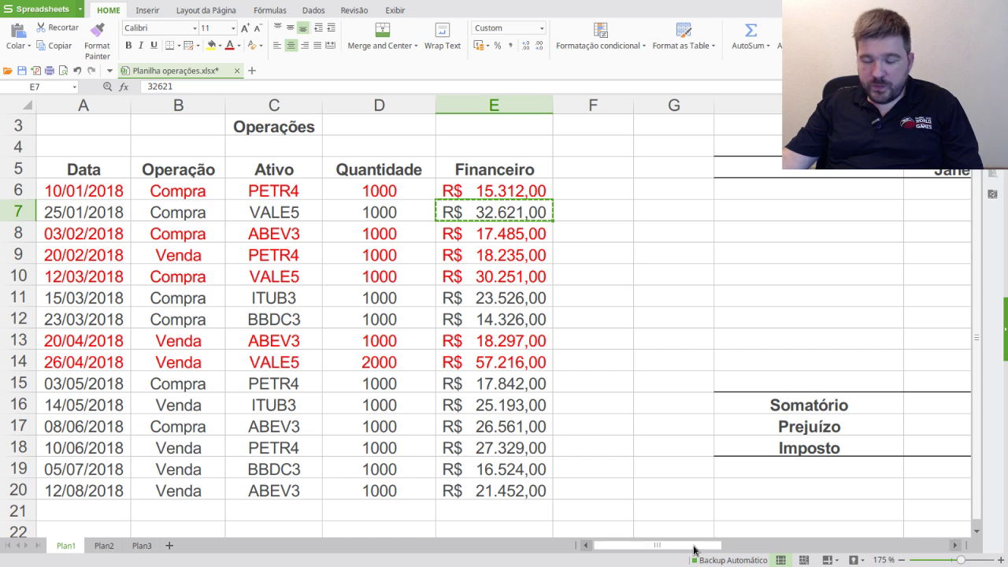
pyautogui.moveTo(690, 545); pyautogui.dragTo(814, 554)
pyautogui.click(439, 281)
pyautogui.hotkey('ctrl', 'v')
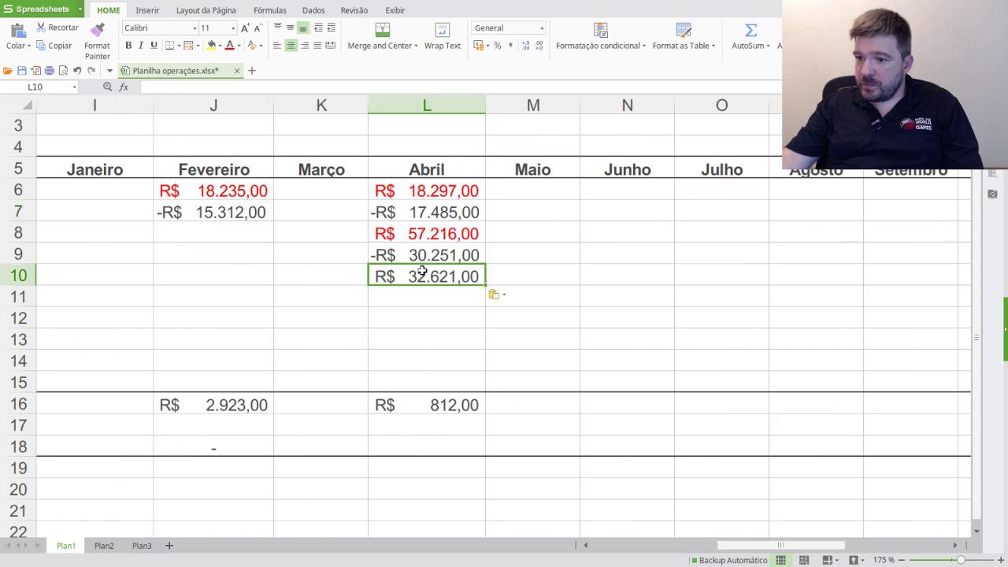
pyautogui.click(151, 86)
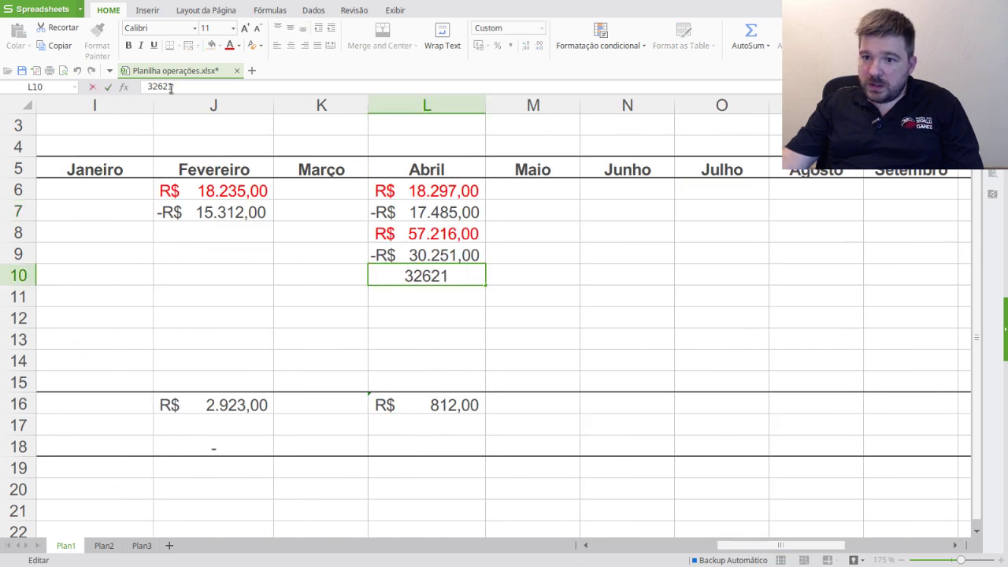
pyautogui.write('-')
pyautogui.press('Return')
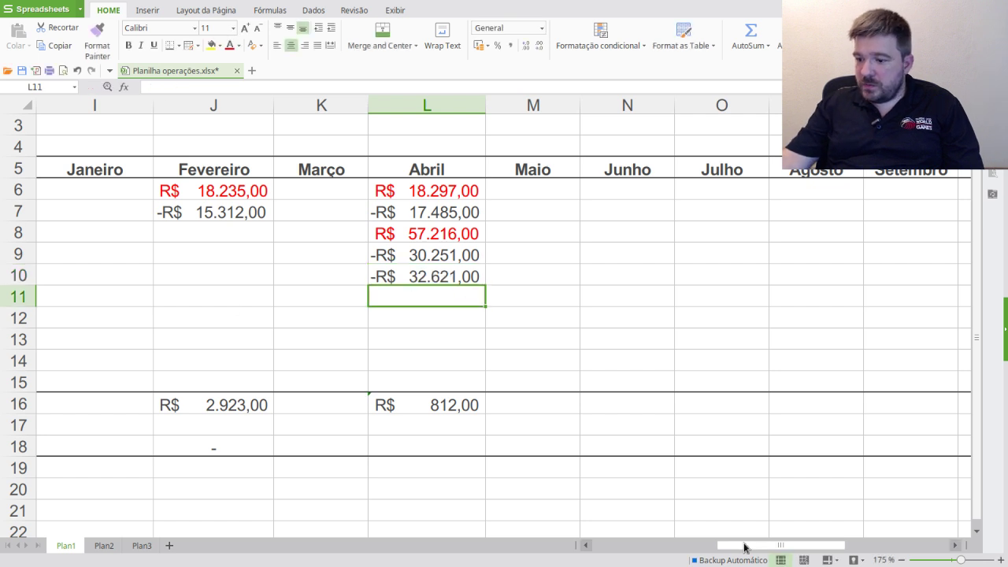
pyautogui.moveTo(747, 544); pyautogui.dragTo(595, 544)
pyautogui.moveTo(122, 213); pyautogui.dragTo(477, 214)
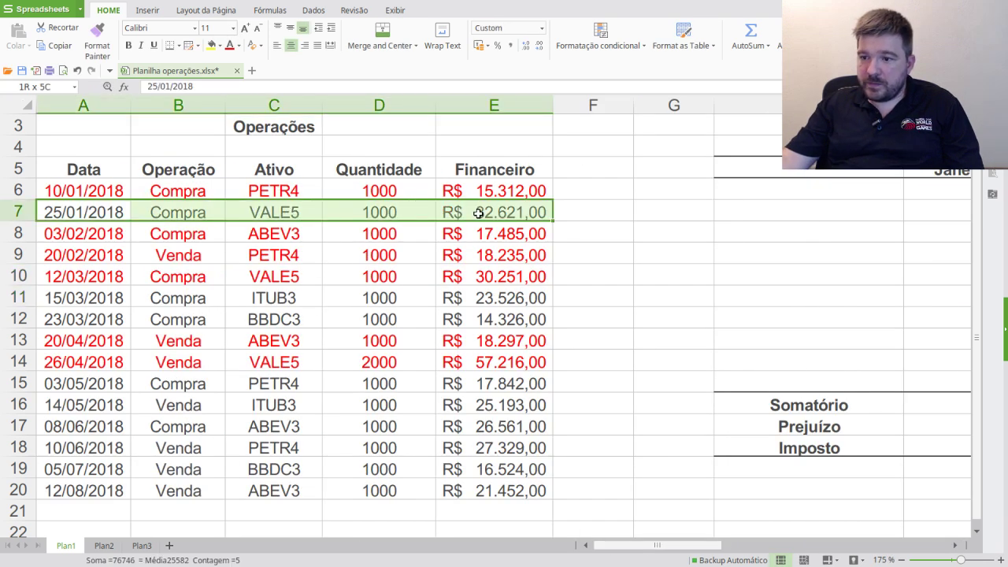
pyautogui.click(230, 46)
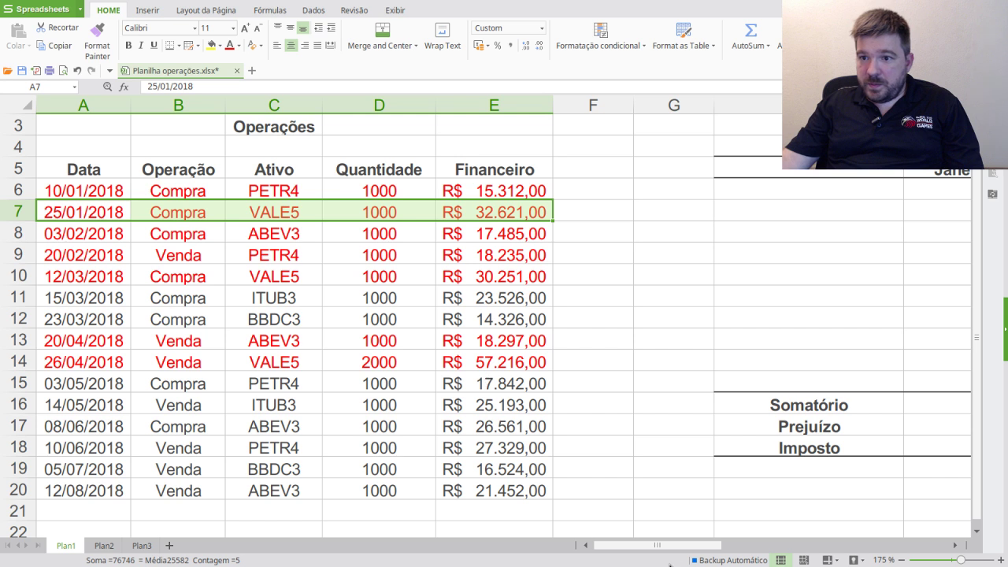
# - Select the Abril total in L16
pyautogui.moveTo(670, 544); pyautogui.dragTo(772, 543)
pyautogui.click(420, 339)
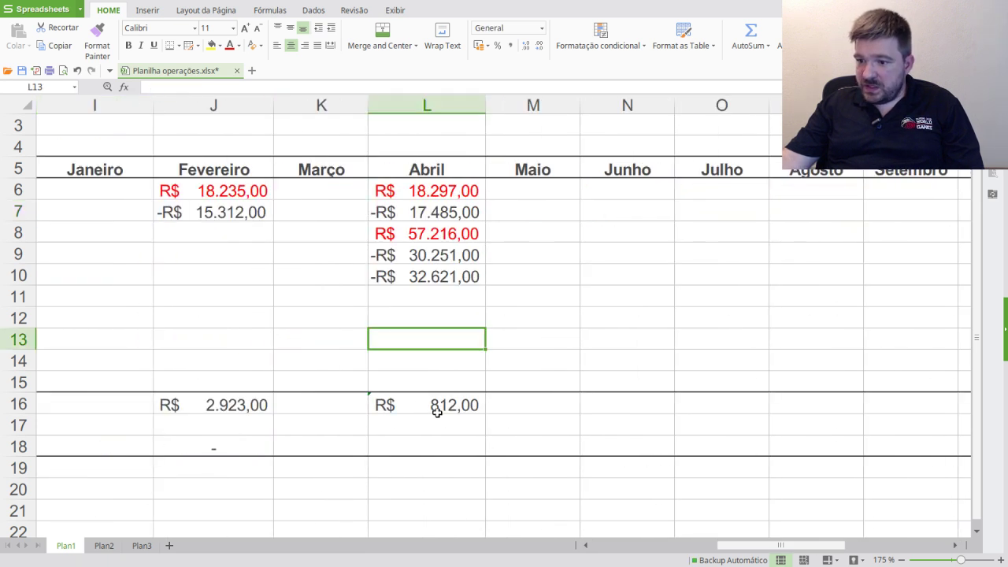
pyautogui.click(435, 406)
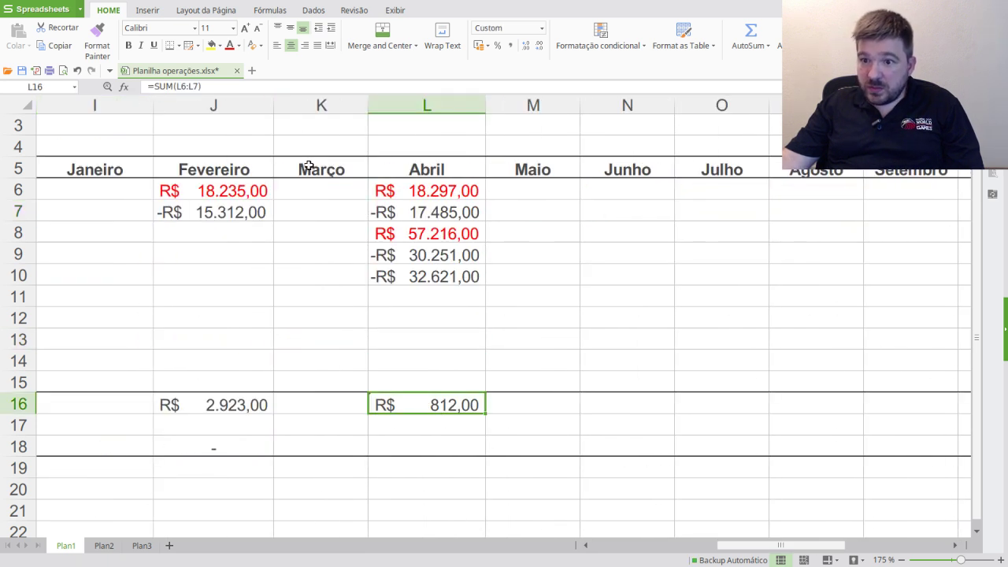
# - Change the Abril total in L16 to =SUM(L6:L15)
pyautogui.click(196, 87)
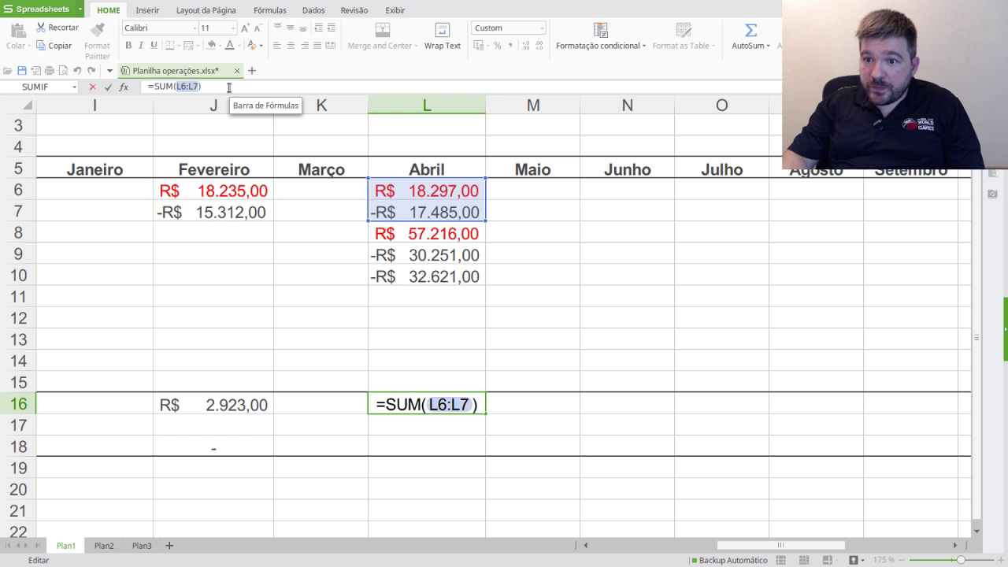
pyautogui.press('BackSpace')
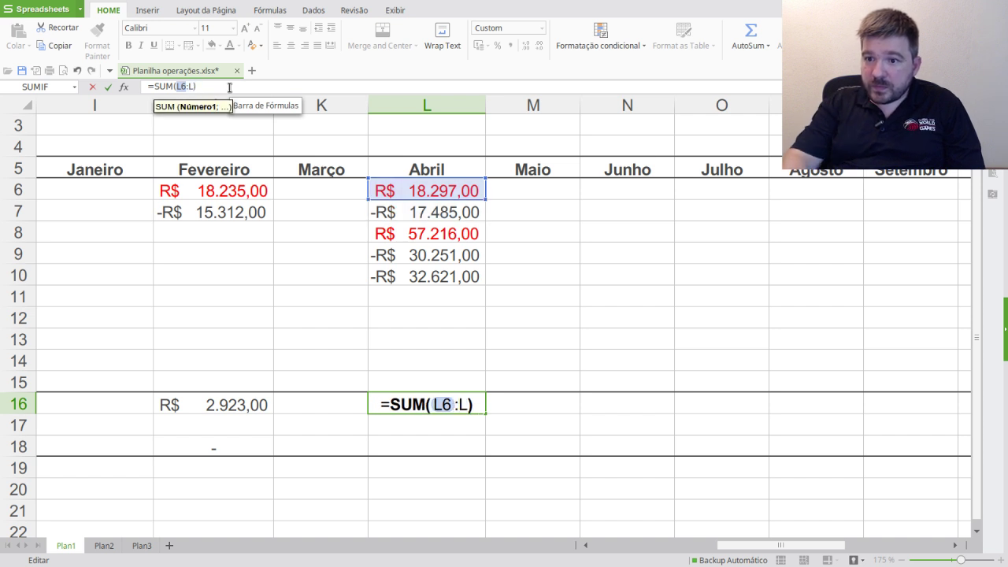
pyautogui.write('15')
pyautogui.press('Return')
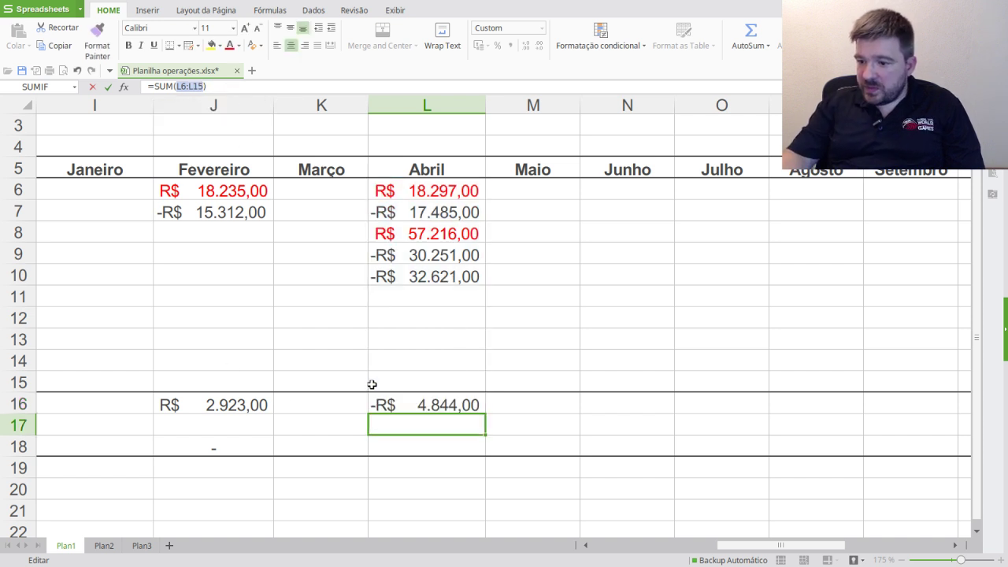
# - Copy the sum formula into Fevereiro's total J16 and make the -R$ 4.844,00 in L16 red
pyautogui.click(435, 404)
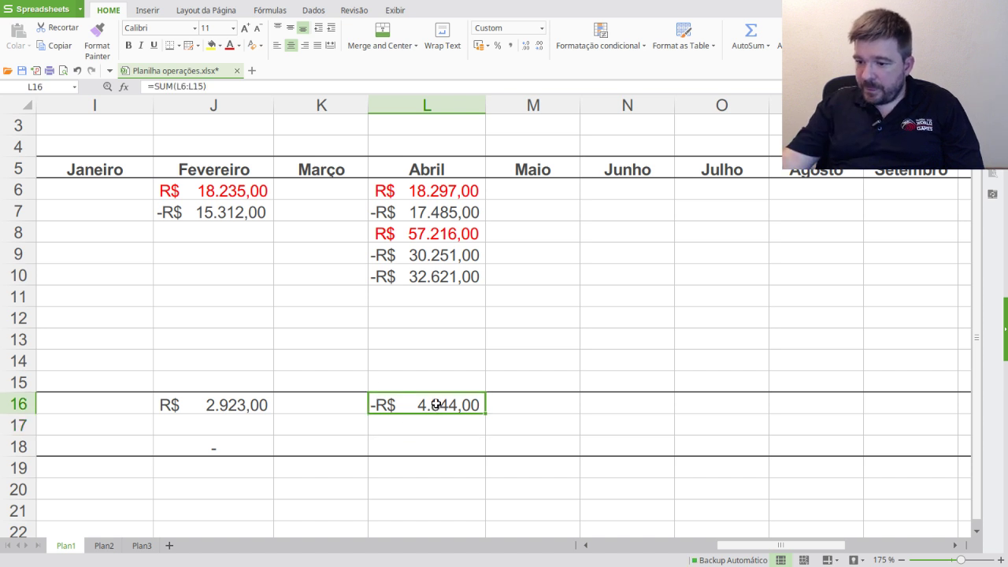
pyautogui.hotkey('ctrl', 'c')
pyautogui.click(245, 406)
pyautogui.hotkey('ctrl', 'v')
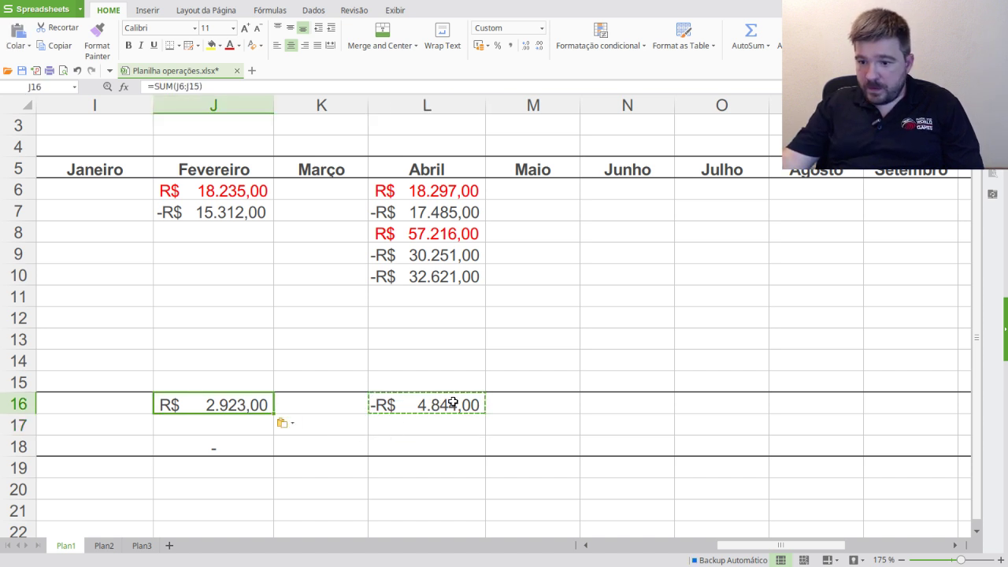
pyautogui.click(453, 403)
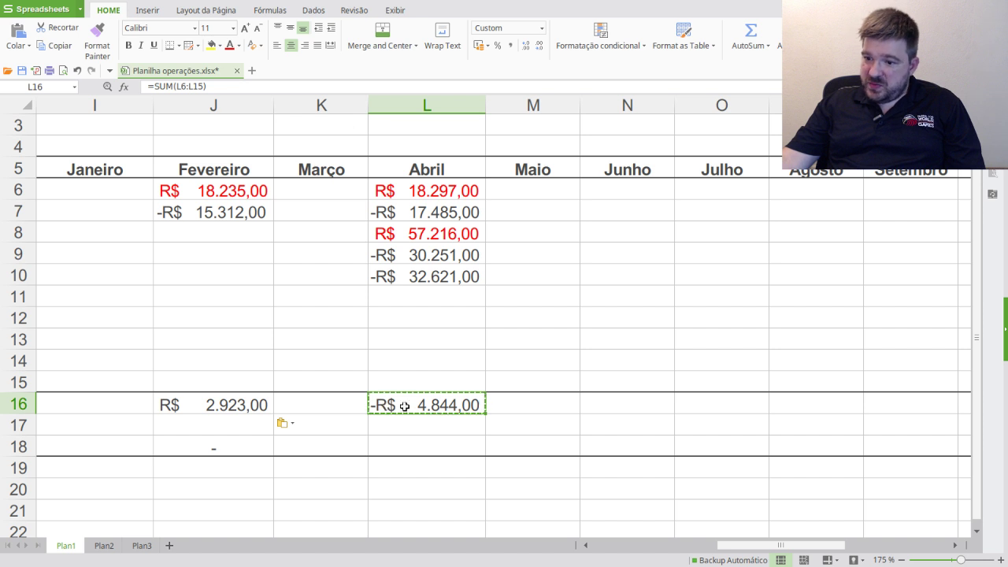
pyautogui.click(229, 45)
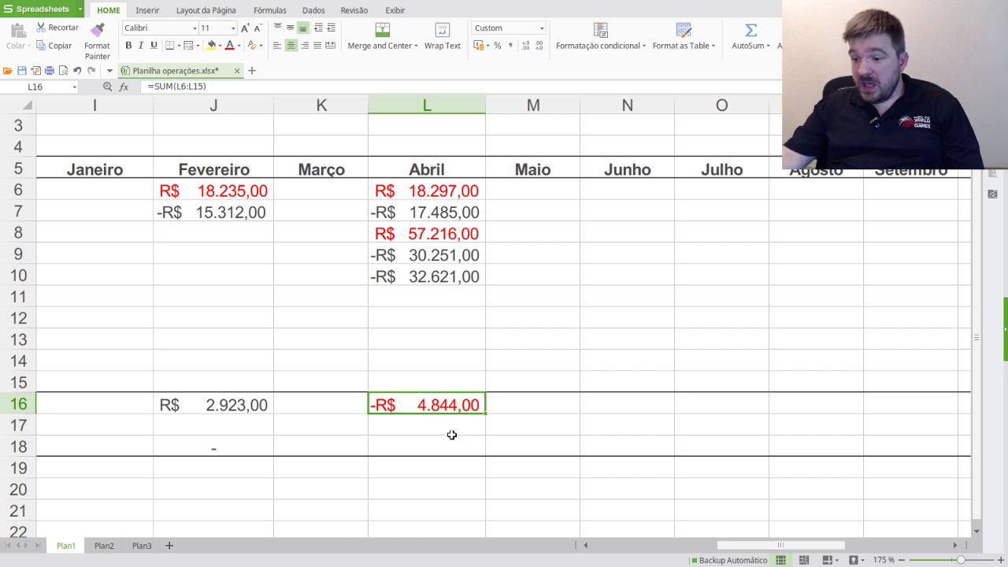
# - Enter a dash as Abril's Imposto in L18
pyautogui.moveTo(735, 545); pyautogui.dragTo(710, 559)
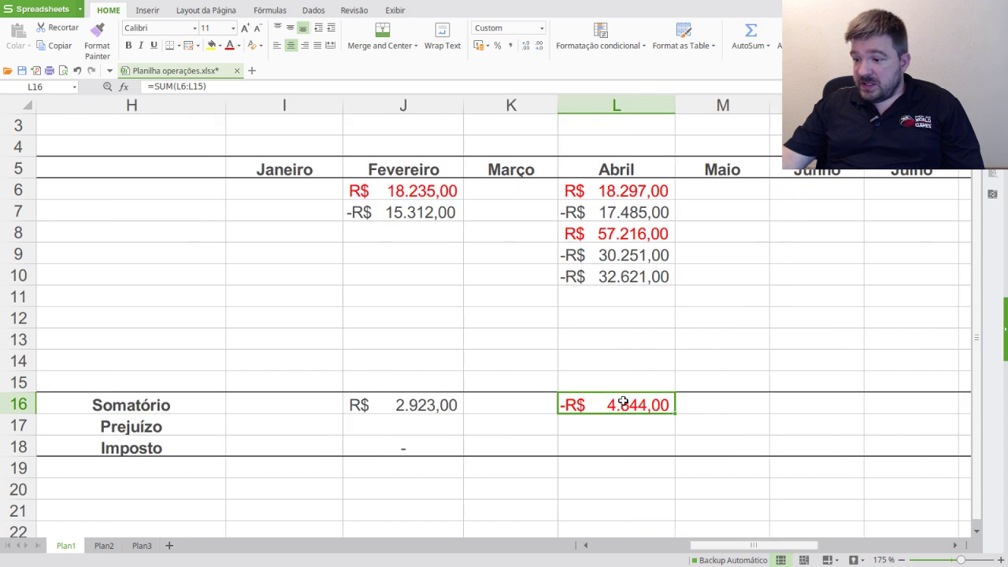
pyautogui.click(657, 445)
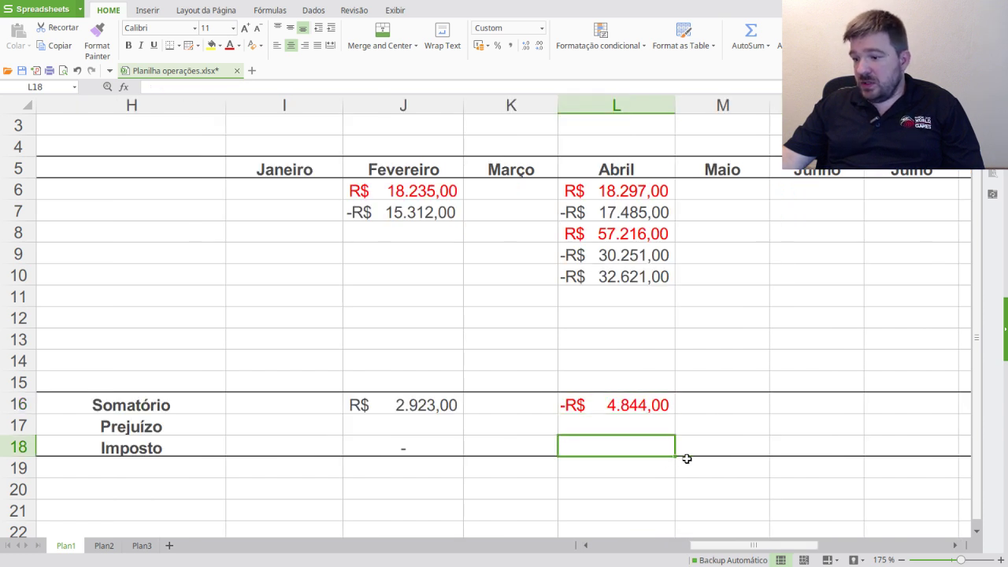
pyautogui.write('-')
pyautogui.click(669, 489)
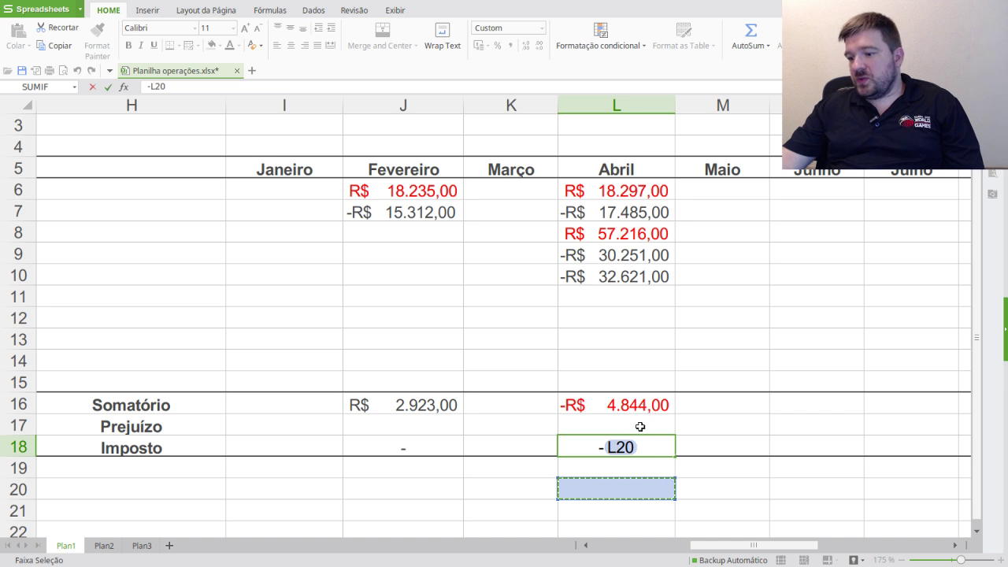
pyautogui.press('Escape')
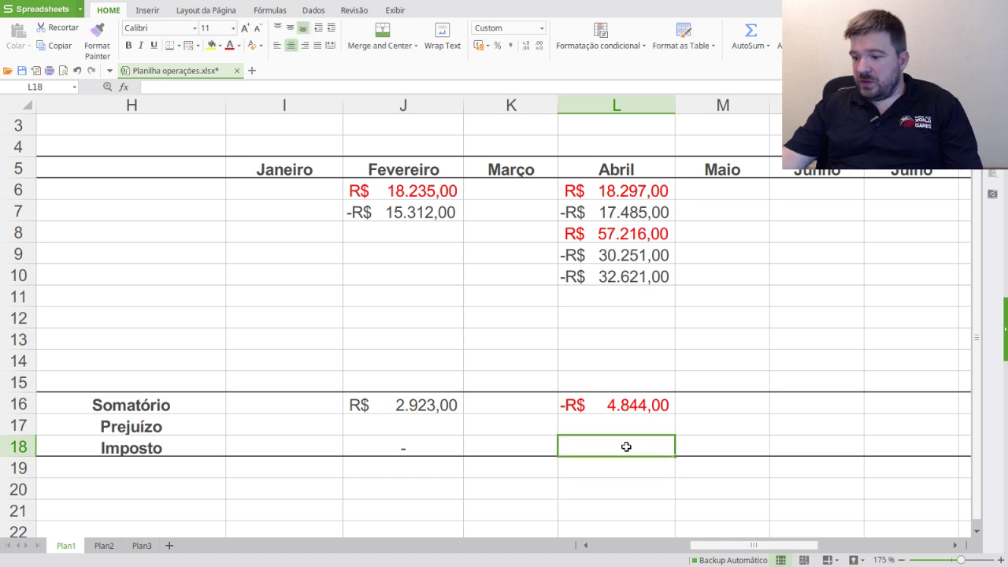
pyautogui.write('-')
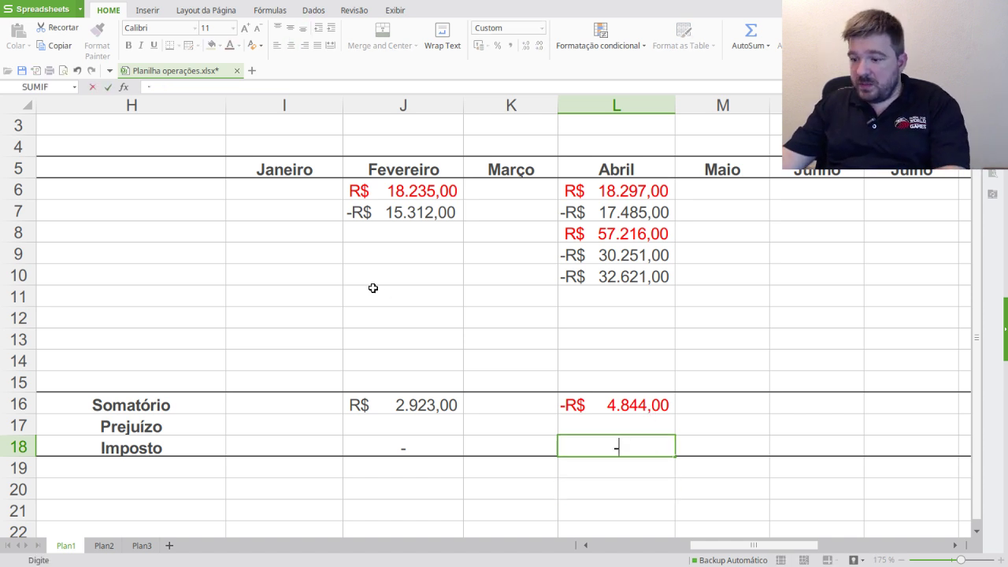
pyautogui.press('Return')
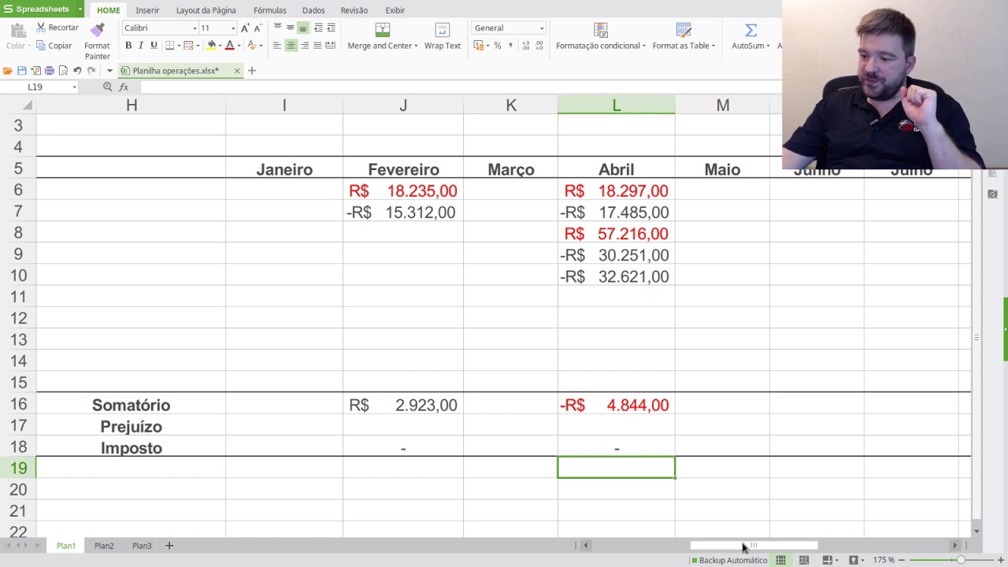
pyautogui.moveTo(742, 545); pyautogui.dragTo(632, 546)
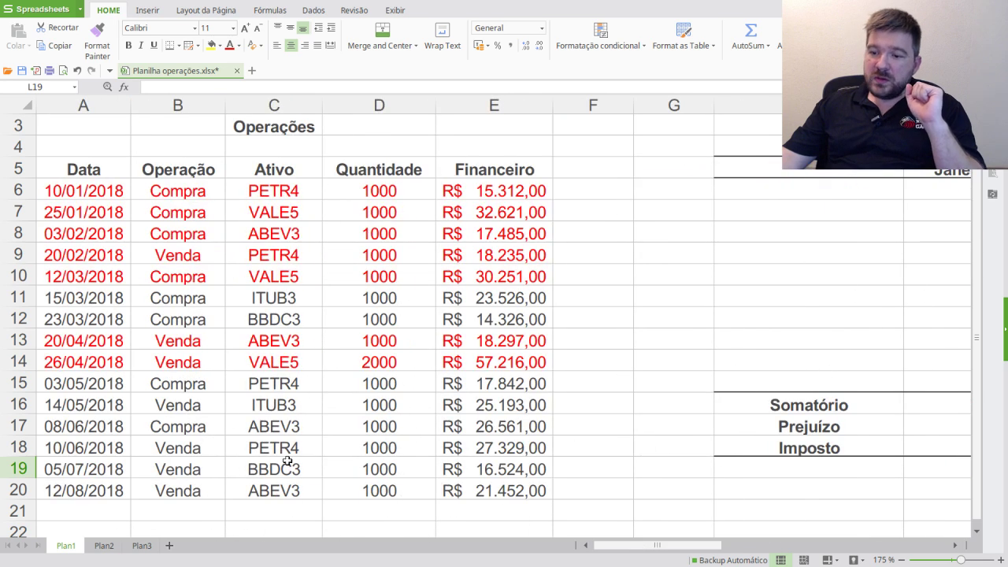
# - Paste the 14/05/2018 sale R$ 25.193,00 into M6, autofit column M, and colour that row red
pyautogui.click(63, 383)
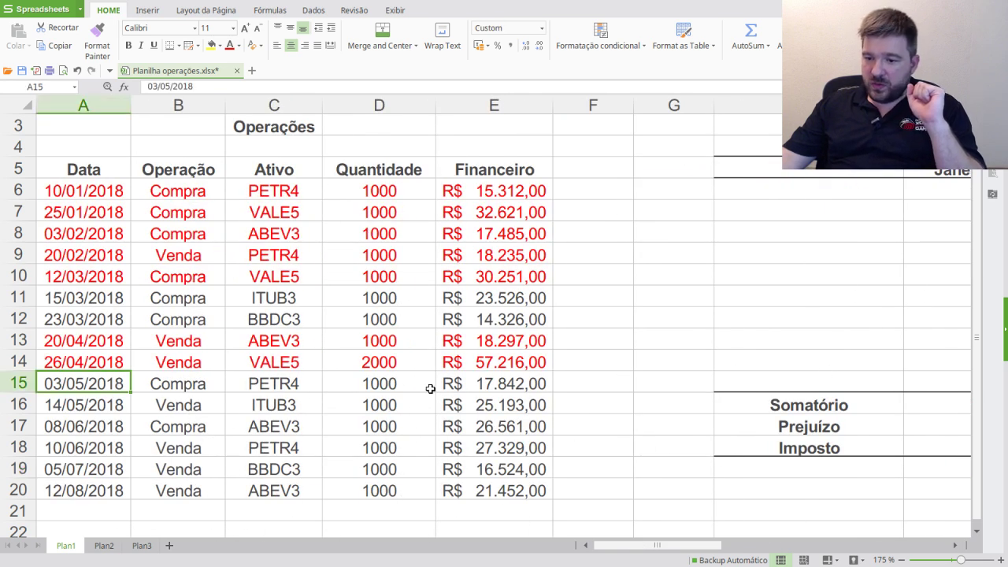
pyautogui.click(81, 411)
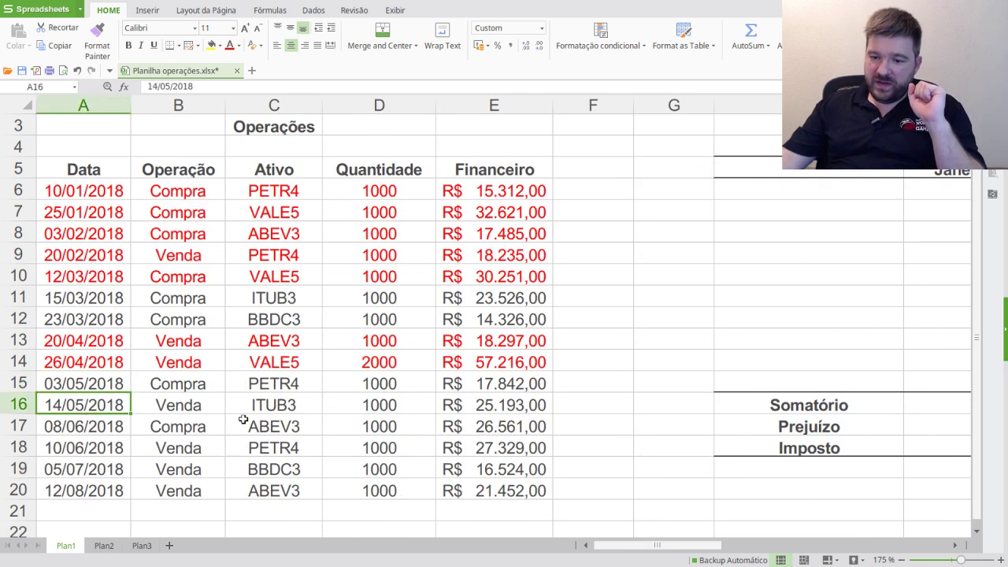
pyautogui.click(488, 407)
pyautogui.hotkey('ctrl', 'c')
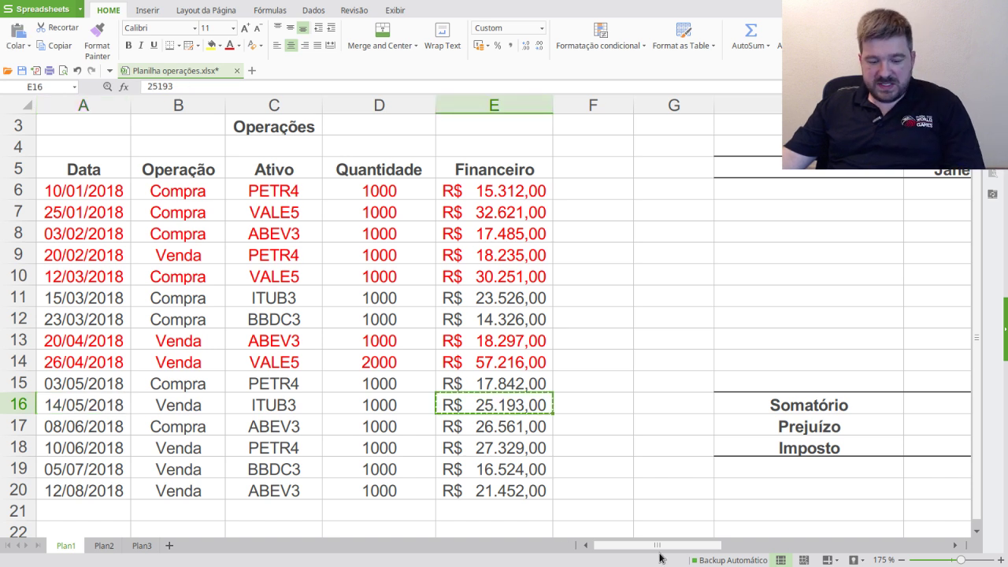
pyautogui.moveTo(661, 546); pyautogui.dragTo(783, 546)
pyautogui.click(542, 189)
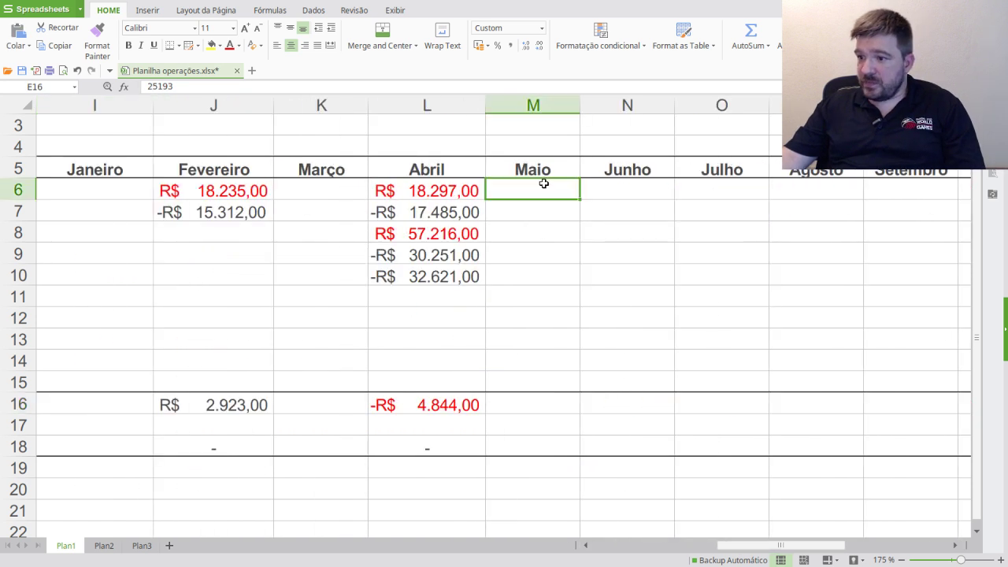
pyautogui.hotkey('ctrl', 'v')
pyautogui.doubleClick(580, 106)
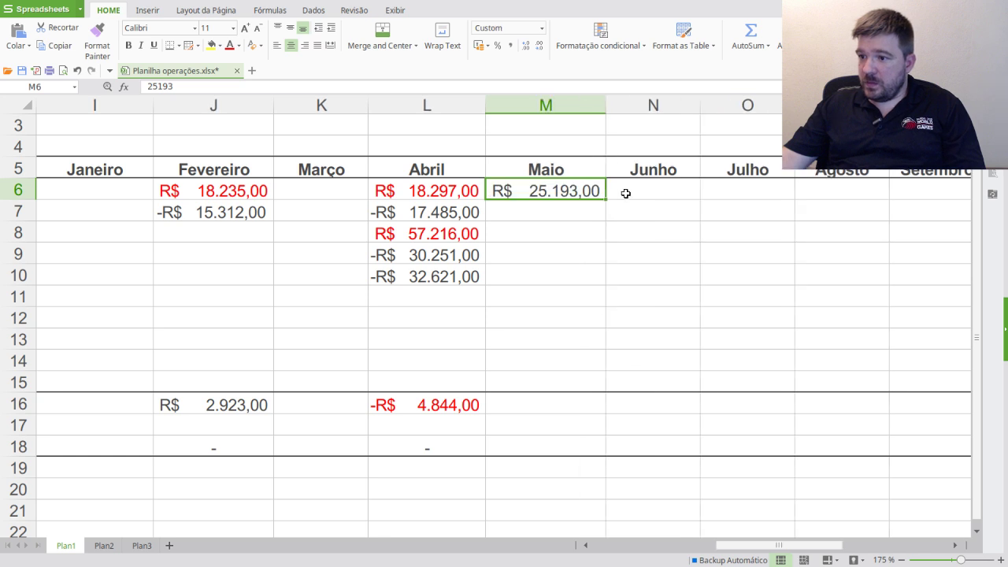
pyautogui.moveTo(728, 544); pyautogui.dragTo(353, 544)
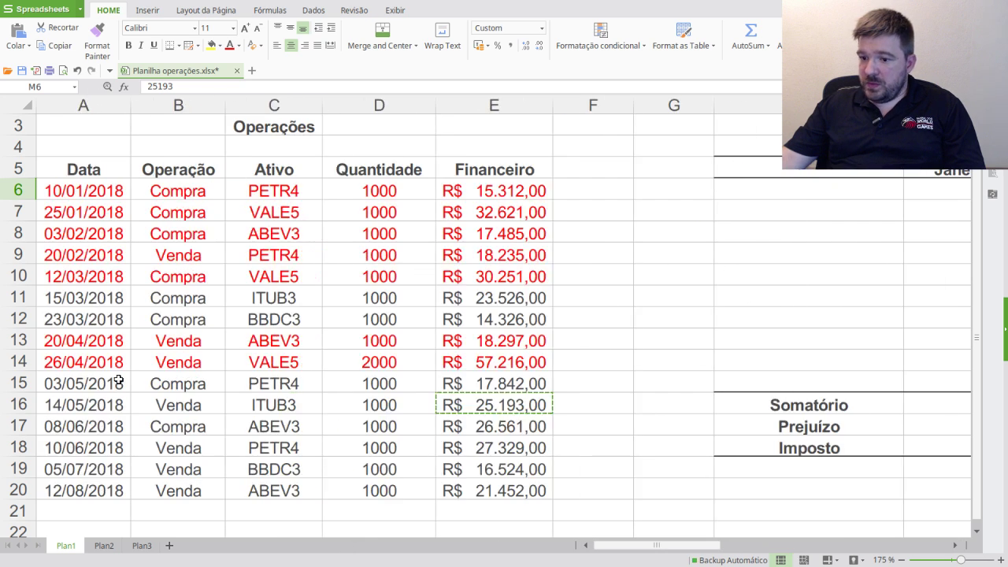
pyautogui.moveTo(72, 403); pyautogui.dragTo(488, 405)
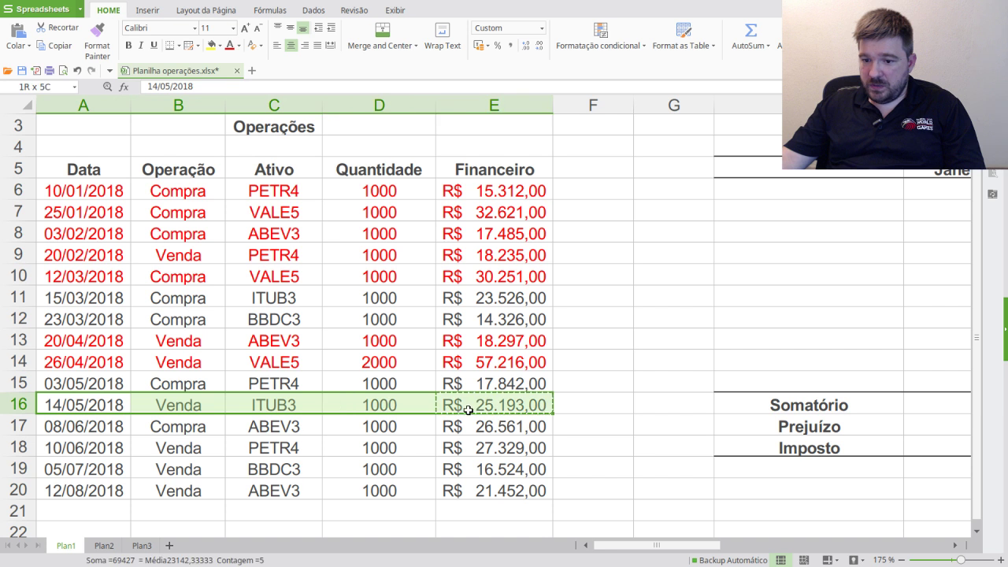
pyautogui.click(230, 45)
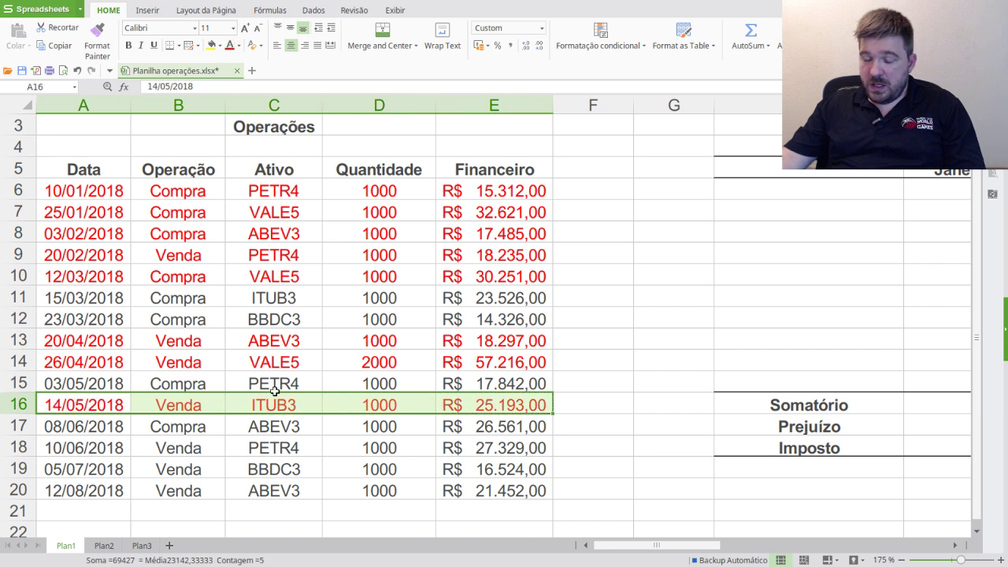
# - Copy the R$ 23.526,00 purchase into M7 and make May's sale in M6 red
pyautogui.click(485, 301)
pyautogui.hotkey('ctrl', 'c')
pyautogui.moveTo(682, 547); pyautogui.dragTo(779, 547)
pyautogui.click(580, 211)
pyautogui.hotkey('ctrl', 'v')
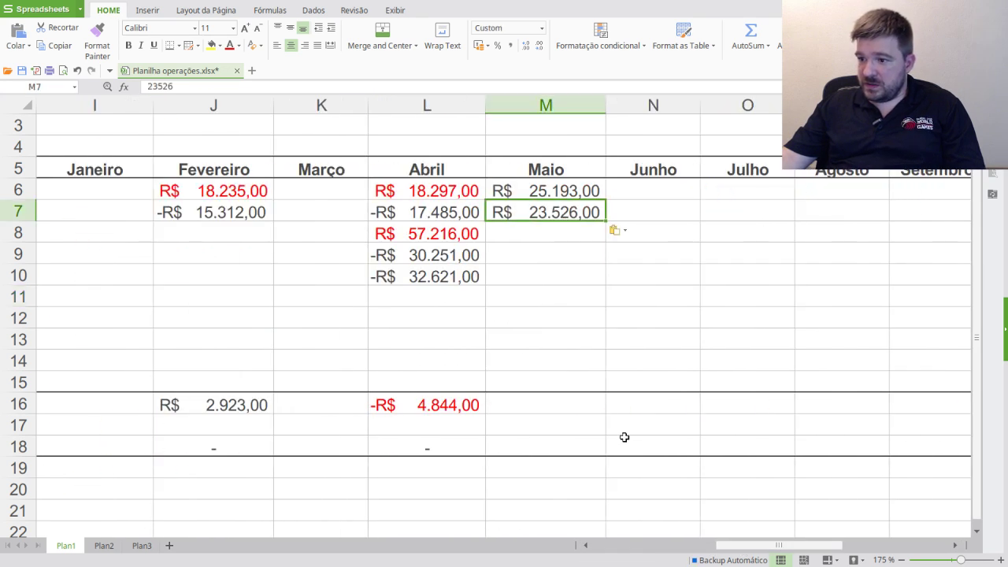
pyautogui.click(569, 190)
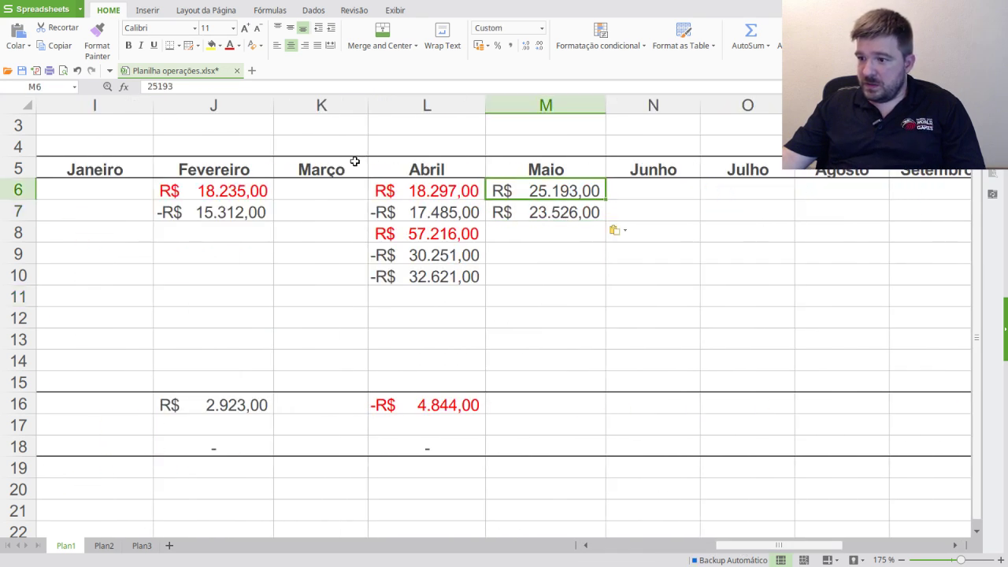
pyautogui.click(230, 45)
pyautogui.moveTo(729, 545); pyautogui.dragTo(577, 543)
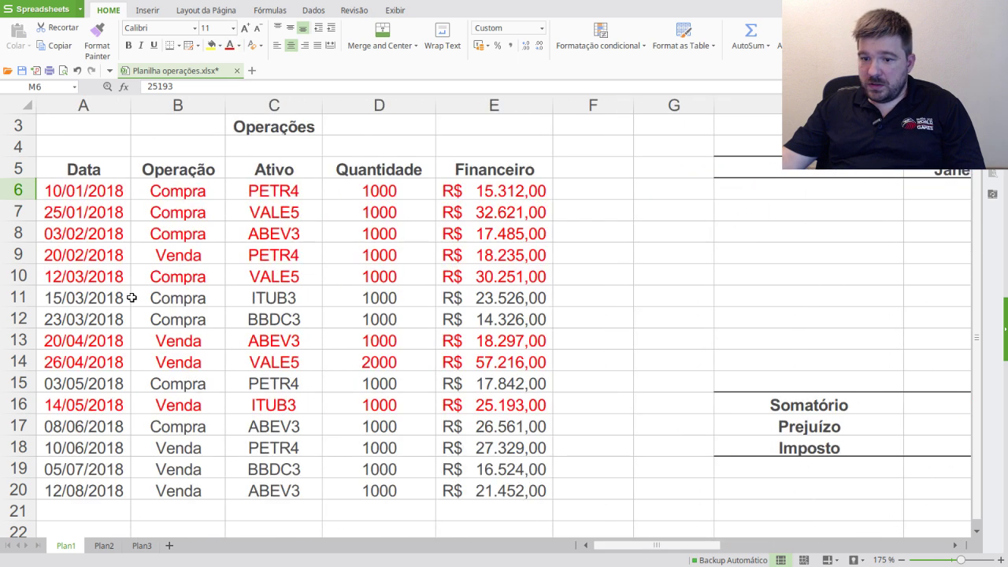
pyautogui.moveTo(122, 298); pyautogui.dragTo(512, 297)
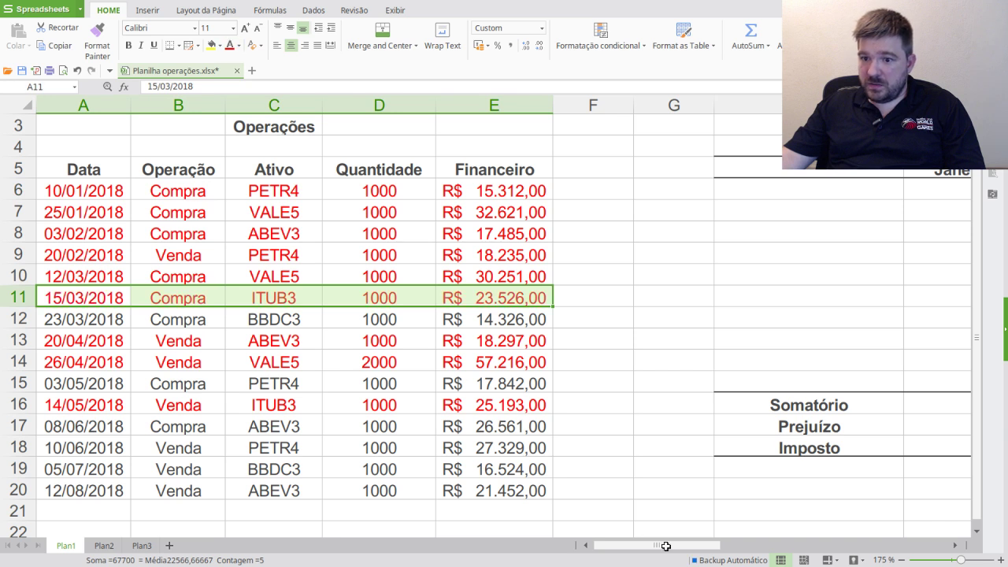
pyautogui.moveTo(698, 545); pyautogui.dragTo(811, 545)
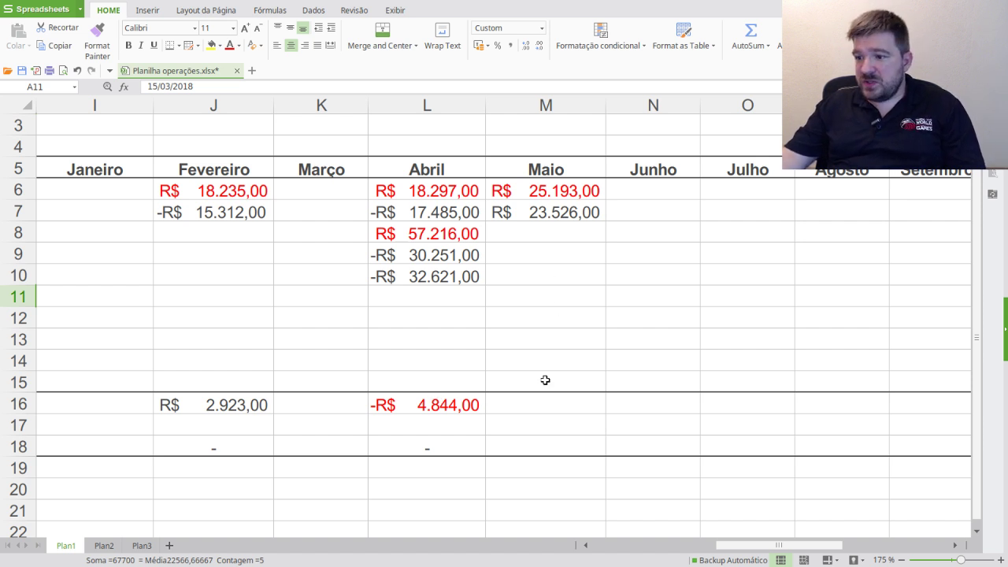
# - Extend the Somatório formula to Maio and make M7 read -R$ 23.526,00
pyautogui.click(477, 410)
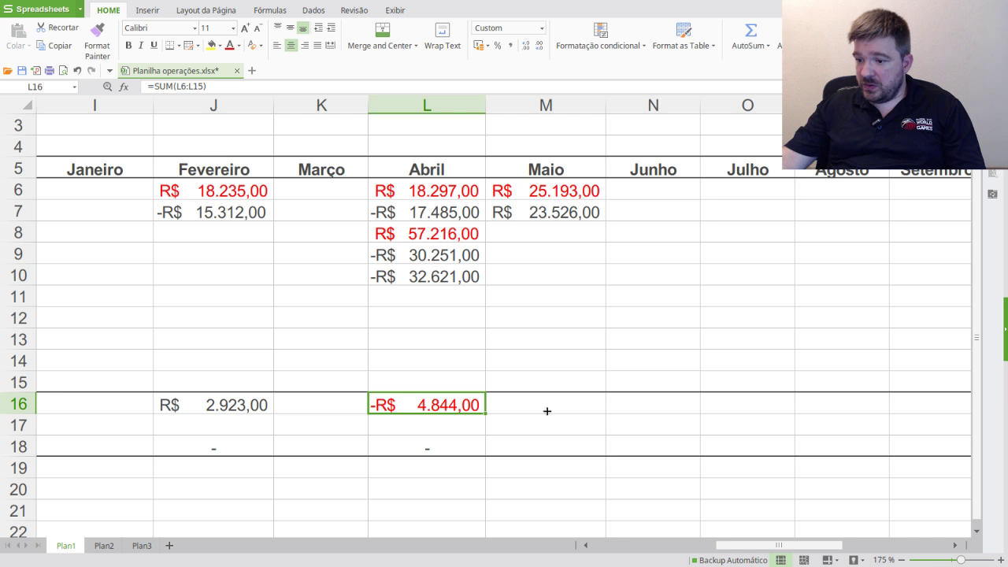
pyautogui.moveTo(547, 410); pyautogui.dragTo(547, 410)
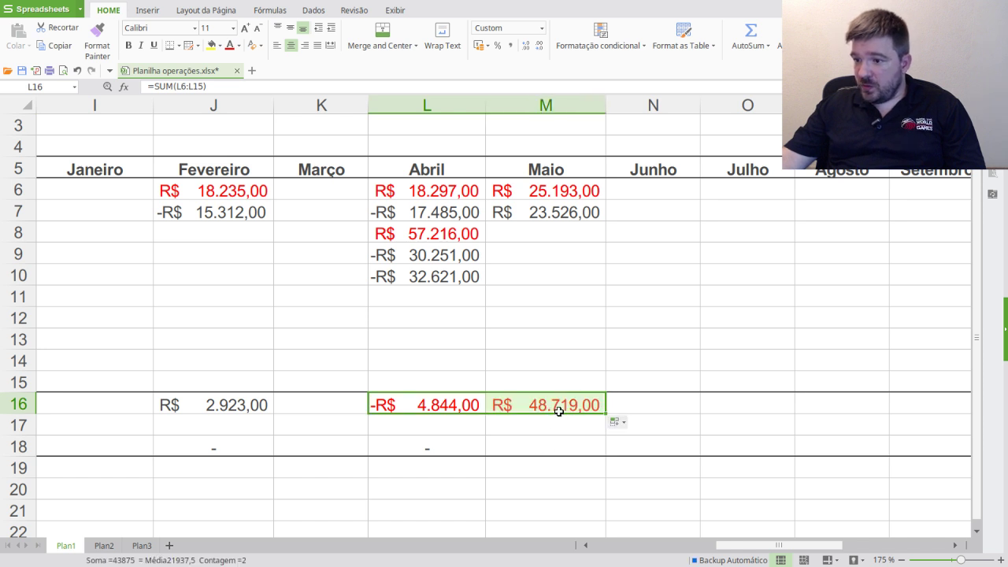
pyautogui.click(558, 410)
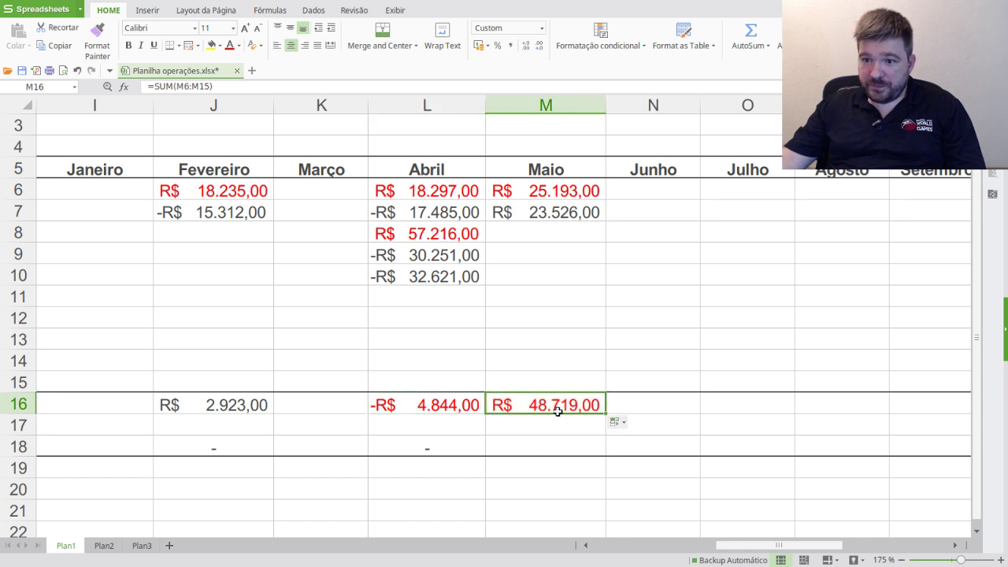
pyautogui.click(554, 212)
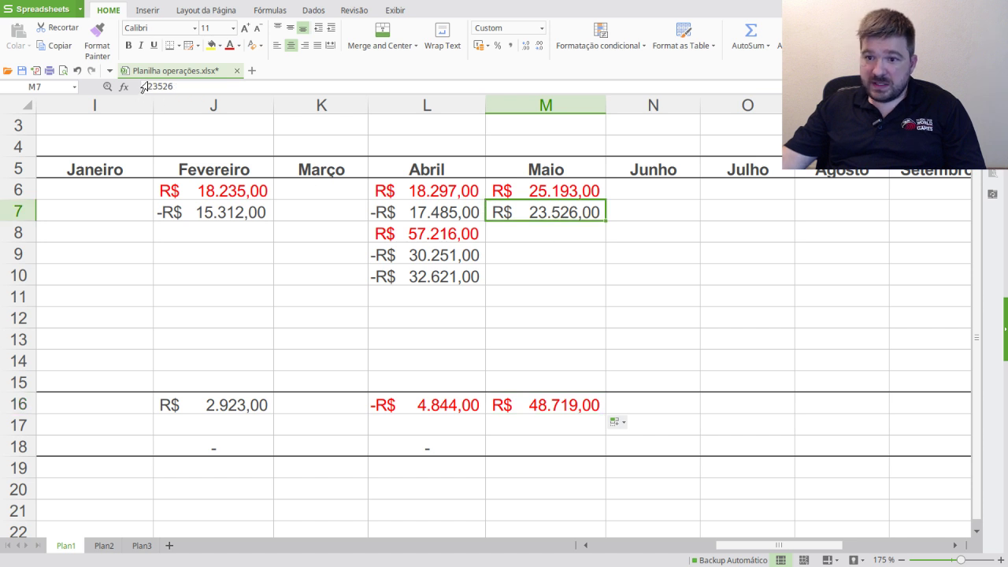
pyautogui.click(149, 86)
pyautogui.write('-')
pyautogui.press('Return')
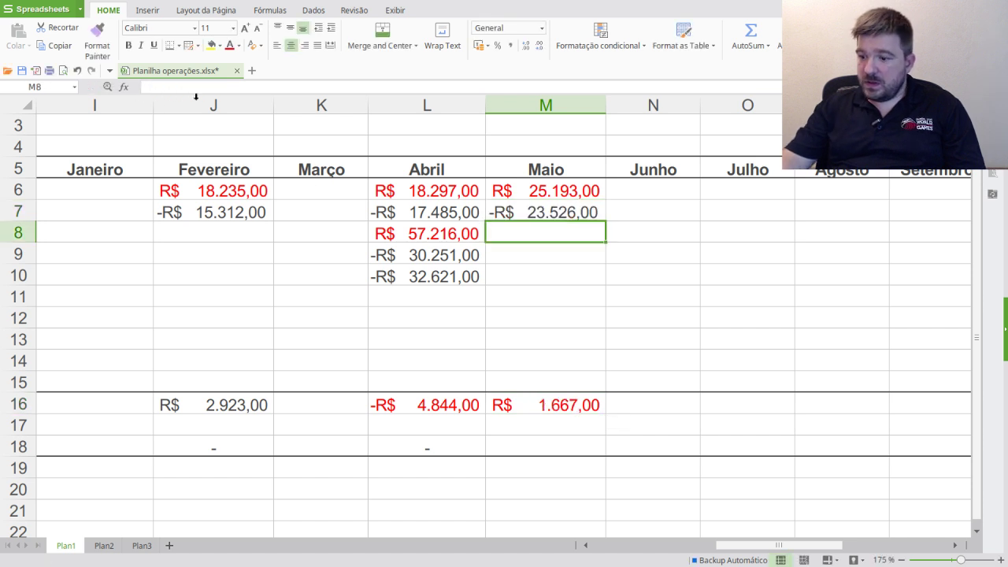
# - Set the font colour of May's Somatório R$ 1.667,00 to Automatic
pyautogui.click(569, 396)
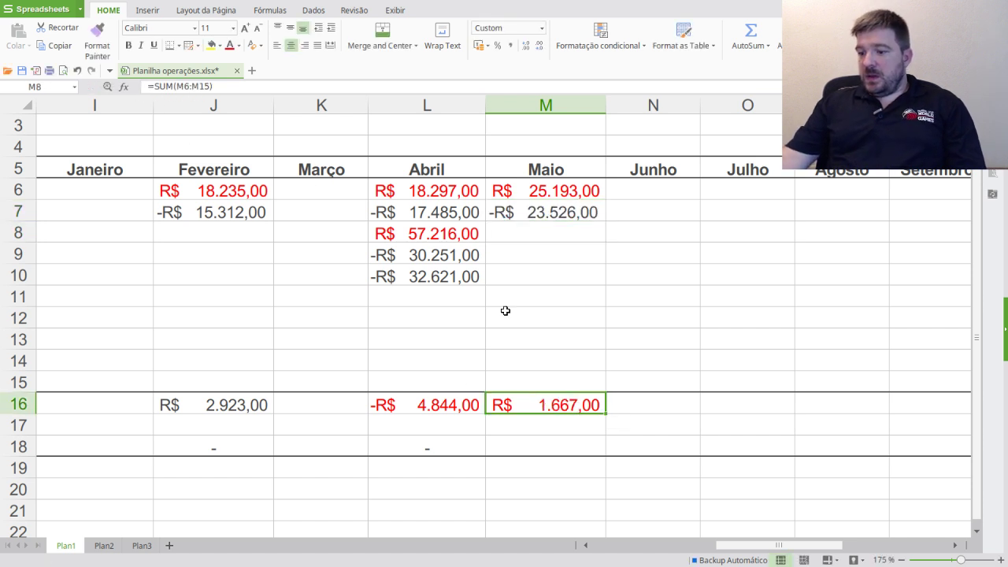
pyautogui.click(239, 46)
pyautogui.click(237, 62)
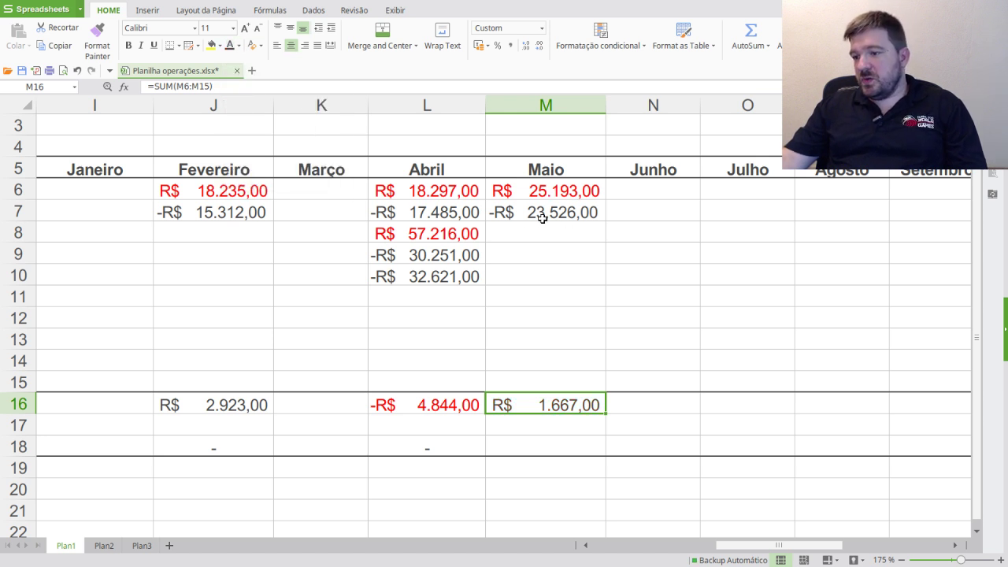
pyautogui.click(583, 444)
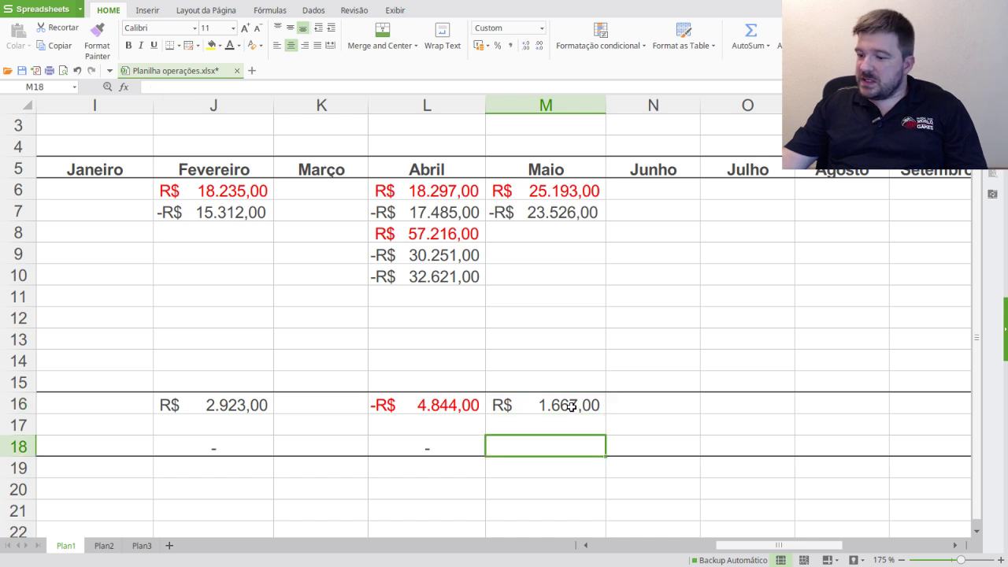
pyautogui.click(570, 406)
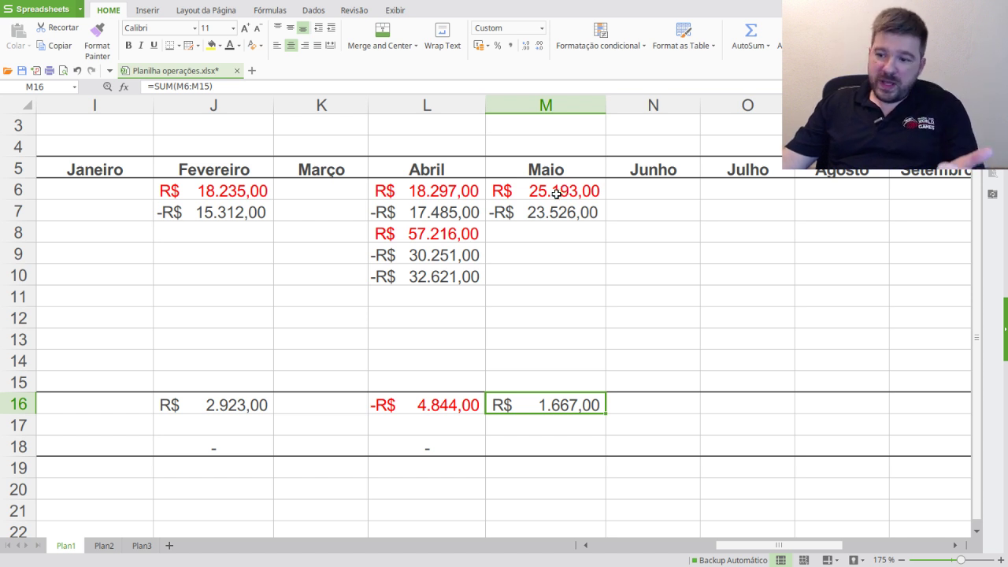
pyautogui.click(446, 405)
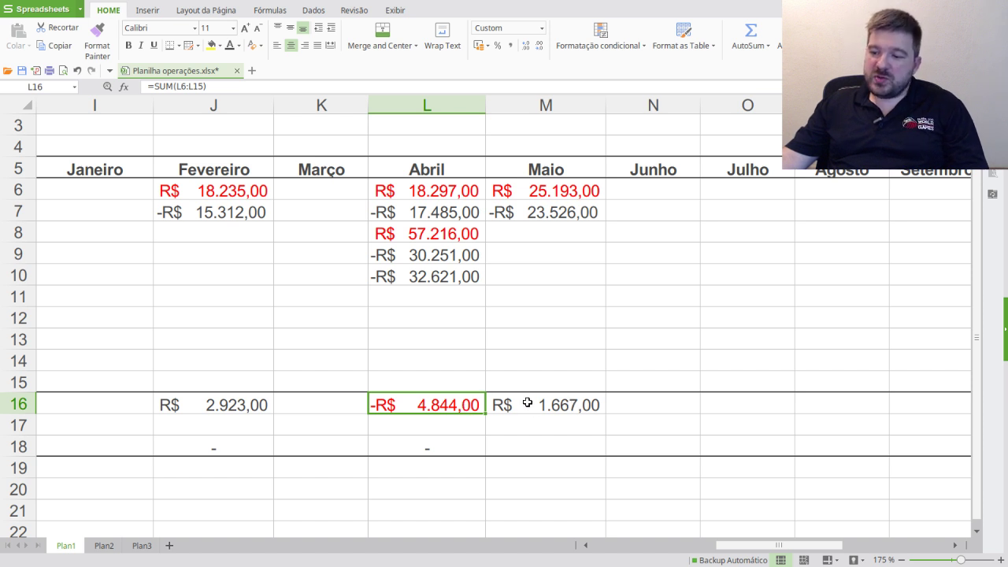
# - Enter =L16+M16 as May's Prejuízo in M17, giving -R$ 3.177,00
pyautogui.click(522, 427)
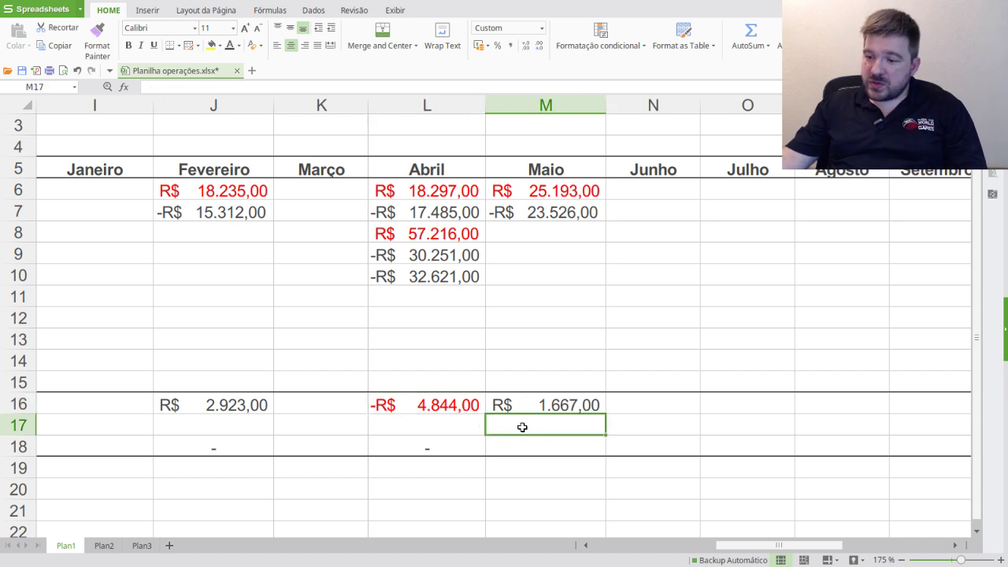
pyautogui.write('=')
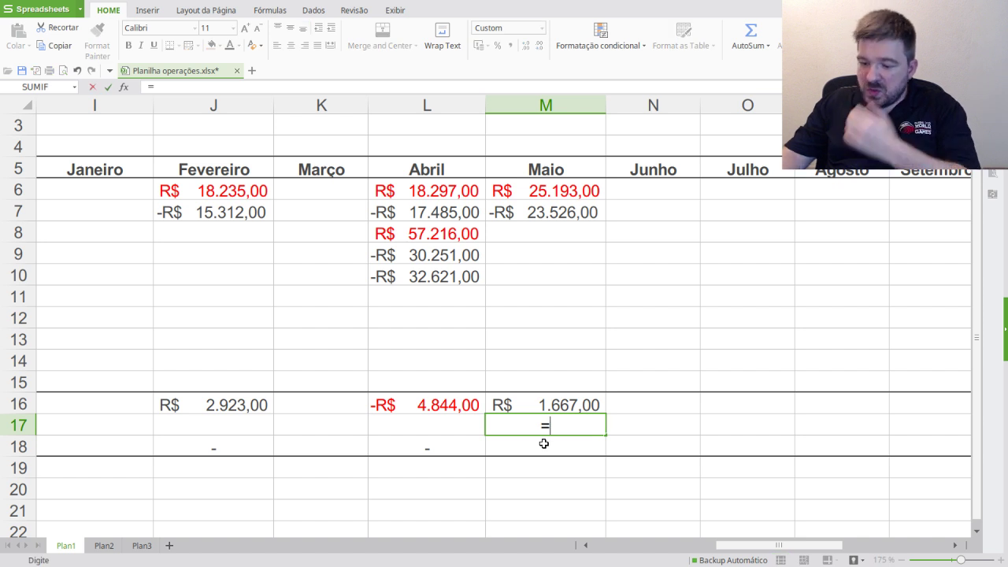
pyautogui.click(464, 410)
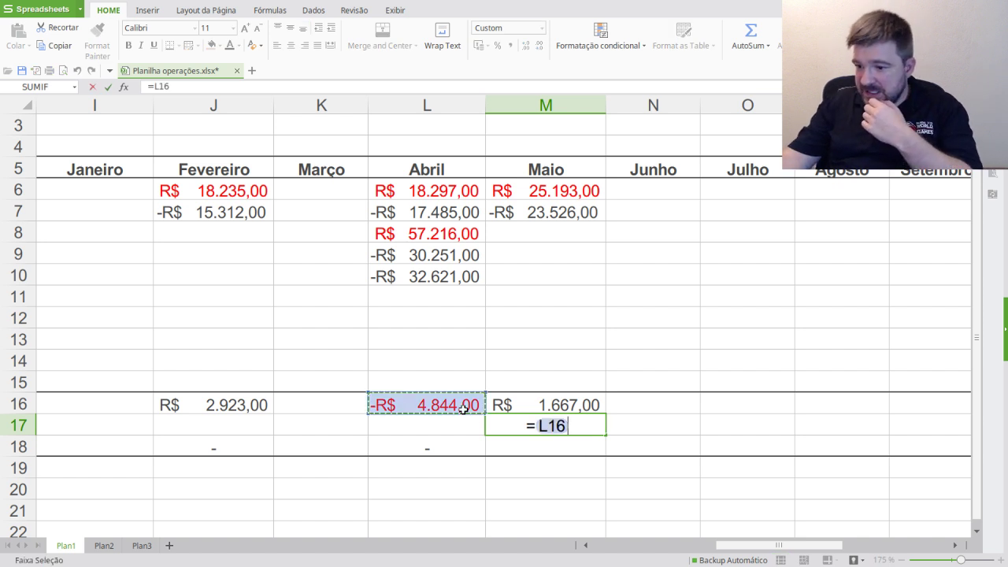
pyautogui.write('+')
pyautogui.click(573, 405)
pyautogui.write(',')
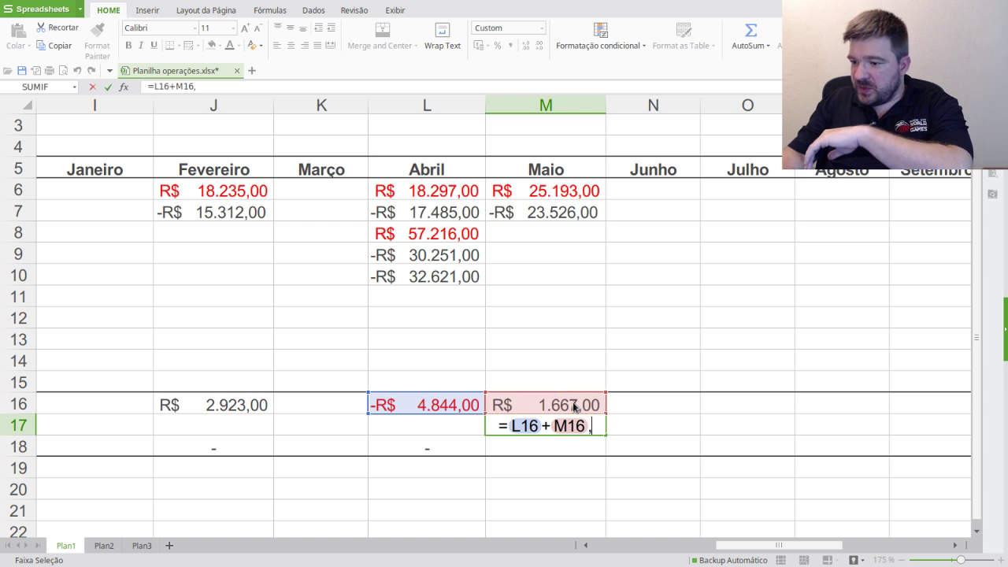
pyautogui.press('Return')
pyautogui.click(630, 244)
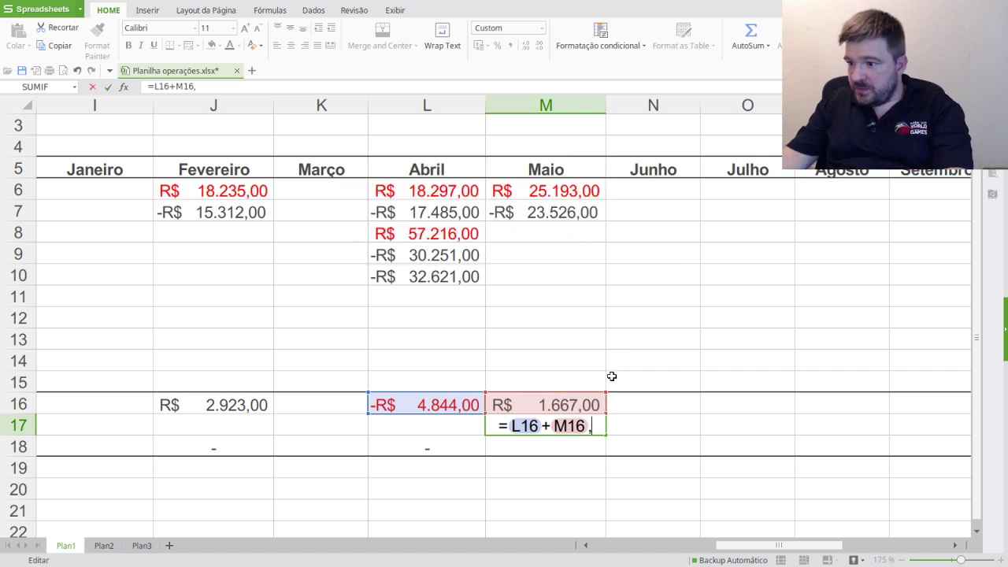
pyautogui.press('BackSpace')
pyautogui.press('Return')
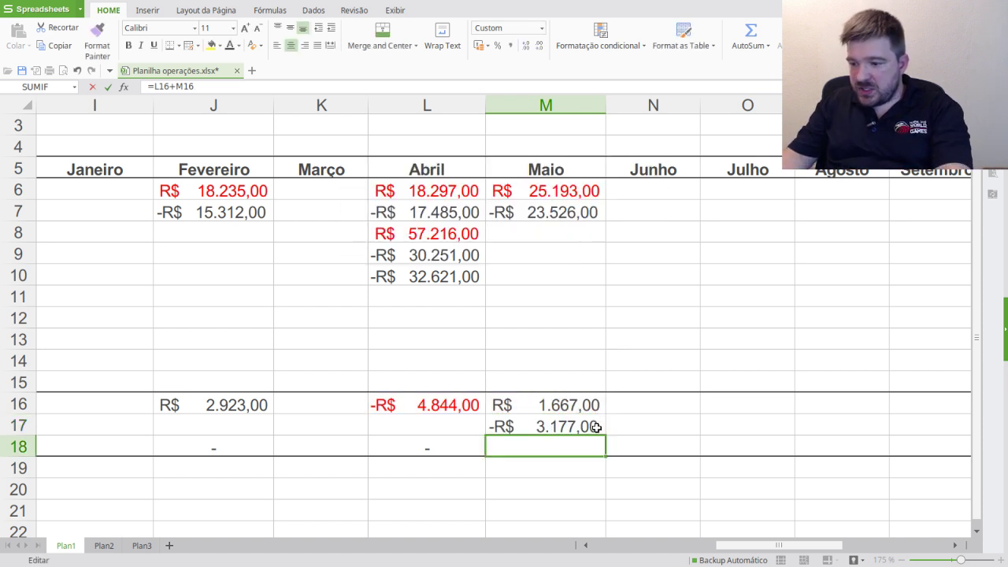
pyautogui.click(548, 425)
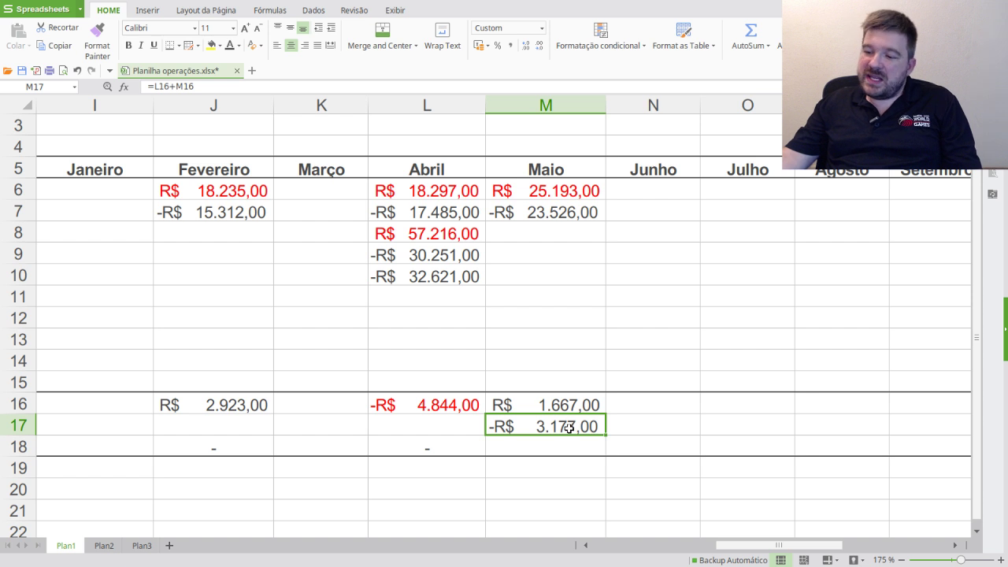
# - Enter a dash as May's Imposto in M18
pyautogui.click(555, 450)
pyautogui.write('-')
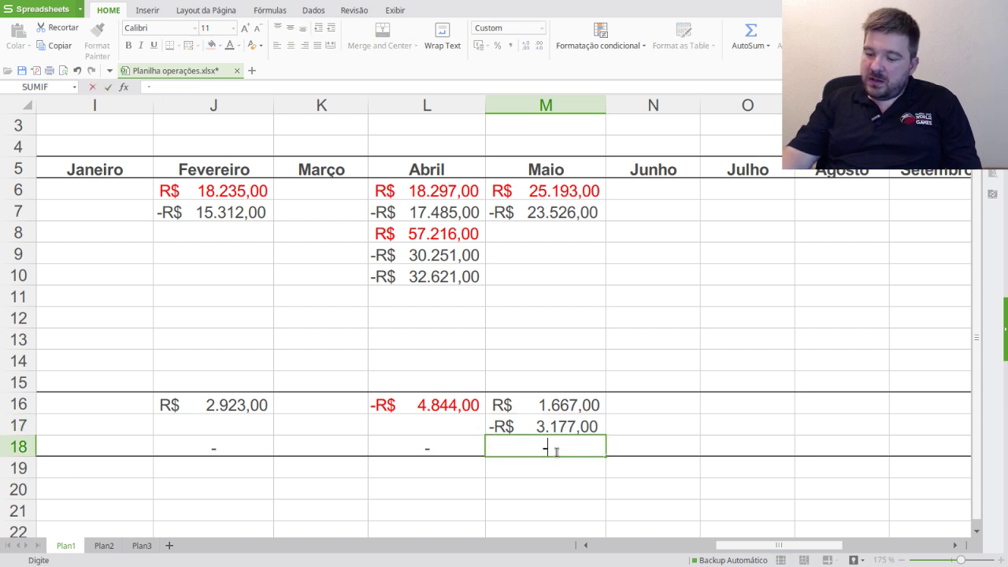
pyautogui.press('Return')
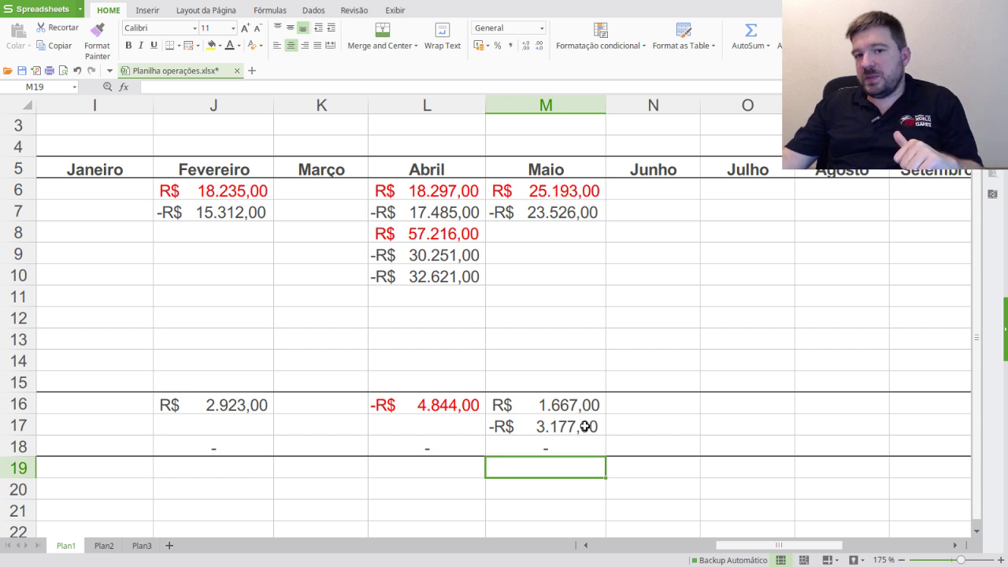
pyautogui.click(537, 427)
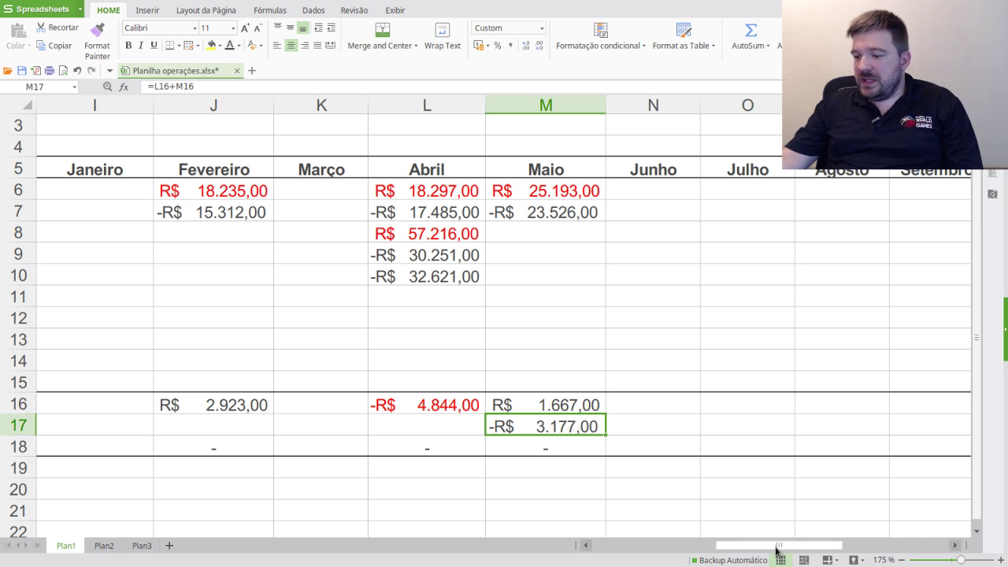
# - Paste the 10/06/2018 PETR4 sale R$ 27.329,00 into N6, autofit column N, and colour it red
pyautogui.moveTo(773, 546); pyautogui.dragTo(521, 533)
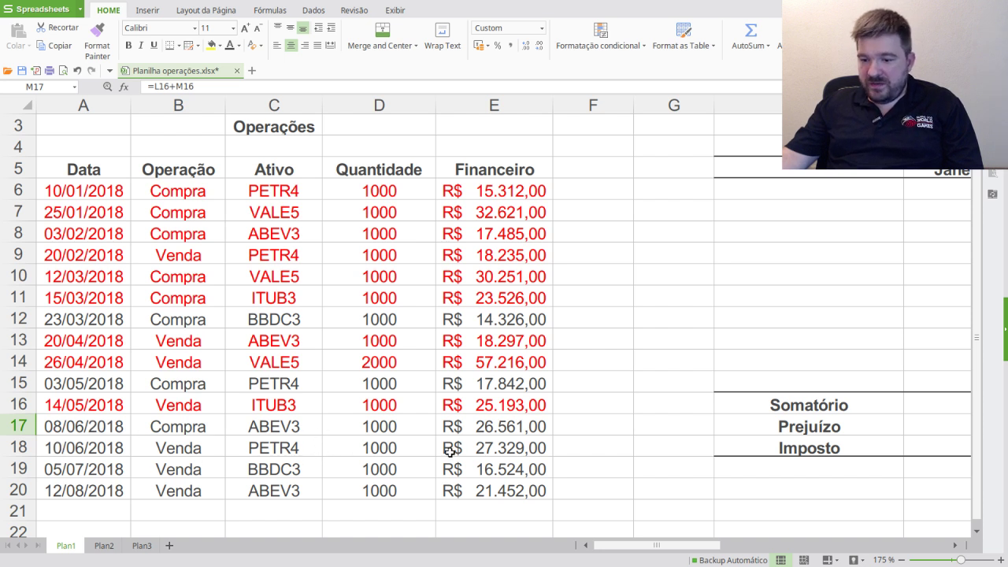
pyautogui.click(496, 453)
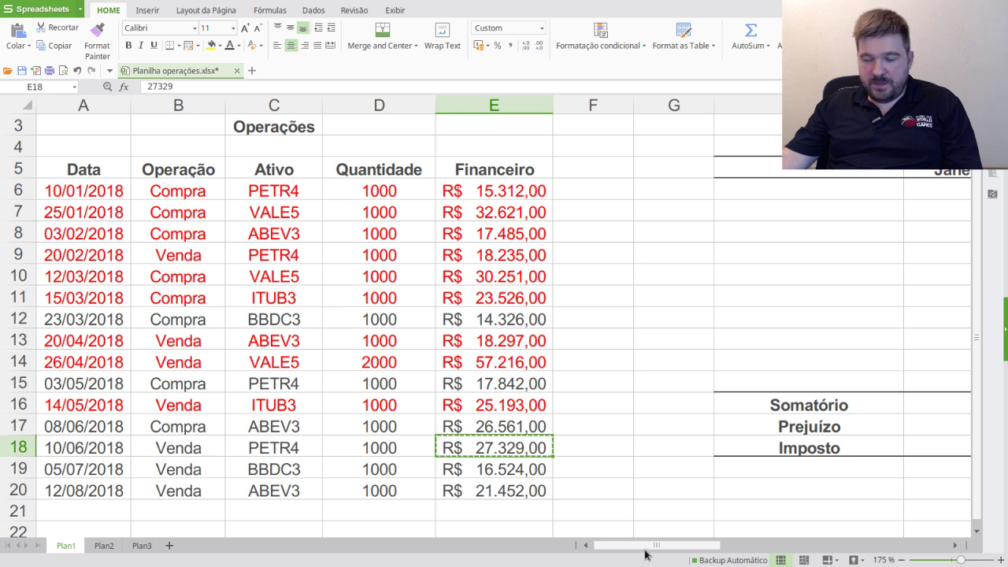
pyautogui.moveTo(667, 544); pyautogui.dragTo(787, 543)
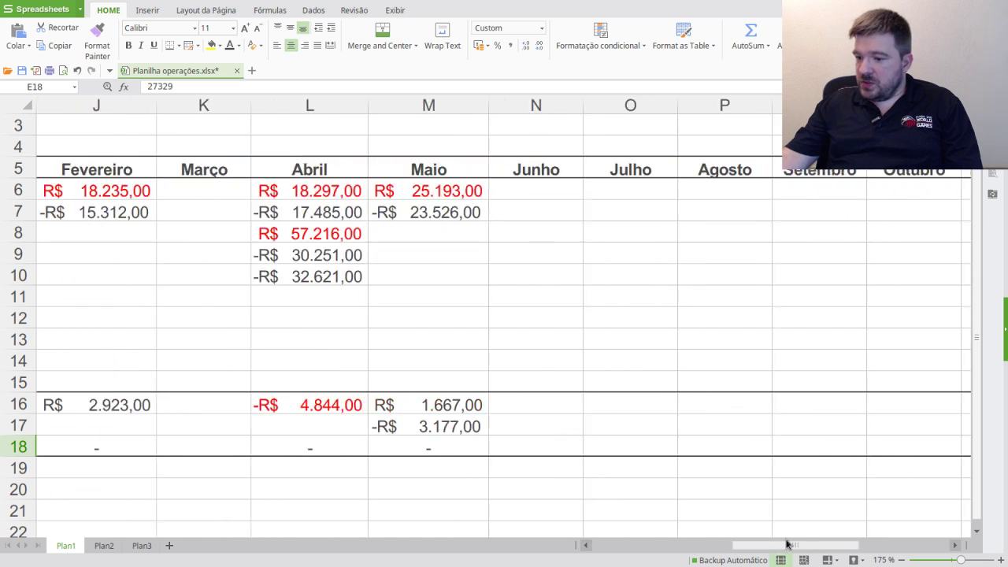
pyautogui.click(544, 198)
pyautogui.write('27329')
pyautogui.doubleClick(583, 105)
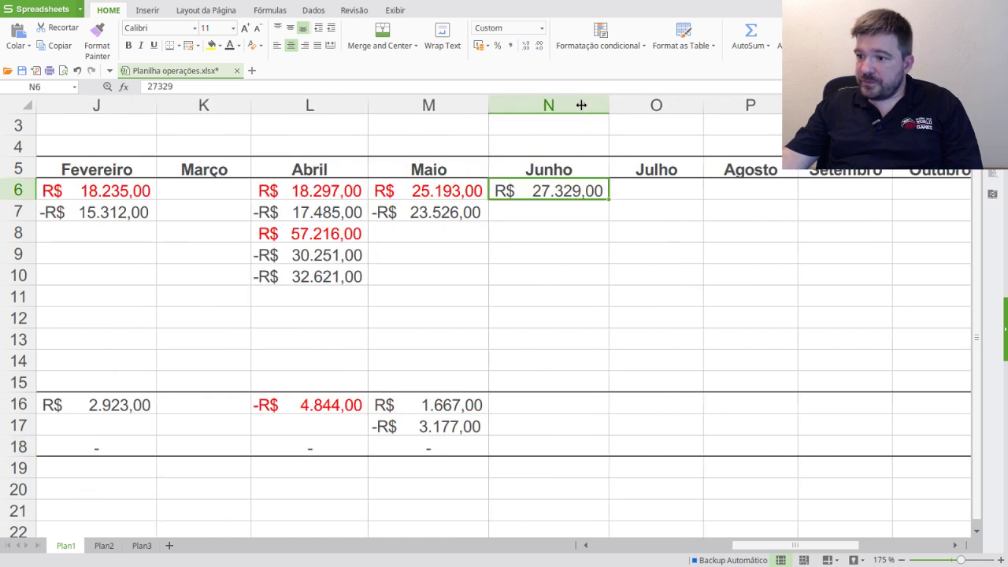
pyautogui.click(238, 45)
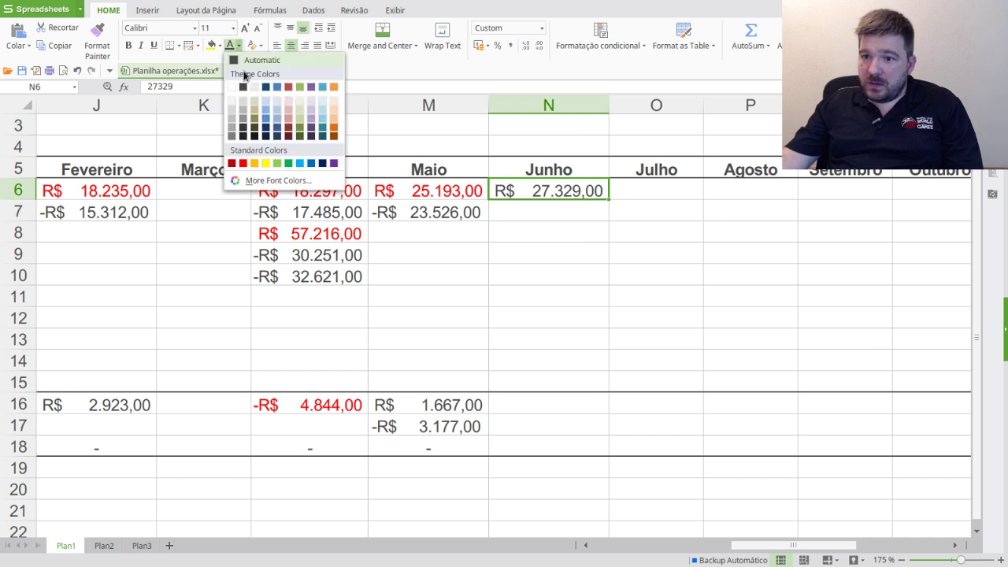
pyautogui.click(243, 164)
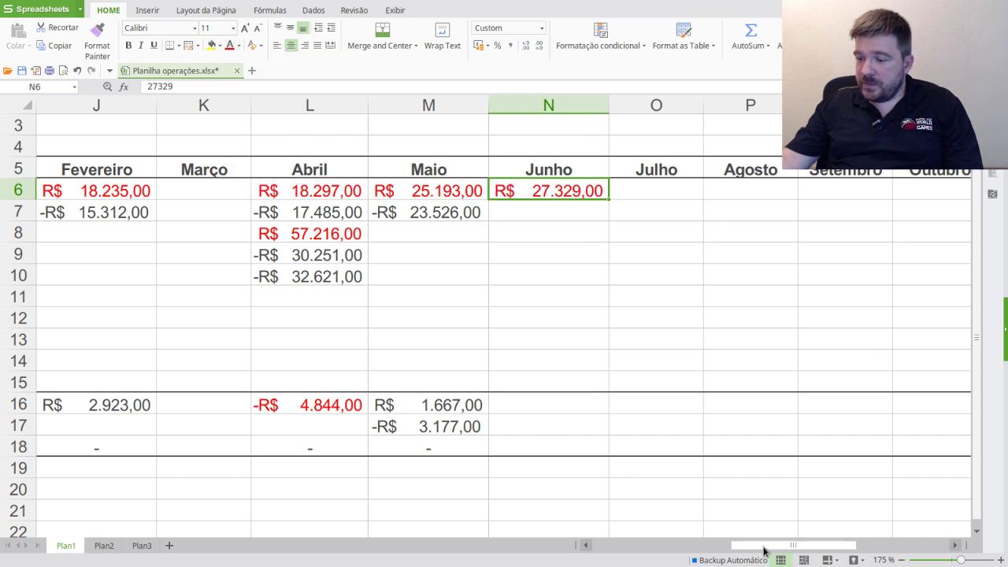
pyautogui.moveTo(764, 544); pyautogui.dragTo(540, 544)
pyautogui.moveTo(75, 435)
pyautogui.mouseDown()
pyautogui.moveTo(168, 428)
pyautogui.moveTo(494, 438)
pyautogui.moveTo(470, 448)
pyautogui.moveTo(85, 448)
pyautogui.mouseUp()
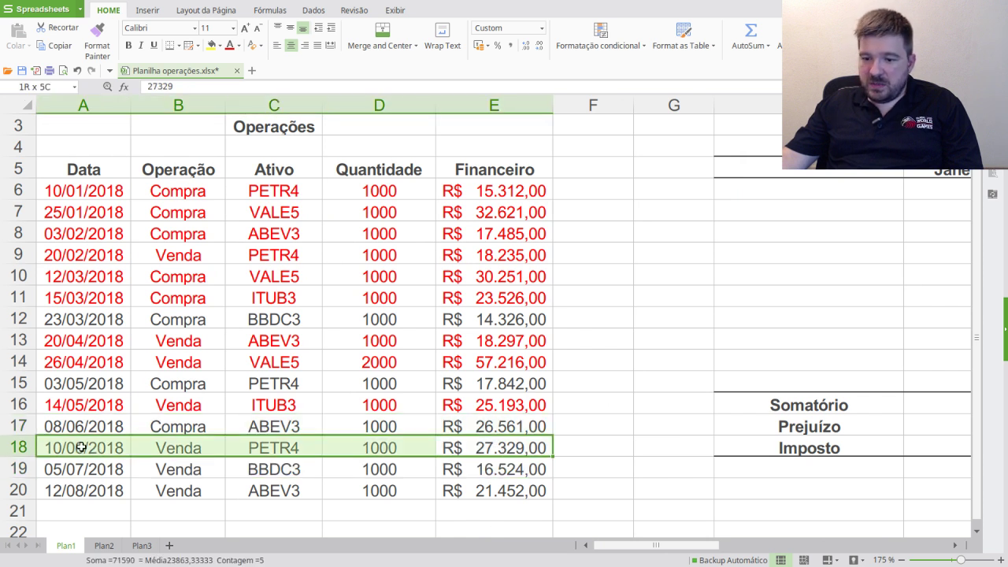
# - Mark the 10/06/2018 row dark blue, then select the 14/05/2018, April and rows 6–11 trades
pyautogui.click(239, 47)
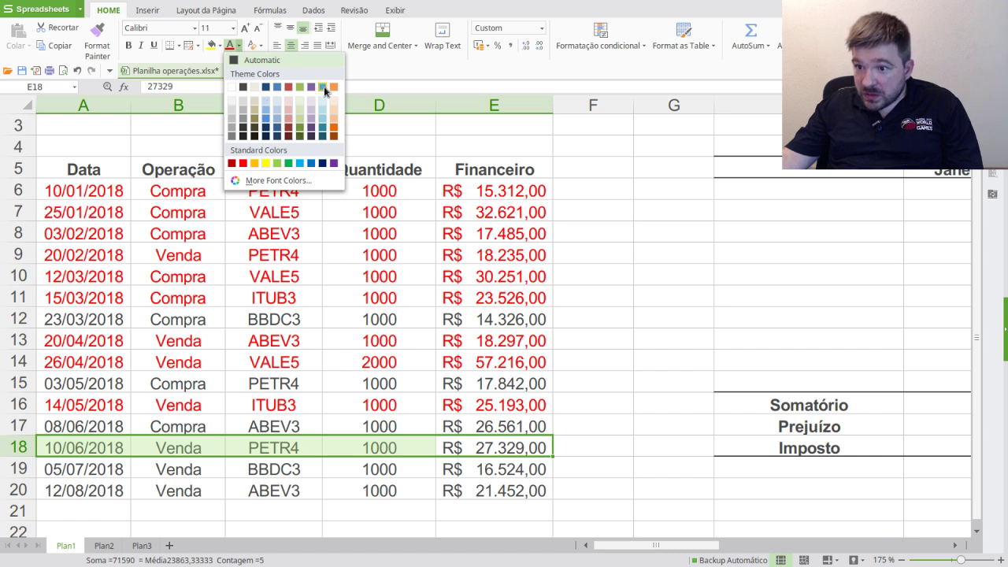
pyautogui.click(265, 88)
pyautogui.moveTo(512, 405); pyautogui.dragTo(83, 406)
pyautogui.moveTo(76, 343); pyautogui.dragTo(496, 360)
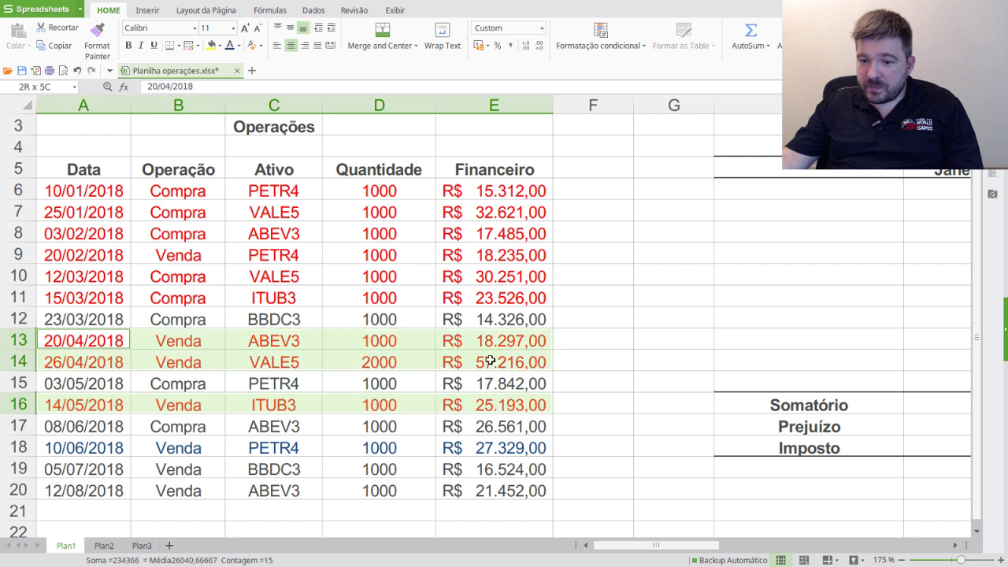
pyautogui.moveTo(93, 189); pyautogui.dragTo(472, 296)
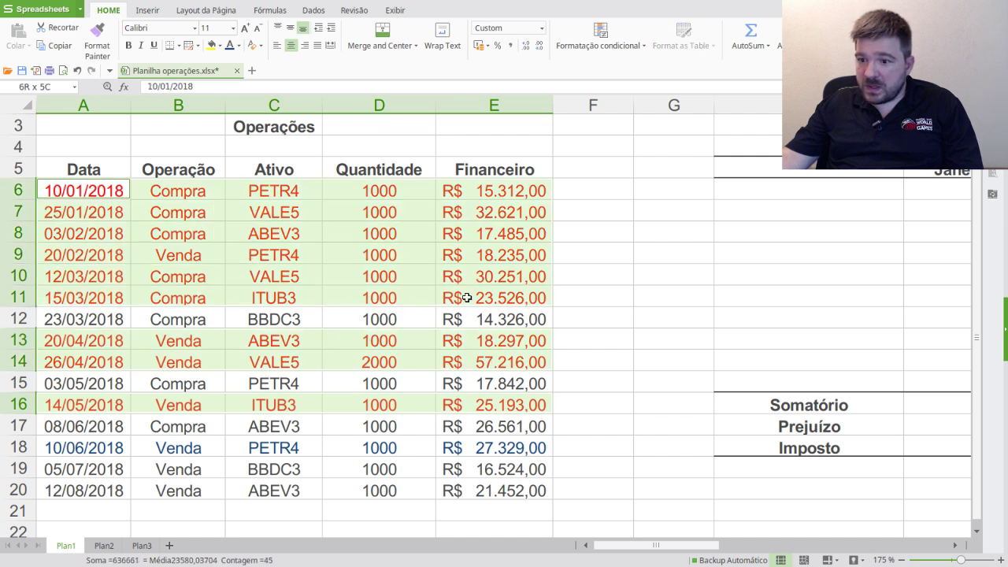
# - Turn the selected processed trade rows light green and select the 10/06/2018 row
pyautogui.click(238, 46)
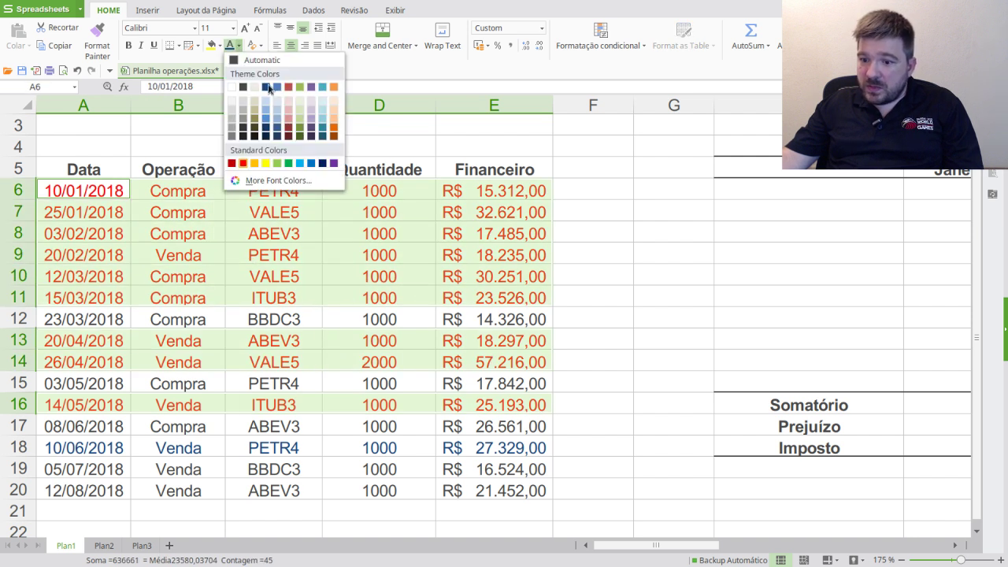
pyautogui.click(277, 163)
pyautogui.click(338, 404)
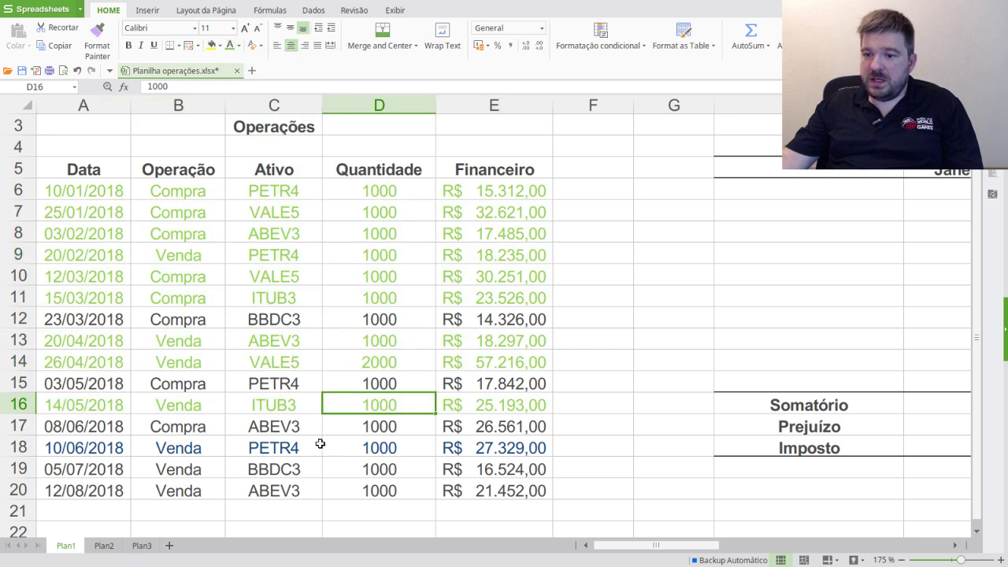
pyautogui.moveTo(533, 454); pyautogui.dragTo(76, 441)
# - Give the 10/06/2018 PETR4 sale row light green text and review the 03/05/2018 purchase row
pyautogui.click(231, 46)
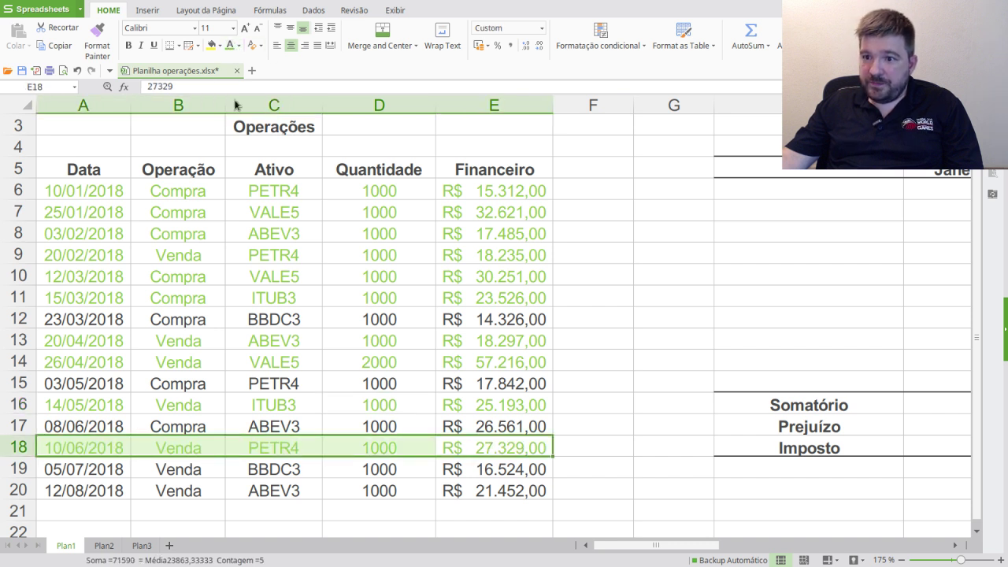
pyautogui.click(343, 447)
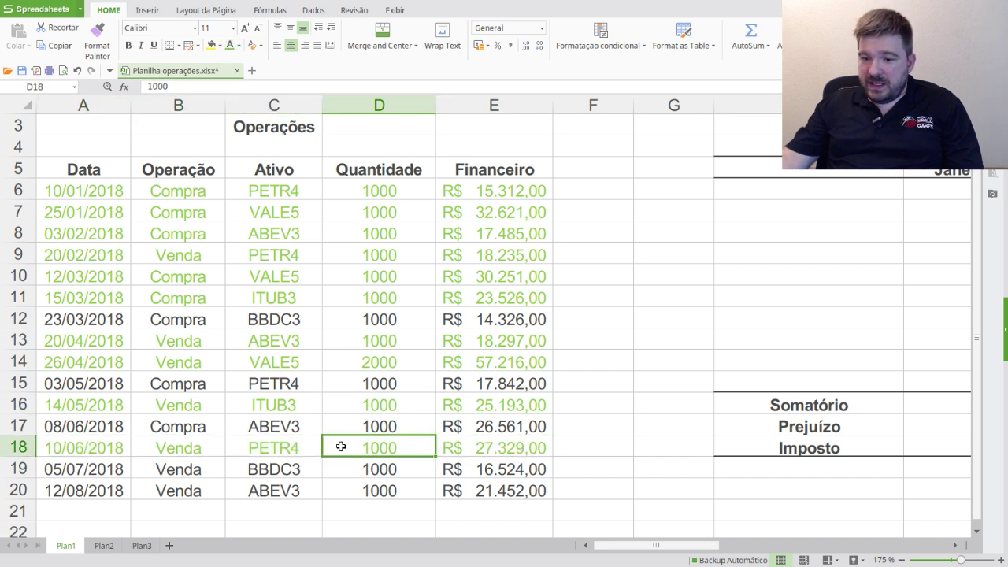
pyautogui.click(250, 382)
pyautogui.click(85, 385)
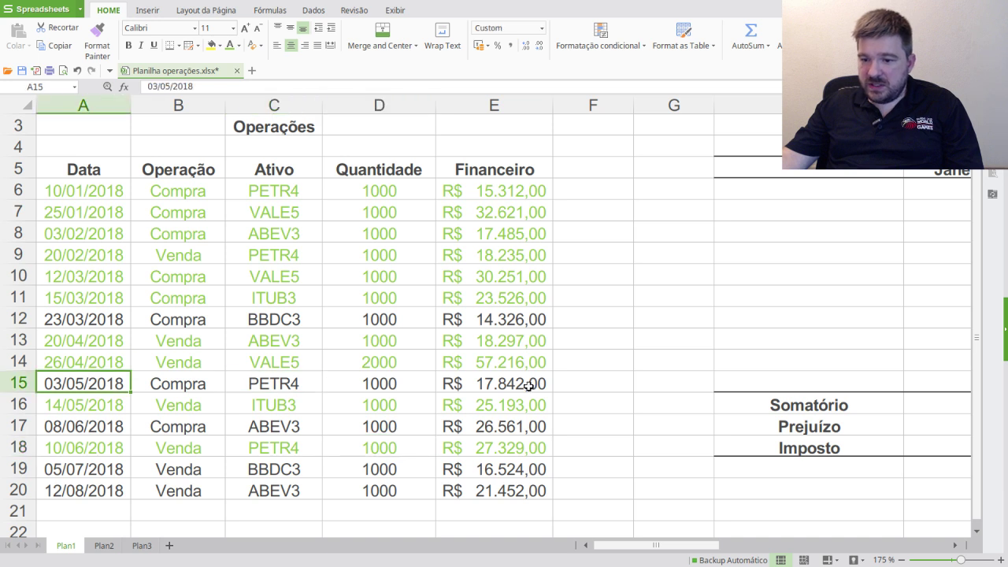
# - Copy the 17.842,00 purchase from E15 into Junho's N7
pyautogui.click(524, 385)
pyautogui.hotkey('ctrl', 'c')
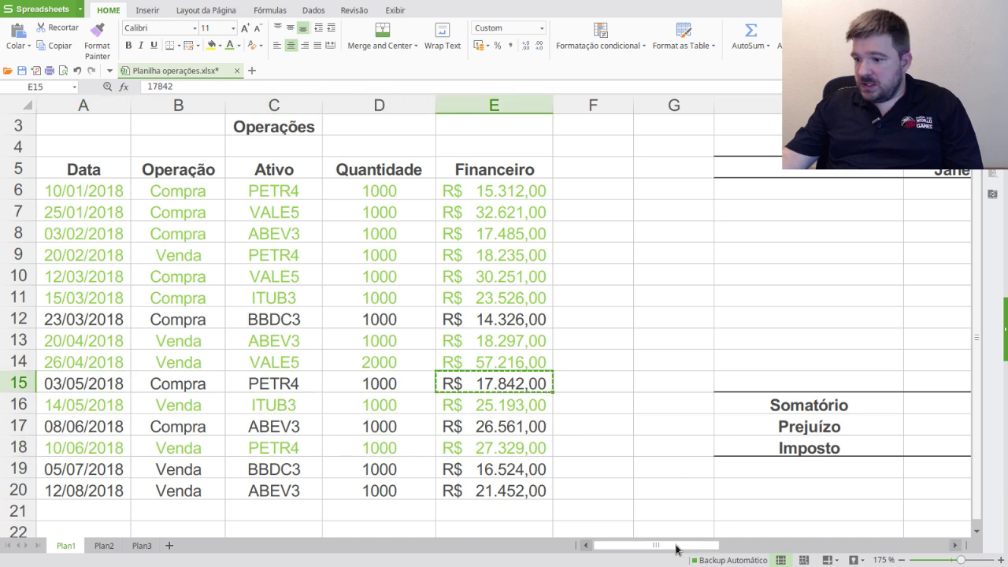
pyautogui.moveTo(675, 546); pyautogui.dragTo(803, 544)
pyautogui.click(568, 210)
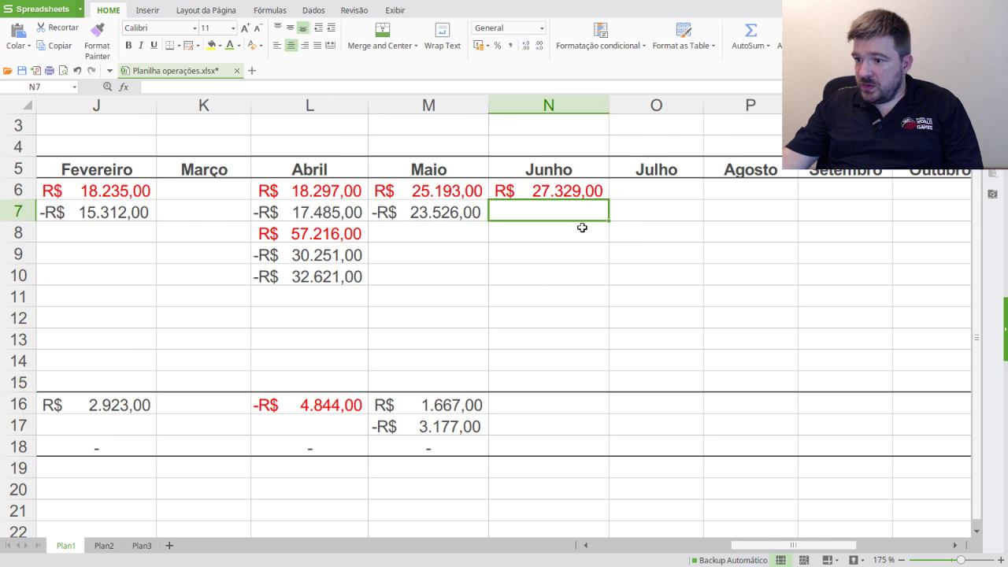
pyautogui.hotkey('ctrl', 'v')
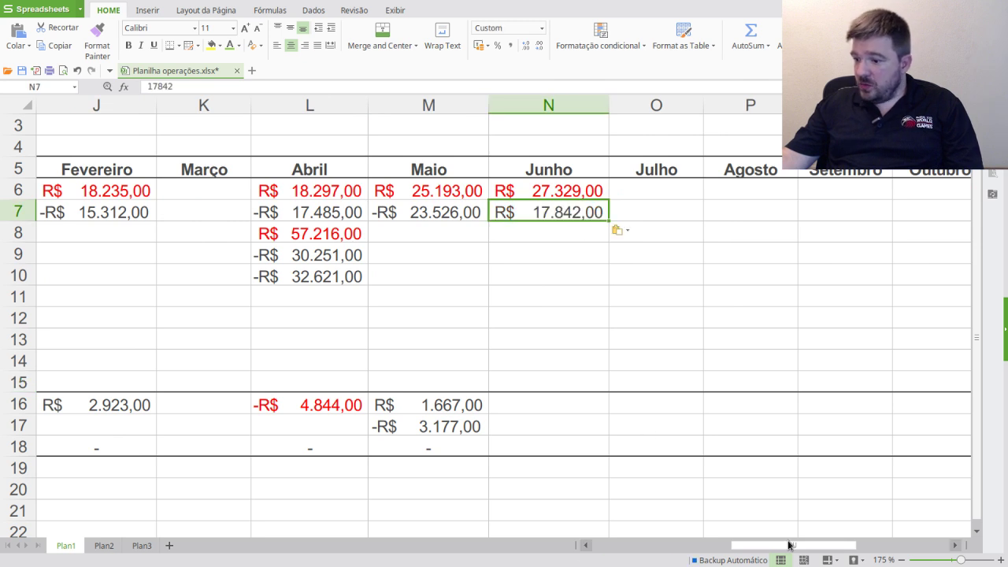
# - Correct the sale amount from 27329 to 24329 in both E18 and N6
pyautogui.moveTo(788, 547); pyautogui.dragTo(649, 546)
pyautogui.click(494, 449)
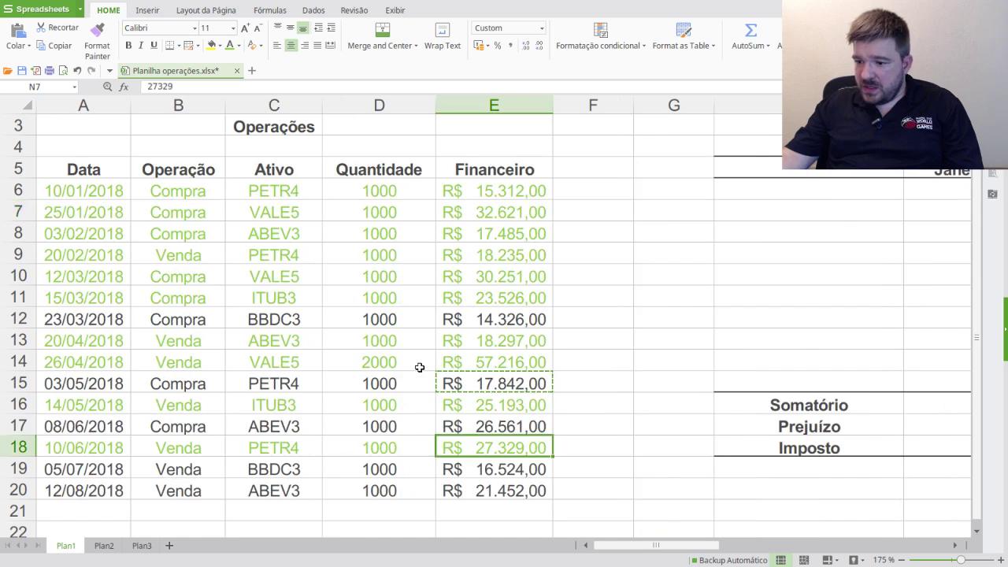
pyautogui.click(154, 85)
pyautogui.moveTo(152, 86); pyautogui.dragTo(156, 86)
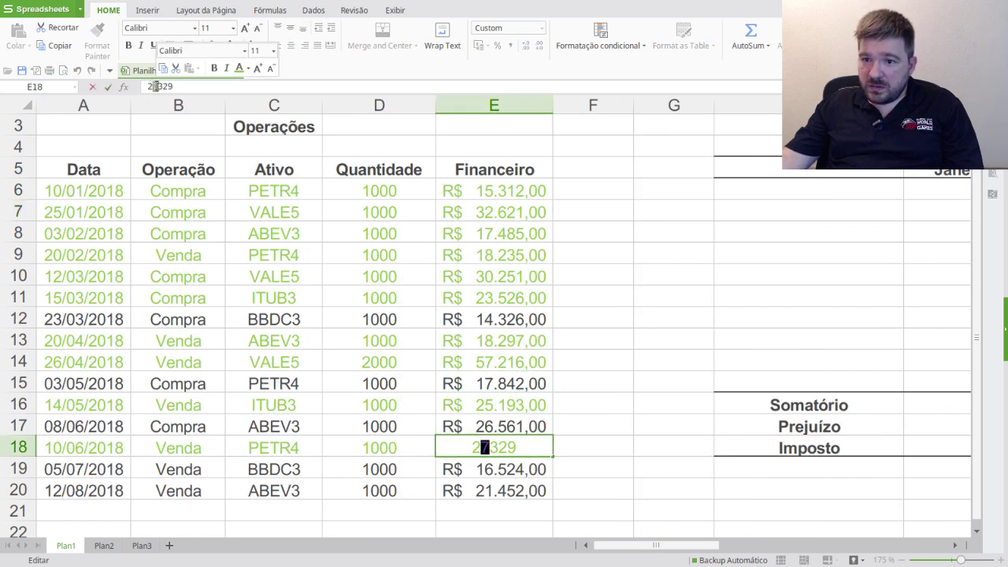
pyautogui.write('4')
pyautogui.press('Return')
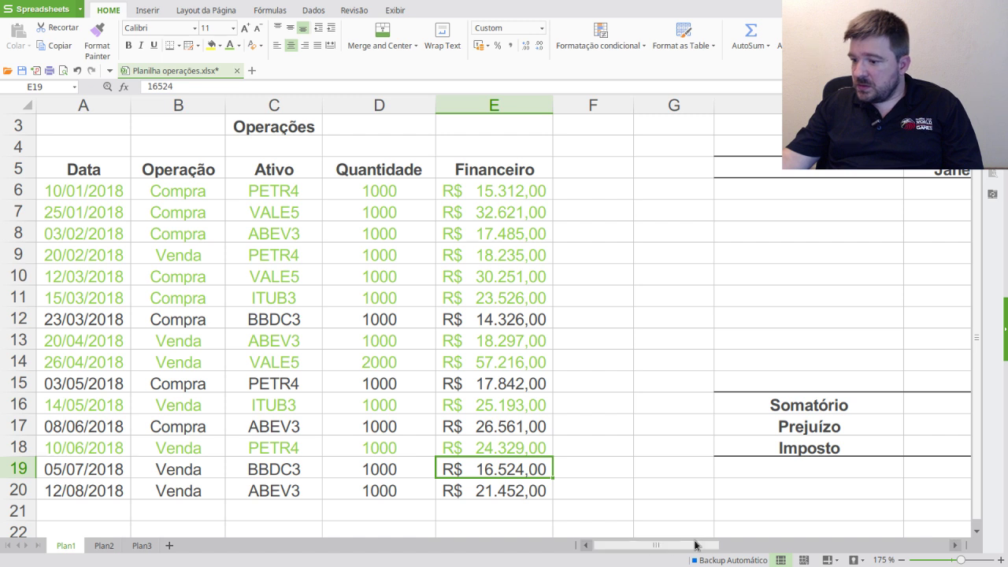
pyautogui.moveTo(697, 542); pyautogui.dragTo(780, 542)
pyautogui.click(540, 190)
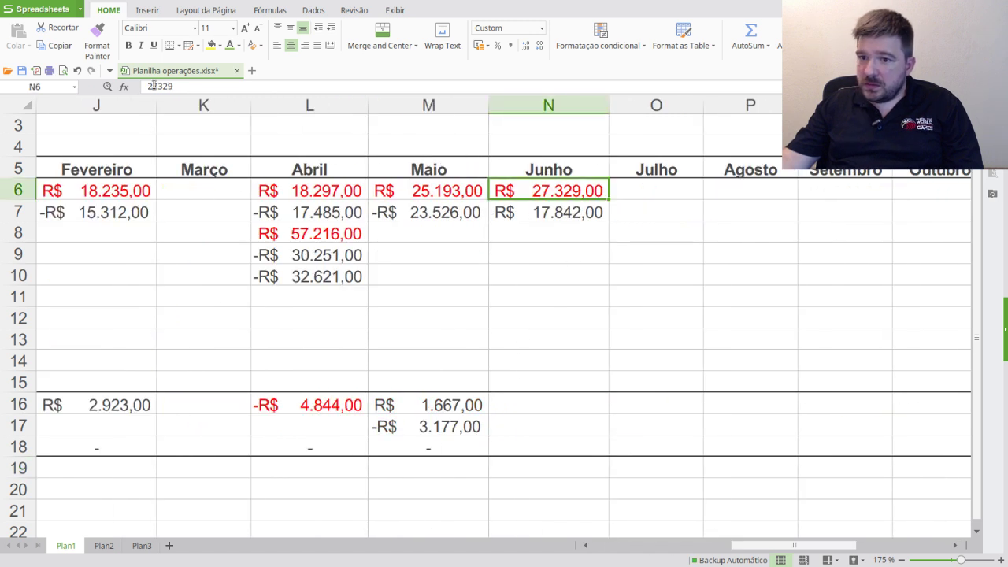
pyautogui.moveTo(152, 86); pyautogui.dragTo(155, 86)
pyautogui.write('4')
pyautogui.press('Return')
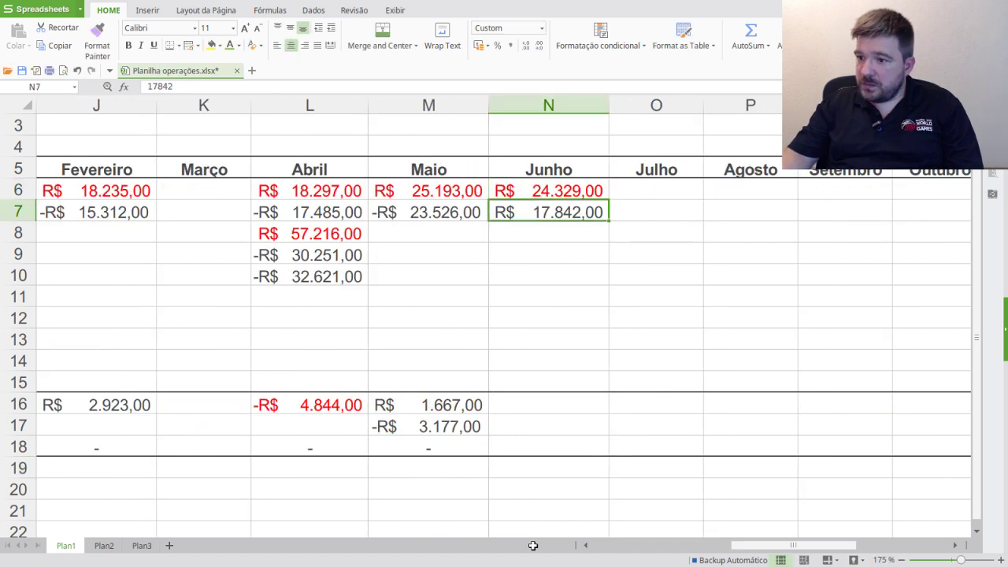
# - Extend Maio's Somatório SUM formula into Junho's N16
pyautogui.moveTo(743, 546); pyautogui.dragTo(512, 549)
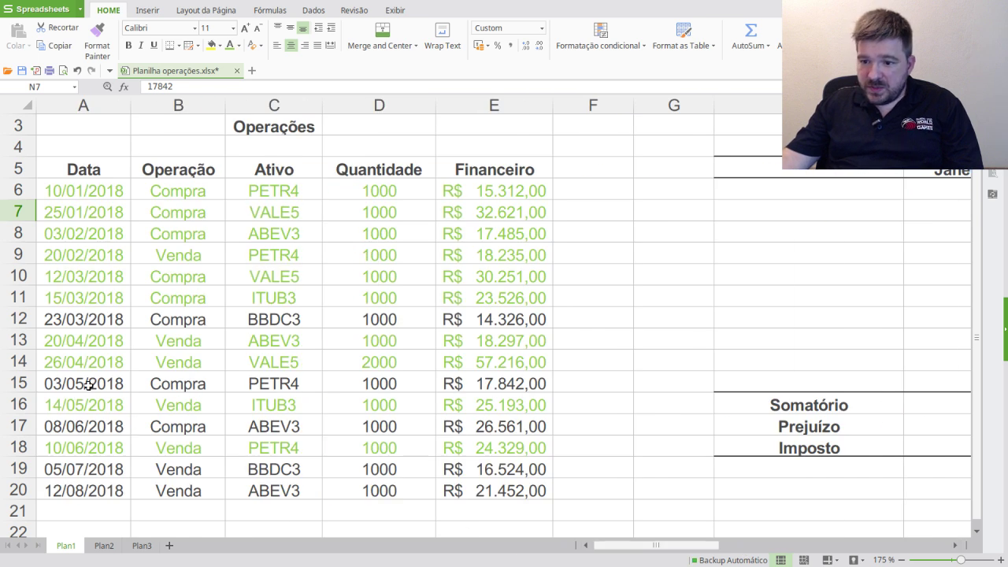
pyautogui.moveTo(117, 380); pyautogui.dragTo(513, 404)
pyautogui.click(499, 407)
pyautogui.click(494, 384)
pyautogui.moveTo(410, 381); pyautogui.dragTo(78, 384)
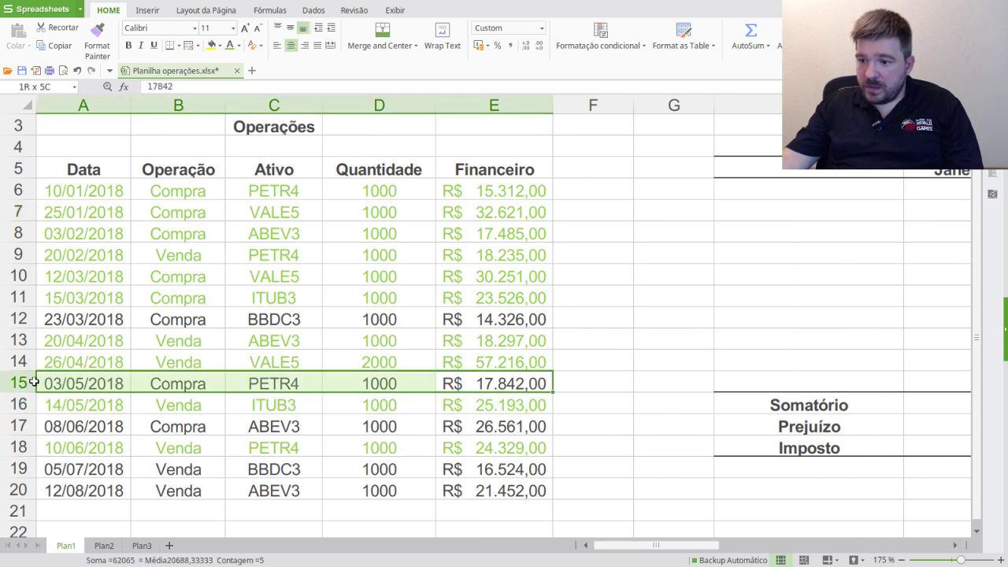
pyautogui.moveTo(696, 546); pyautogui.dragTo(814, 543)
pyautogui.click(590, 410)
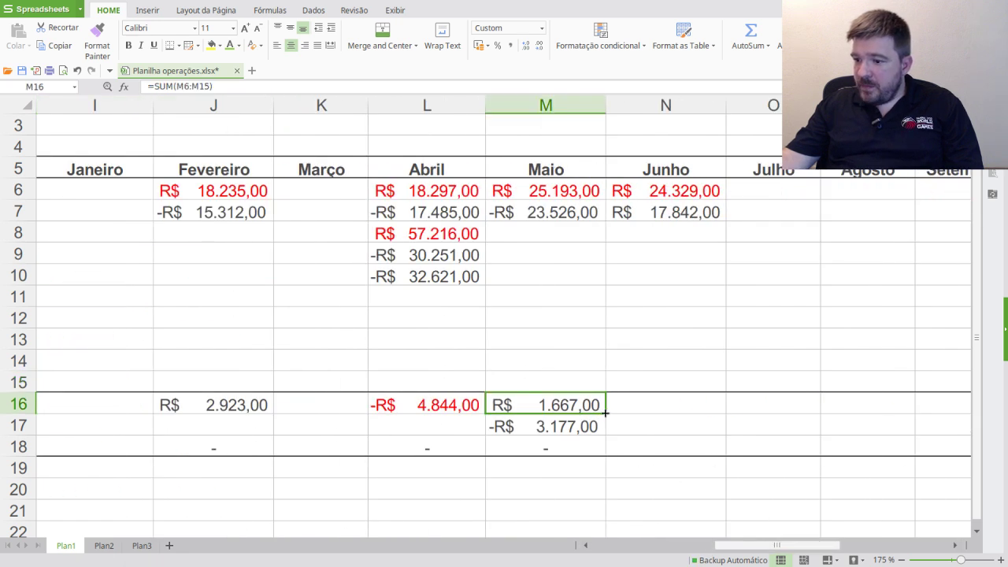
pyautogui.moveTo(656, 410); pyautogui.dragTo(673, 410)
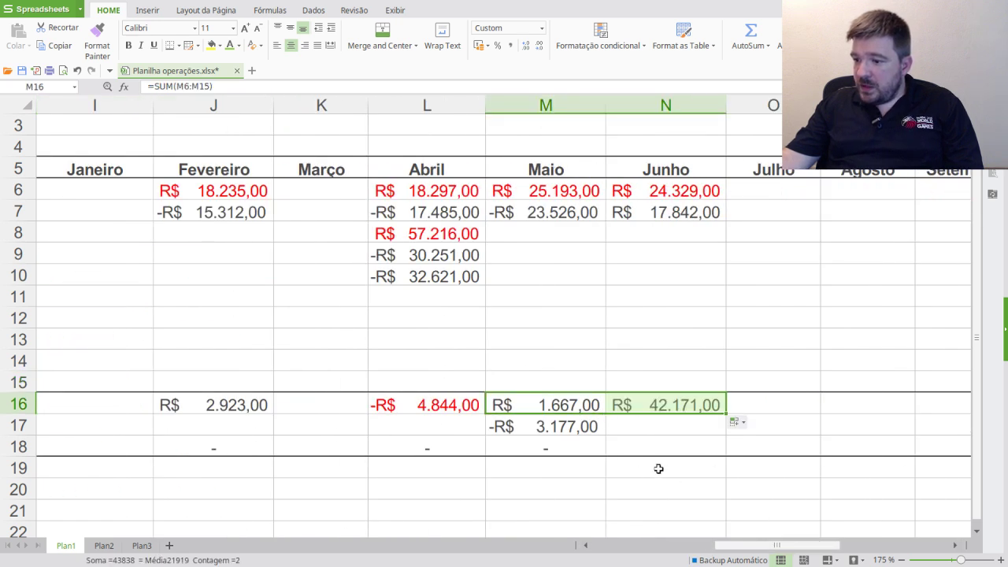
pyautogui.click(669, 407)
# - Make Junho's purchase in N7 negative (-17.842,00) and check the R$ 6.487,00 Somatório
pyautogui.click(676, 210)
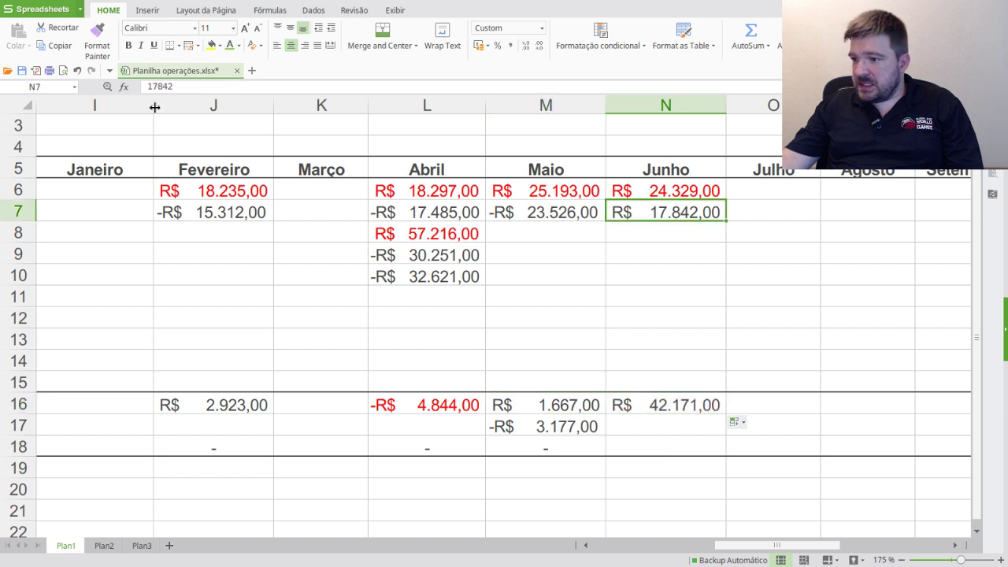
pyautogui.doubleClick(148, 88)
pyautogui.click(175, 87)
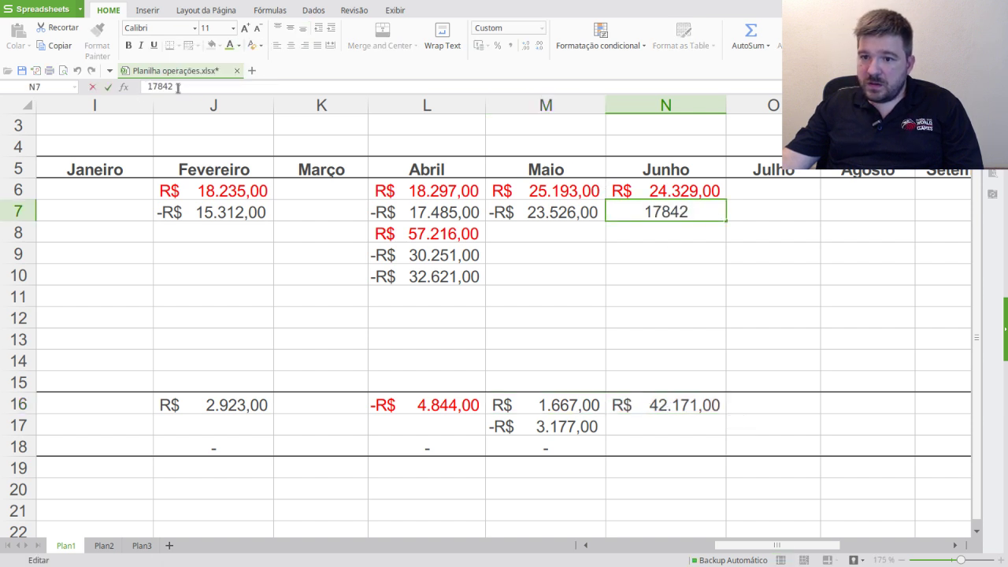
pyautogui.press('Home')
pyautogui.write('-')
pyautogui.press('Return')
pyautogui.click(729, 405)
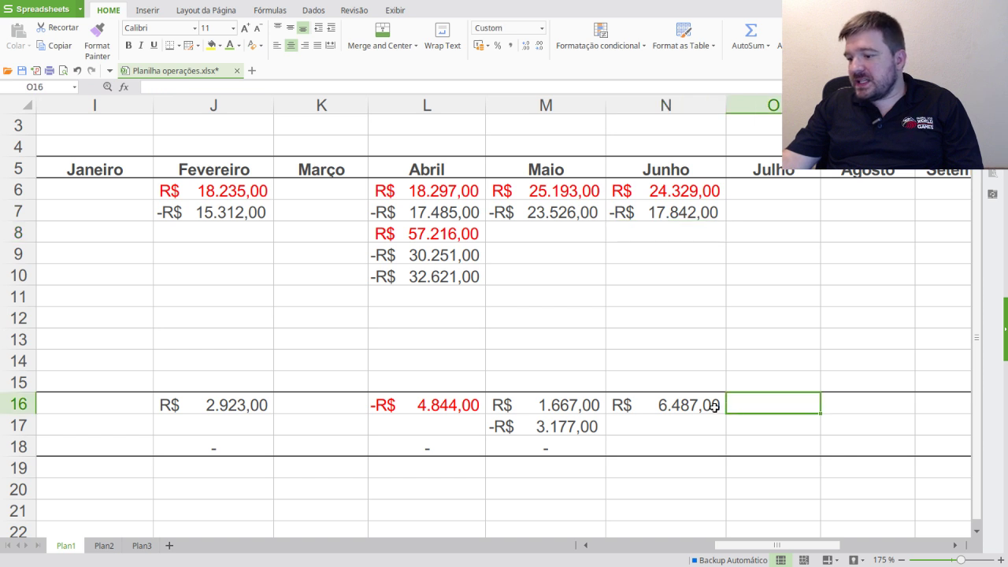
pyautogui.click(709, 407)
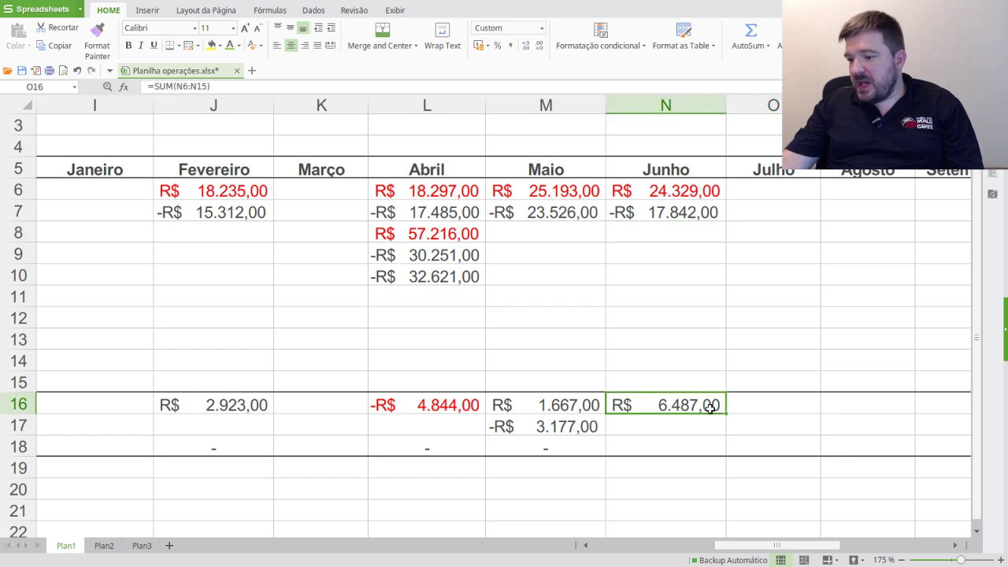
pyautogui.click(669, 196)
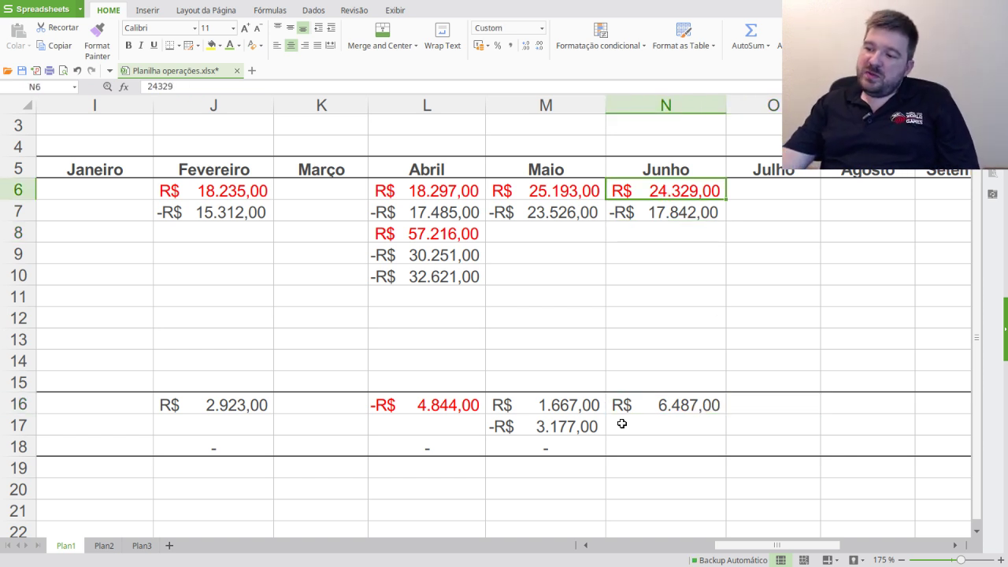
pyautogui.click(658, 447)
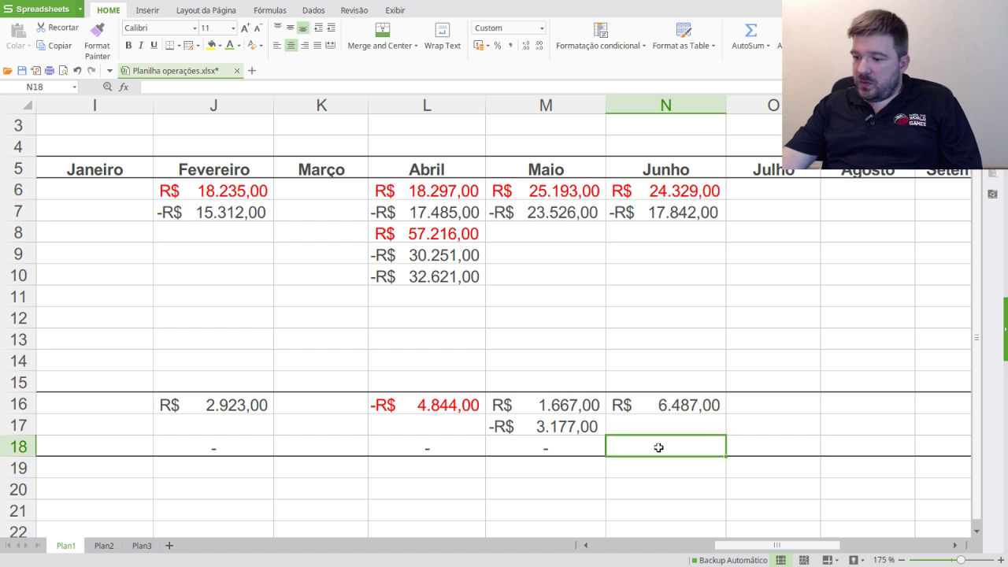
# - Enter the Junho Imposto formula =0,15*N16 in N18
pyautogui.write('0')
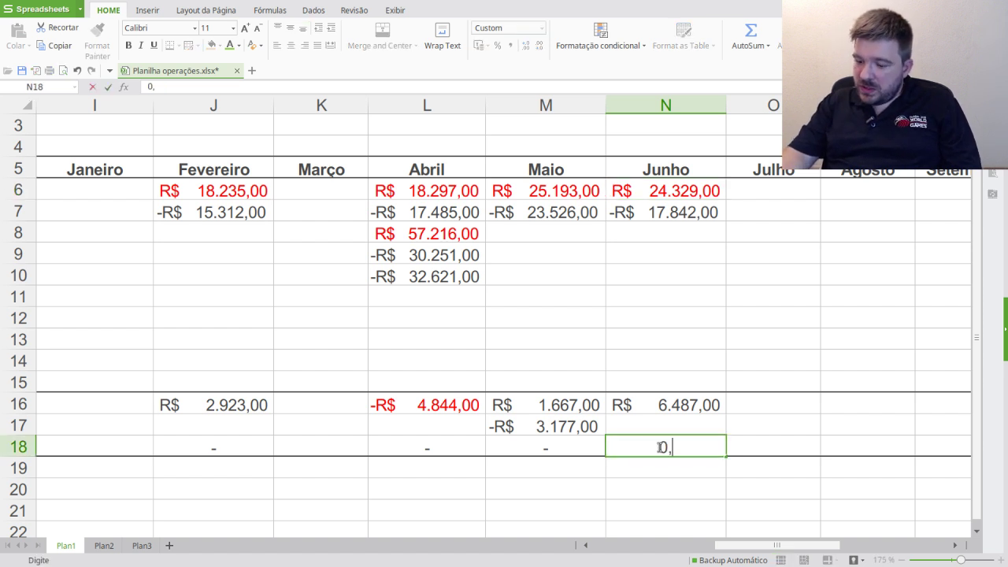
pyautogui.press('BackSpace')
pyautogui.write('=0,15*')
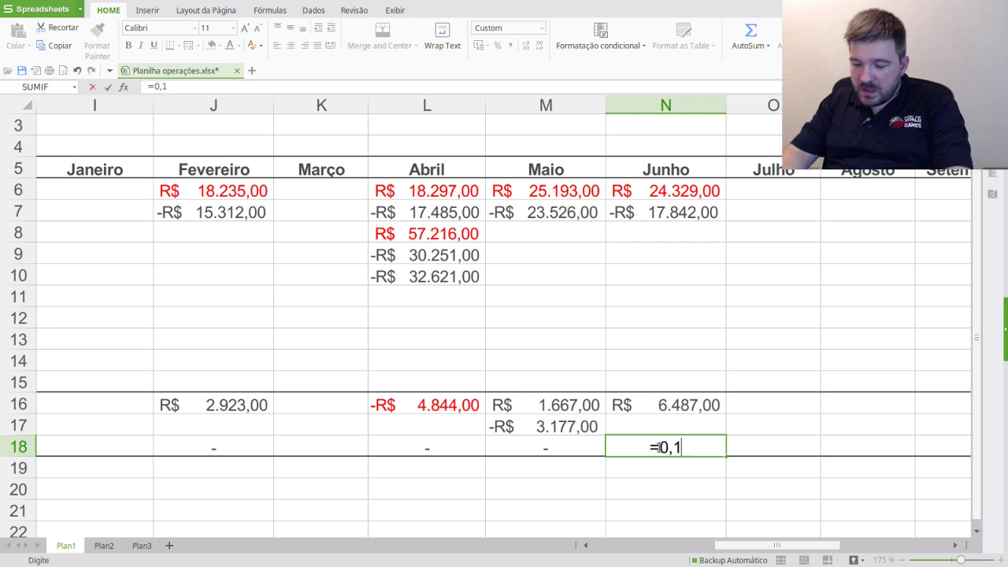
pyautogui.click(706, 404)
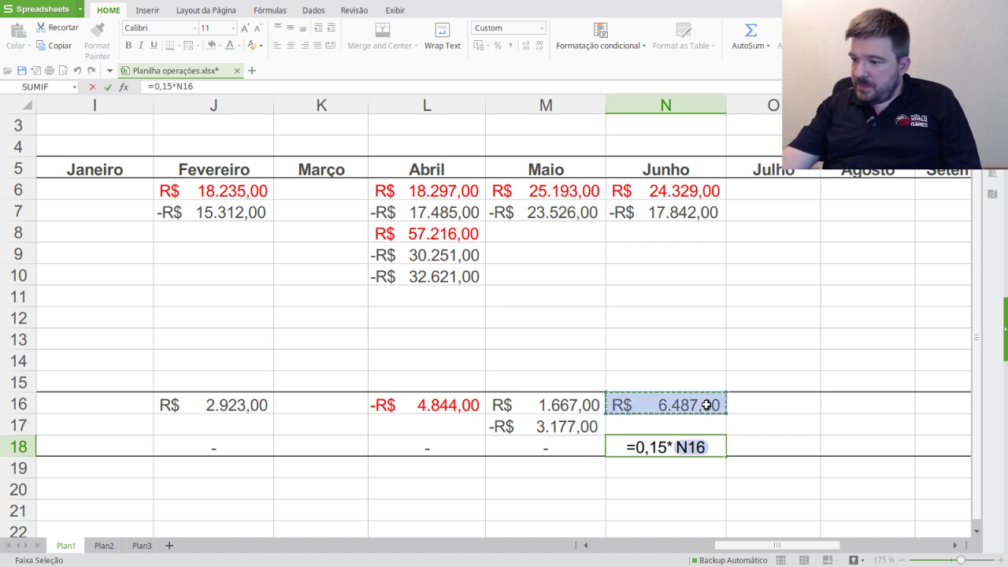
pyautogui.press('Return')
pyautogui.click(696, 449)
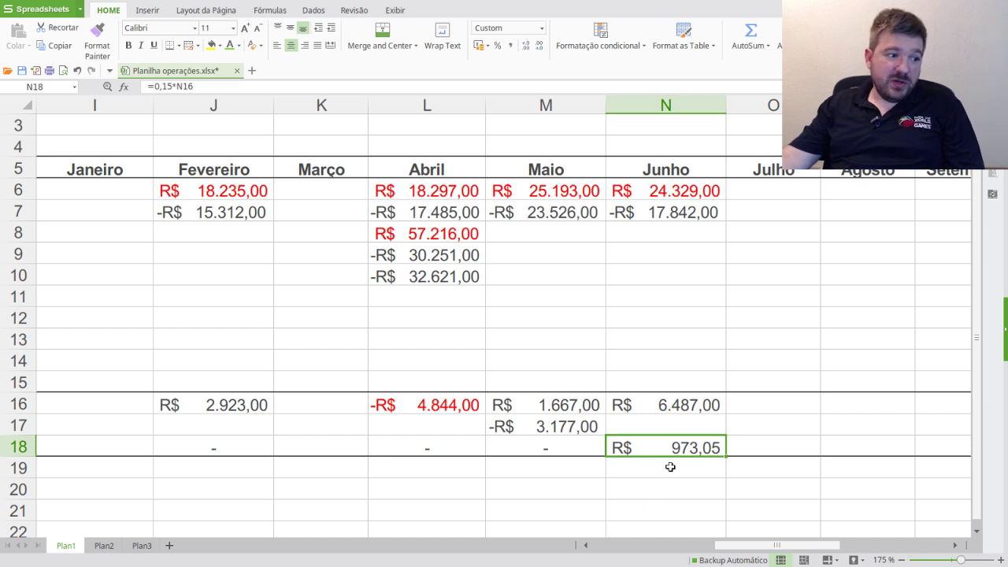
# - Set Junho's Prejuízo in N17 to Maio's Prejuízo plus N16, giving R$ 3.310,00
pyautogui.click(581, 430)
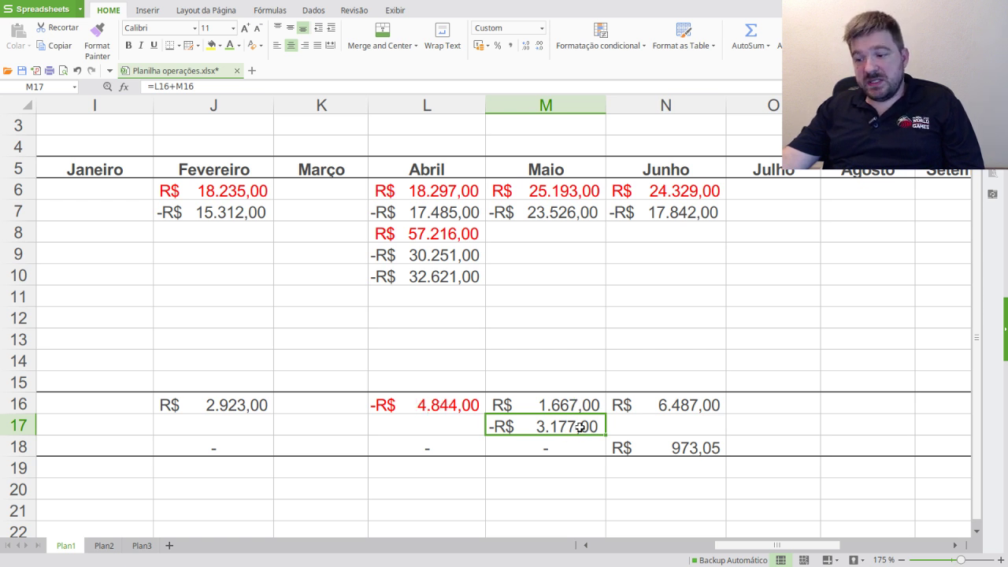
pyautogui.click(670, 425)
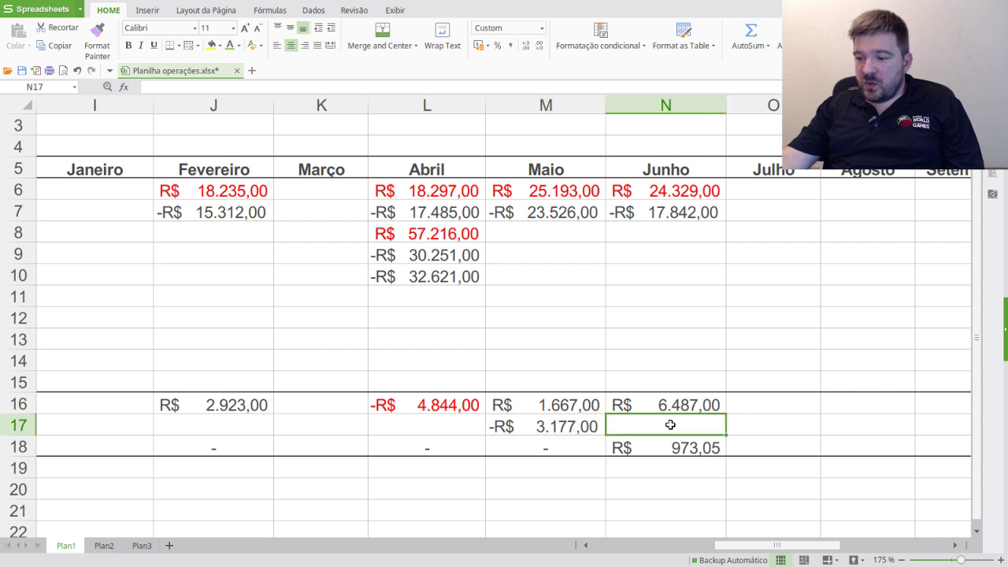
pyautogui.write('=')
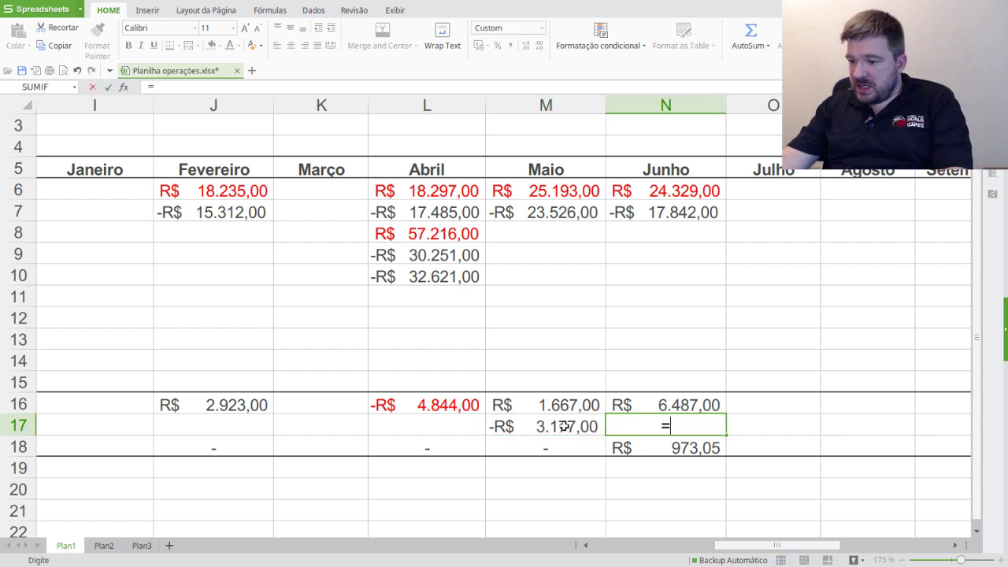
pyautogui.click(563, 426)
pyautogui.write('+')
pyautogui.click(673, 403)
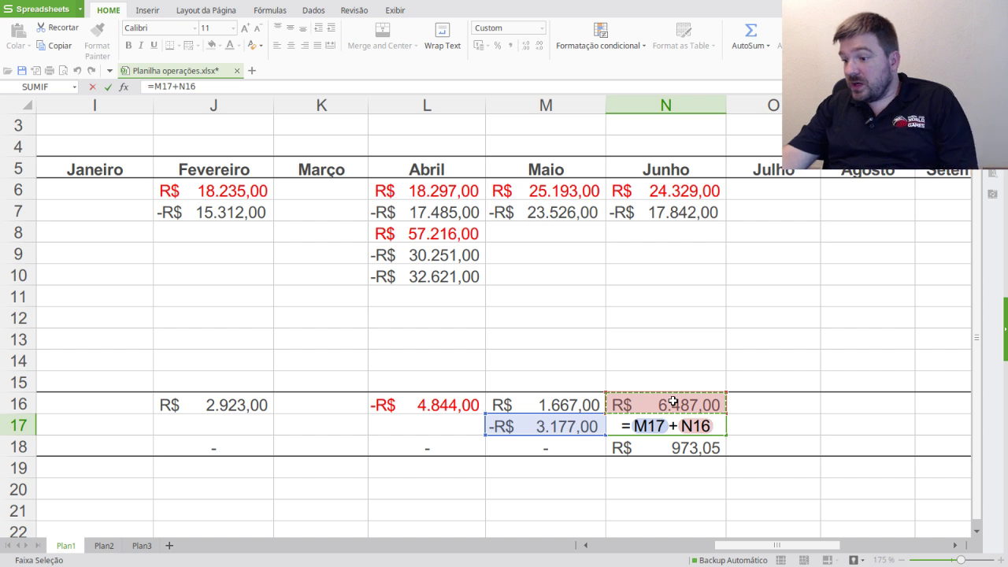
pyautogui.press('Return')
pyautogui.click(697, 424)
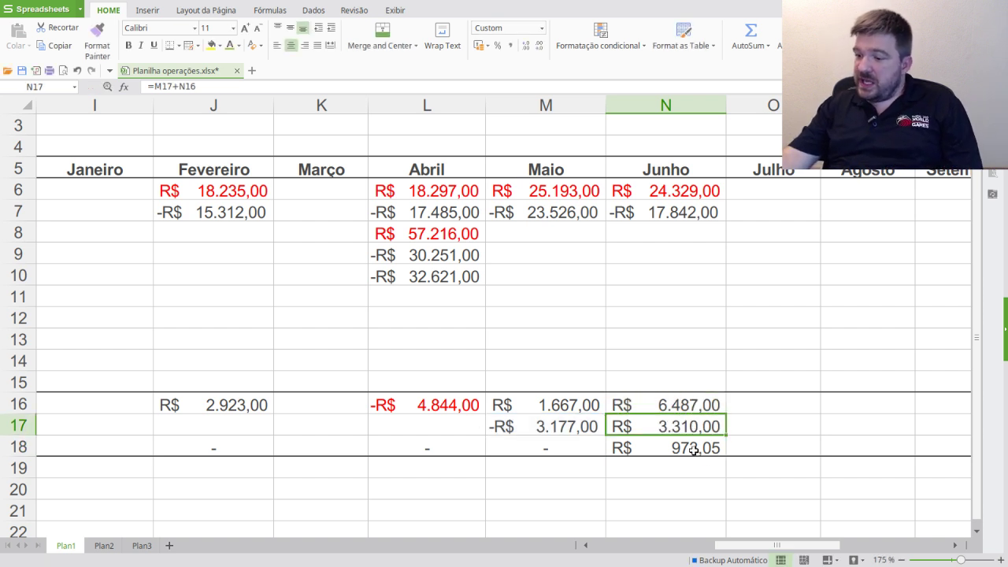
# - Change N18's tax formula to =0,15*N17 so it shows R$ 496,50
pyautogui.click(704, 449)
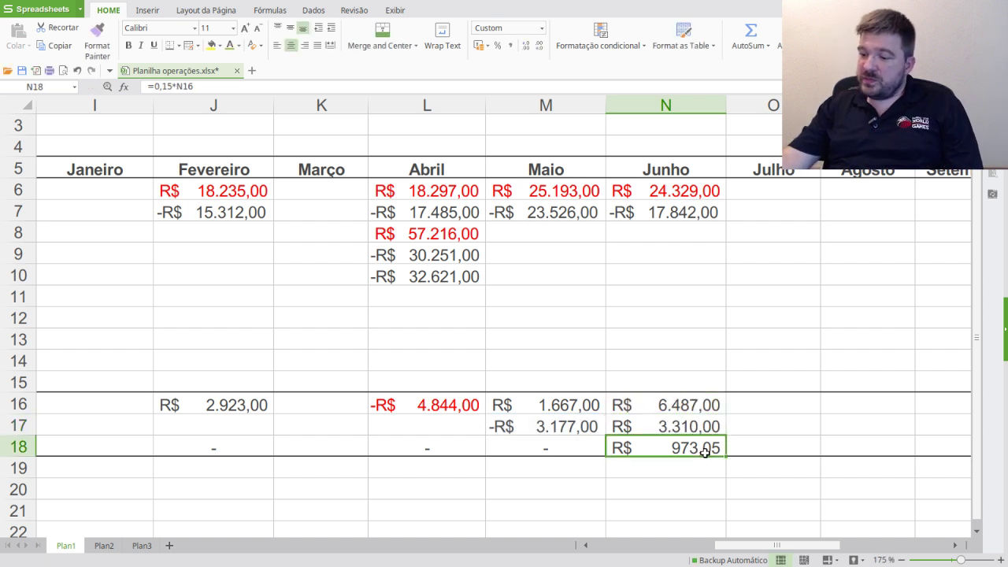
pyautogui.click(182, 88)
pyautogui.press('Return')
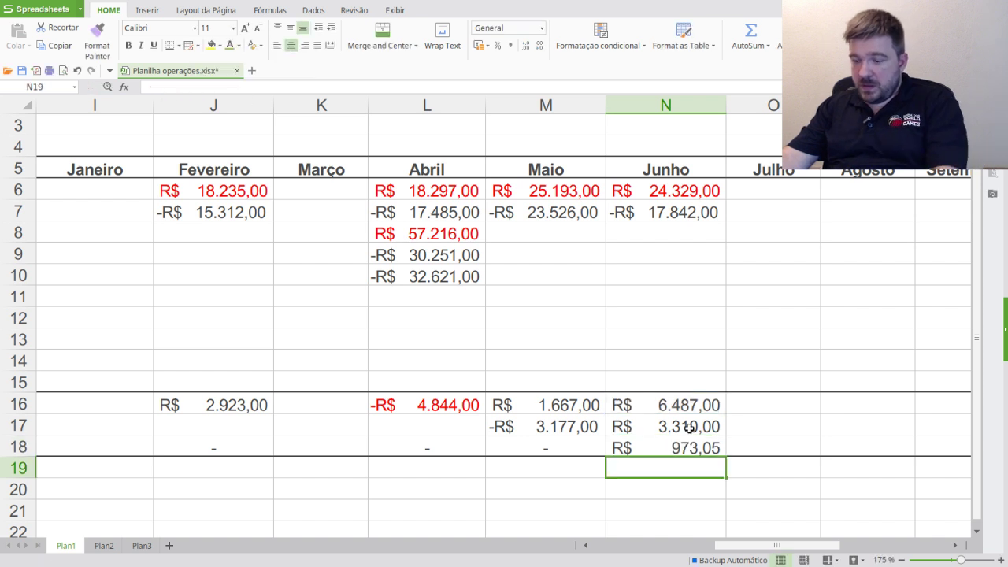
pyautogui.click(681, 449)
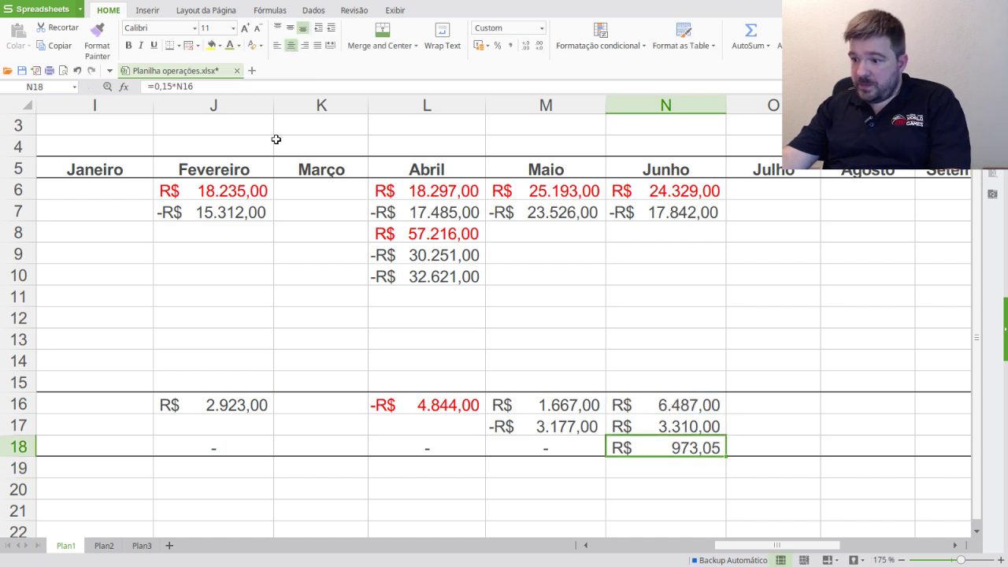
pyautogui.doubleClick(176, 86)
pyautogui.press('BackSpace')
pyautogui.click(696, 429)
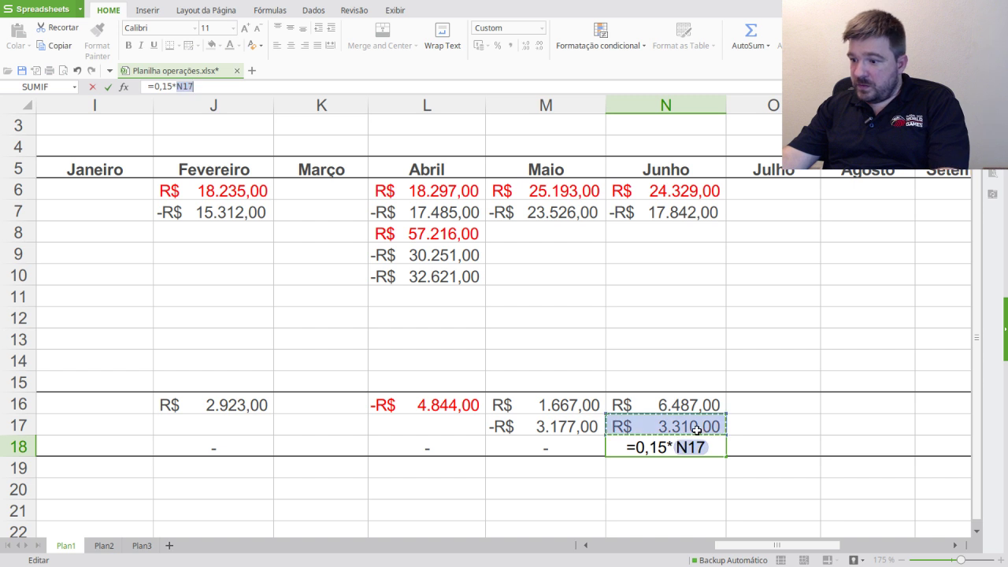
pyautogui.press('Return')
pyautogui.click(693, 445)
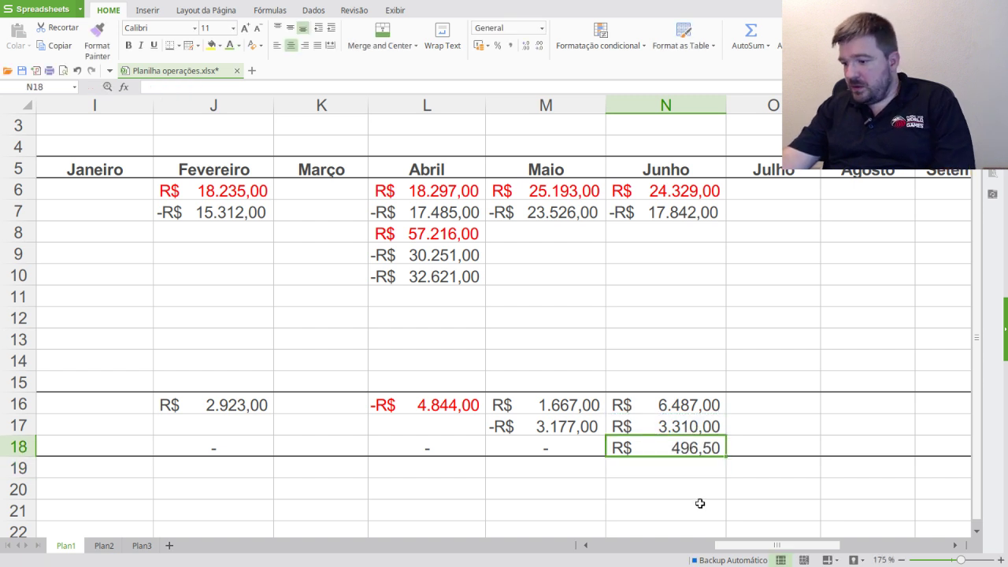
pyautogui.click(685, 484)
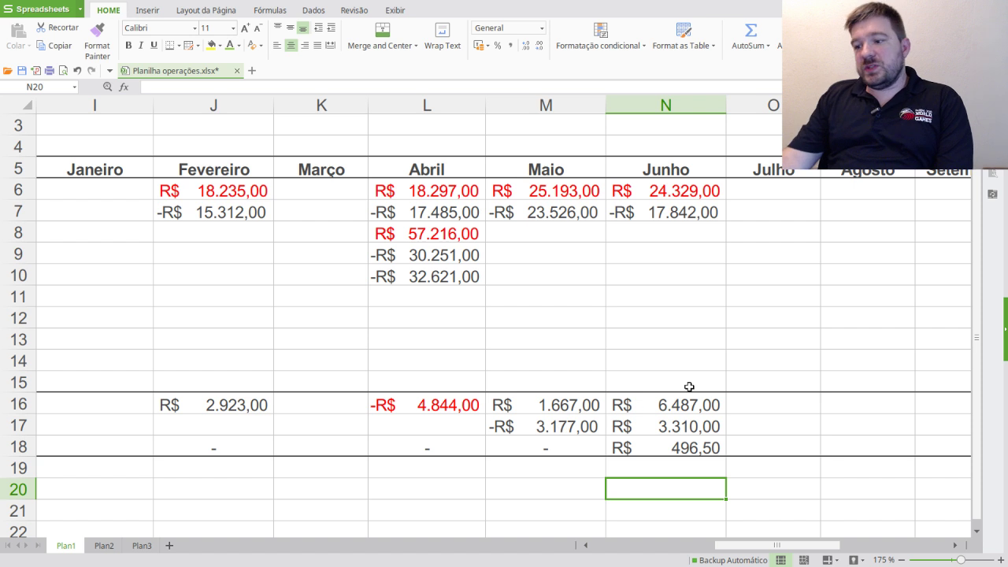
# - Review the N17 and N18 formulas and the June sale value in N6
pyautogui.click(666, 426)
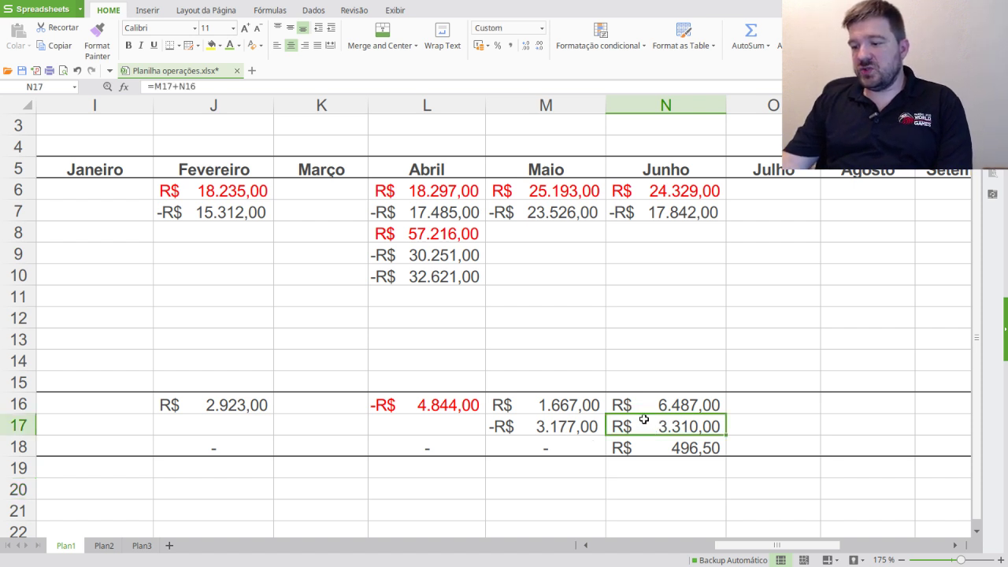
pyautogui.click(690, 448)
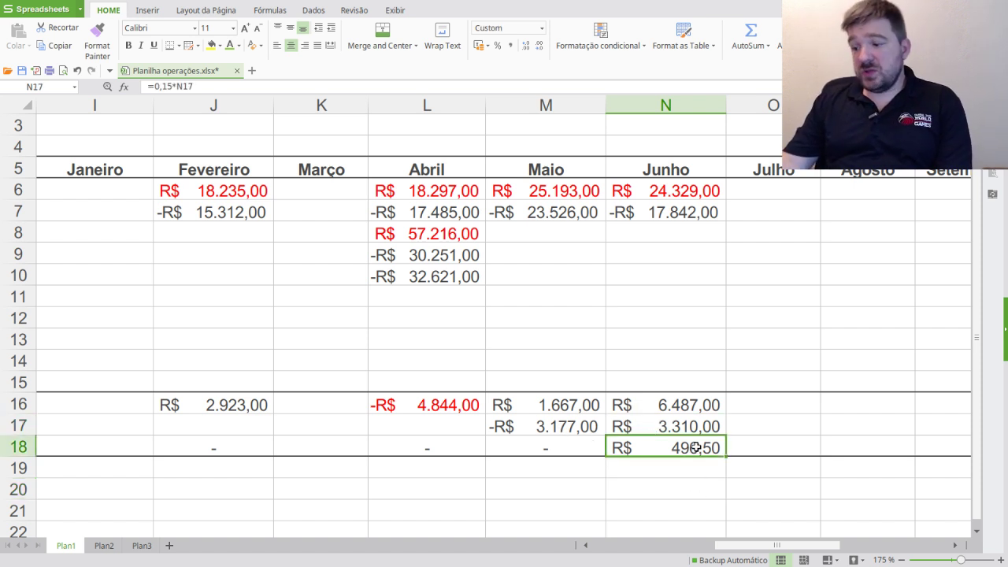
pyautogui.click(696, 429)
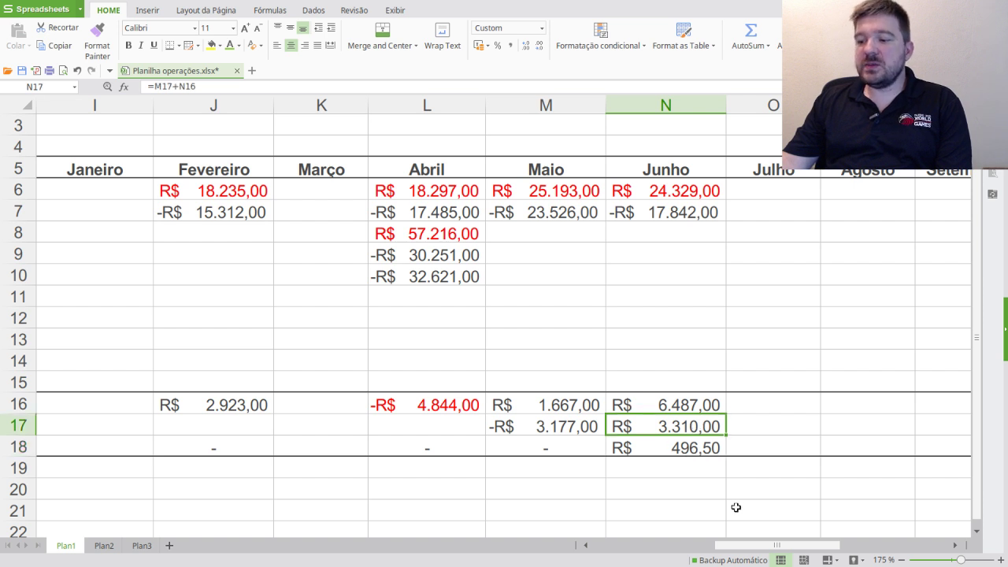
pyautogui.click(702, 448)
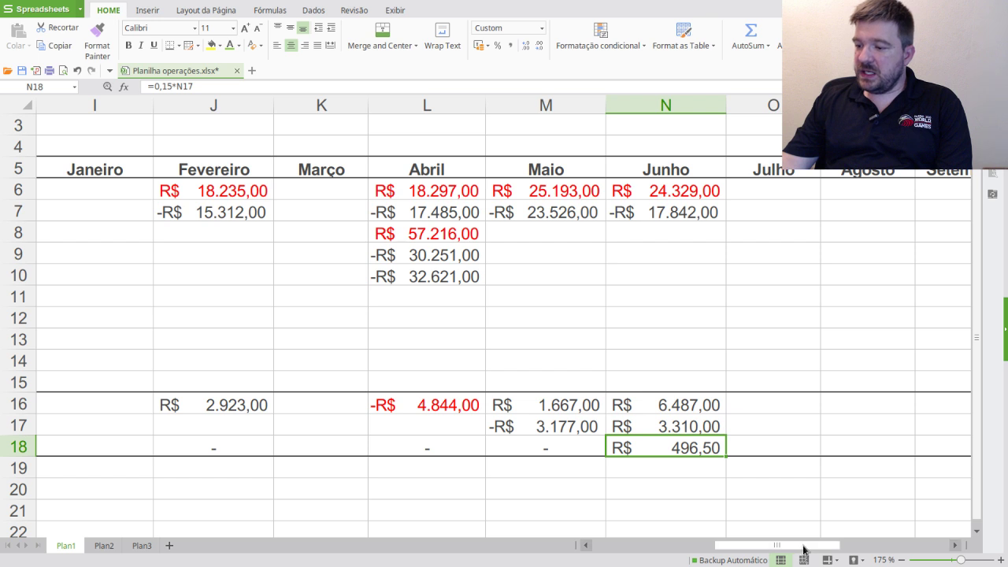
pyautogui.moveTo(803, 545); pyautogui.dragTo(776, 547)
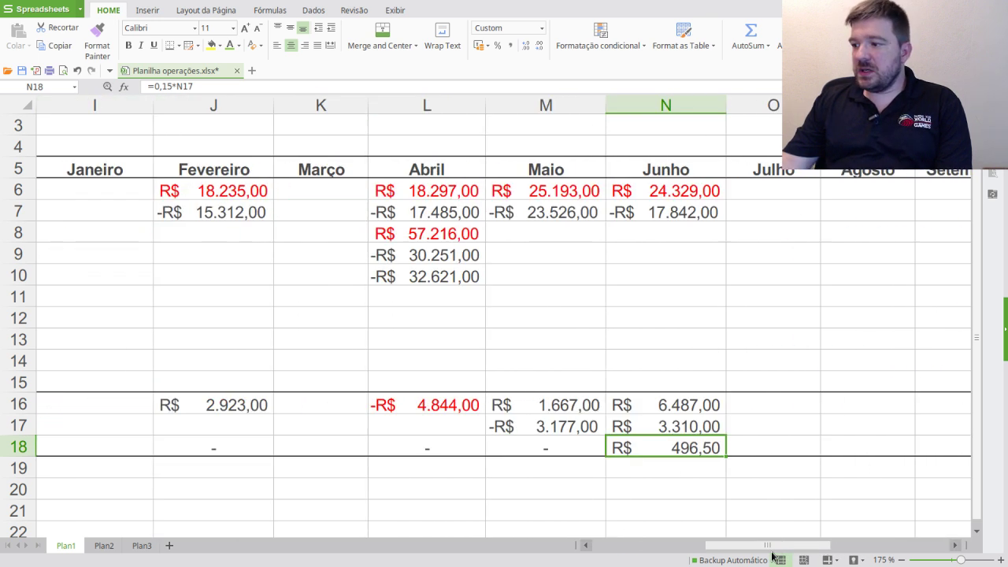
pyautogui.click(684, 189)
pyautogui.moveTo(810, 546)
pyautogui.mouseDown()
pyautogui.moveTo(753, 543)
pyautogui.moveTo(792, 540)
pyautogui.mouseUp()
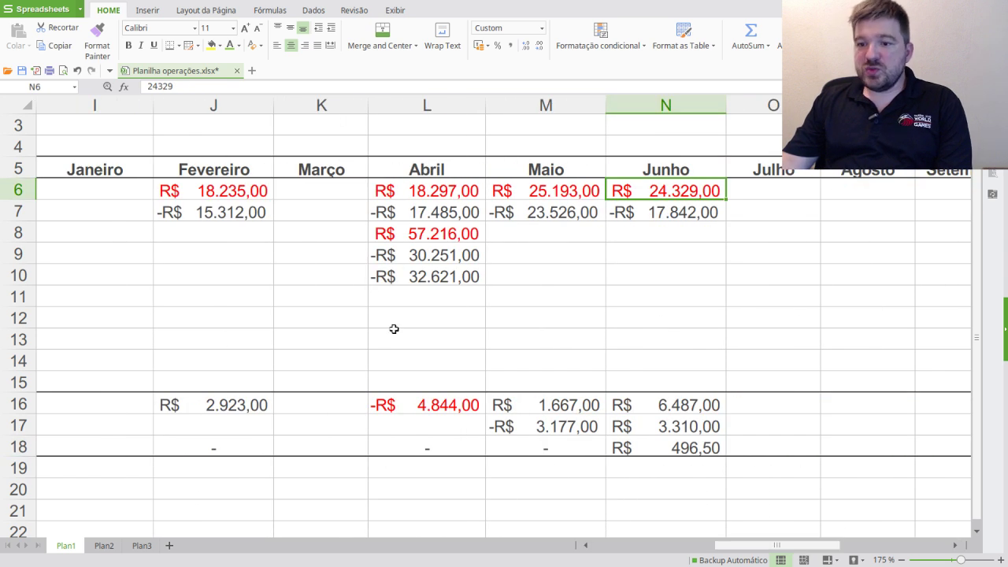
pyautogui.click(694, 448)
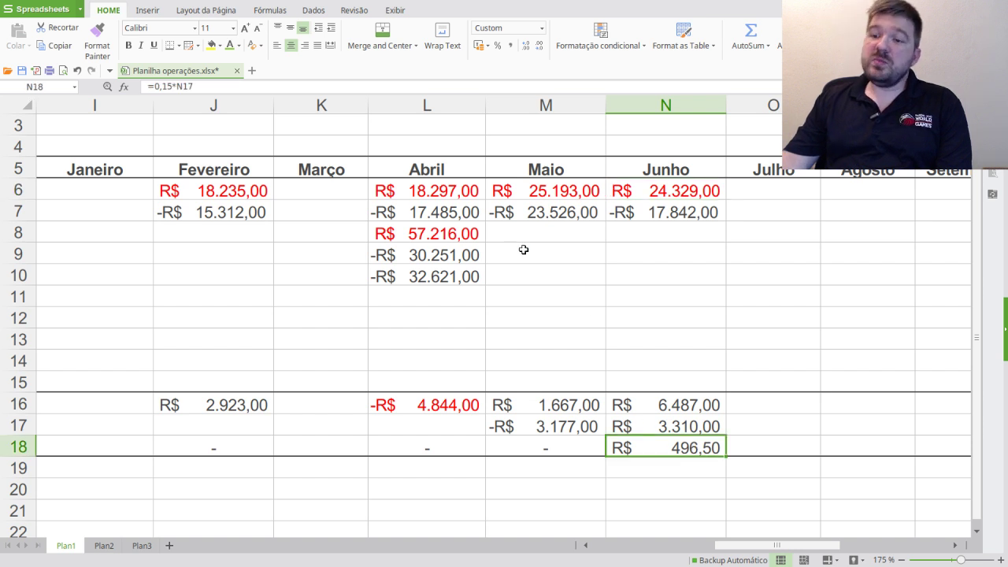
# - Colour the R$ 496,50 June tax in N18 green and compare with the Receita Federal DARF page
pyautogui.click(239, 46)
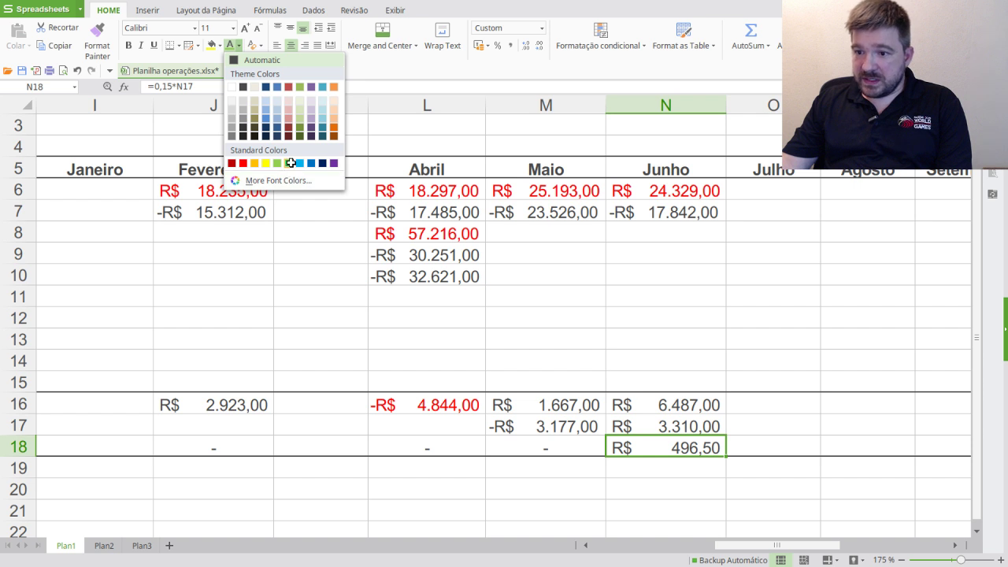
pyautogui.click(290, 162)
pyautogui.click(685, 488)
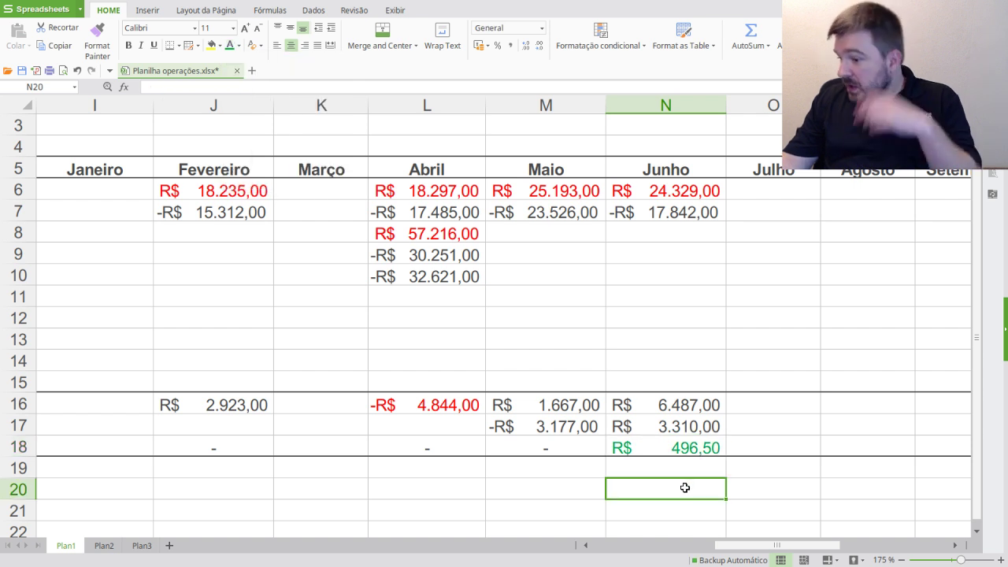
pyautogui.click(692, 447)
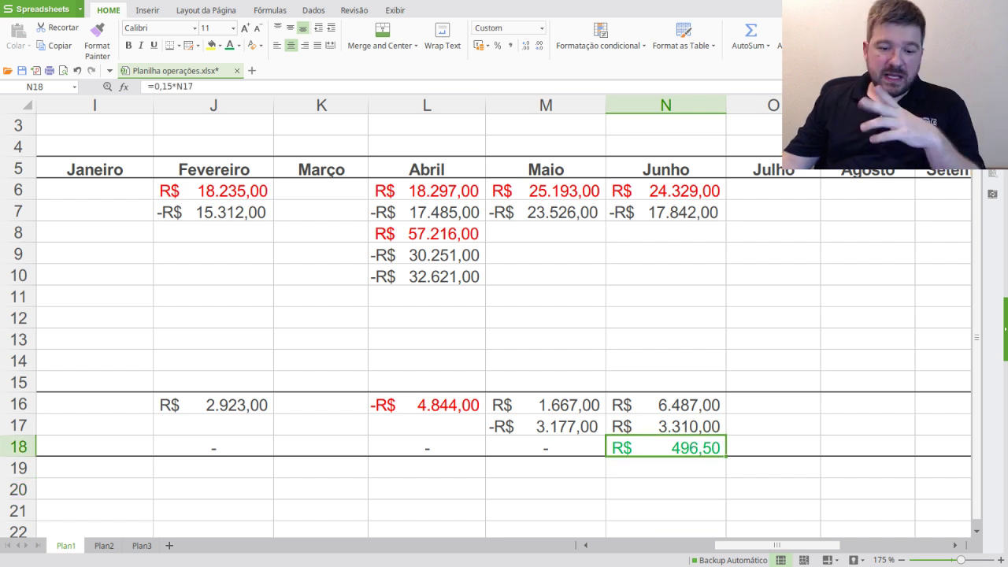
pyautogui.hotkey('alt', 'Tab')
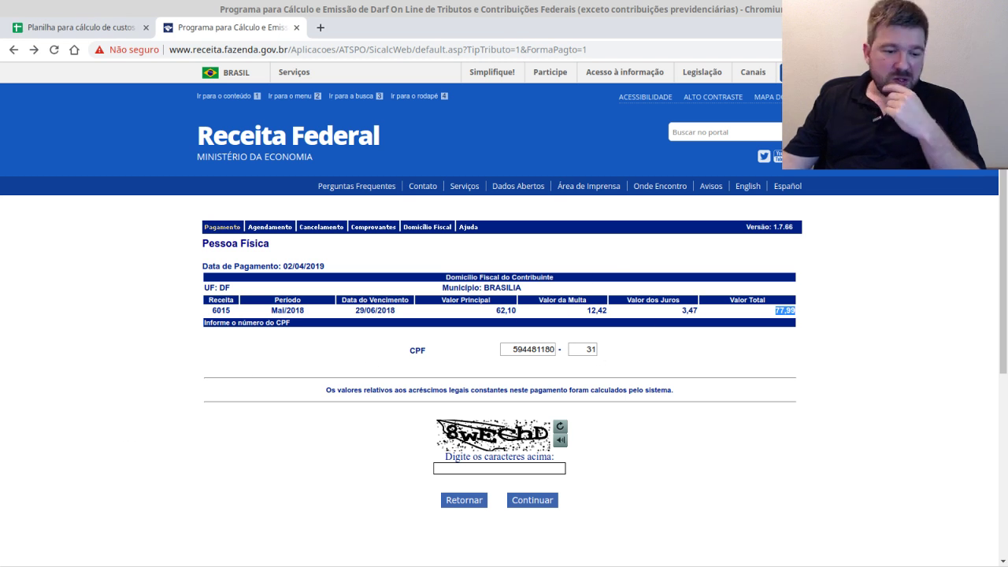
pyautogui.hotkey('alt', 'Tab')
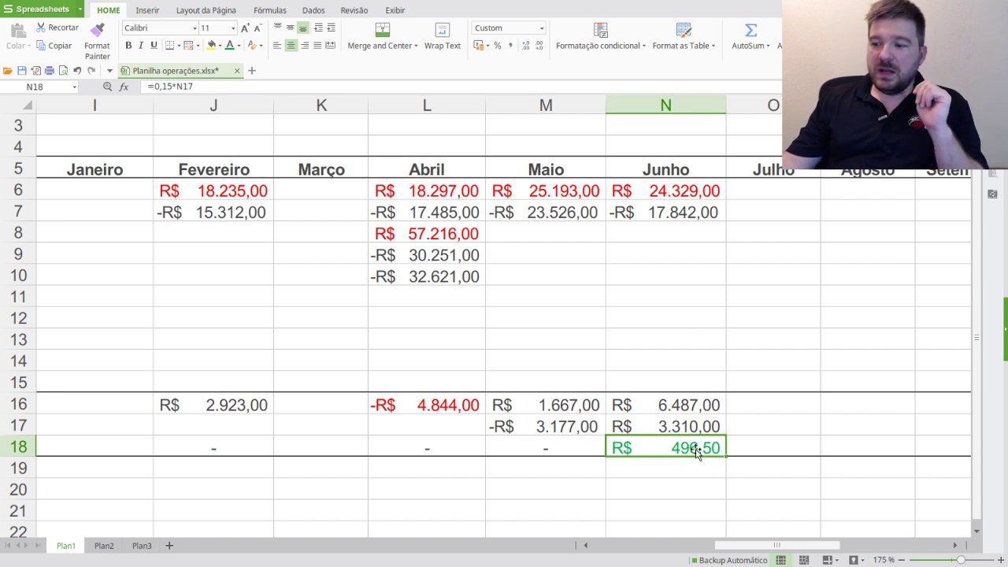
# - Turn the R$ 6.487,00 June Somatório in N16 blue
pyautogui.click(651, 505)
pyautogui.click(700, 455)
pyautogui.click(622, 504)
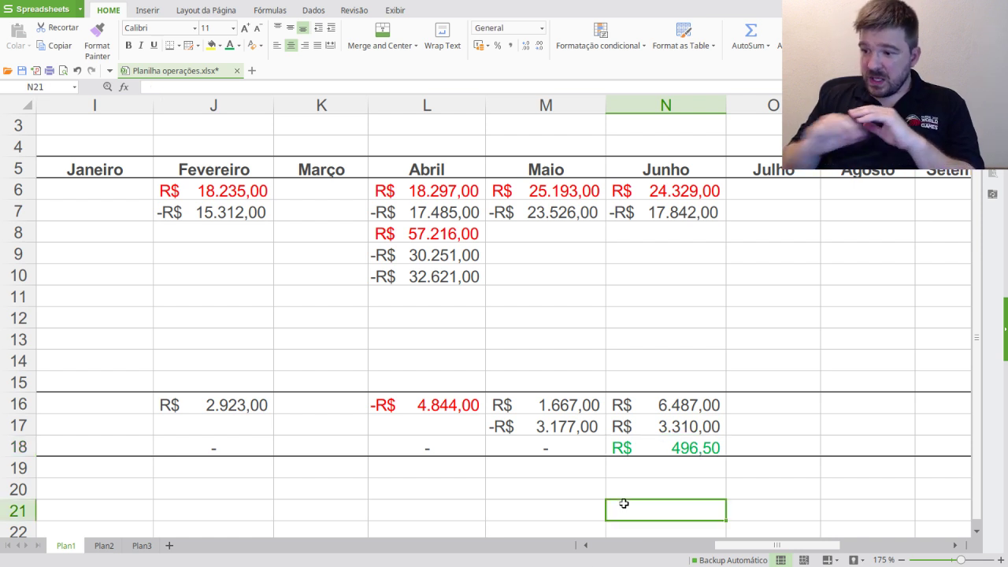
pyautogui.click(697, 426)
pyautogui.click(698, 405)
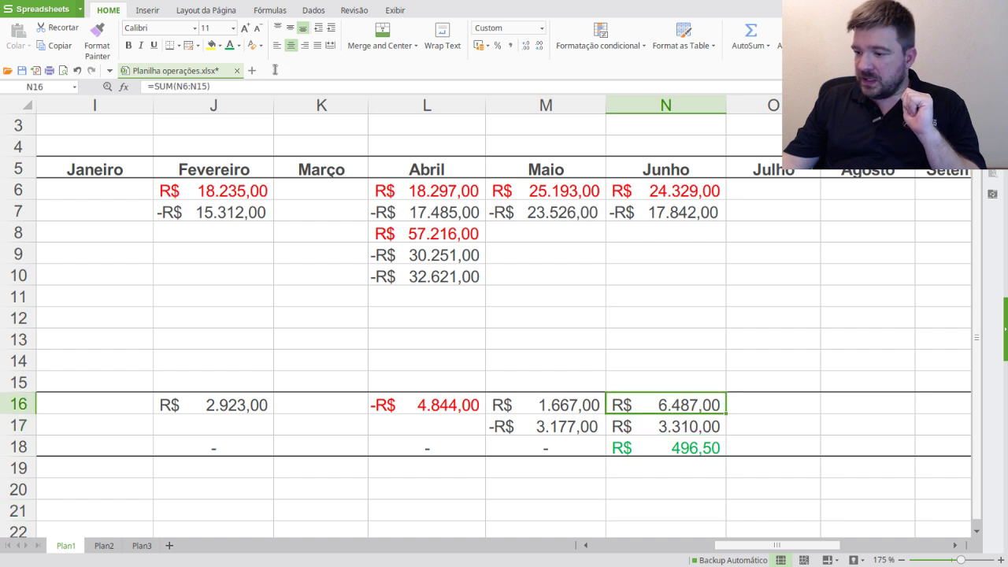
pyautogui.click(239, 44)
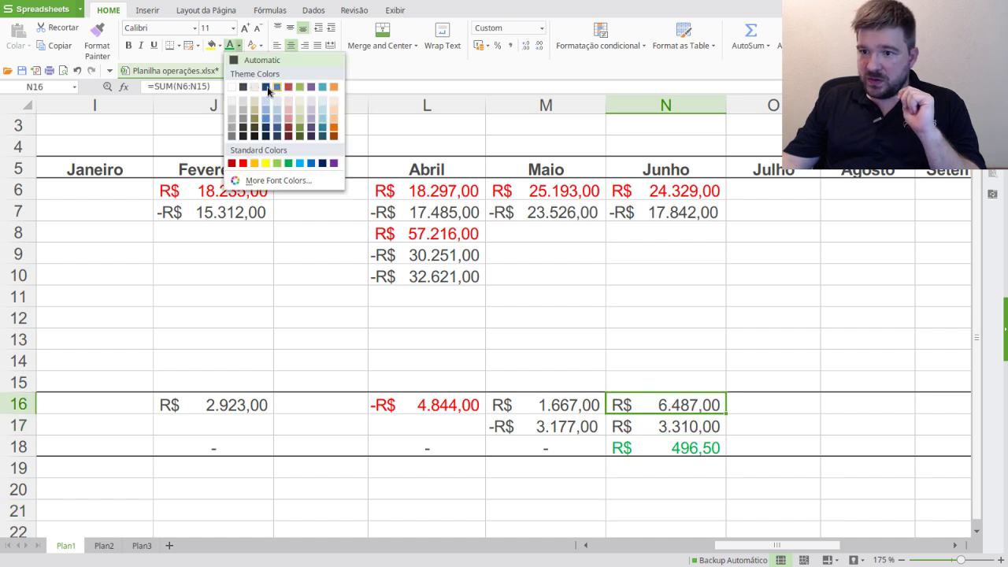
pyautogui.click(311, 163)
pyautogui.click(529, 494)
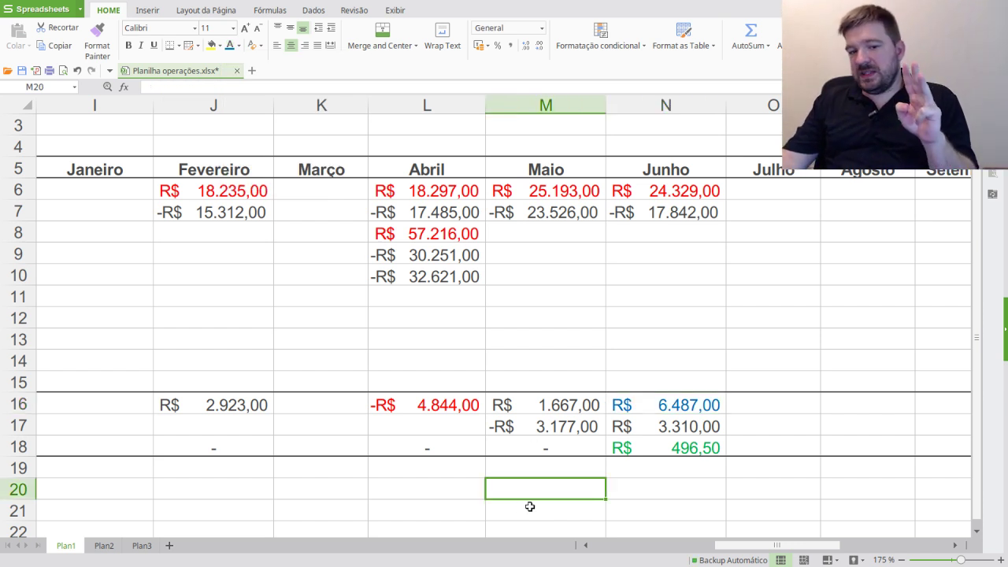
pyautogui.click(687, 189)
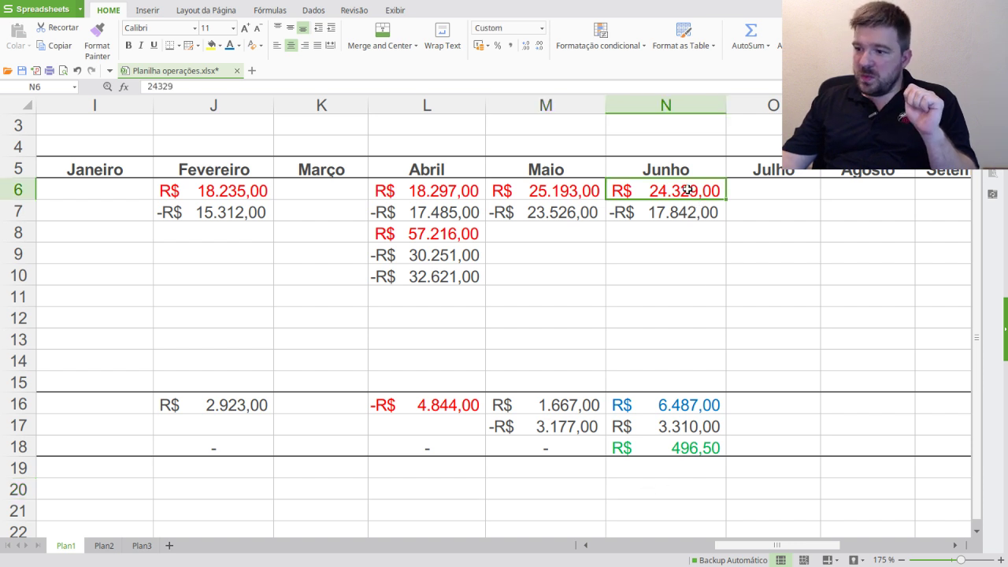
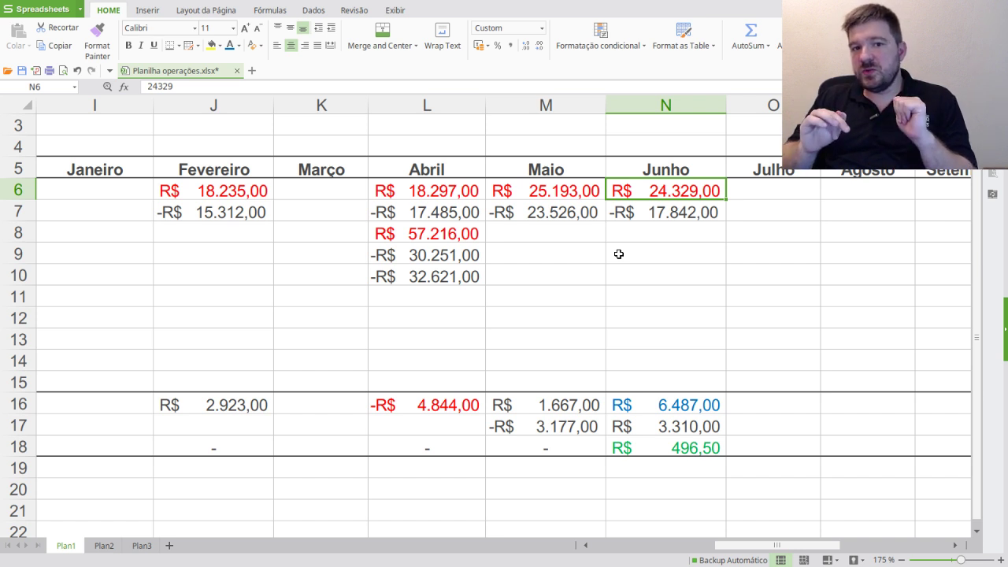
# - Review the sale values and monthly sums for February, May and June
pyautogui.click(592, 193)
pyautogui.click(640, 193)
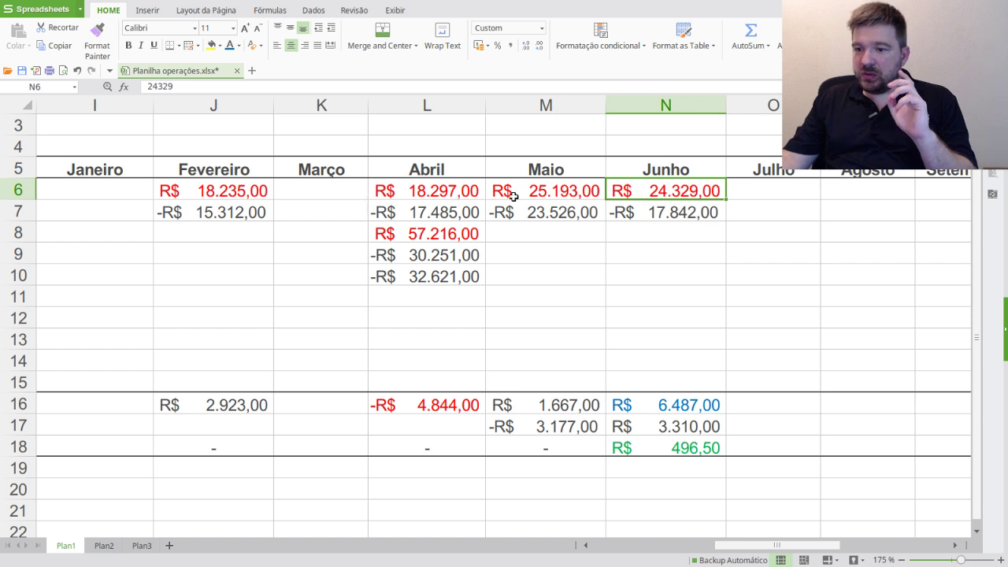
pyautogui.click(239, 193)
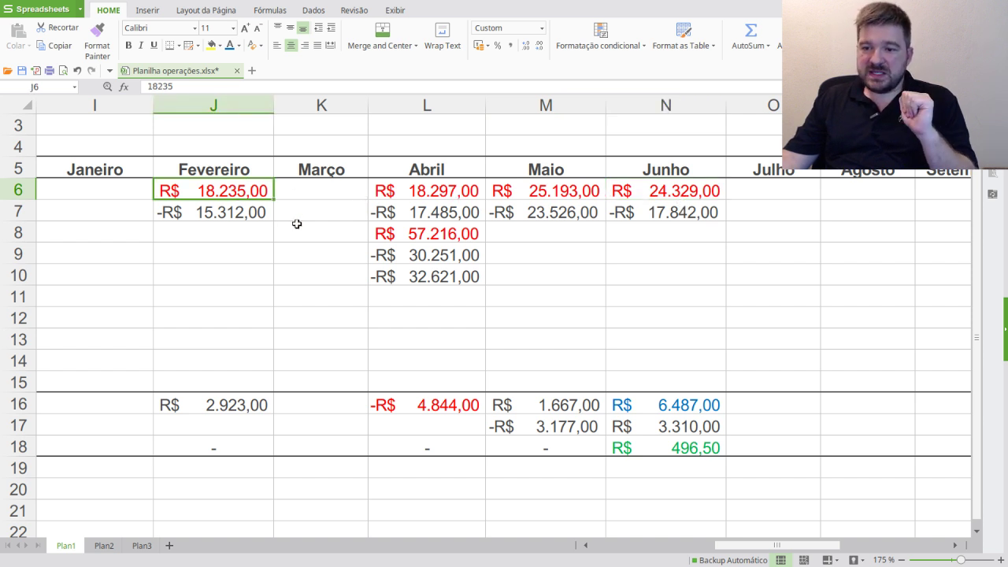
pyautogui.click(696, 409)
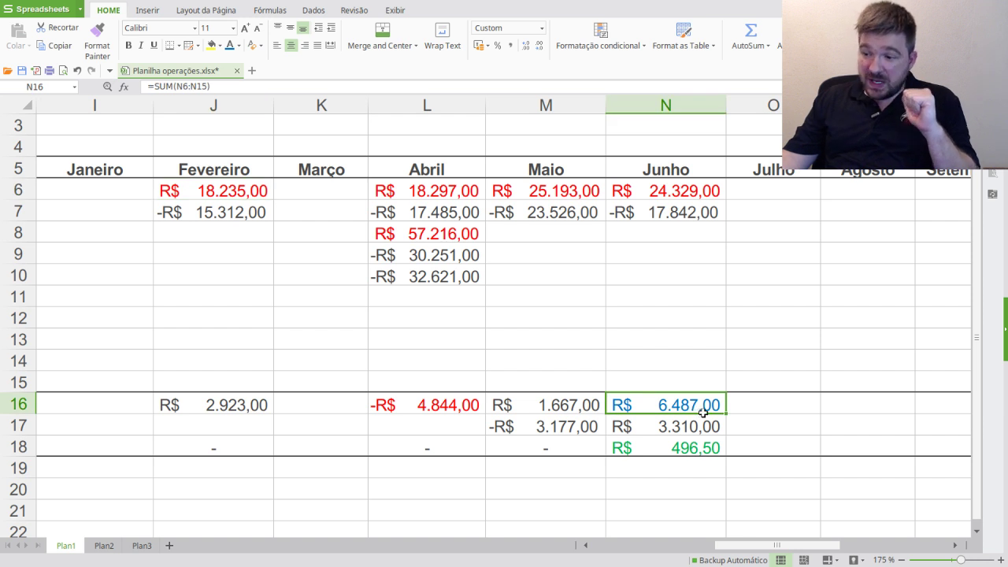
pyautogui.click(543, 408)
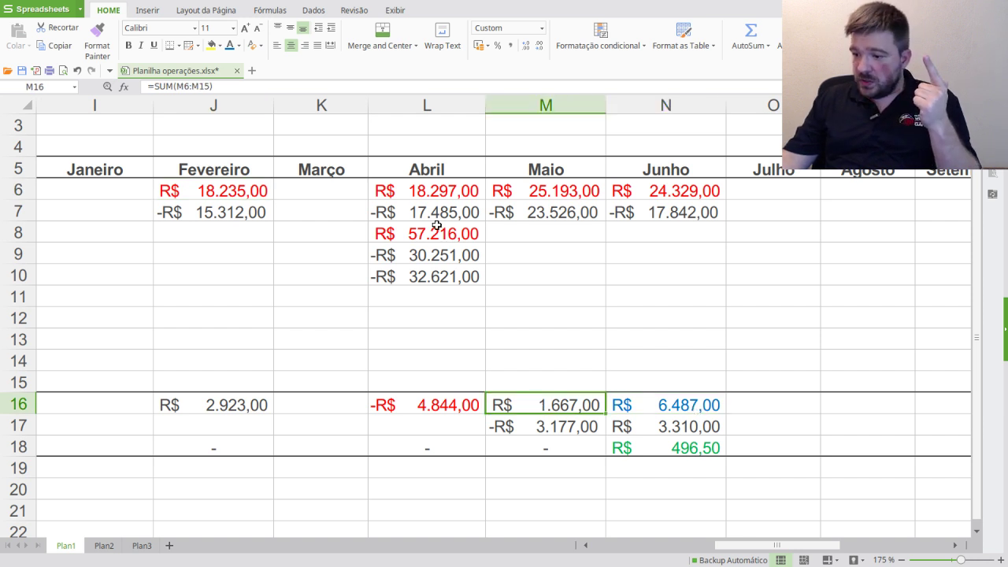
# - Color February's sum in J16 blue, then bring up IRPF's Mercado à vista - ações form
pyautogui.click(242, 410)
pyautogui.click(229, 47)
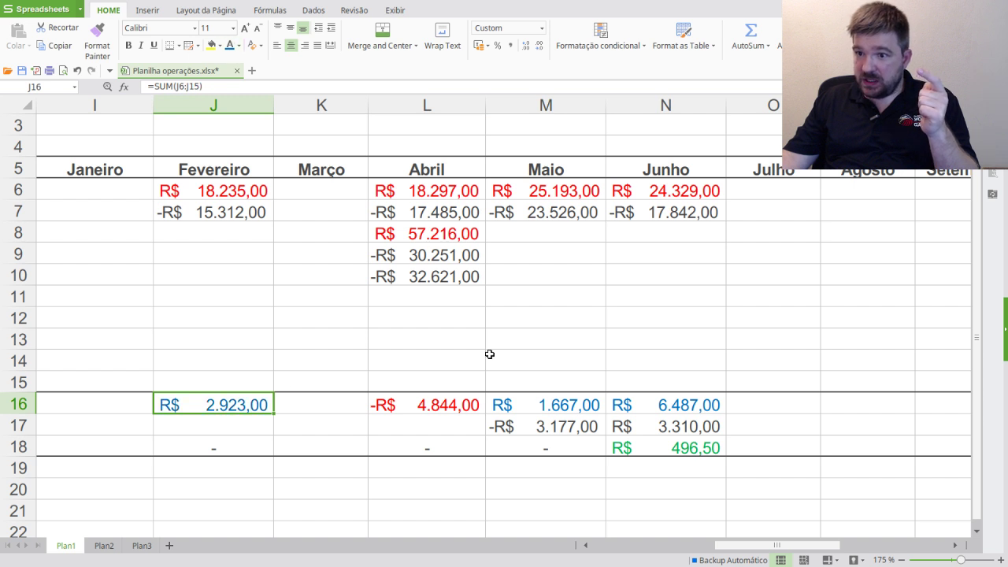
pyautogui.click(552, 380)
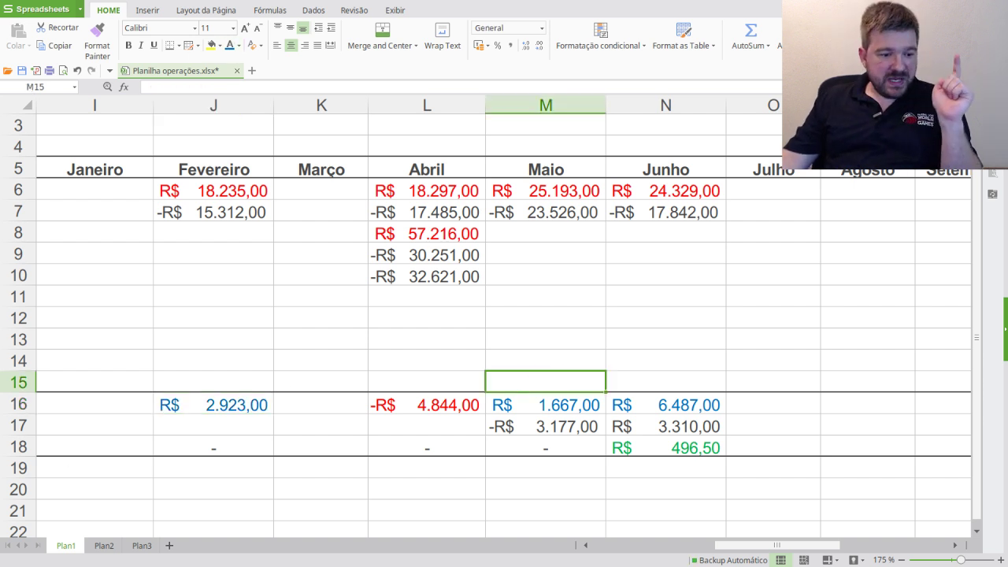
pyautogui.hotkey('alt', 'Tab')
pyautogui.click(828, 330)
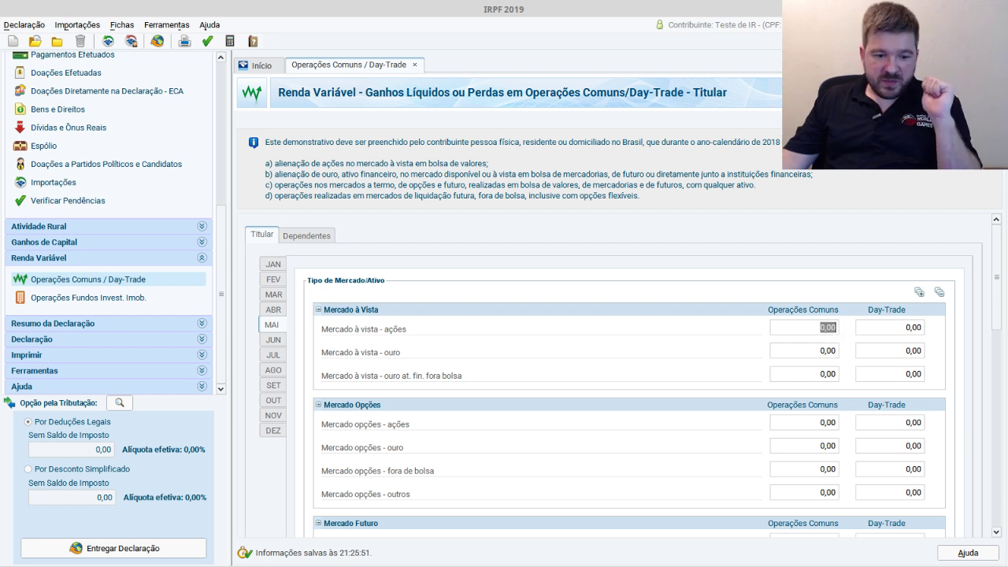
# - Compare June's tax formula in N18 with the May IRPF form, scrolled down to Consolidação do Mês and back
pyautogui.hotkey('alt', 'Tab')
pyautogui.click(700, 450)
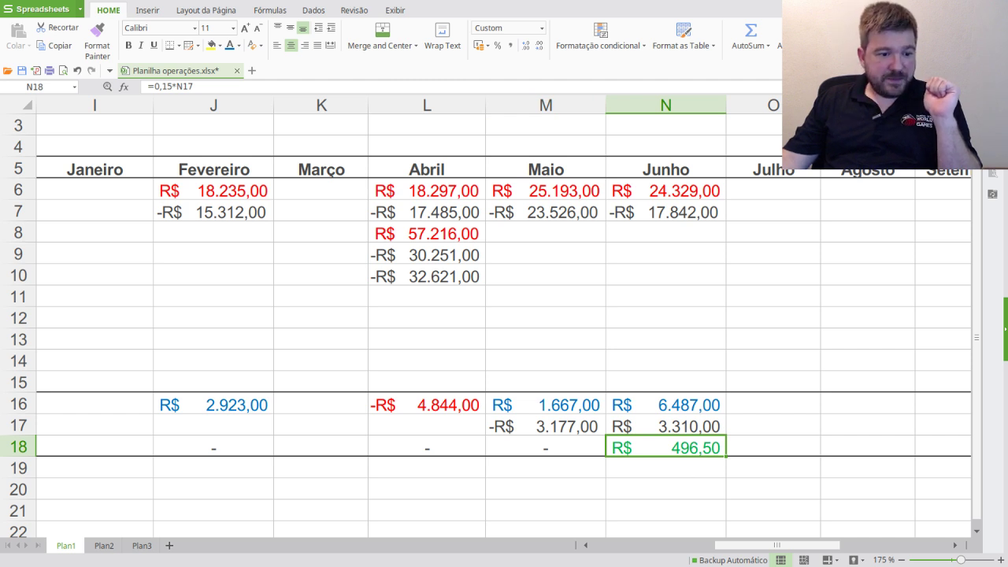
pyautogui.hotkey('alt', 'Tab')
pyautogui.scroll(-2, 715, 407)
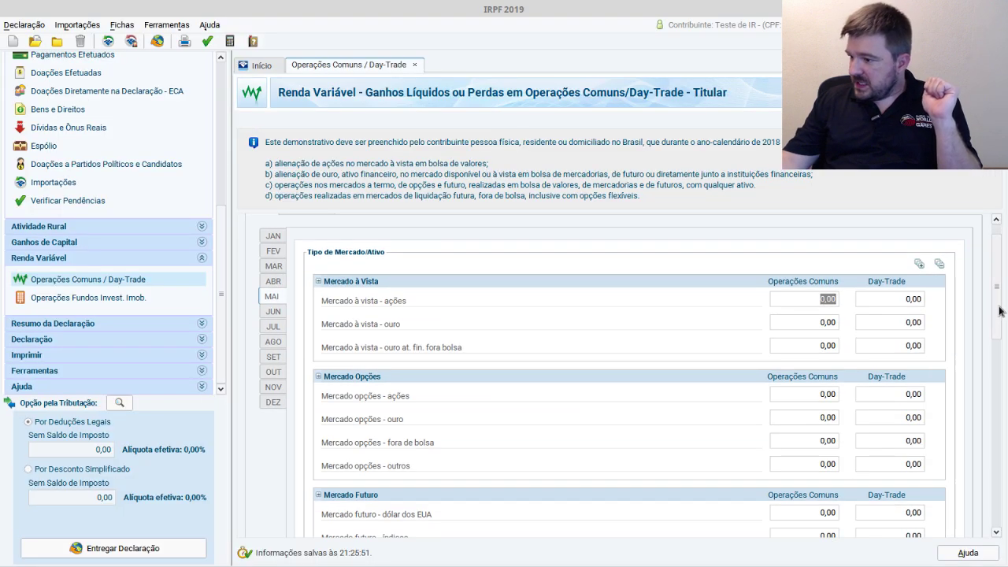
pyautogui.moveTo(999, 310); pyautogui.dragTo(999, 514)
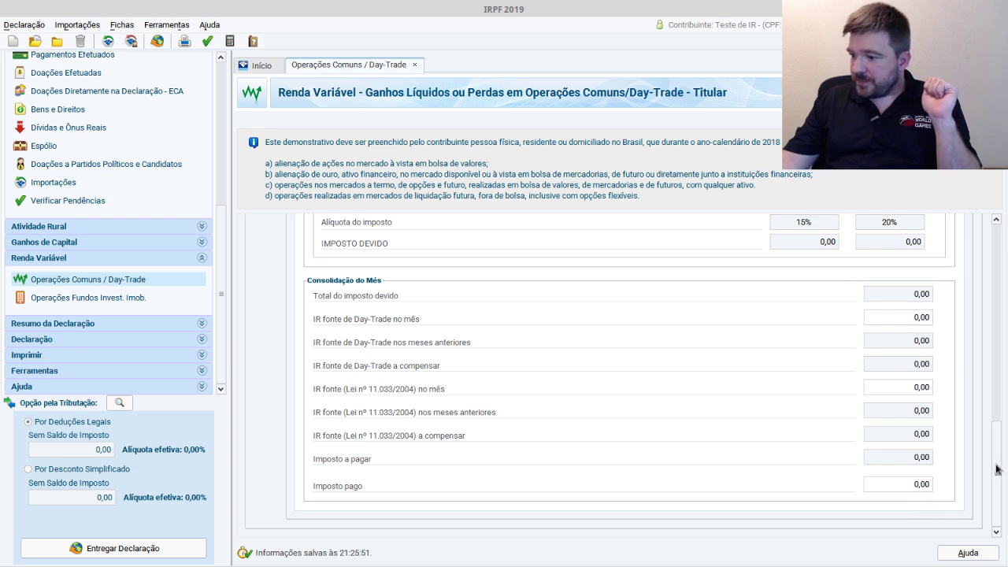
pyautogui.moveTo(997, 466); pyautogui.dragTo(902, 249)
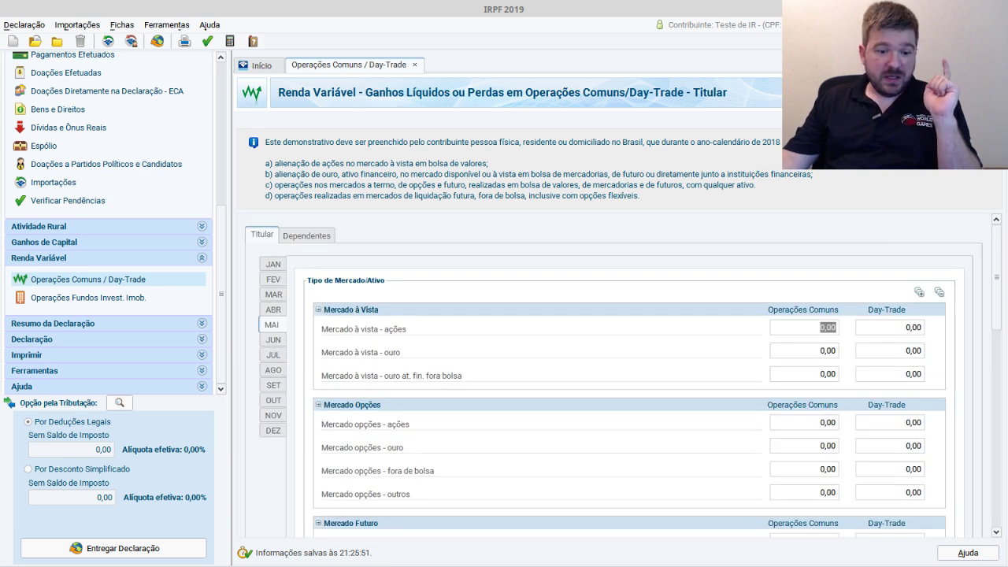
pyautogui.hotkey('alt', 'Tab')
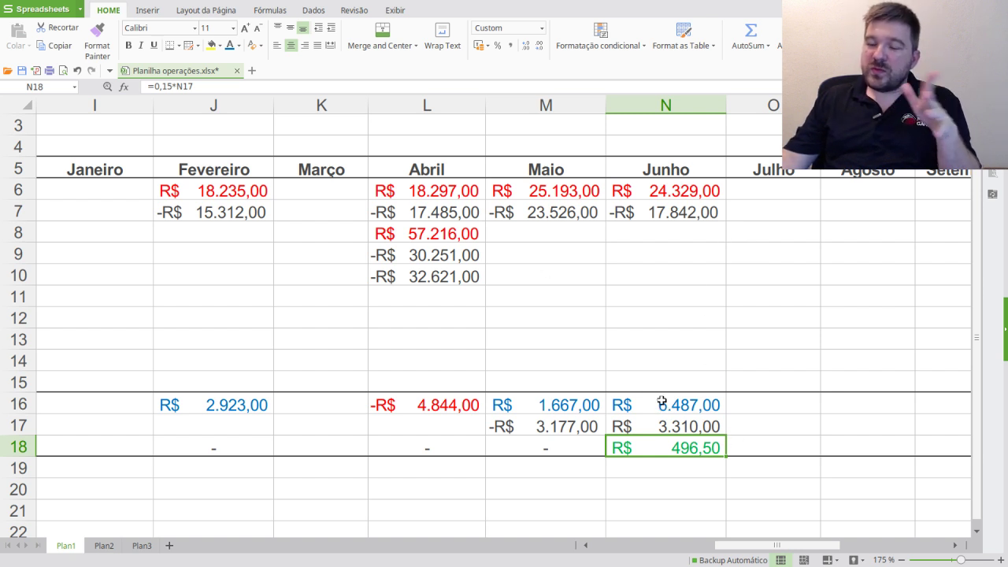
# - Check June's sum and its R$ 24.329,00 sale value, then scroll back to the trade list
pyautogui.click(688, 404)
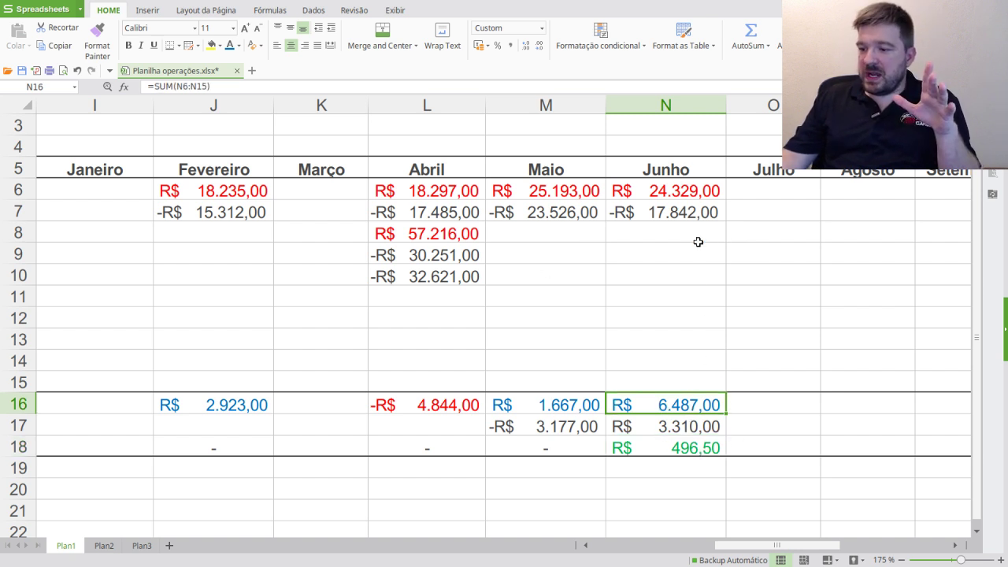
pyautogui.click(696, 192)
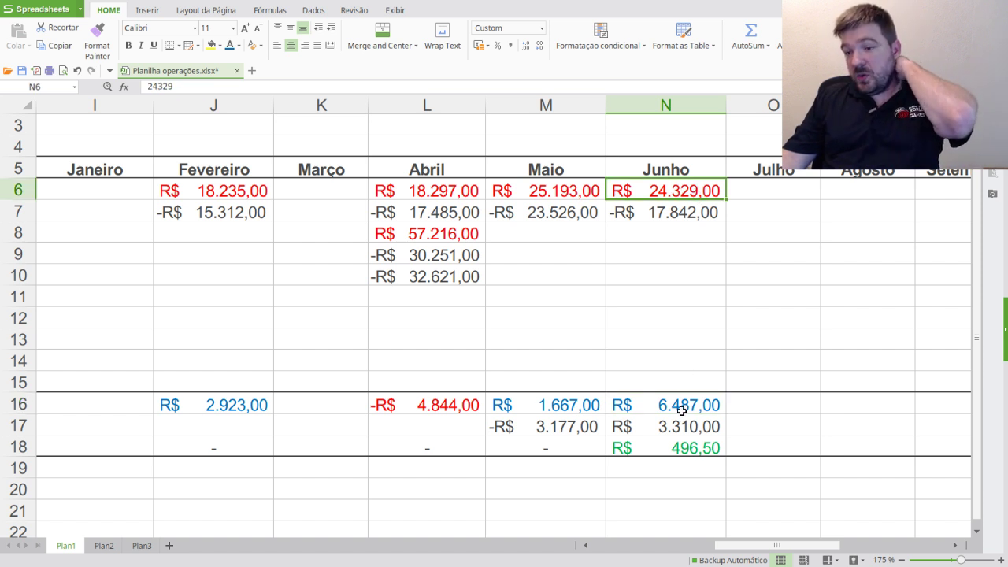
pyautogui.doubleClick(679, 192)
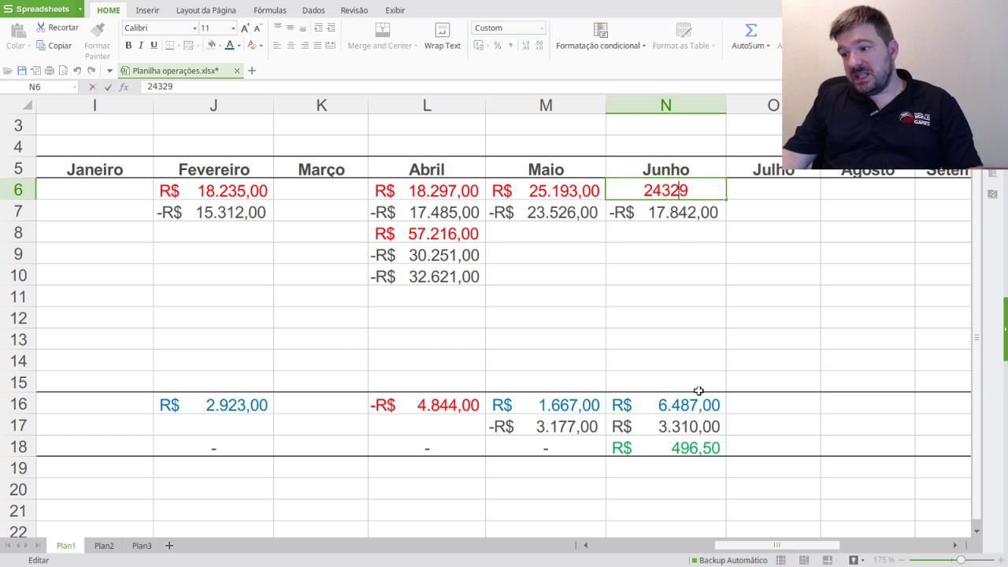
pyautogui.click(687, 317)
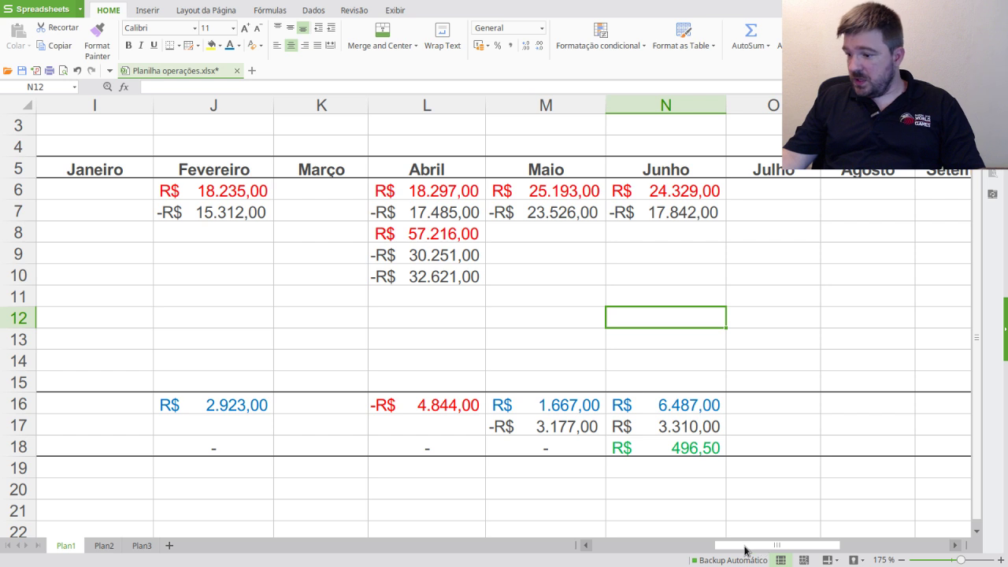
pyautogui.moveTo(756, 546); pyautogui.dragTo(595, 546)
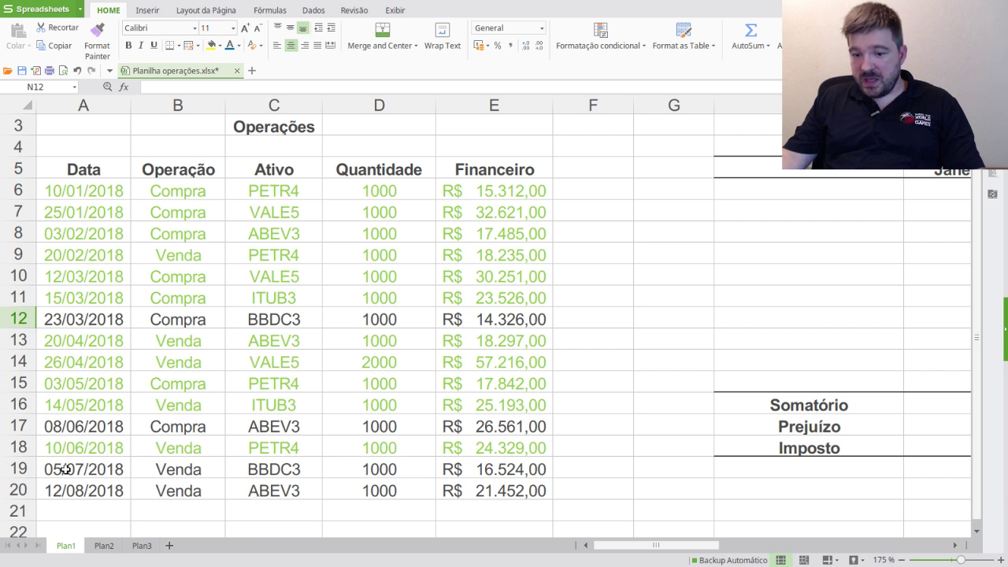
# - Copy the July BBDC3 sale amount into O6, widen column O, and color it red
pyautogui.click(534, 472)
pyautogui.hotkey('ctrl', 'c')
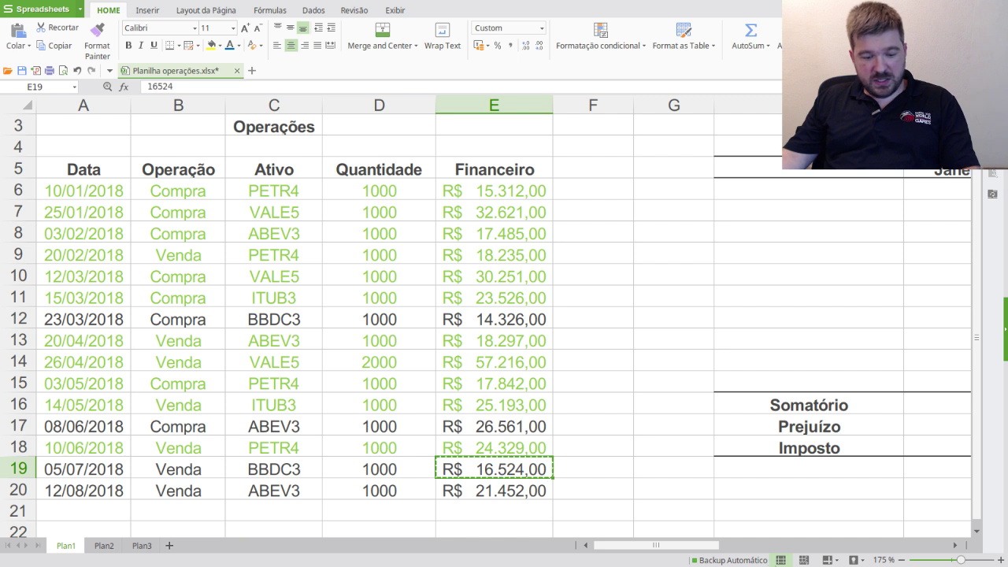
pyautogui.moveTo(688, 544); pyautogui.dragTo(841, 543)
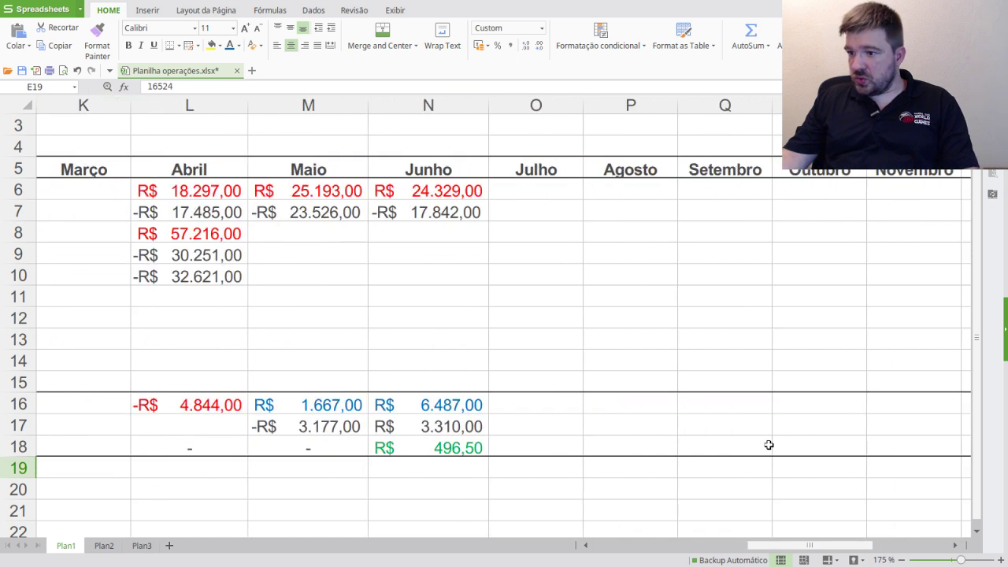
pyautogui.click(559, 191)
pyautogui.hotkey('ctrl', 'v')
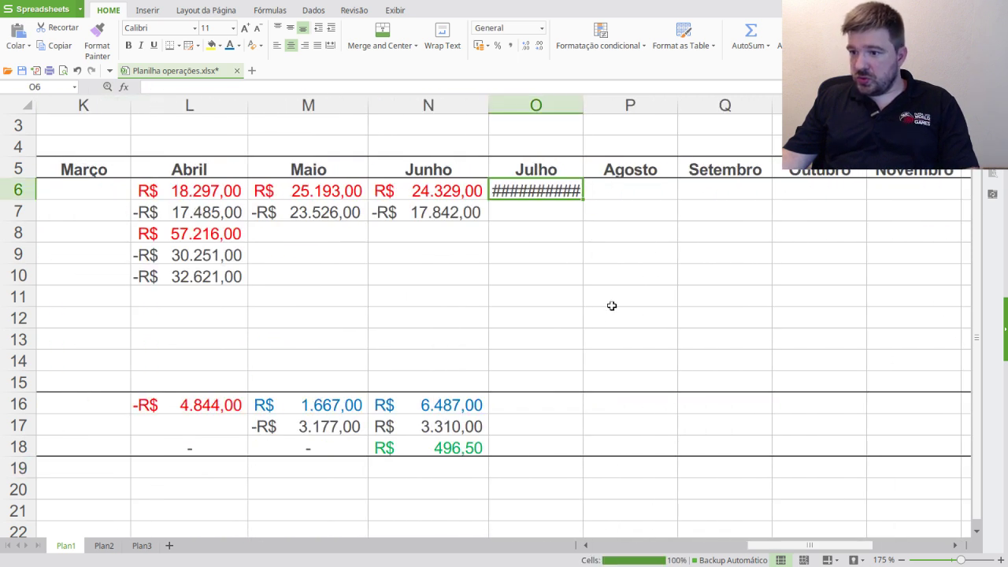
pyautogui.doubleClick(580, 105)
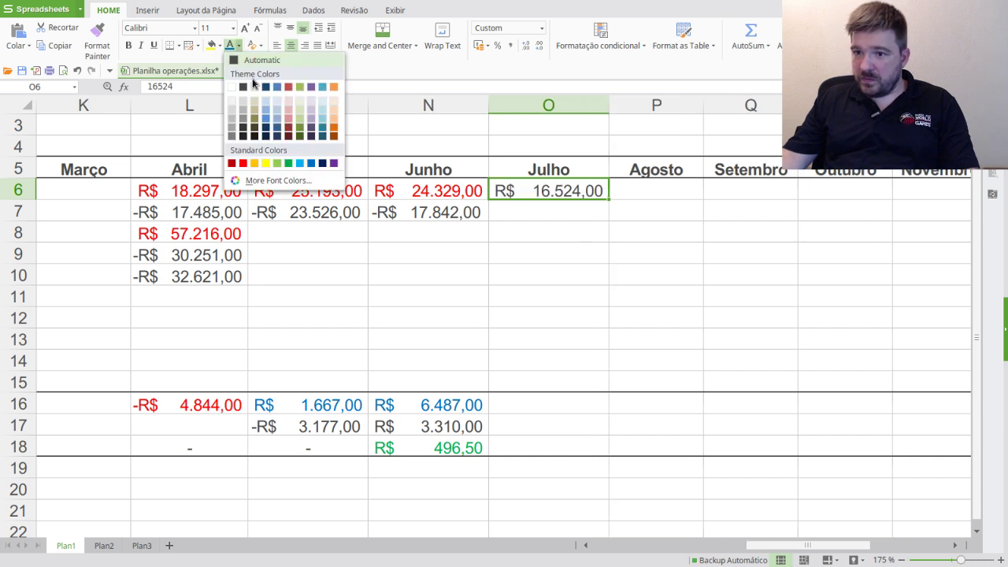
pyautogui.click(239, 46)
pyautogui.click(243, 163)
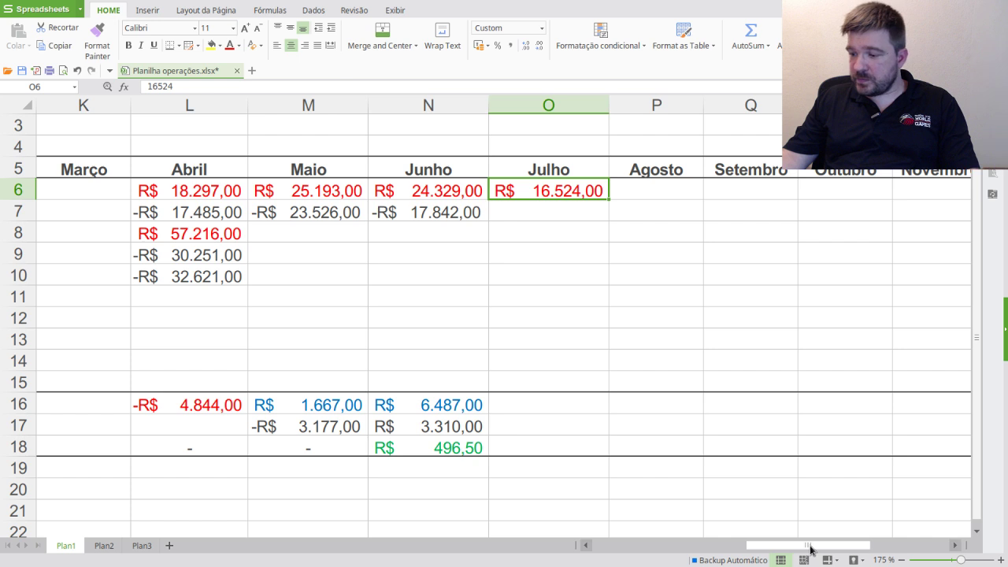
# - Mark the July BBDC3 sale row green as processed
pyautogui.moveTo(810, 546); pyautogui.dragTo(532, 527)
pyautogui.moveTo(79, 469); pyautogui.dragTo(508, 470)
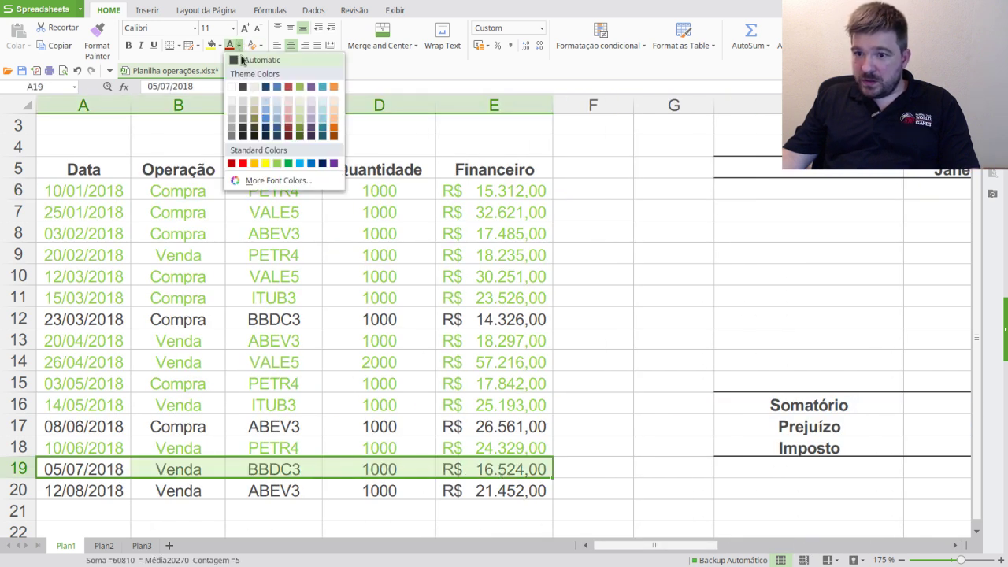
pyautogui.click(239, 46)
pyautogui.click(275, 163)
pyautogui.click(603, 323)
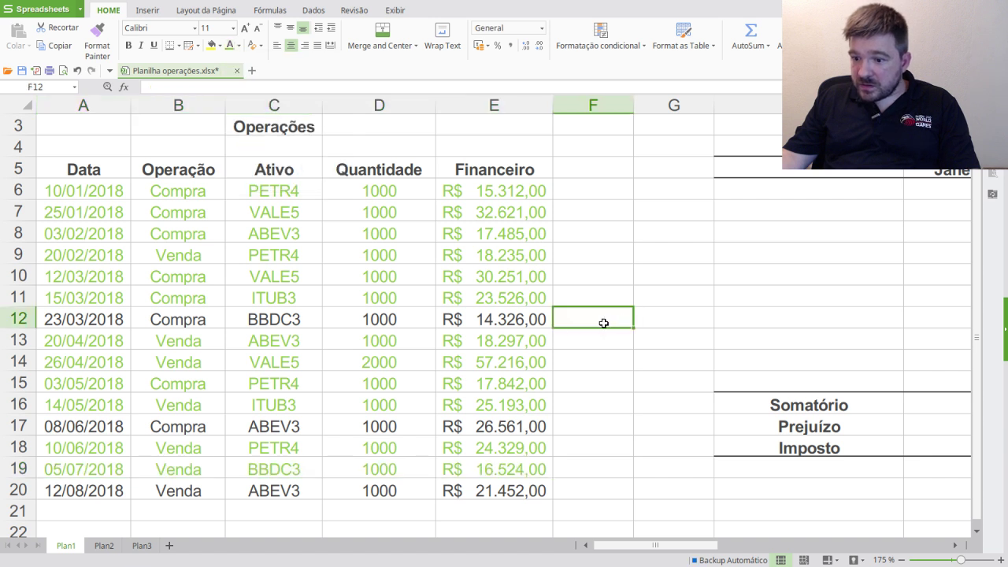
# - Enter the 23/03/2018 BBDC3 purchase in O7 as -R$ 14.326,00
pyautogui.click(533, 319)
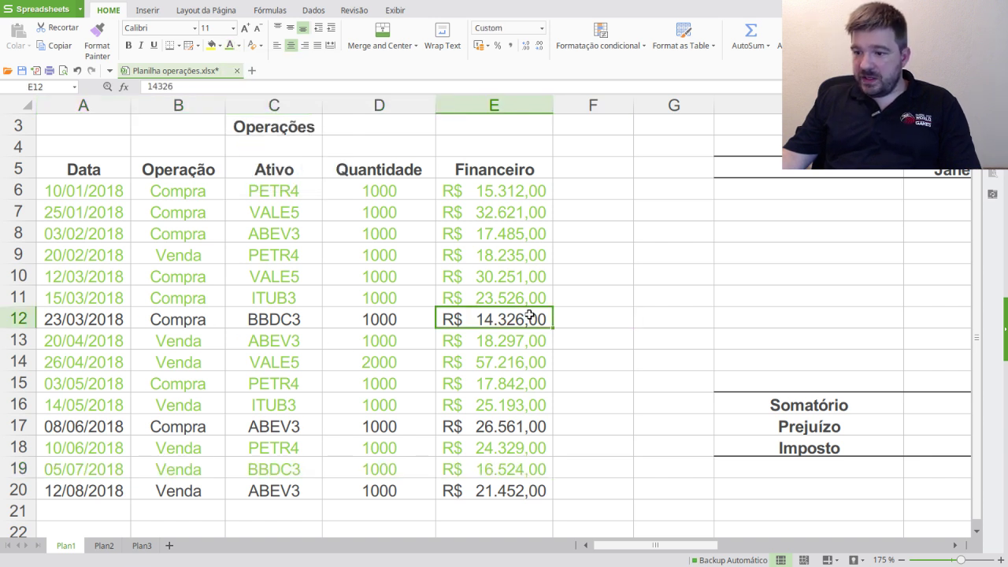
pyautogui.hotkey('ctrl', 'c')
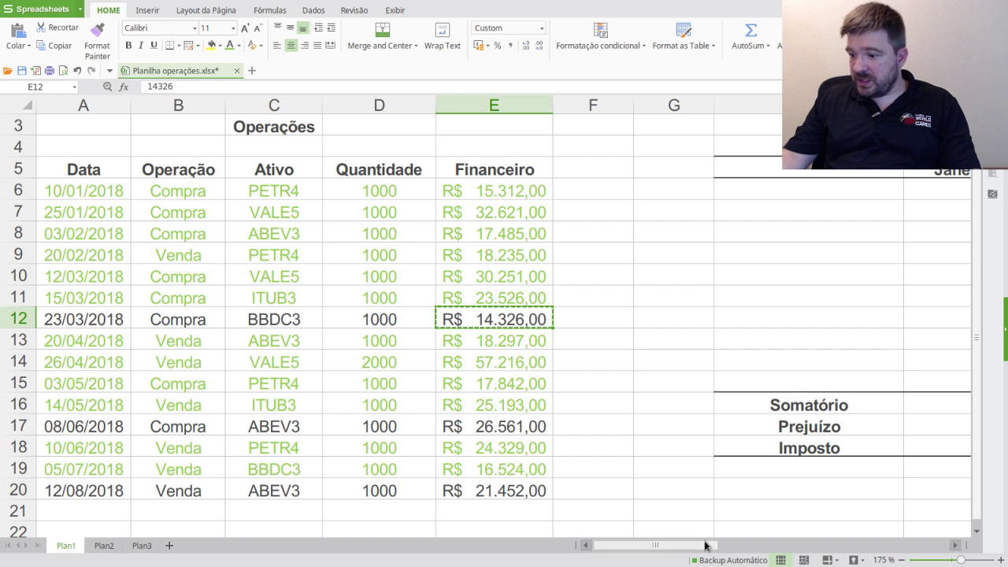
pyautogui.moveTo(707, 544); pyautogui.dragTo(792, 543)
pyautogui.click(669, 211)
pyautogui.hotkey('ctrl', 'v')
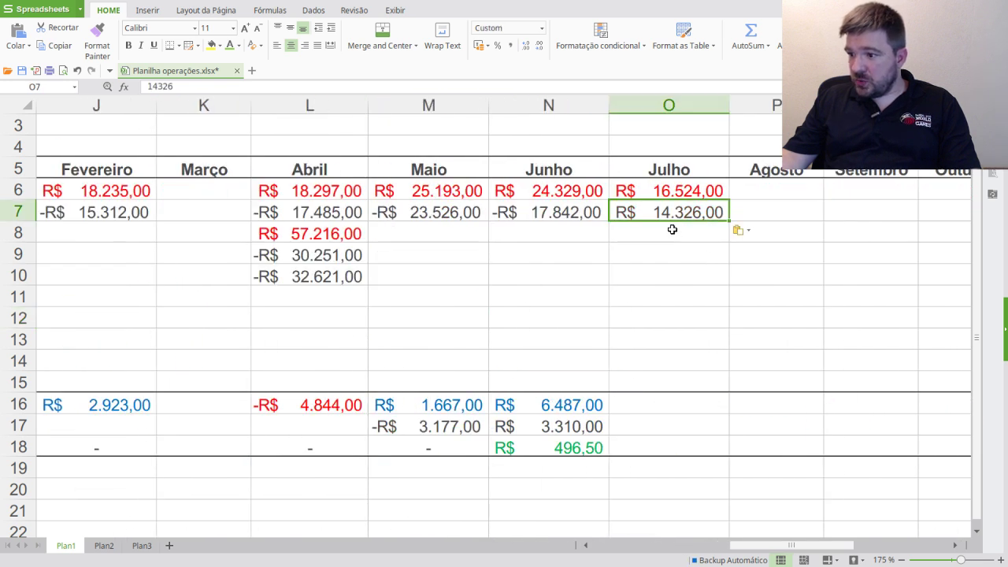
pyautogui.click(150, 88)
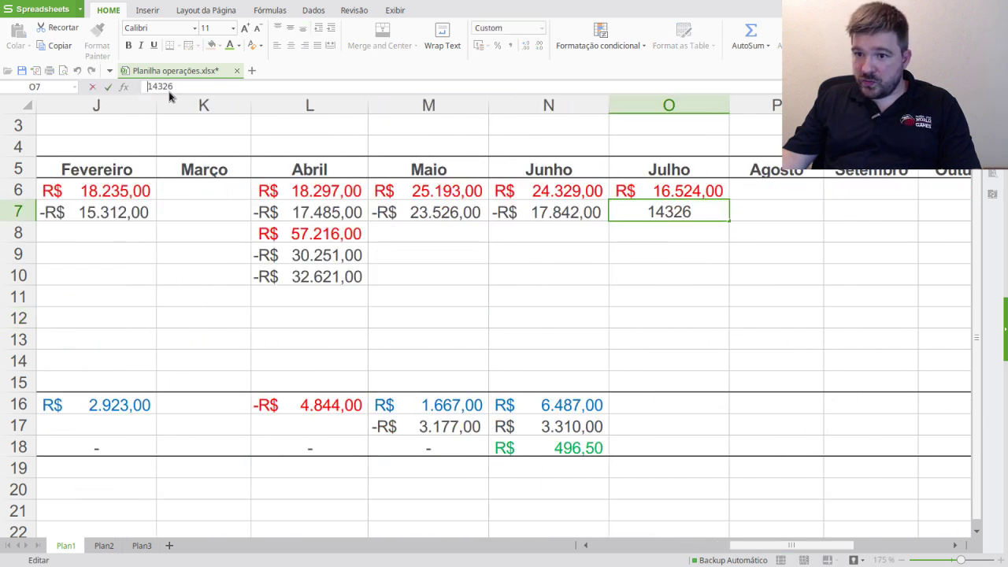
pyautogui.write('-')
pyautogui.press('Return')
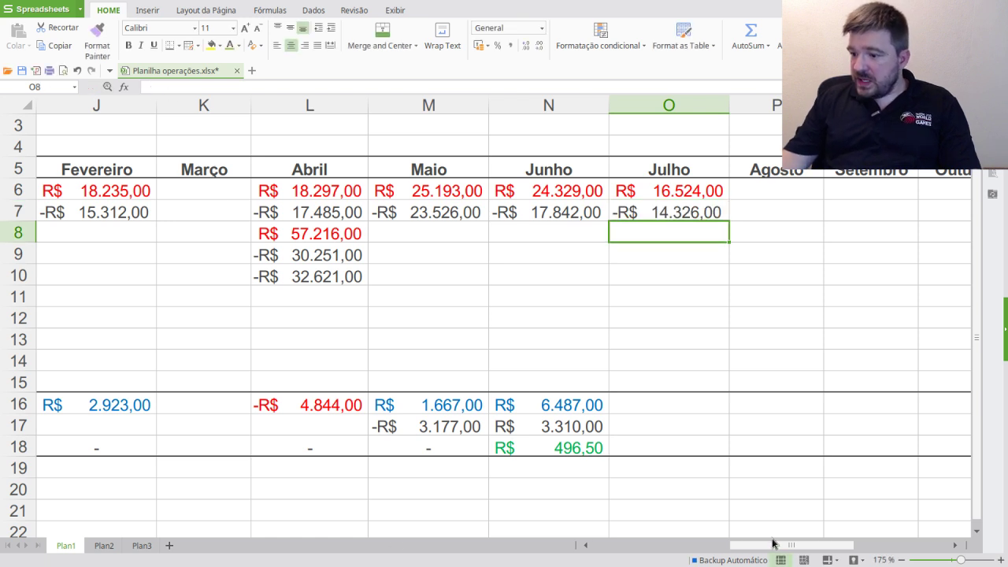
# - Turn the 23/03/2018 BBDC3 purchase row A12:E12 green
pyautogui.moveTo(772, 543); pyautogui.dragTo(597, 545)
pyautogui.moveTo(89, 319); pyautogui.dragTo(465, 316)
pyautogui.click(229, 45)
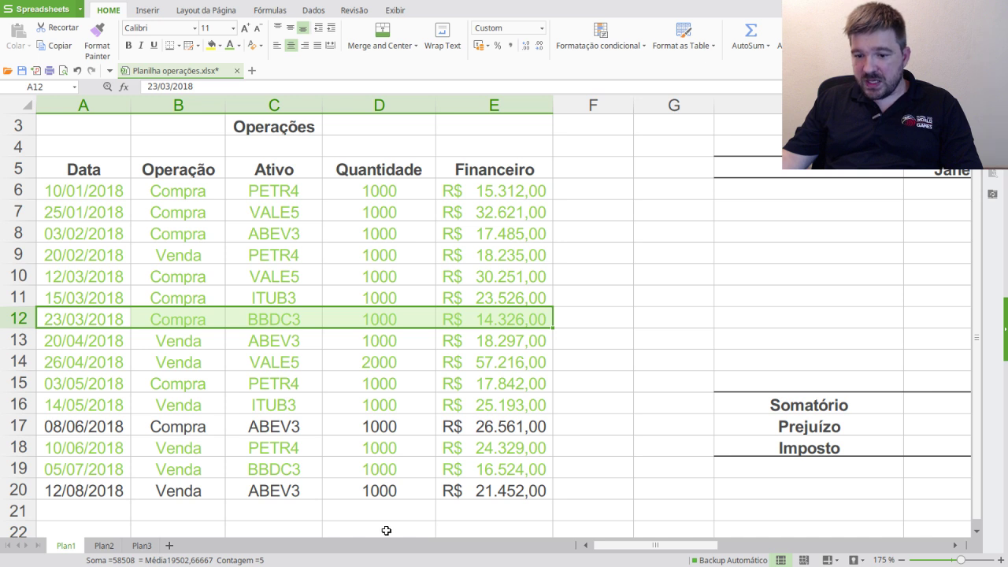
# - Extend June's sum formula into O16 so July totals R$ 2.198,00
pyautogui.moveTo(612, 544); pyautogui.dragTo(752, 545)
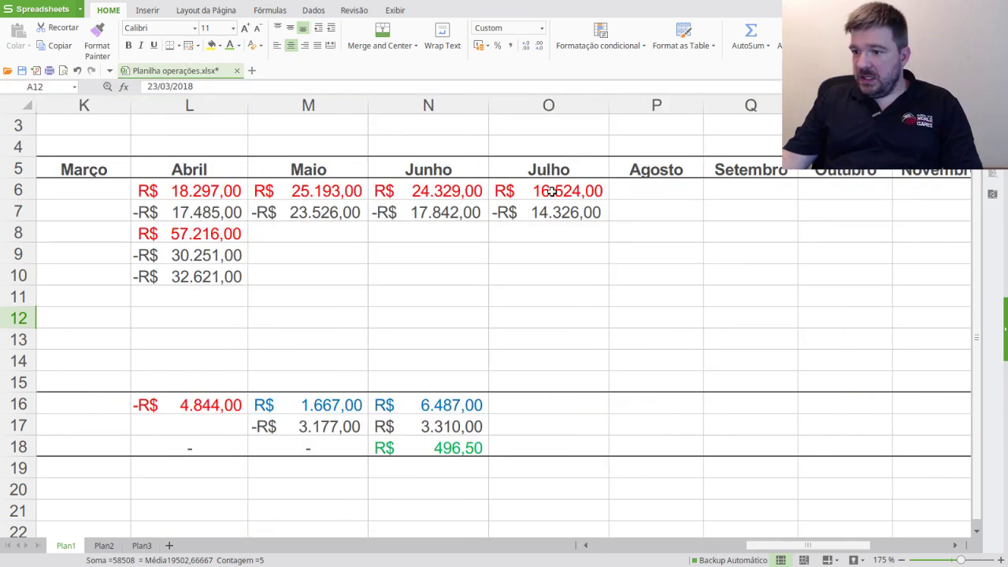
pyautogui.click(457, 409)
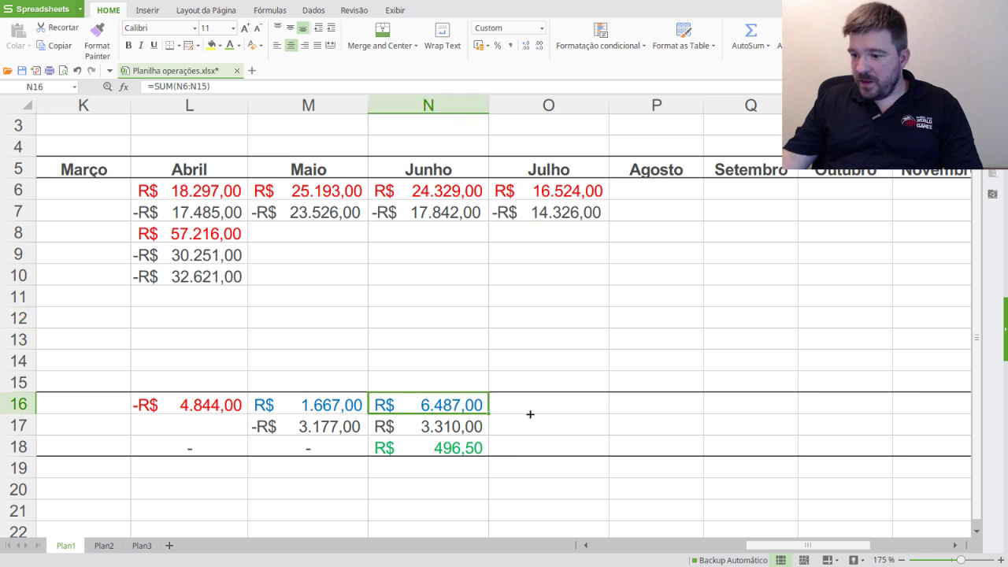
pyautogui.moveTo(488, 414); pyautogui.dragTo(551, 418)
pyautogui.click(558, 407)
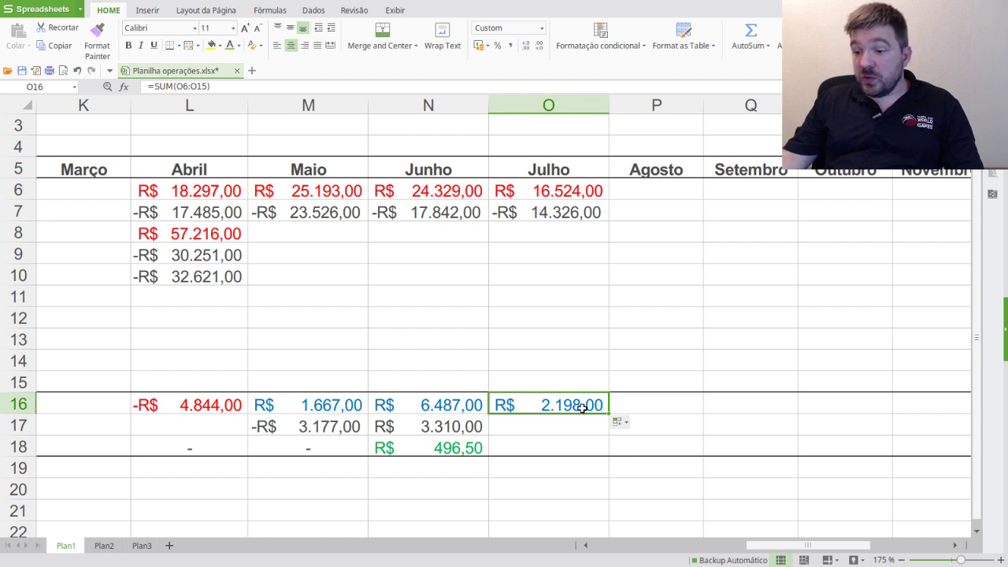
# - Enter zero tax in July's O18 and copy the O16 total
pyautogui.click(573, 448)
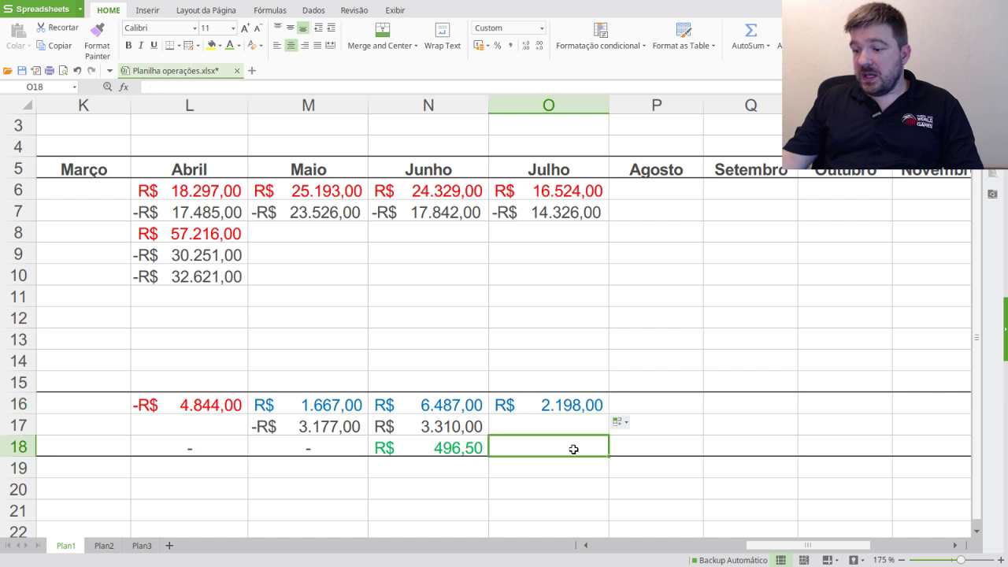
pyautogui.click(559, 190)
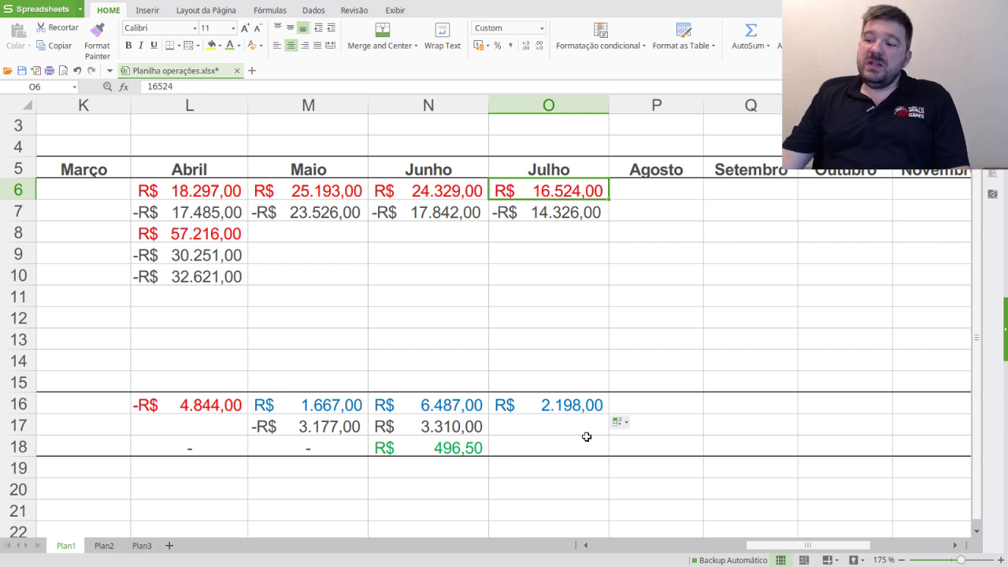
pyautogui.click(580, 407)
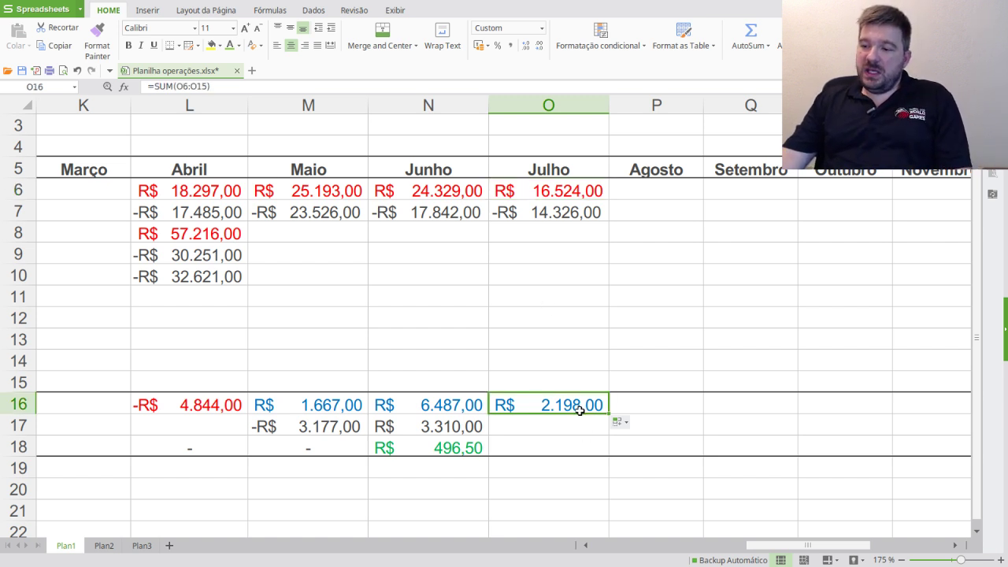
pyautogui.click(547, 450)
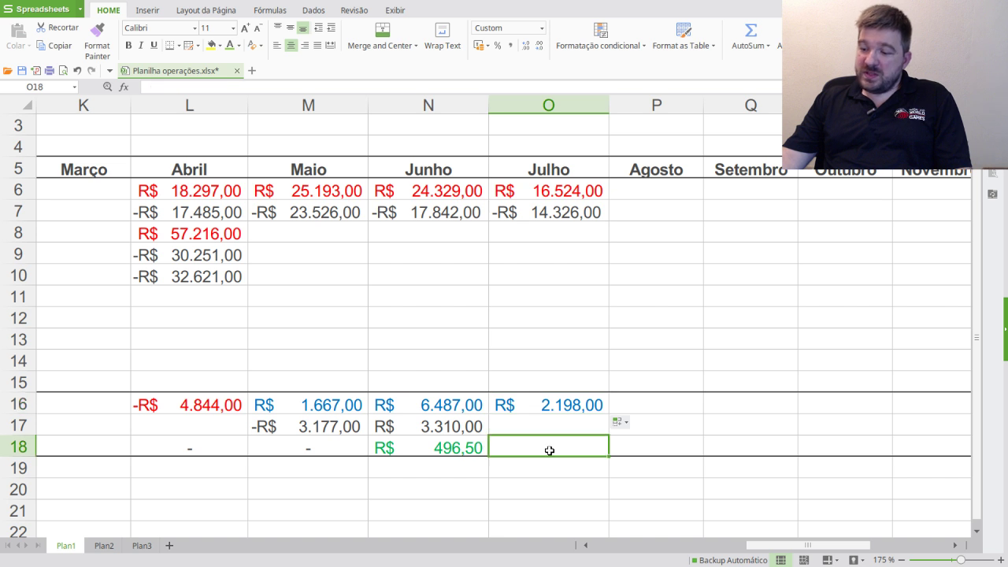
pyautogui.hotkey('ctrl', 'v')
pyautogui.press('Return')
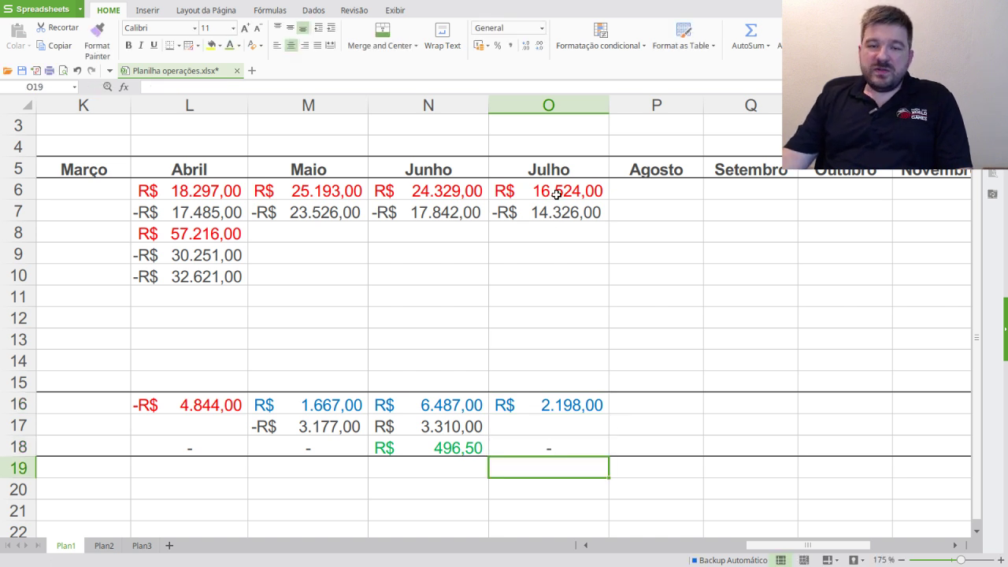
pyautogui.click(554, 404)
pyautogui.hotkey('ctrl', 'c')
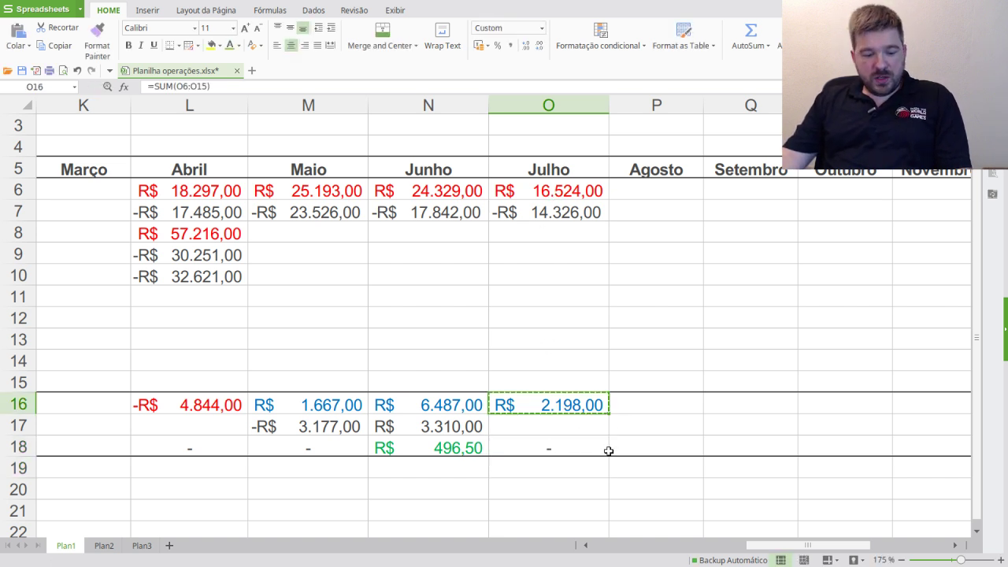
# - Paste July's total as values only into the Julho exempt-profit cell W12
pyautogui.moveTo(790, 553); pyautogui.dragTo(882, 546)
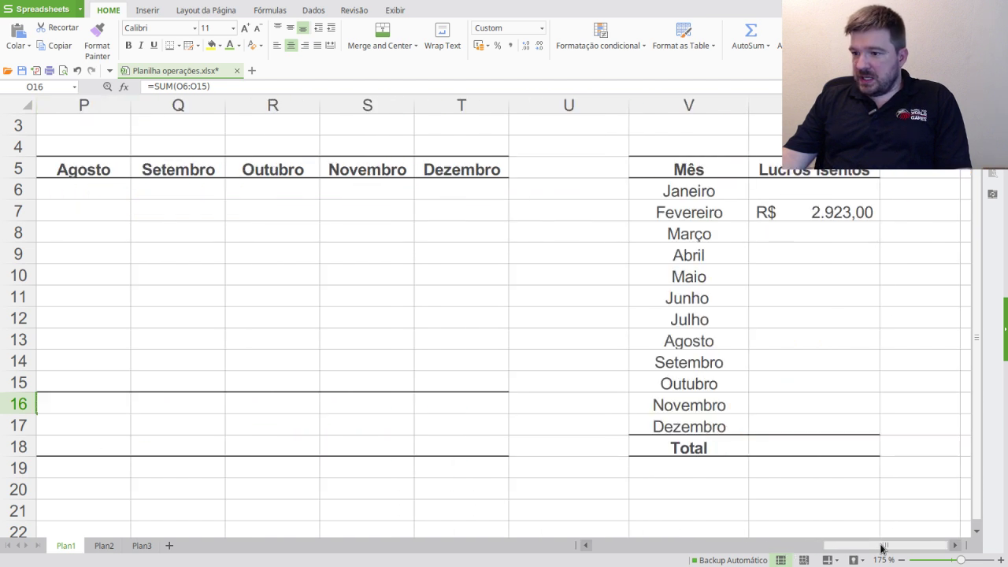
pyautogui.click(806, 319)
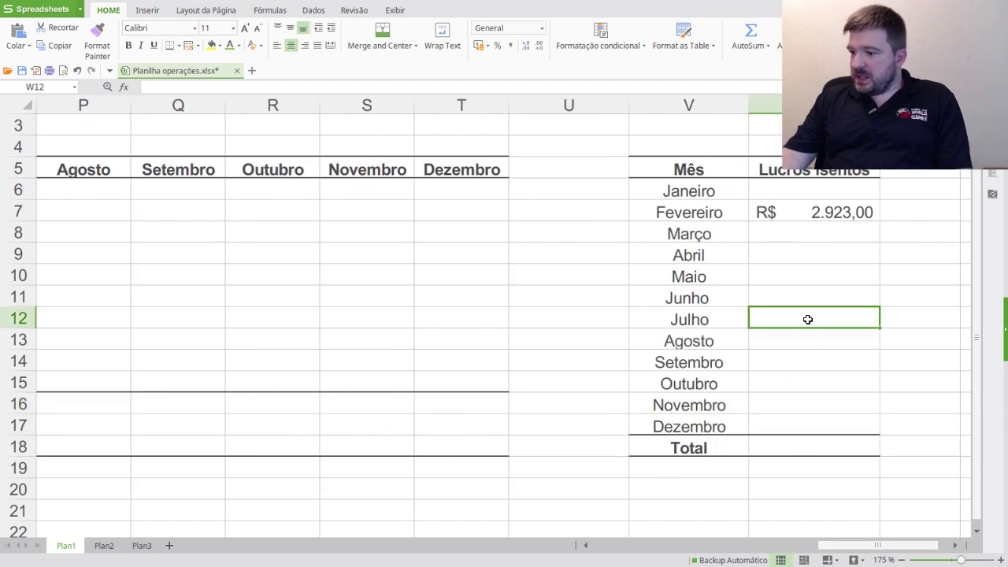
pyautogui.rightClick(807, 319)
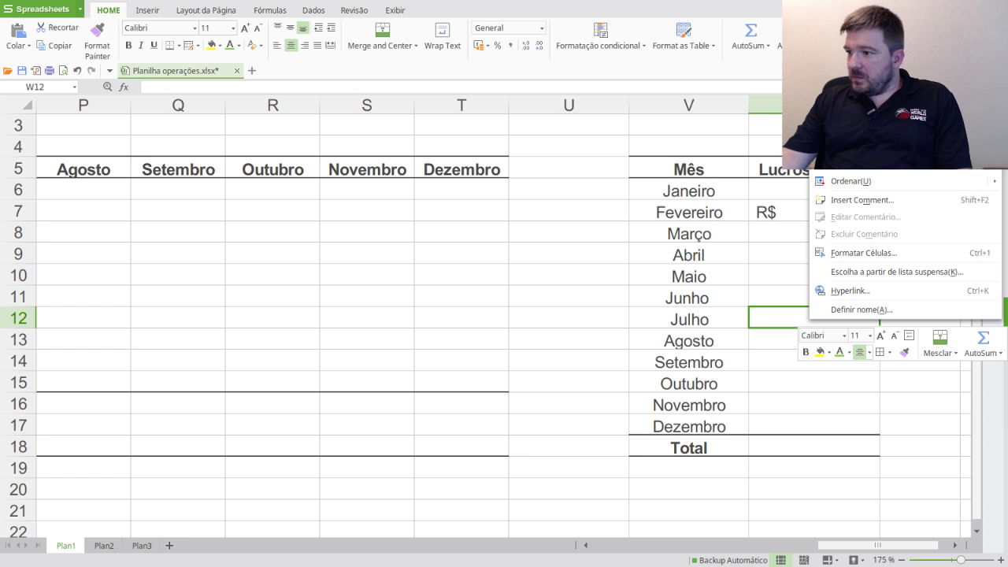
pyautogui.click(858, 154)
pyautogui.click(409, 189)
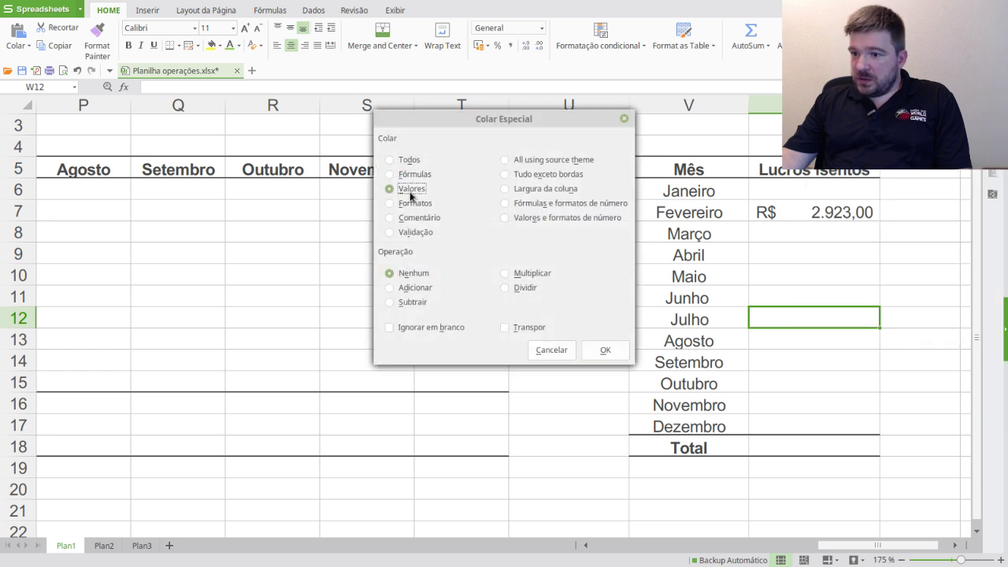
pyautogui.click(605, 350)
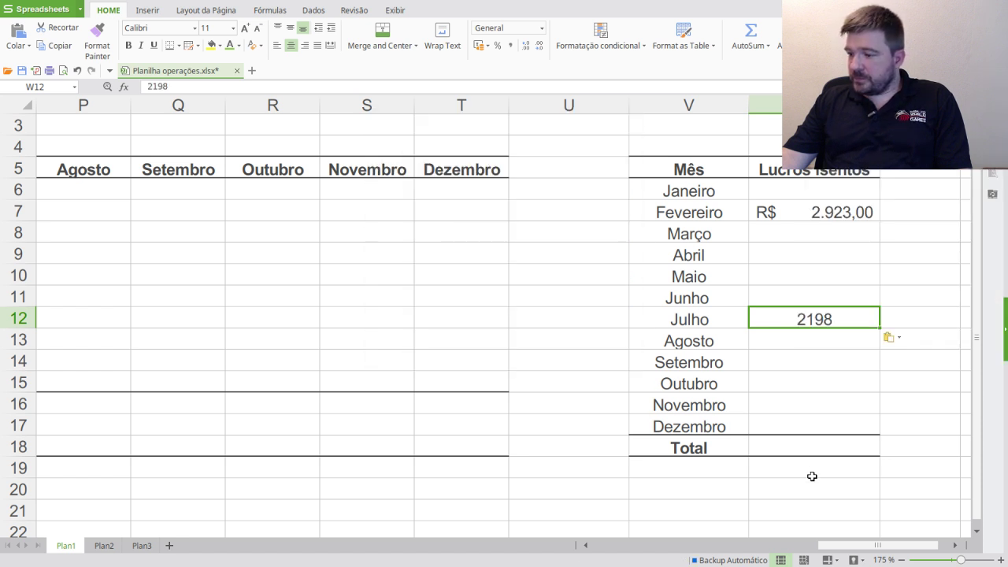
# - Test-paste February's exempt amount into Março–Dezembro and Total, then clear those cells
pyautogui.click(810, 495)
pyautogui.click(844, 214)
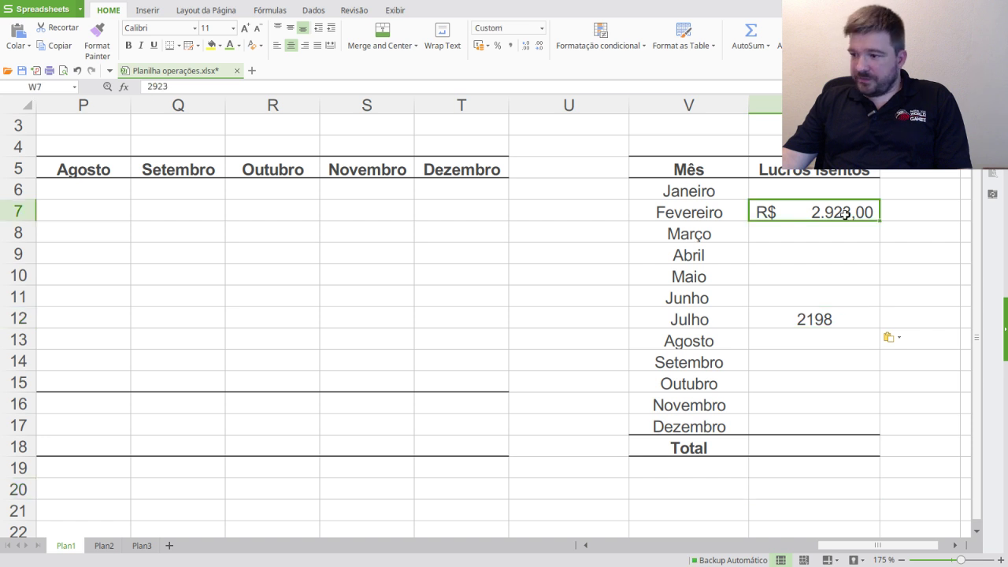
pyautogui.hotkey('ctrl', 'c')
pyautogui.moveTo(819, 232)
pyautogui.mouseDown()
pyautogui.moveTo(822, 427)
pyautogui.moveTo(833, 447)
pyautogui.moveTo(830, 229)
pyautogui.mouseUp()
pyautogui.hotkey('ctrl', 'v')
pyautogui.click(835, 492)
pyautogui.click(833, 446)
pyautogui.hotkey('ctrl', 'v')
pyautogui.click(830, 481)
pyautogui.press('Delete')
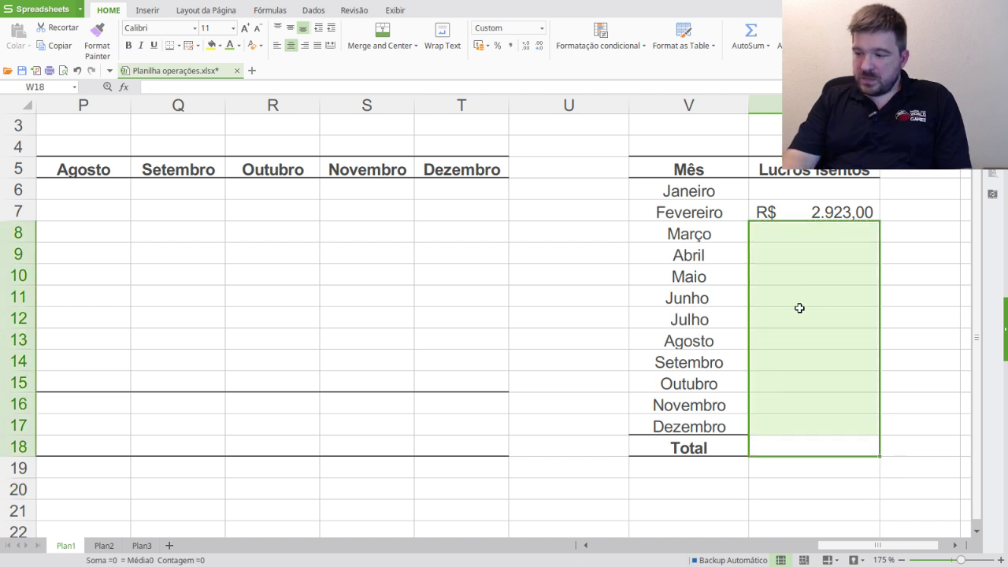
# - Paste July's total formula beside Julho, then delete the incorrectly pasted formula
pyautogui.moveTo(864, 544); pyautogui.dragTo(914, 542)
pyautogui.click(786, 413)
pyautogui.hotkey('ctrl', 'c')
pyautogui.click(793, 323)
pyautogui.hotkey('ctrl', 'v')
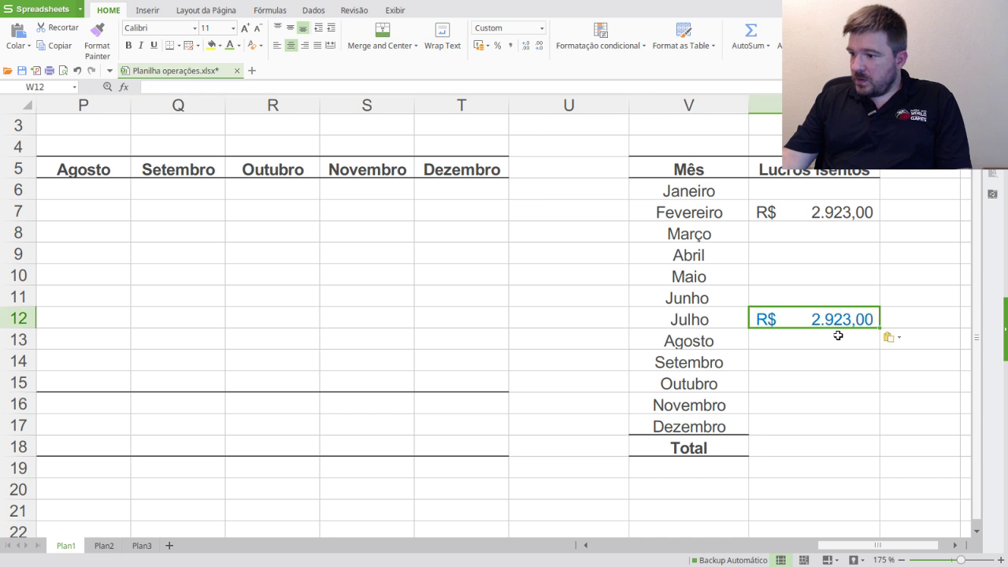
pyautogui.click(841, 343)
pyautogui.click(840, 319)
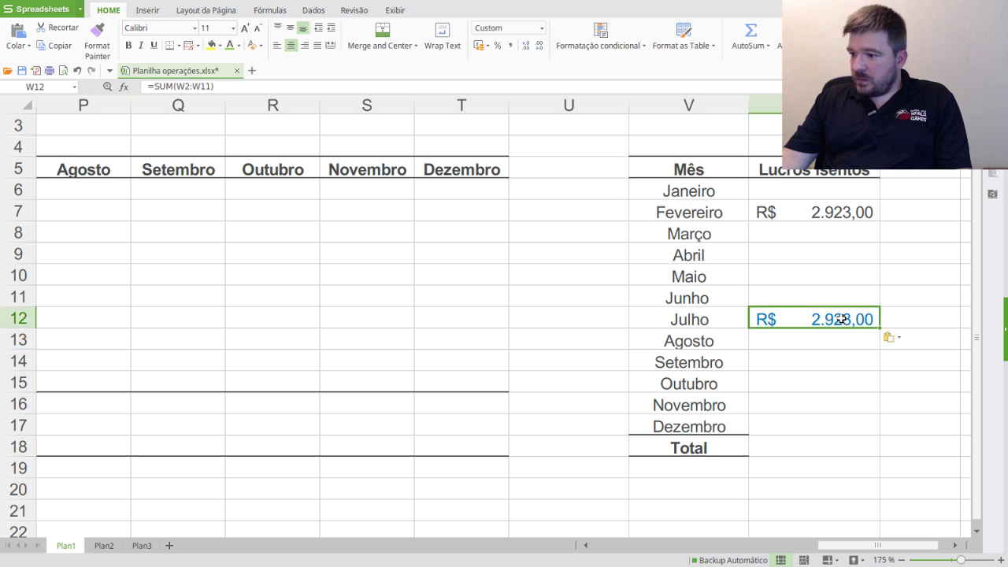
pyautogui.press('Delete')
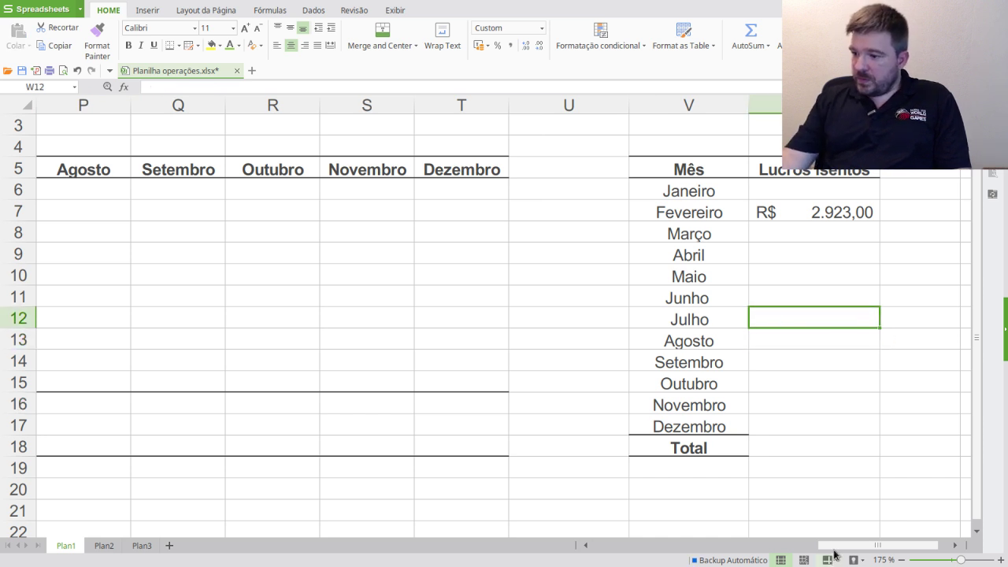
# - Paste July's R$ 2.198,00 total into W12 again using Colar Especial > Valores
pyautogui.moveTo(814, 547); pyautogui.dragTo(703, 550)
pyautogui.click(802, 404)
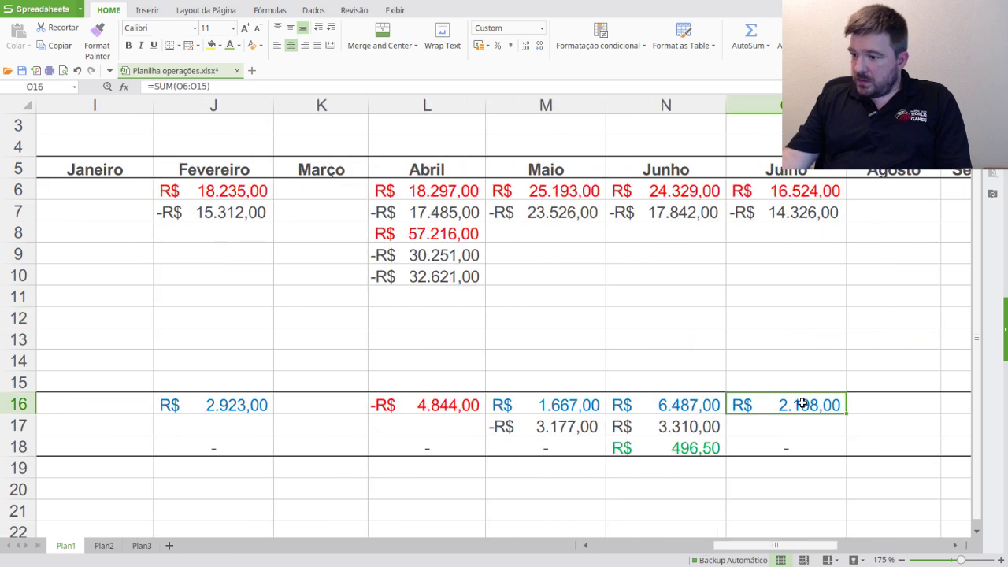
pyautogui.moveTo(819, 545); pyautogui.dragTo(931, 545)
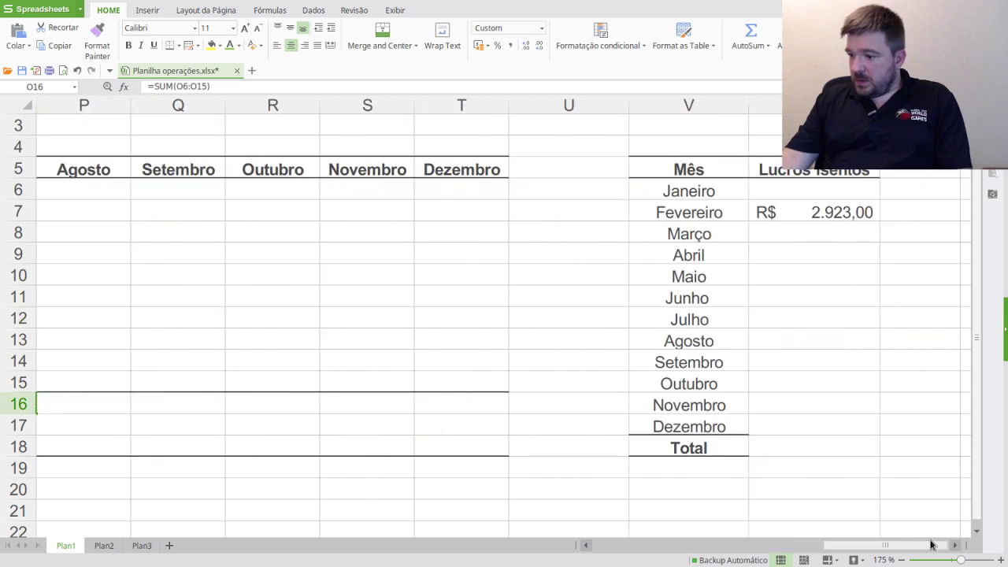
pyautogui.click(810, 319)
pyautogui.rightClick(807, 321)
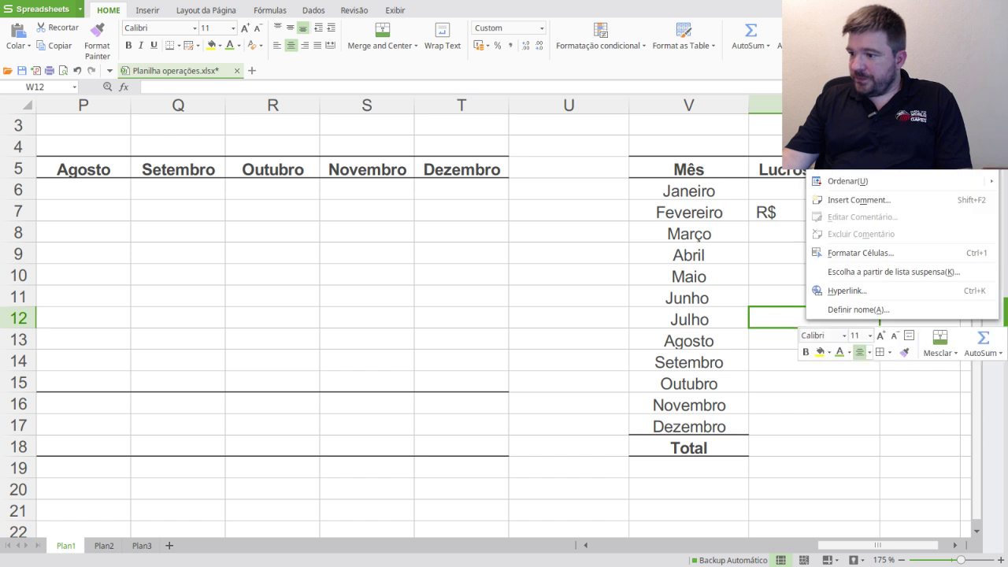
pyautogui.click(858, 83)
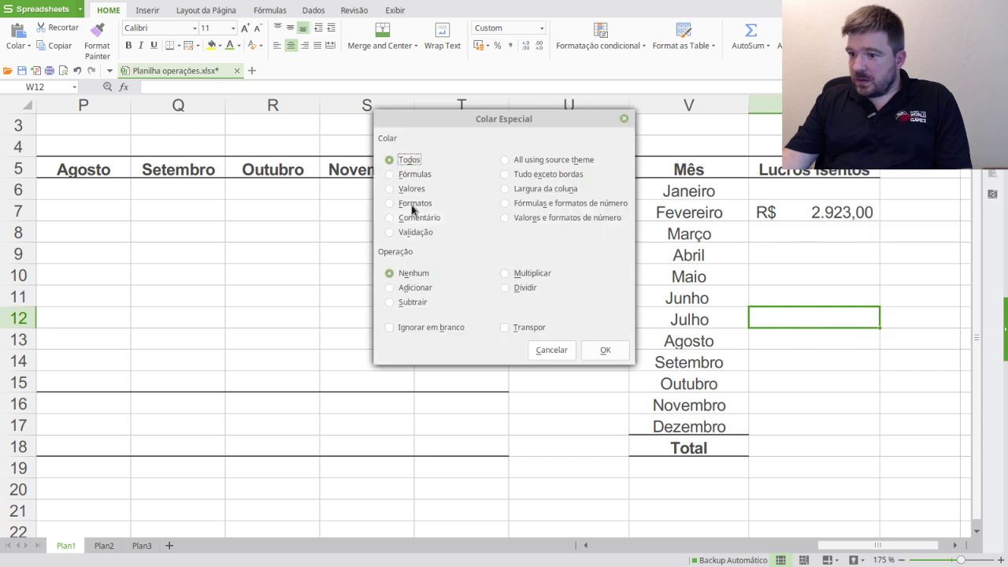
pyautogui.click(411, 189)
pyautogui.click(612, 353)
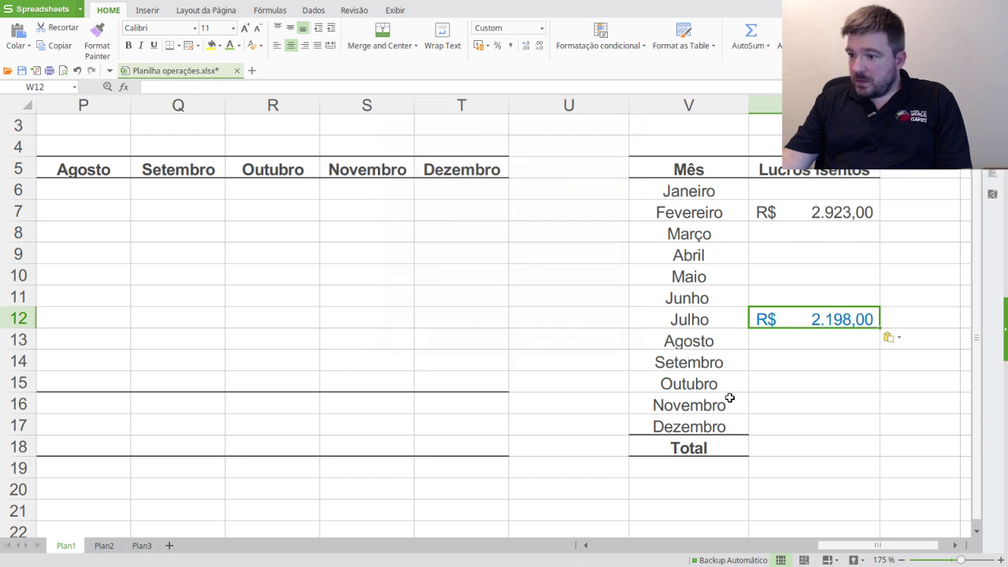
# - Make February's exempt-profit amount blue to match Julho
pyautogui.click(819, 209)
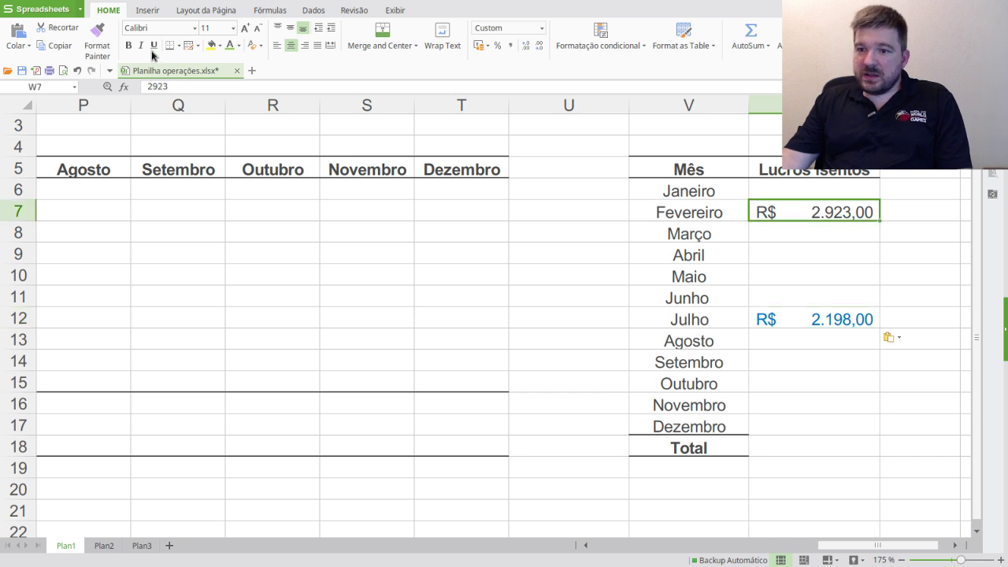
pyautogui.click(238, 44)
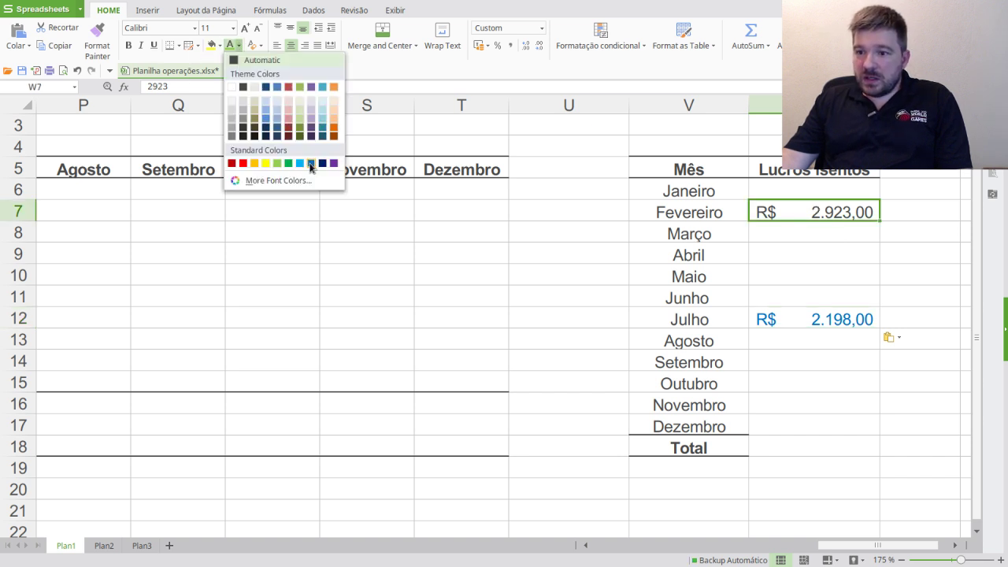
pyautogui.click(315, 163)
pyautogui.click(876, 404)
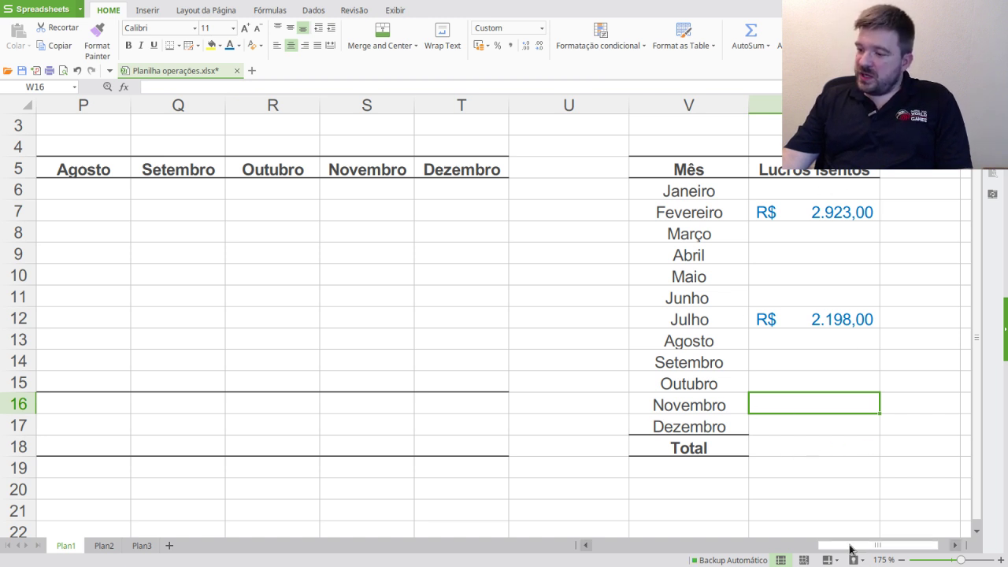
pyautogui.moveTo(850, 548); pyautogui.dragTo(689, 544)
# - Copy the R$ 21.452,00 August sale from E20 into P6 and widen column P
pyautogui.click(549, 185)
pyautogui.click(486, 197)
pyautogui.moveTo(760, 548); pyautogui.dragTo(630, 542)
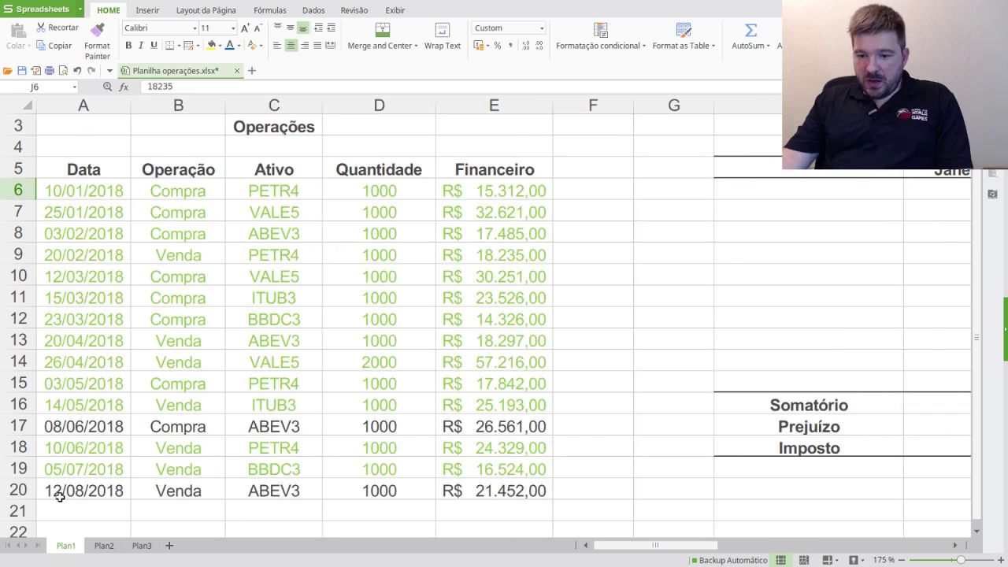
pyautogui.moveTo(63, 490); pyautogui.dragTo(439, 496)
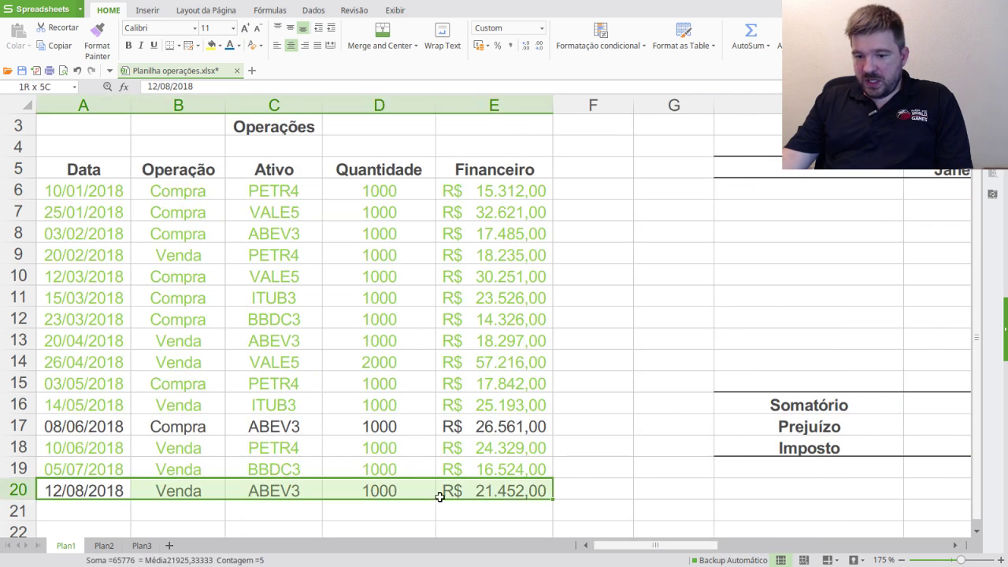
pyautogui.click(513, 491)
pyautogui.hotkey('ctrl', 'c')
pyautogui.moveTo(685, 548); pyautogui.dragTo(821, 549)
pyautogui.click(786, 194)
pyautogui.hotkey('ctrl', 'v')
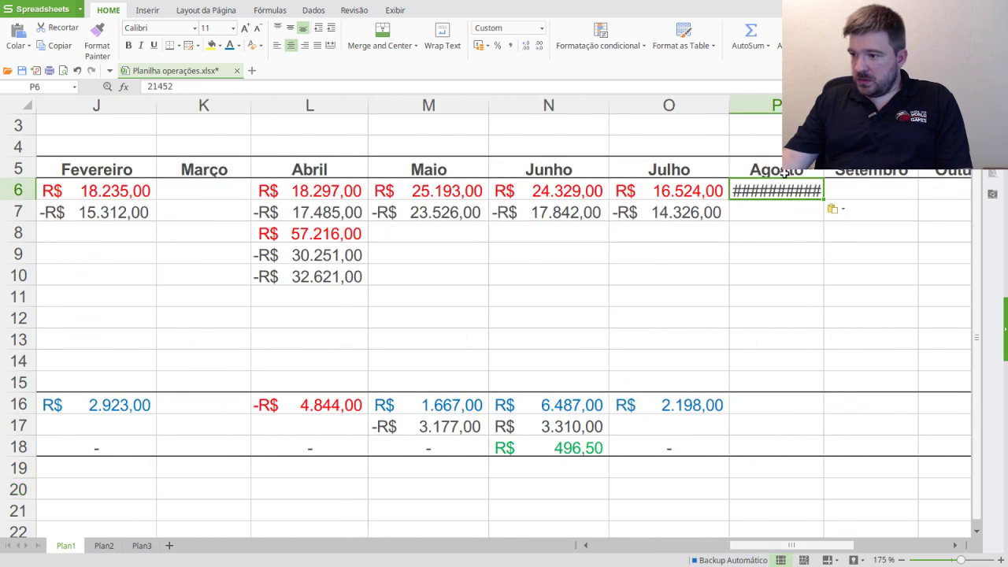
pyautogui.doubleClick(823, 105)
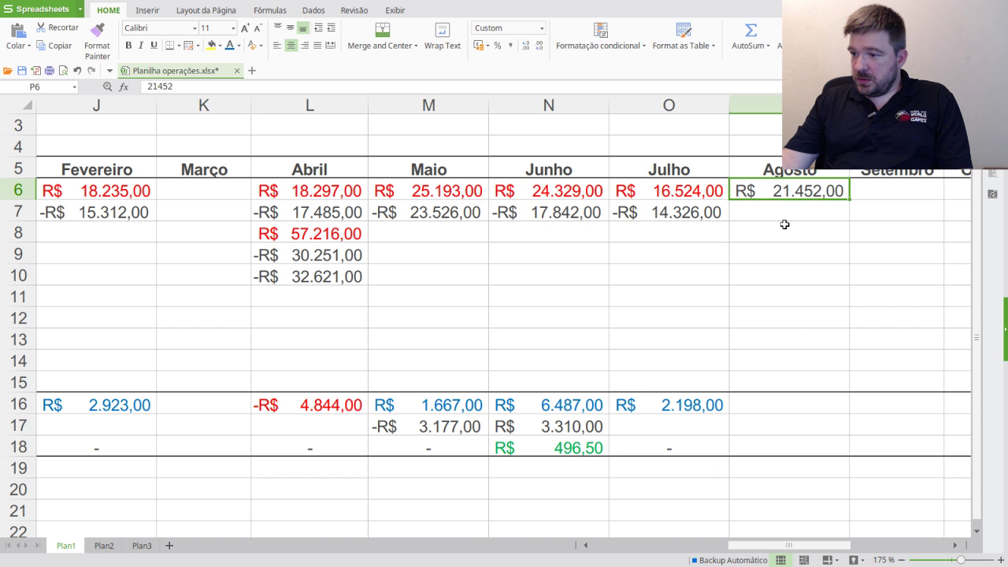
# - Color August's sale amount in P6 red
pyautogui.click(239, 46)
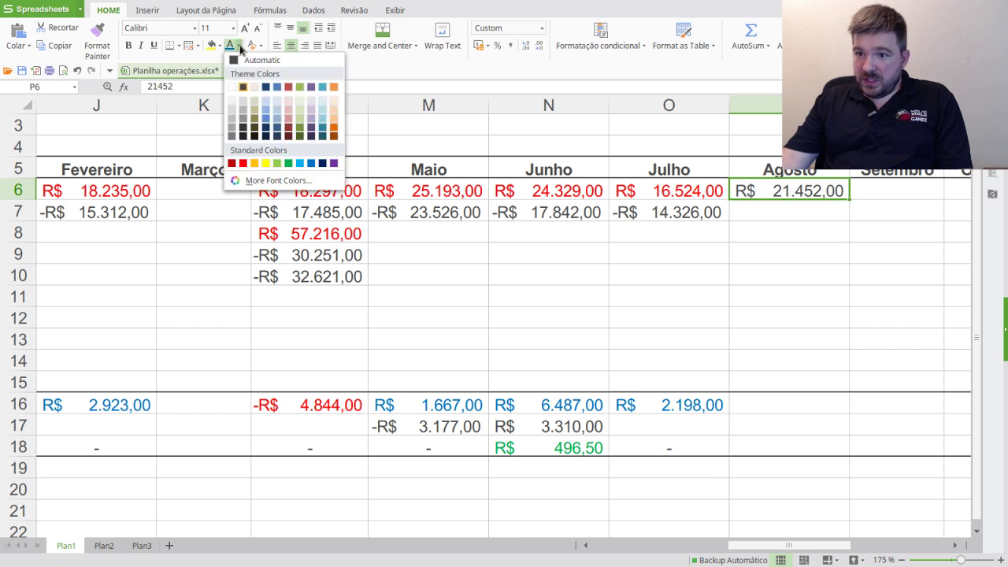
pyautogui.click(239, 46)
pyautogui.click(240, 47)
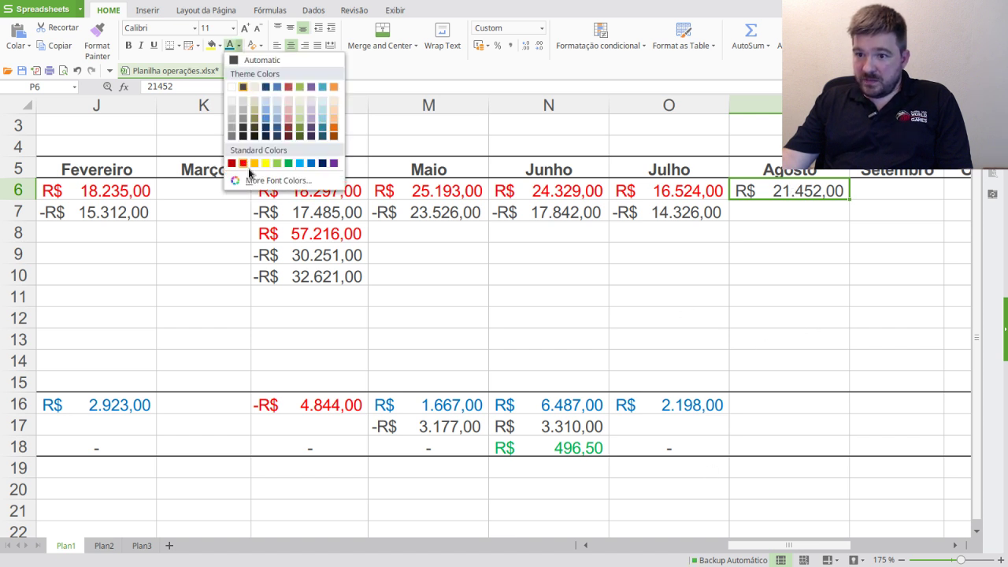
pyautogui.click(243, 164)
# - Mark the August sale row A20:E20 green as processed
pyautogui.moveTo(735, 545); pyautogui.dragTo(585, 546)
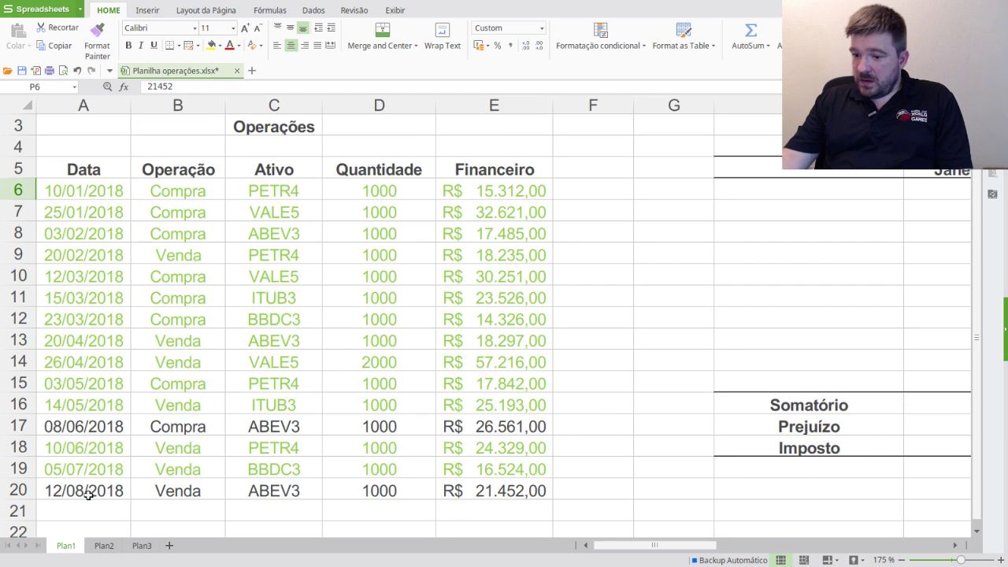
pyautogui.moveTo(88, 494); pyautogui.dragTo(490, 490)
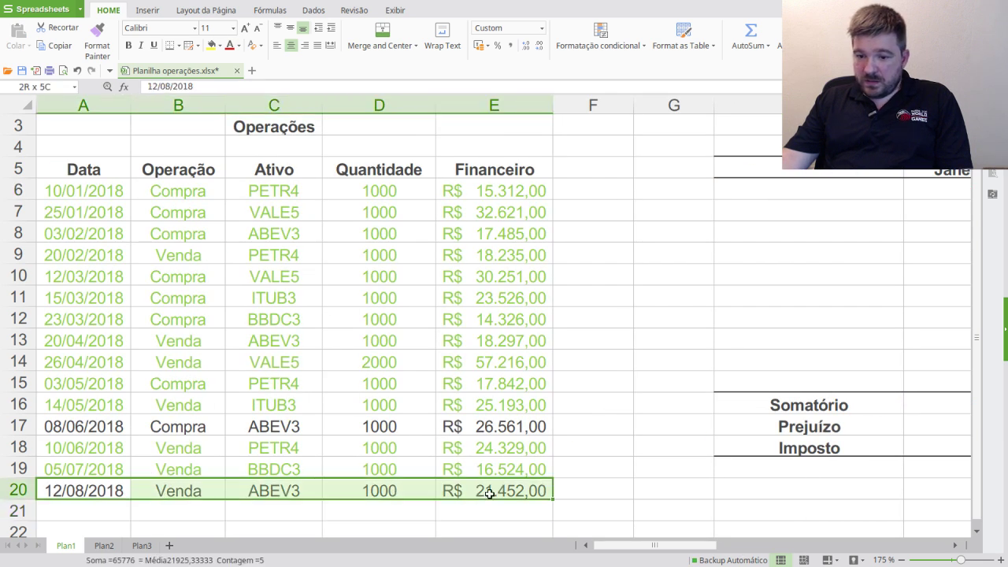
pyautogui.click(237, 45)
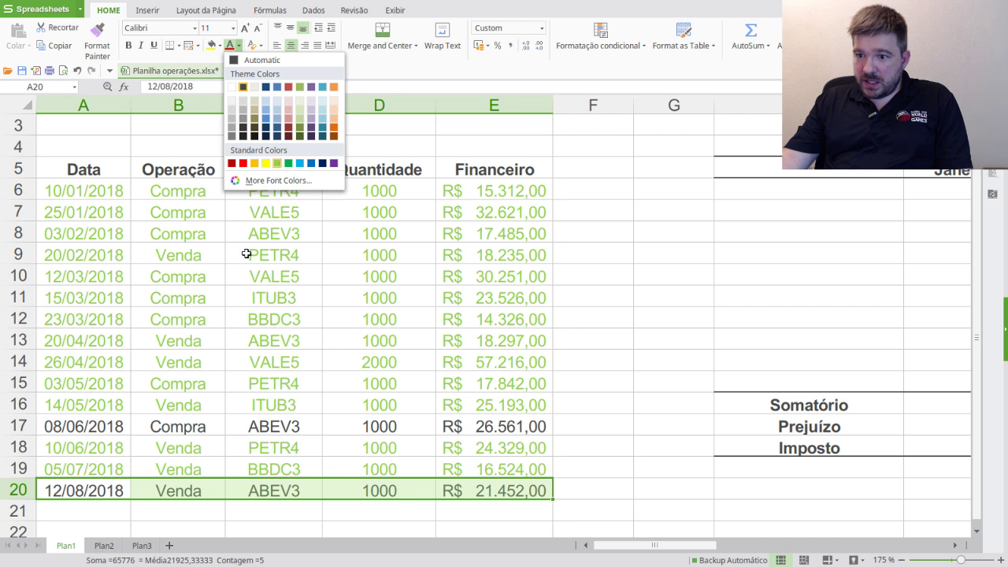
pyautogui.click(489, 429)
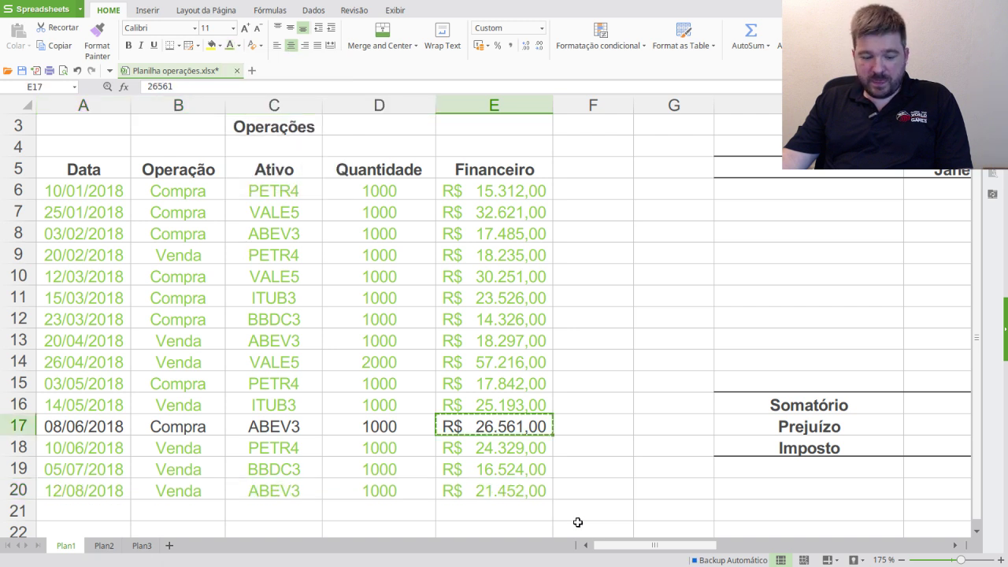
# - Paste the R$ 26.561,00 purchase into August's P7
pyautogui.moveTo(650, 544); pyautogui.dragTo(848, 528)
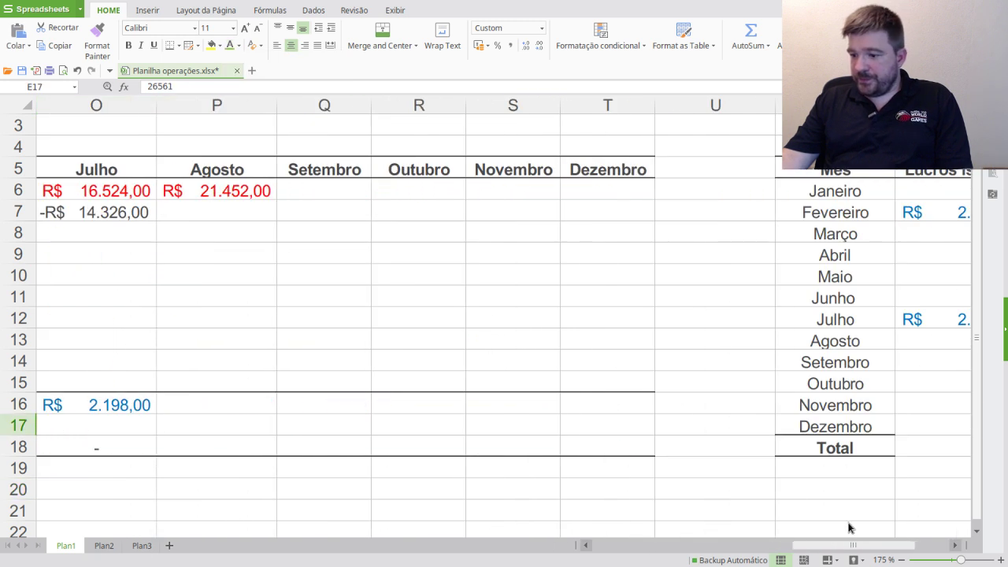
pyautogui.click(231, 209)
pyautogui.hotkey('ctrl', 'v')
pyautogui.press('Down')
pyautogui.press('Down')
pyautogui.press('Down')
pyautogui.press('Down')
pyautogui.press('Down')
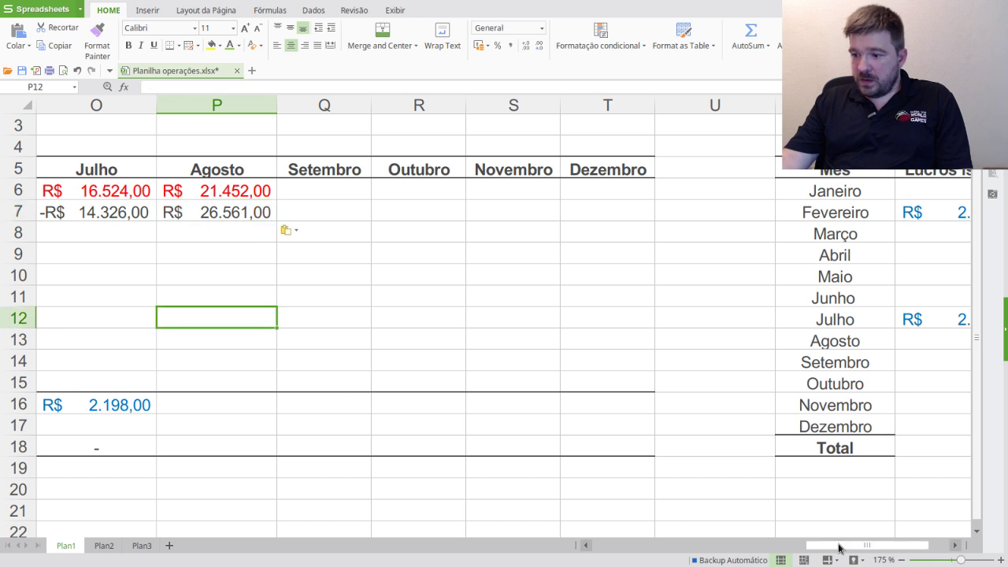
# - Mark the June ABEV3 purchase row A17:E17 green
pyautogui.moveTo(838, 547); pyautogui.dragTo(404, 542)
pyautogui.click(507, 426)
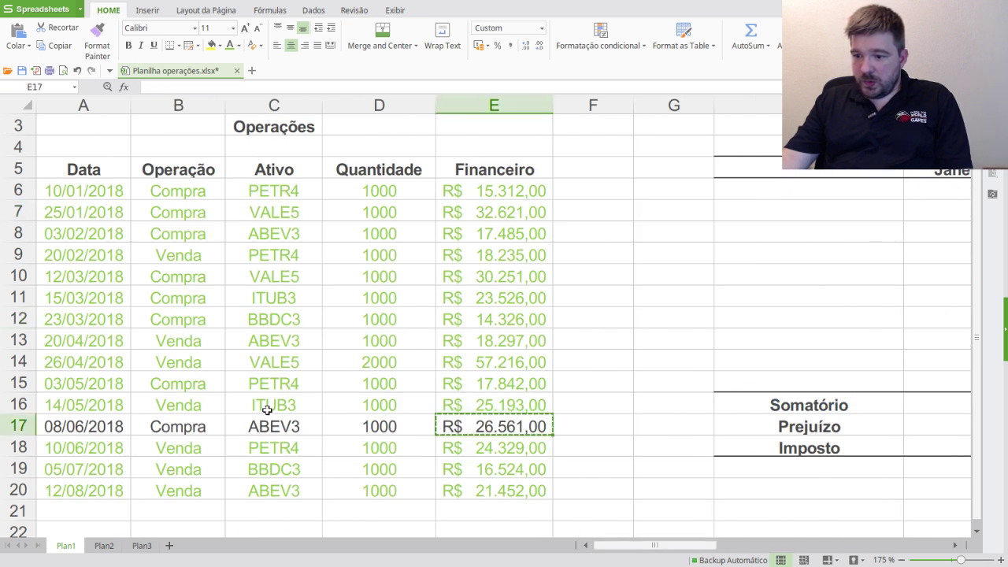
pyautogui.keyDown('shift'); pyautogui.click(81, 426); pyautogui.keyUp('shift')
pyautogui.click(230, 45)
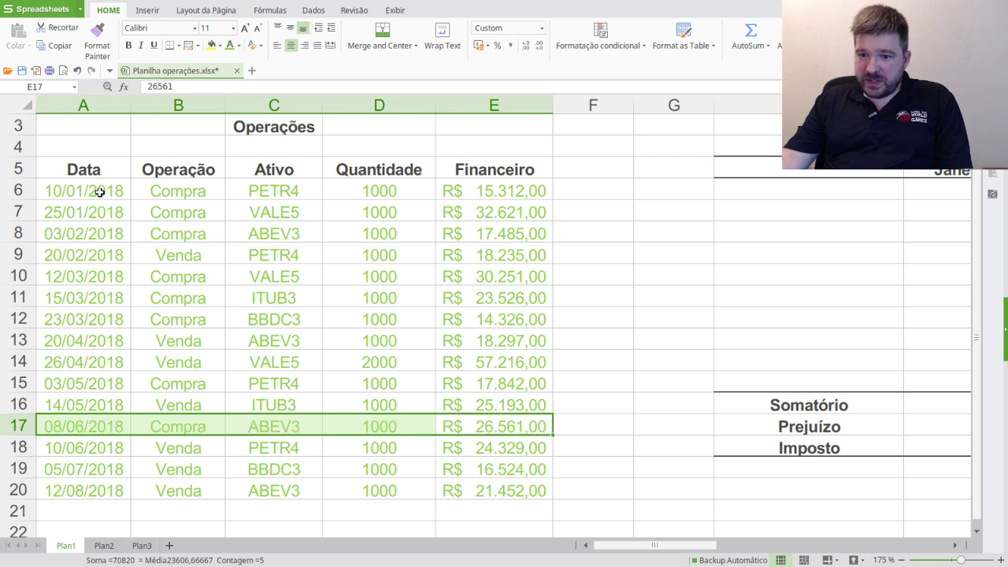
# - Make August's purchase in P7 negative, -R$ 26.561,00
pyautogui.moveTo(677, 546); pyautogui.dragTo(823, 543)
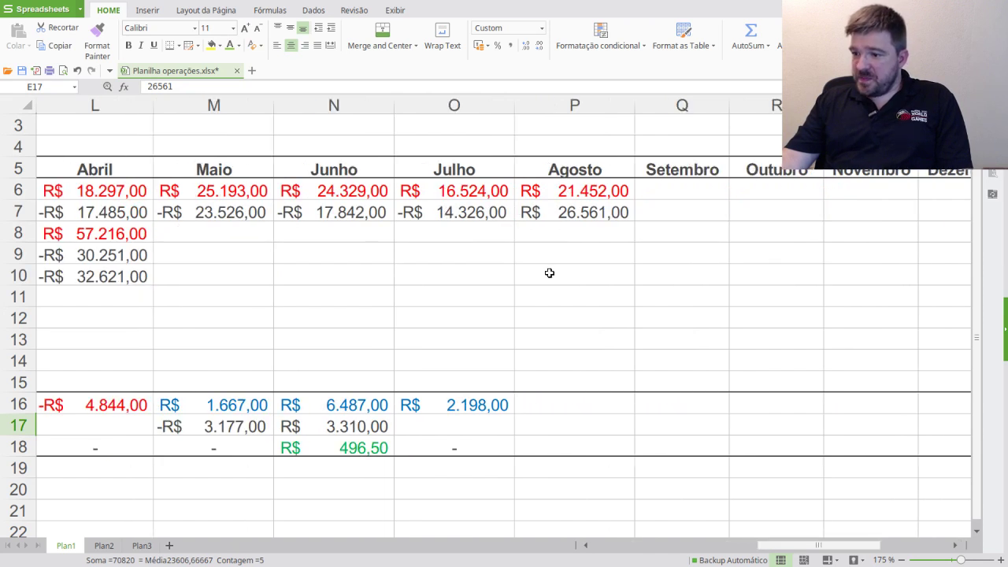
pyautogui.click(563, 213)
pyautogui.click(148, 88)
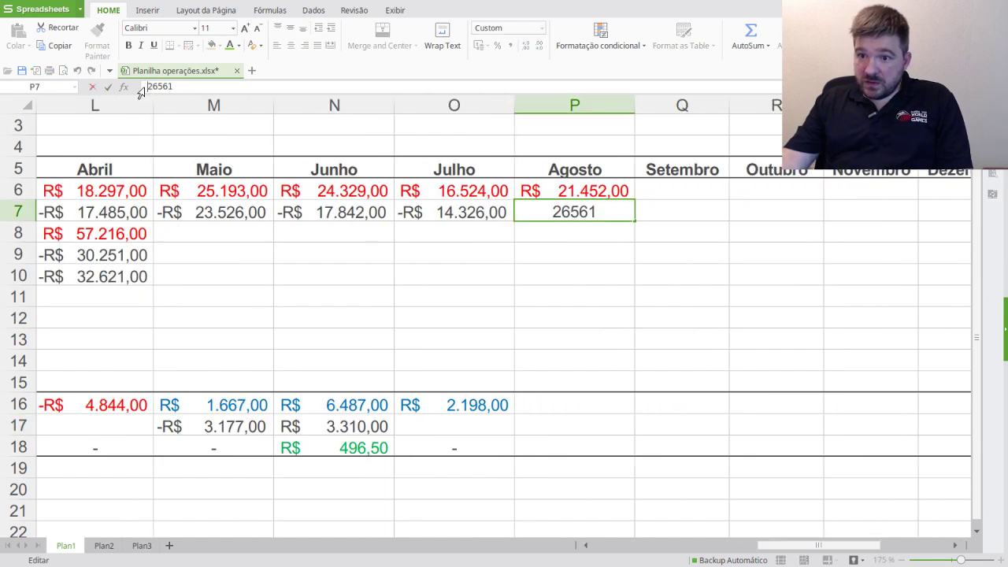
pyautogui.write('-')
pyautogui.press('Return')
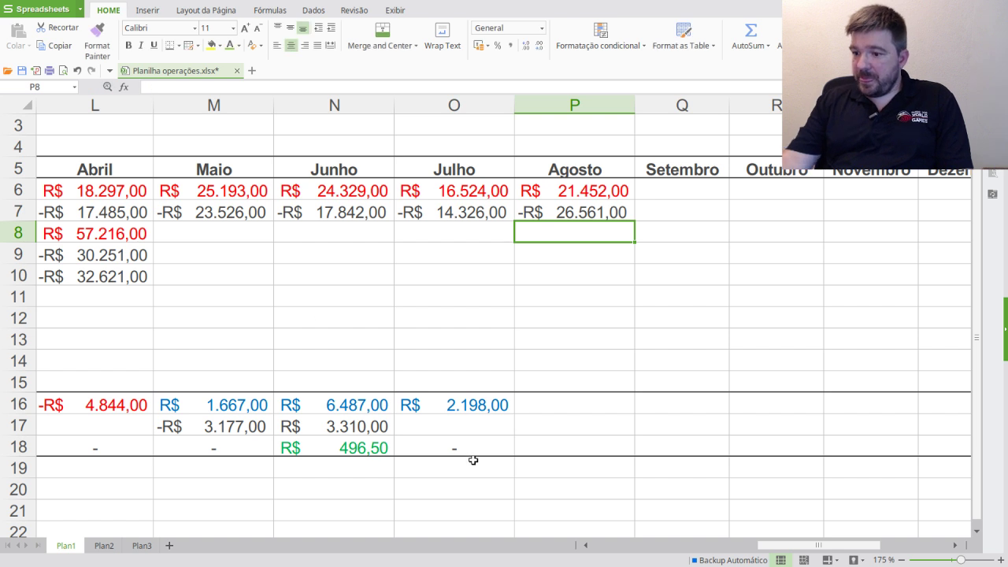
# - Extend the Somatório into P16 for -R$ 5.109,00 and fill P18 with the Imposto formula
pyautogui.click(490, 406)
pyautogui.moveTo(556, 412); pyautogui.dragTo(587, 411)
pyautogui.click(581, 410)
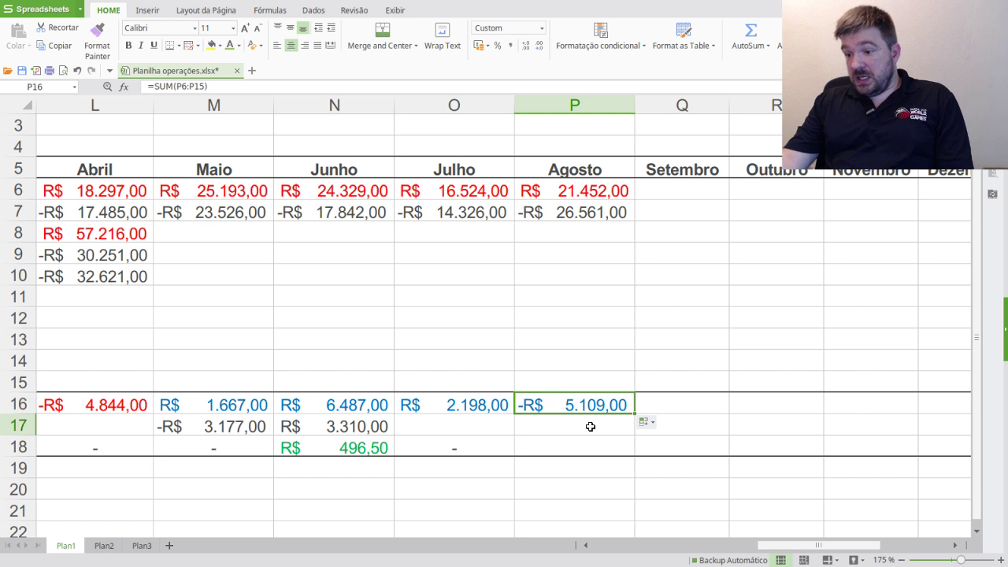
pyautogui.click(532, 426)
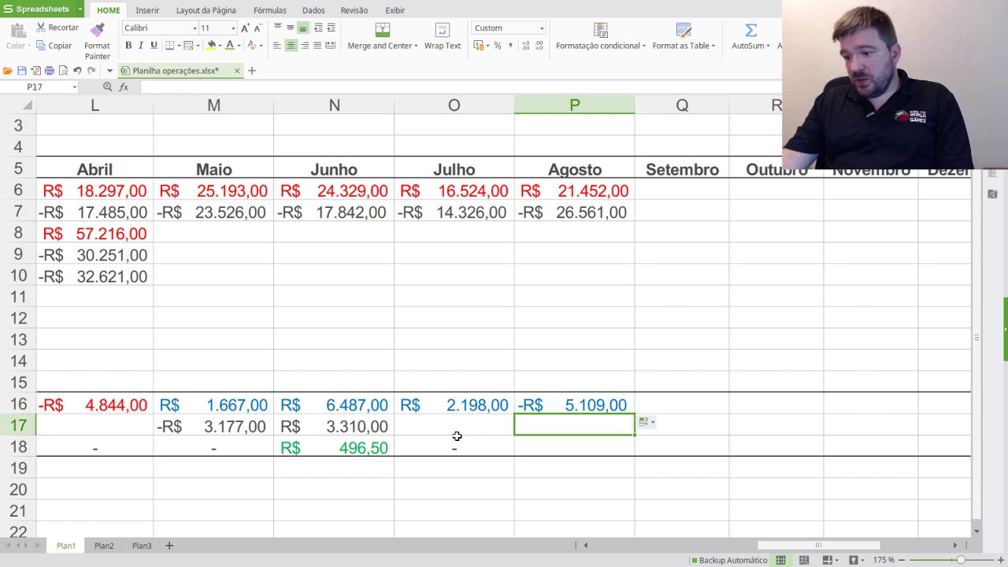
pyautogui.click(587, 438)
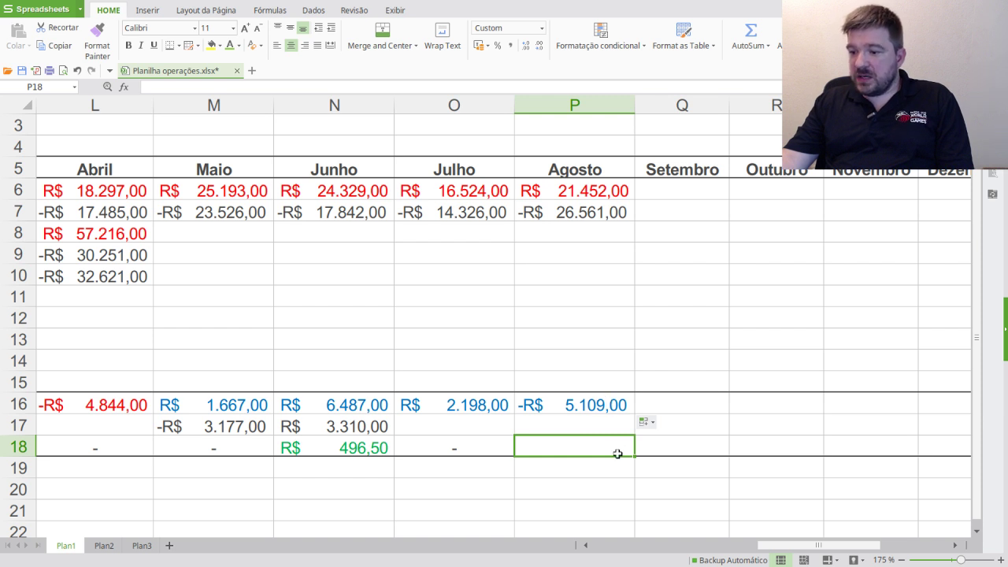
pyautogui.hotkey('ctrl', 'v')
pyautogui.press('Return')
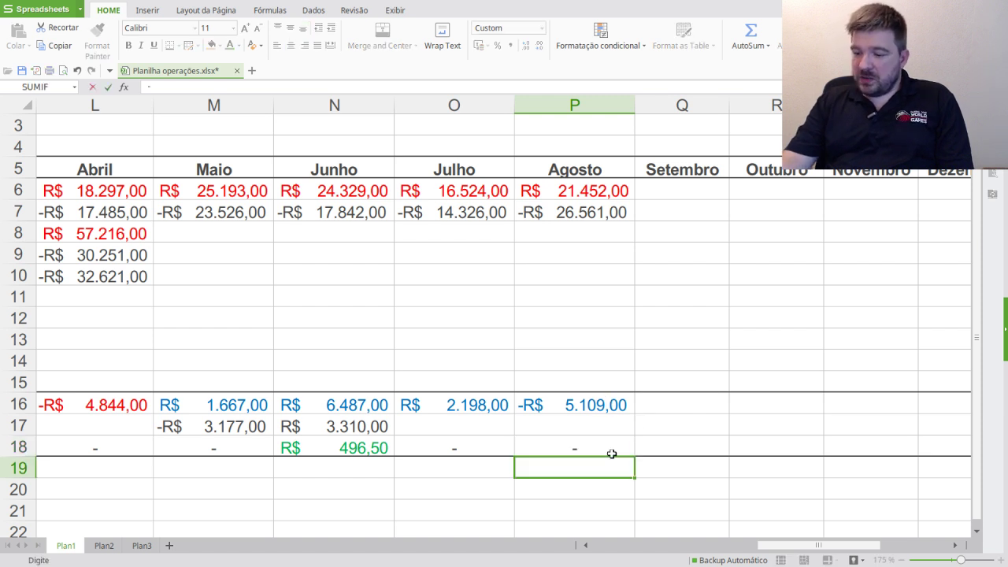
pyautogui.click(584, 408)
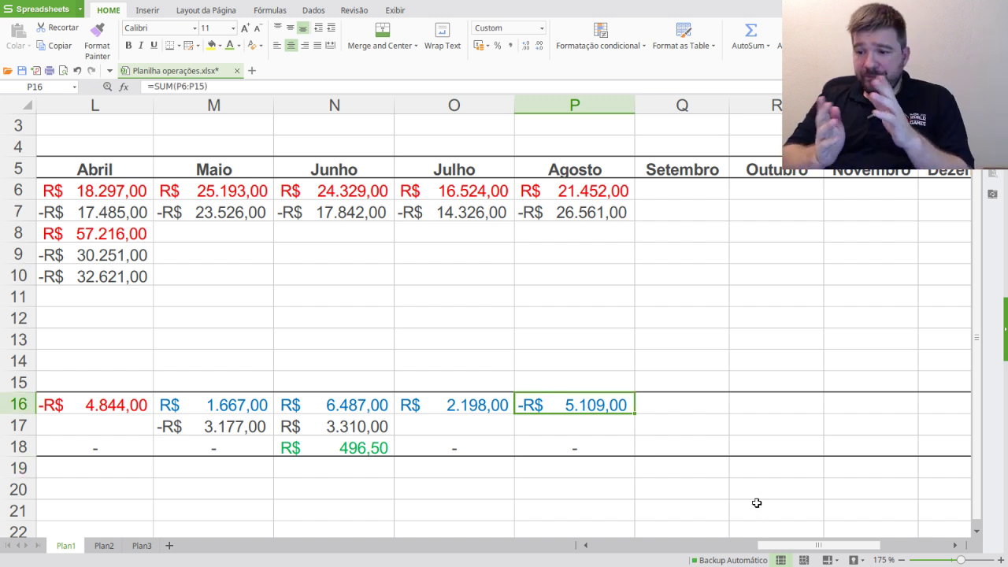
pyautogui.moveTo(880, 546); pyautogui.dragTo(448, 543)
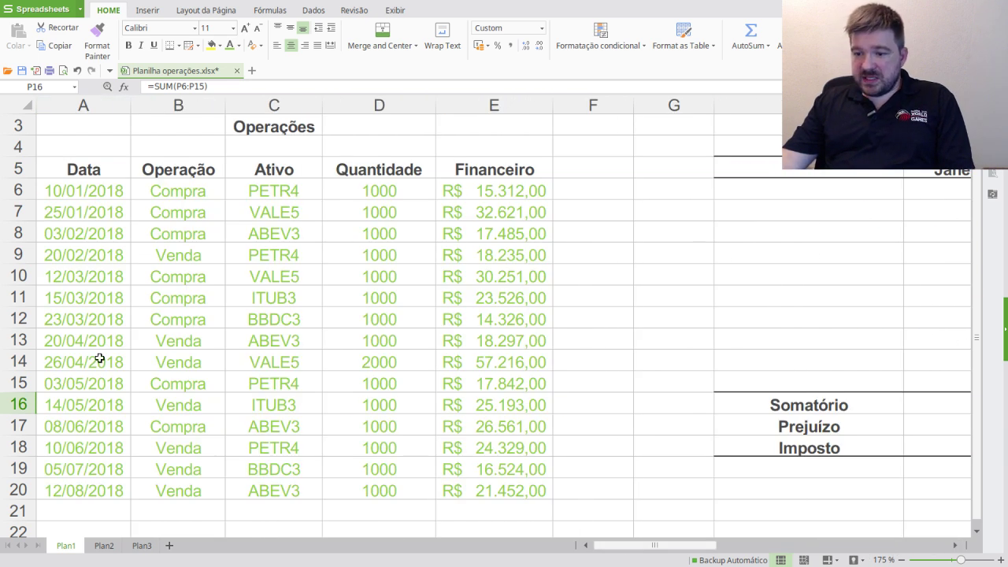
pyautogui.moveTo(680, 544); pyautogui.dragTo(643, 530)
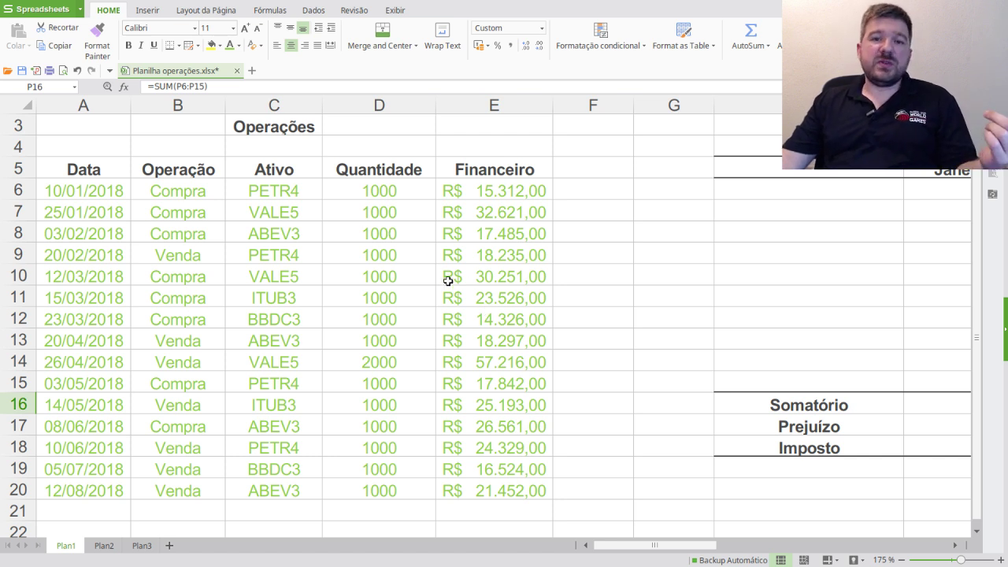
pyautogui.moveTo(670, 545); pyautogui.dragTo(724, 547)
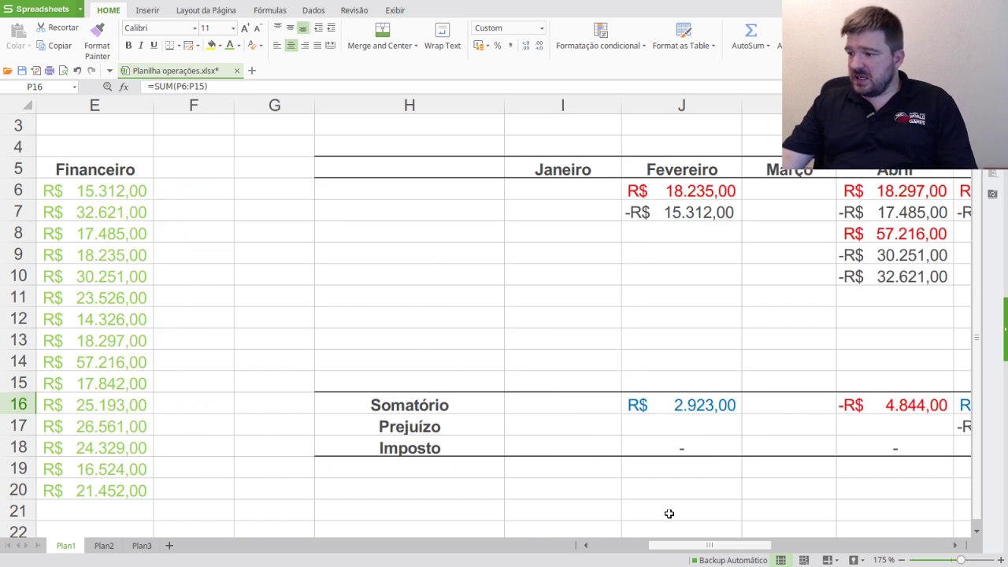
pyautogui.moveTo(682, 545); pyautogui.dragTo(587, 546)
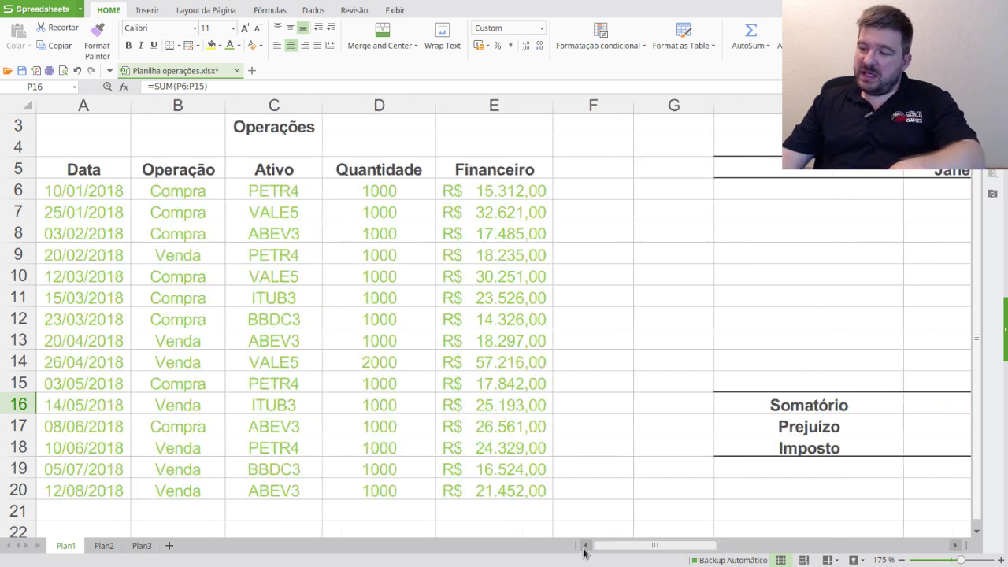
pyautogui.moveTo(105, 198); pyautogui.dragTo(543, 490)
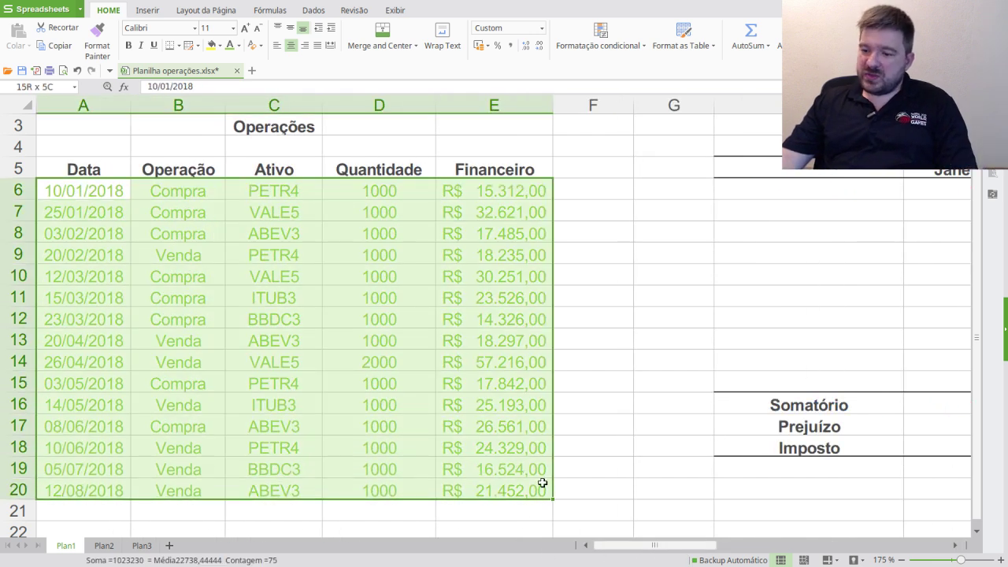
pyautogui.moveTo(683, 547); pyautogui.dragTo(826, 547)
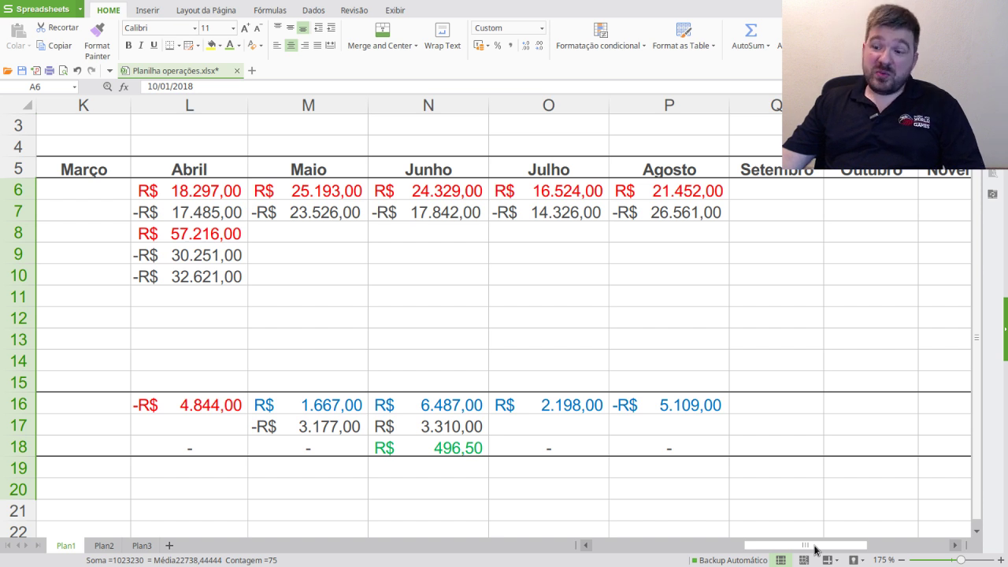
pyautogui.moveTo(812, 545); pyautogui.dragTo(754, 540)
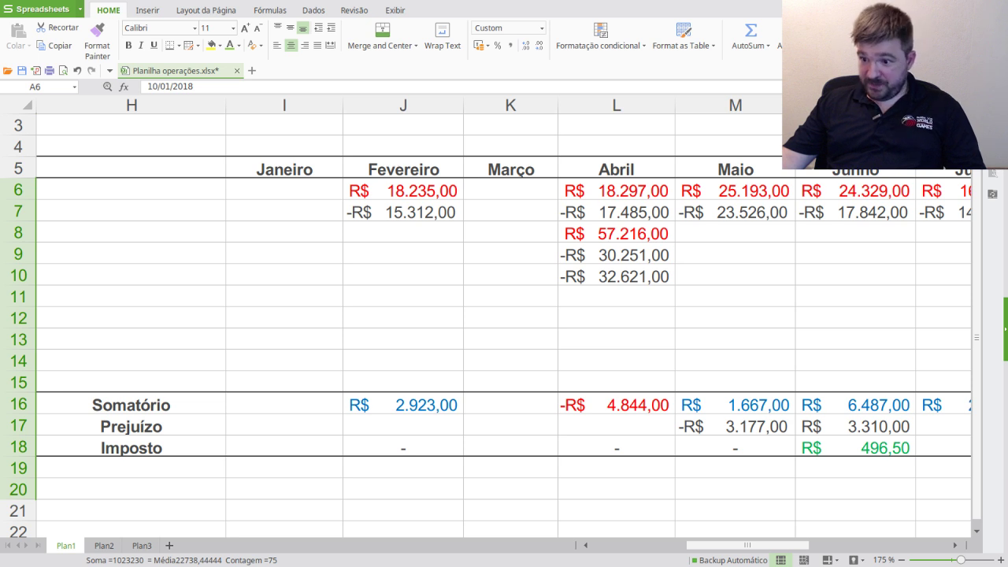
# - Check February's total in spreadsheet cell J16
pyautogui.hotkey('alt', 'Tab')
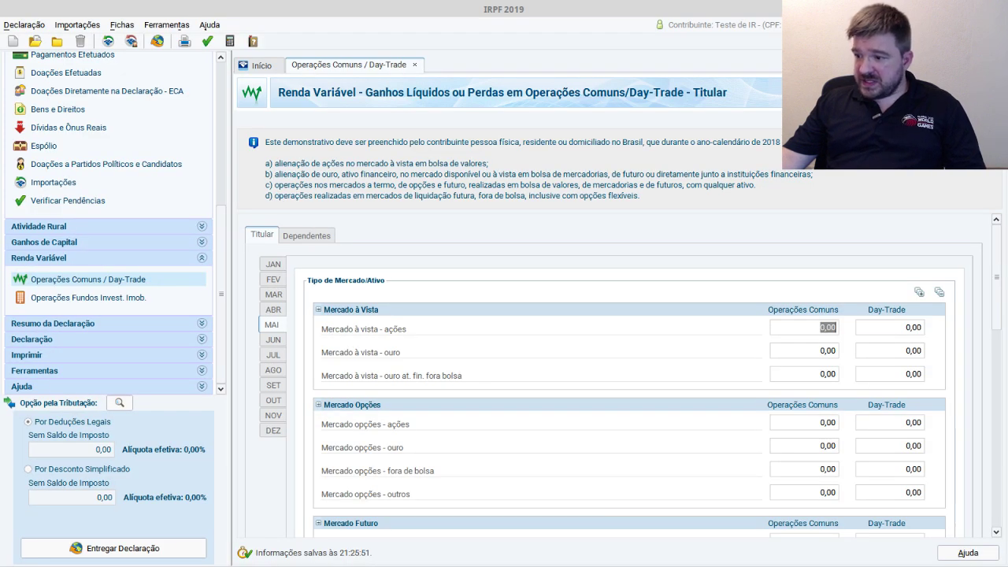
pyautogui.hotkey('alt', 'Tab')
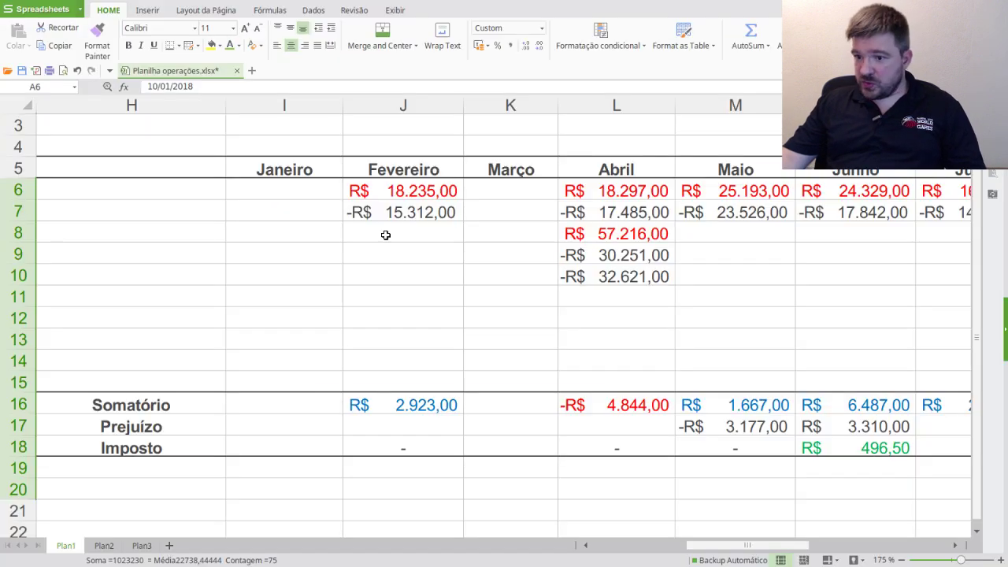
pyautogui.click(433, 402)
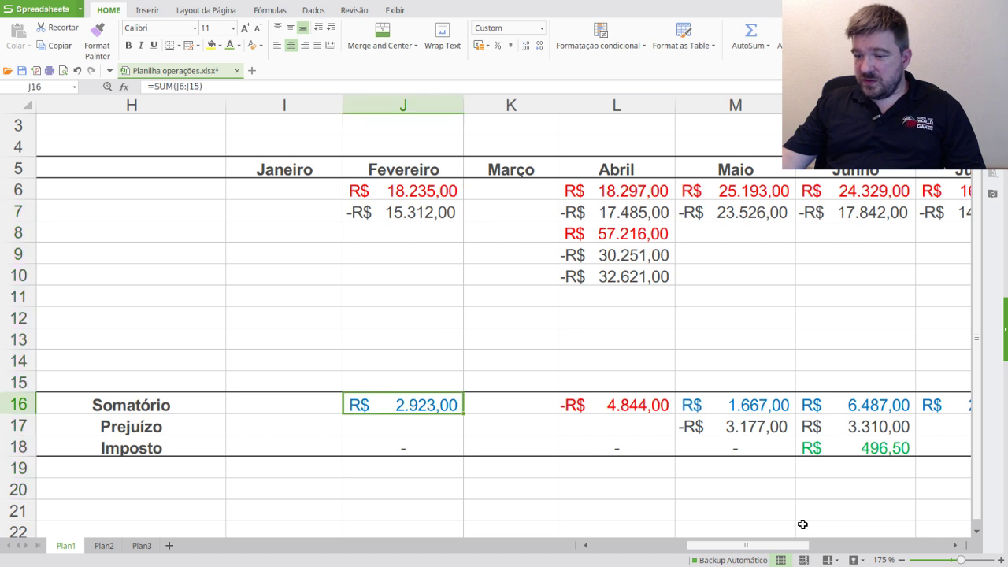
pyautogui.moveTo(780, 549)
pyautogui.mouseDown()
pyautogui.moveTo(888, 531)
pyautogui.moveTo(794, 543)
pyautogui.mouseUp()
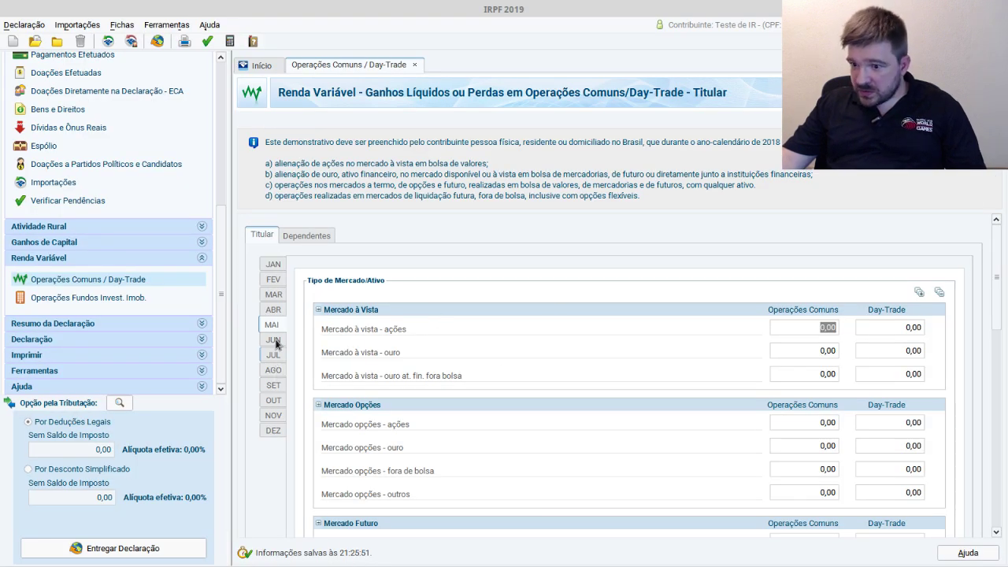
# - Clear January's 500,00 stock sale result and 200,00 prior-month loss
pyautogui.click(277, 280)
pyautogui.click(266, 266)
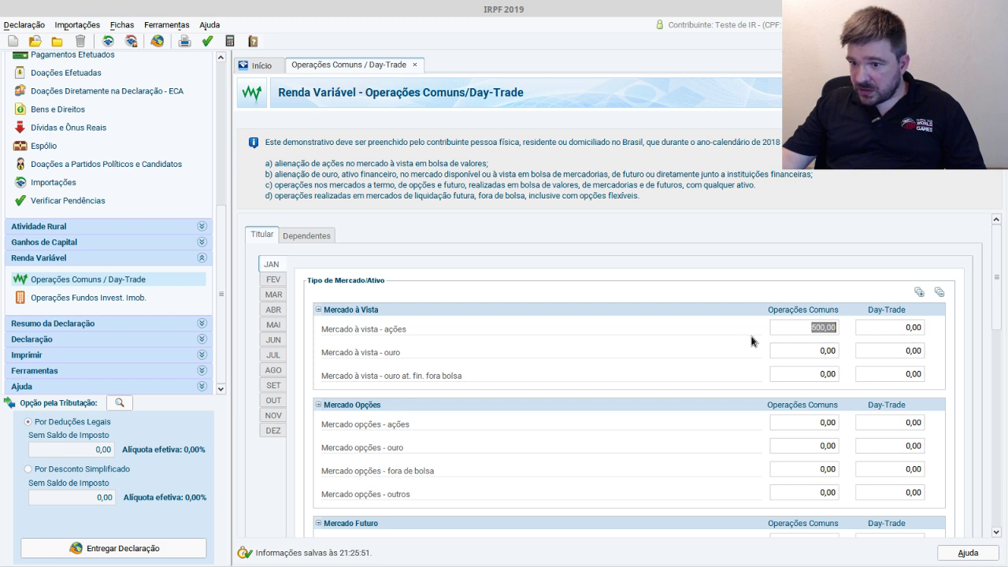
pyautogui.press('Tab')
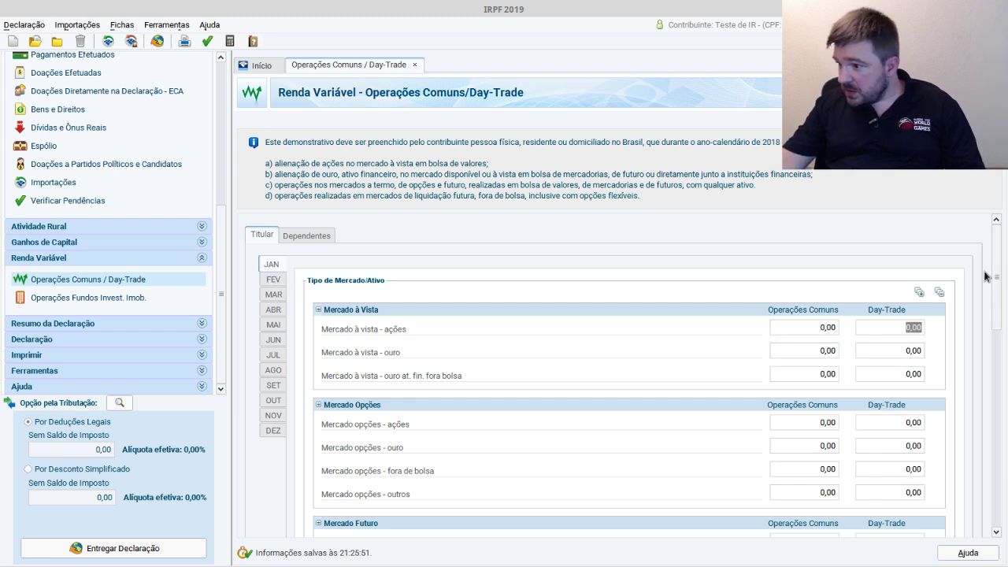
pyautogui.scroll(-5, 984, 391)
pyautogui.scroll(-3, 982, 391)
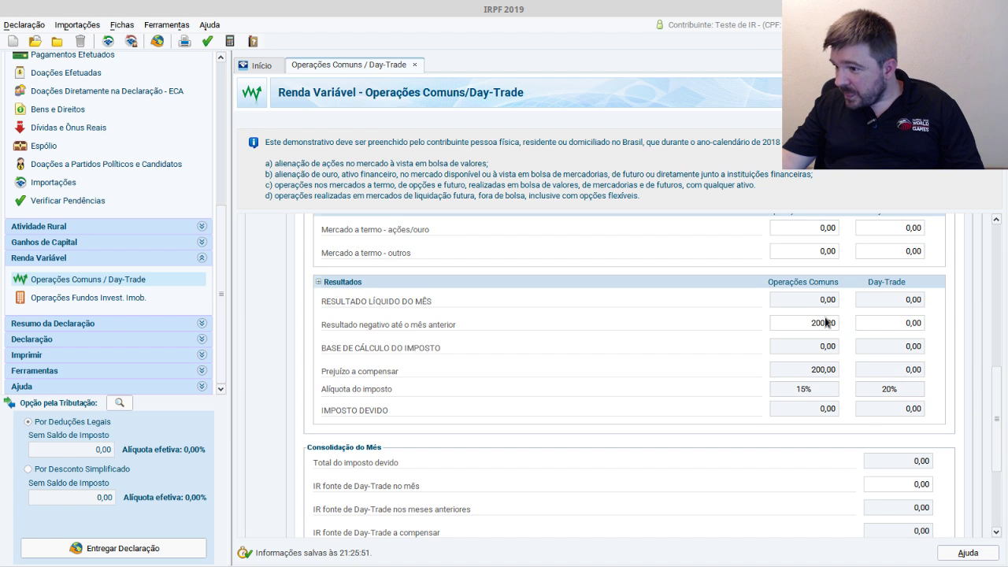
pyautogui.press('Delete')
pyautogui.press('Tab')
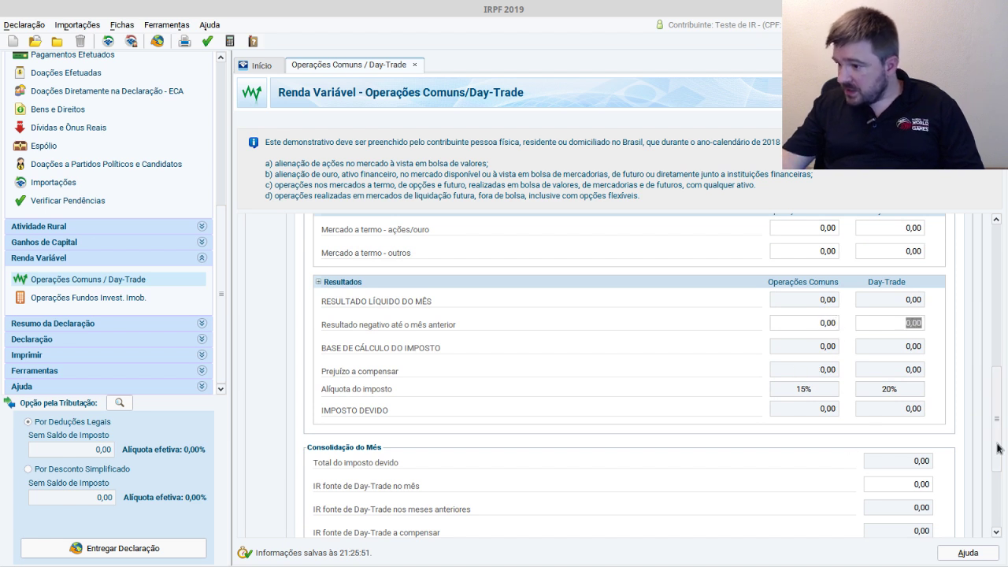
# - Set January's 44,00 tax paid to 0 and review the 0,70 withheld tax
pyautogui.scroll(-4, 996, 460)
pyautogui.click(931, 485)
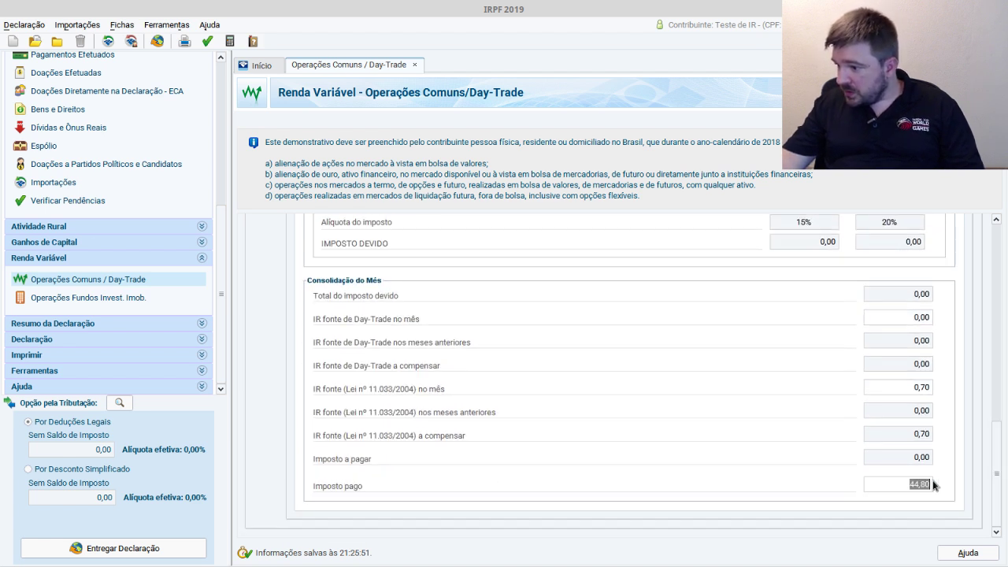
pyautogui.write('0')
pyautogui.press('Tab')
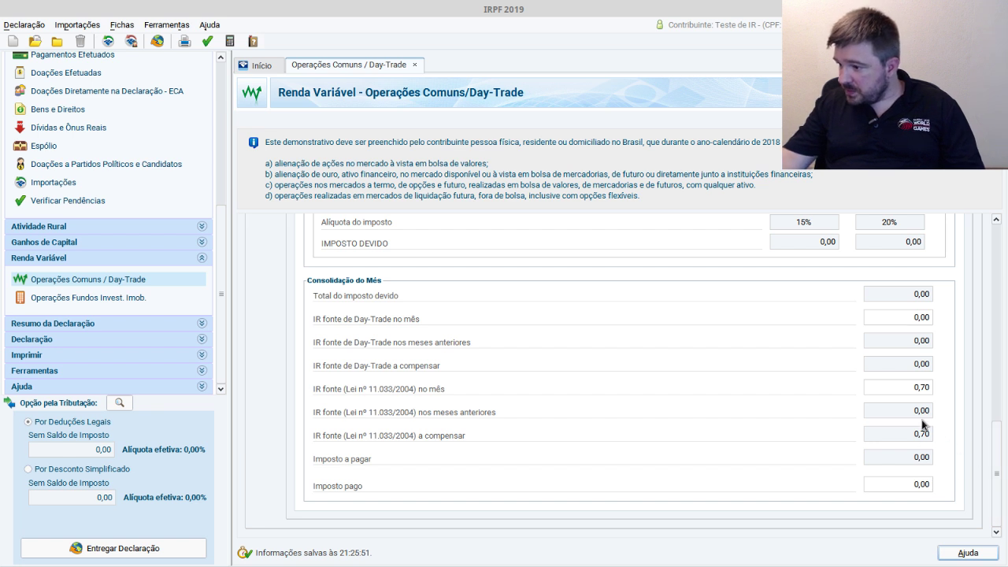
pyautogui.click(930, 388)
pyautogui.press('Tab')
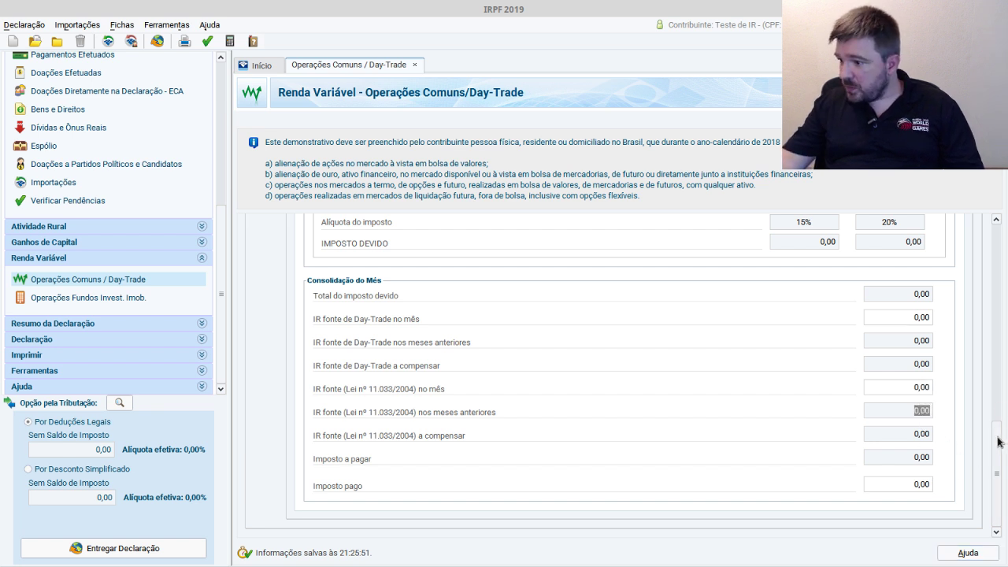
pyautogui.moveTo(1000, 440); pyautogui.dragTo(996, 218)
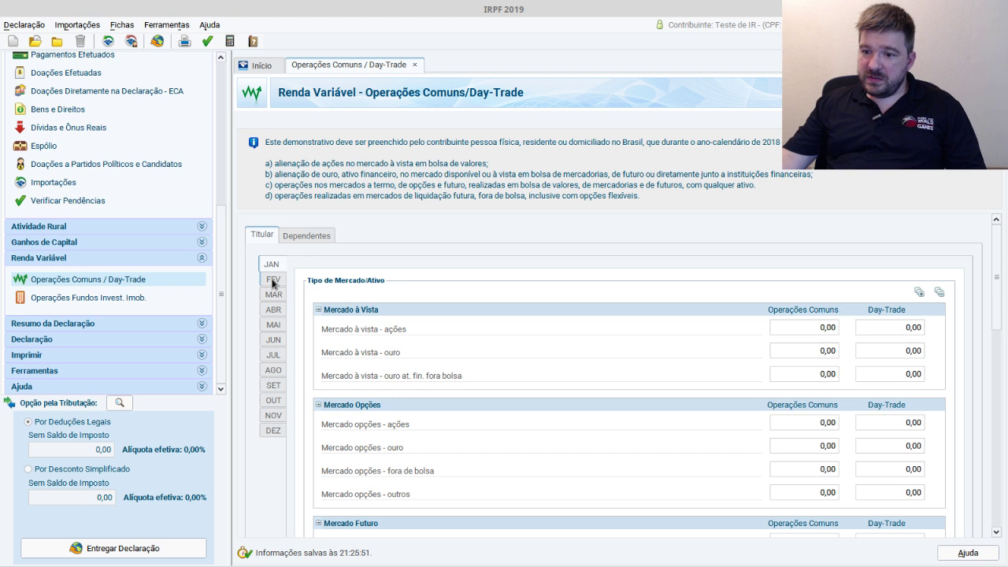
# - Show February's page, then check the spreadsheet's row 16 totals at cell L16
pyautogui.click(273, 280)
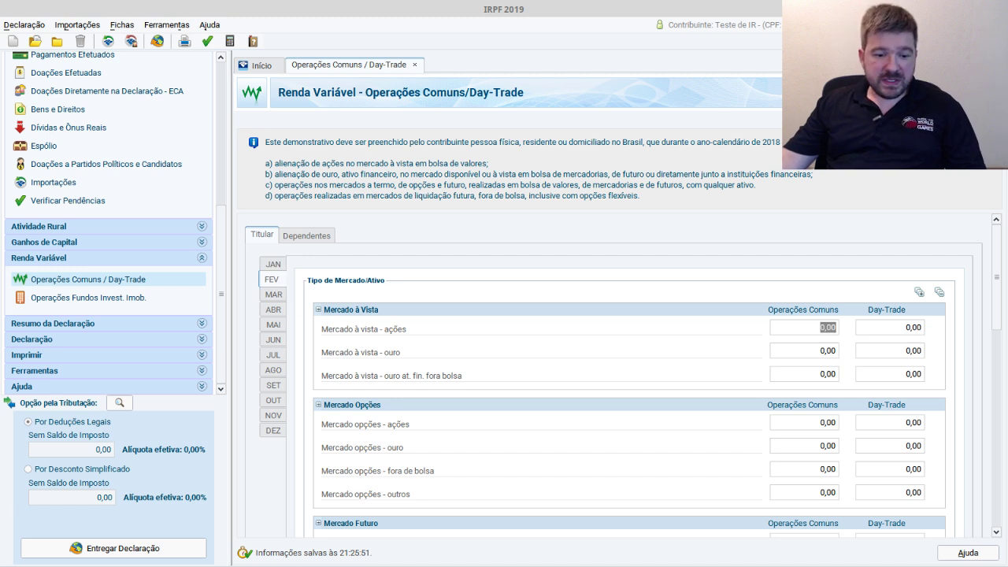
pyautogui.hotkey('alt', 'Tab')
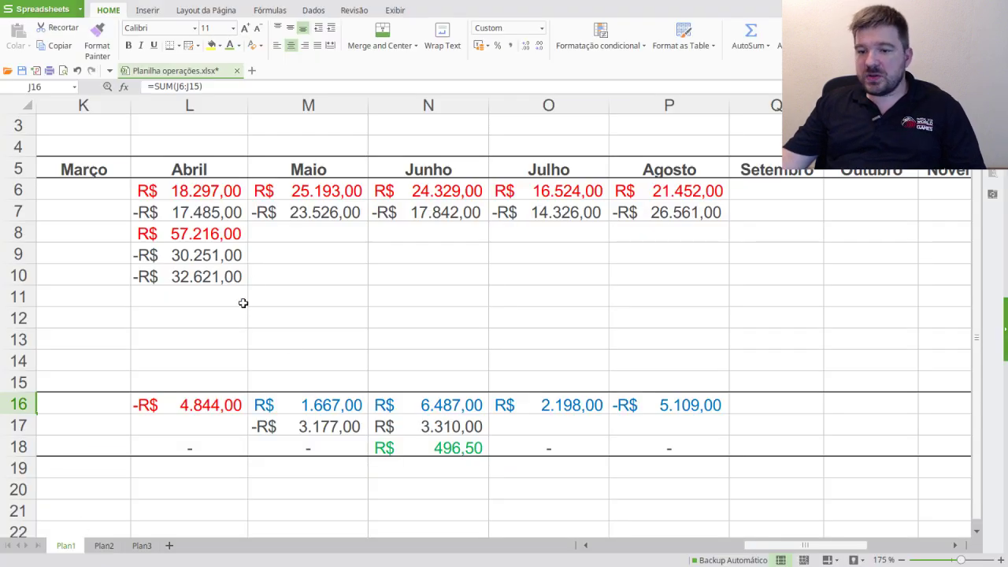
pyautogui.moveTo(826, 547); pyautogui.dragTo(803, 547)
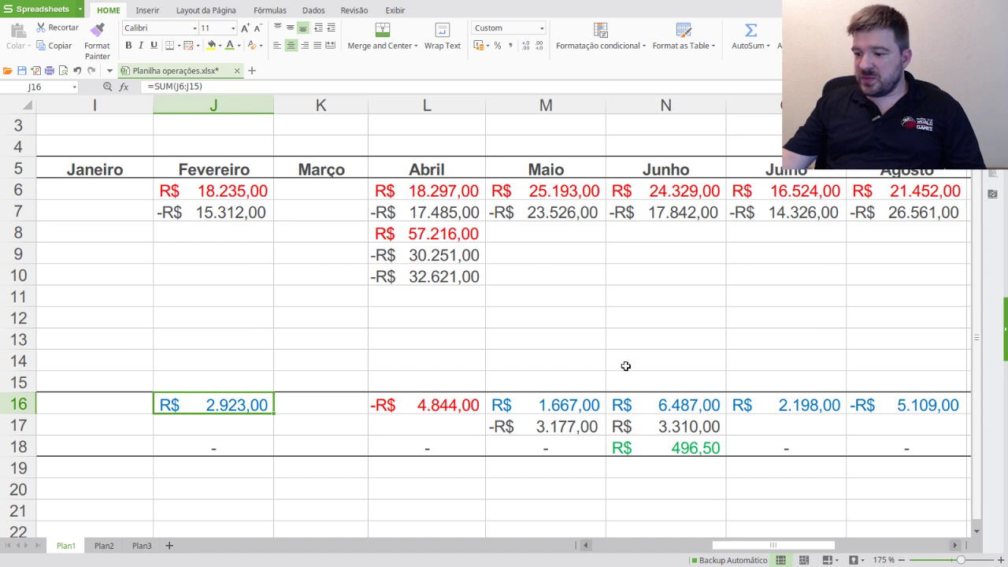
pyautogui.click(442, 407)
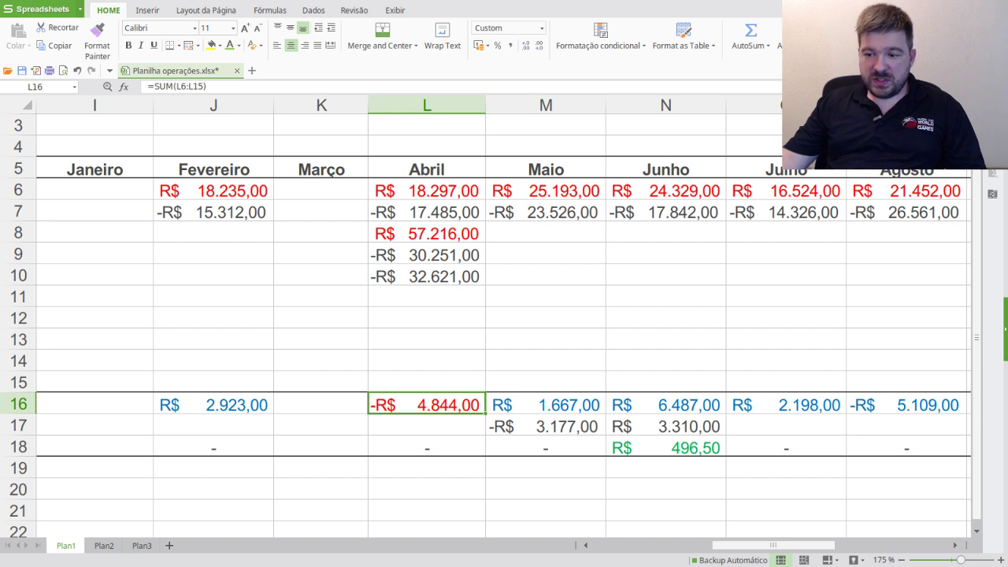
pyautogui.hotkey('alt', 'Tab')
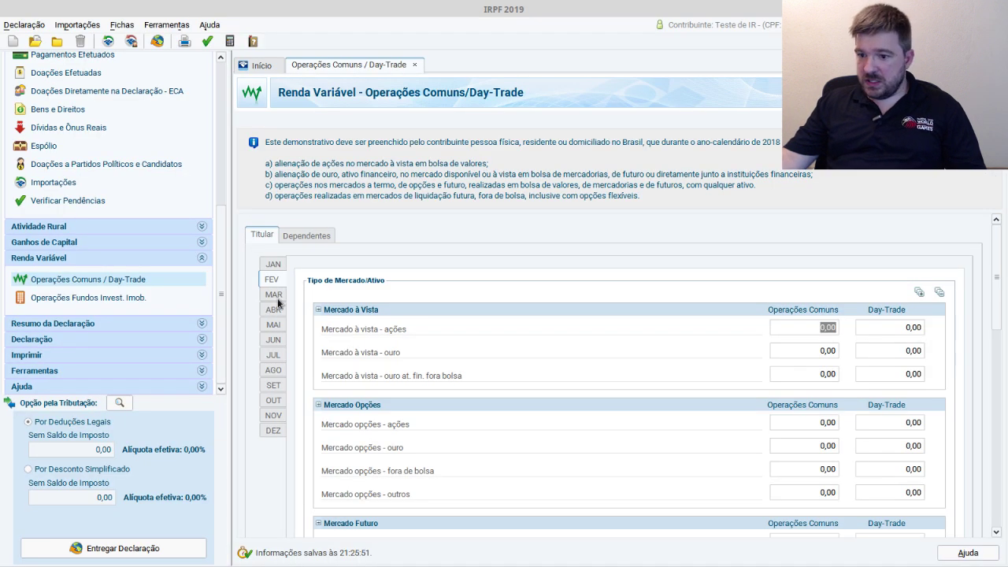
# - Enter -4.844,00 as April's Mercado à vista - ações Operações Comuns result
pyautogui.click(273, 313)
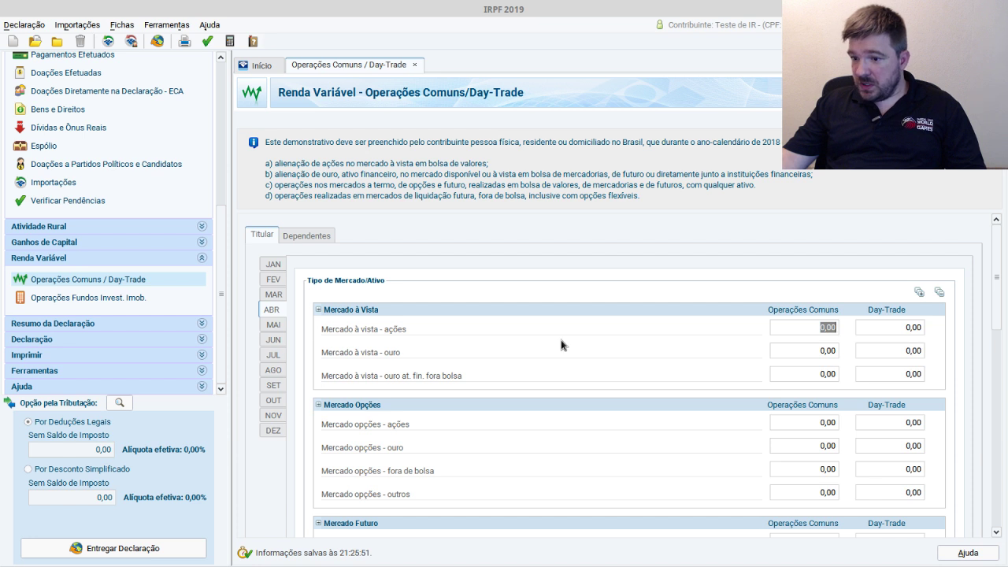
pyautogui.write('-R$ 4.')
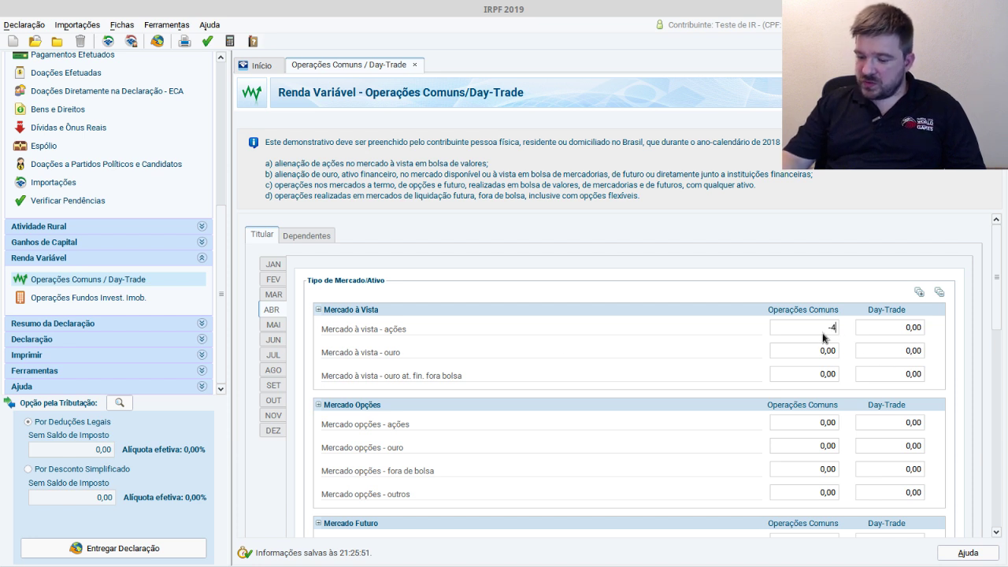
pyautogui.write('844')
pyautogui.press('Tab')
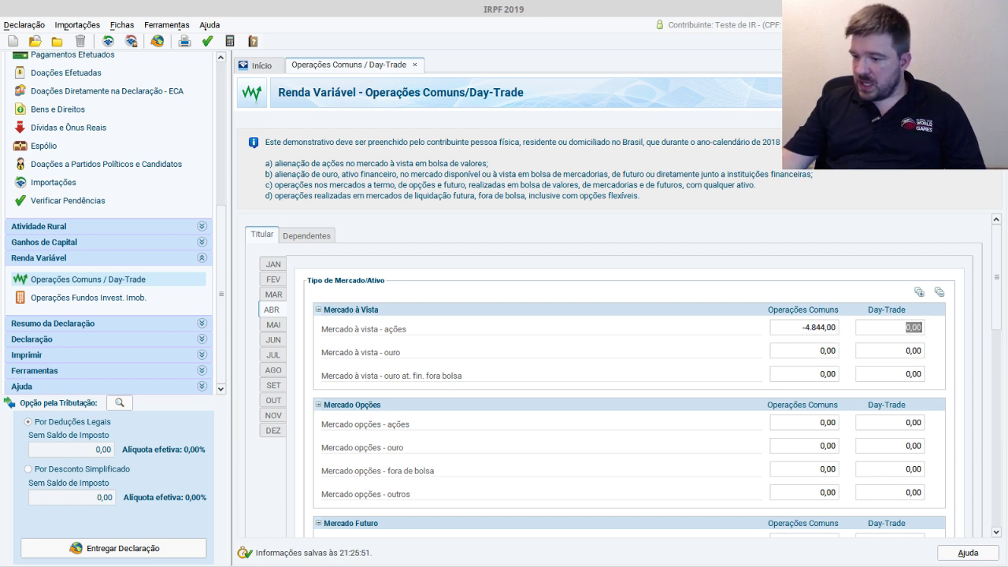
# - Compare April's results with the spreadsheet and check May's total in cell M16
pyautogui.hotkey('alt', 'Tab')
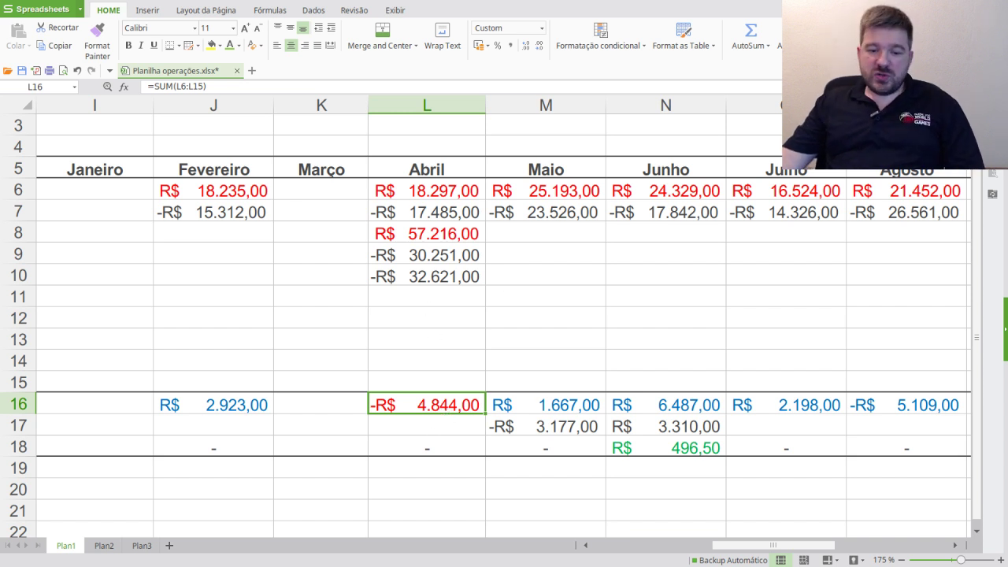
pyautogui.hotkey('alt', 'Tab')
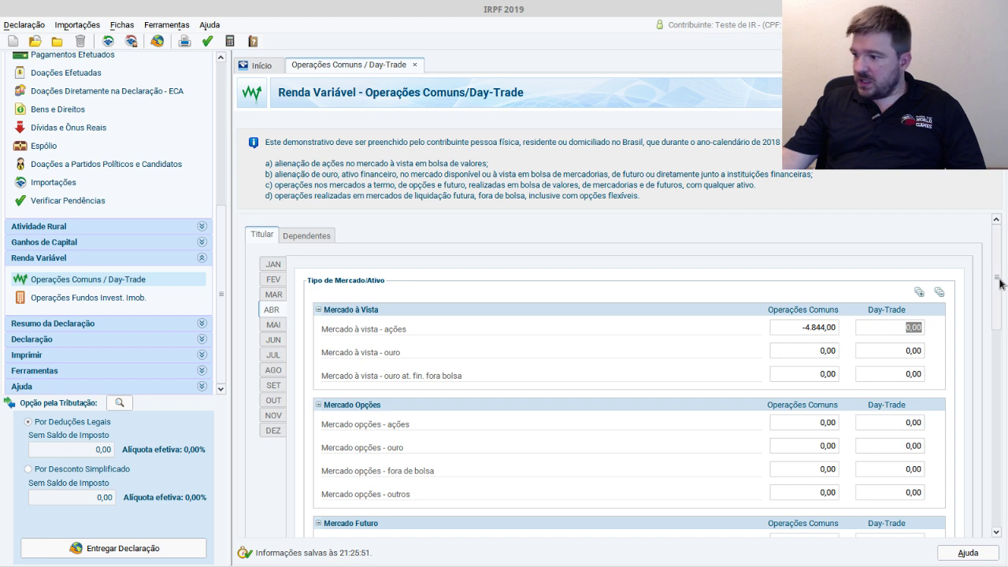
pyautogui.scroll(-5, 971, 472)
pyautogui.scroll(3, 970, 472)
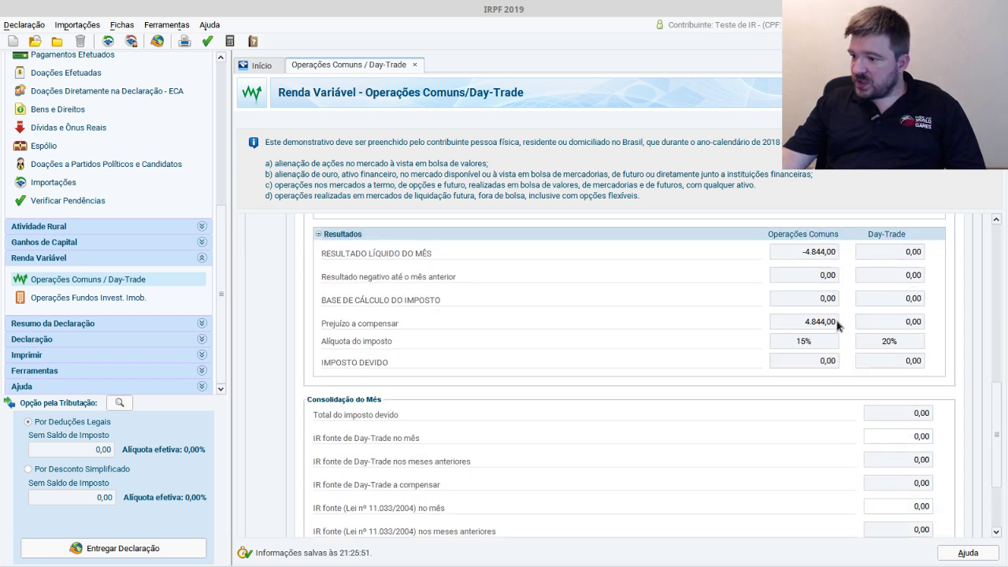
pyautogui.moveTo(998, 437); pyautogui.dragTo(995, 258)
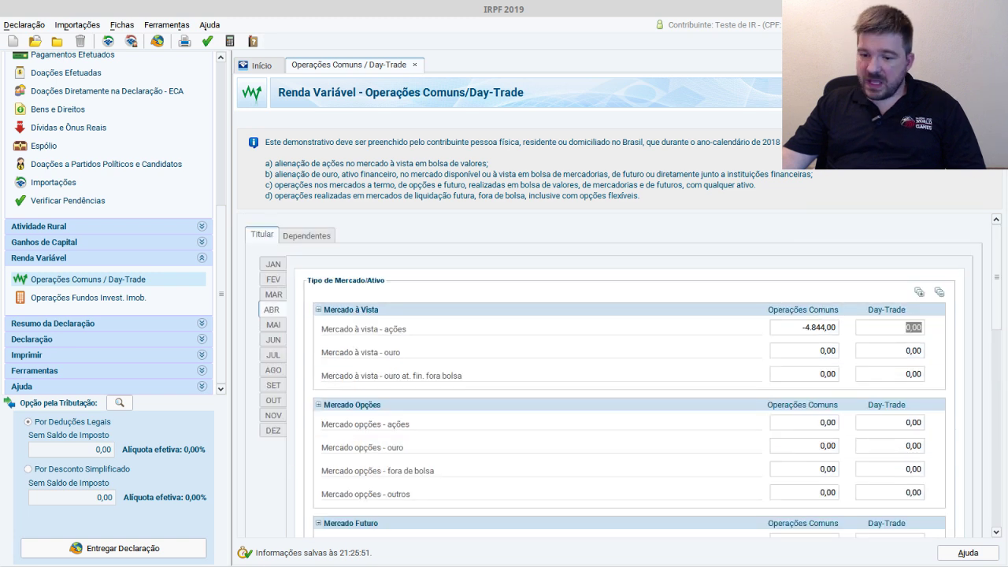
pyautogui.hotkey('alt', 'Tab')
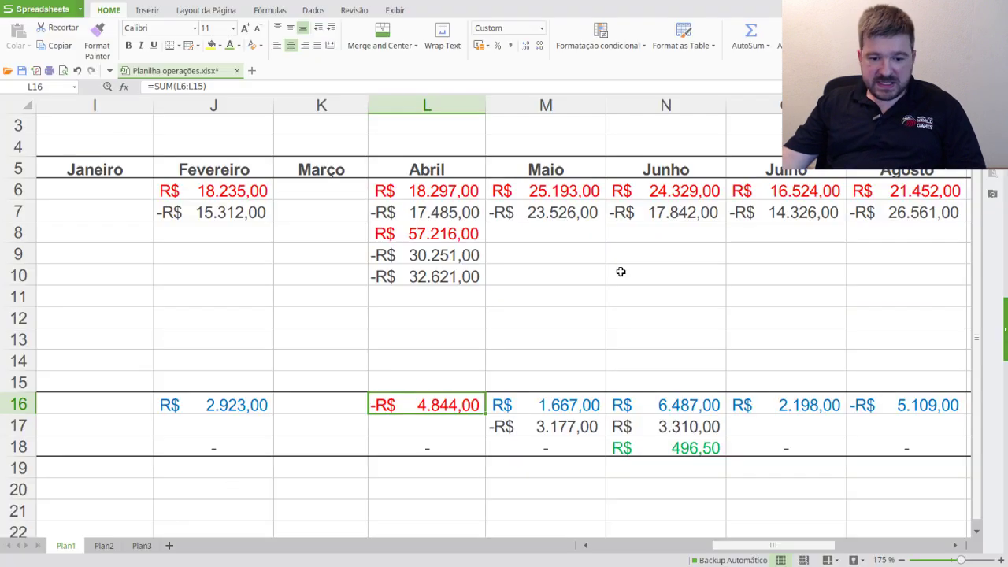
pyautogui.click(549, 407)
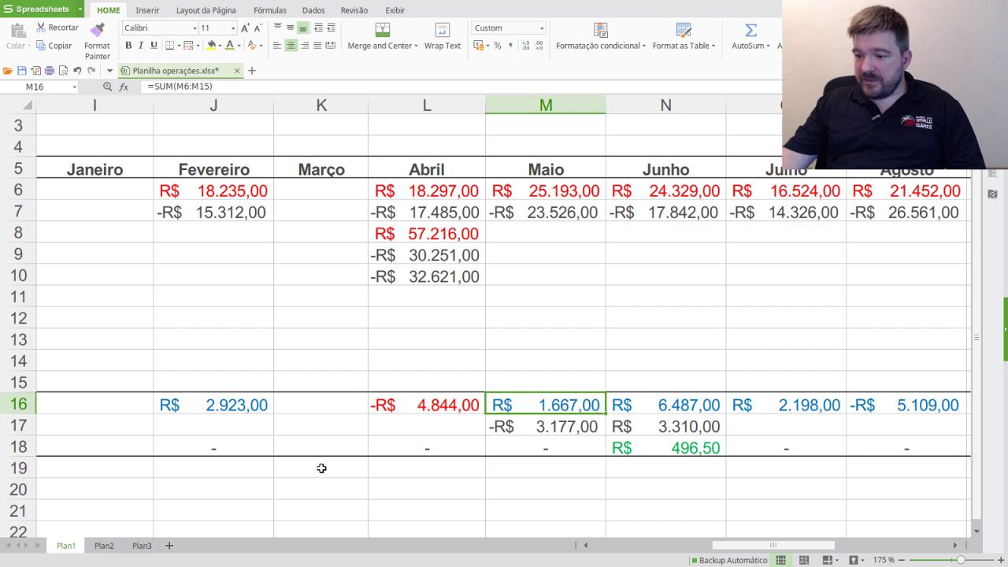
pyautogui.hotkey('alt', 'Tab')
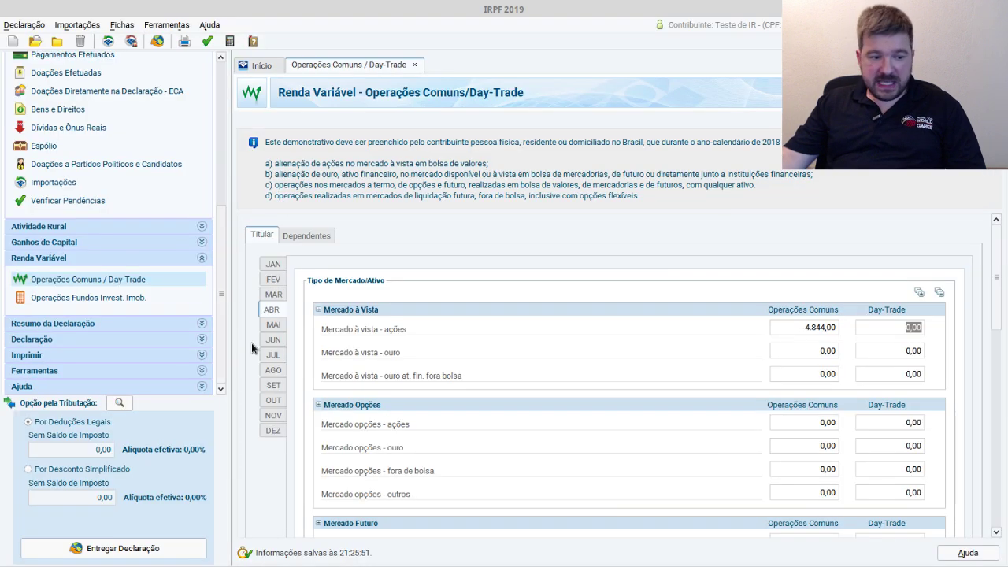
pyautogui.click(273, 324)
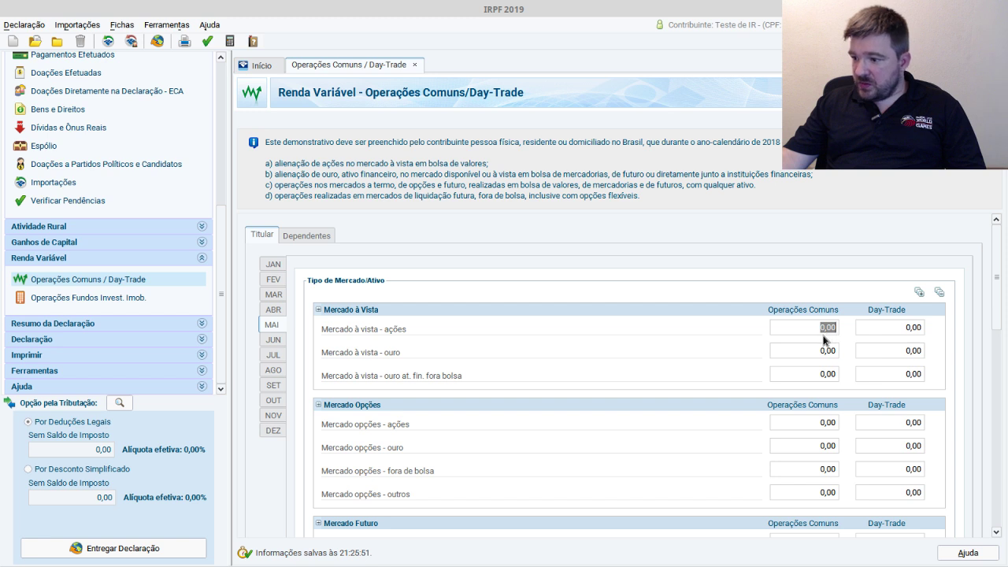
pyautogui.write('1667')
pyautogui.press('Tab')
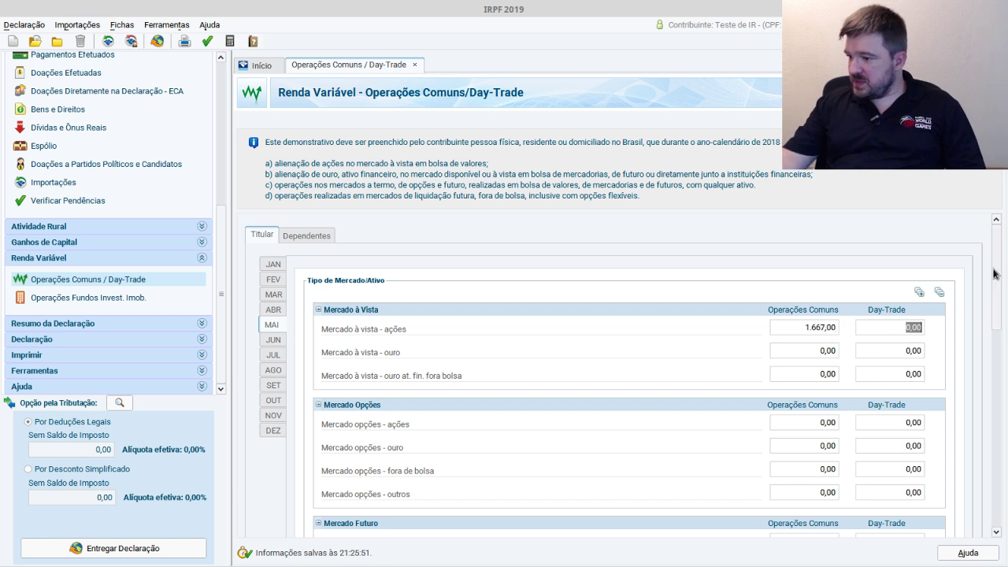
pyautogui.moveTo(993, 273); pyautogui.dragTo(994, 393)
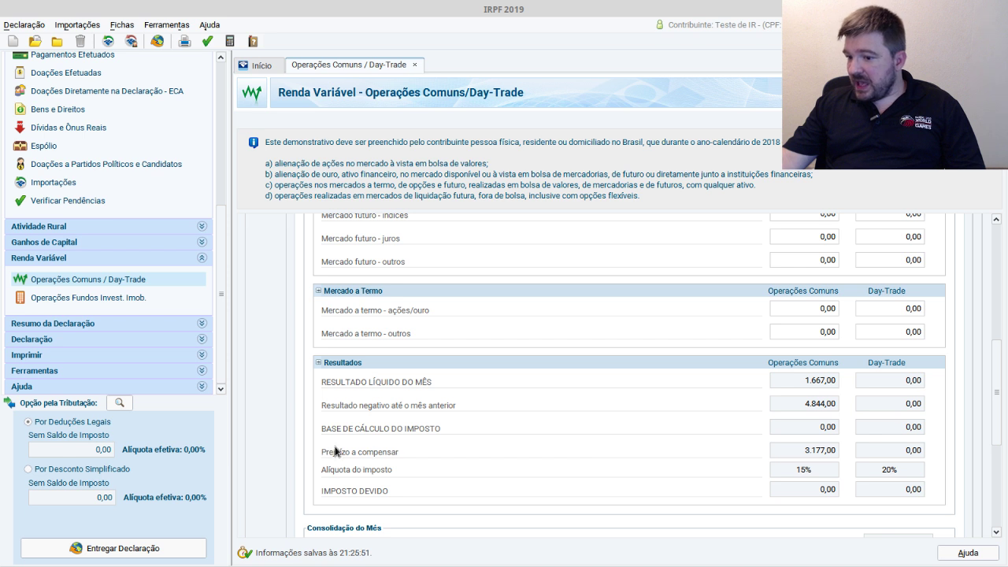
pyautogui.hotkey('alt', 'Tab')
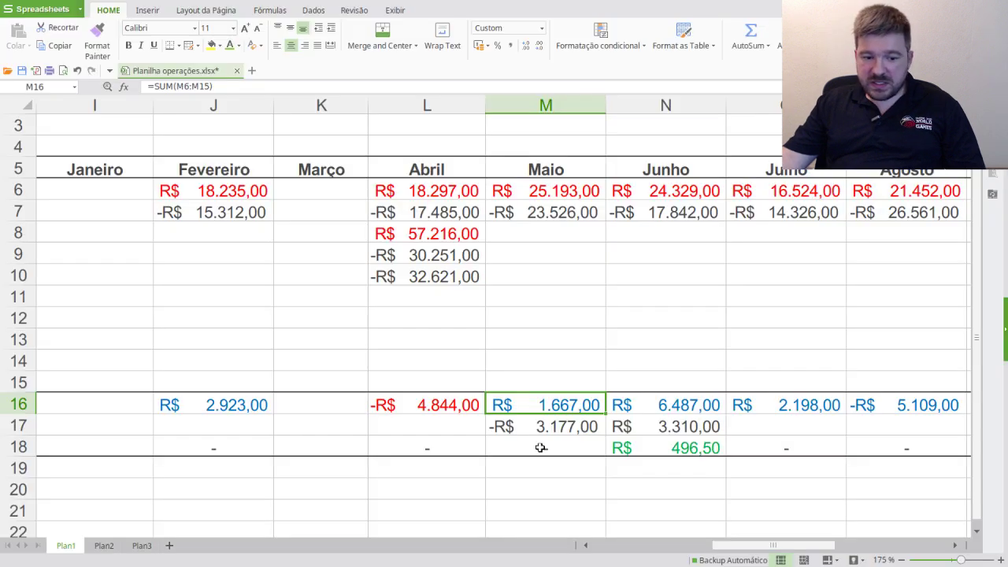
pyautogui.click(550, 446)
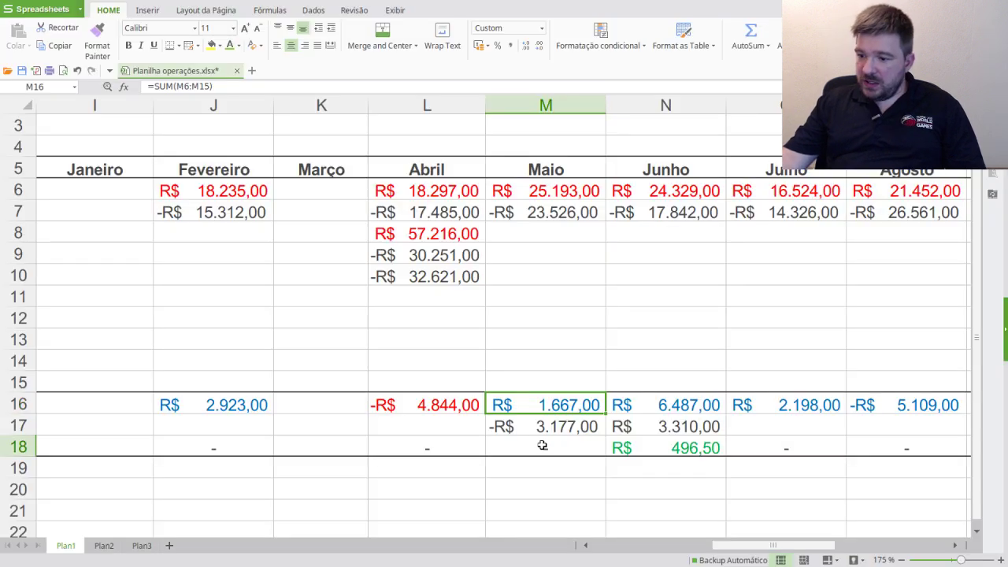
pyautogui.hotkey('alt', 'Tab')
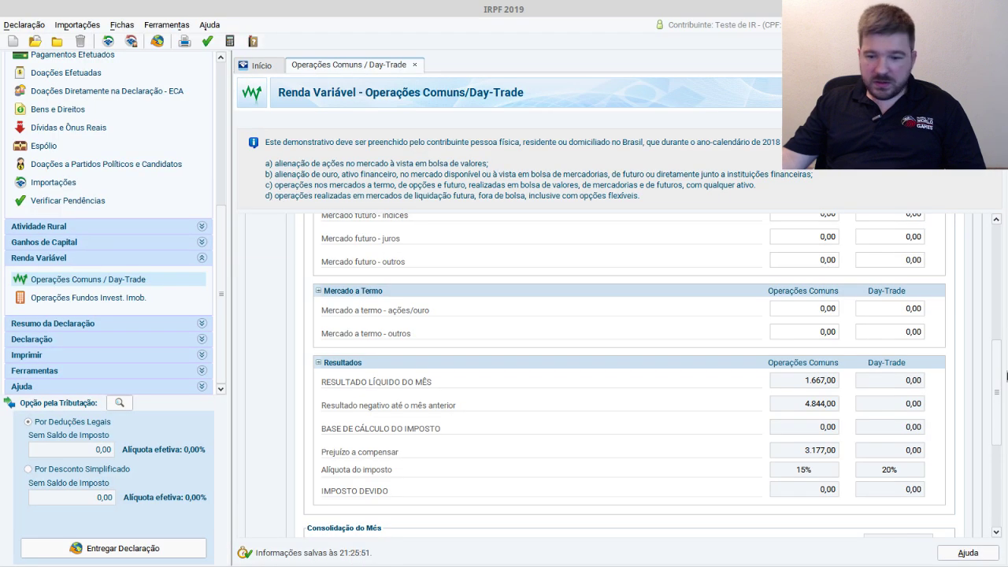
pyautogui.moveTo(998, 414); pyautogui.dragTo(959, 235)
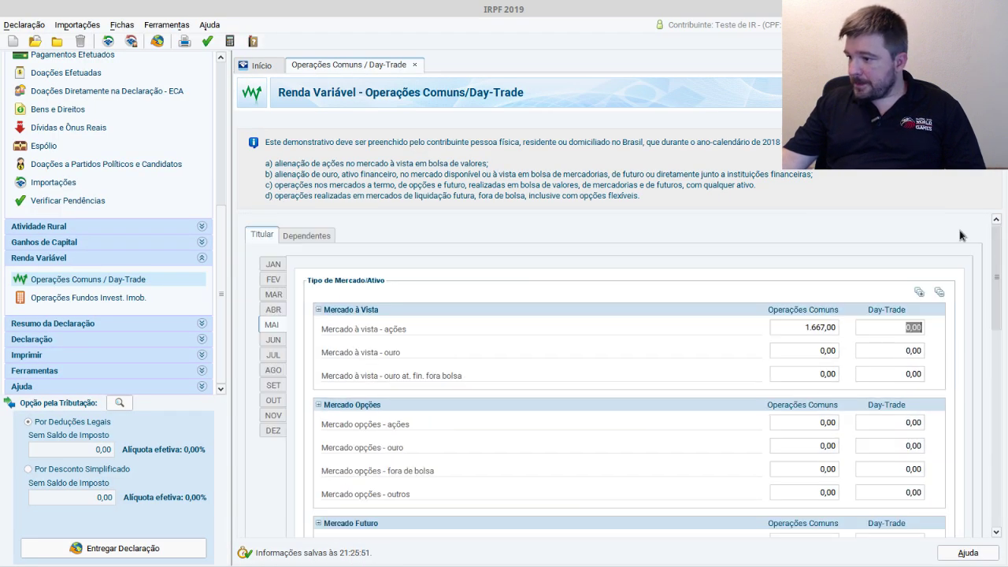
# - Paste June's 6.487,00 stock result into Mercado à vista - ações Operações Comuns
pyautogui.click(273, 340)
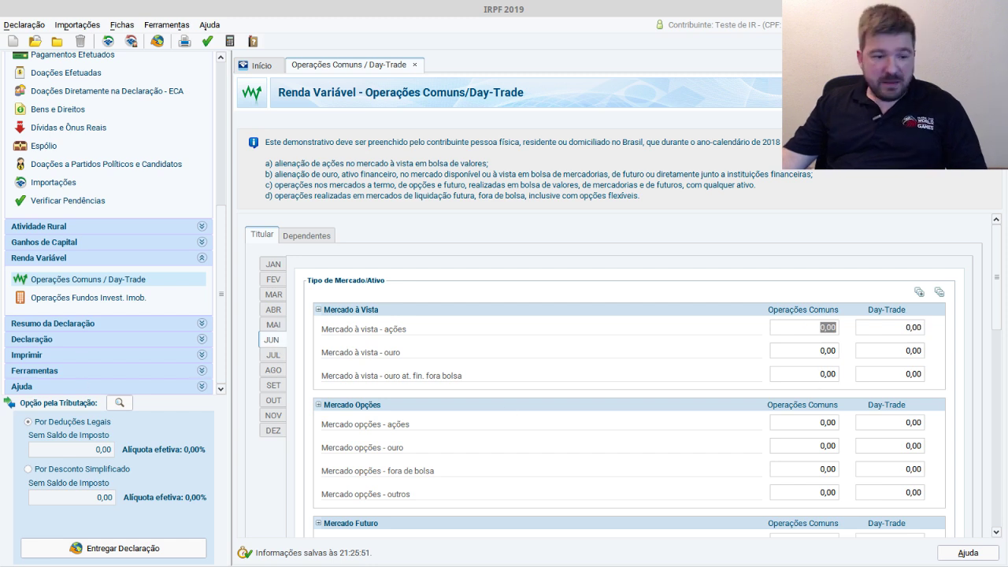
pyautogui.hotkey('alt', 'Tab')
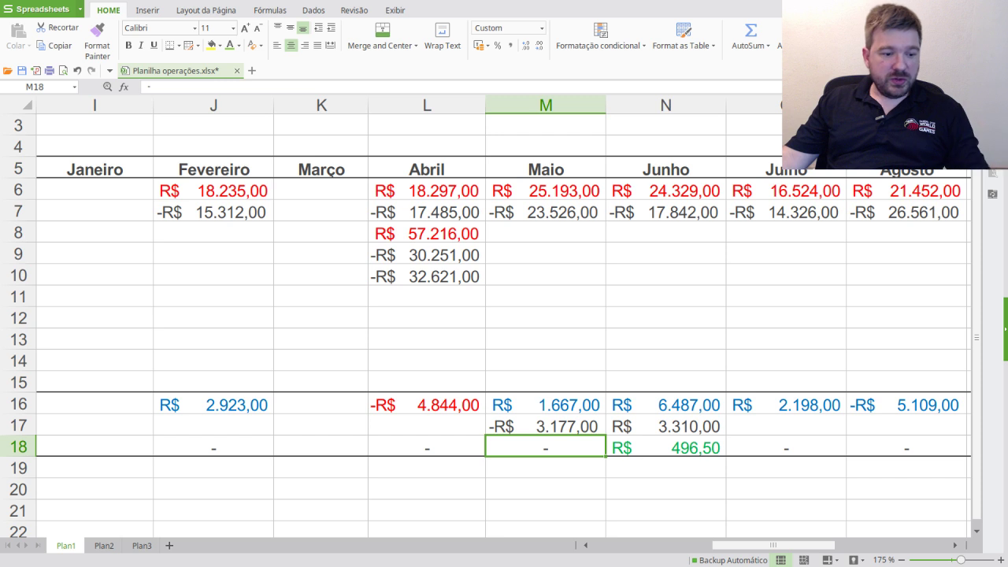
pyautogui.hotkey('alt', 'Tab')
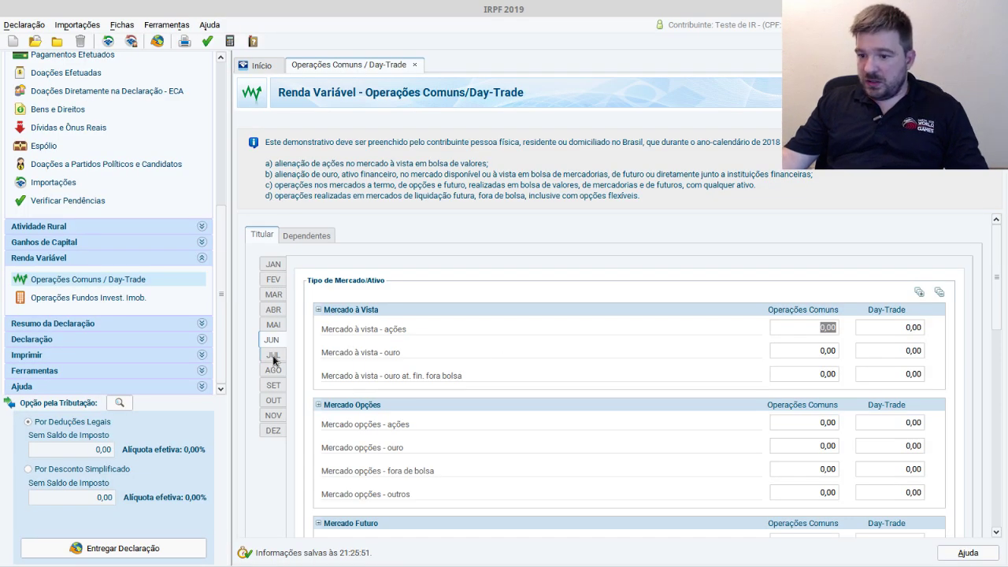
pyautogui.hotkey('alt', 'Tab')
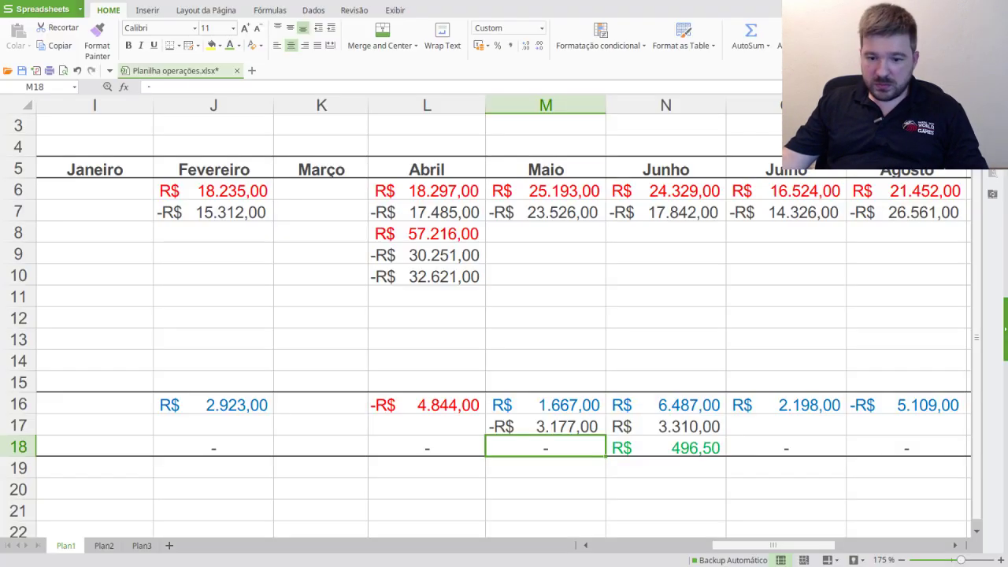
pyautogui.hotkey('alt', 'Tab')
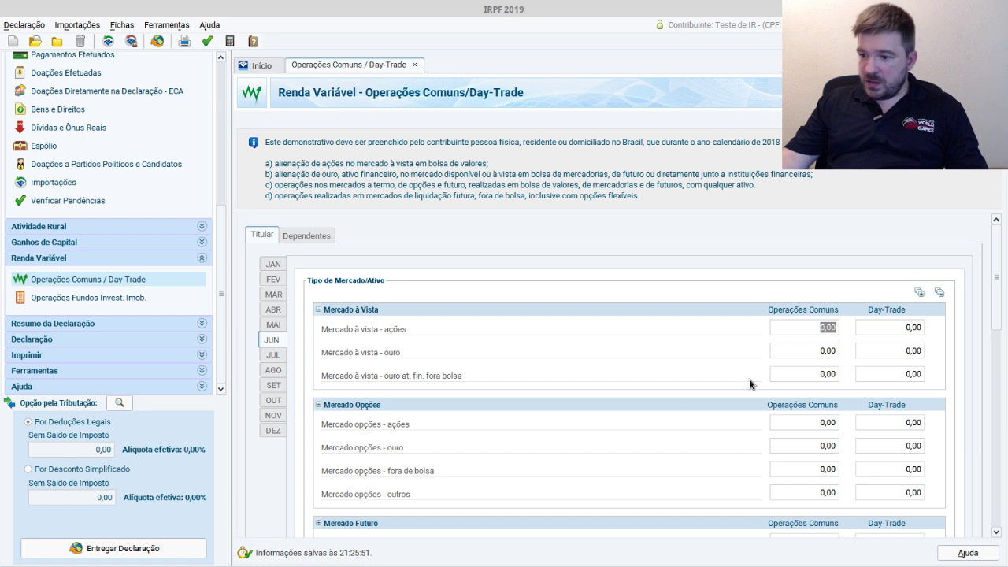
pyautogui.write('6487')
pyautogui.press('Tab')
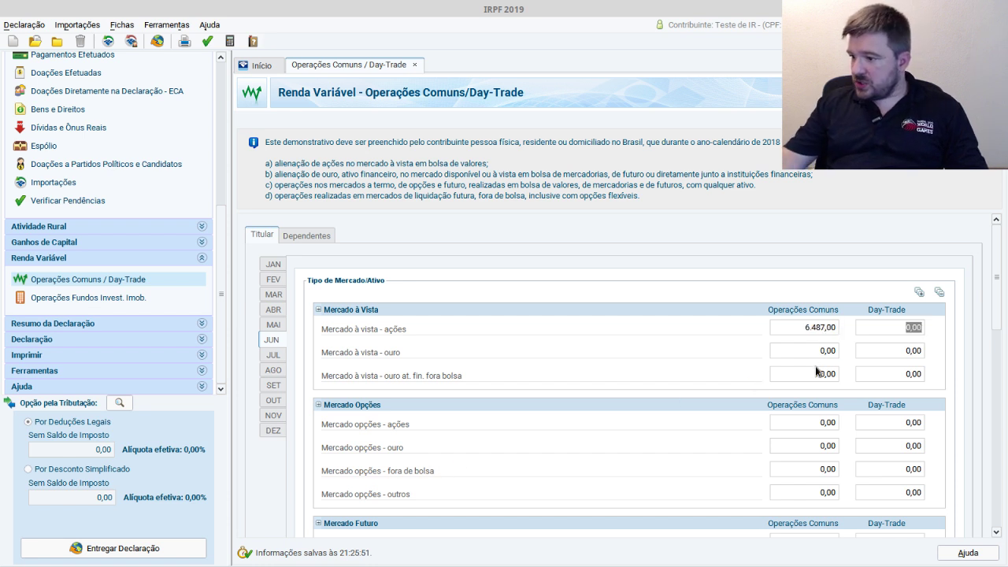
# - Verify the 3.177,00 carried loss and 496,50 tax due against spreadsheet cells N17 and N18
pyautogui.scroll(-10, 783, 440)
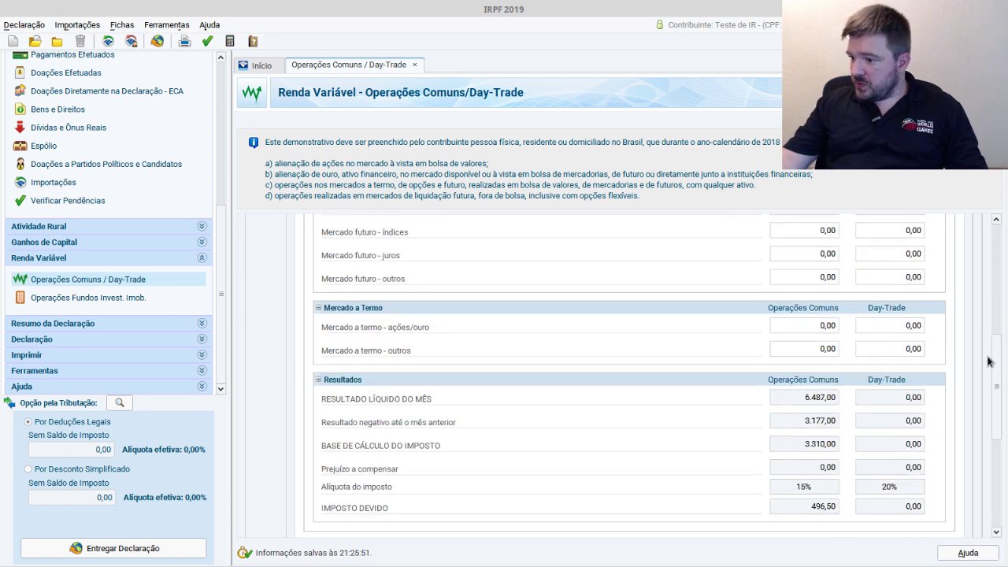
pyautogui.doubleClick(809, 420)
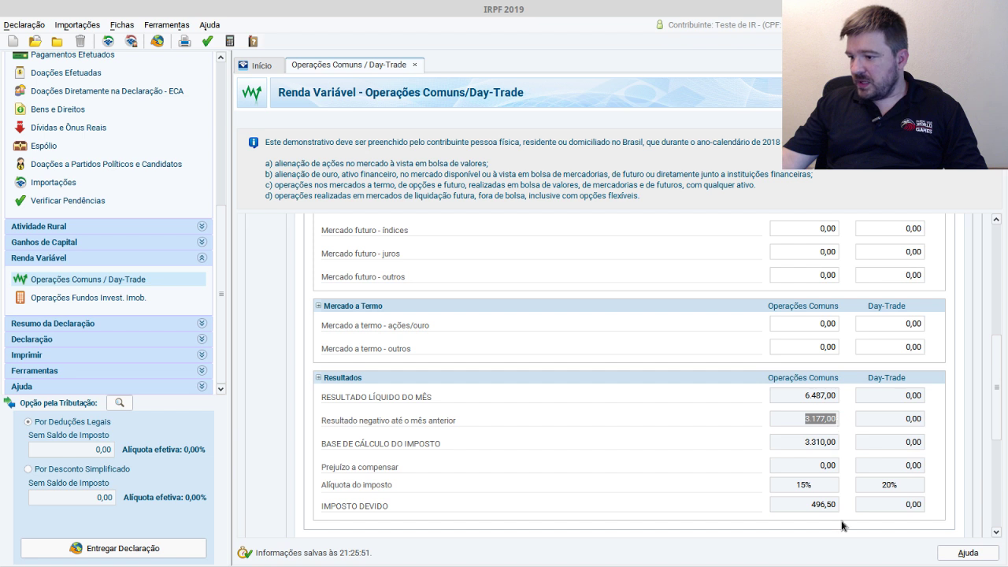
pyautogui.doubleClick(812, 505)
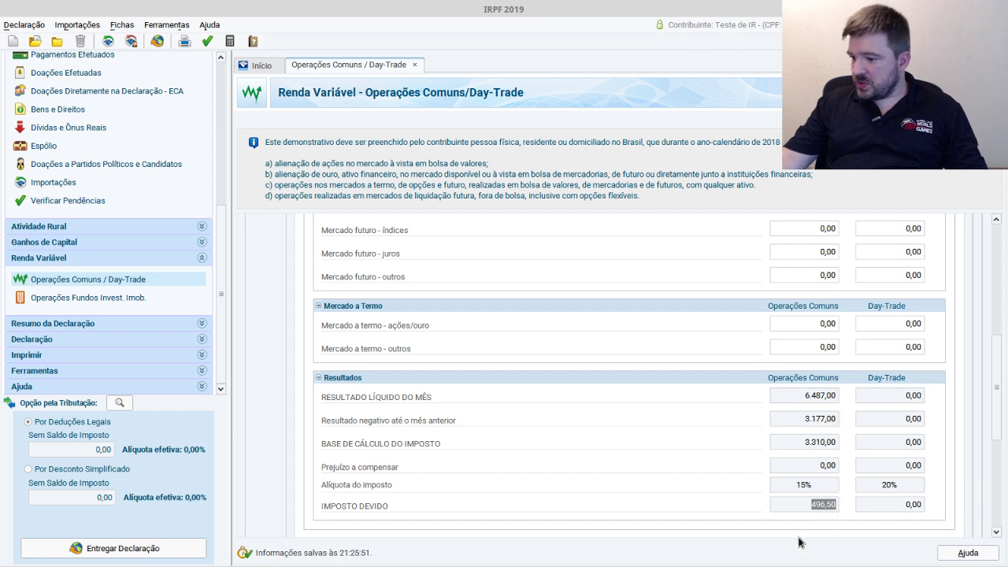
pyautogui.hotkey('alt', 'Tab')
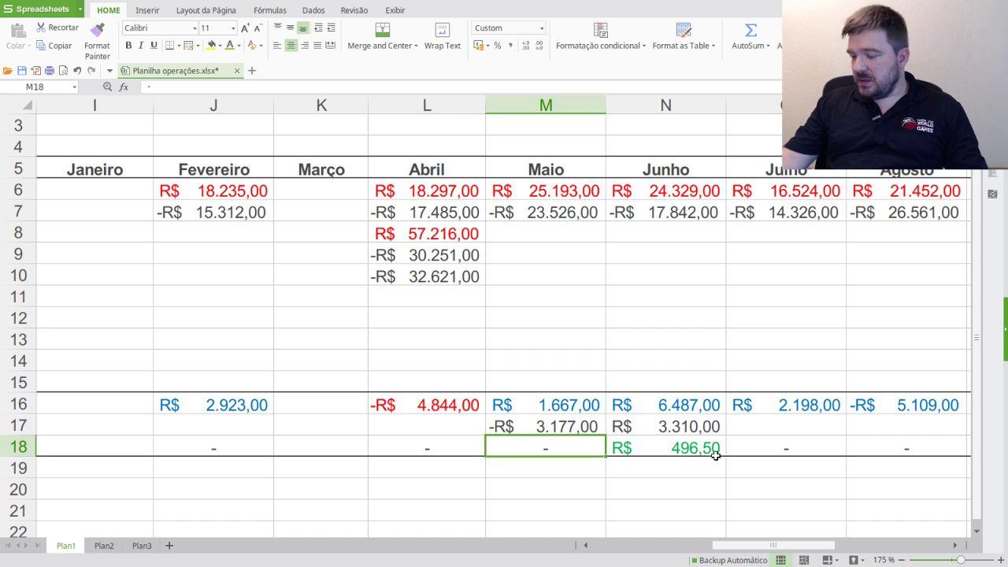
pyautogui.click(666, 425)
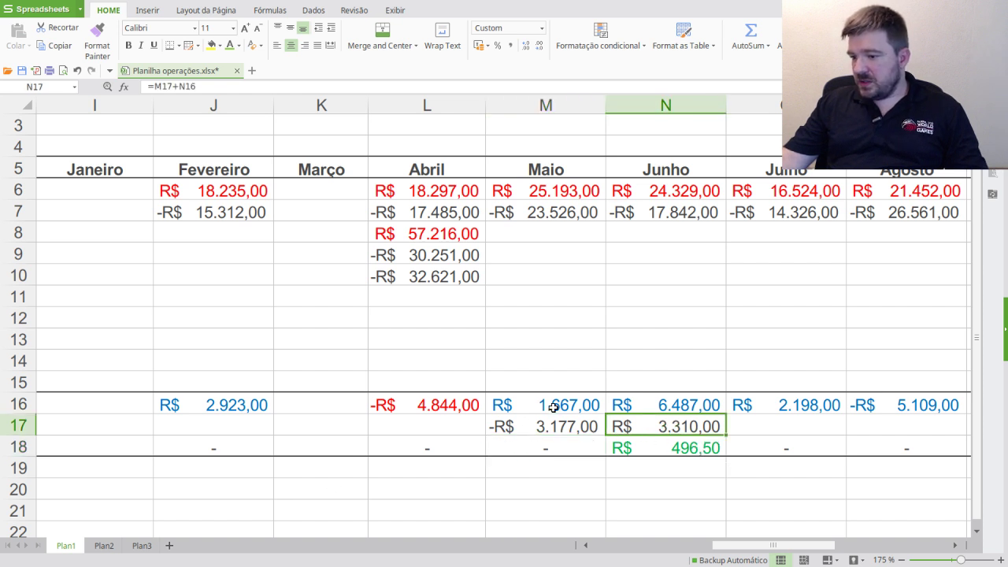
pyautogui.click(706, 448)
pyautogui.hotkey('alt', 'Tab')
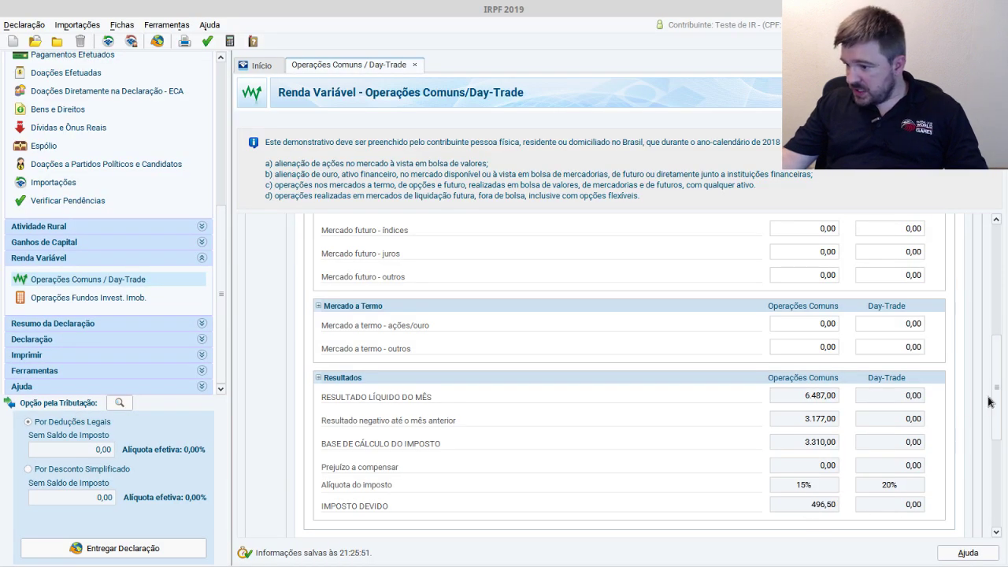
pyautogui.moveTo(993, 399); pyautogui.dragTo(991, 482)
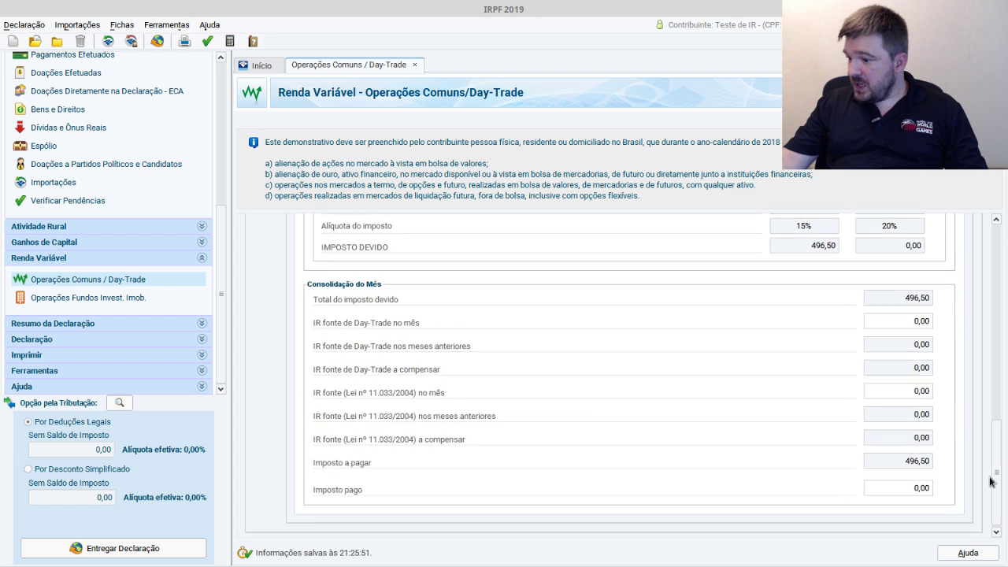
# - Enter and correct June's Imposto pago to 496,50, then bring up the spreadsheet
pyautogui.click(922, 488)
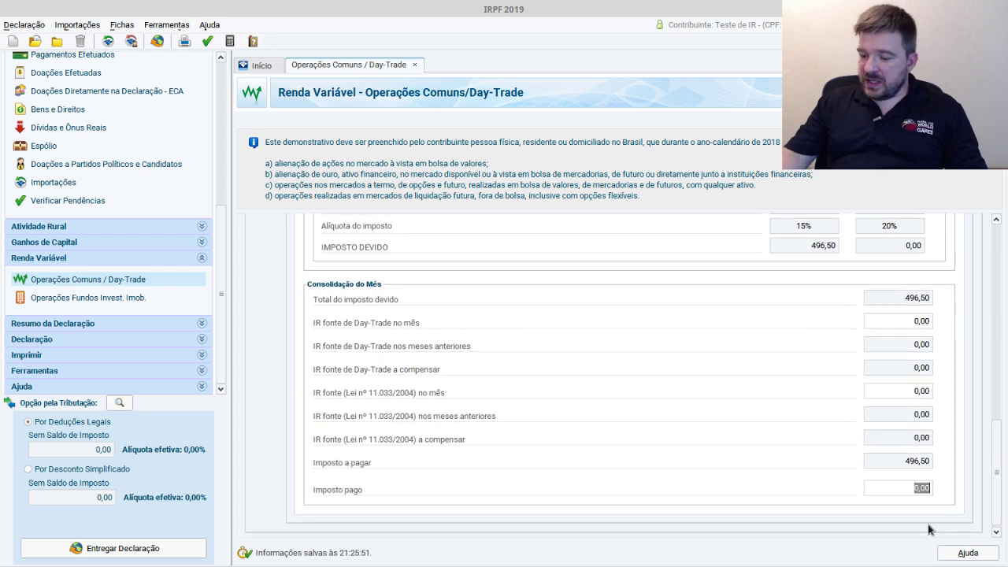
pyautogui.write('469,50')
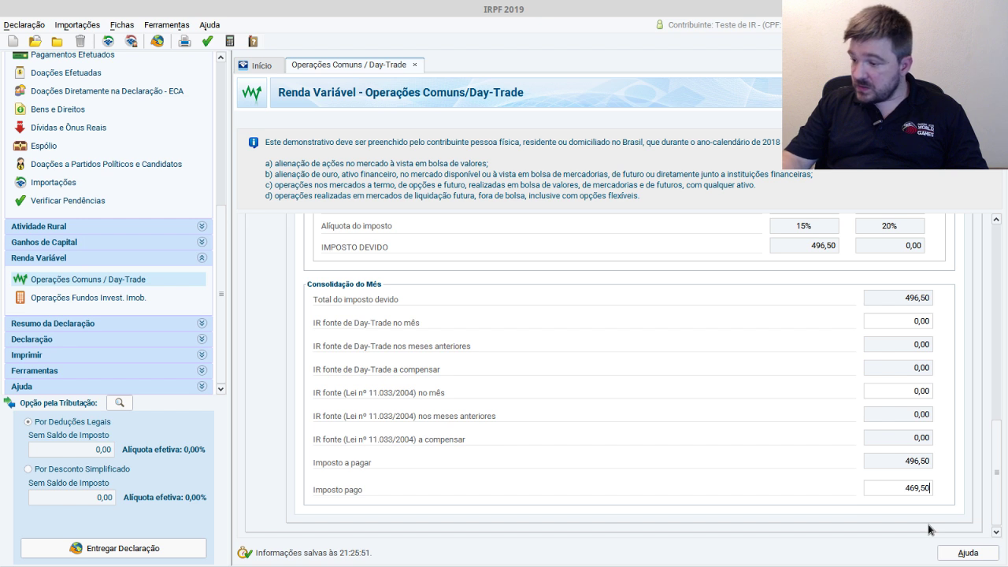
pyautogui.press('Tab')
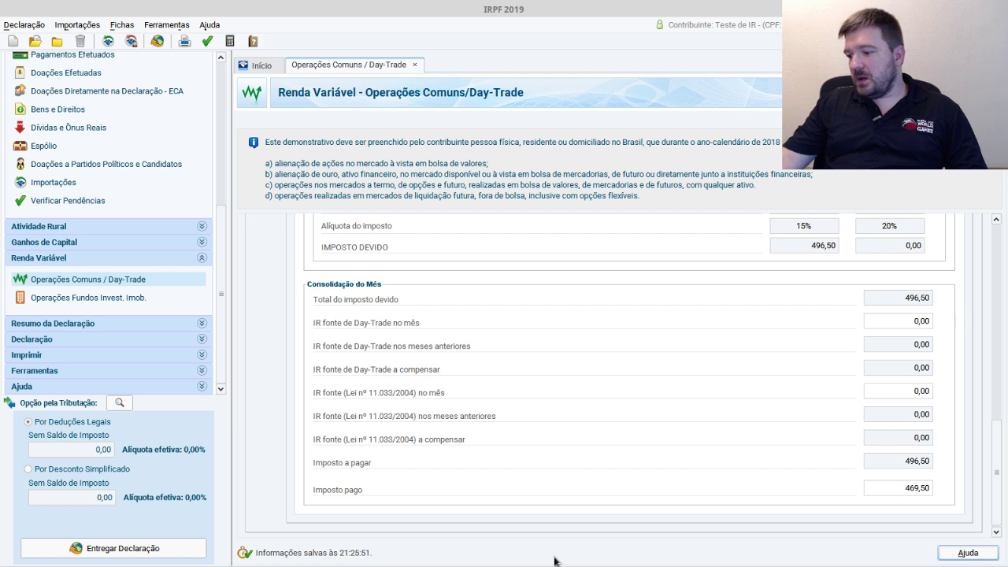
pyautogui.click(913, 491)
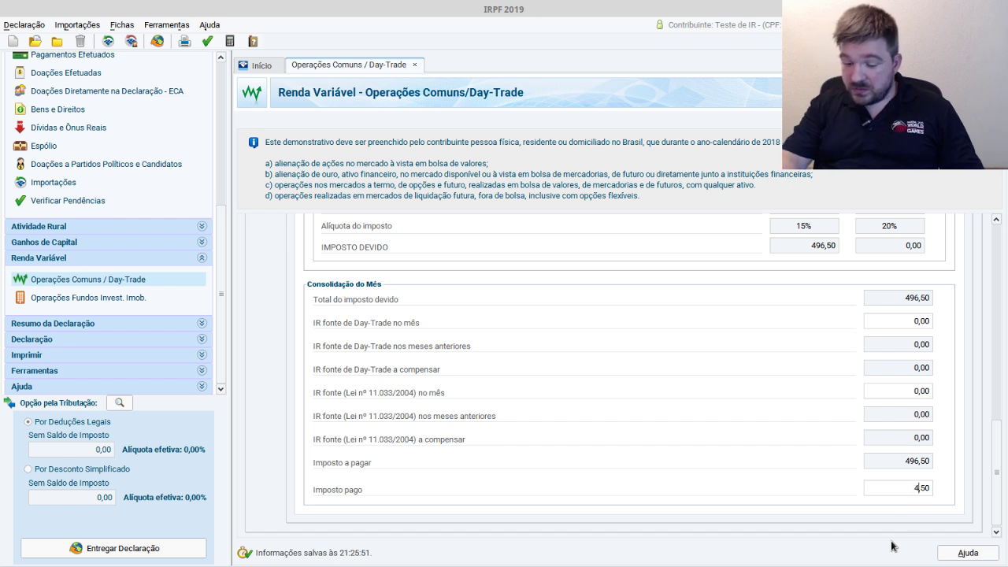
pyautogui.press('Tab')
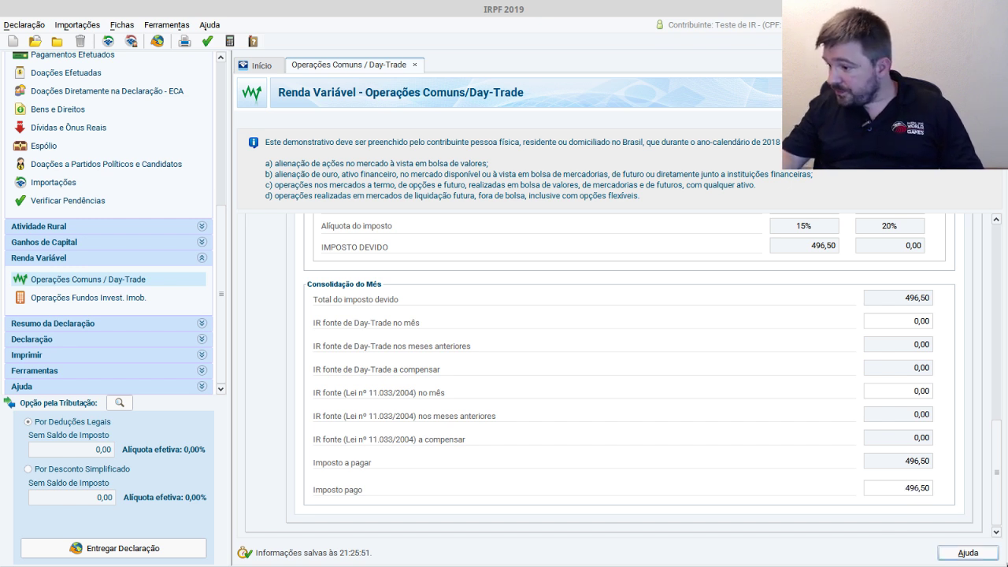
pyautogui.scroll(1, 670, 378)
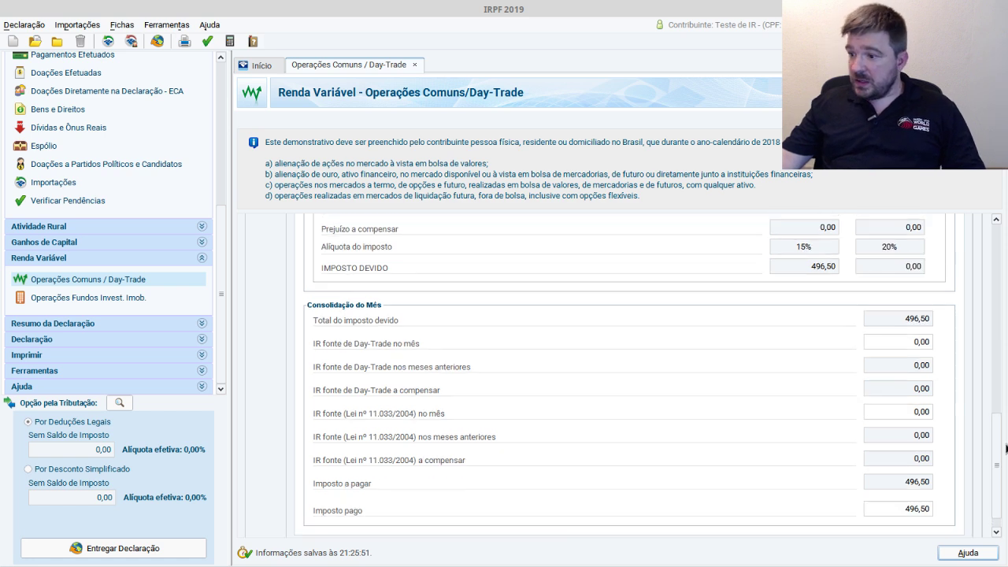
pyautogui.moveTo(999, 451); pyautogui.dragTo(990, 240)
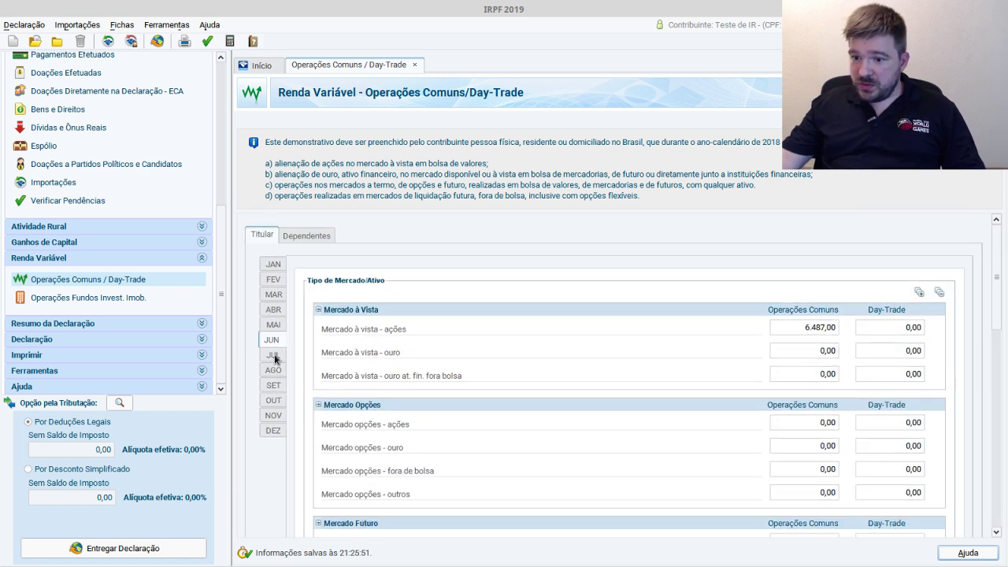
pyautogui.hotkey('alt', 'Tab')
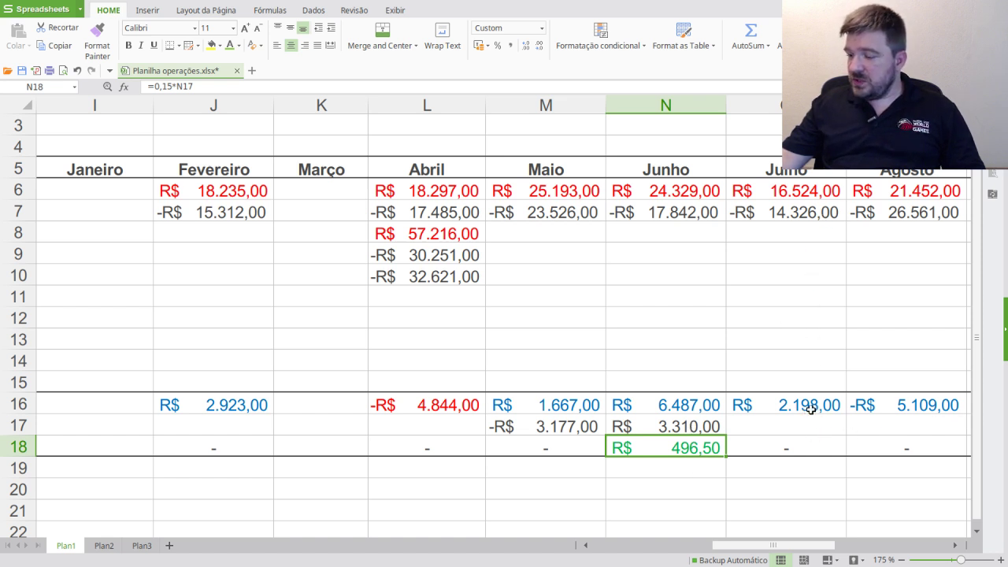
# - Review July's stock sales in cell O6 and tax in cell O18
pyautogui.click(794, 190)
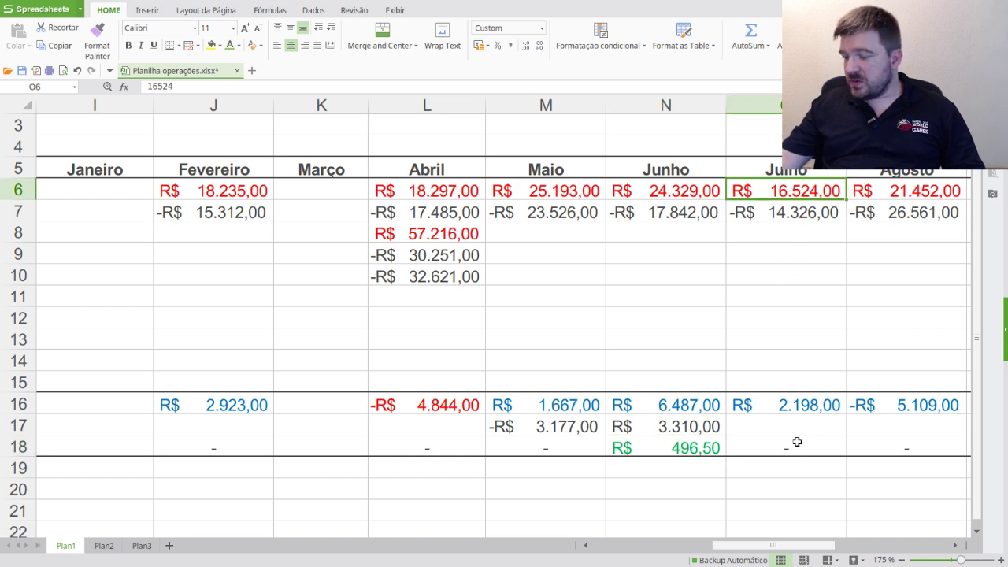
pyautogui.click(797, 441)
pyautogui.moveTo(790, 544)
pyautogui.mouseDown()
pyautogui.moveTo(898, 544)
pyautogui.moveTo(769, 547)
pyautogui.mouseUp()
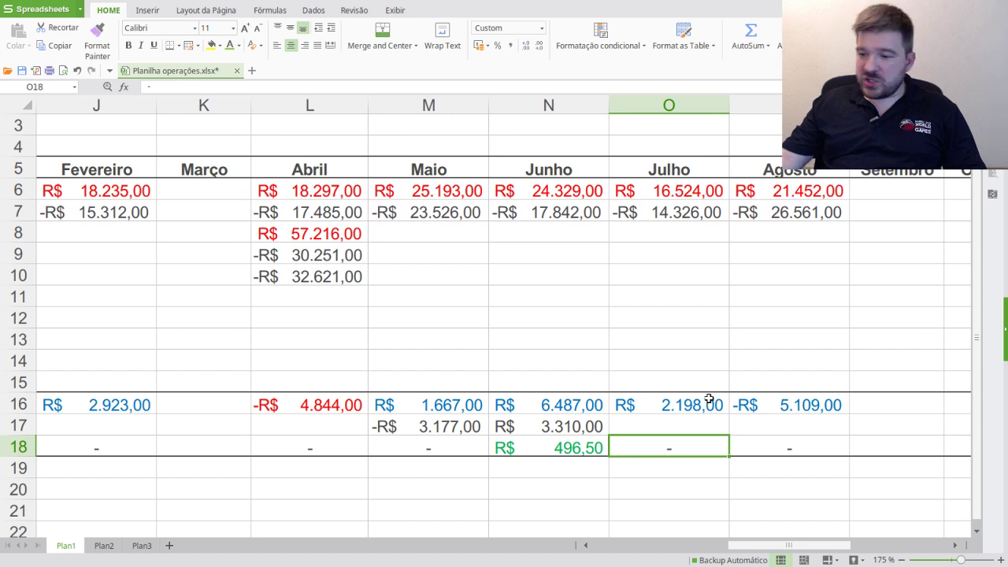
# - Colour August's -R$ 5.109,00 result in P16 red and return to IRPF 2019
pyautogui.click(823, 409)
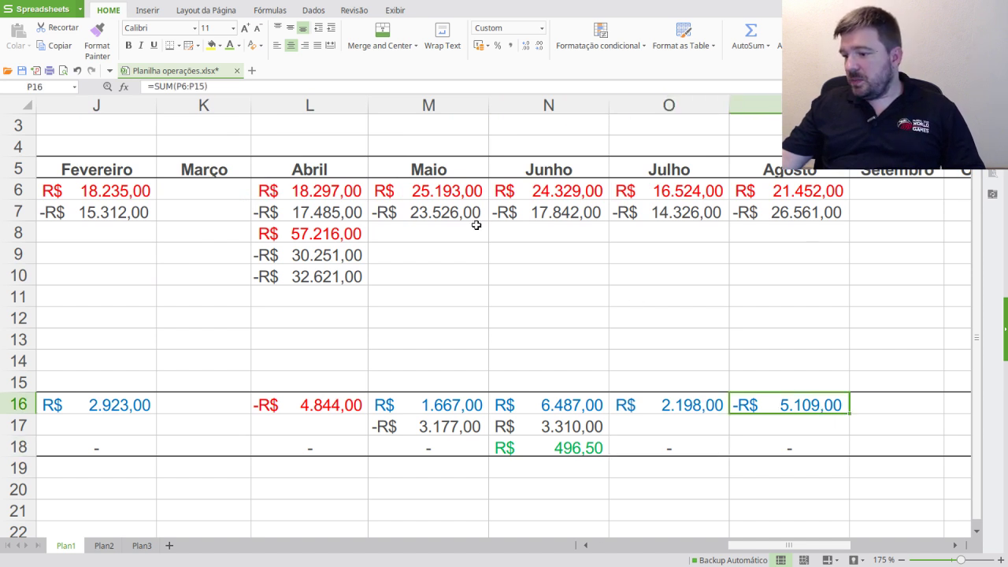
pyautogui.click(239, 45)
pyautogui.click(242, 166)
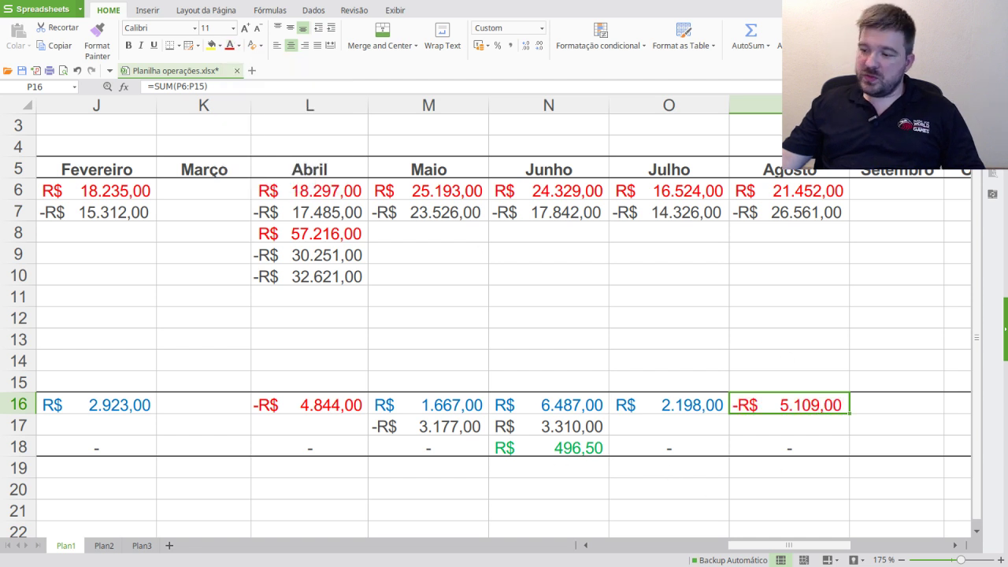
pyautogui.hotkey('alt', 'Tab')
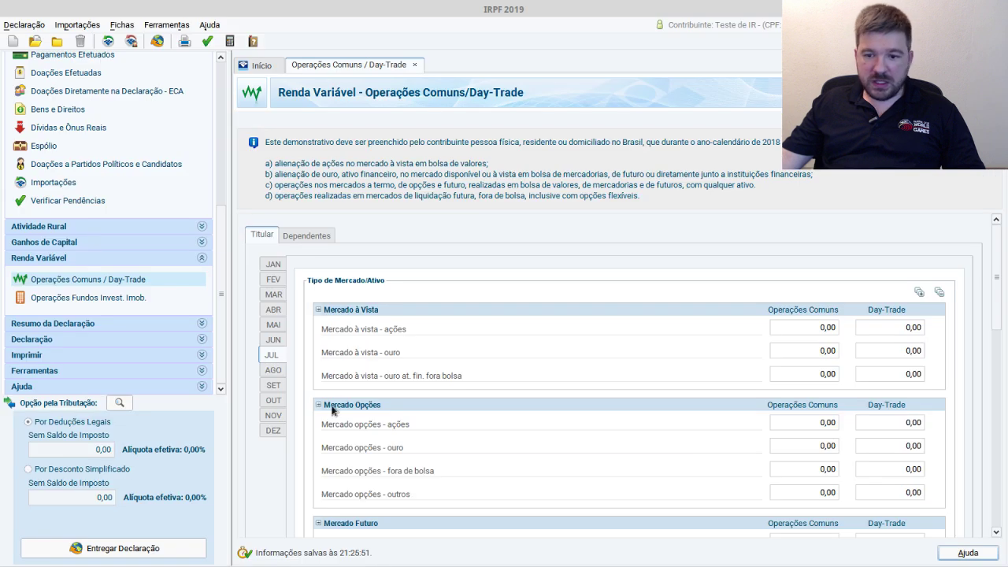
# - Enter -5.109,00 as August's Mercado à vista - ações loss and return to the spreadsheet
pyautogui.click(275, 370)
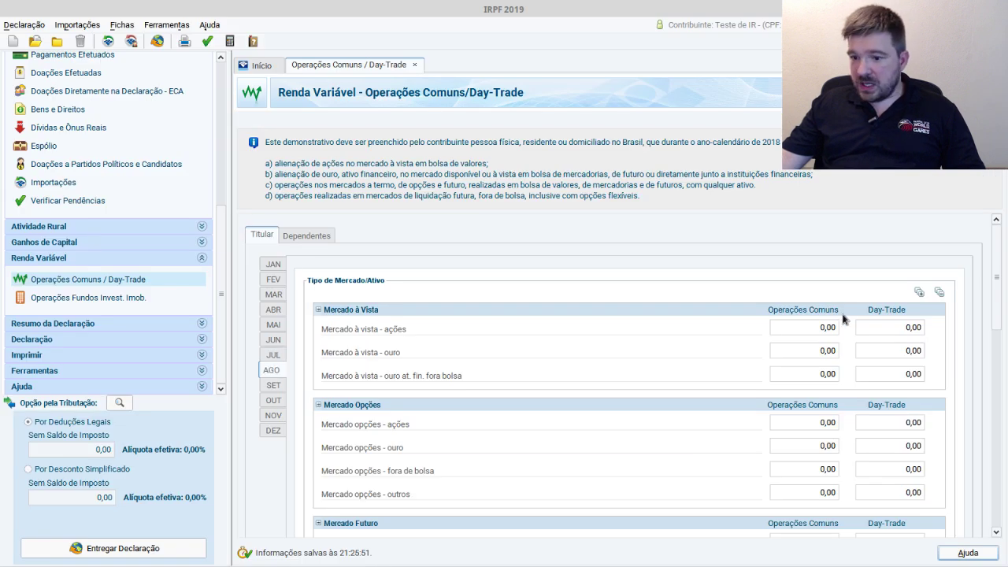
pyautogui.click(830, 329)
pyautogui.write('-5109')
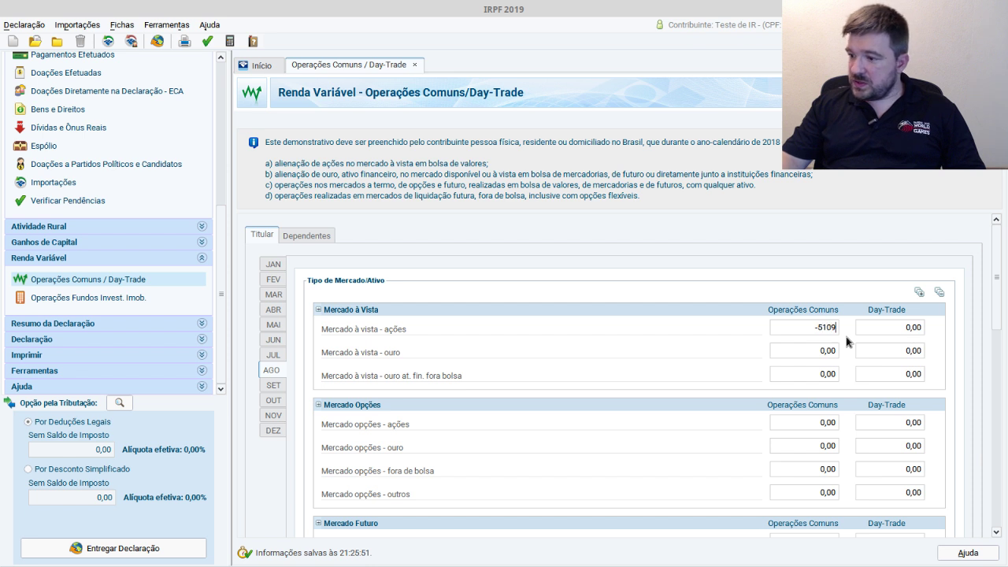
pyautogui.press('Tab')
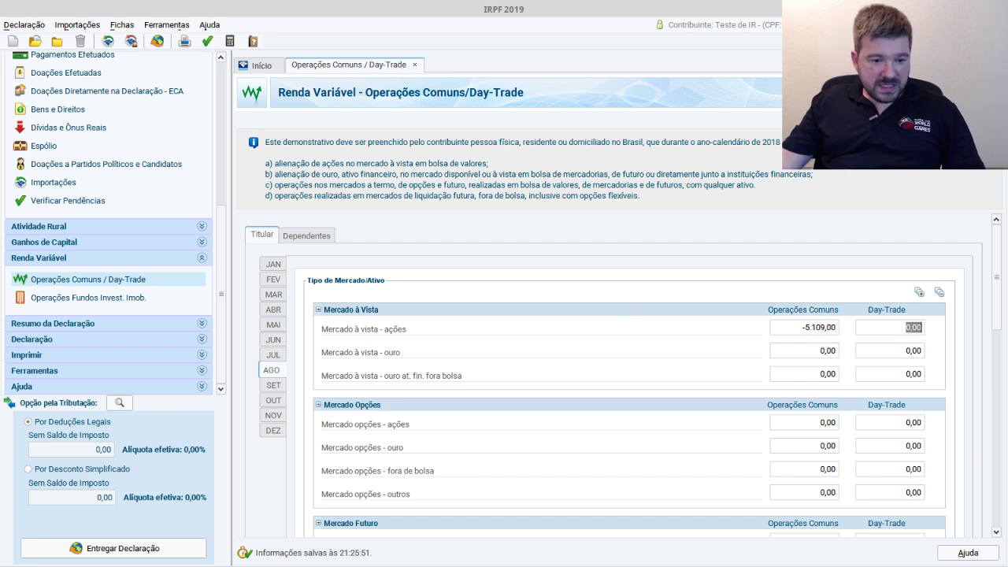
pyautogui.moveTo(995, 298); pyautogui.dragTo(1002, 529)
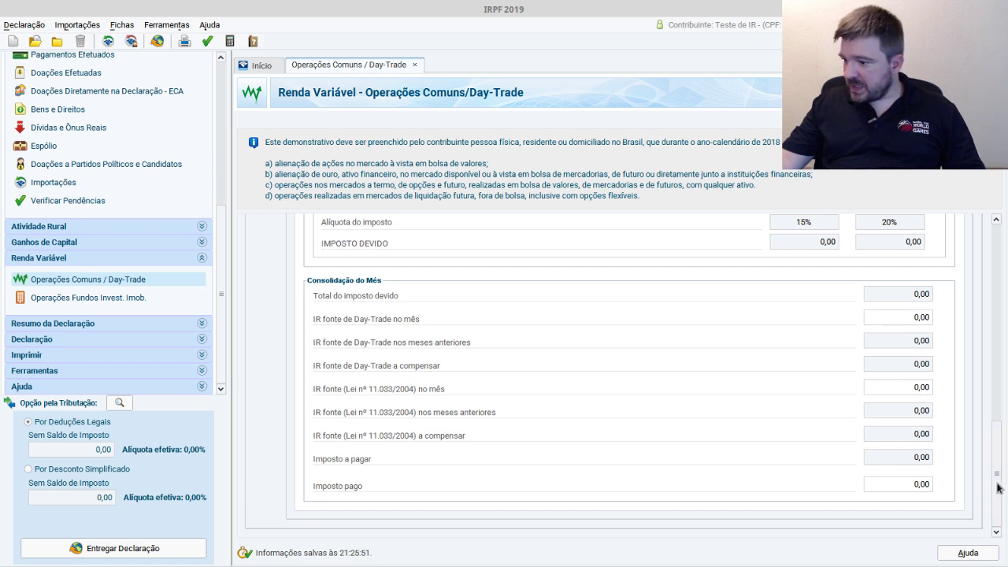
pyautogui.moveTo(998, 488); pyautogui.dragTo(998, 258)
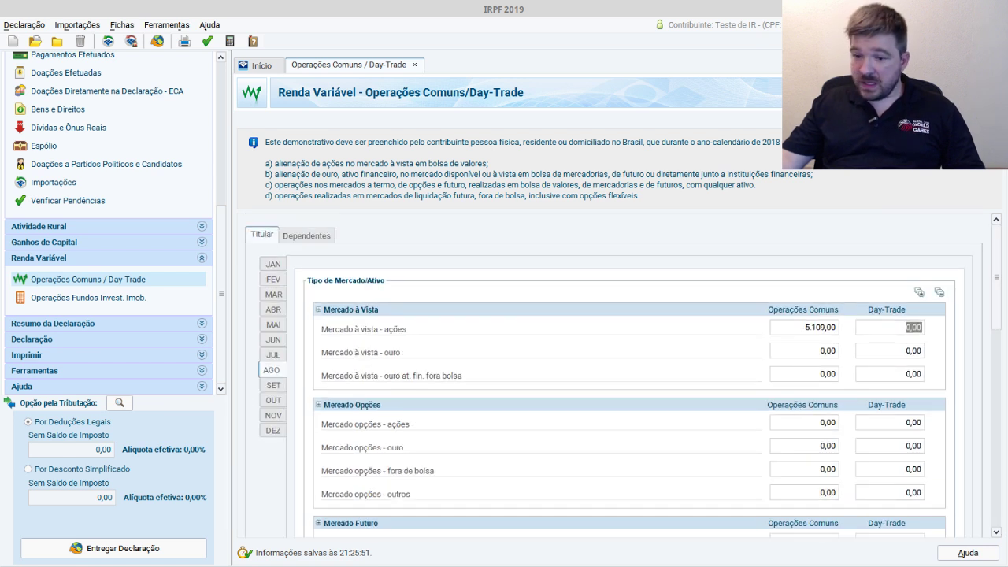
pyautogui.hotkey('alt', 'Tab')
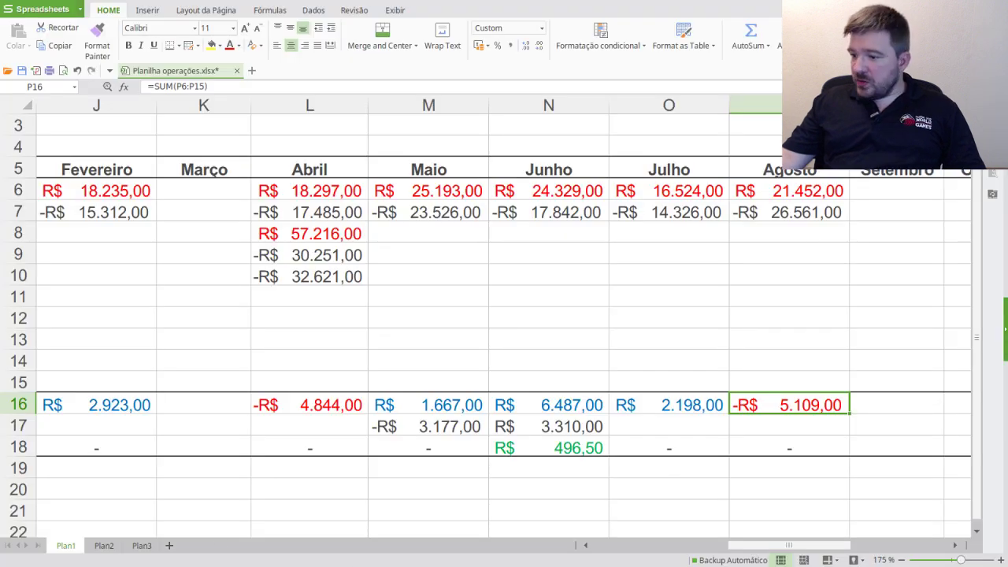
# - Enter =W7+W12 in W18 to total February's and July's exempt profits
pyautogui.moveTo(832, 544); pyautogui.dragTo(795, 516)
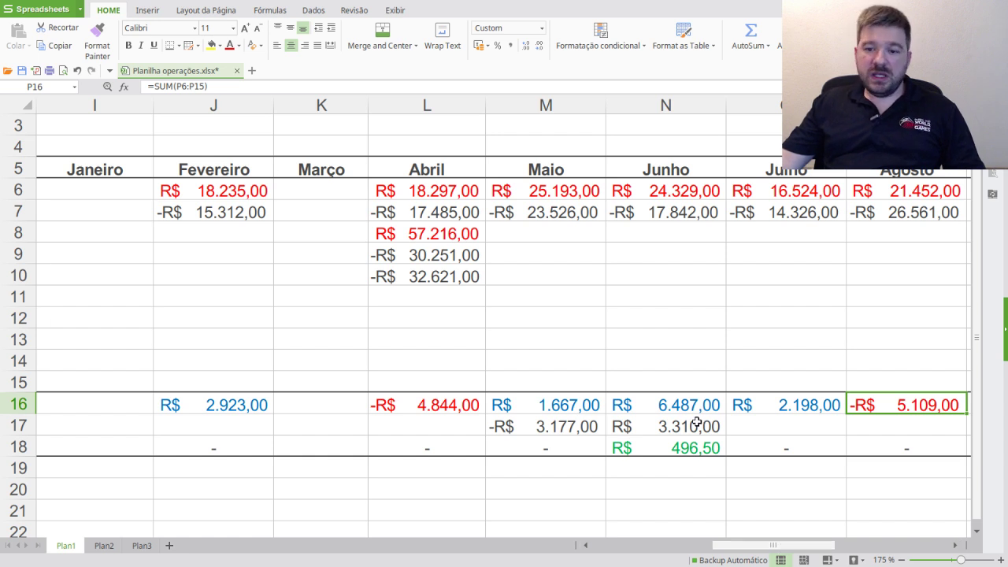
pyautogui.moveTo(784, 545); pyautogui.dragTo(884, 546)
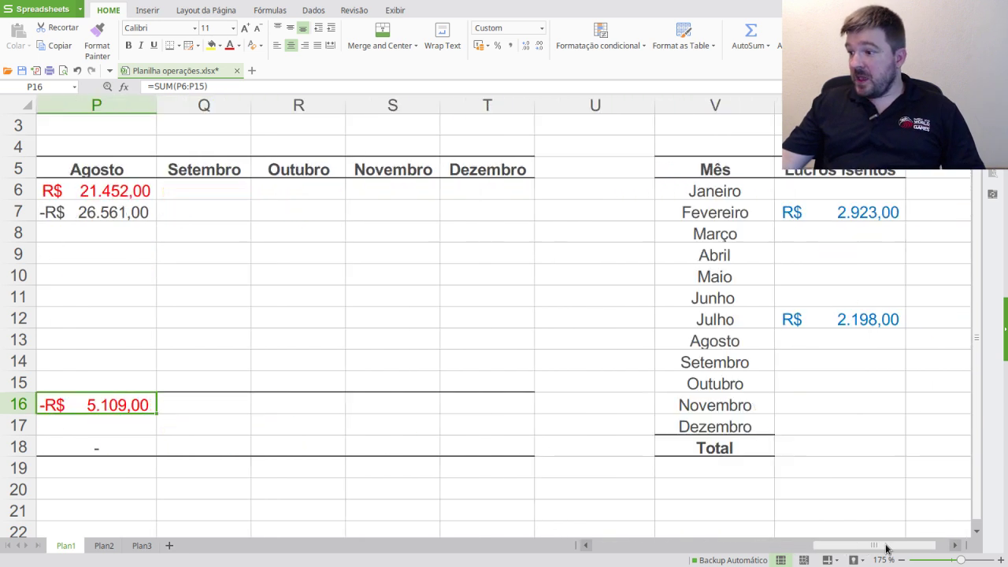
pyautogui.click(845, 450)
pyautogui.write('=')
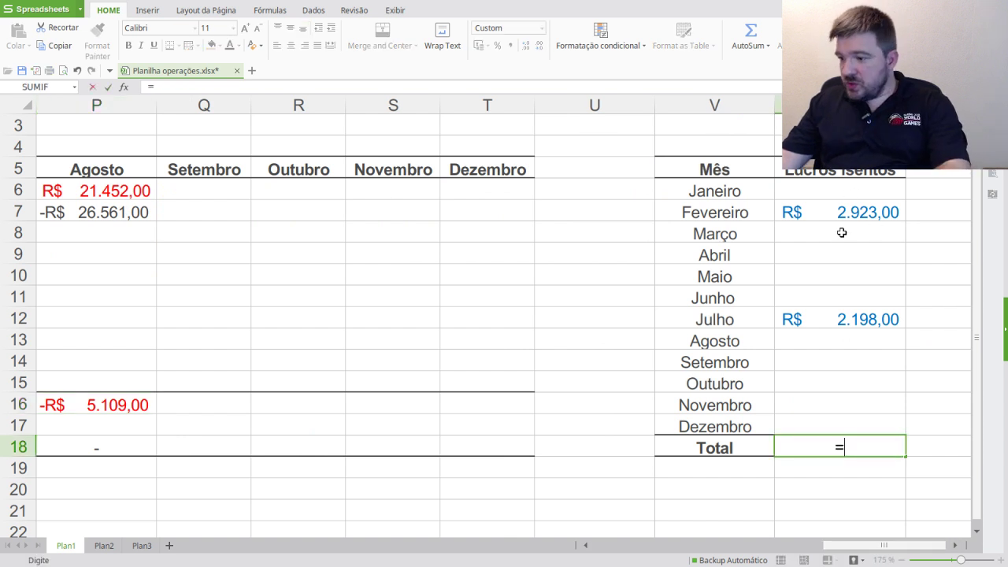
pyautogui.click(839, 212)
pyautogui.write('+')
pyautogui.click(833, 319)
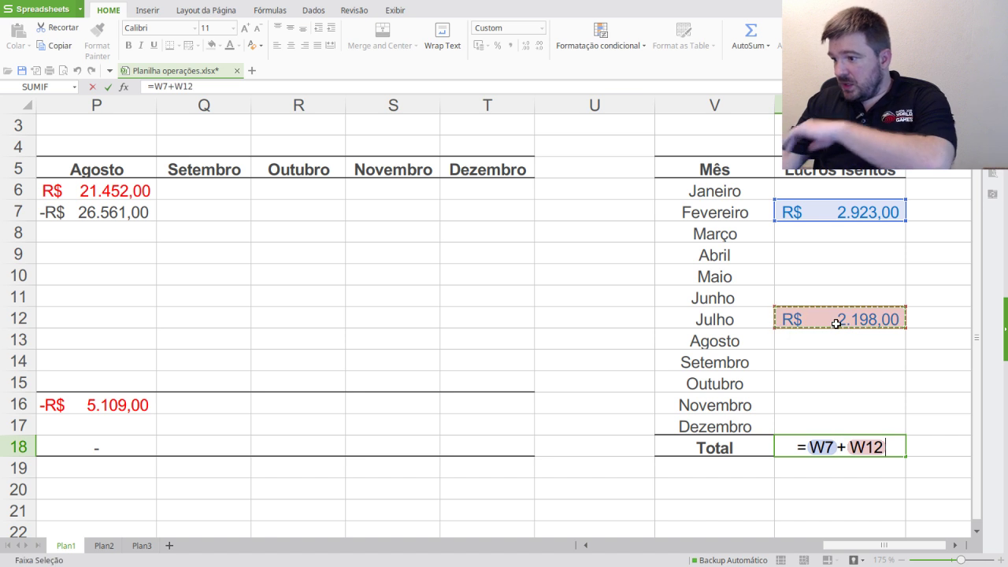
pyautogui.press('Return')
# - Make the R$ 5.121,00 total in W18 blue and return to IRPF 2019
pyautogui.click(862, 450)
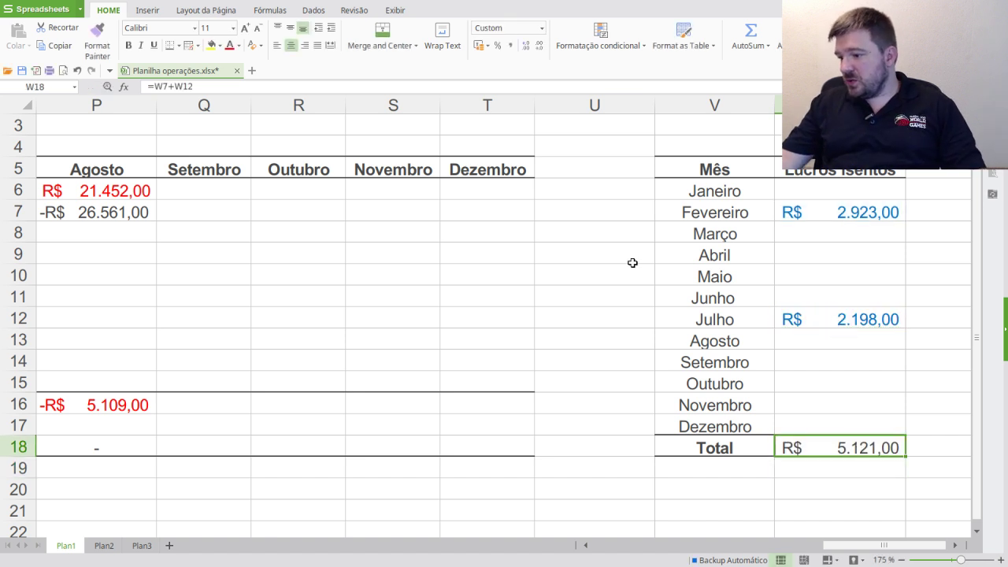
pyautogui.click(239, 45)
pyautogui.click(313, 165)
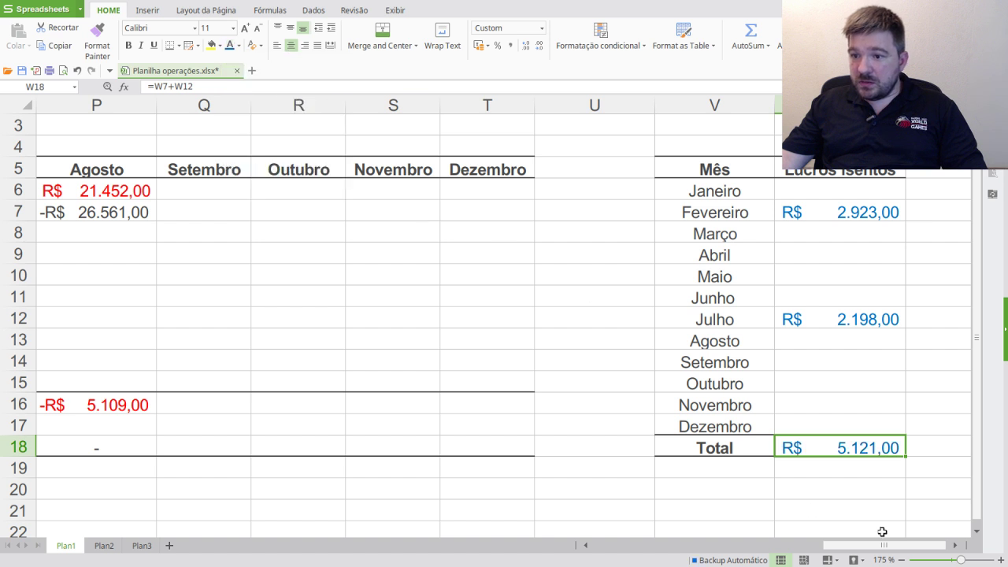
pyautogui.click(869, 461)
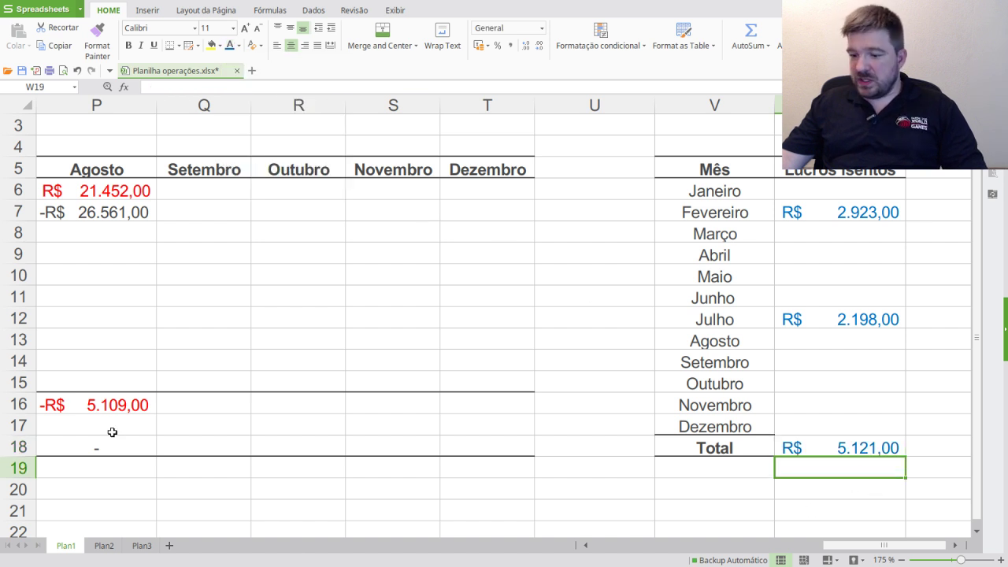
pyautogui.hotkey('alt', 'Tab')
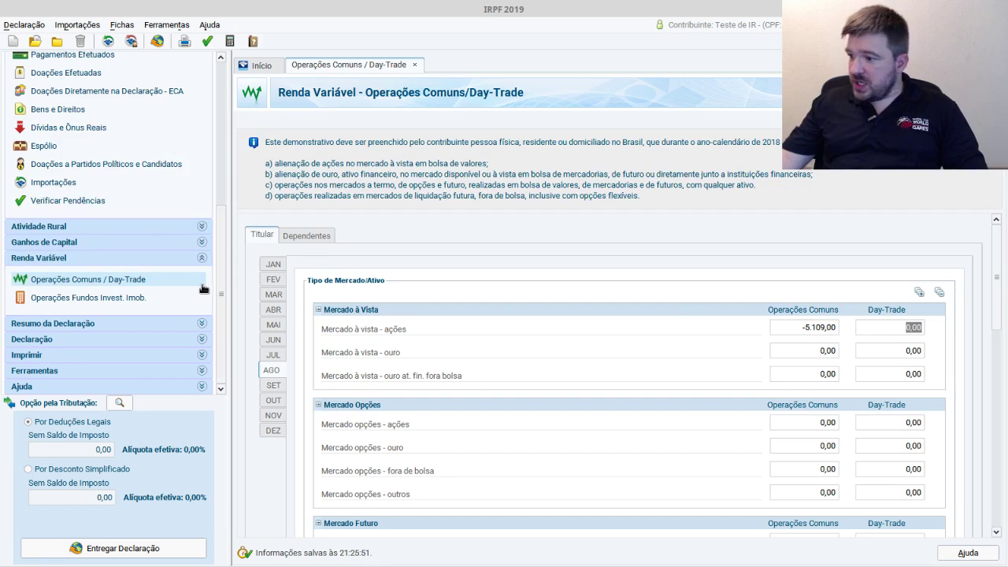
# - Start a new Rendimentos Isentos e Não Tributáveis entry of type 20
pyautogui.scroll(5, 180, 175)
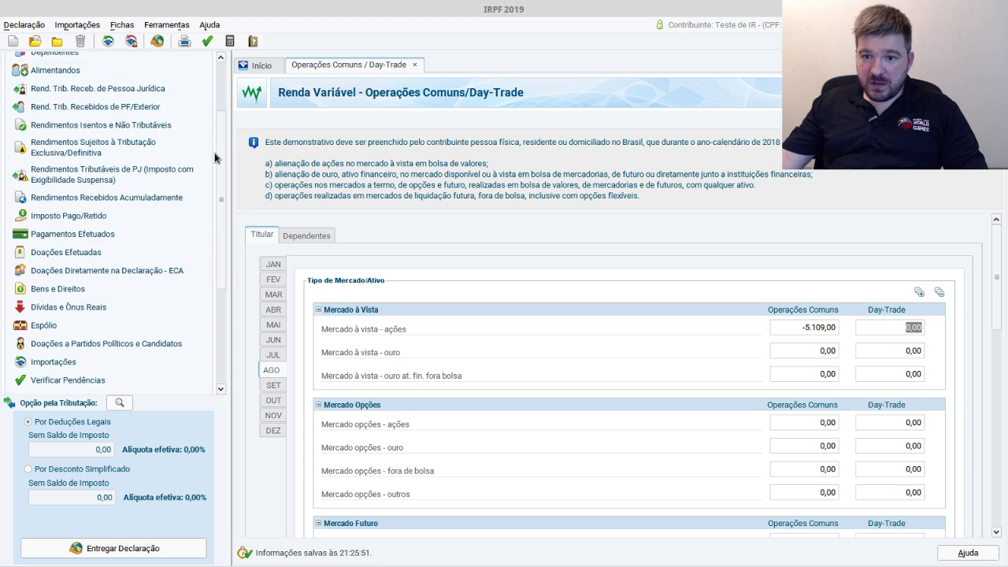
pyautogui.click(122, 125)
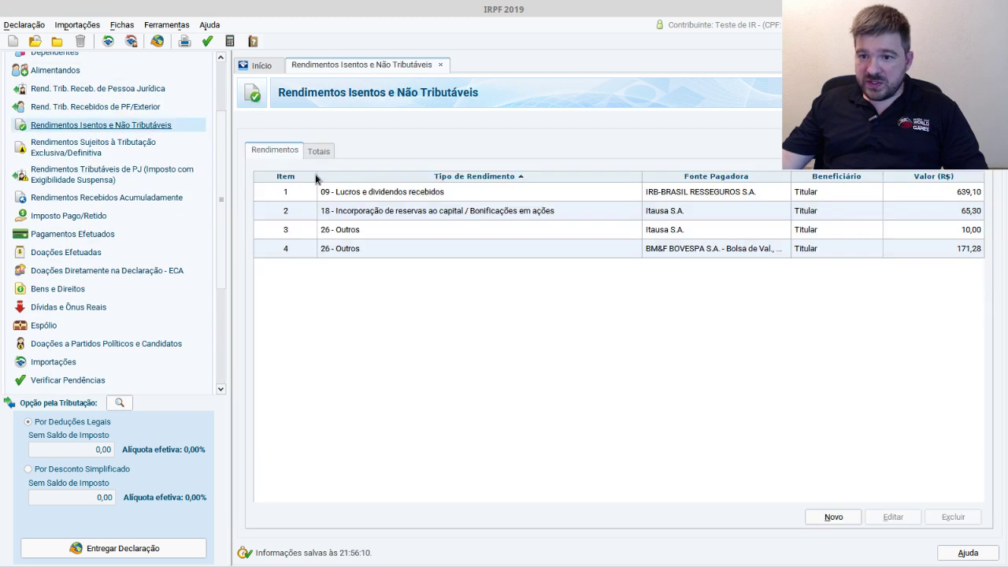
pyautogui.click(832, 517)
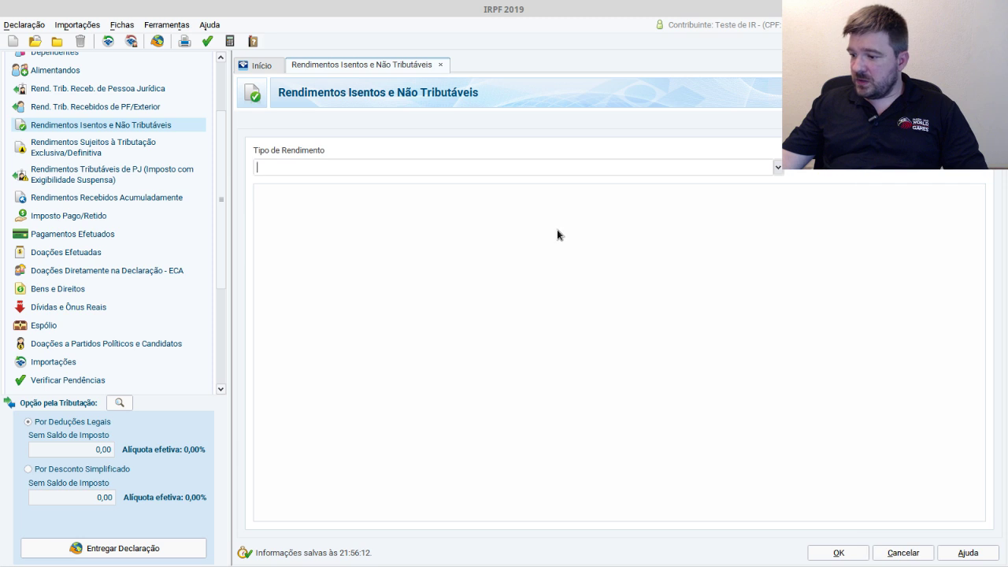
pyautogui.click(776, 168)
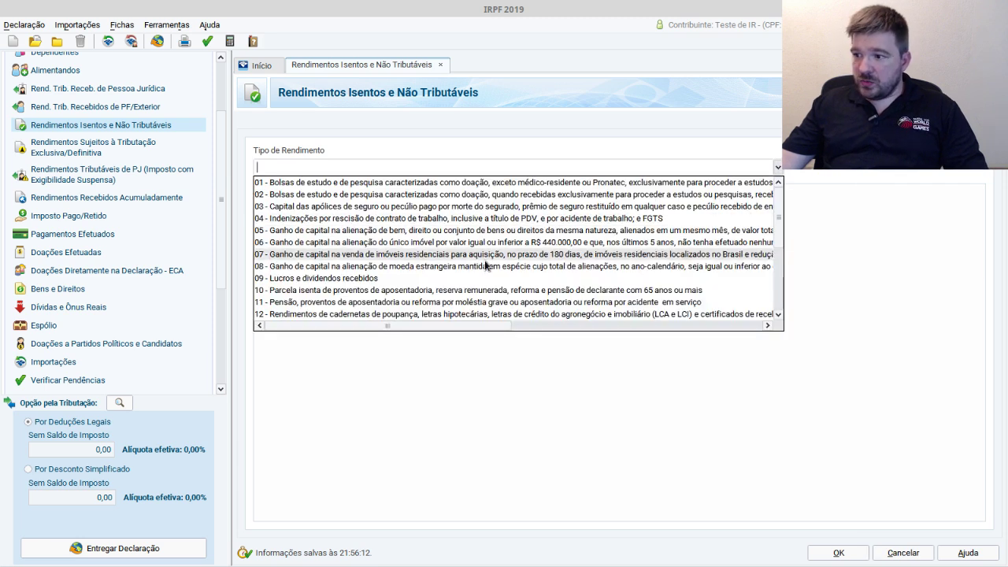
pyautogui.scroll(-4, 473, 260)
pyautogui.click(392, 256)
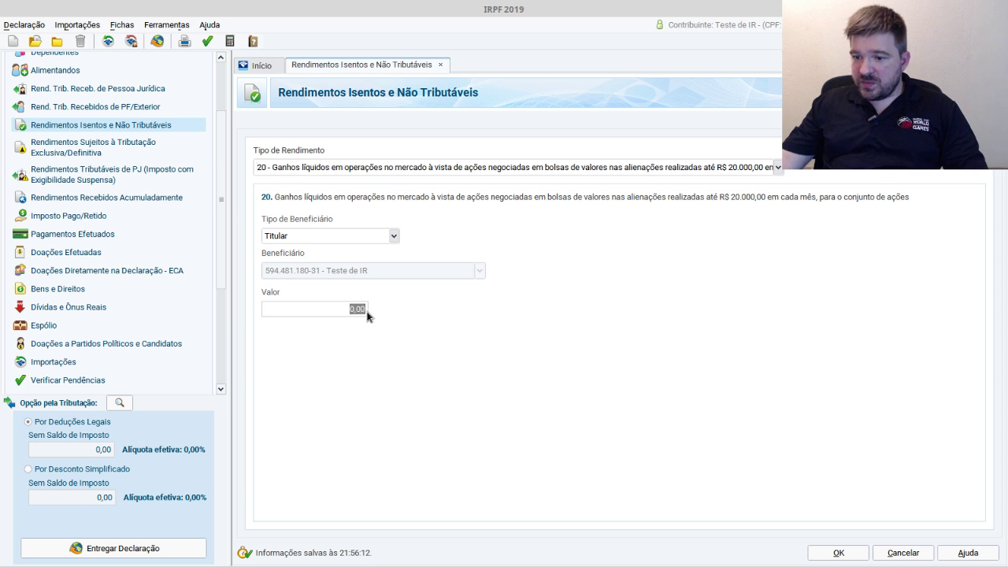
# - Save the type 20 entry with value 5.121,00, then reopen Operações Comuns/Day-Trade and the spreadsheet
pyautogui.write('5121,00')
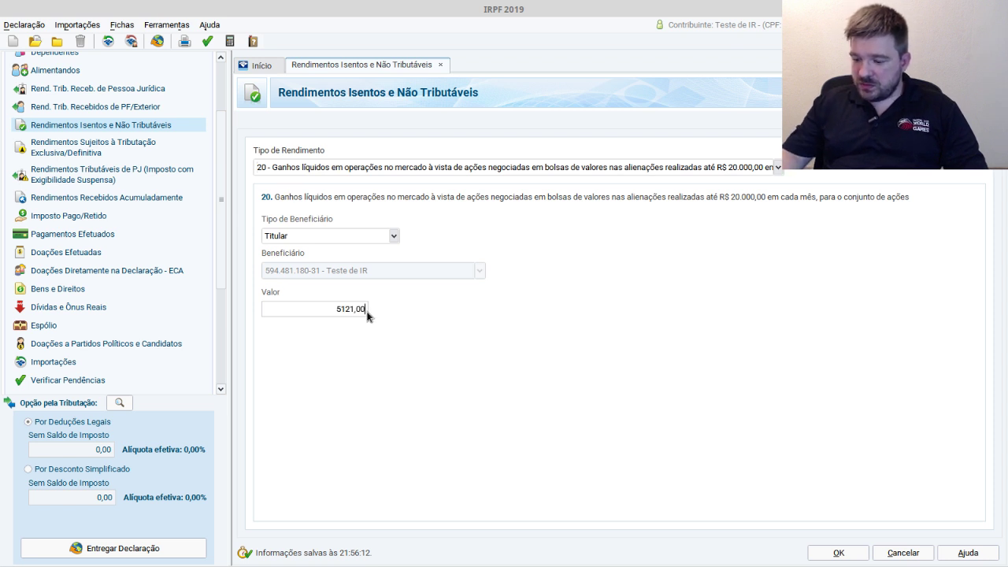
pyautogui.hotkey('alt', 'Tab')
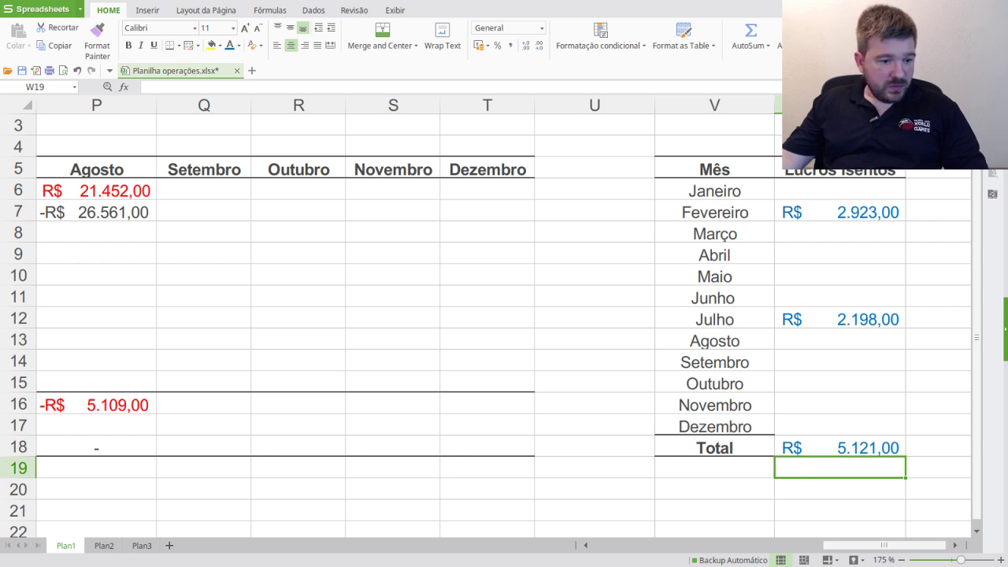
pyautogui.hotkey('alt', 'Tab')
pyautogui.click(839, 551)
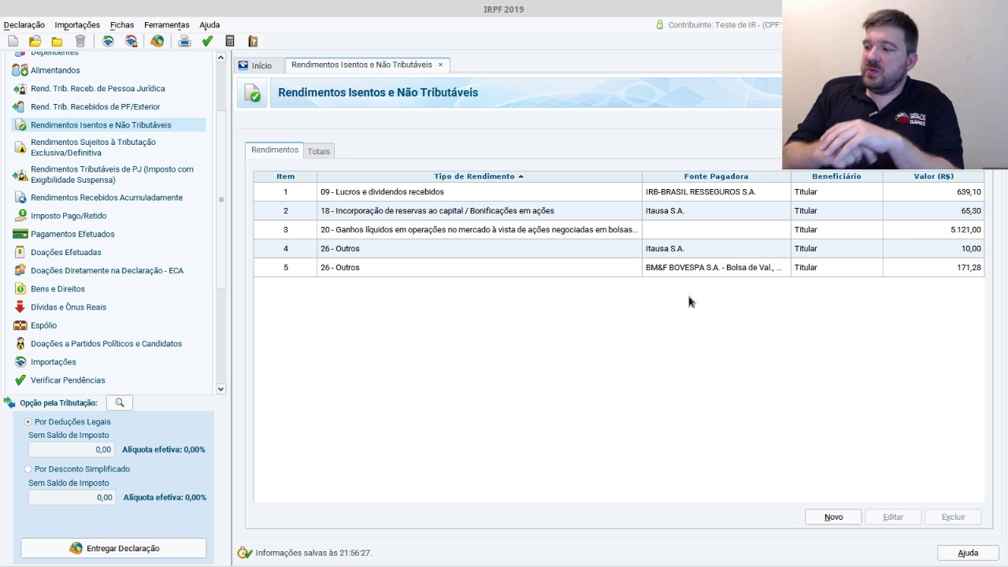
pyautogui.click(825, 232)
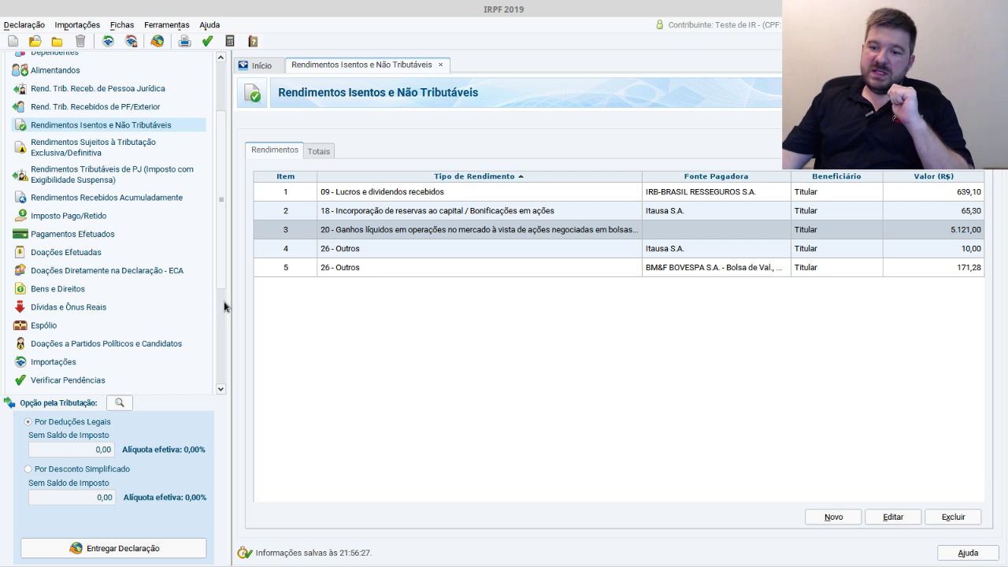
pyautogui.moveTo(224, 275); pyautogui.dragTo(201, 429)
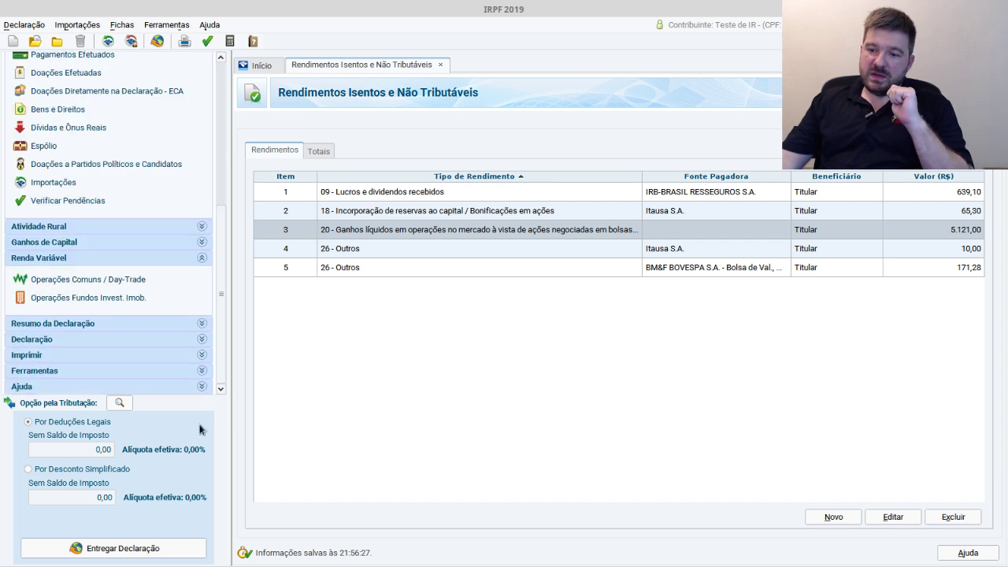
pyautogui.click(104, 280)
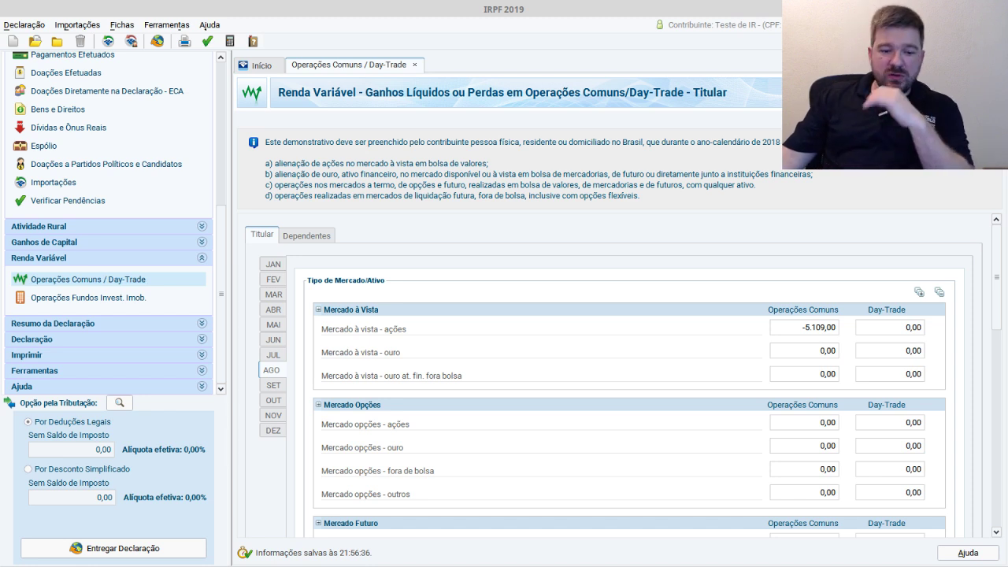
pyautogui.hotkey('alt', 'Tab')
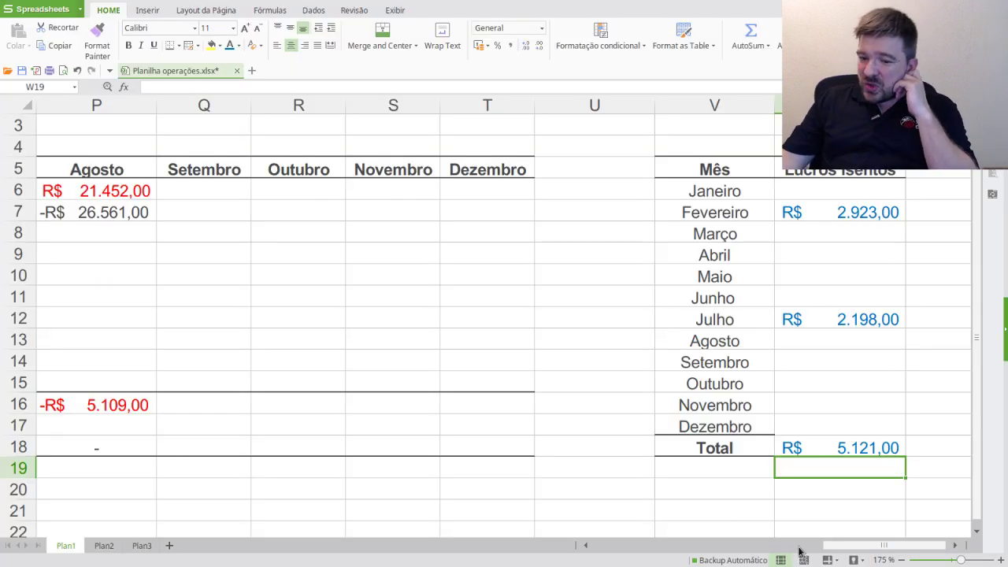
# - Scroll across the stock spreadsheet, then return to IRPF 2019's August Operações Comuns/Day-Trade page
pyautogui.moveTo(839, 549); pyautogui.dragTo(575, 524)
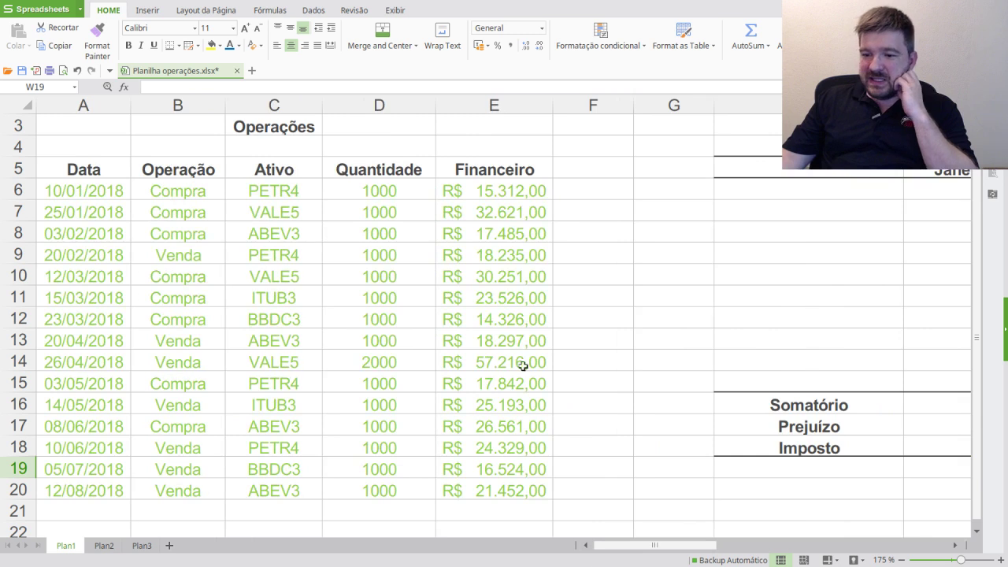
pyautogui.moveTo(685, 548); pyautogui.dragTo(429, 501)
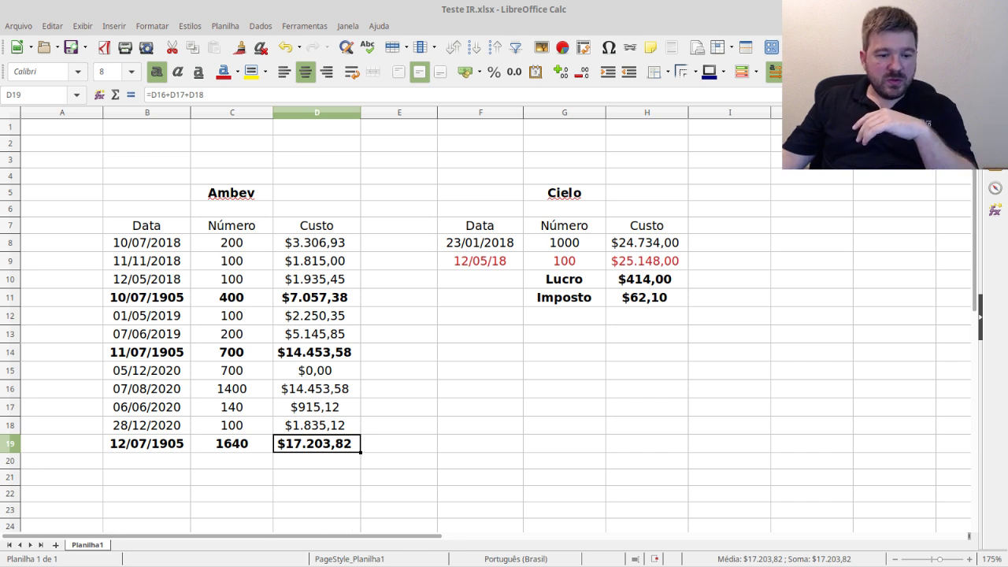
pyautogui.hotkey('alt', 'Tab')
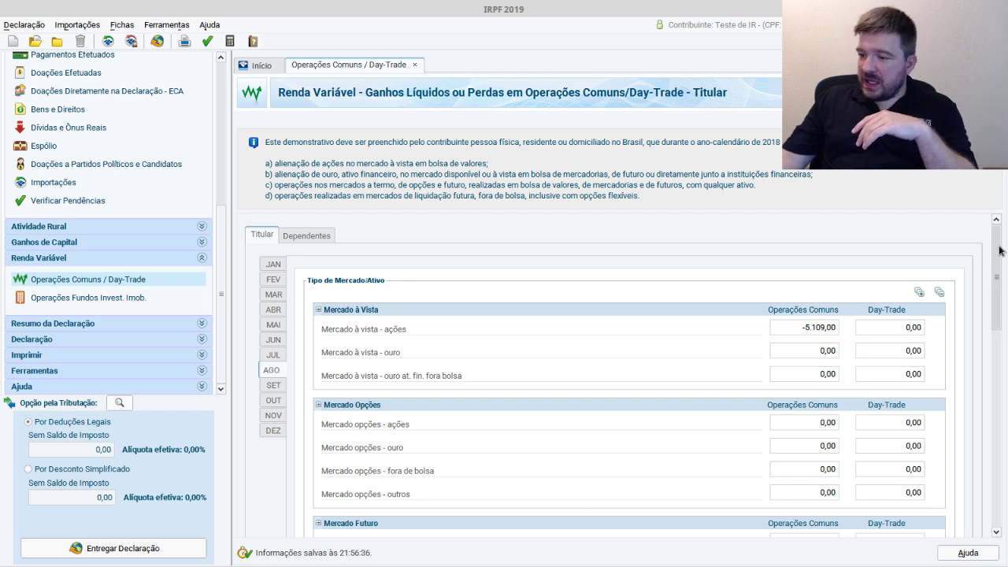
# - Review August's results and December's carry-over of the 5.109,00 loss to compensate
pyautogui.moveTo(998, 249); pyautogui.dragTo(969, 490)
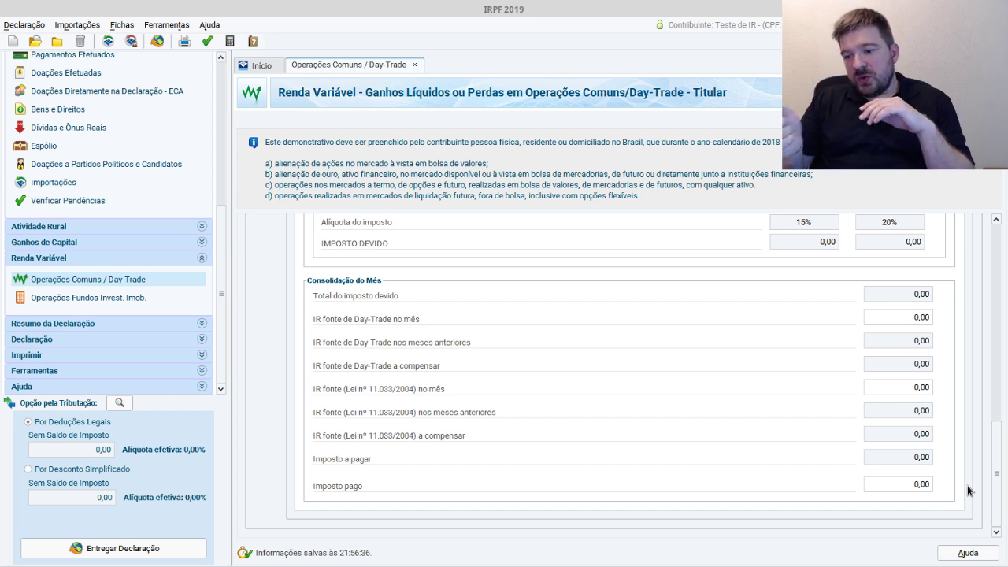
pyautogui.moveTo(1000, 480); pyautogui.dragTo(1002, 436)
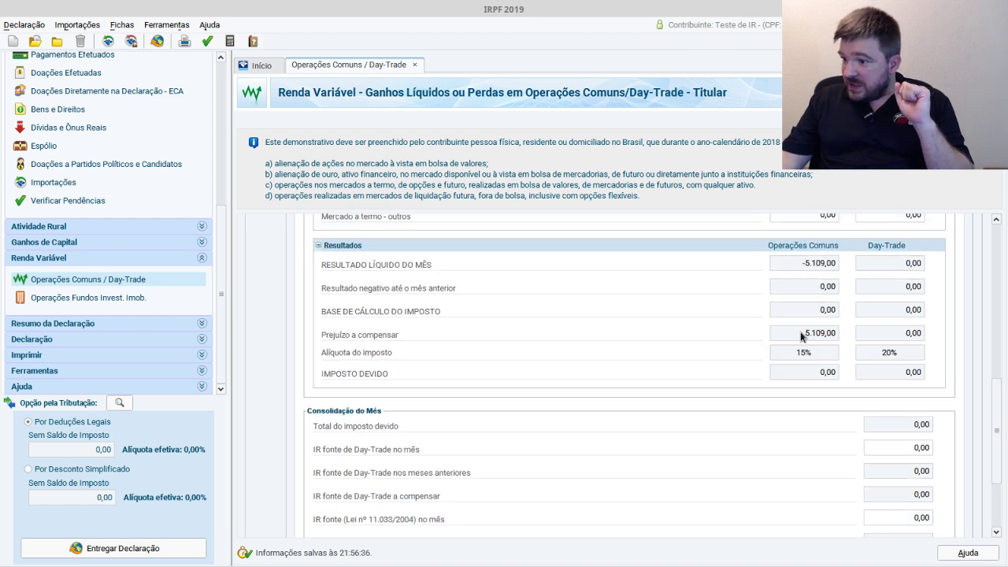
pyautogui.moveTo(804, 334); pyautogui.dragTo(828, 339)
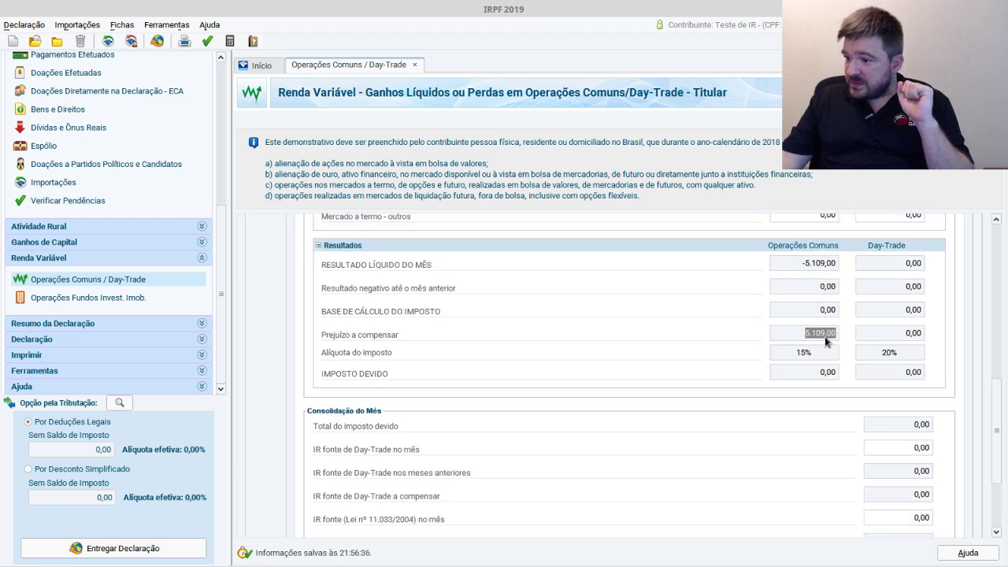
pyautogui.moveTo(997, 439); pyautogui.dragTo(948, 330)
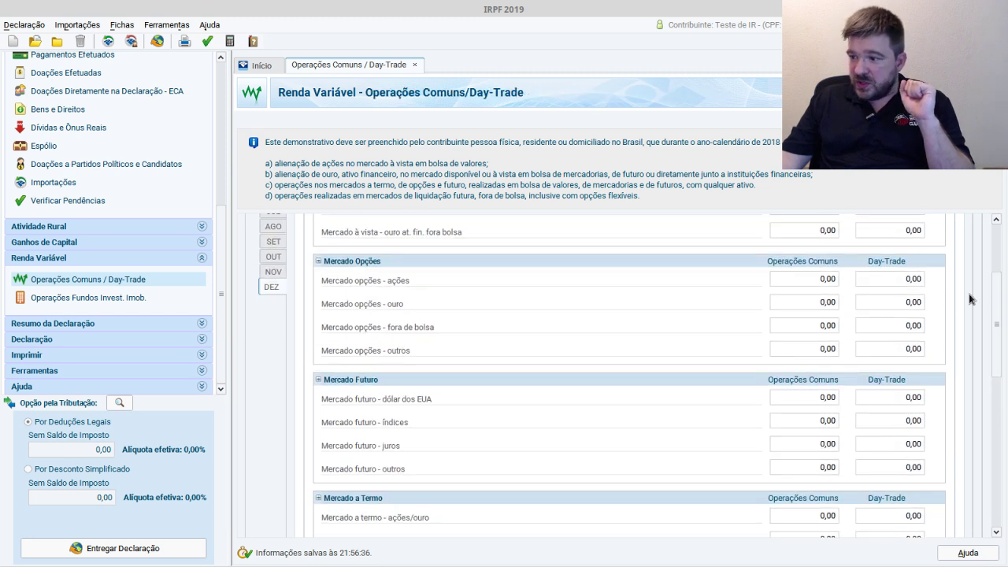
pyautogui.moveTo(996, 286); pyautogui.dragTo(992, 415)
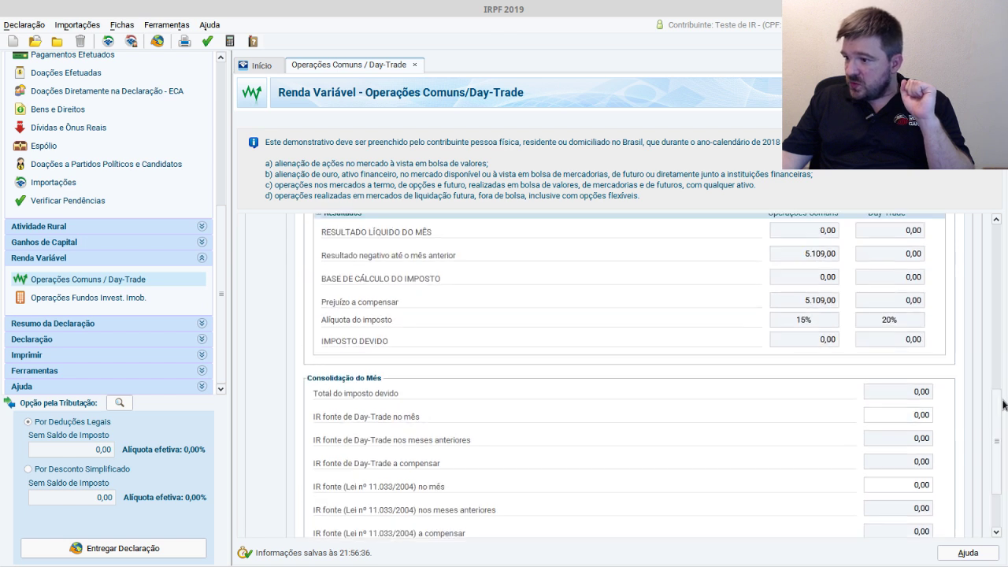
pyautogui.doubleClick(838, 303)
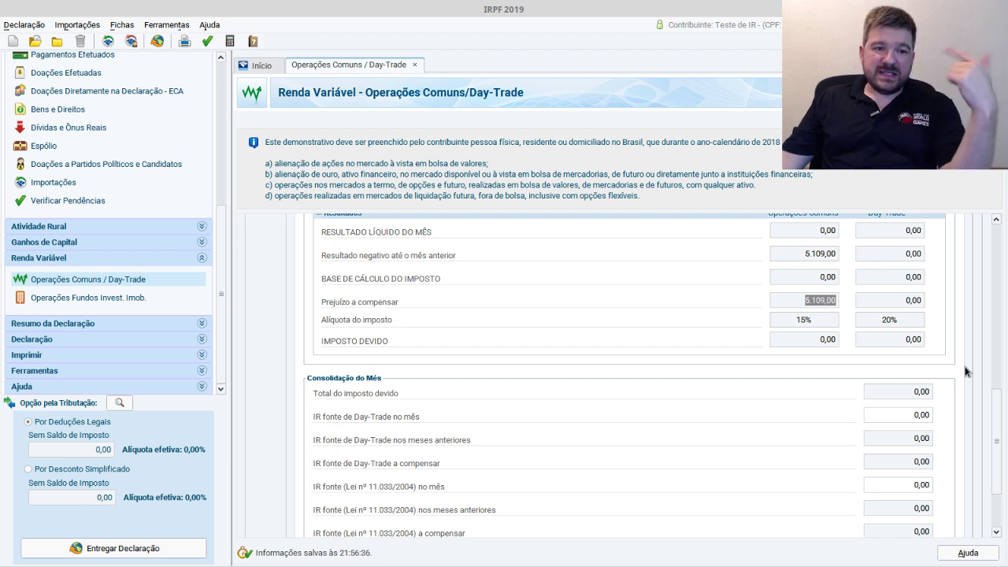
# - Switch the statement to January and scroll to its Resultados, still all zeros
pyautogui.moveTo(998, 437); pyautogui.dragTo(1004, 276)
pyautogui.scroll(3, 446, 294)
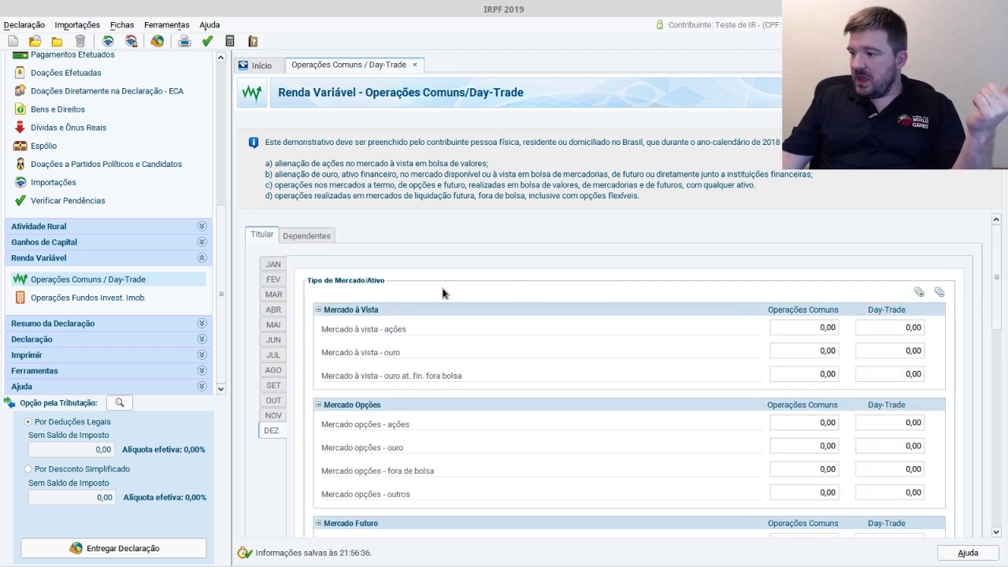
pyautogui.click(275, 266)
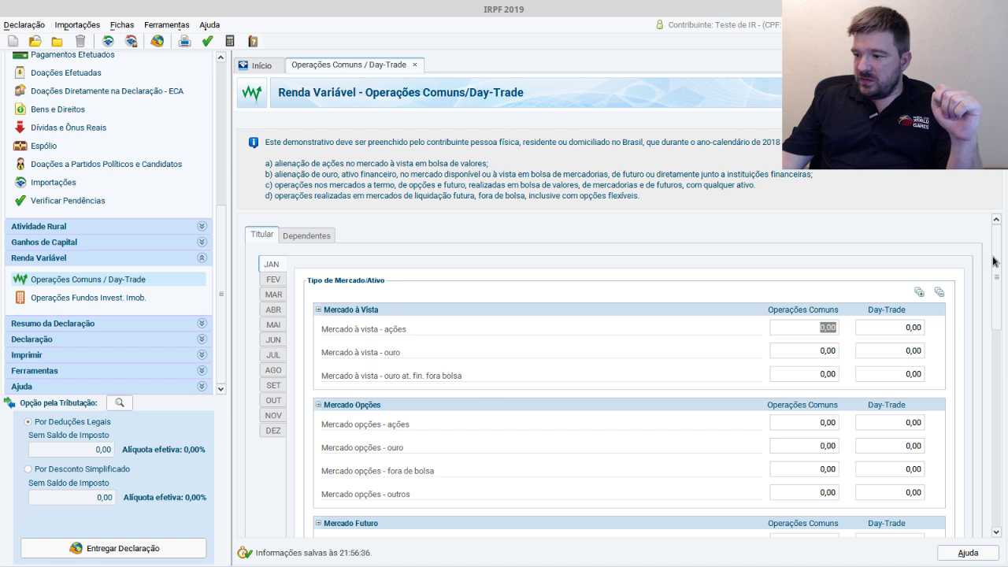
pyautogui.moveTo(996, 261); pyautogui.dragTo(993, 417)
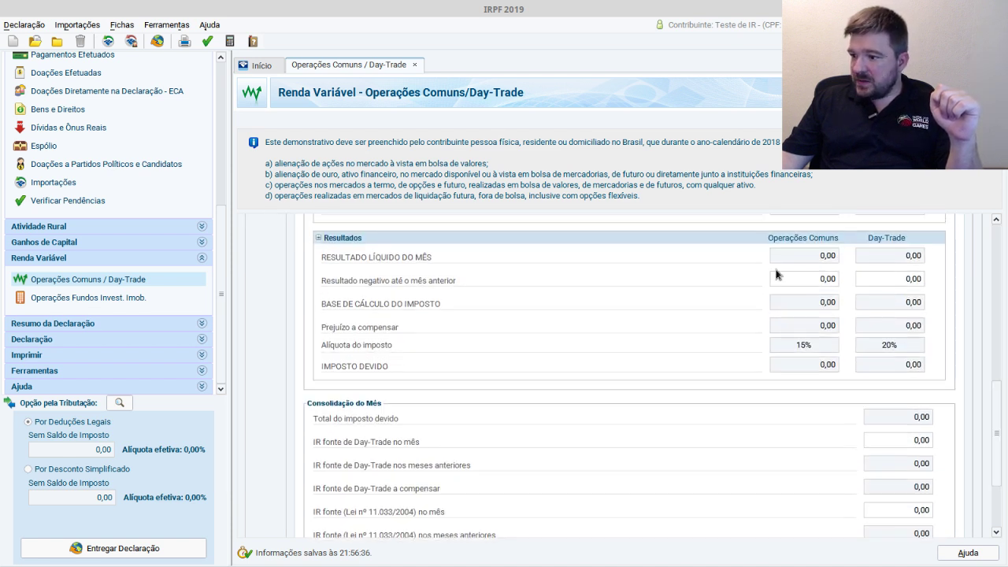
# - Enter 5109,00 as January's common-operations negative result up to the previous month
pyautogui.click(826, 278)
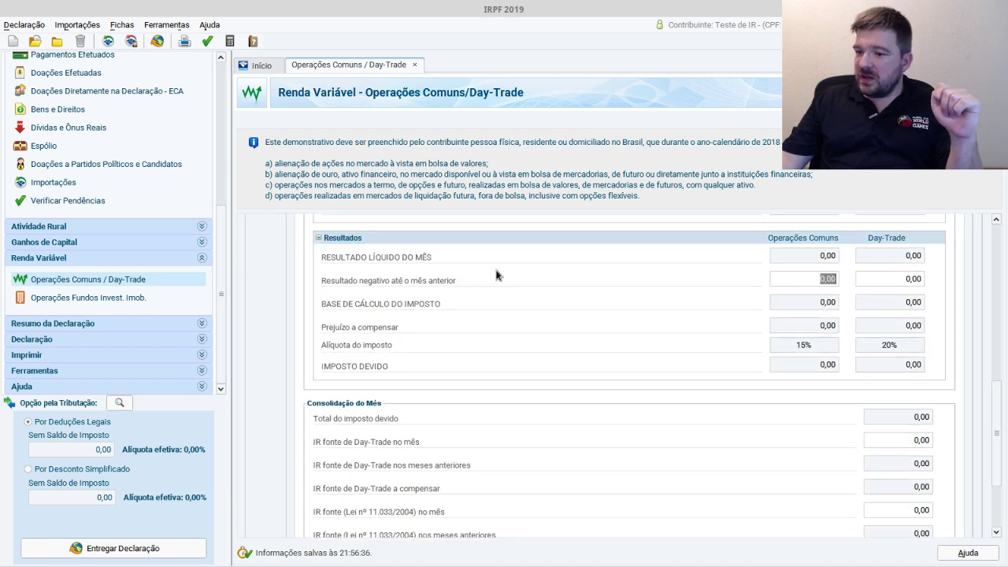
pyautogui.write('5109')
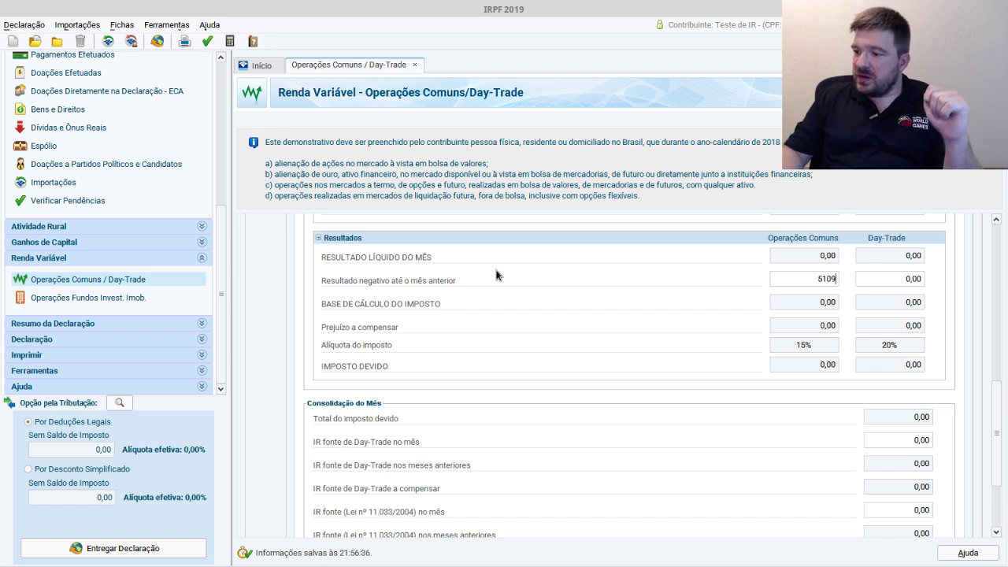
pyautogui.write(',00')
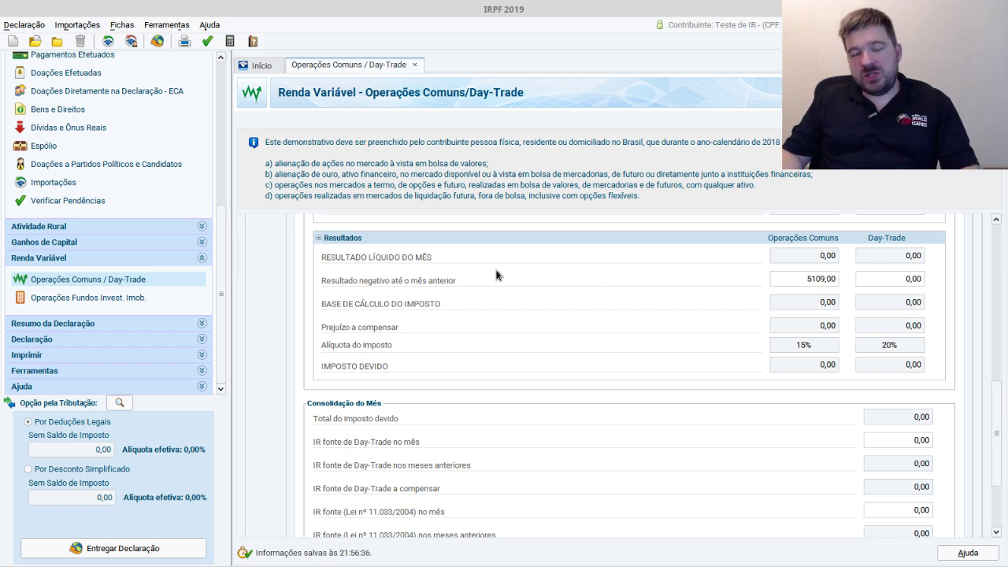
pyautogui.press('Tab')
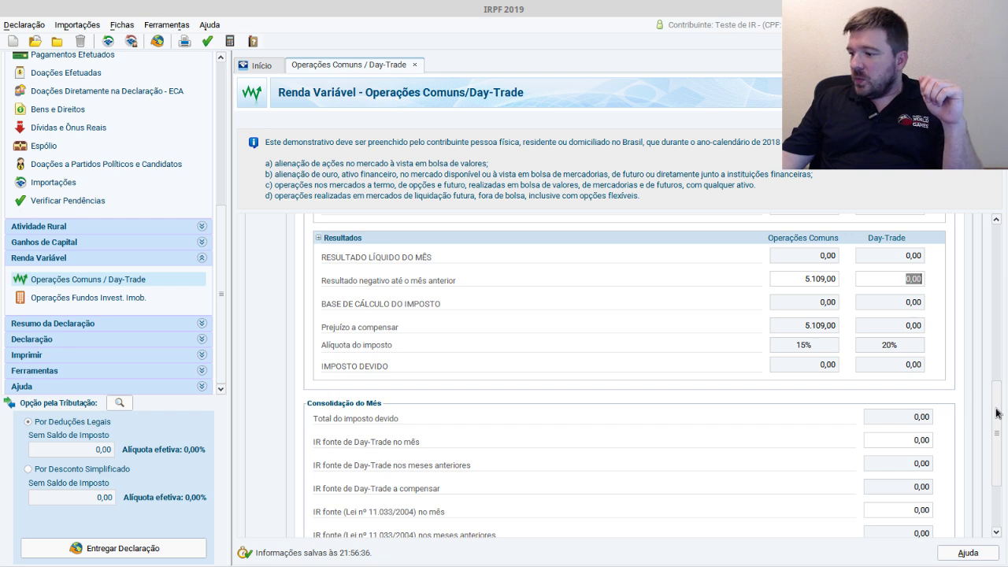
# - Check the 5.109,00 prior-month loss, then go back to the December statement
pyautogui.moveTo(995, 415)
pyautogui.mouseDown()
pyautogui.moveTo(995, 441)
pyautogui.moveTo(995, 426)
pyautogui.mouseUp()
pyautogui.click(831, 254)
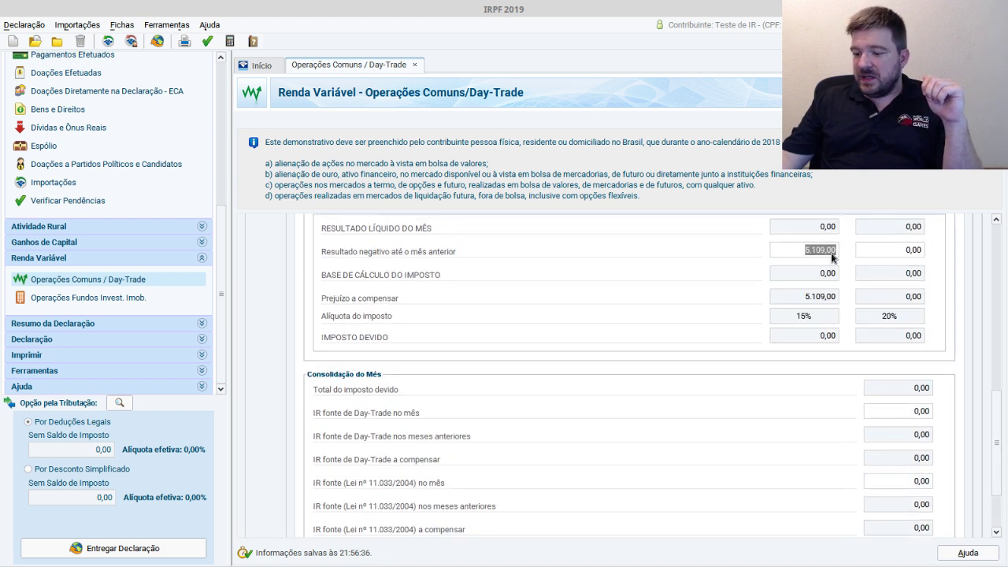
pyautogui.moveTo(999, 437); pyautogui.dragTo(997, 229)
pyautogui.click(270, 432)
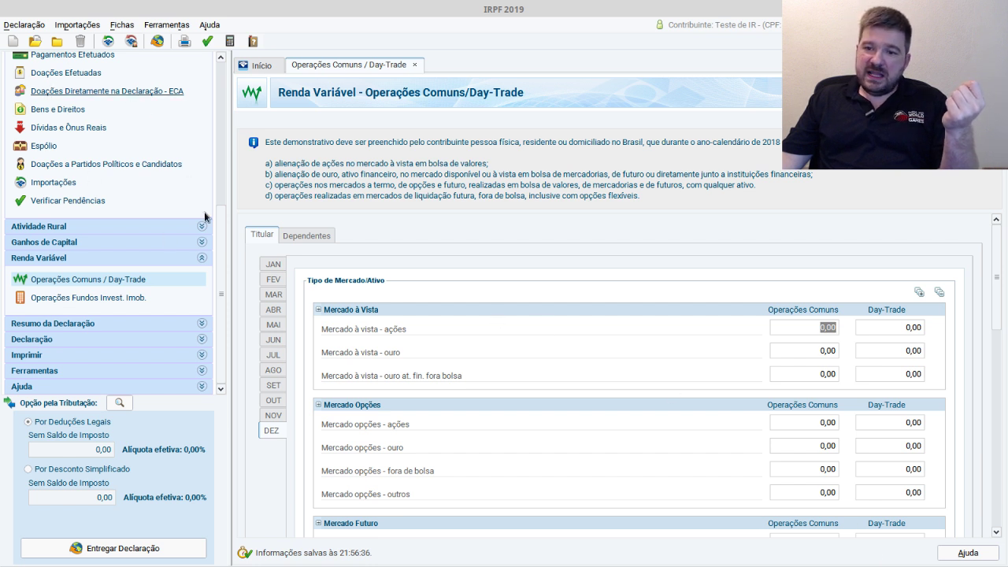
pyautogui.scroll(3, 224, 251)
pyautogui.scroll(-3, 223, 284)
pyautogui.scroll(-1, 223, 283)
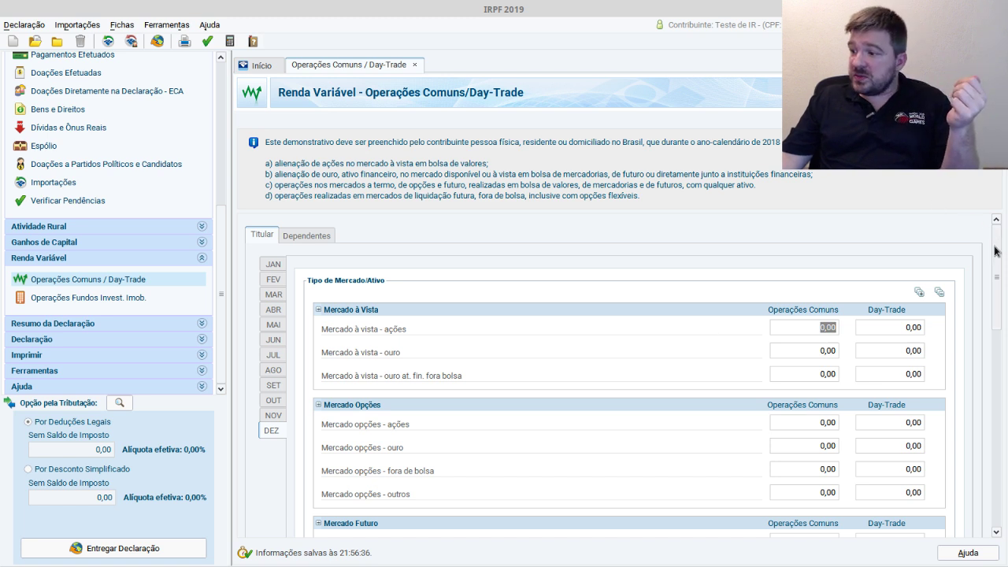
pyautogui.moveTo(997, 251); pyautogui.dragTo(979, 403)
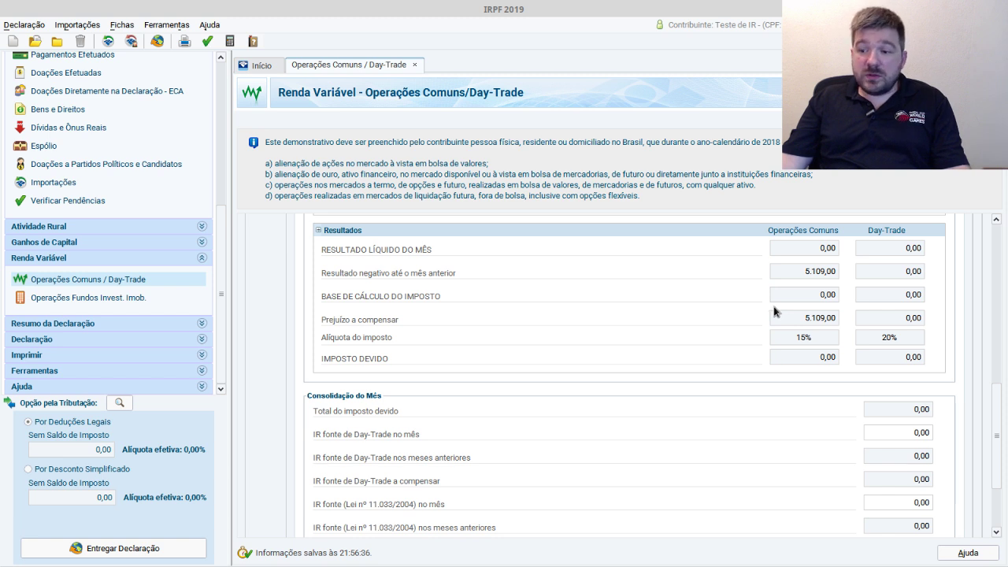
# - Look over Consolidação do Mês, then open the Operações Fundos Invest. Imob. statement
pyautogui.scroll(-3, 995, 440)
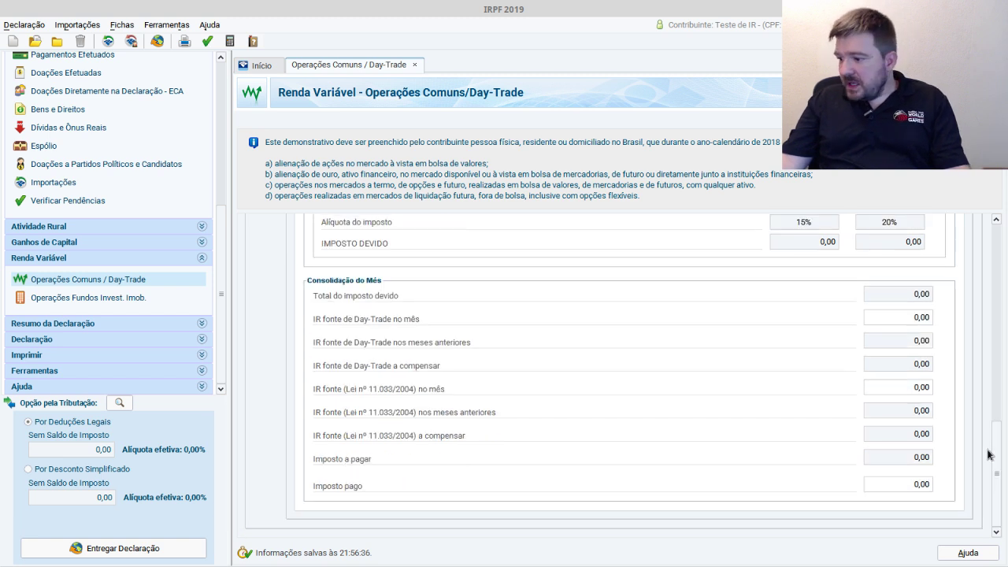
pyautogui.scroll(4, 984, 449)
pyautogui.scroll(-3, 980, 453)
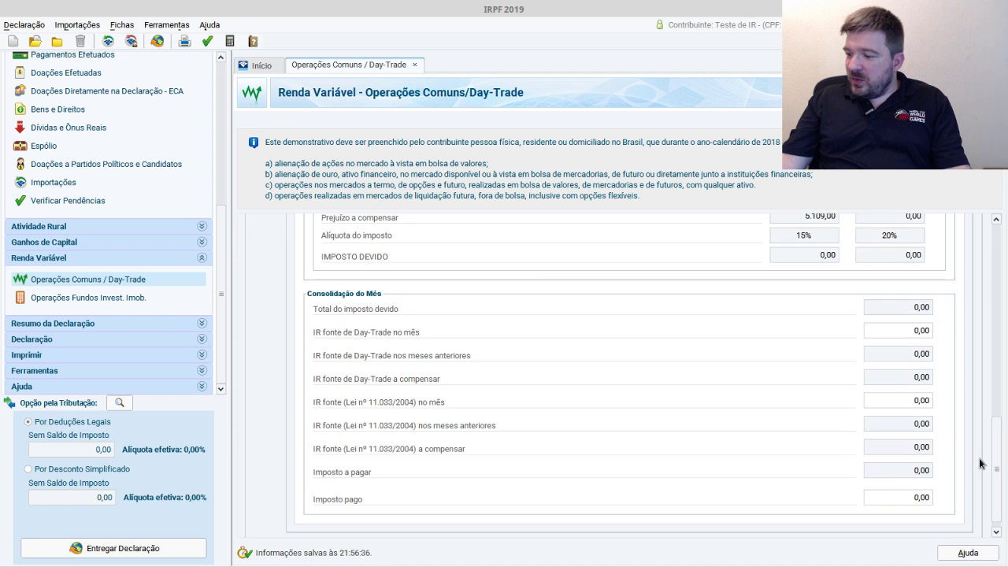
pyautogui.scroll(1, 981, 463)
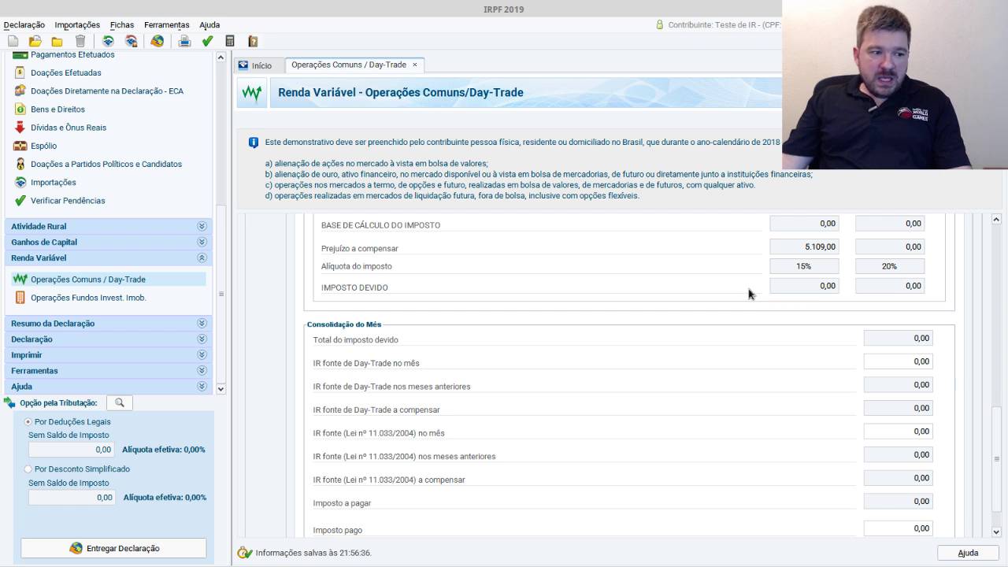
pyautogui.moveTo(997, 429); pyautogui.dragTo(980, 226)
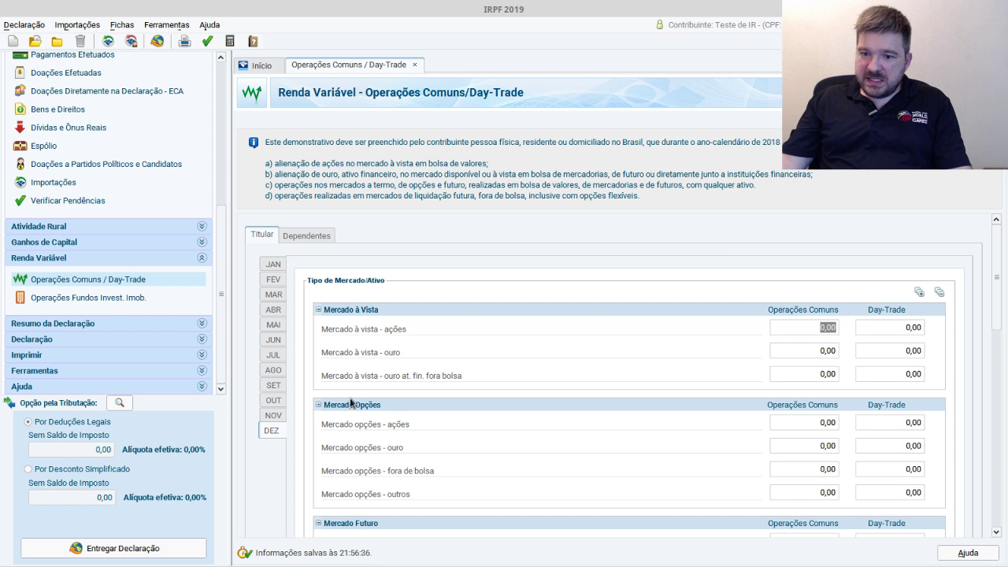
pyautogui.click(147, 301)
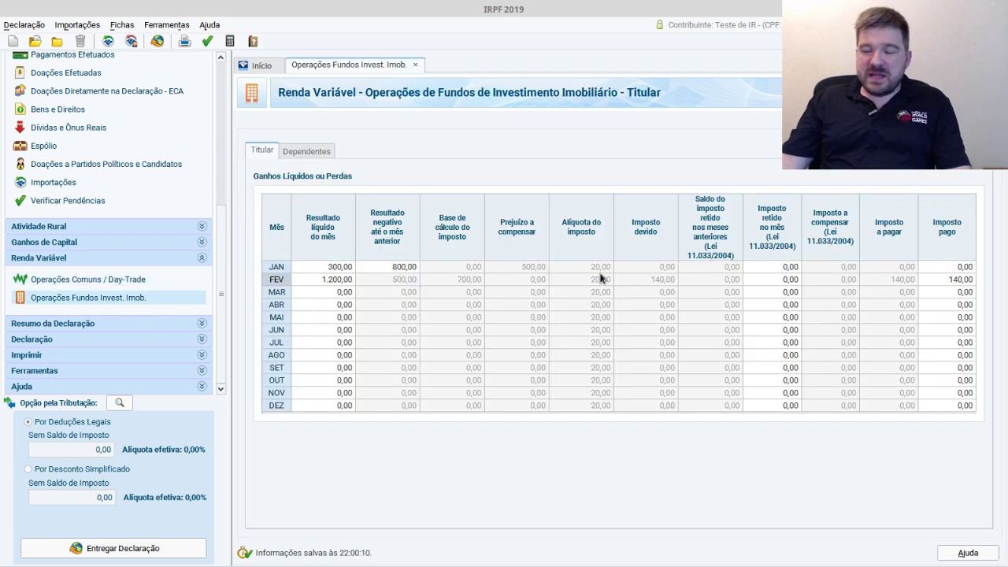
# - Inspect January's 300,00 fund result and February's 140,00 tax, then return to Operações Comuns / Day-Trade
pyautogui.click(341, 268)
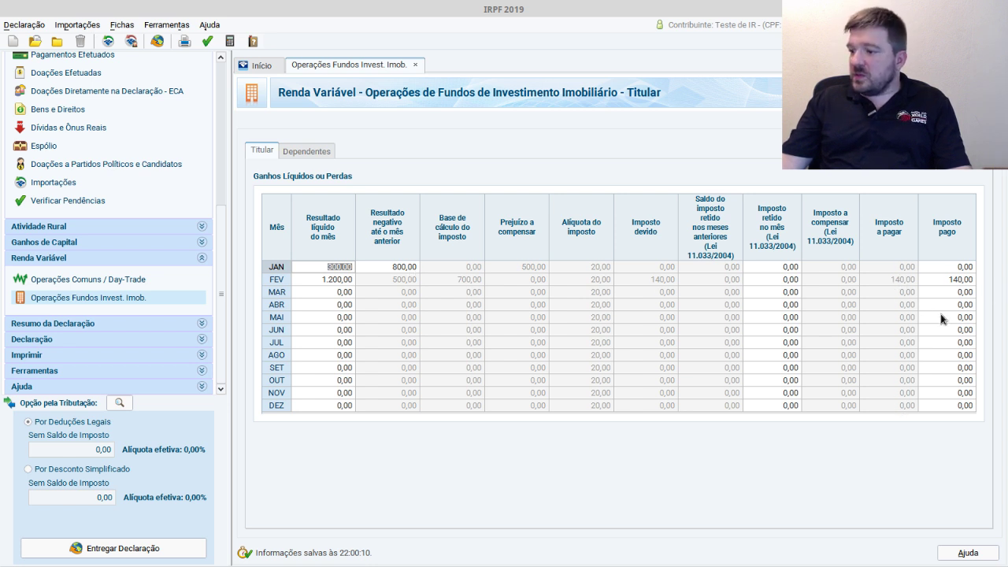
pyautogui.click(959, 281)
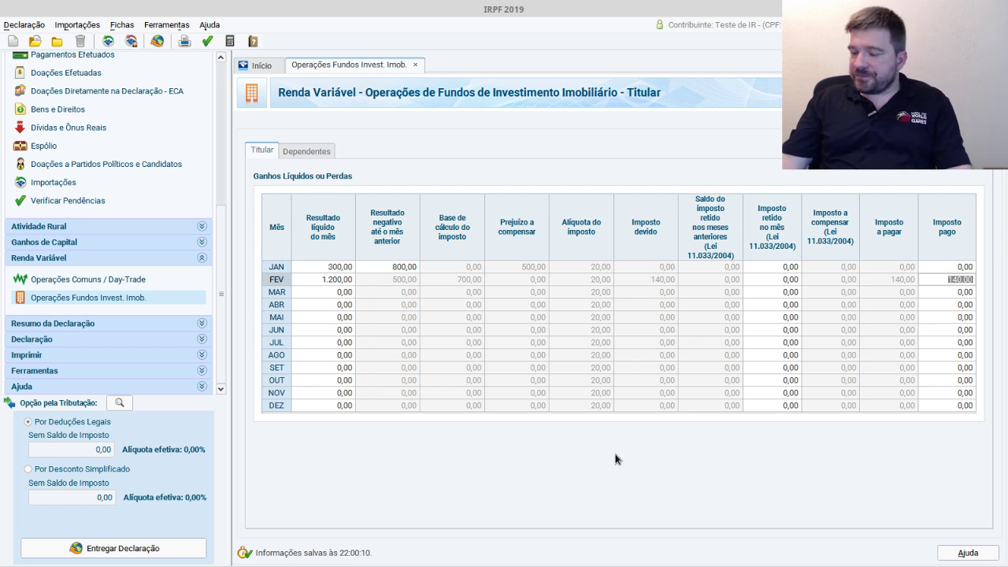
pyautogui.click(963, 293)
pyautogui.click(961, 280)
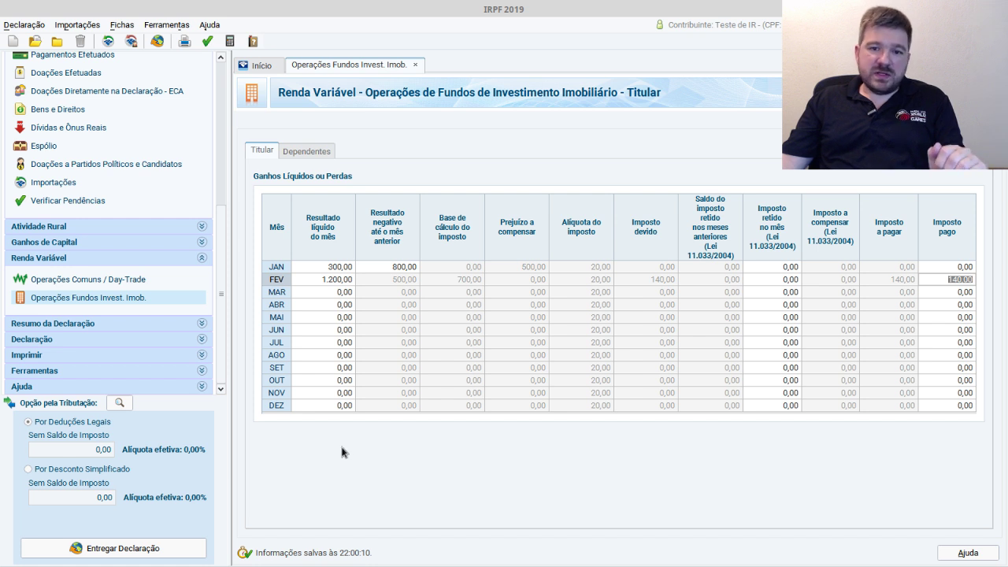
pyautogui.click(126, 280)
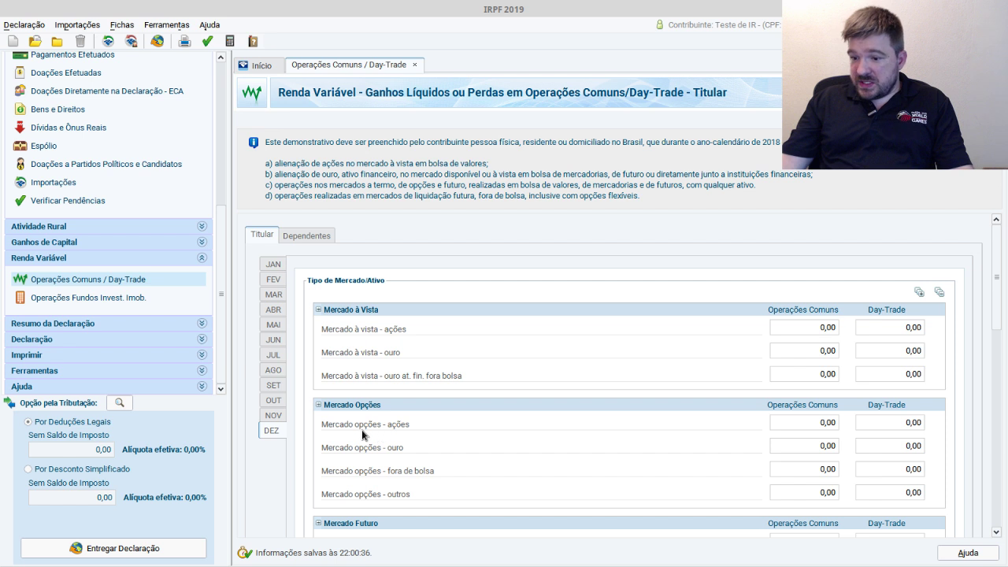
# - In January, enter 500 as the spot-market stocks common-operations value
pyautogui.click(830, 422)
pyautogui.click(833, 329)
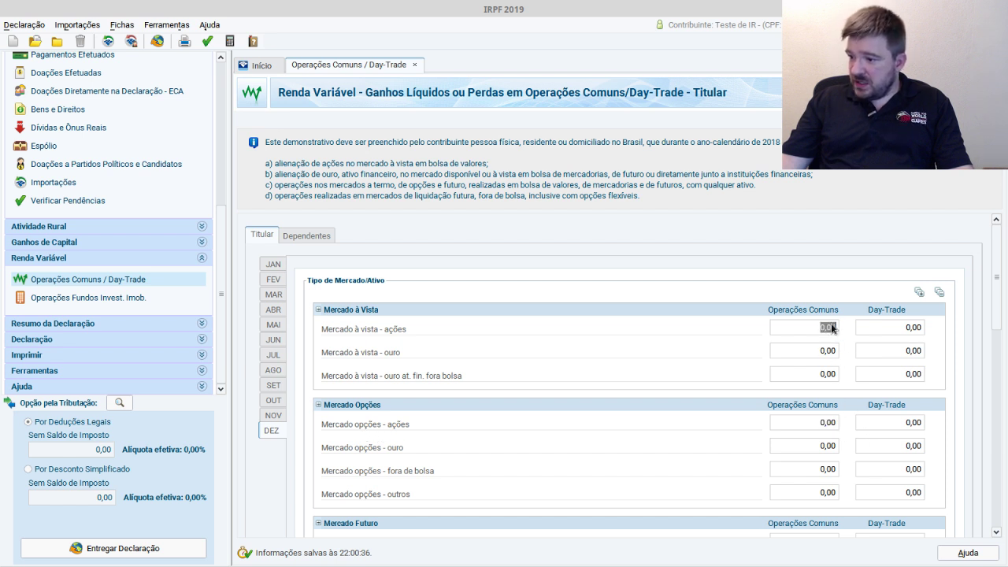
pyautogui.click(277, 267)
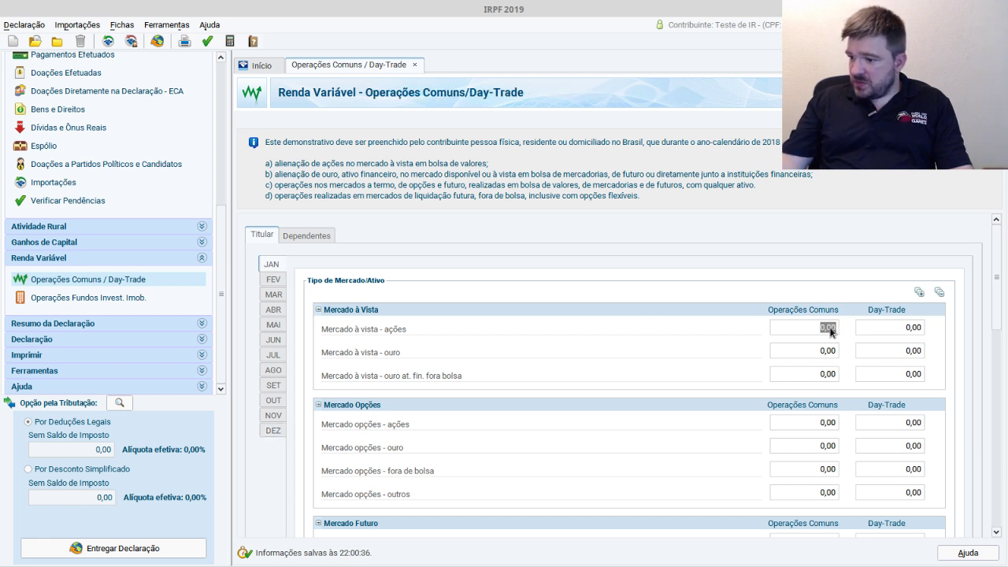
pyautogui.write('5000')
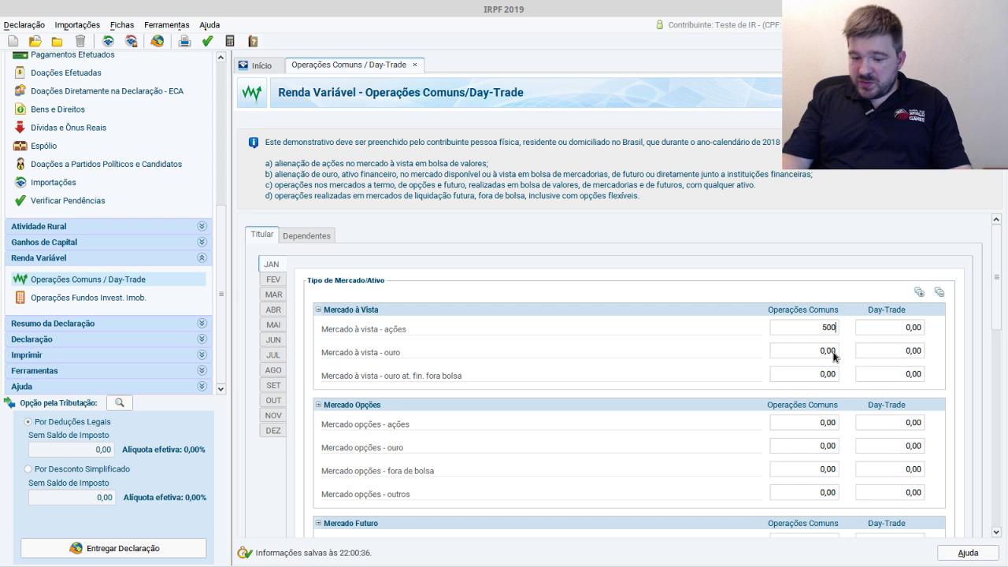
# - Enter the stock options common-operations value as a -400,00 loss
pyautogui.click(821, 421)
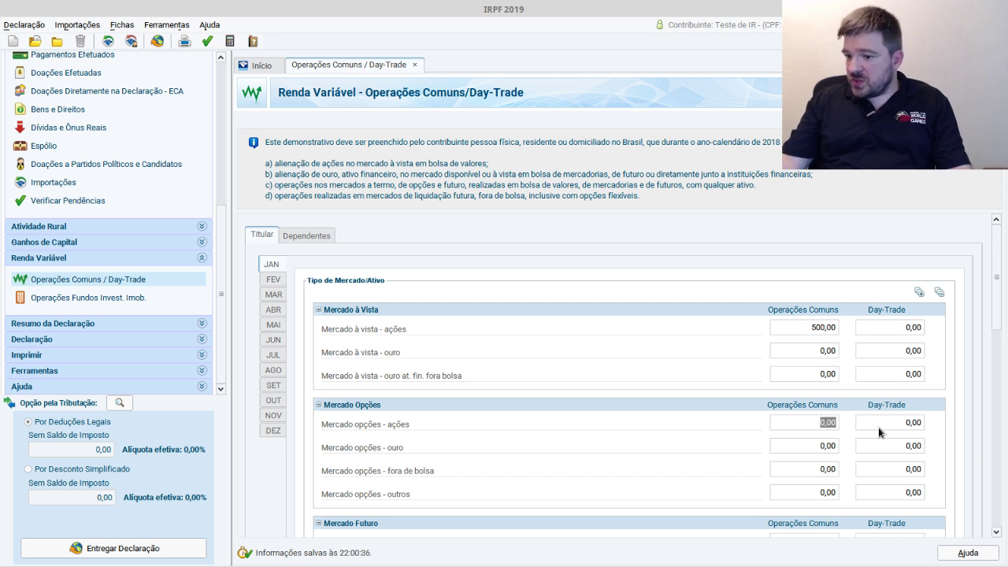
pyautogui.write('4000')
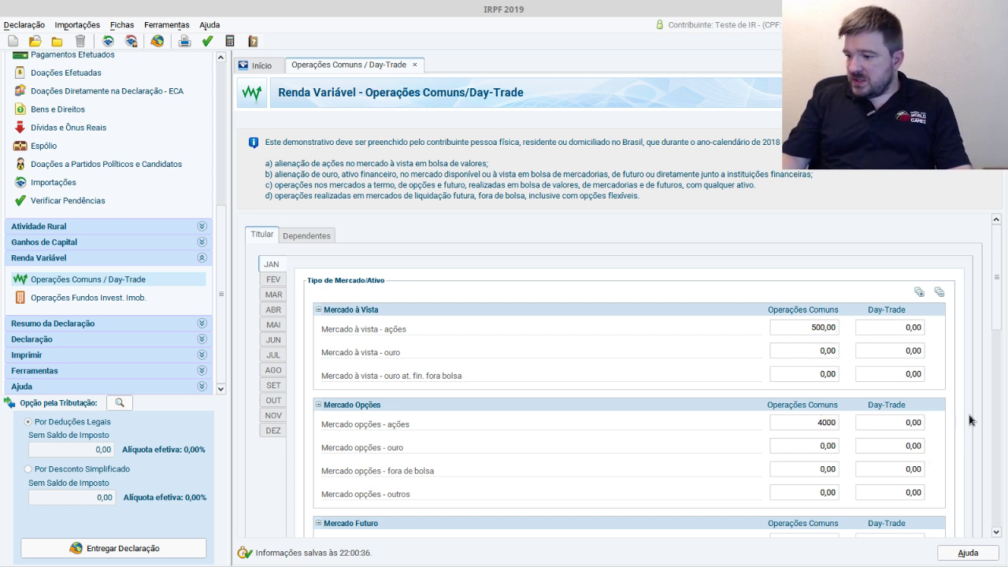
pyautogui.press('BackSpace')
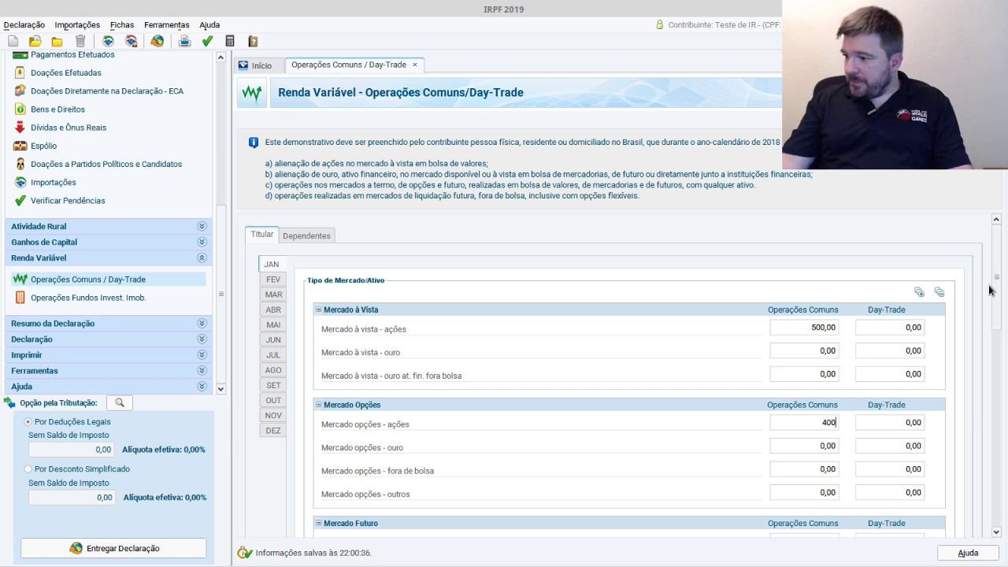
pyautogui.click(921, 421)
pyautogui.moveTo(1001, 306); pyautogui.dragTo(1001, 435)
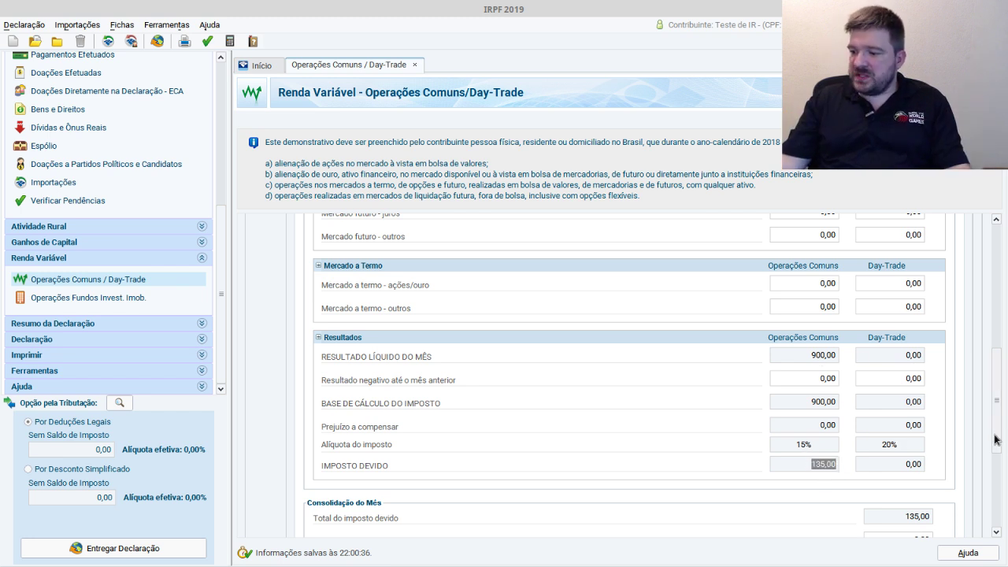
pyautogui.moveTo(996, 438); pyautogui.dragTo(1006, 308)
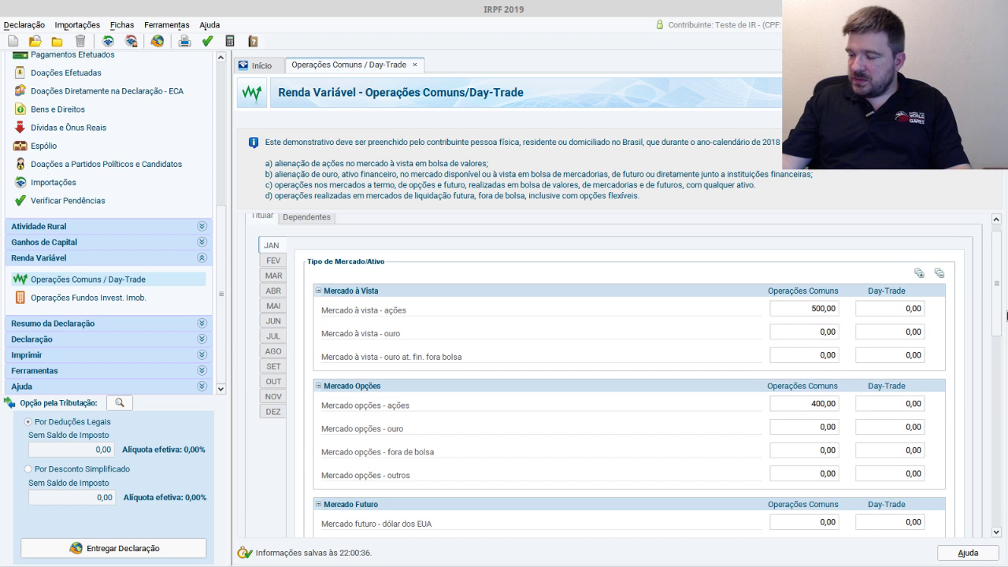
pyautogui.click(813, 405)
pyautogui.click(813, 405)
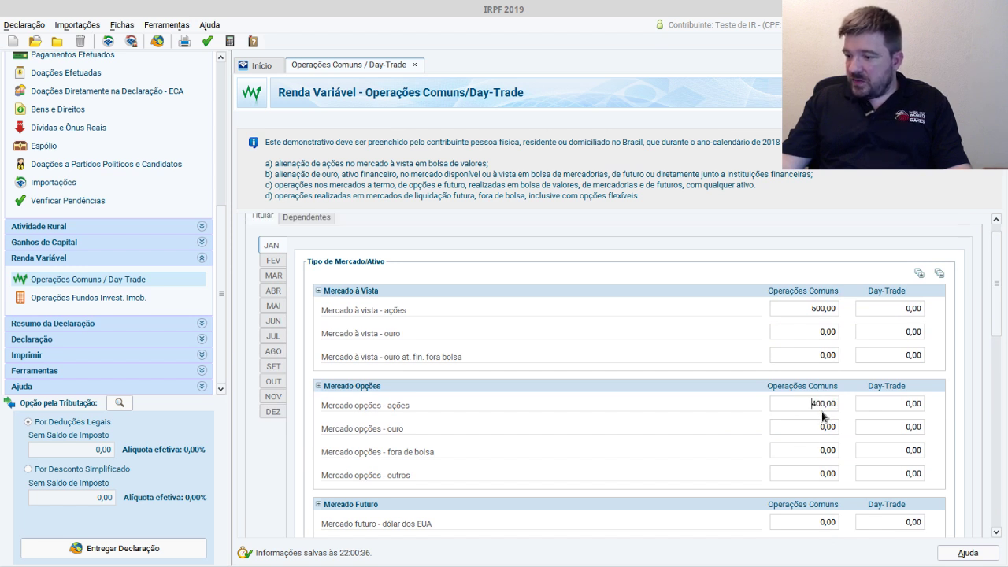
pyautogui.press('Tab')
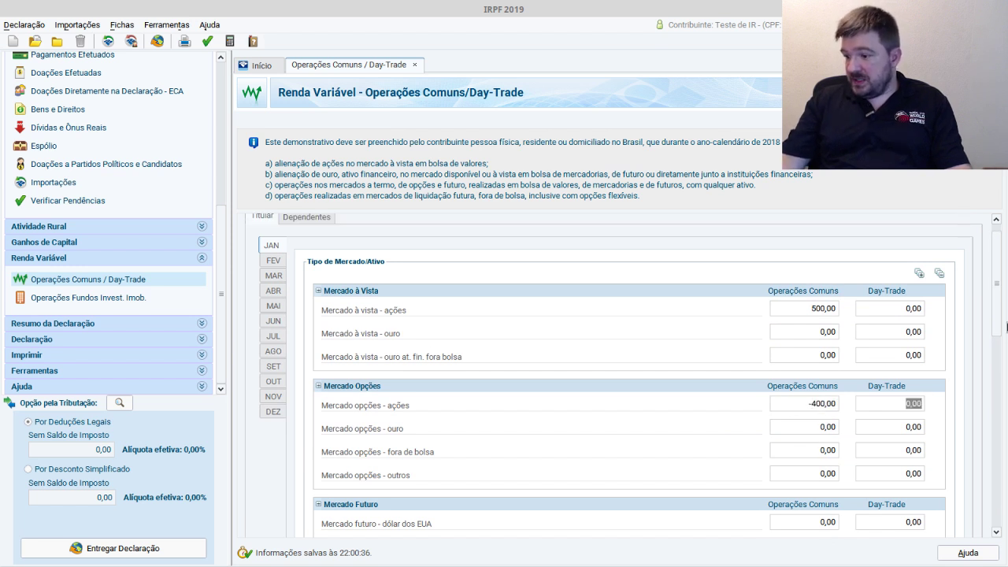
# - Change January's spot-market stock gain from 500 to 0 and review the resulting 400,00 loss to compensate
pyautogui.scroll(-3, 990, 418)
pyautogui.scroll(-1, 990, 417)
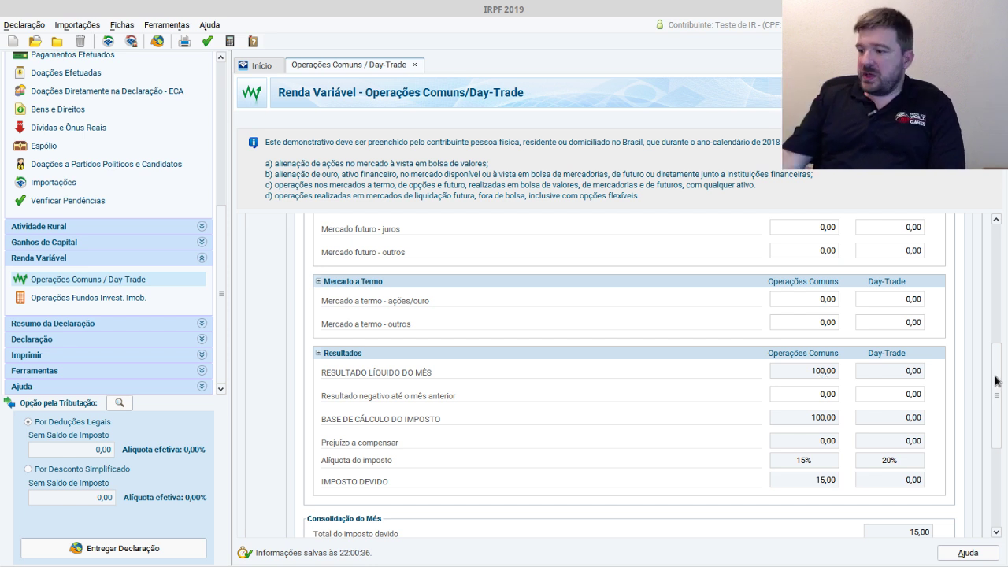
pyautogui.moveTo(998, 382); pyautogui.dragTo(999, 282)
pyautogui.click(831, 312)
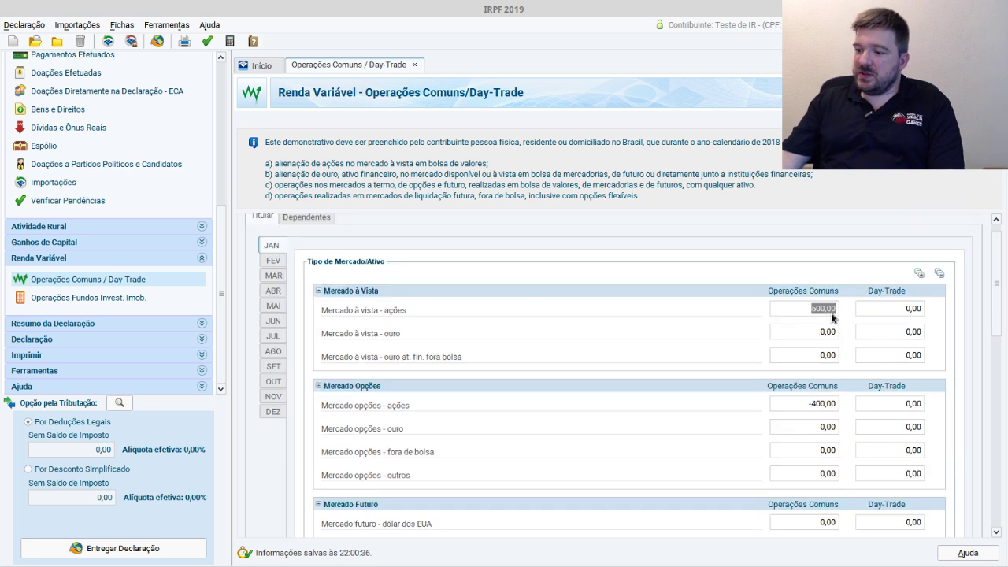
pyautogui.write('0')
pyautogui.press('Tab')
pyautogui.moveTo(1000, 253); pyautogui.dragTo(959, 394)
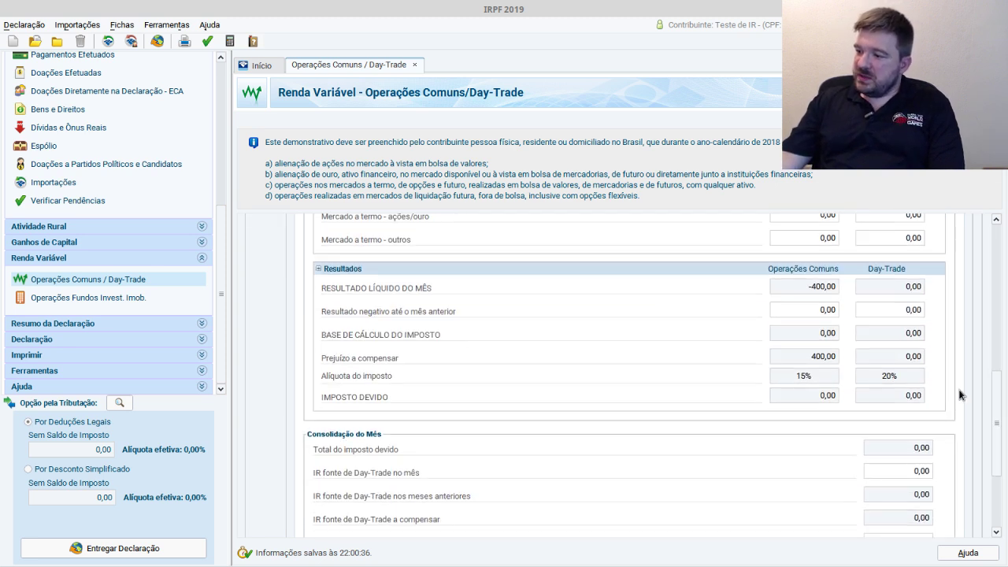
pyautogui.scroll(1, 958, 394)
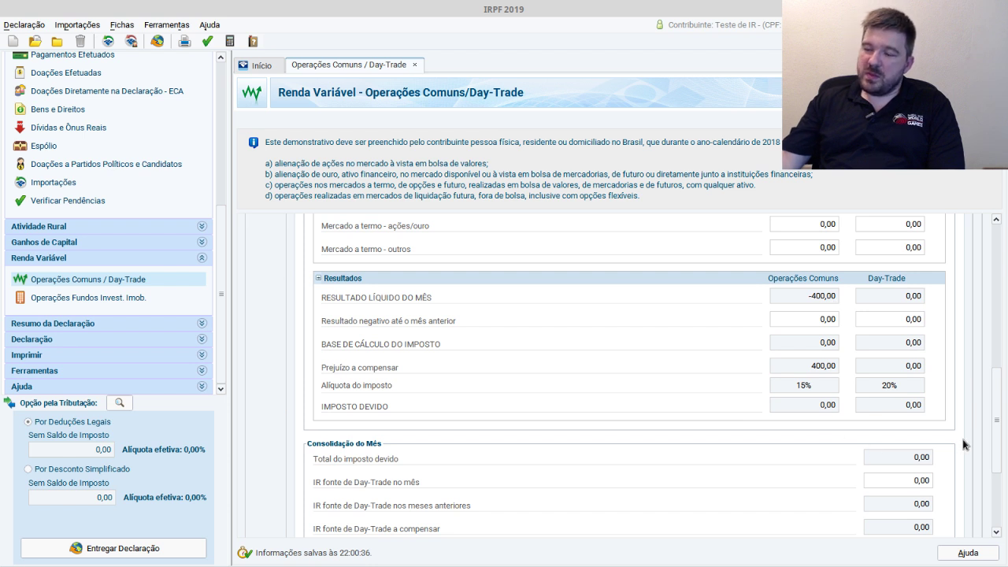
pyautogui.moveTo(1001, 429); pyautogui.dragTo(1001, 282)
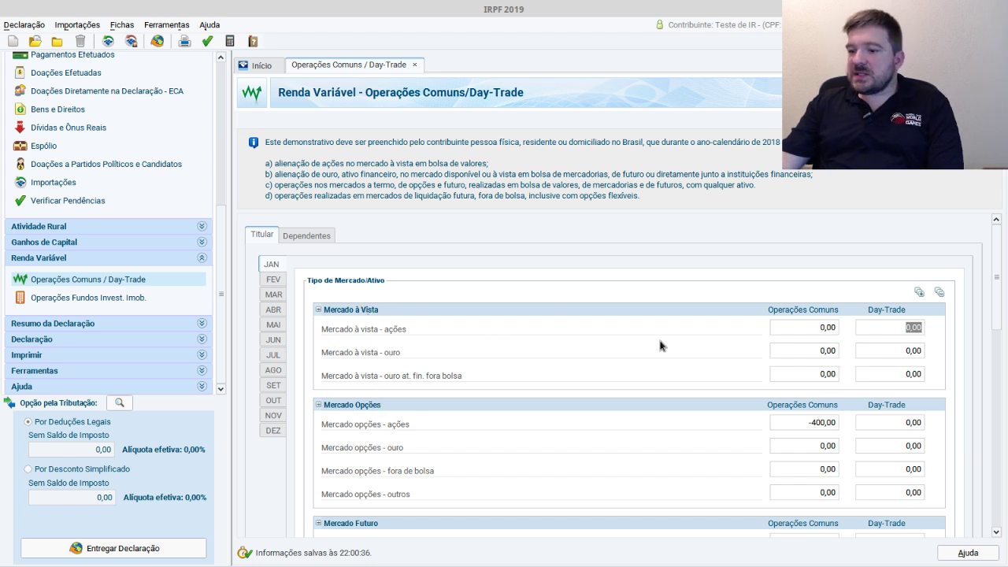
pyautogui.click(823, 331)
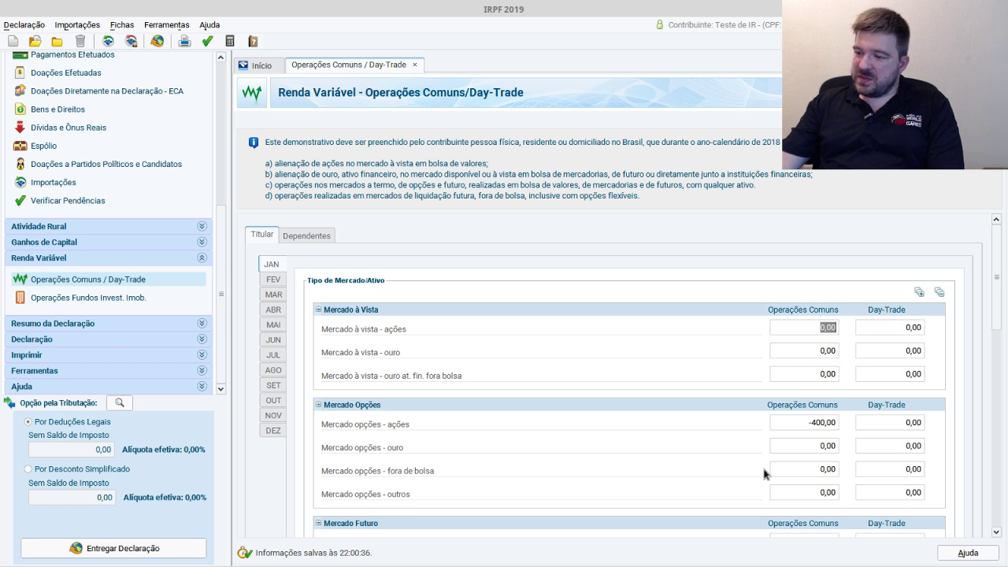
pyautogui.click(915, 329)
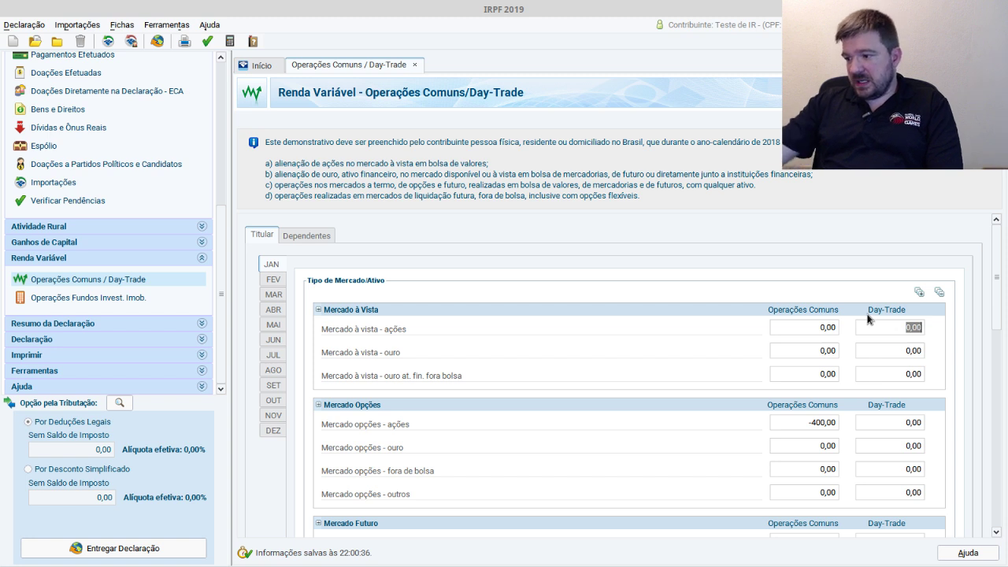
pyautogui.moveTo(996, 278); pyautogui.dragTo(992, 443)
pyautogui.click(884, 288)
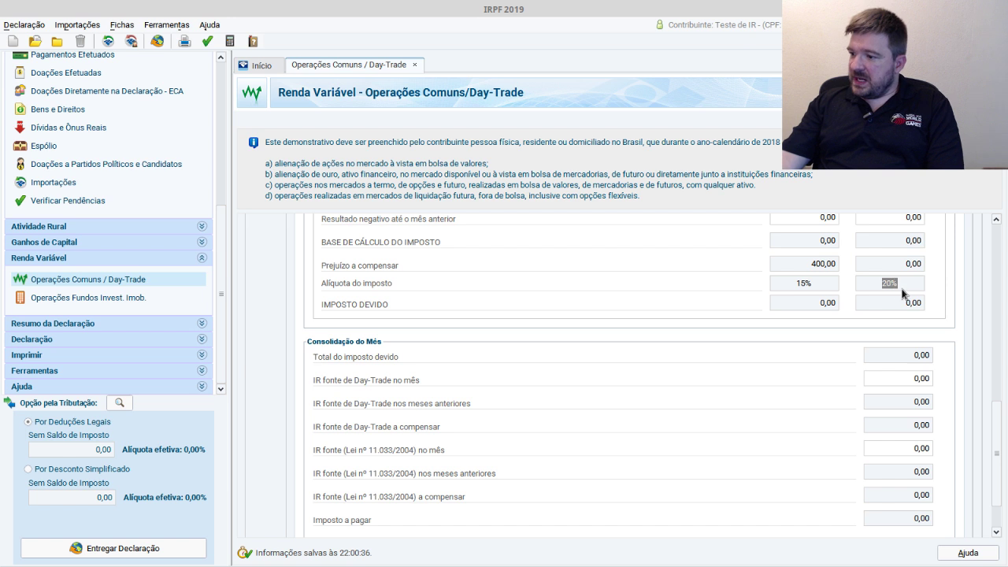
pyautogui.scroll(15, 946, 307)
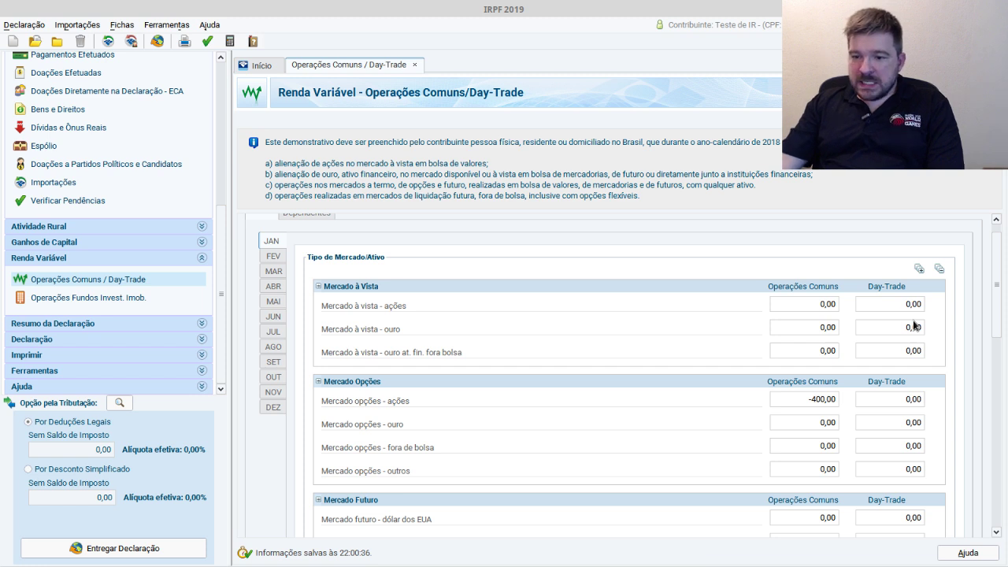
pyautogui.moveTo(994, 311); pyautogui.dragTo(1005, 238)
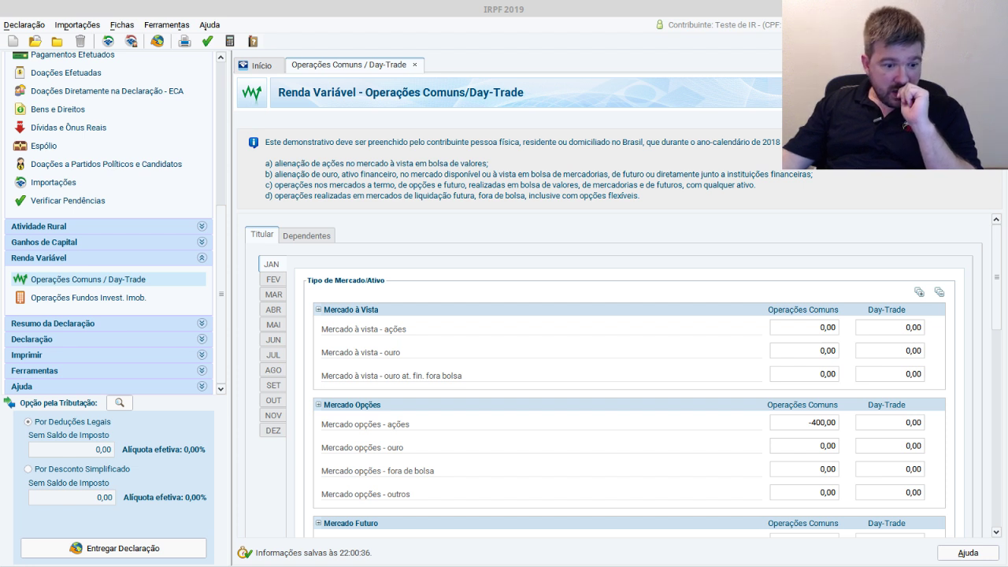
pyautogui.hotkey('alt', 'Tab')
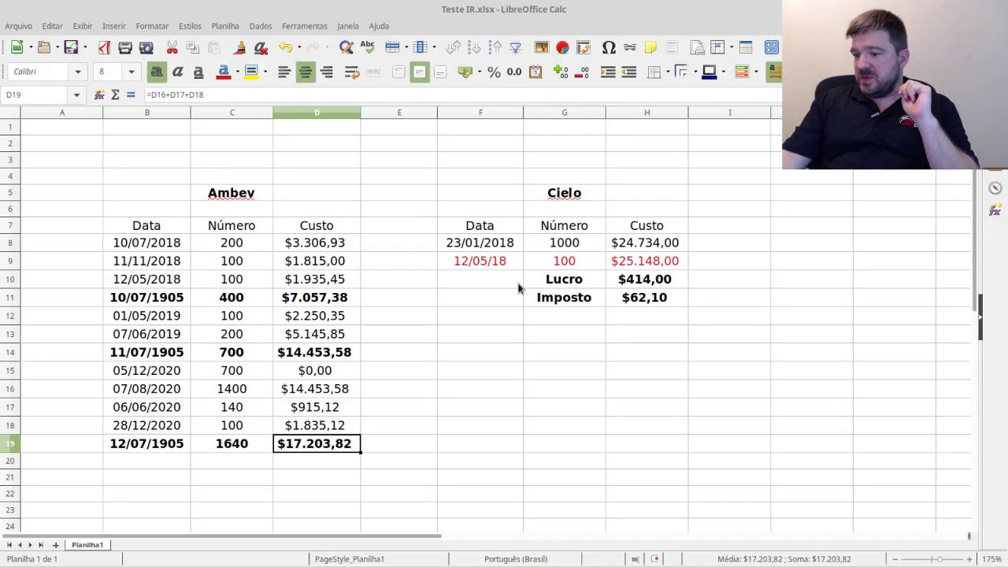
# - Delete the Cielo cells F9:H11 holding the 12/05/18 sale, Lucro and Imposto
pyautogui.moveTo(504, 263); pyautogui.dragTo(663, 298)
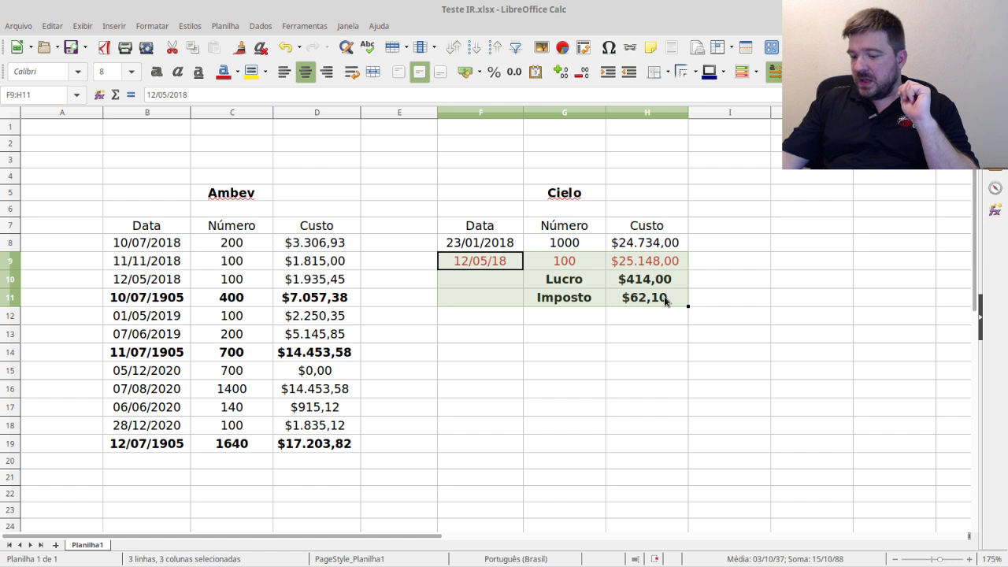
pyautogui.press('Delete')
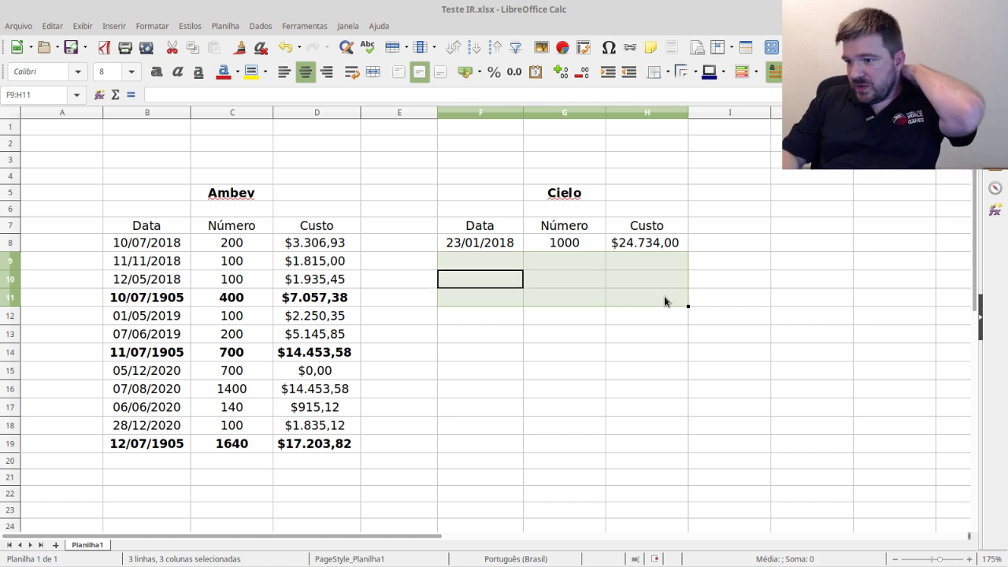
pyautogui.click(663, 301)
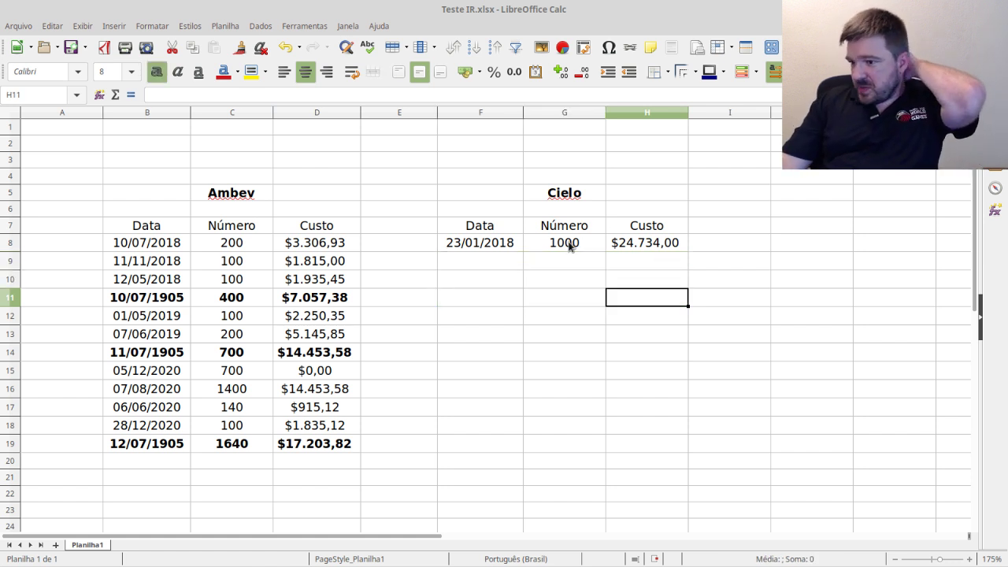
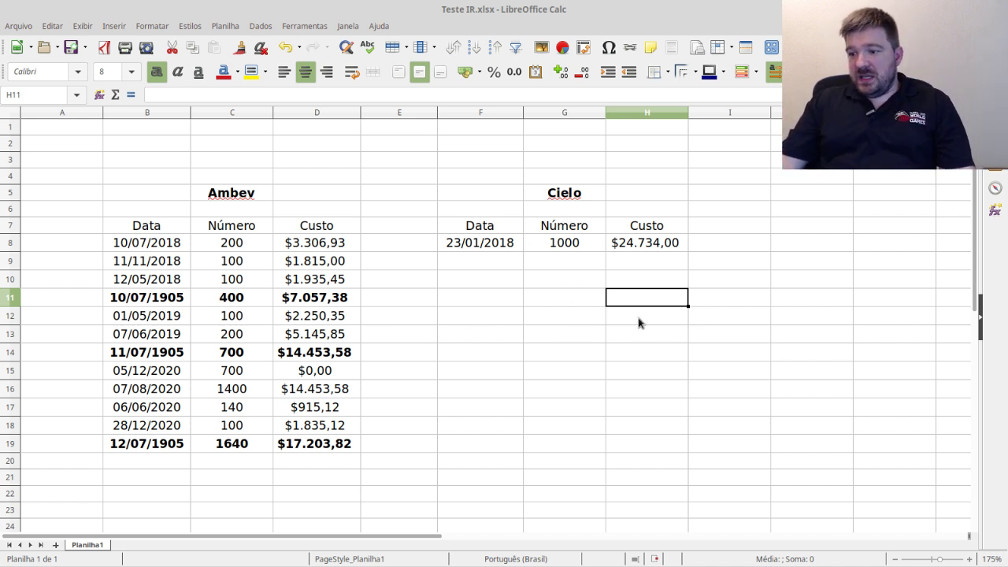
# - Enter the sale date 12/05/2018 in F9 and quantity -500 in G9
pyautogui.click(592, 298)
pyautogui.click(504, 265)
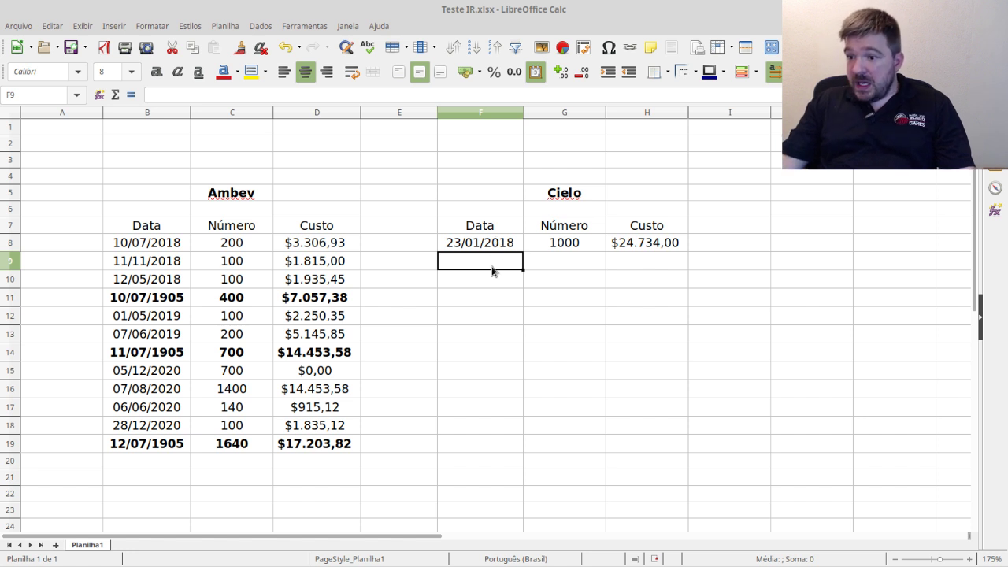
pyautogui.write('1')
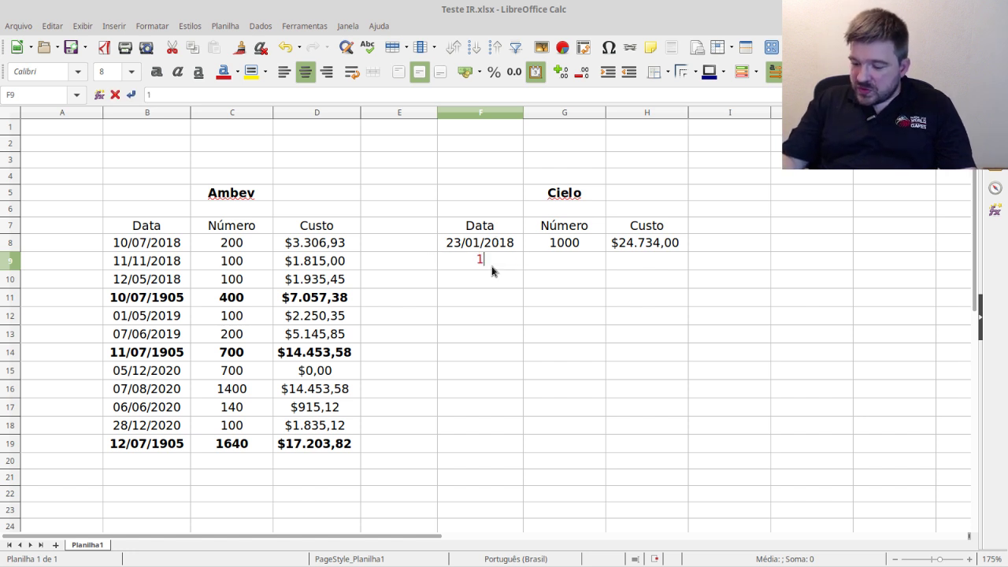
pyautogui.write('2/05/2018')
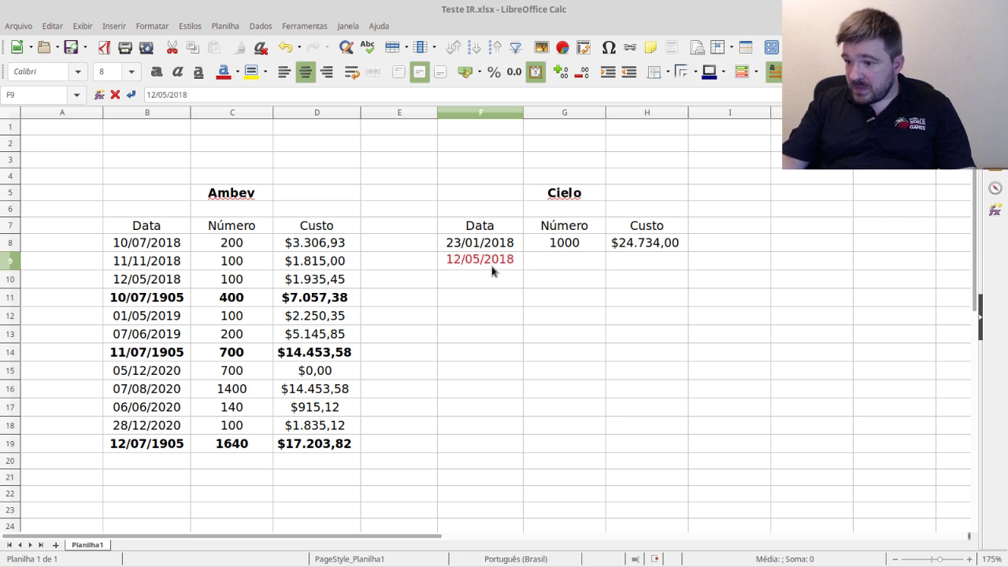
pyautogui.press('Tab')
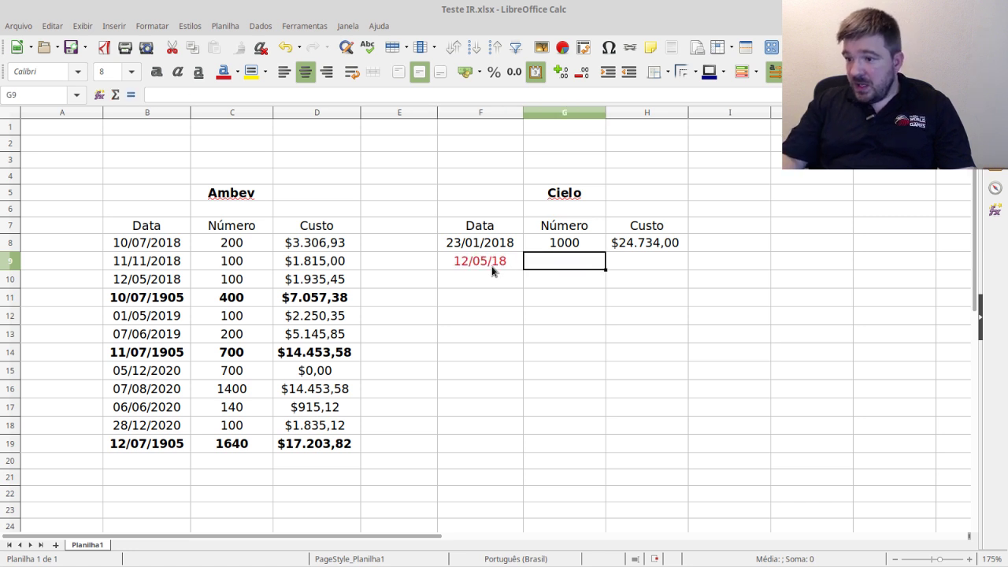
pyautogui.write('500')
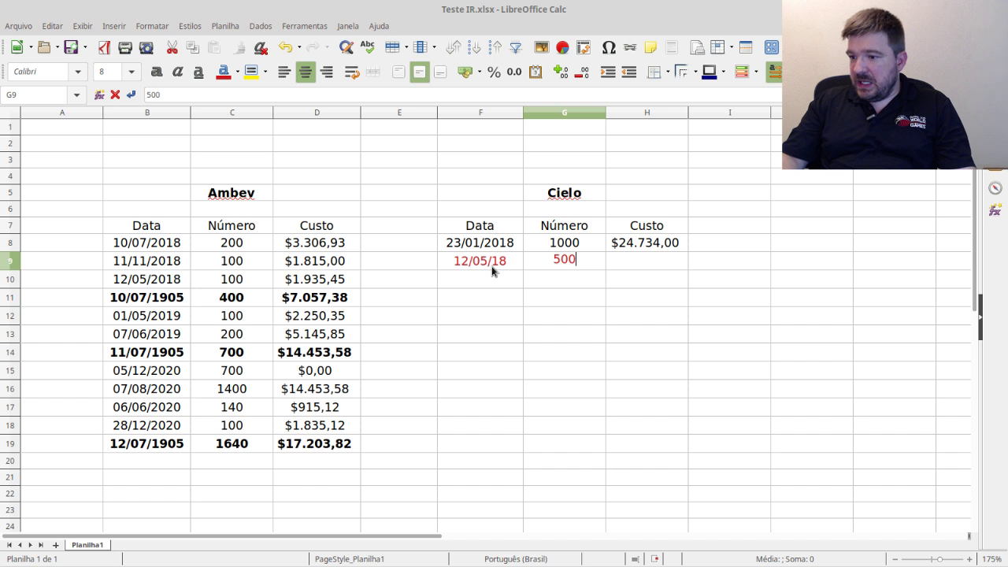
pyautogui.press('Return')
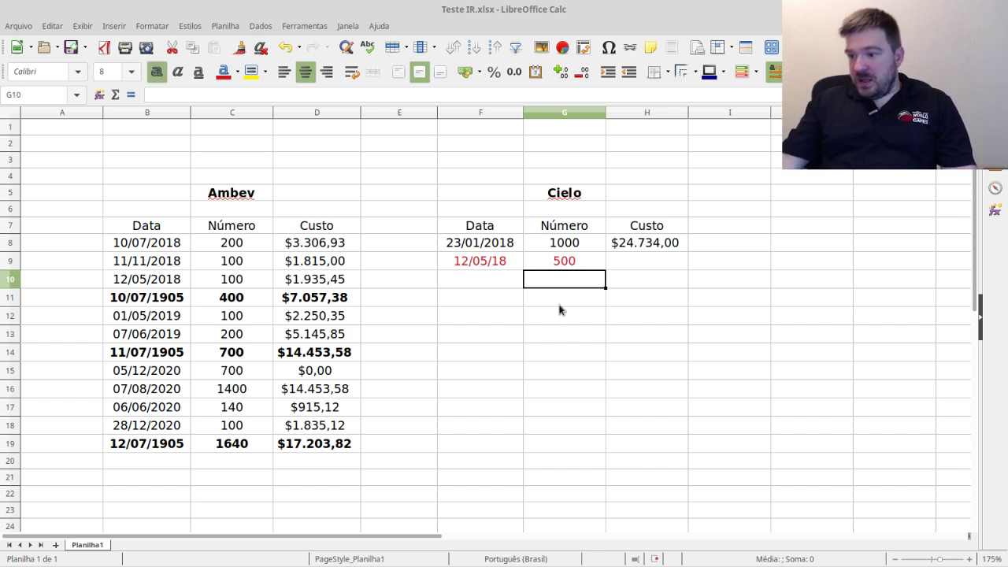
pyautogui.click(579, 262)
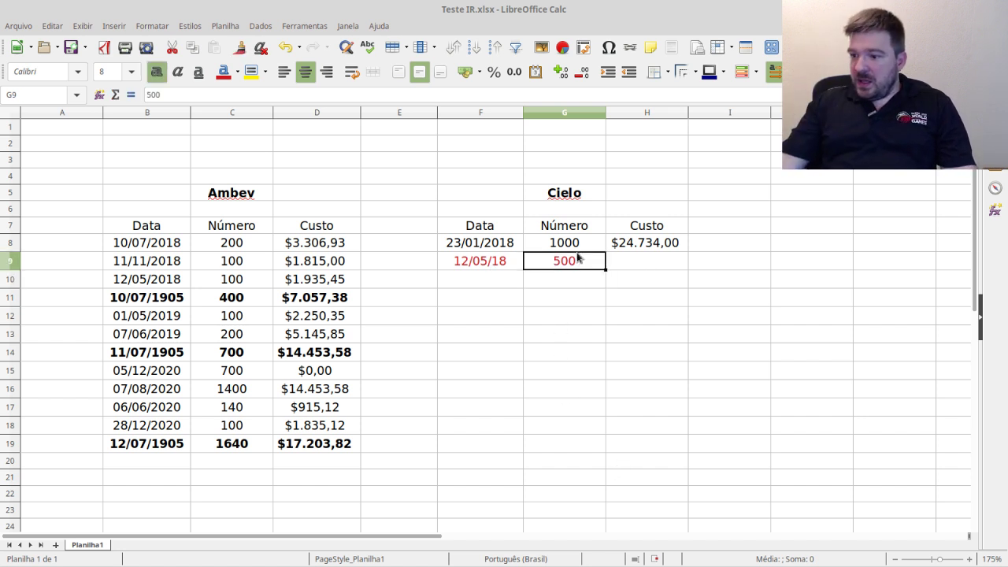
pyautogui.click(146, 96)
pyautogui.write('-')
pyautogui.press('Return')
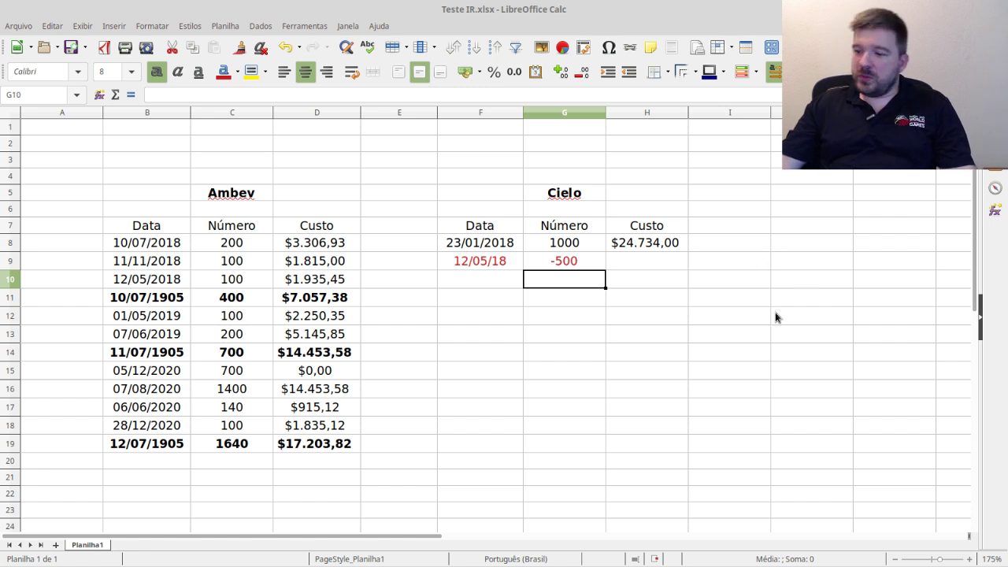
# - Enter the sale cost in H9 as -15253, shown as ($15.253,00)
pyautogui.click(650, 265)
pyautogui.write('15')
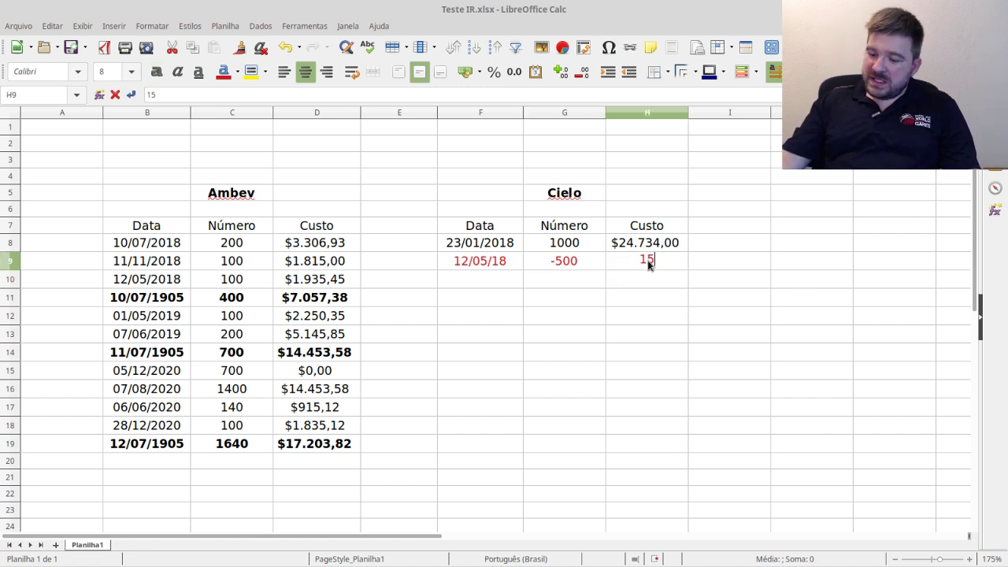
pyautogui.write('.253')
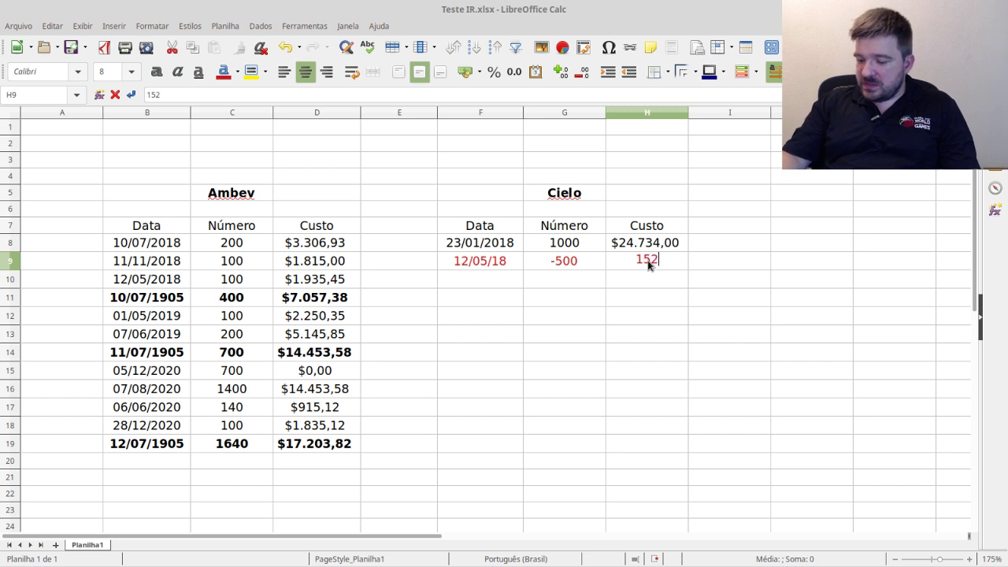
pyautogui.press('Return')
pyautogui.press('Up')
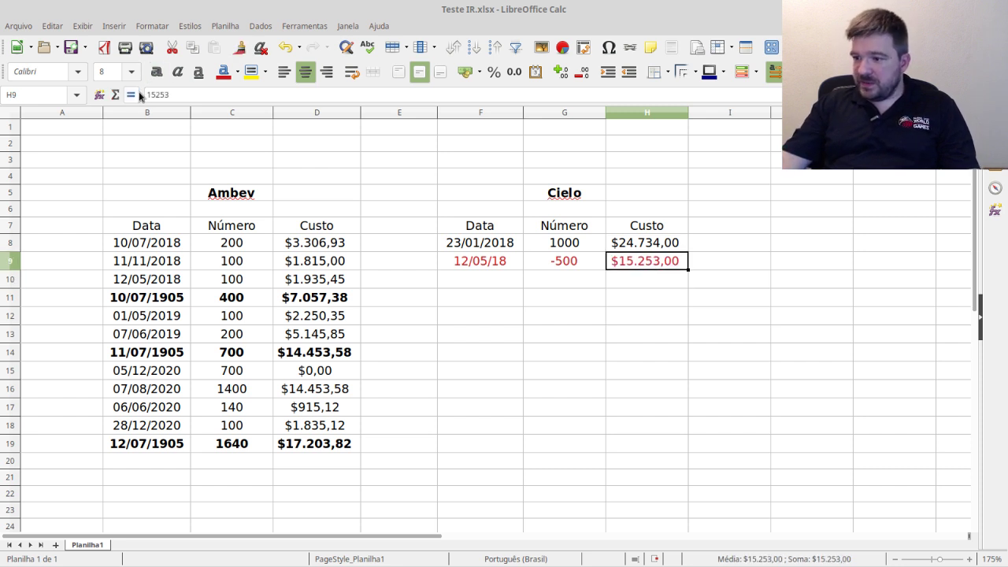
pyautogui.click(148, 94)
pyautogui.write('-')
pyautogui.press('Return')
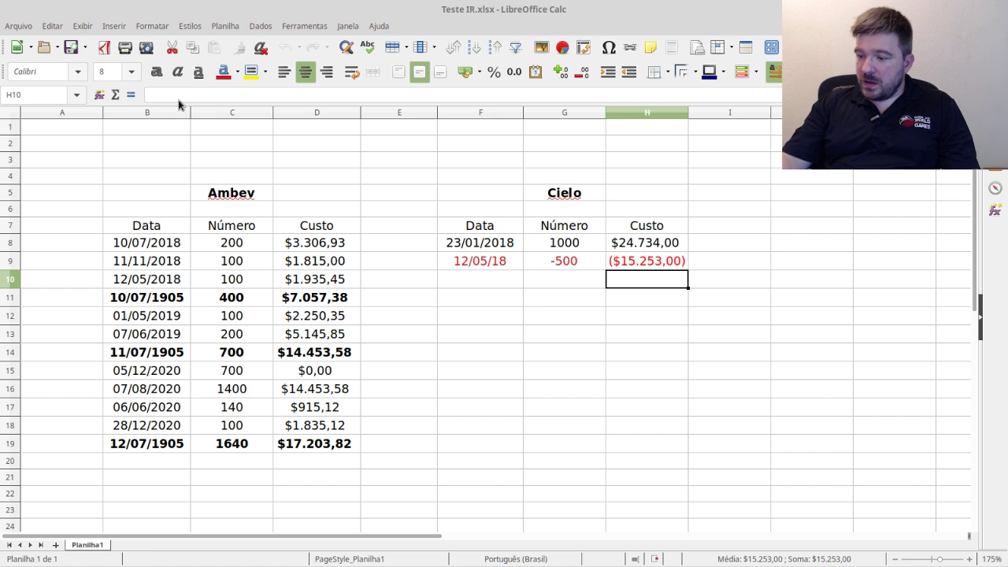
pyautogui.press('Up')
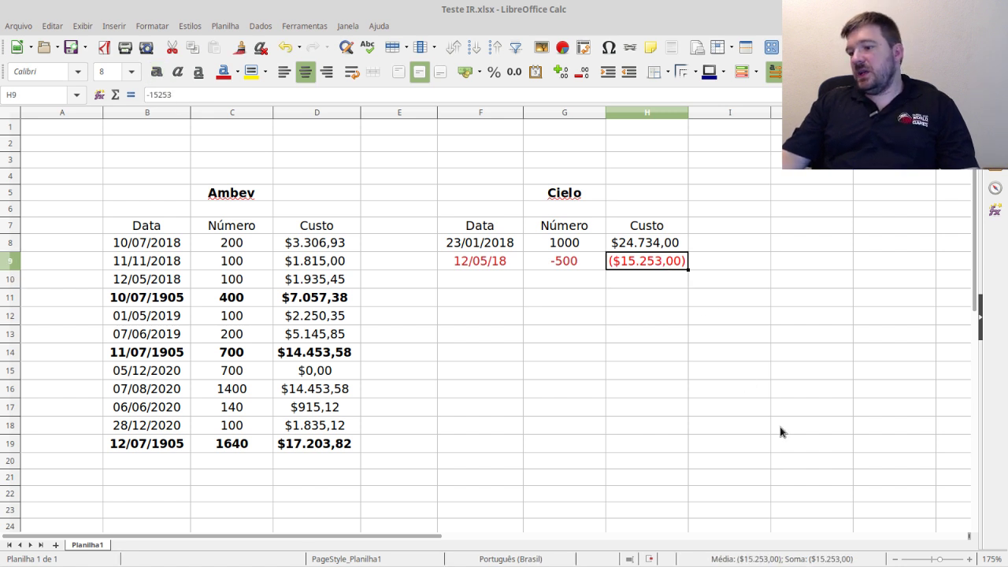
# - Copy the sale row F9:H9 into I4:K4
pyautogui.click(672, 341)
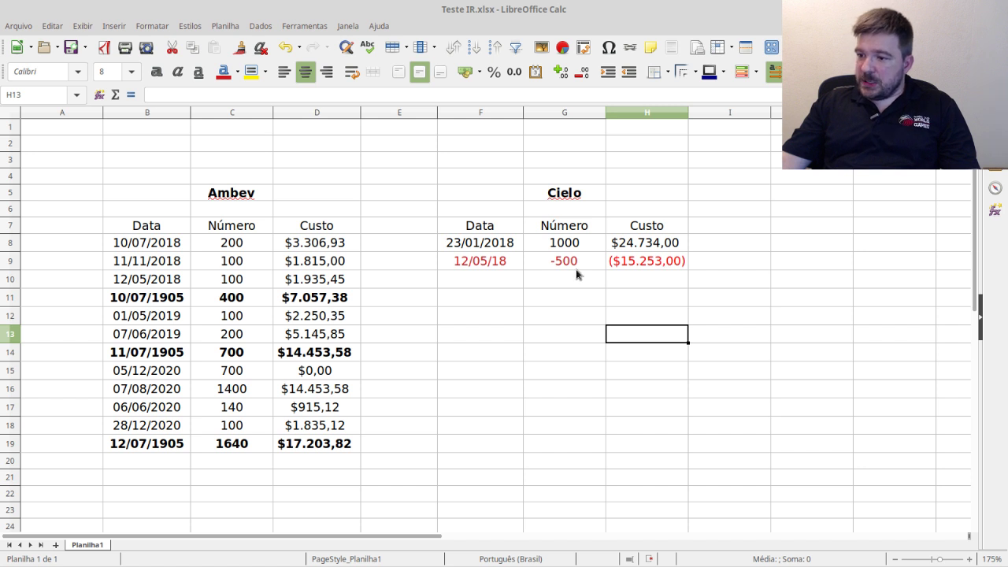
pyautogui.click(619, 263)
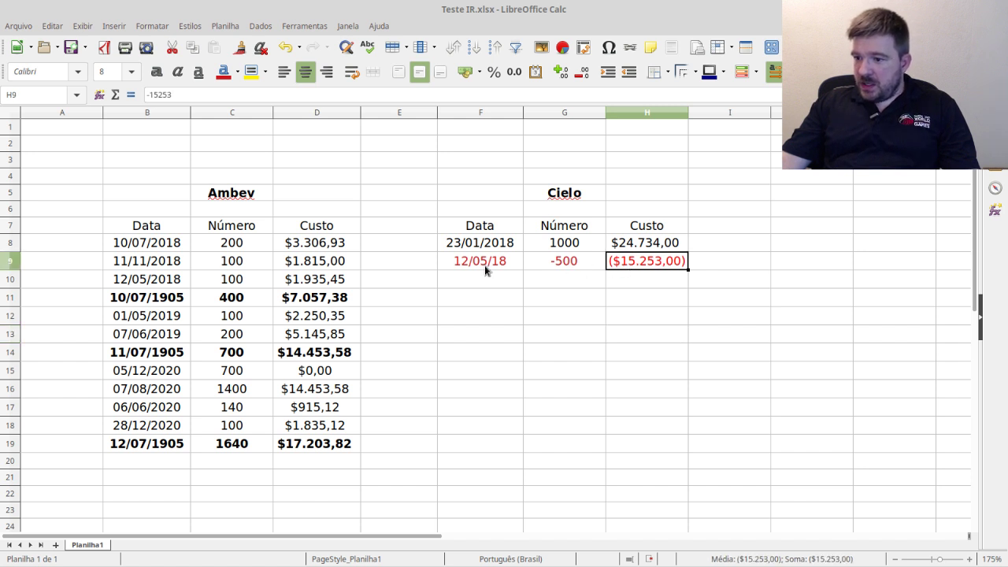
pyautogui.moveTo(484, 265); pyautogui.dragTo(639, 270)
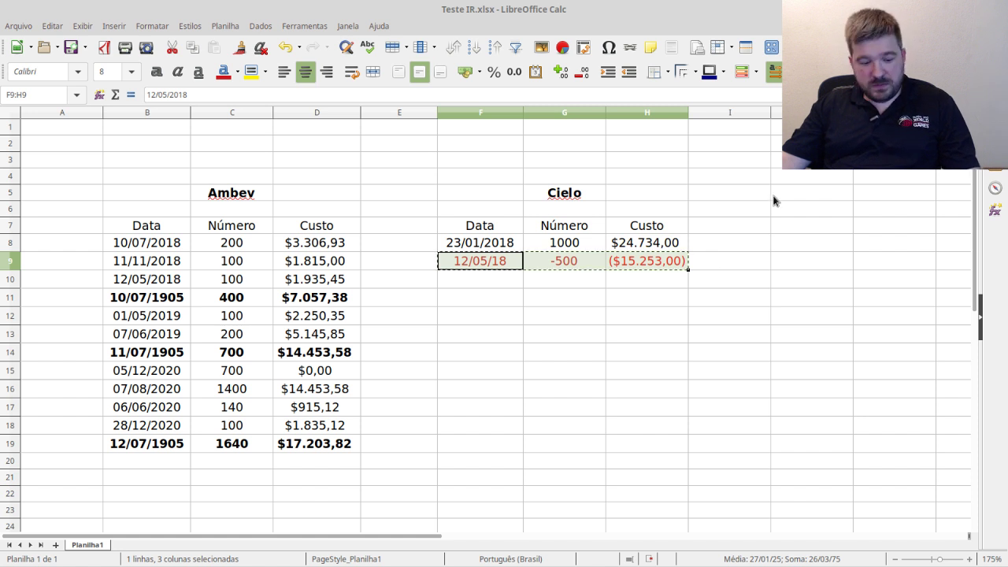
pyautogui.hotkey('ctrl', 'c')
pyautogui.click(742, 176)
pyautogui.hotkey('ctrl', 'v')
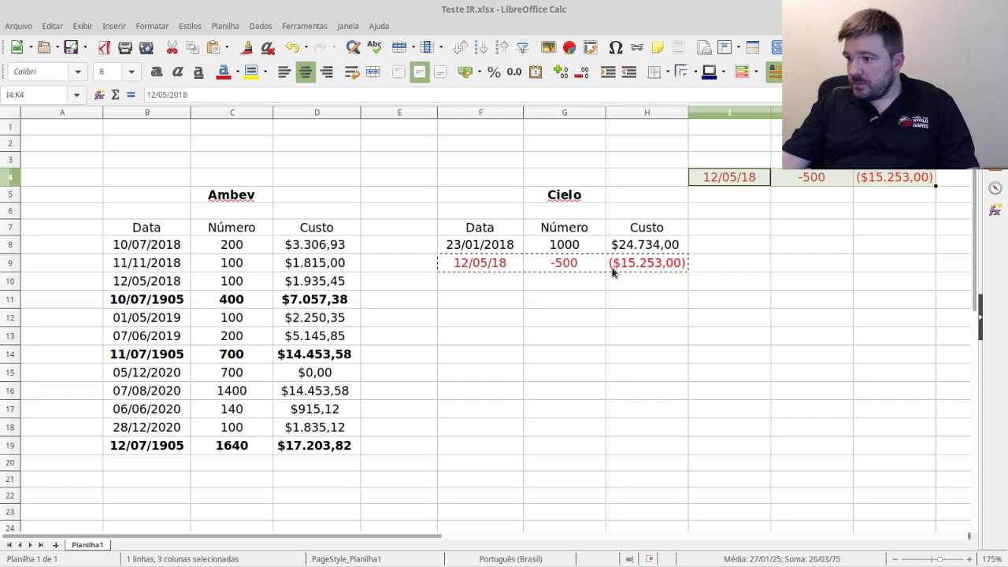
# - Clear the original F9:H9 sale row and verify the copied -500 and cost in I4:K4
pyautogui.moveTo(462, 262); pyautogui.dragTo(674, 265)
pyautogui.press('Delete')
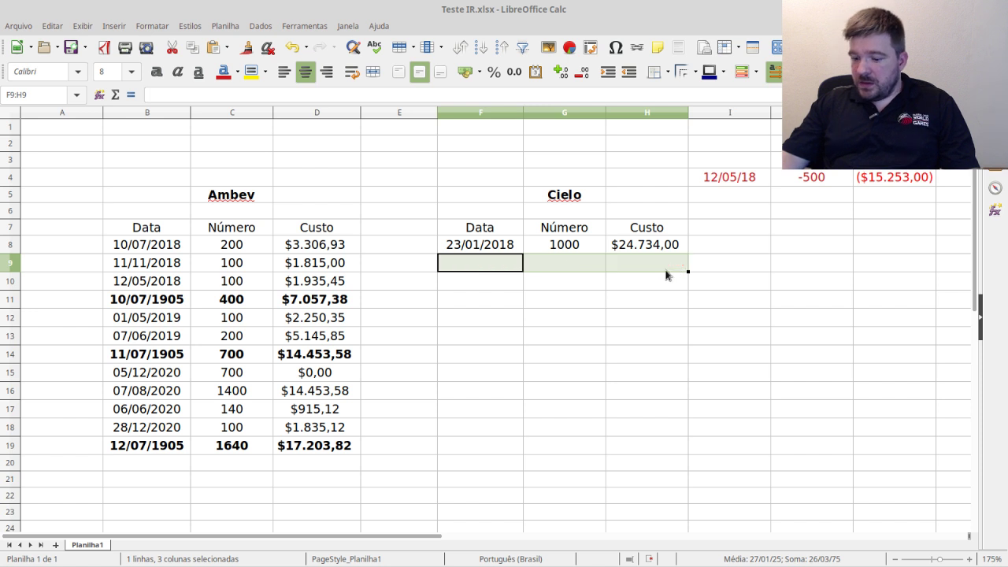
pyautogui.click(883, 180)
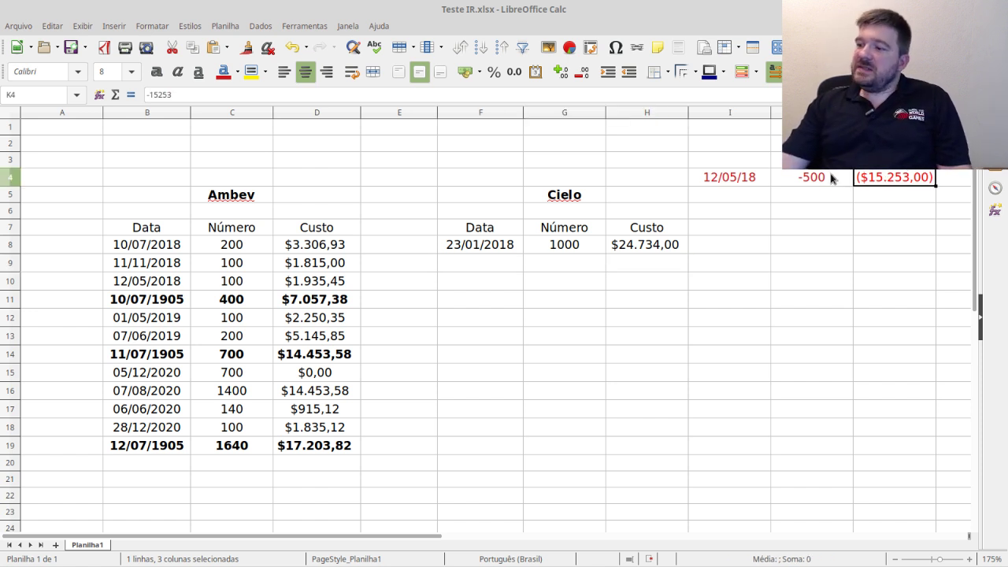
pyautogui.click(828, 175)
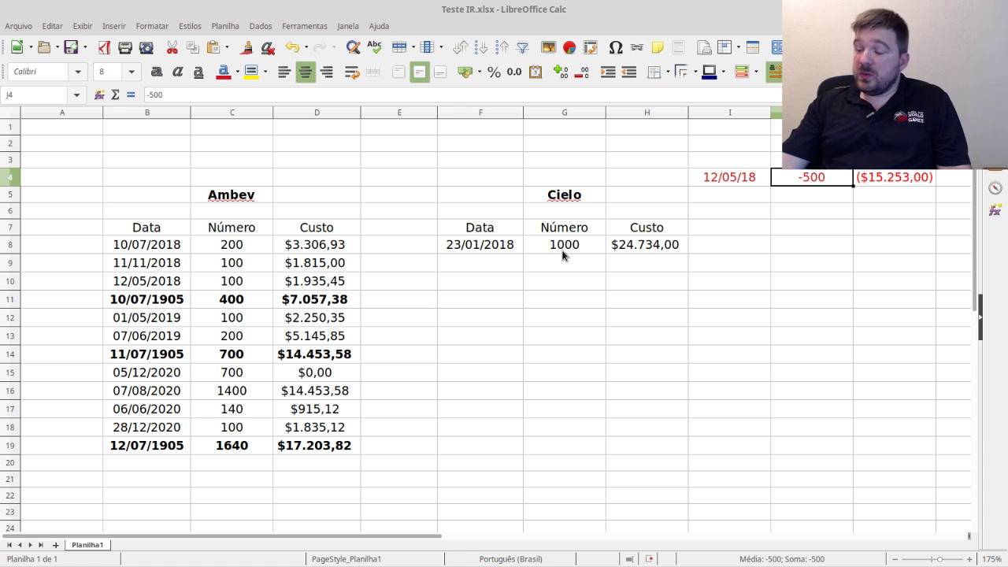
pyautogui.click(897, 179)
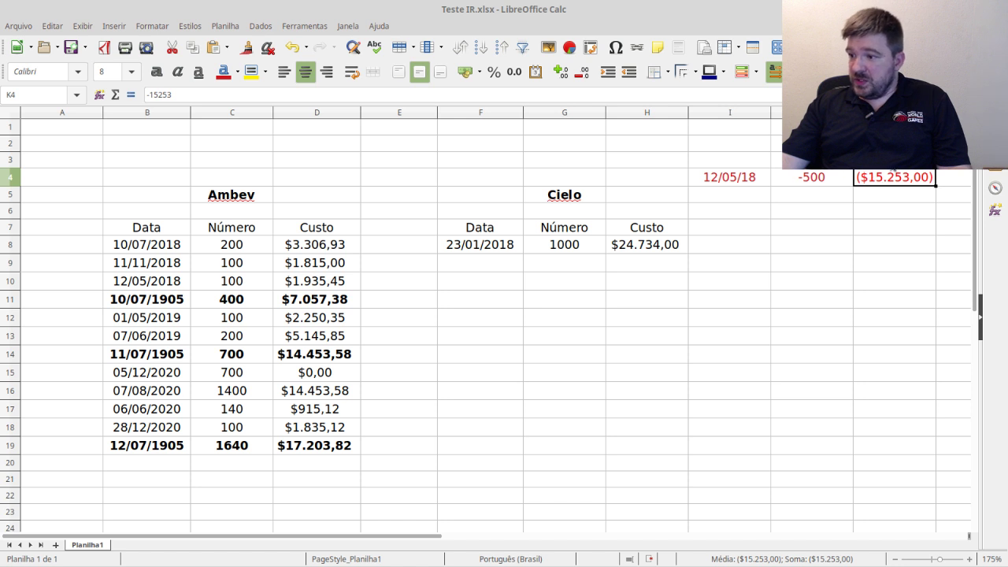
pyautogui.click(885, 167)
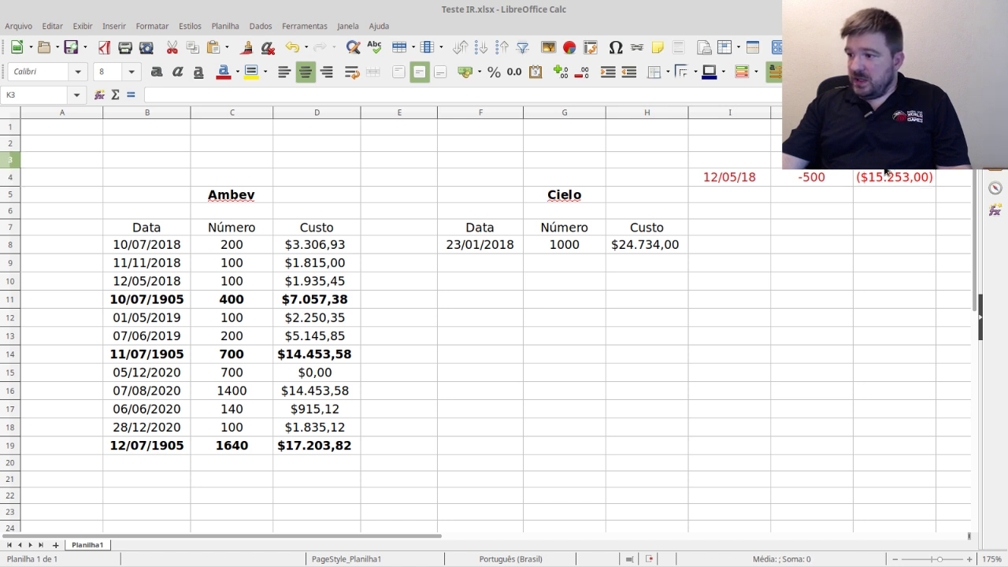
pyautogui.click(889, 201)
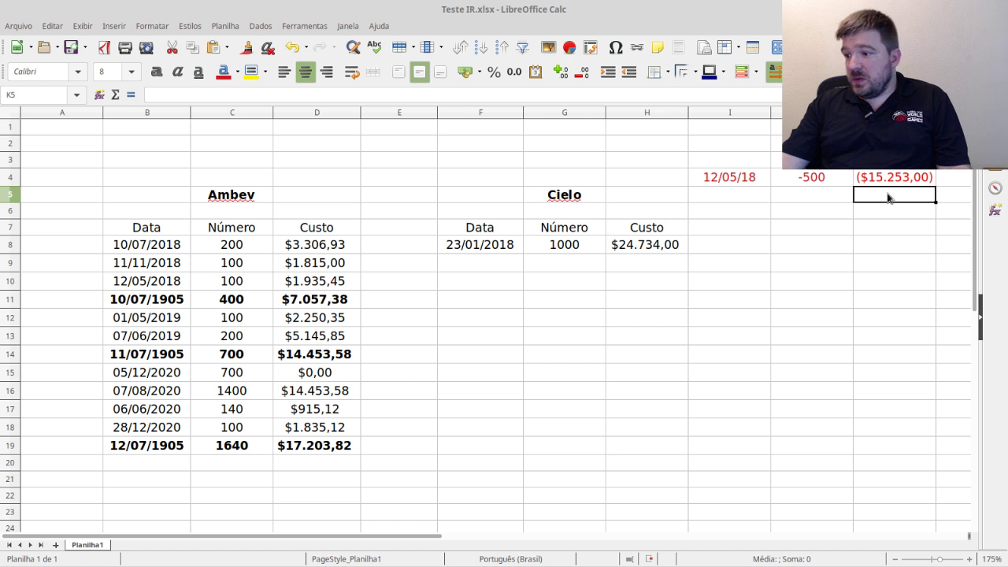
# - Enter =(H8/G8)*J4 in K5 to compute the sold cost
pyautogui.write('=')
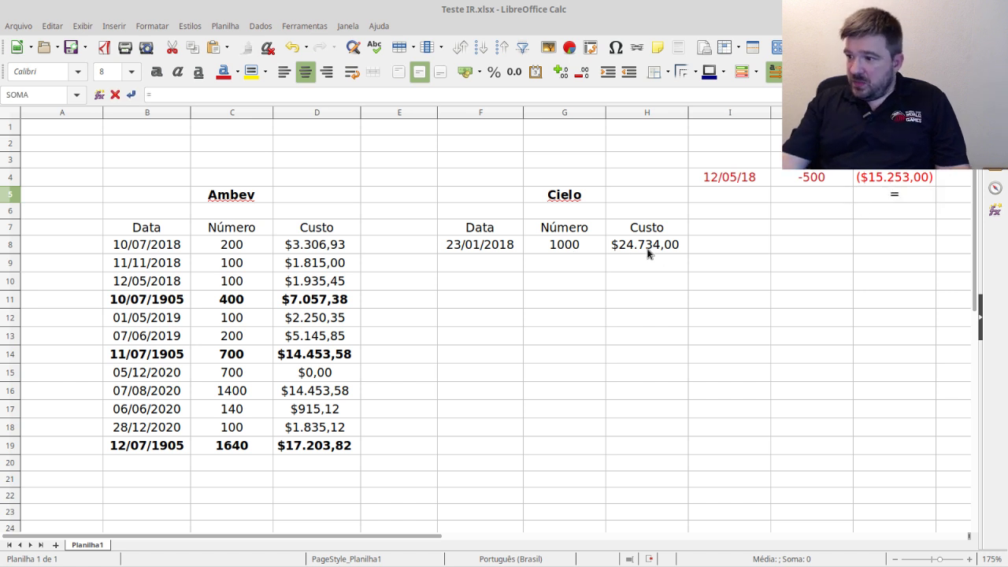
pyautogui.click(648, 249)
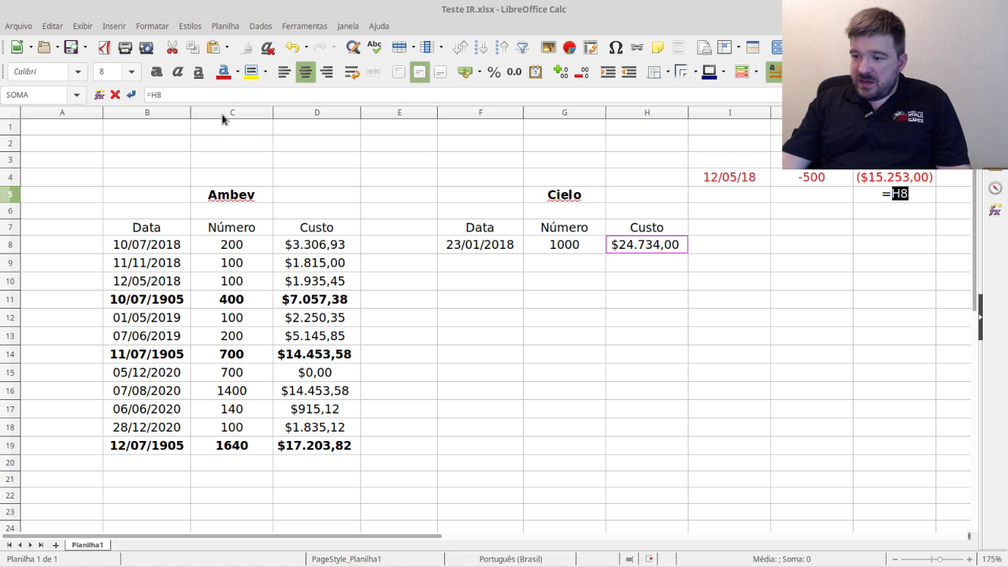
pyautogui.click(161, 95)
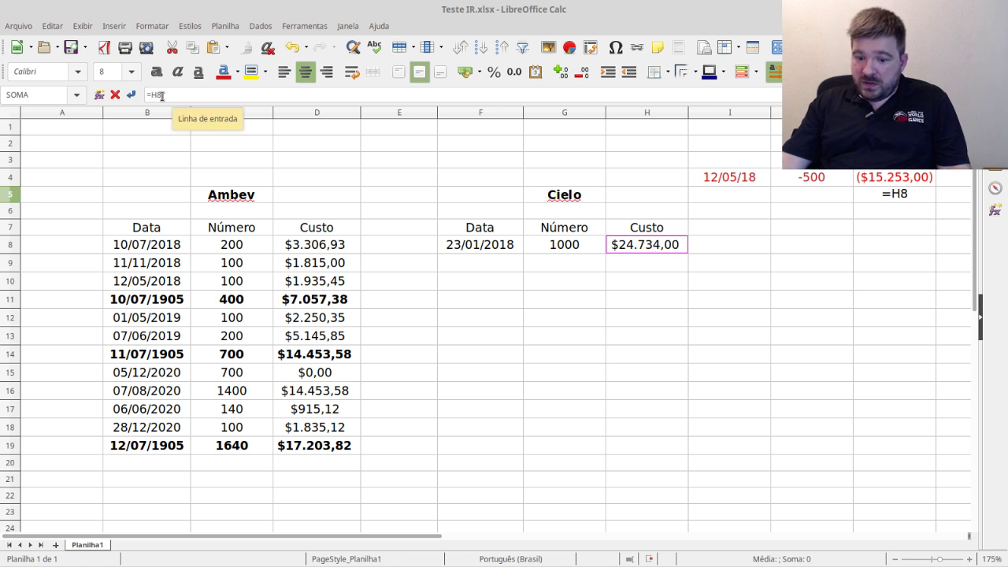
pyautogui.write('(H8')
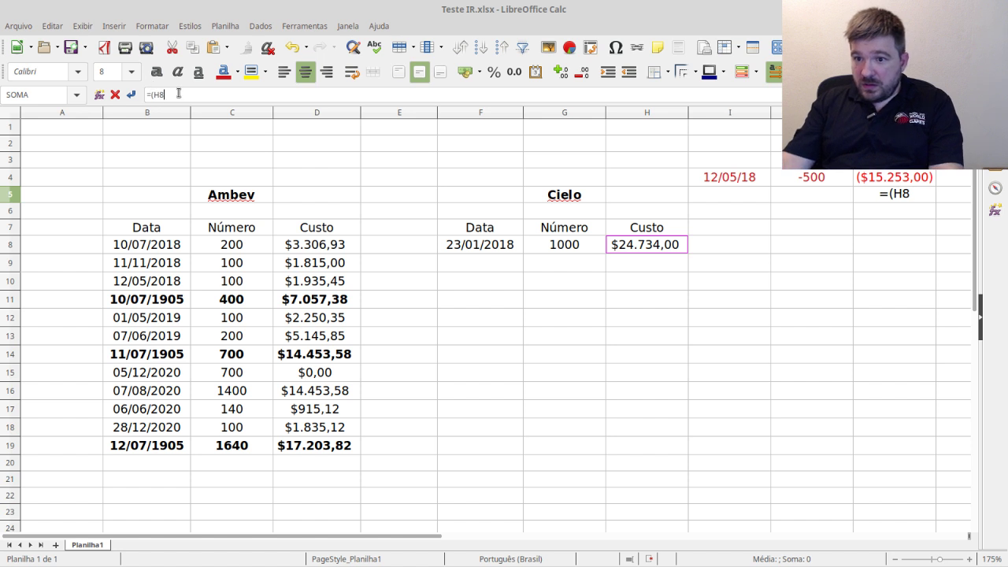
pyautogui.write('/')
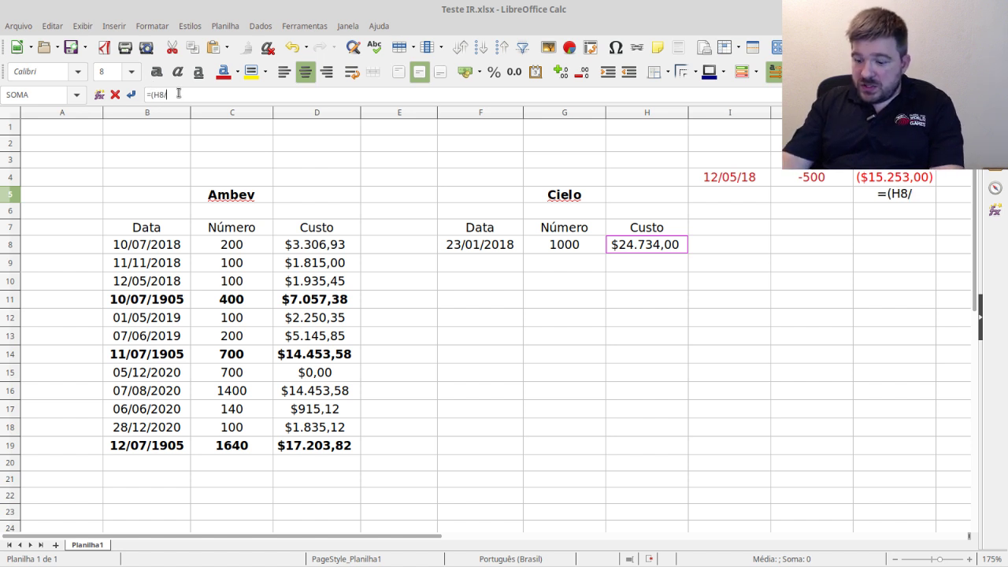
pyautogui.click(560, 248)
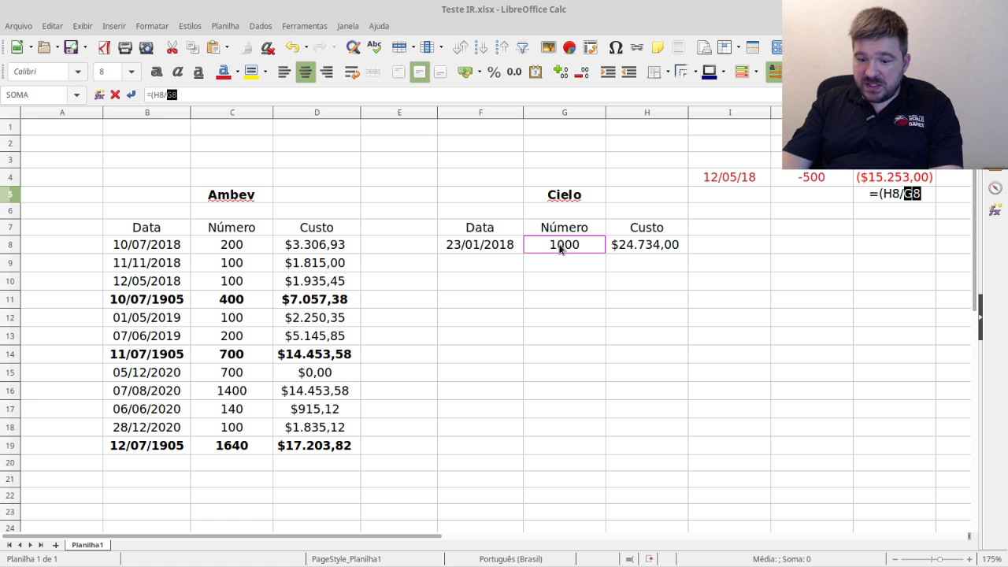
pyautogui.write(')')
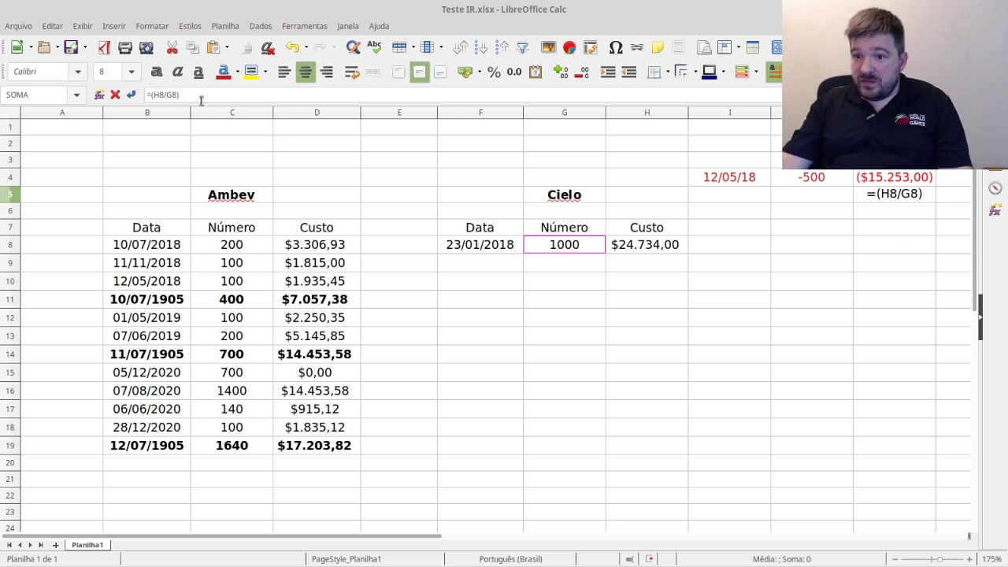
pyautogui.write('*')
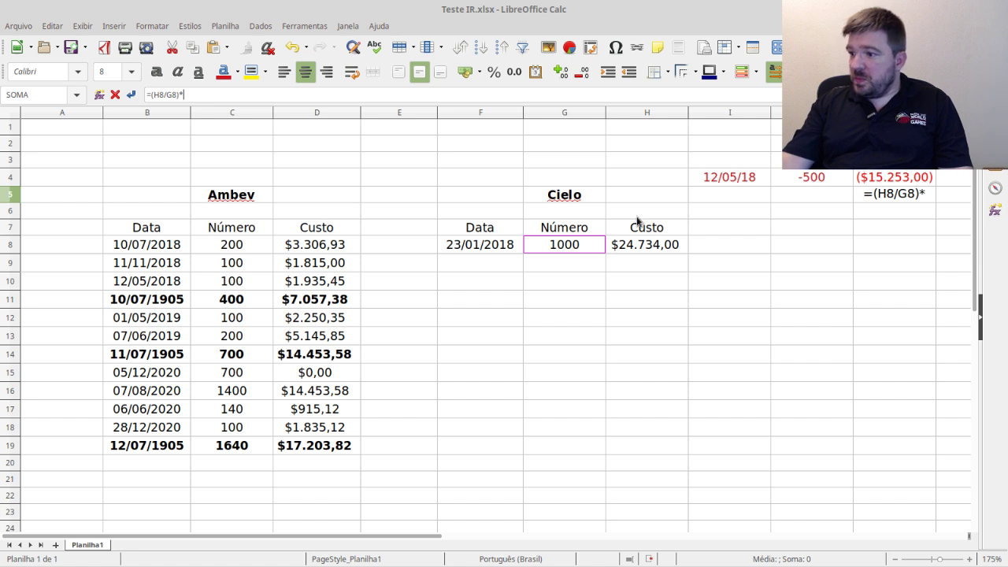
pyautogui.click(815, 180)
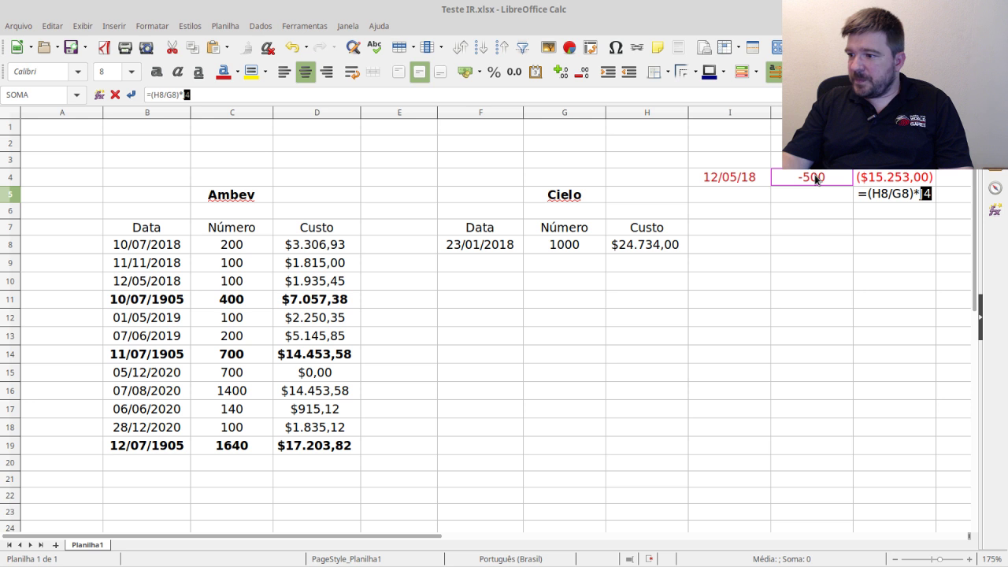
pyautogui.press('Return')
# - Change the J4 quantity from -500 to 500
pyautogui.click(822, 176)
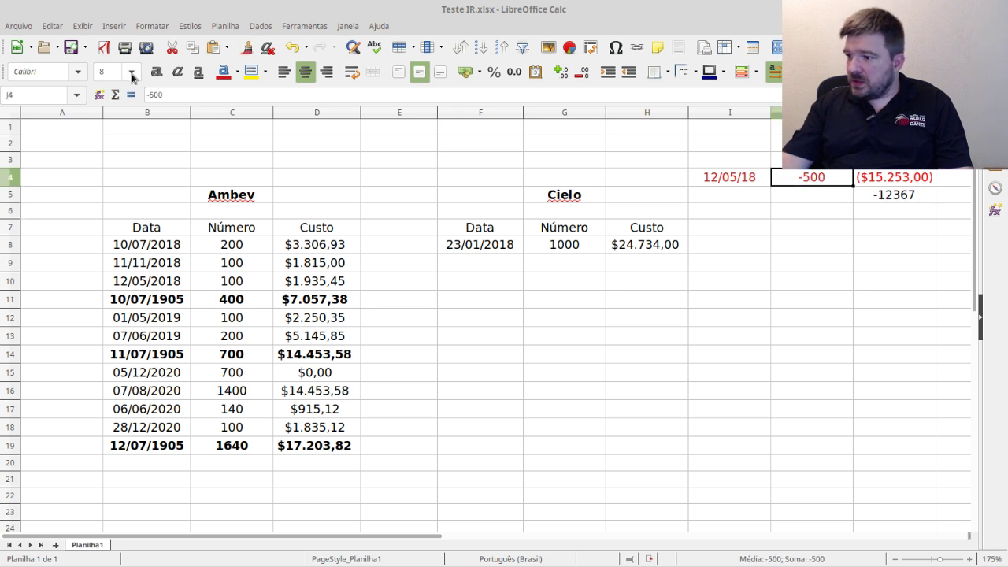
pyautogui.click(151, 95)
pyautogui.press('BackSpace')
pyautogui.press('Return')
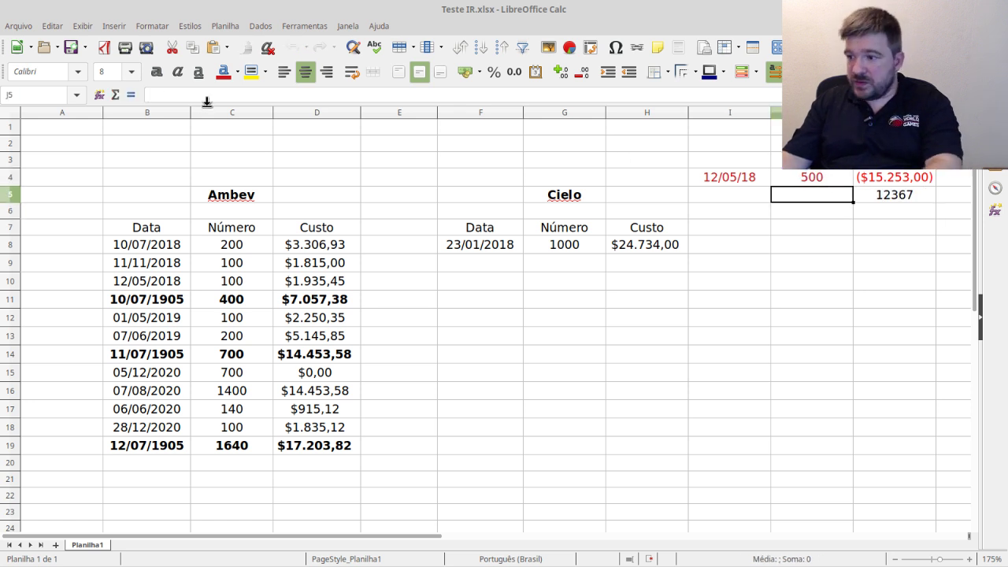
# - Format K5 and K4 as R$ currency and autofit column K to show R$ 12.367,00
pyautogui.click(875, 195)
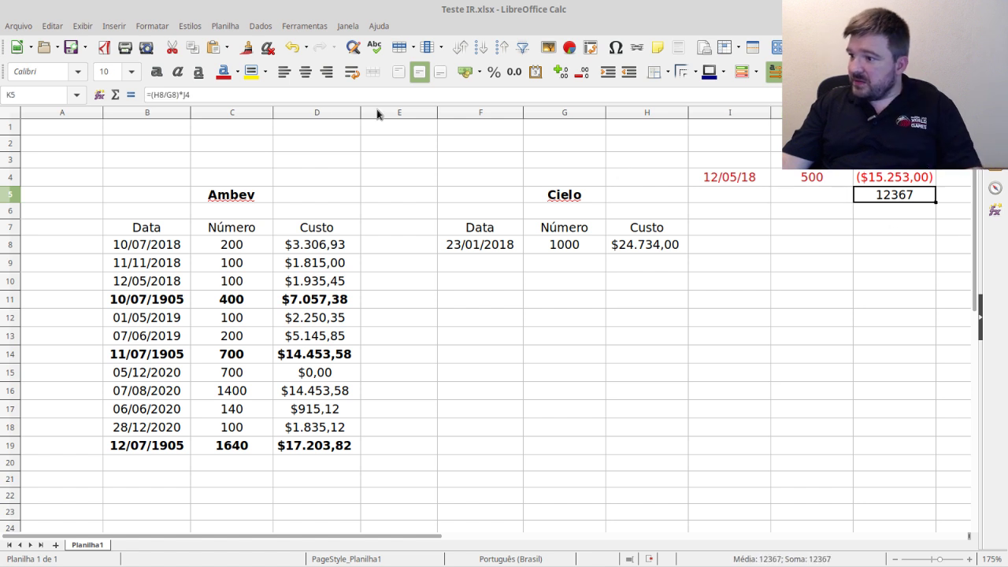
pyautogui.click(465, 71)
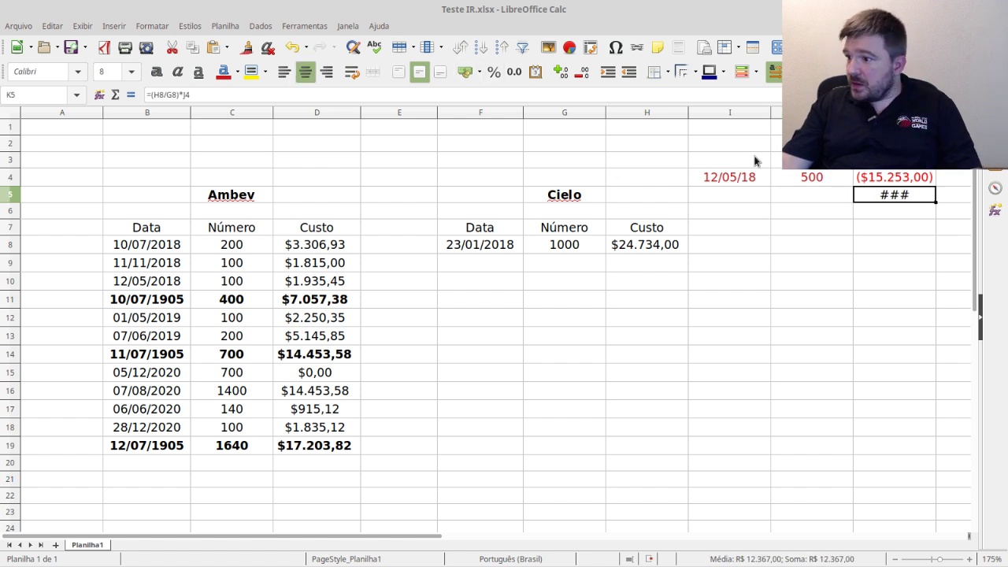
pyautogui.doubleClick(935, 113)
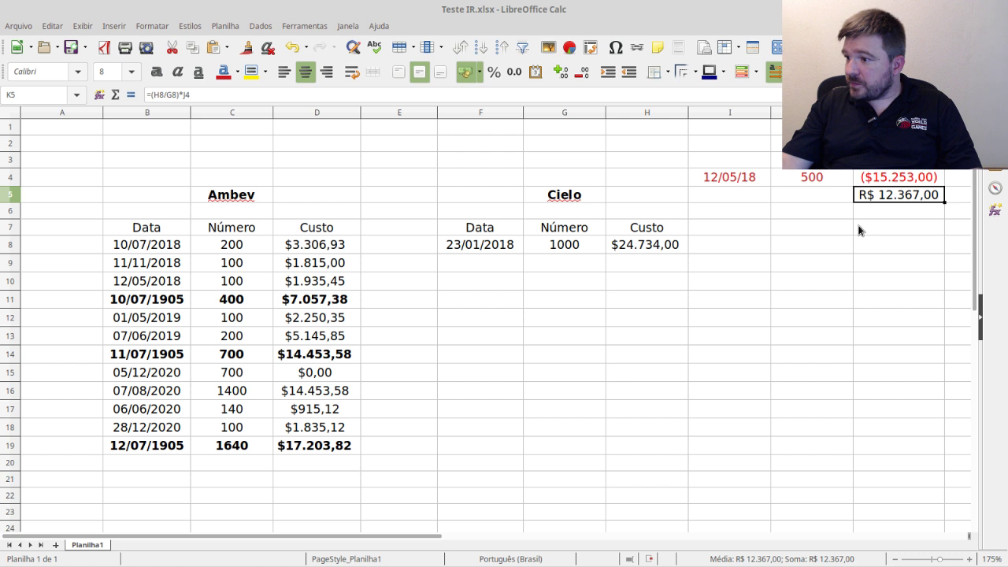
pyautogui.click(890, 182)
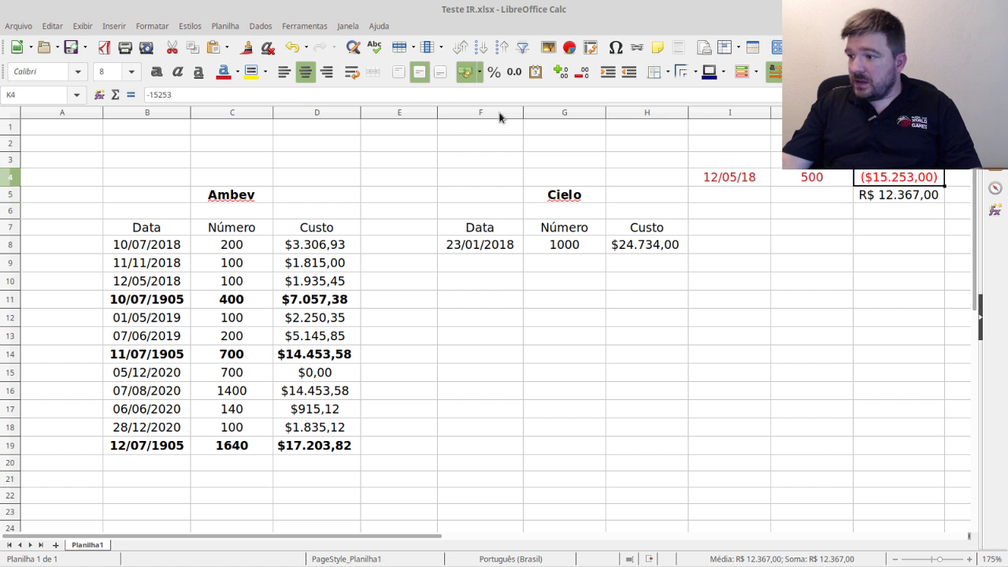
pyautogui.click(464, 72)
# - Enter 500 in J5, centred and at font size 8
pyautogui.click(915, 243)
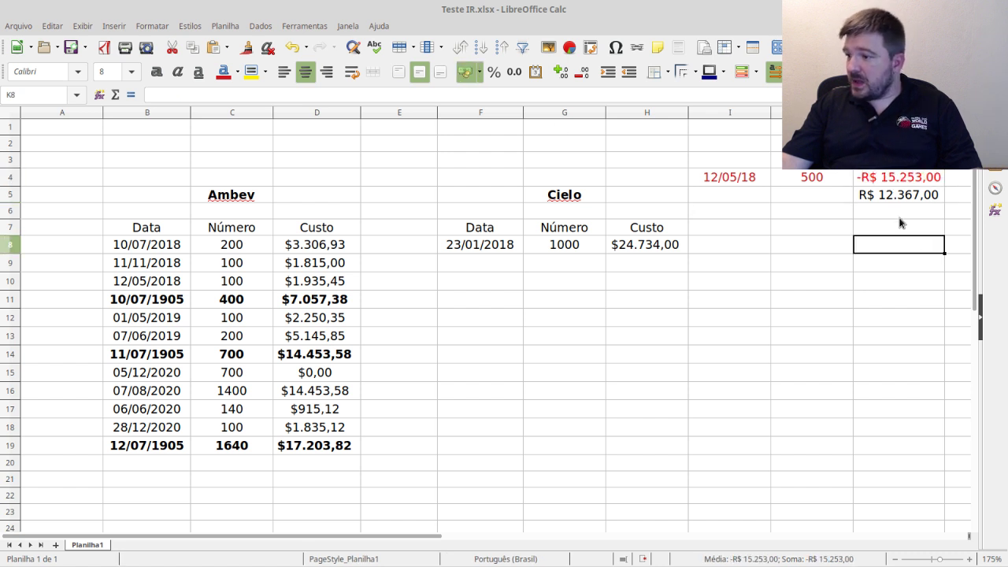
pyautogui.click(900, 219)
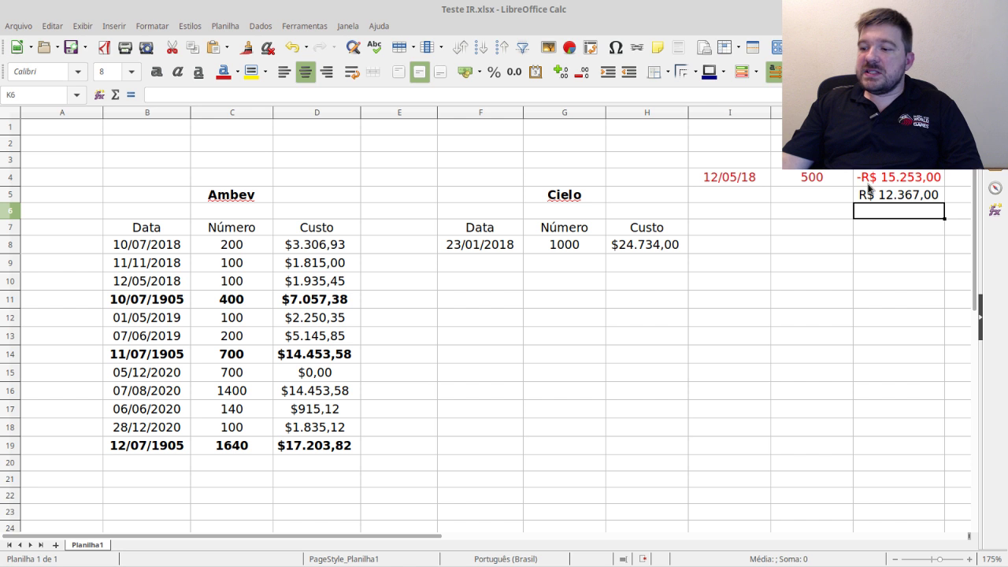
pyautogui.click(826, 203)
pyautogui.write('500')
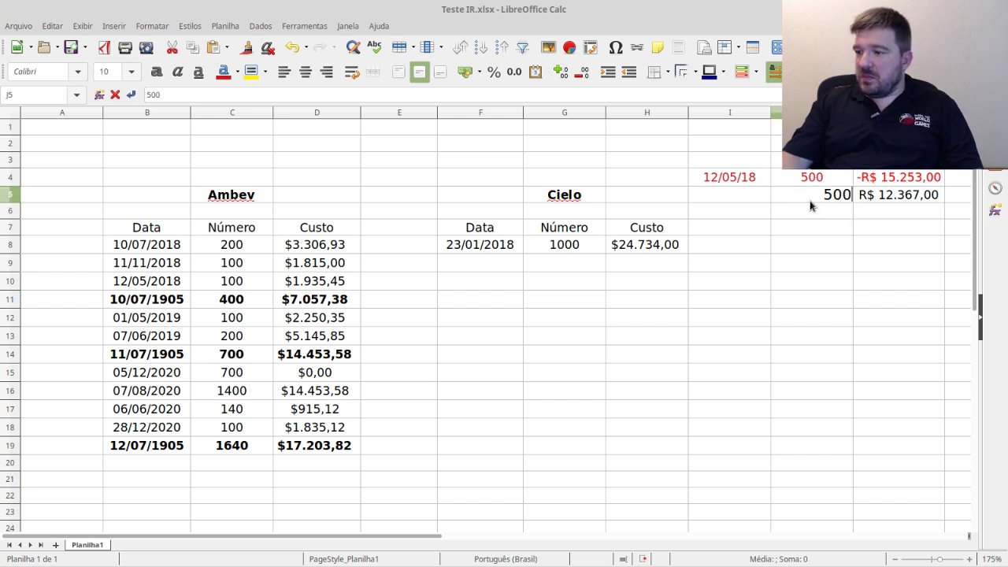
pyautogui.press('Return')
pyautogui.click(811, 200)
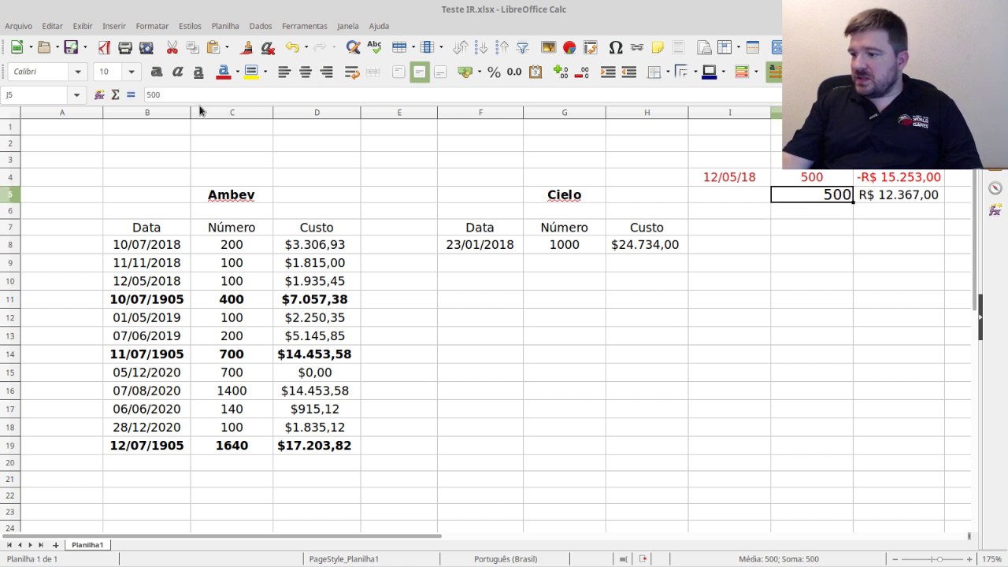
pyautogui.click(306, 72)
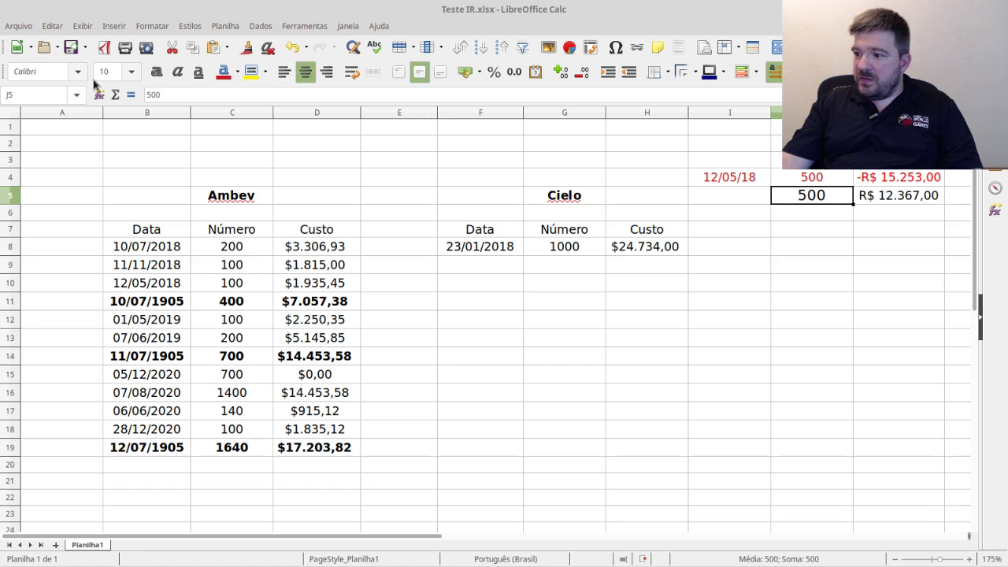
pyautogui.click(130, 71)
pyautogui.click(108, 115)
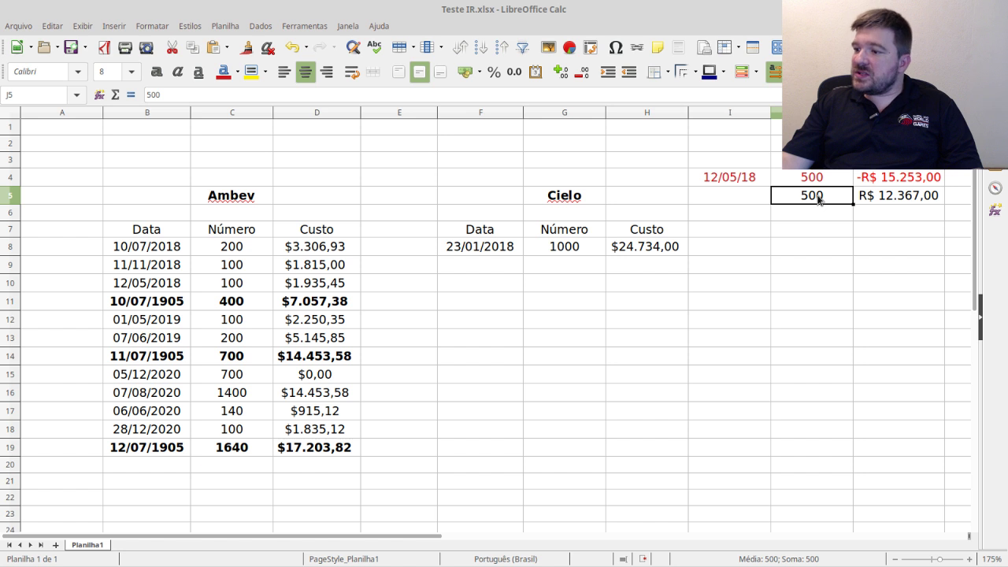
pyautogui.click(898, 199)
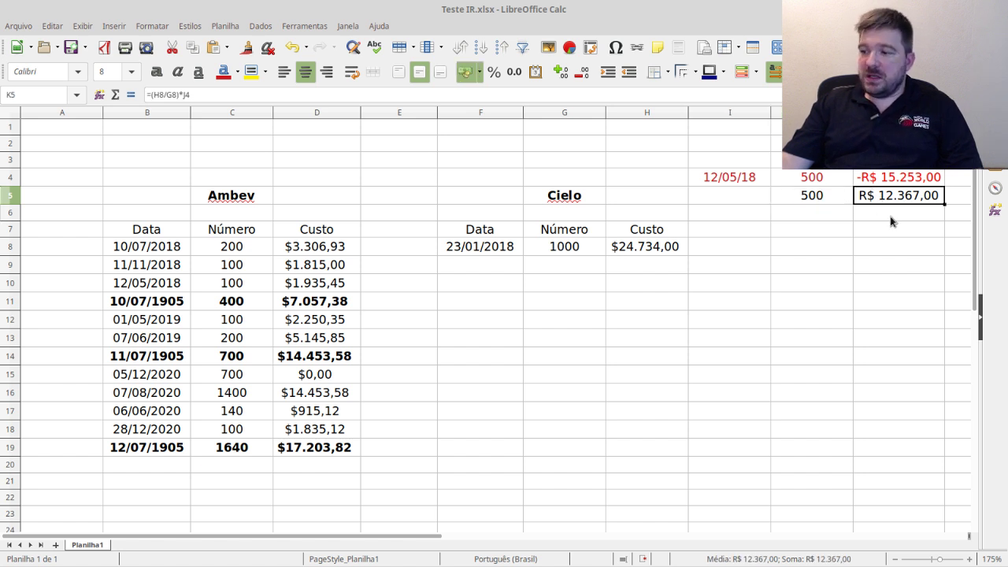
# - Add a subtotal formula =K4+K5 in K6
pyautogui.click(890, 212)
pyautogui.write('=')
pyautogui.click(906, 180)
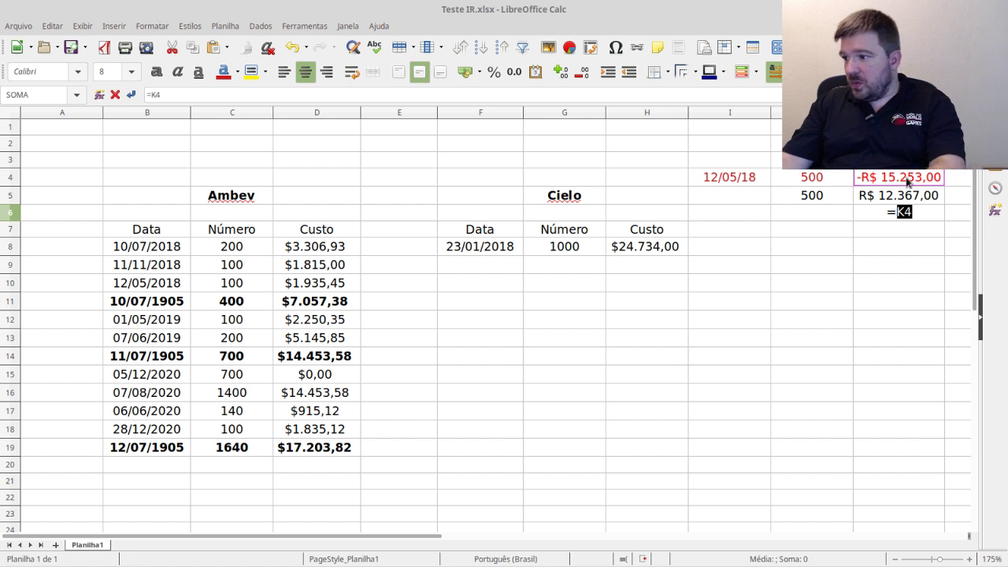
pyautogui.write('+')
pyautogui.press('Up')
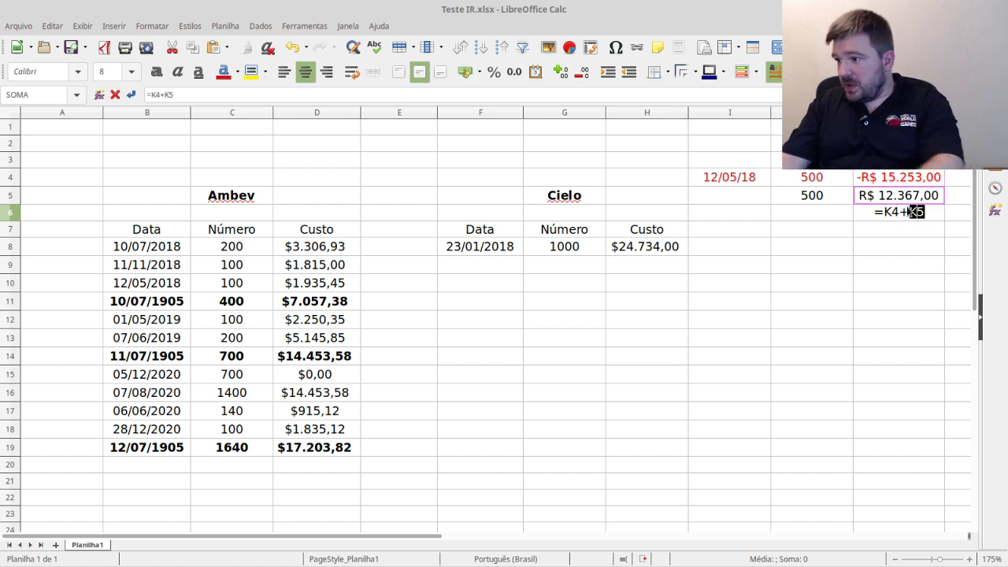
pyautogui.press('Return')
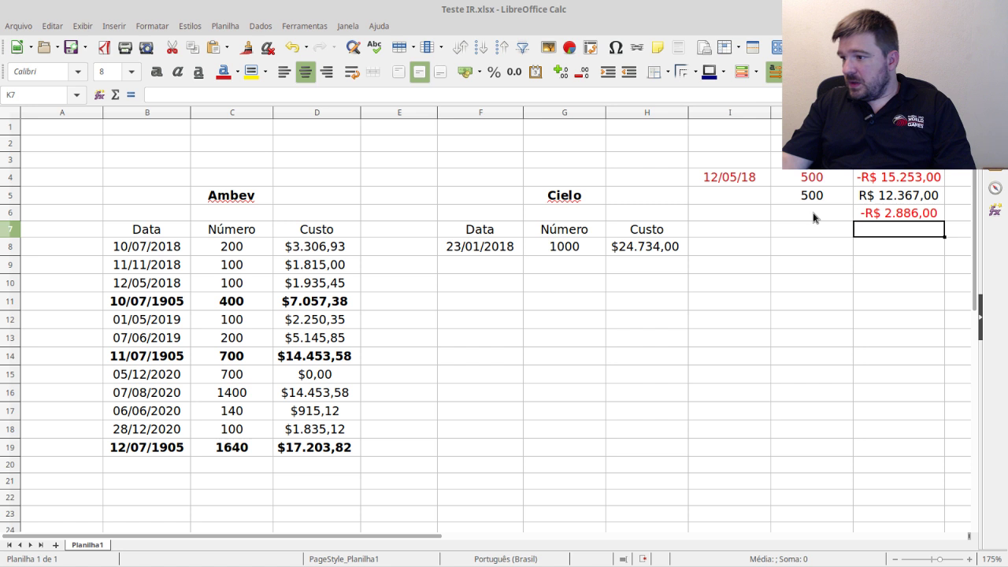
# - Remove the minus sign so K4 shows R$ 15.253,00
pyautogui.click(906, 176)
pyautogui.click(148, 95)
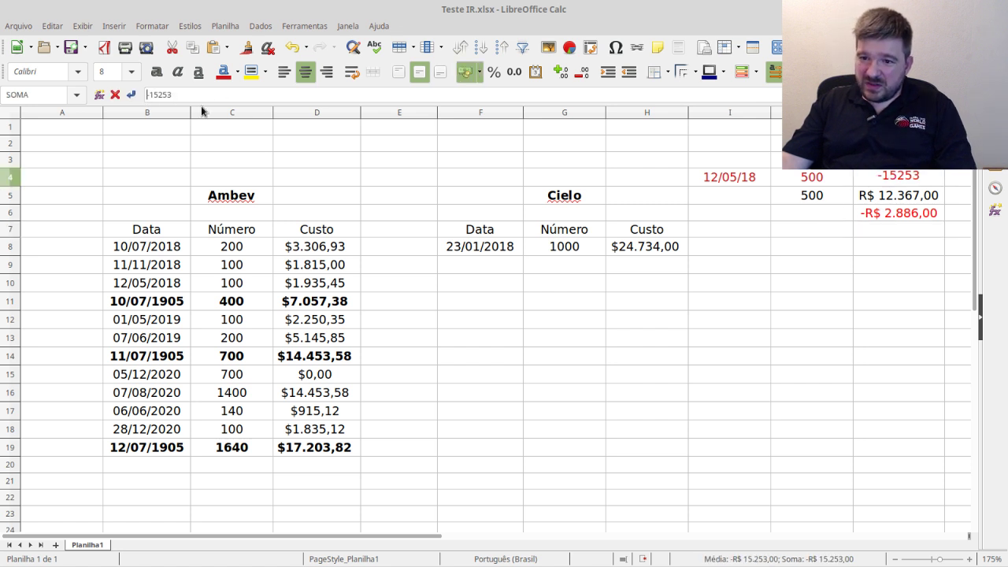
pyautogui.press('Delete')
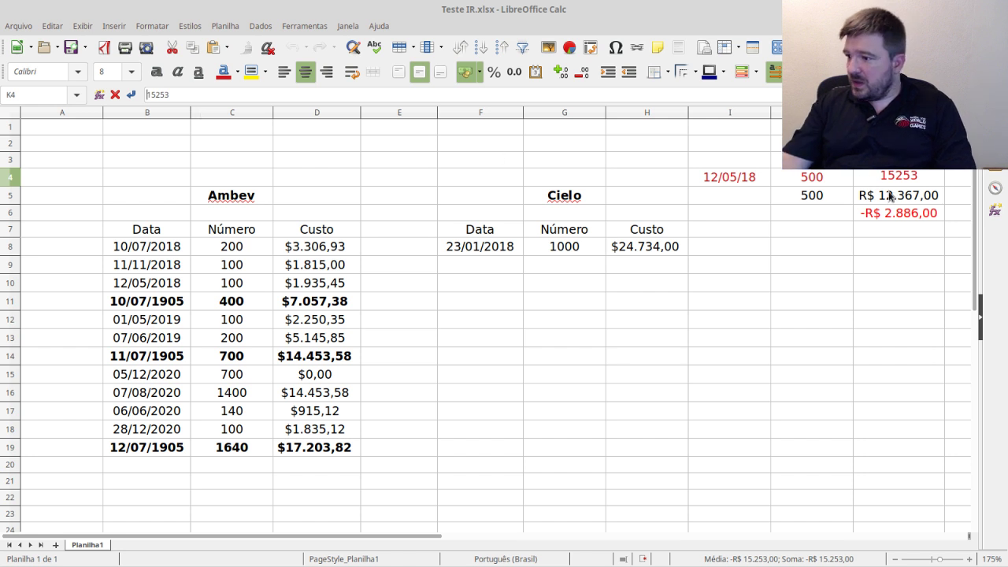
pyautogui.press('Return')
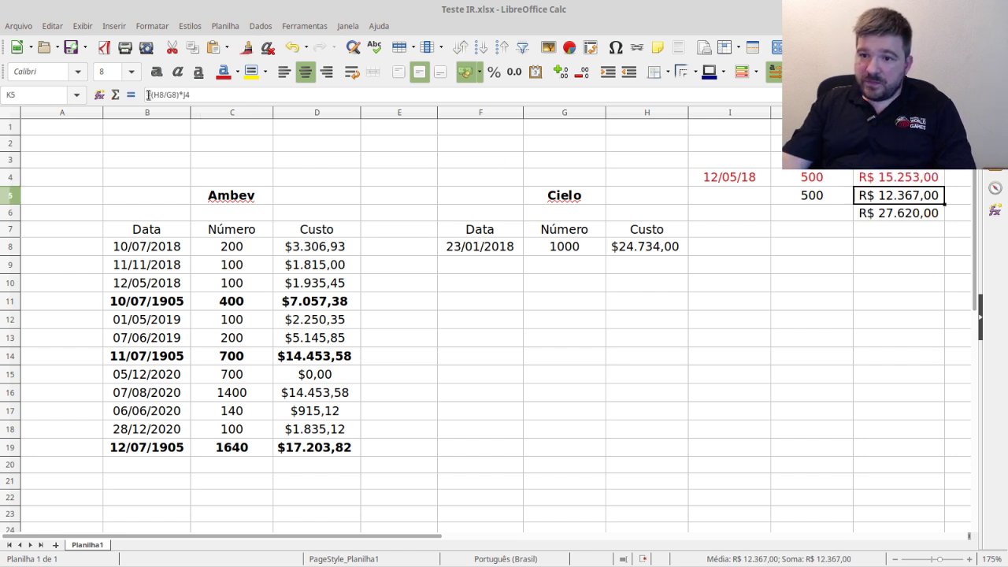
# - Negate K5's formula to =-((H8/G8)*J4), making the K6 subtotal R$ 2.886,00
pyautogui.click(148, 95)
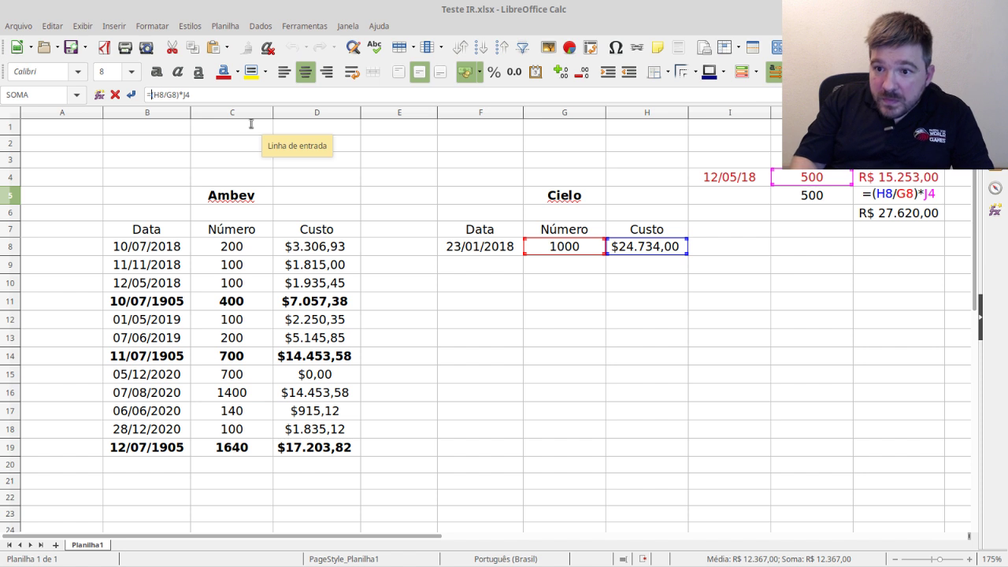
pyautogui.write('(')
pyautogui.press('End')
pyautogui.write(')')
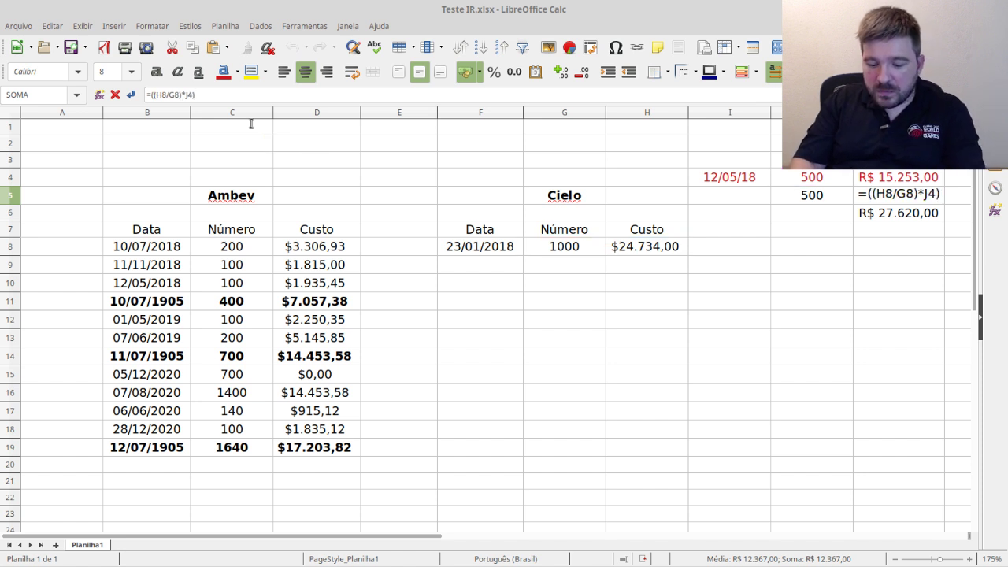
pyautogui.press('Left')
pyautogui.press('Left')
pyautogui.press('Left')
pyautogui.press('Left')
pyautogui.press('Left')
pyautogui.press('Left')
pyautogui.press('Left')
pyautogui.press('Left')
pyautogui.press('Left')
pyautogui.press('Left')
pyautogui.press('Left')
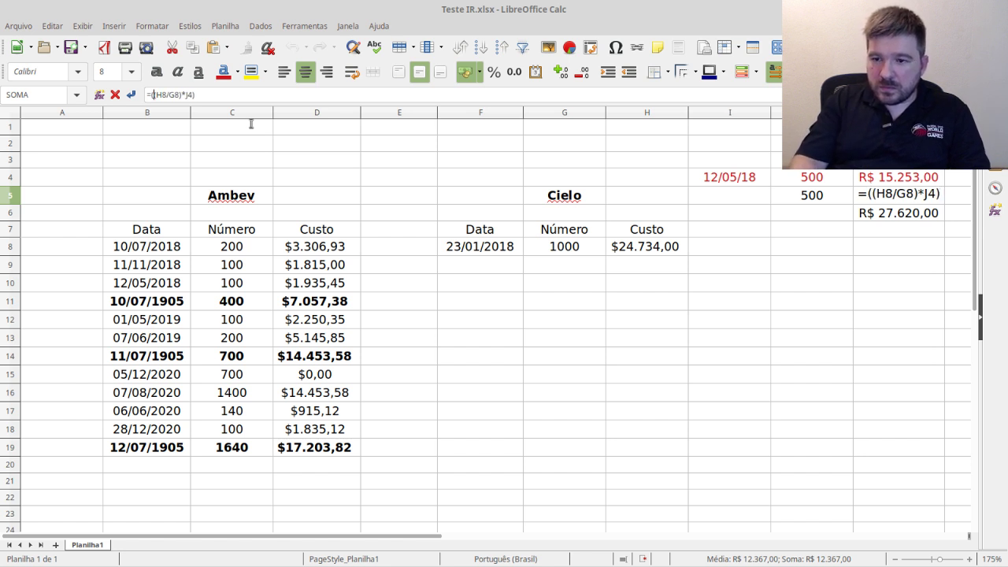
pyautogui.write('-')
pyautogui.press('Return')
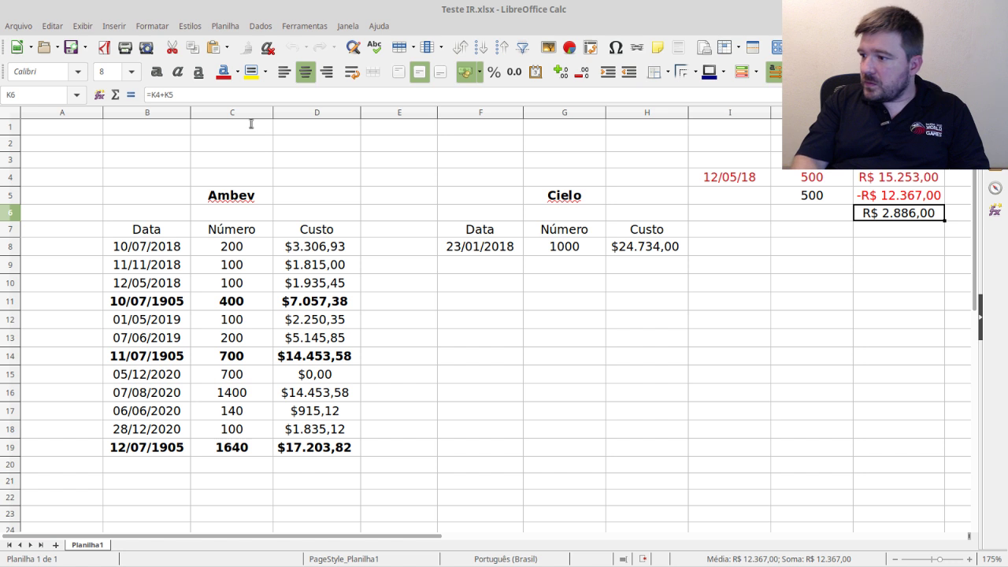
# - Set the I4:K4 sale row text to black
pyautogui.click(917, 181)
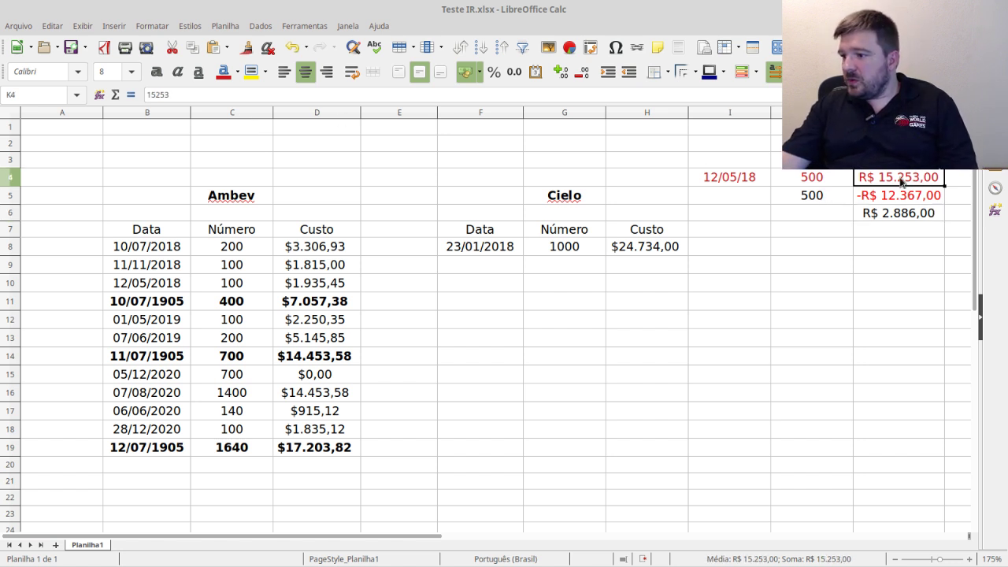
pyautogui.moveTo(910, 181); pyautogui.dragTo(742, 182)
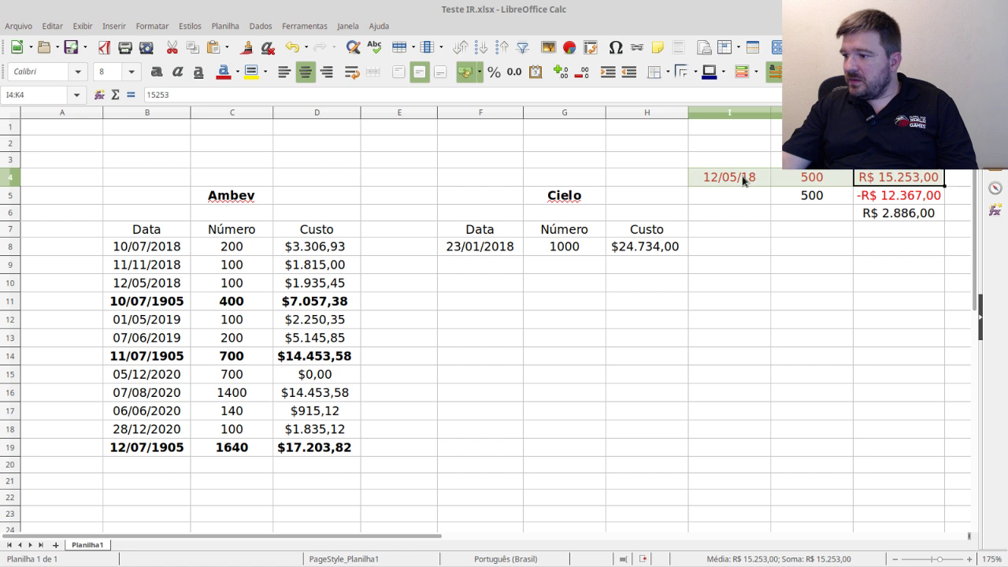
pyautogui.click(237, 73)
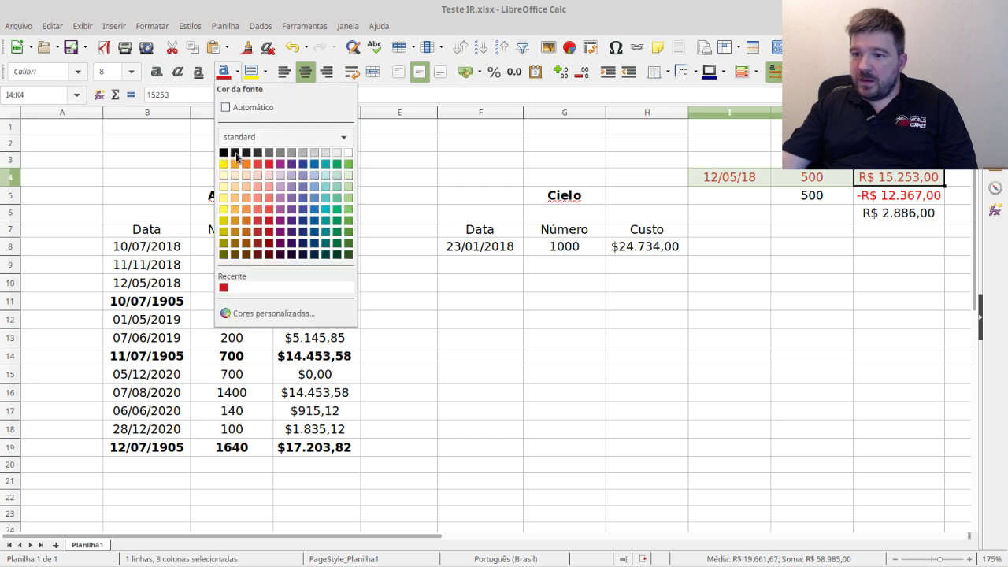
pyautogui.click(235, 152)
# - Change J5 to -500 and colour J5:K5 red
pyautogui.click(829, 197)
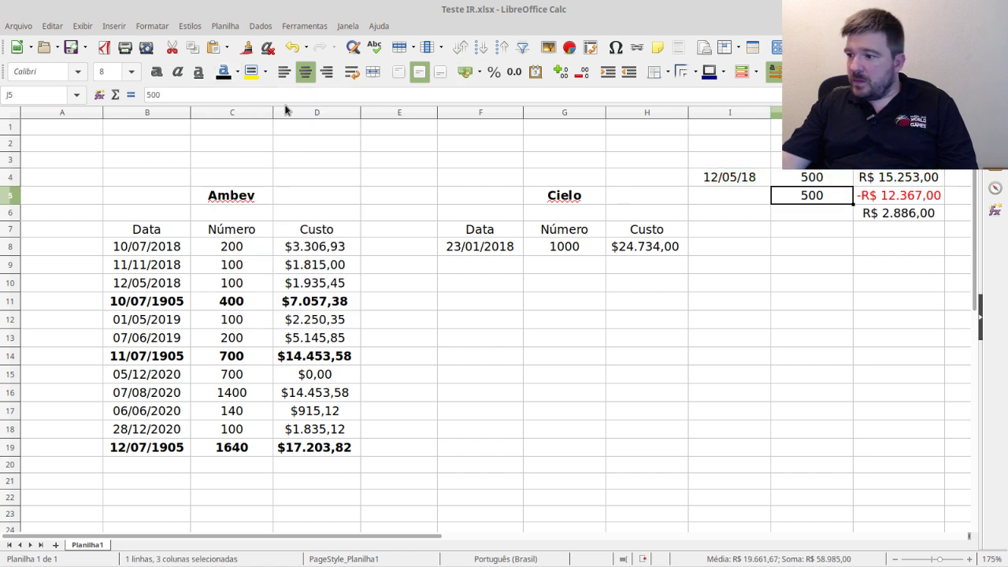
pyautogui.click(148, 95)
pyautogui.write('-')
pyautogui.press('Return')
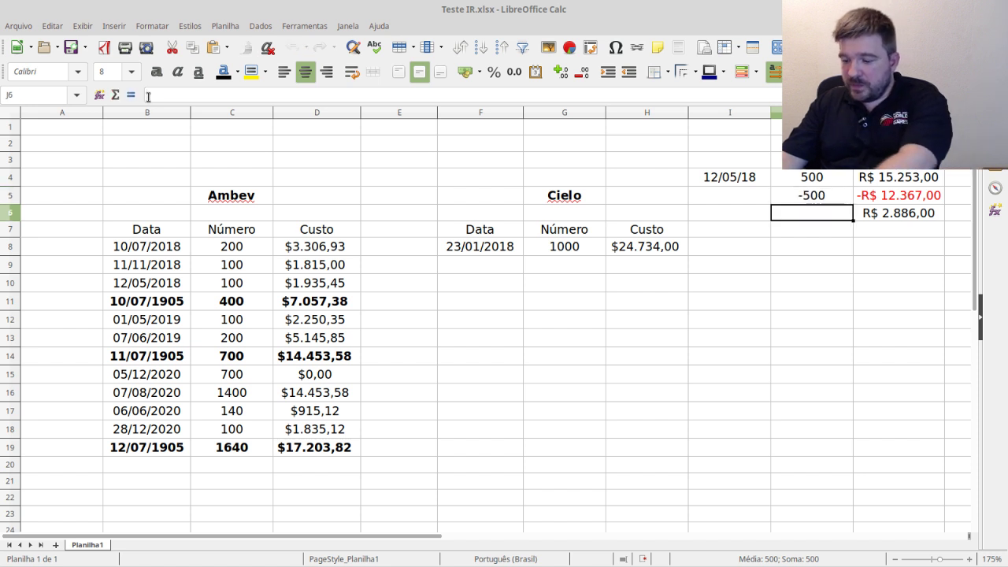
pyautogui.moveTo(811, 196); pyautogui.dragTo(898, 196)
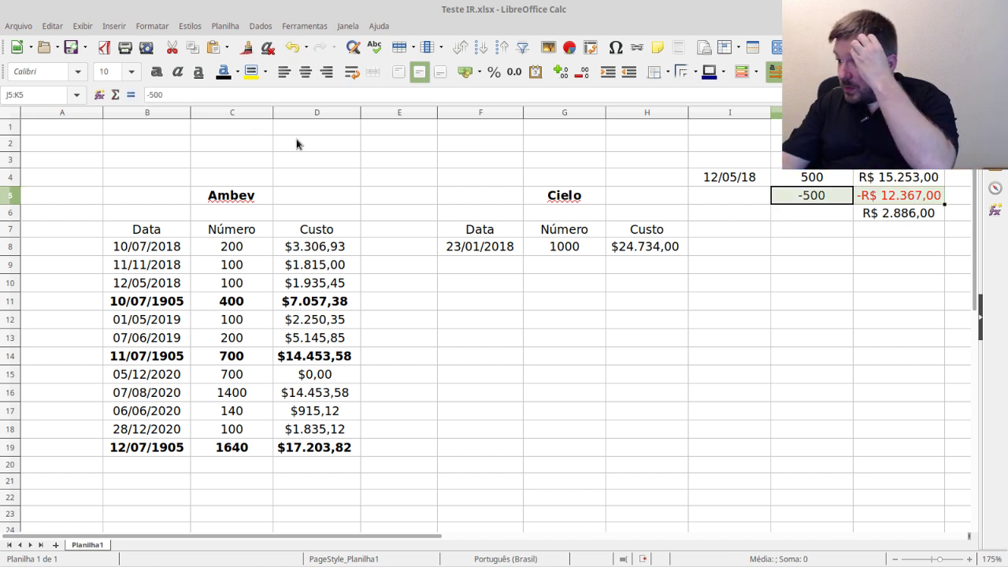
pyautogui.click(237, 72)
pyautogui.click(277, 175)
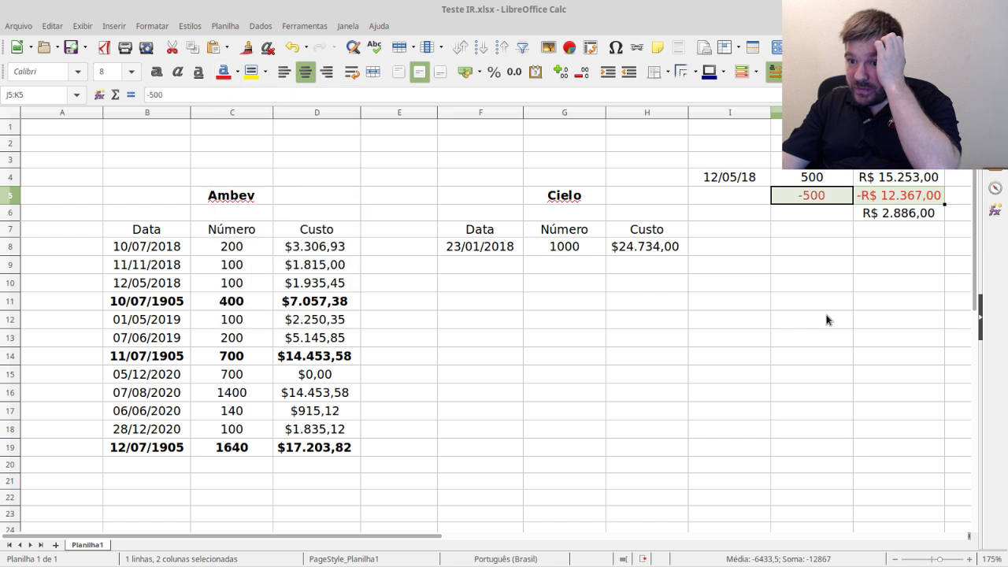
pyautogui.click(823, 318)
# - Colour the R$ 2.886,00 subtotal in K6 dark blue
pyautogui.click(916, 213)
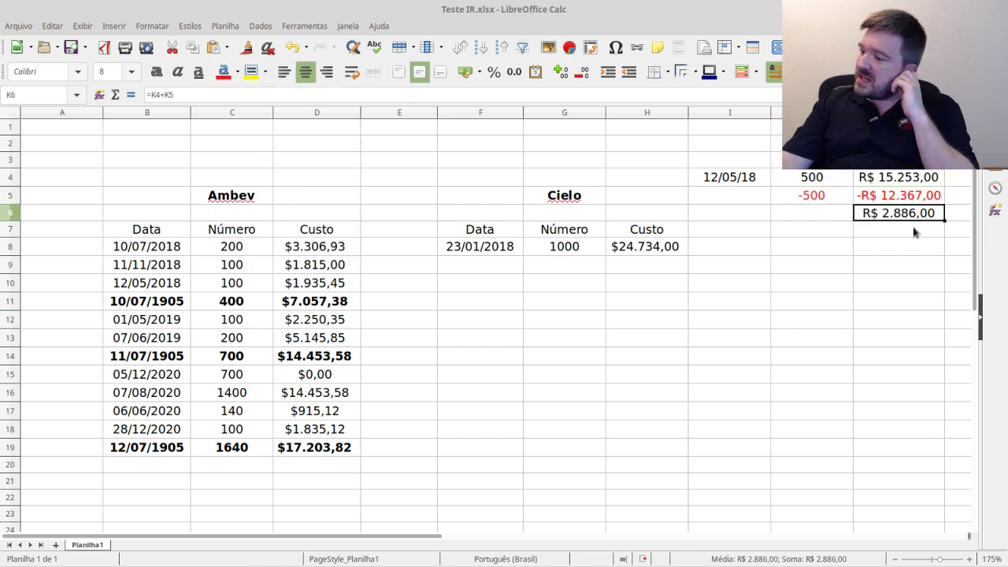
pyautogui.click(237, 72)
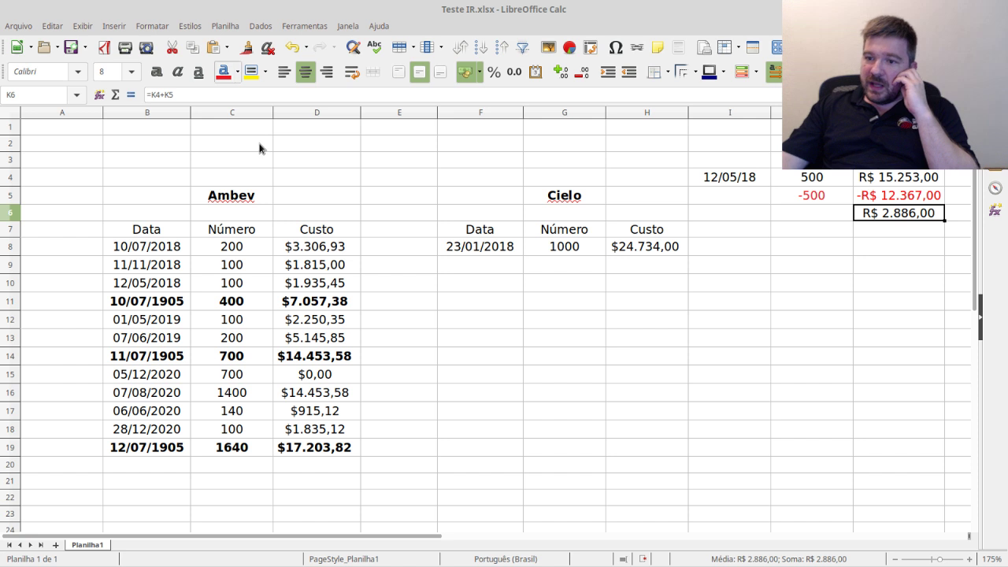
pyautogui.click(304, 165)
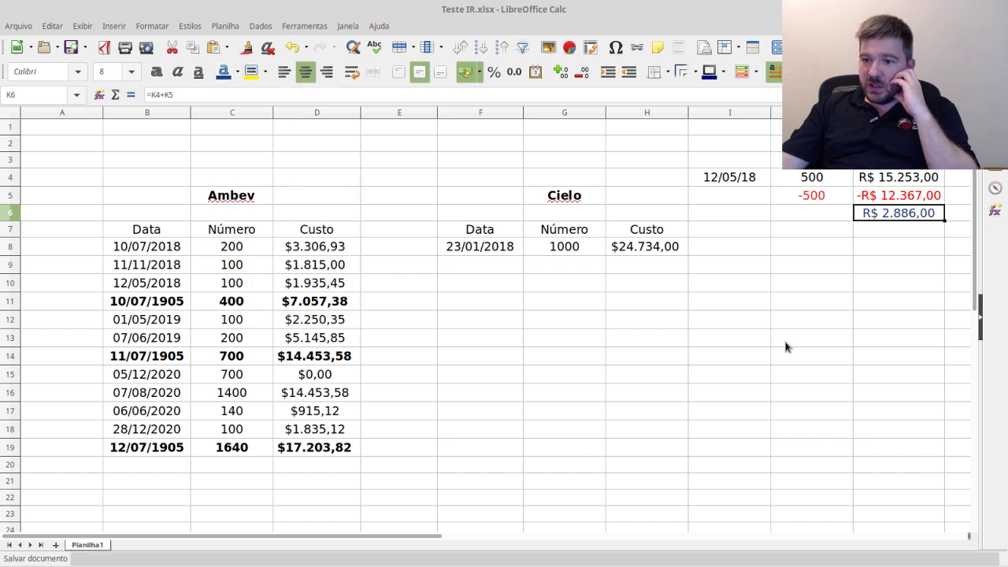
pyautogui.click(785, 340)
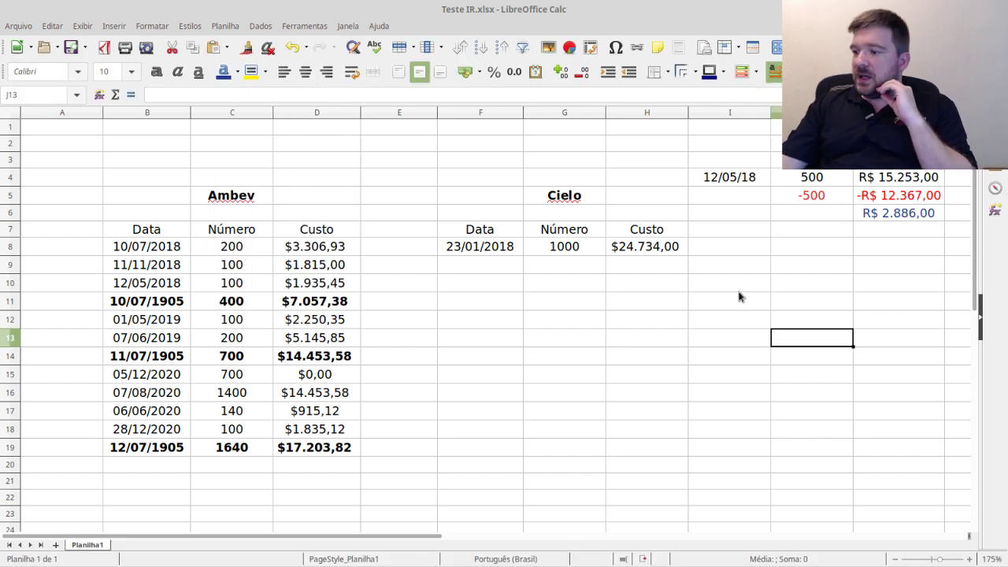
pyautogui.click(914, 214)
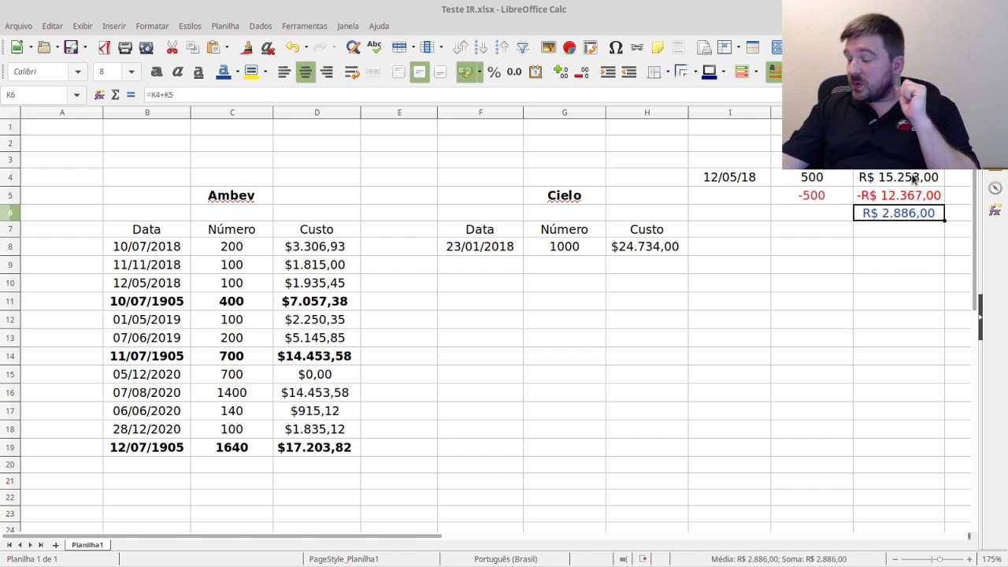
pyautogui.click(913, 180)
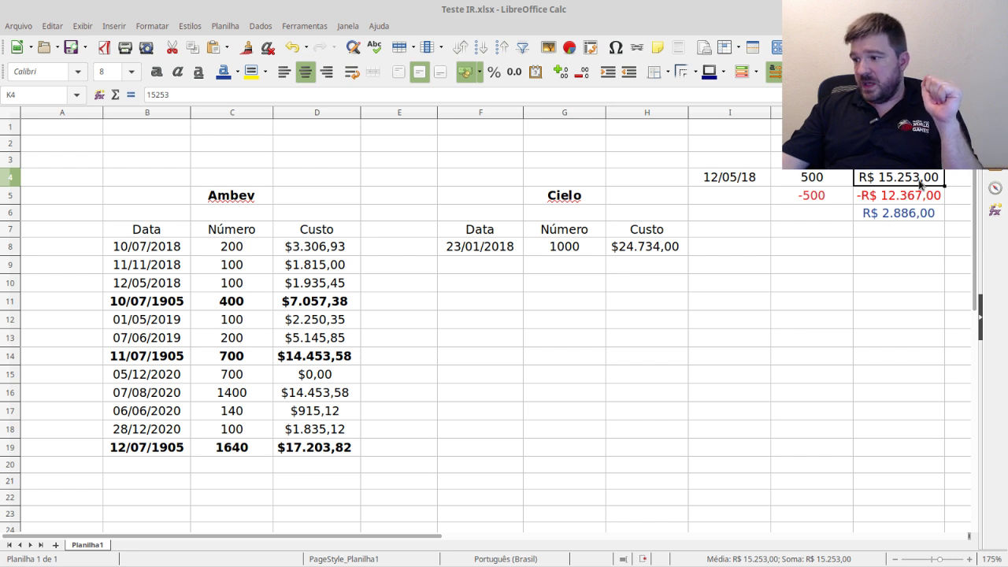
pyautogui.moveTo(726, 185); pyautogui.dragTo(886, 228)
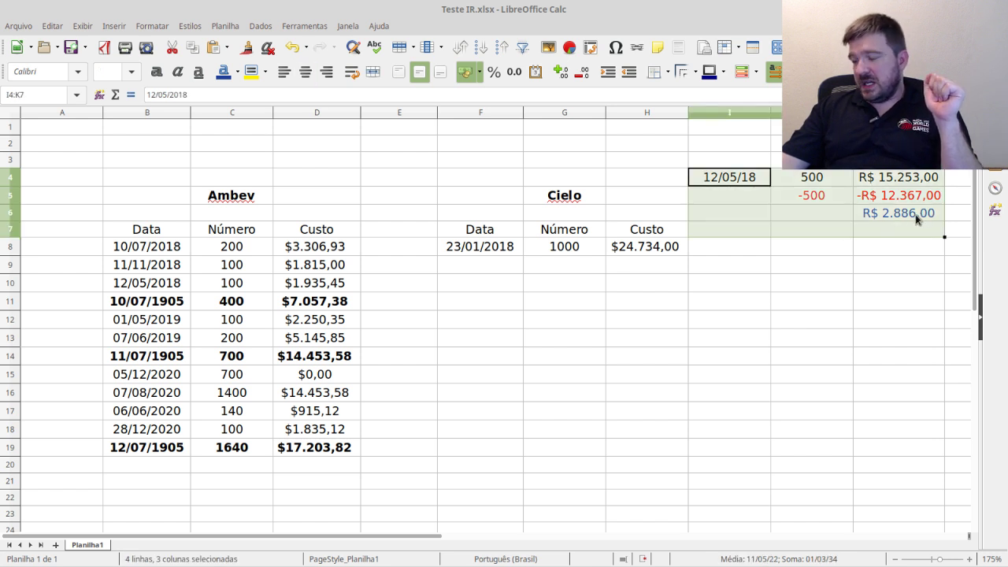
pyautogui.click(916, 218)
pyautogui.click(763, 282)
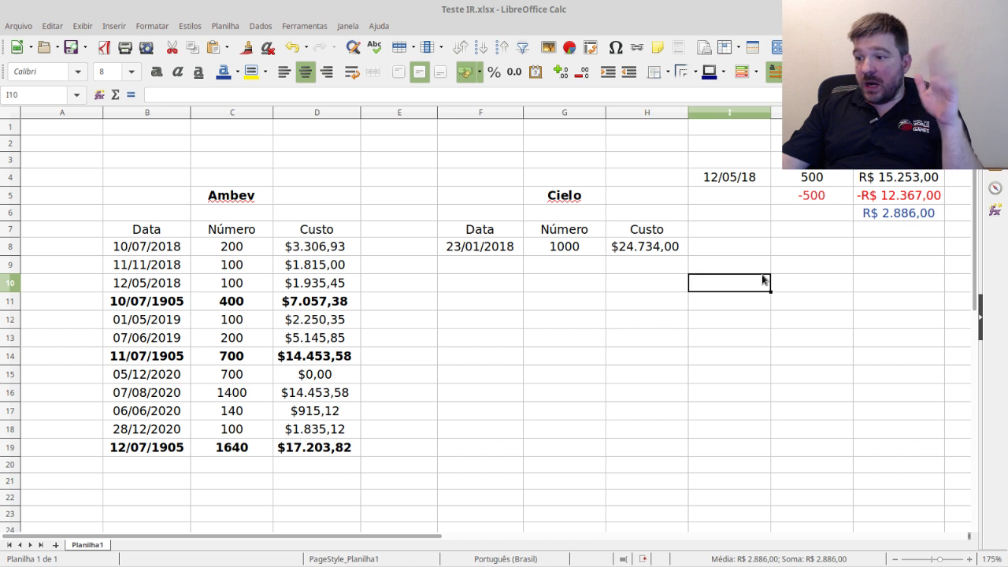
pyautogui.click(793, 268)
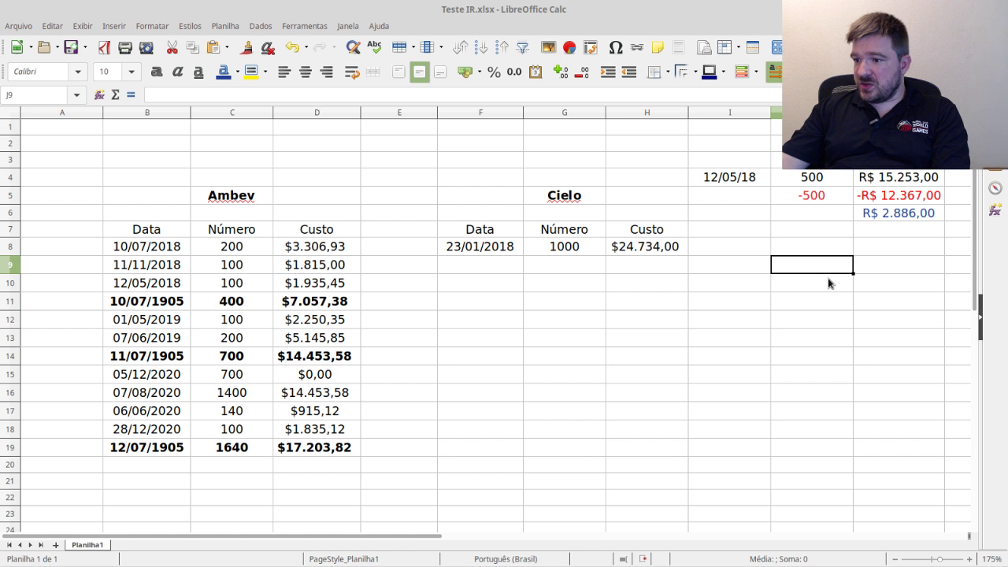
pyautogui.click(868, 176)
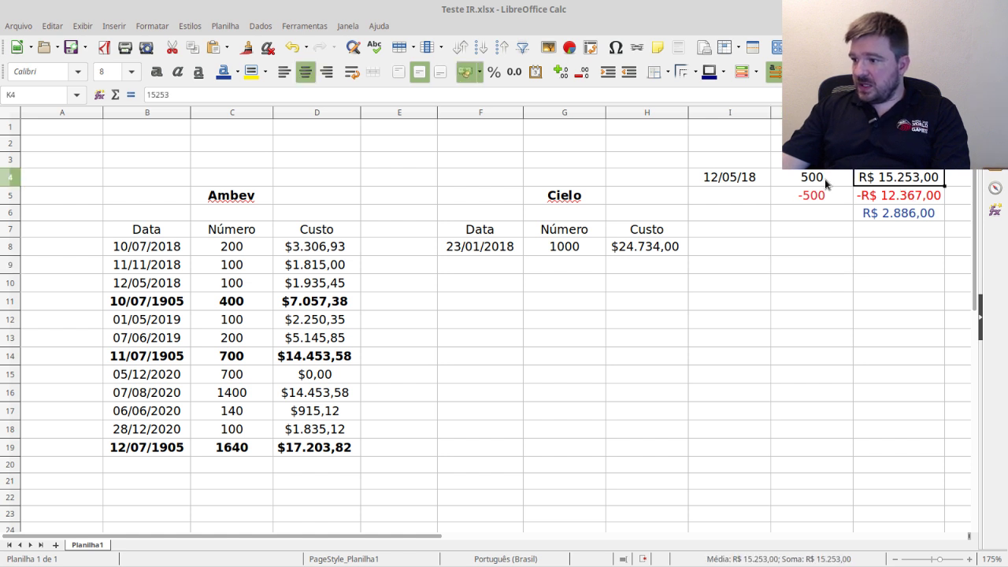
pyautogui.click(824, 179)
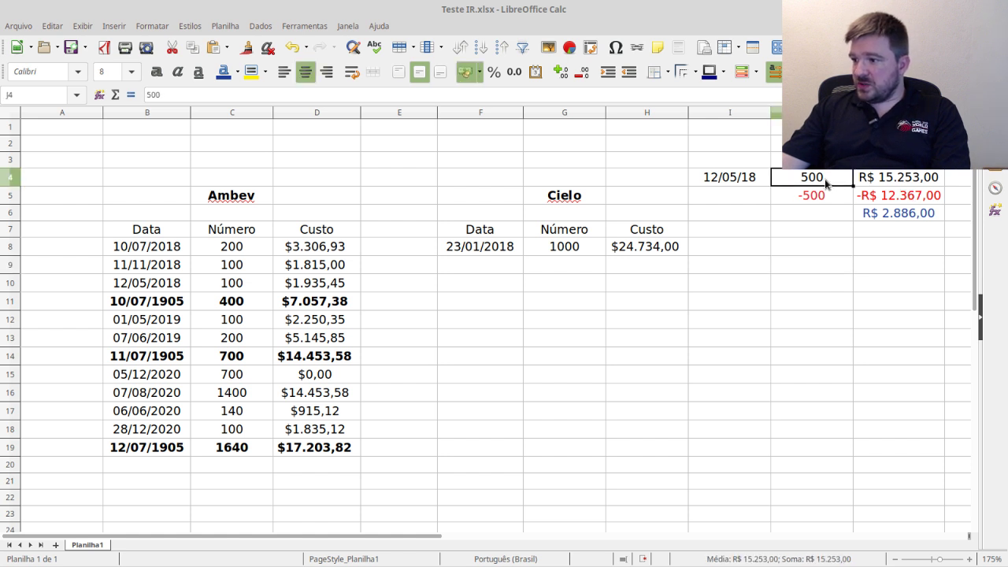
# - Enter =K4/J4 in J8 and format J8:J16 as currency, showing R$ 30,51
pyautogui.click(820, 253)
pyautogui.write('=K4/')
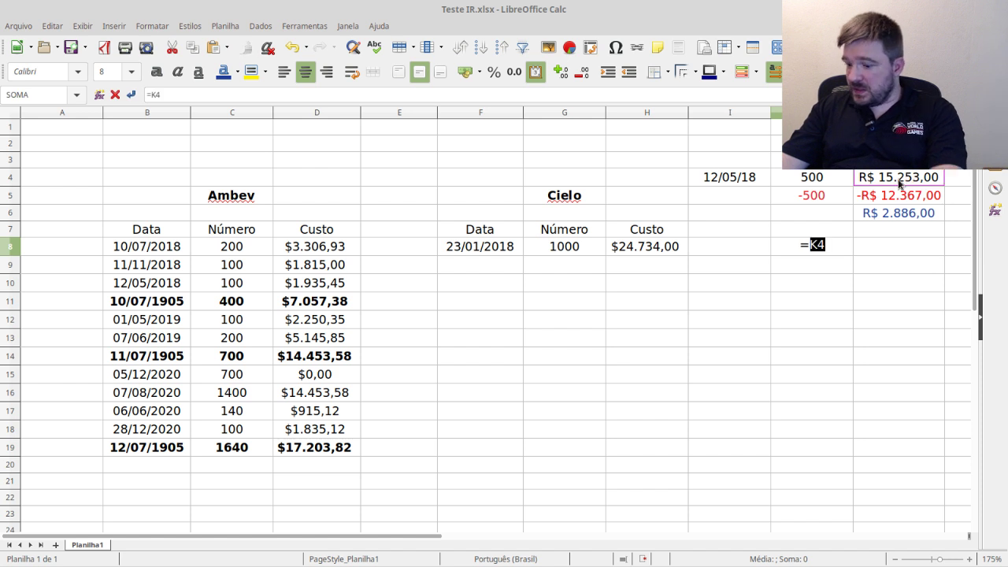
pyautogui.click(843, 179)
pyautogui.press('Return')
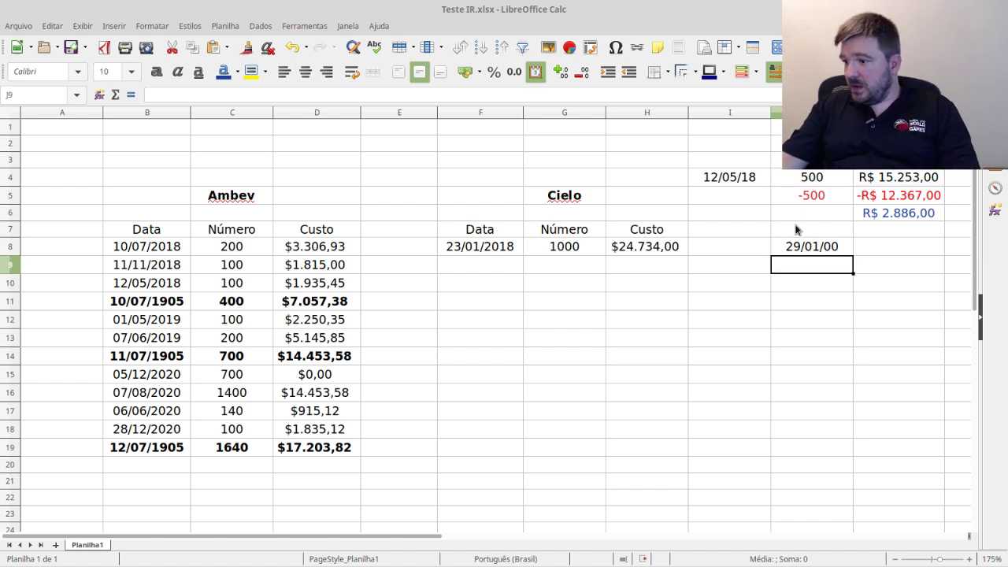
pyautogui.moveTo(811, 246); pyautogui.dragTo(810, 400)
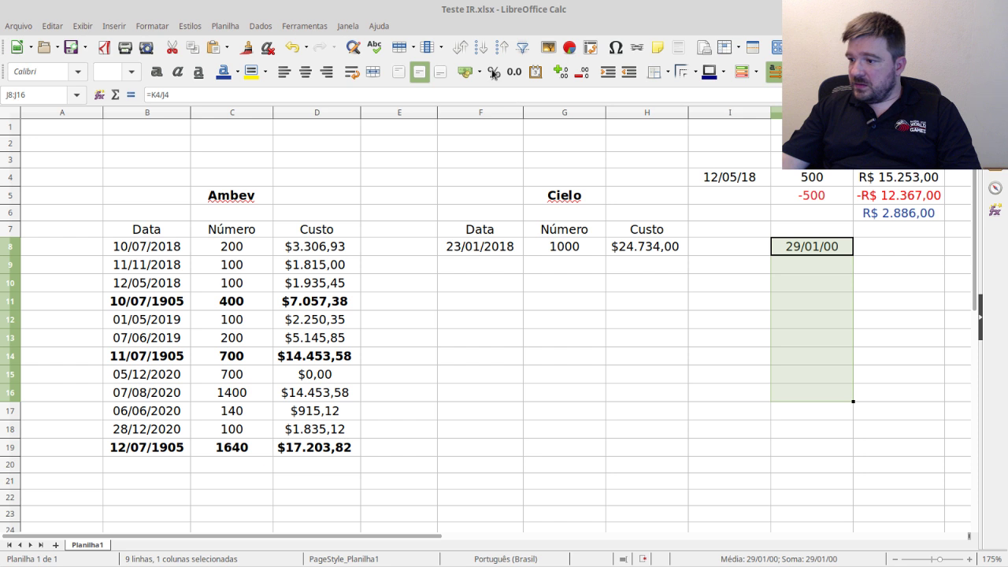
pyautogui.click(464, 74)
pyautogui.click(818, 267)
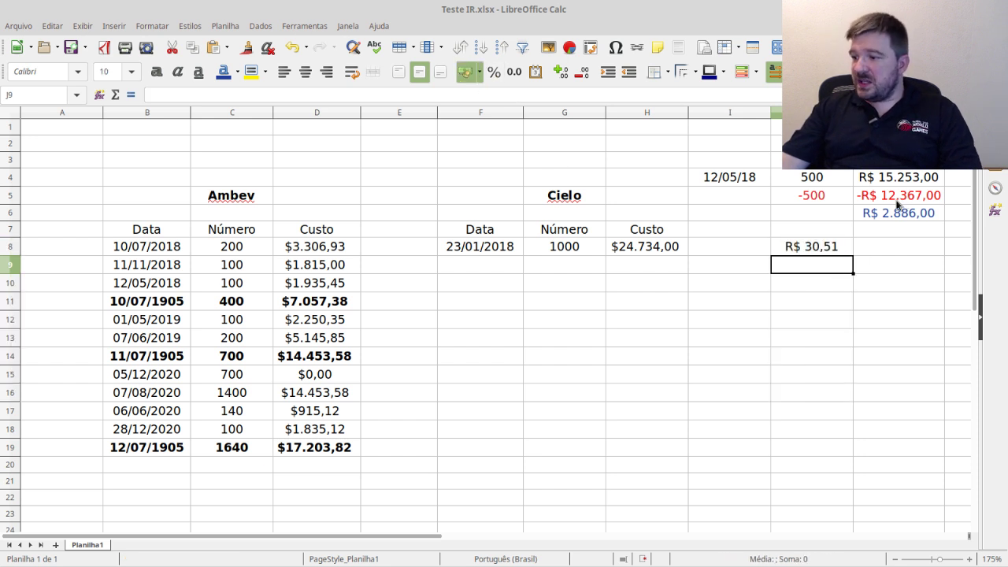
# - Enter =H8/G8 in J9 for the Cielo unit cost of R$ 24,73
pyautogui.click(658, 250)
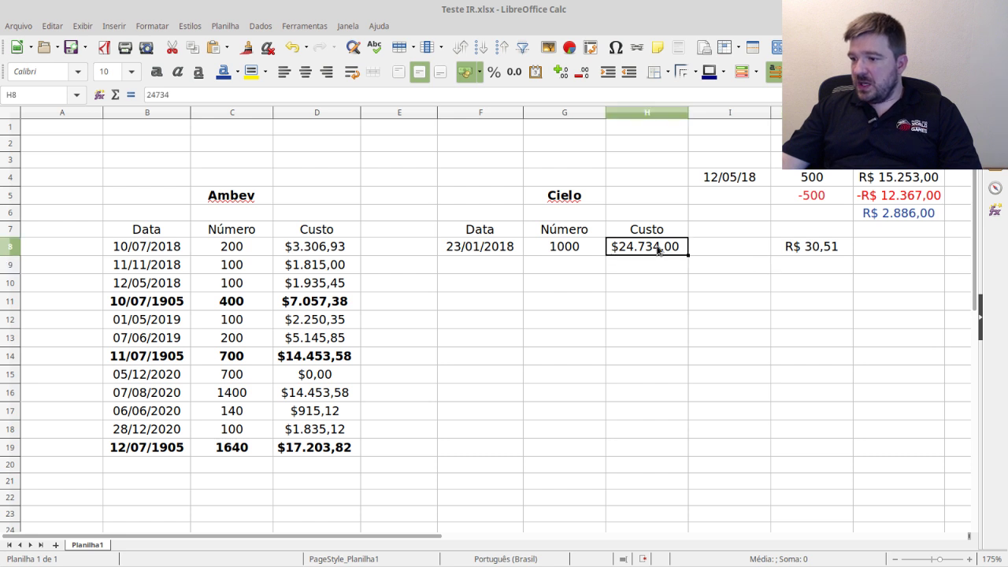
pyautogui.click(857, 273)
pyautogui.click(823, 270)
pyautogui.write('=')
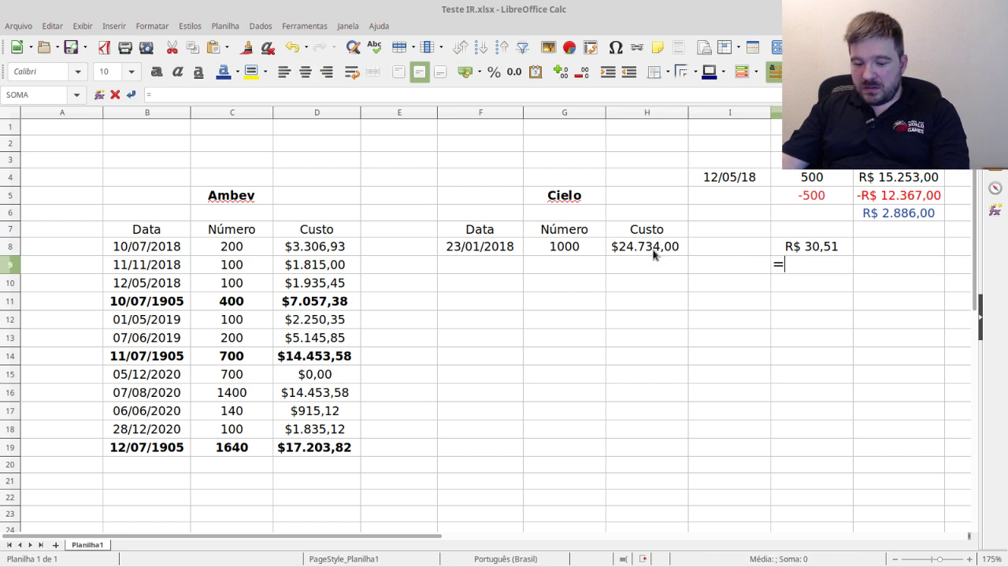
pyautogui.click(651, 252)
pyautogui.write('/')
pyautogui.click(587, 252)
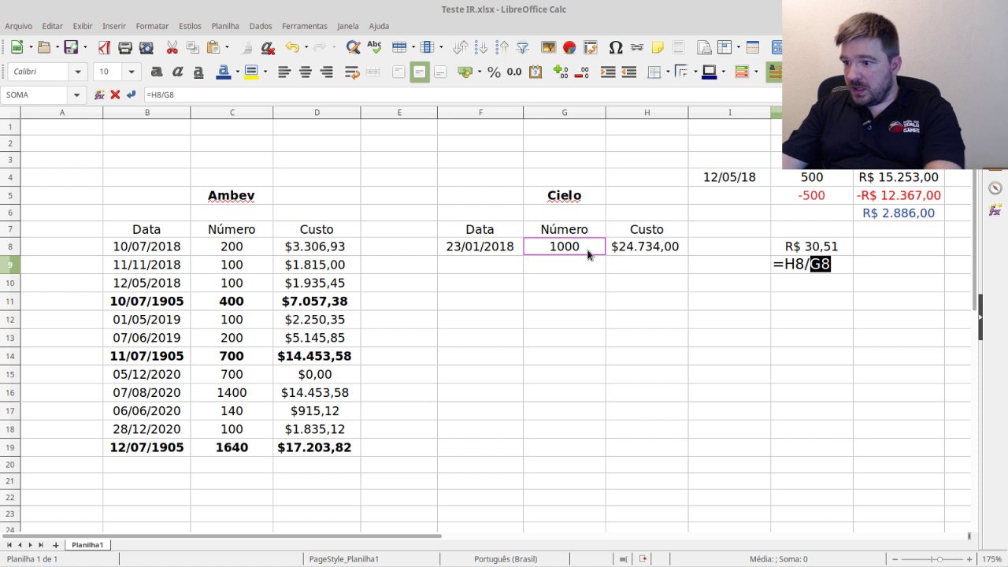
pyautogui.press('Return')
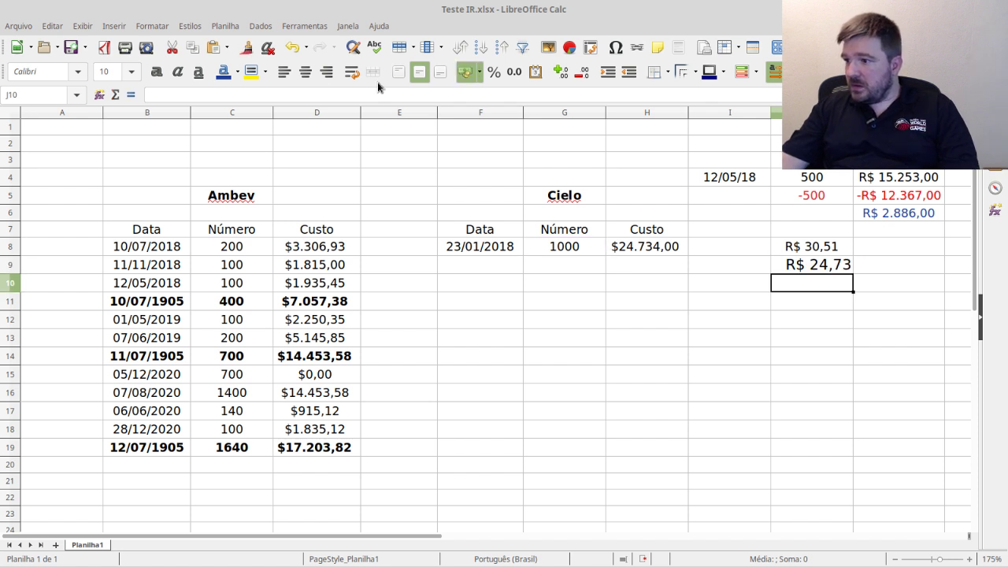
# - Set column J to font size 8 with centred alignment
pyautogui.hotkey('ctrl', 'space')
pyautogui.click(131, 71)
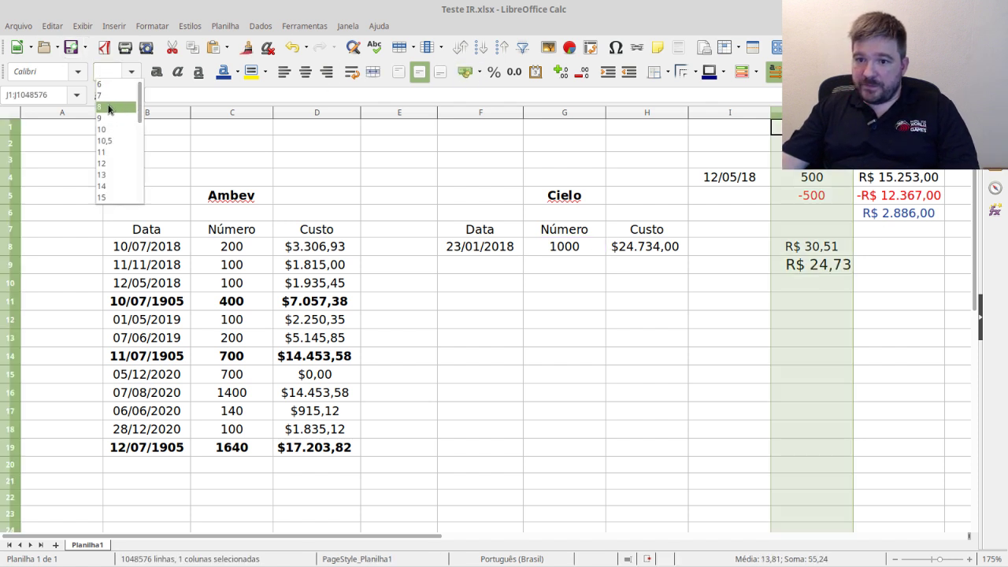
pyautogui.click(109, 108)
pyautogui.click(307, 73)
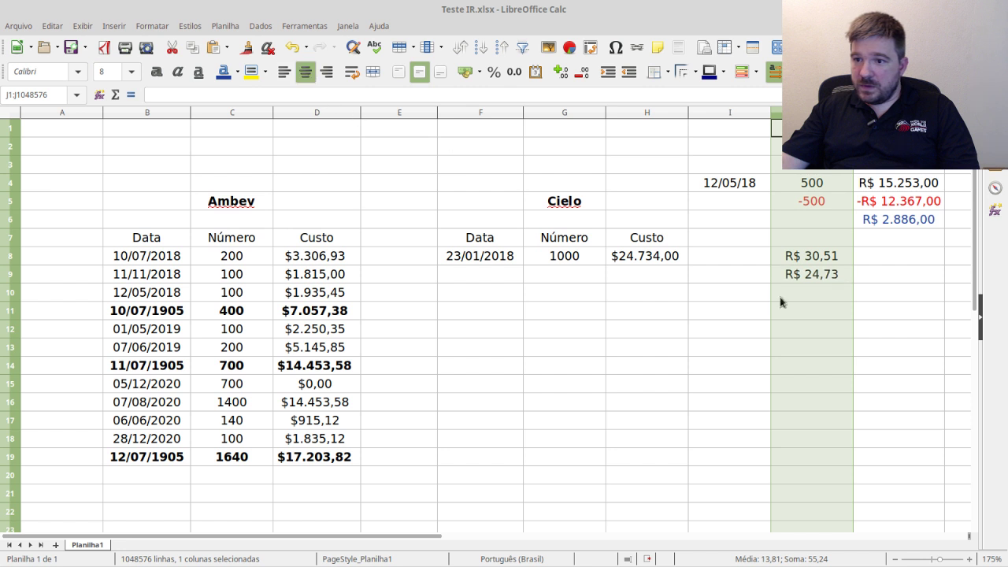
pyautogui.click(836, 323)
pyautogui.click(825, 294)
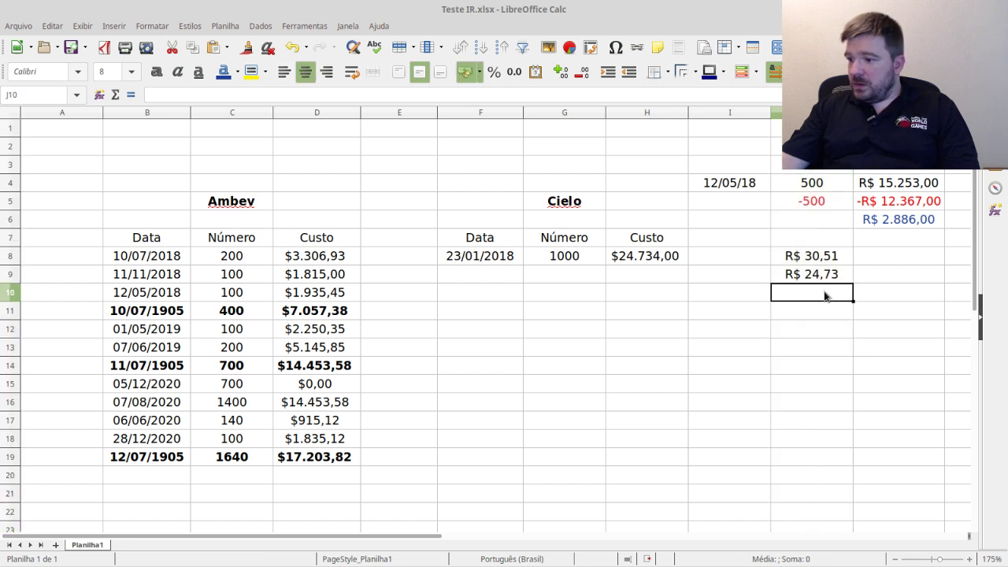
# - Negate J9's unit cost formula so it reads -R$ 24,73
pyautogui.write('=')
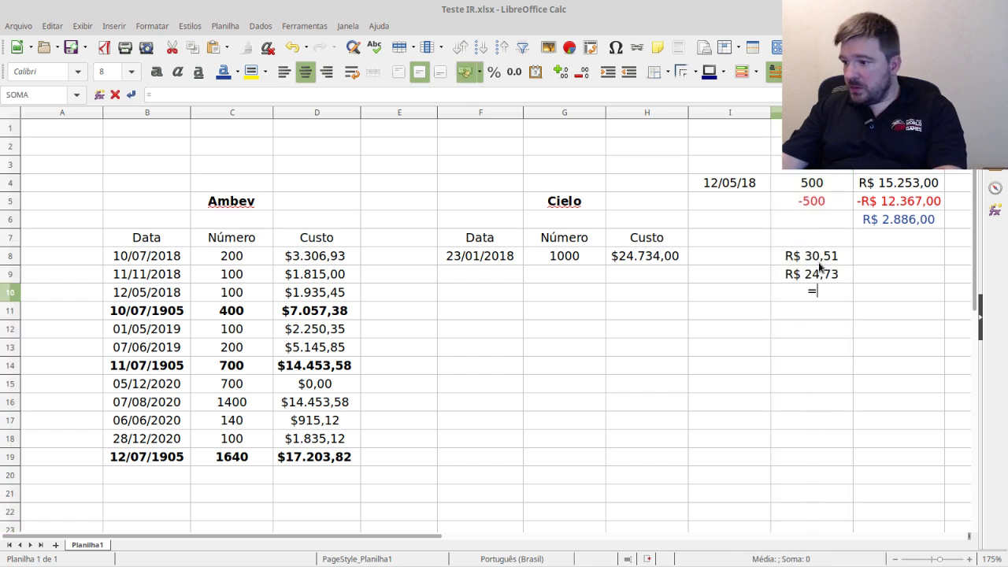
pyautogui.click(818, 271)
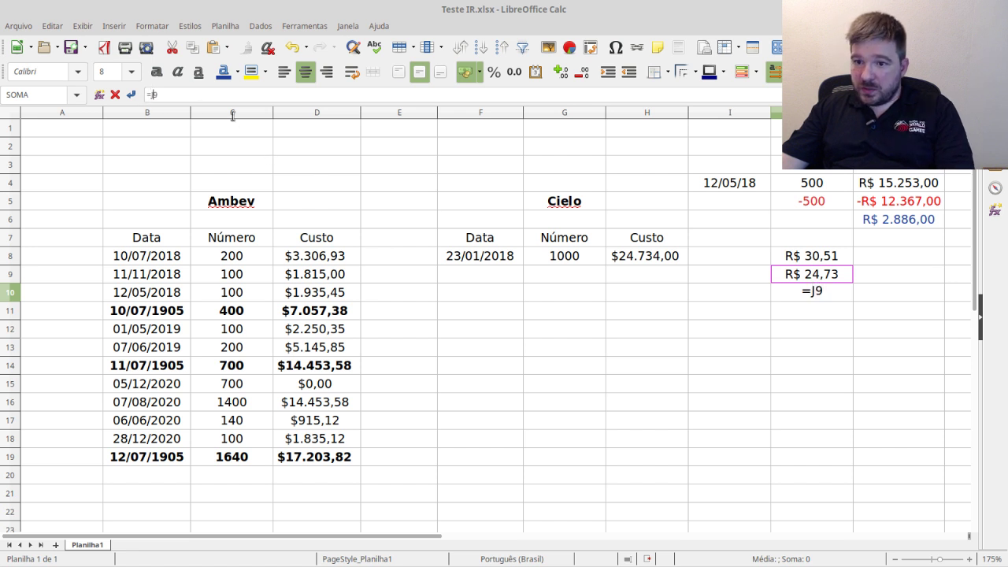
pyautogui.write('-')
pyautogui.press('Return')
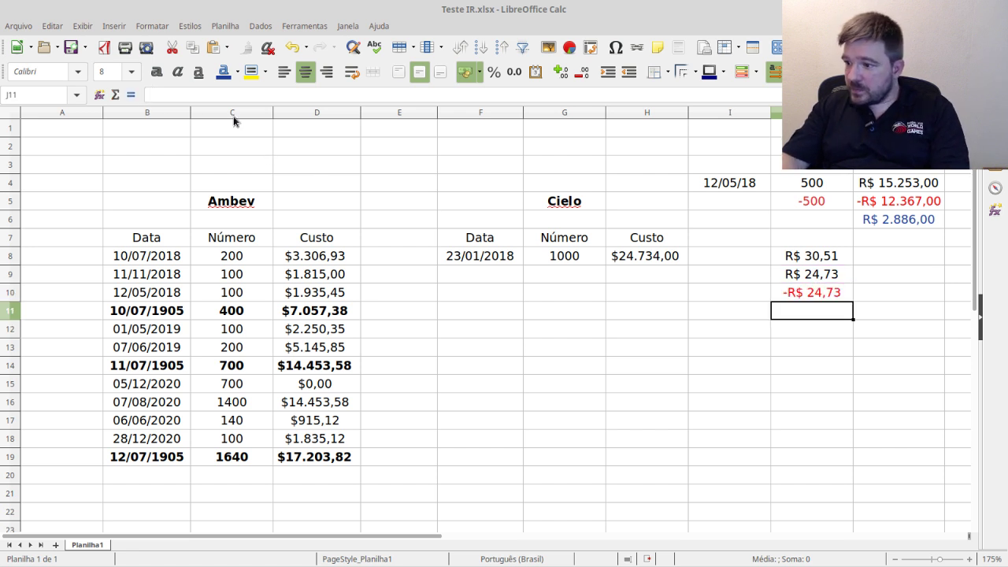
pyautogui.click(817, 275)
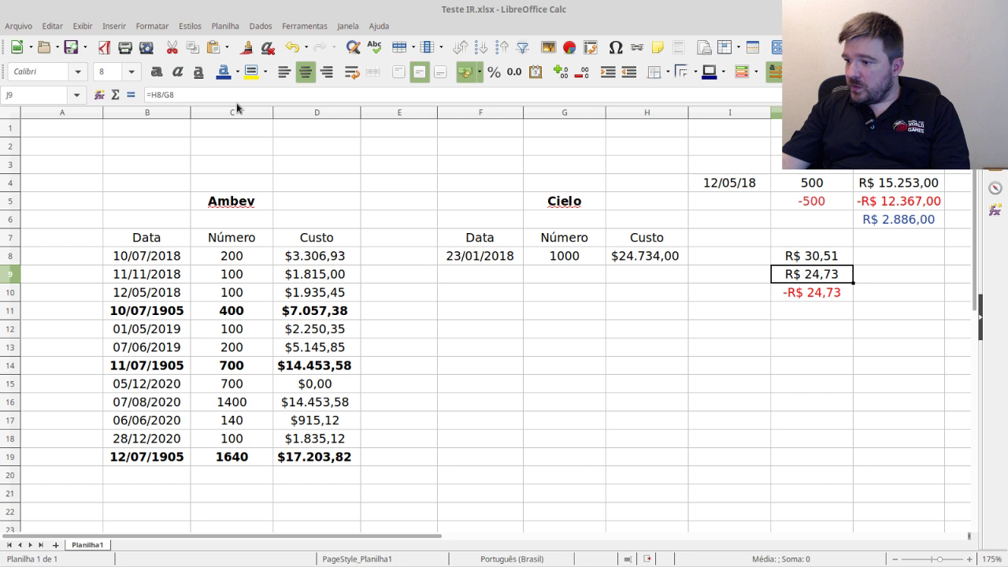
pyautogui.click(153, 93)
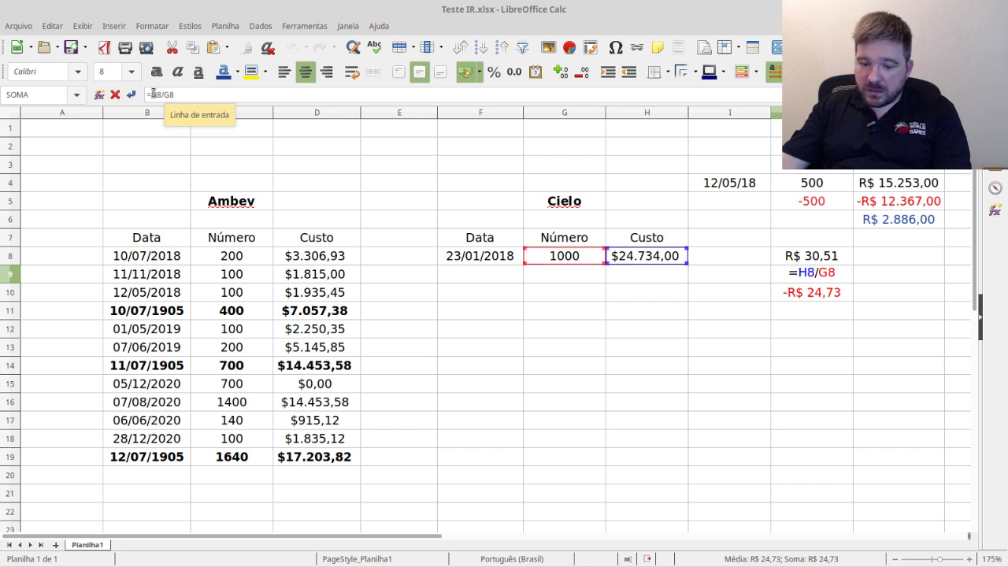
pyautogui.write('-(')
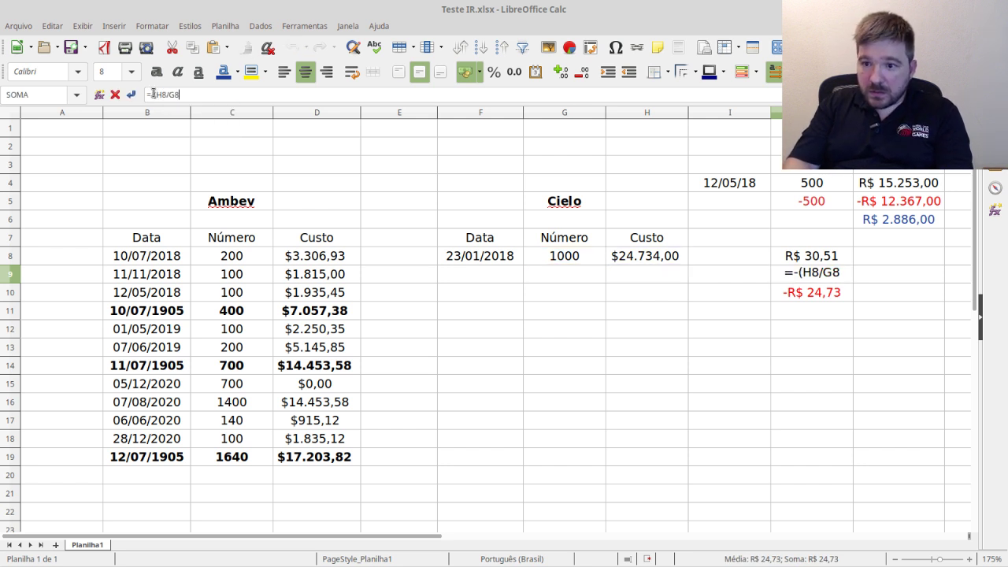
pyautogui.press('Return')
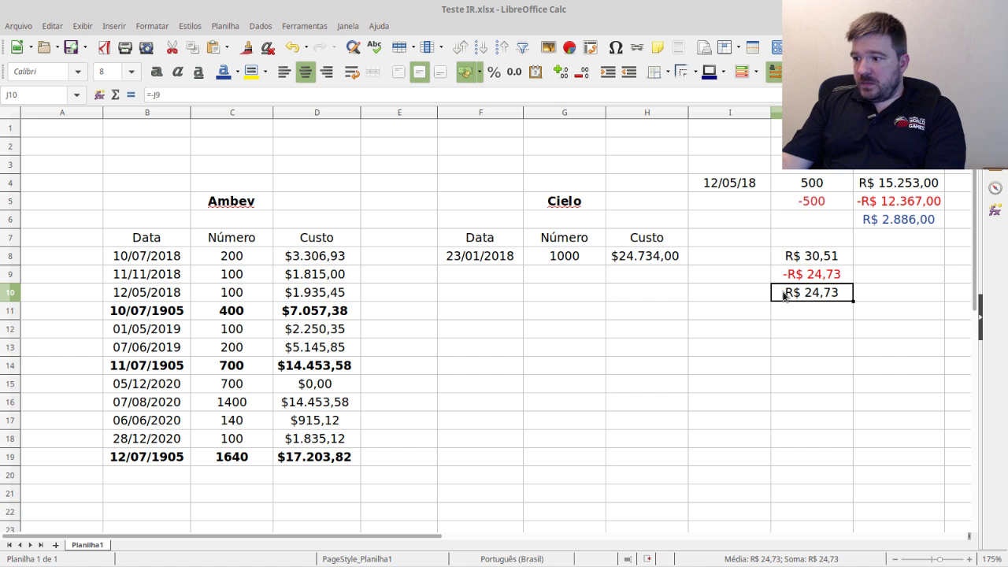
# - Enter =J8+J9 in J10 and colour the R$ 5,77 result blue
pyautogui.write('=')
pyautogui.click(828, 264)
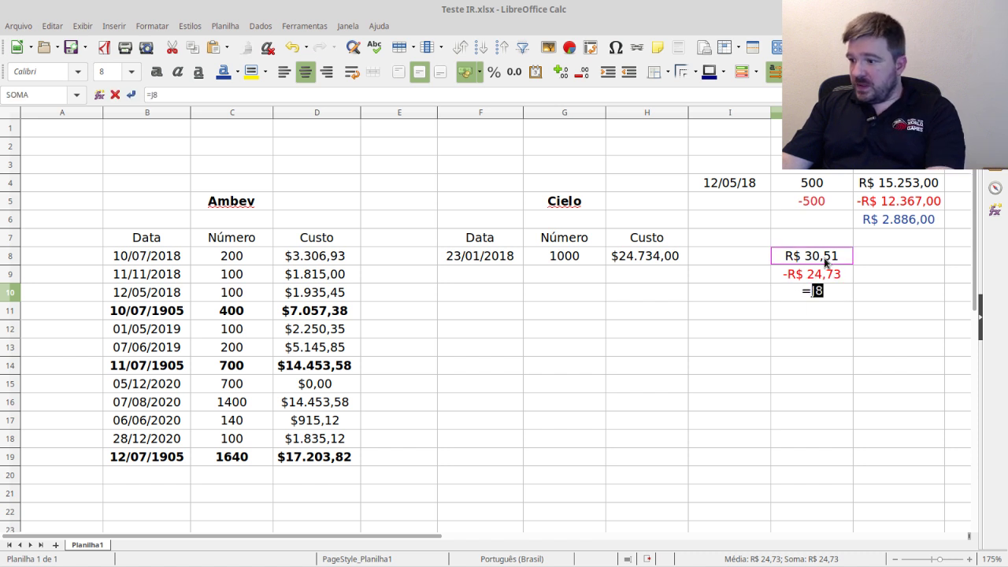
pyautogui.write('+')
pyautogui.click(811, 275)
pyautogui.press('Return')
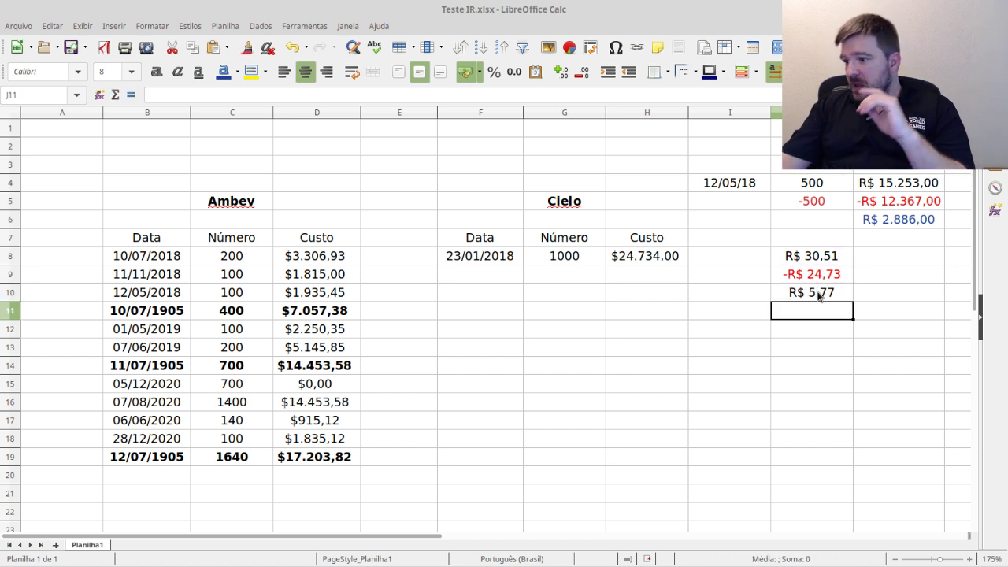
pyautogui.click(819, 293)
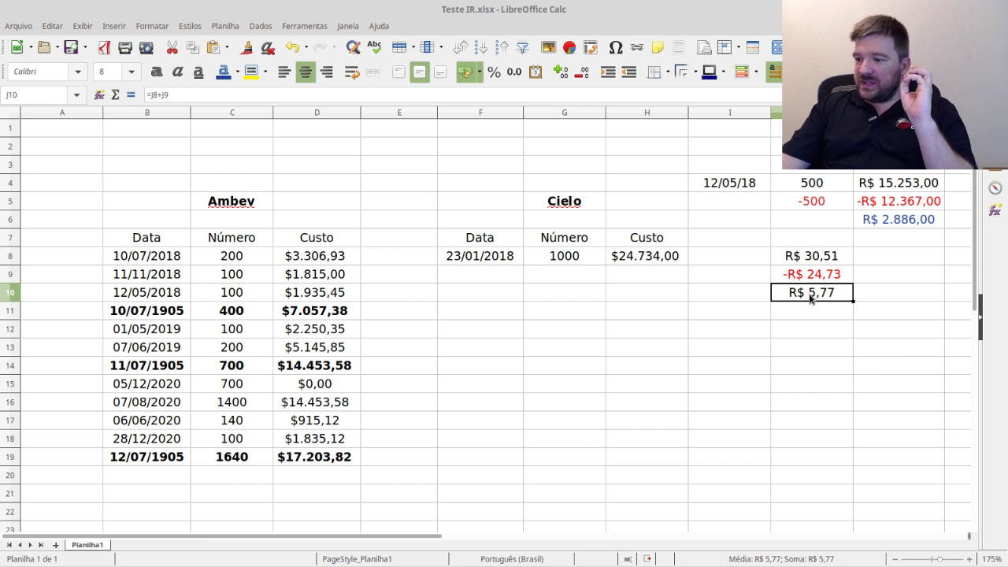
pyautogui.click(223, 72)
pyautogui.click(827, 315)
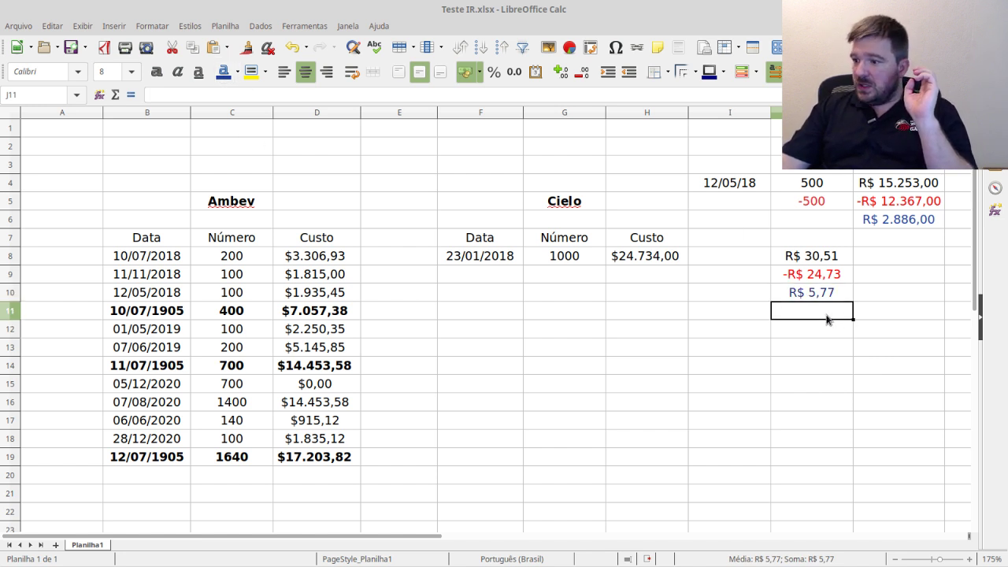
# - Enter =J10*J4 in J11 and colour the R$ 2.886,00 result blue
pyautogui.write('=')
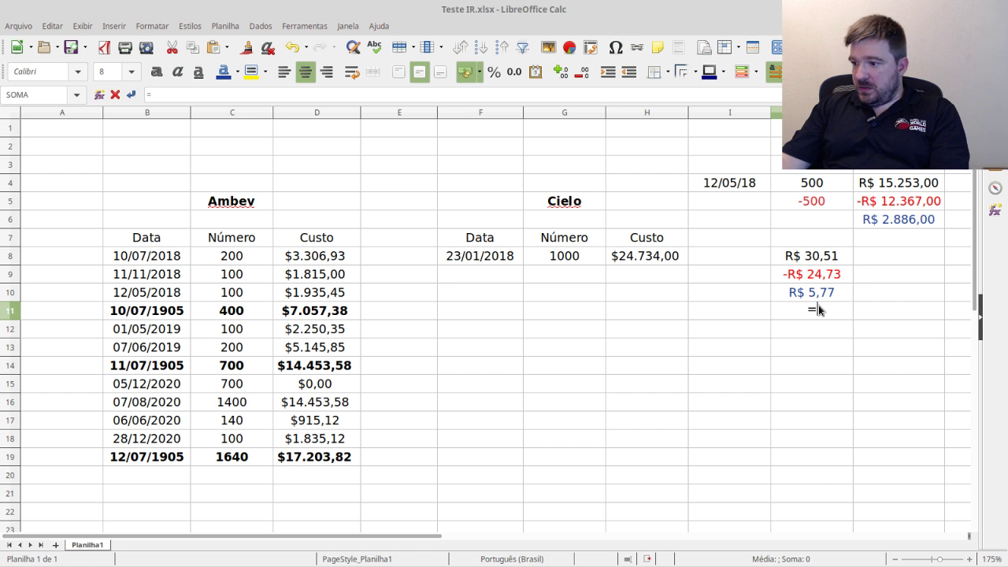
pyautogui.click(828, 296)
pyautogui.write('*')
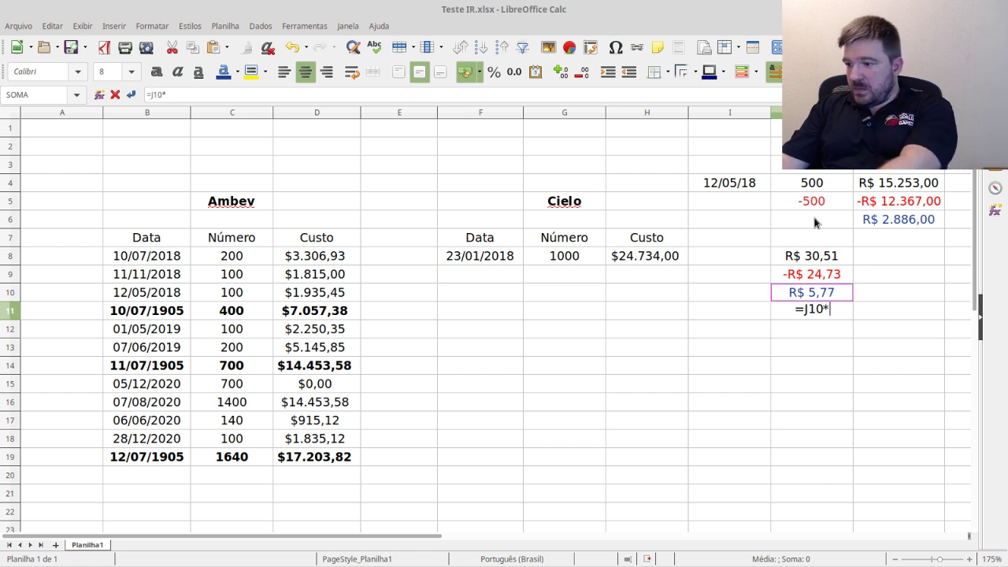
pyautogui.click(815, 191)
pyautogui.press('Return')
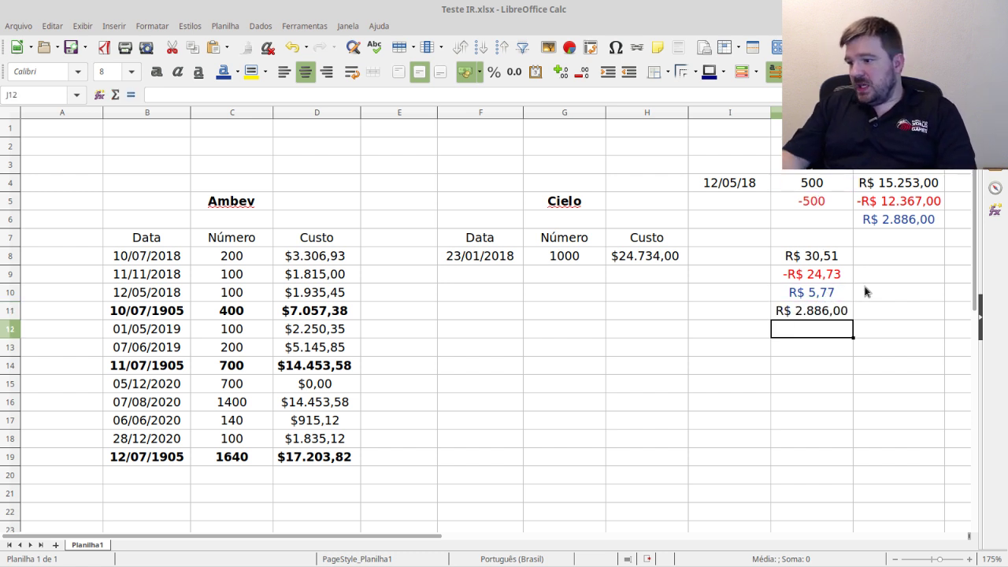
pyautogui.click(824, 314)
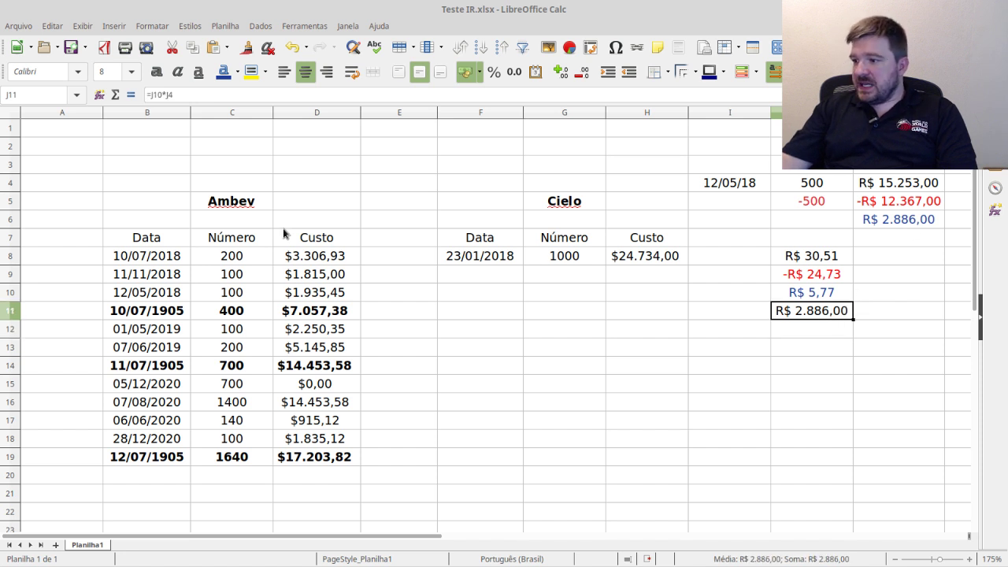
pyautogui.click(223, 72)
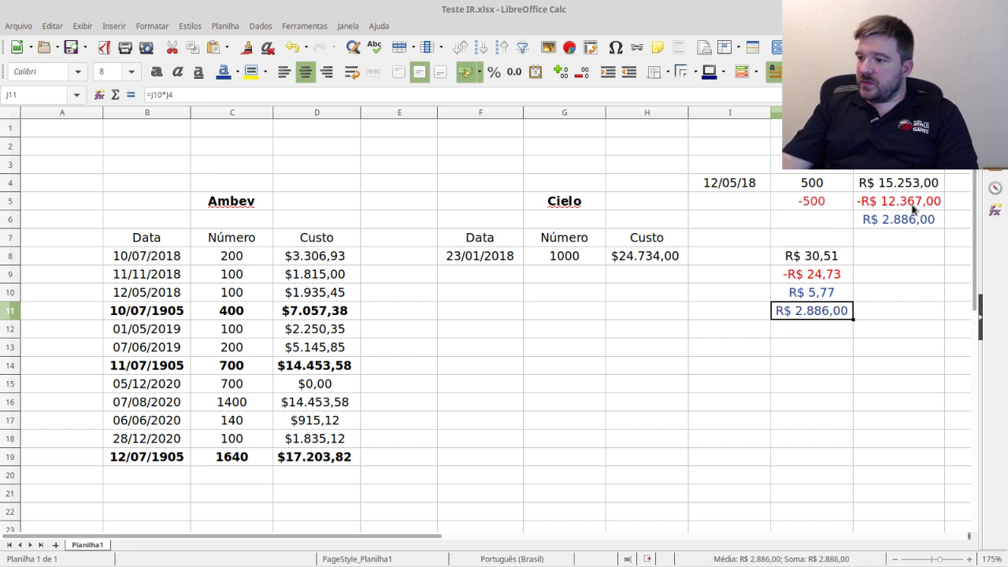
# - Select J8:J11 and K4:K6 to compare J11 with the K6 profit sum
pyautogui.moveTo(732, 238); pyautogui.dragTo(811, 321)
pyautogui.click(793, 271)
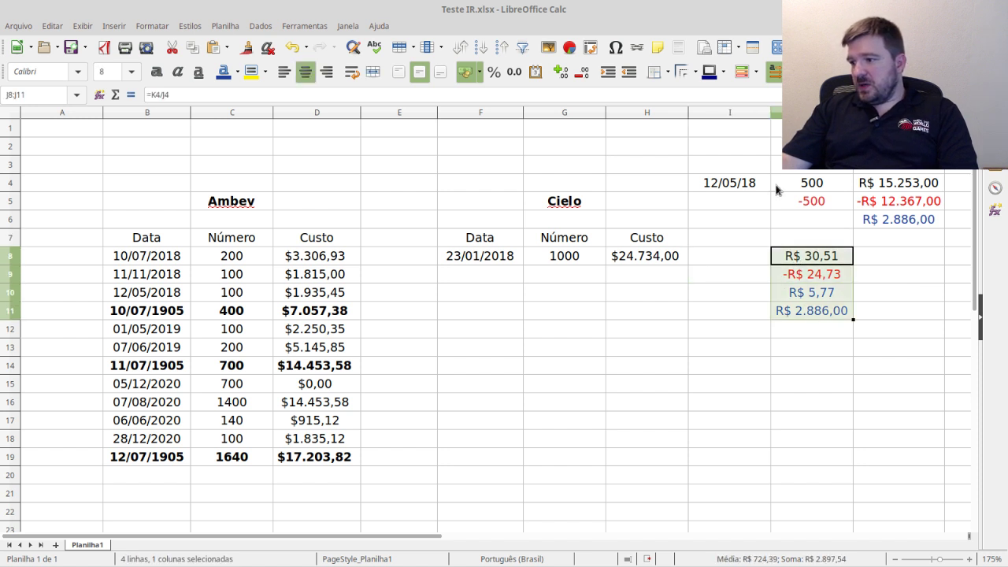
pyautogui.moveTo(916, 187); pyautogui.dragTo(915, 227)
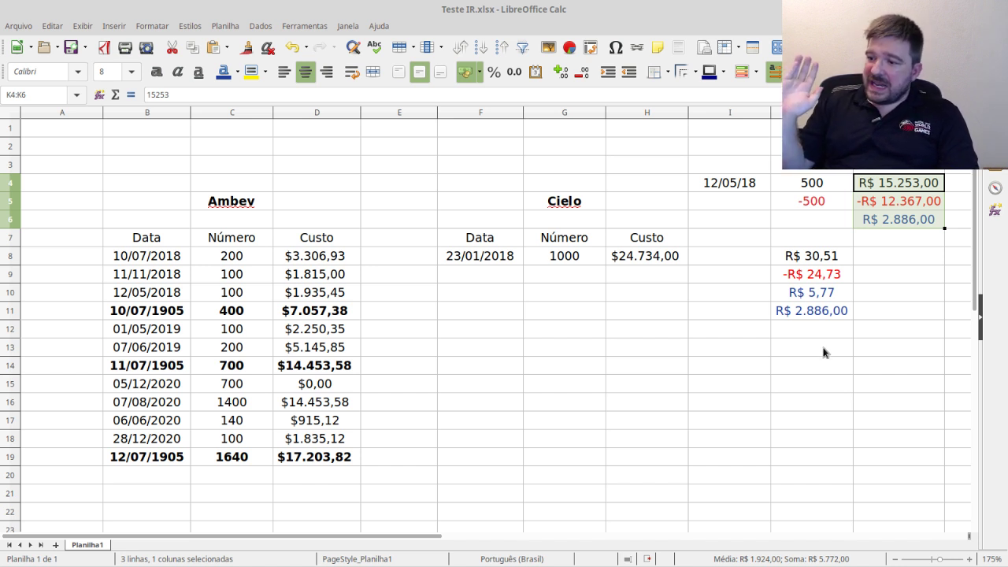
pyautogui.click(903, 227)
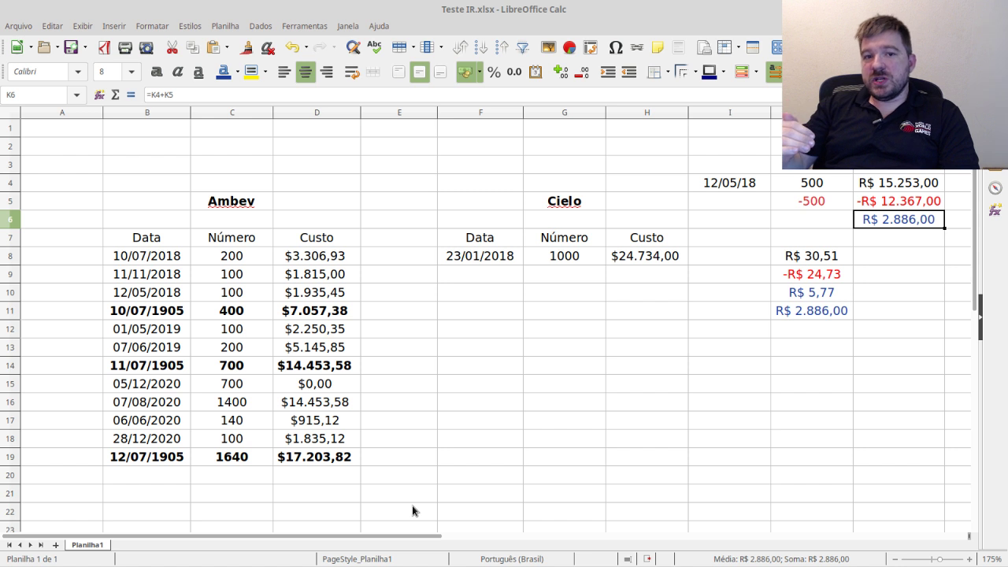
# - Below the Cielo purchase row, enter the sale row 12/05/18, -500 and -12367 in F9:H9
pyautogui.click(570, 276)
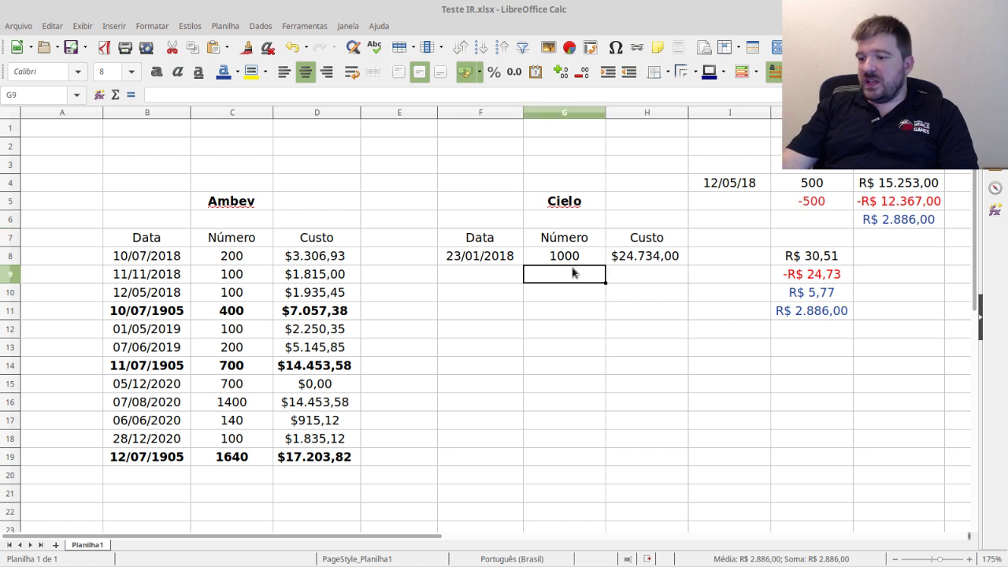
pyautogui.moveTo(494, 260); pyautogui.dragTo(654, 257)
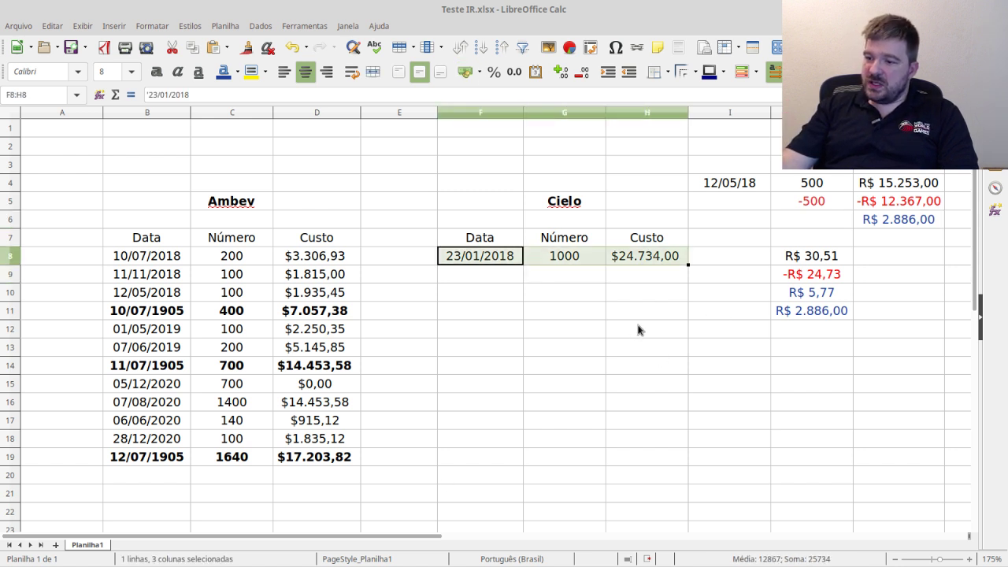
pyautogui.click(501, 277)
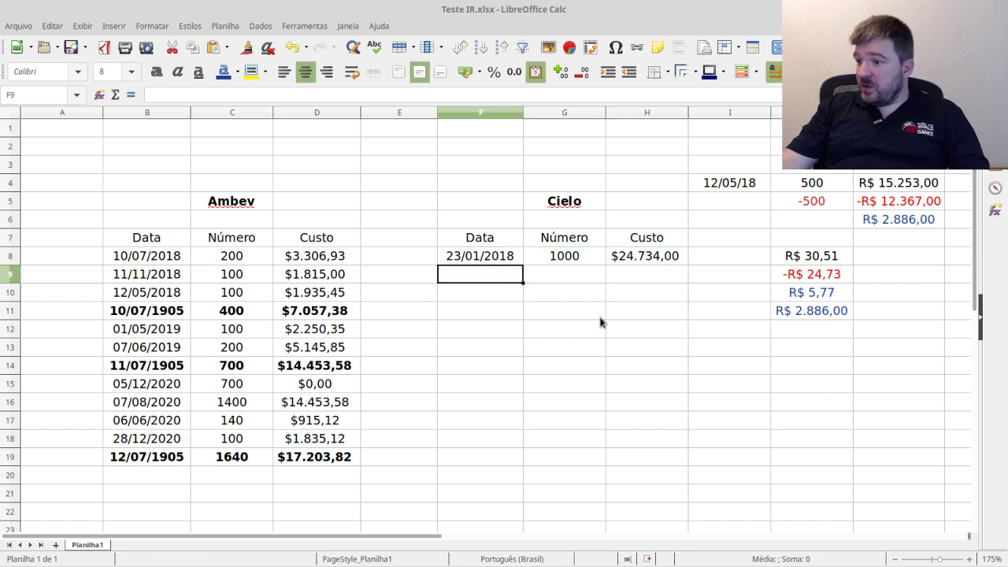
pyautogui.write('12/05/')
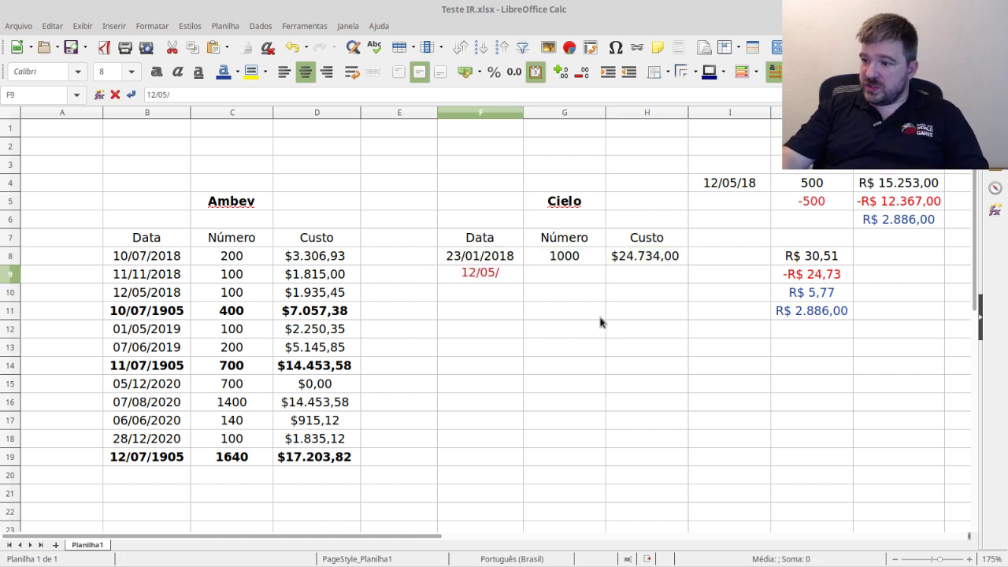
pyautogui.write('18')
pyautogui.press('Tab')
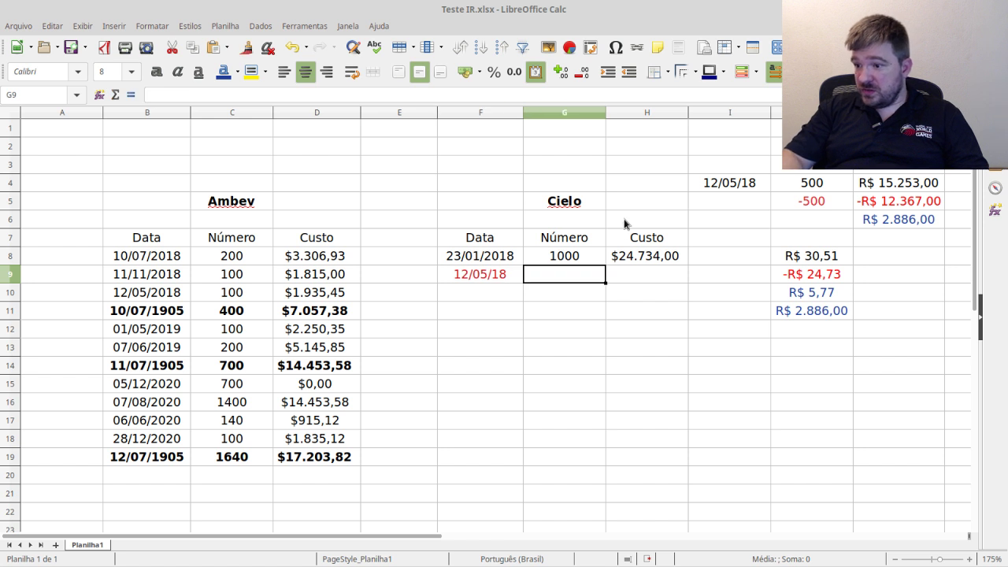
pyautogui.write('-500')
pyautogui.press('Tab')
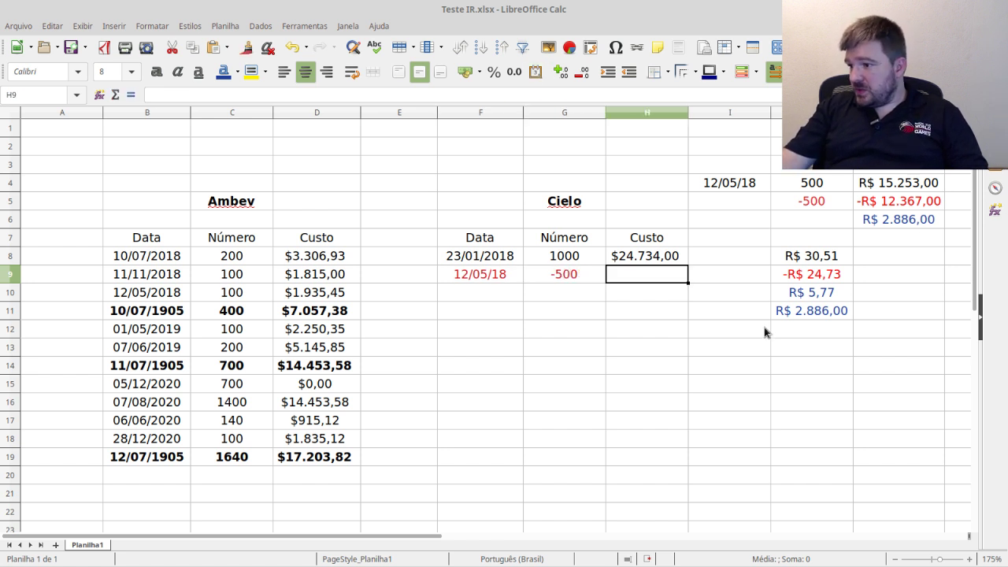
pyautogui.write('-')
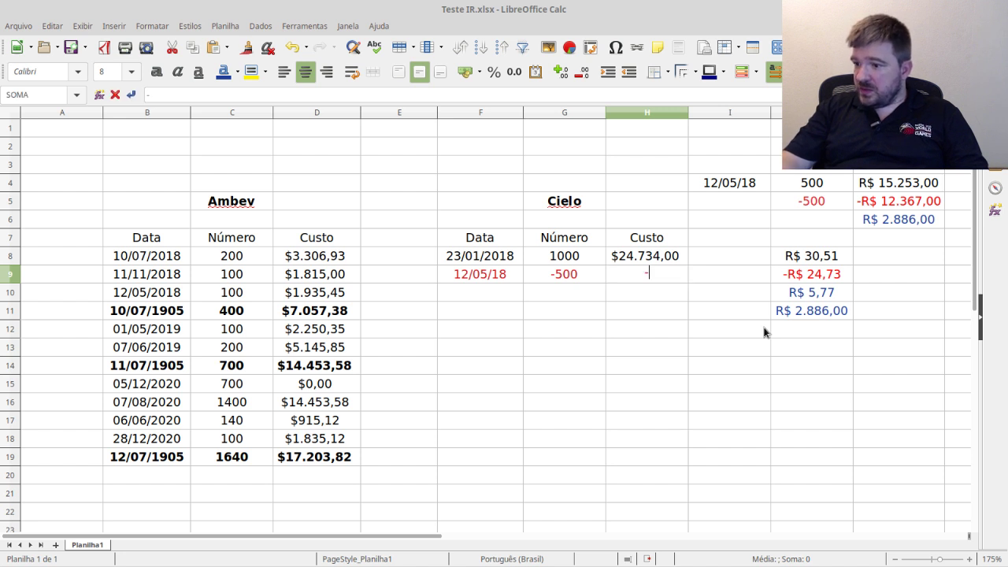
pyautogui.write('12')
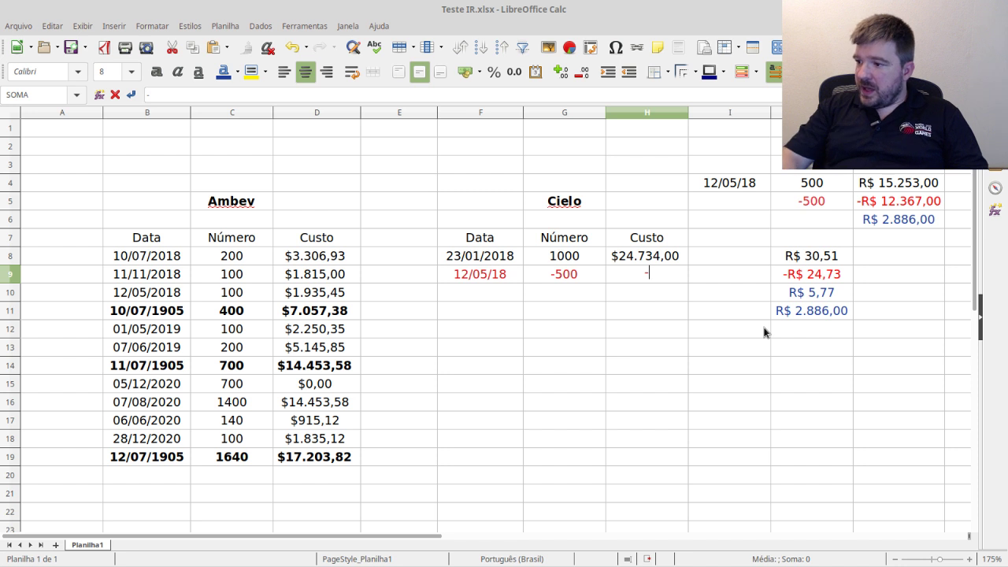
pyautogui.write('12367')
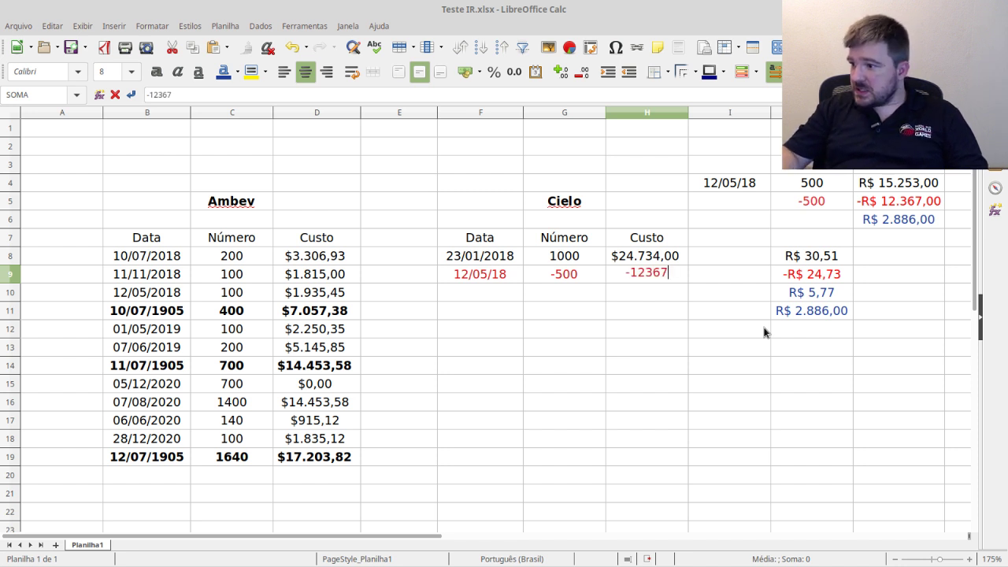
pyautogui.press('Return')
# - Date the next row 12/05/18 in F10
pyautogui.click(483, 293)
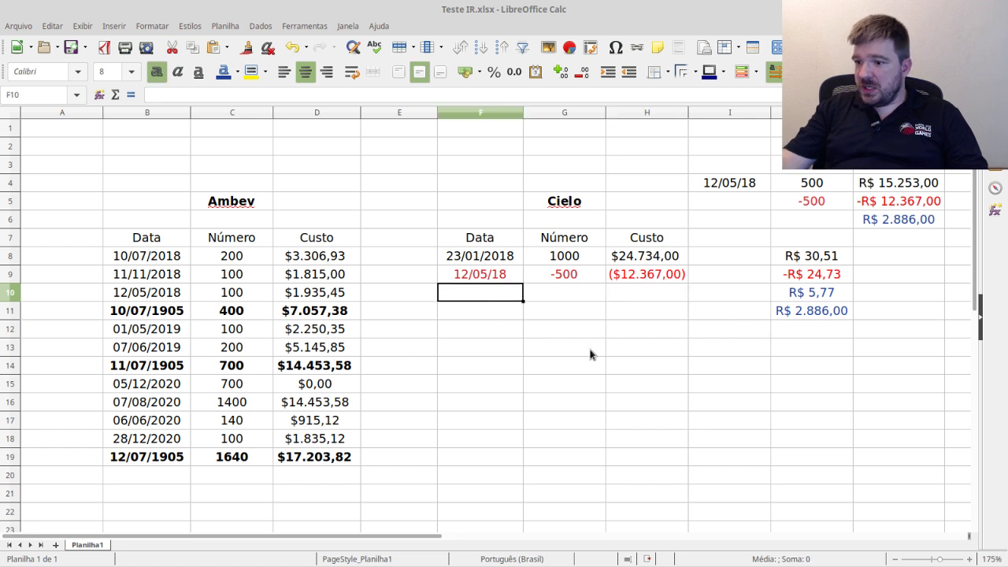
pyautogui.write('12')
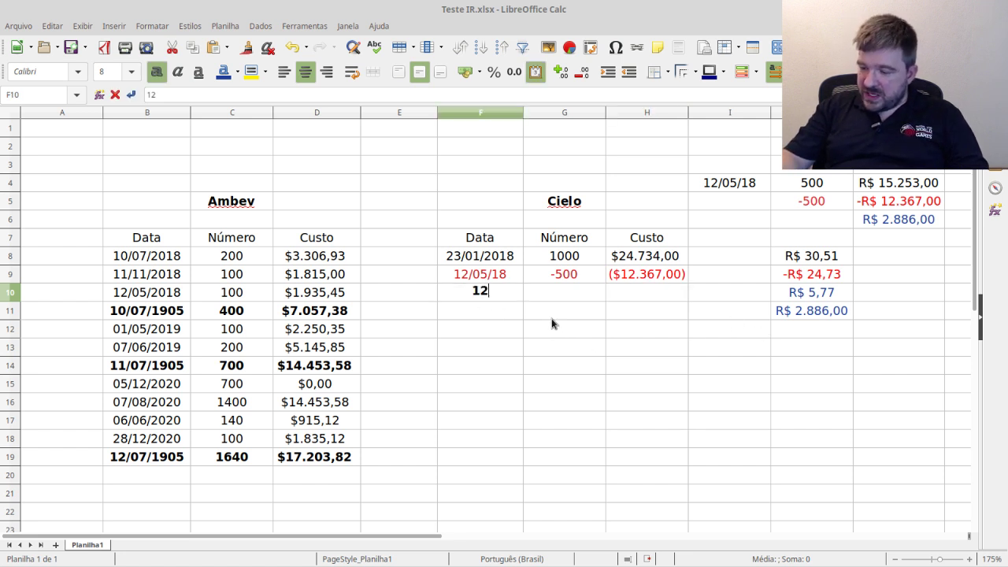
pyautogui.write('/05/')
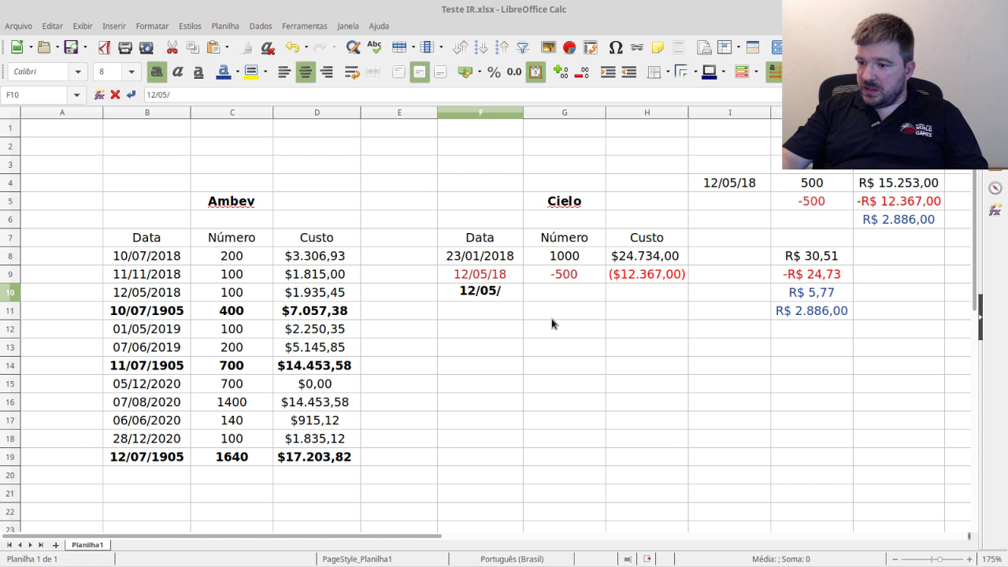
pyautogui.write('18')
pyautogui.press('Tab')
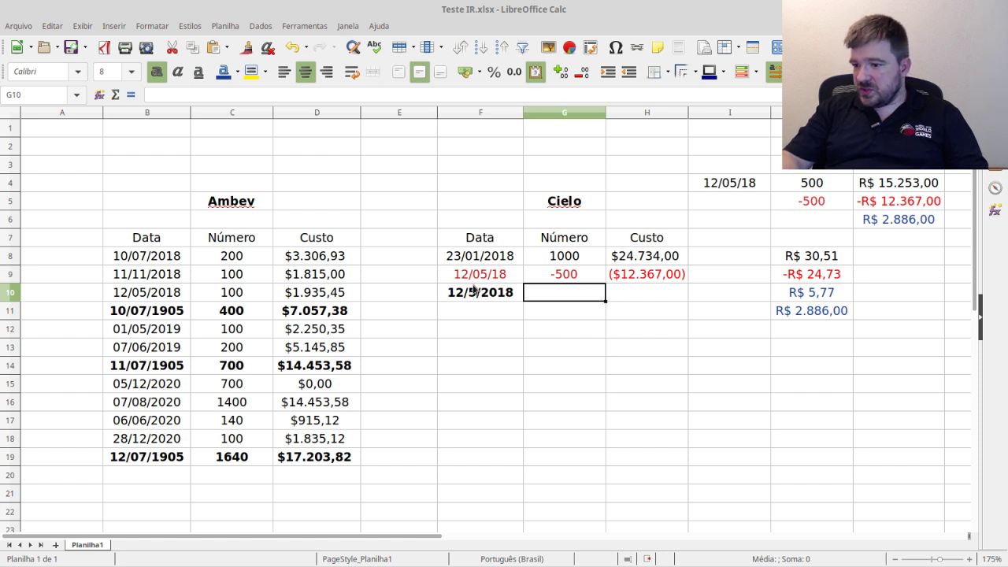
pyautogui.click(458, 299)
# - Enter the quantity subtotal =G8+G9 in G10, giving 500 shares
pyautogui.click(557, 293)
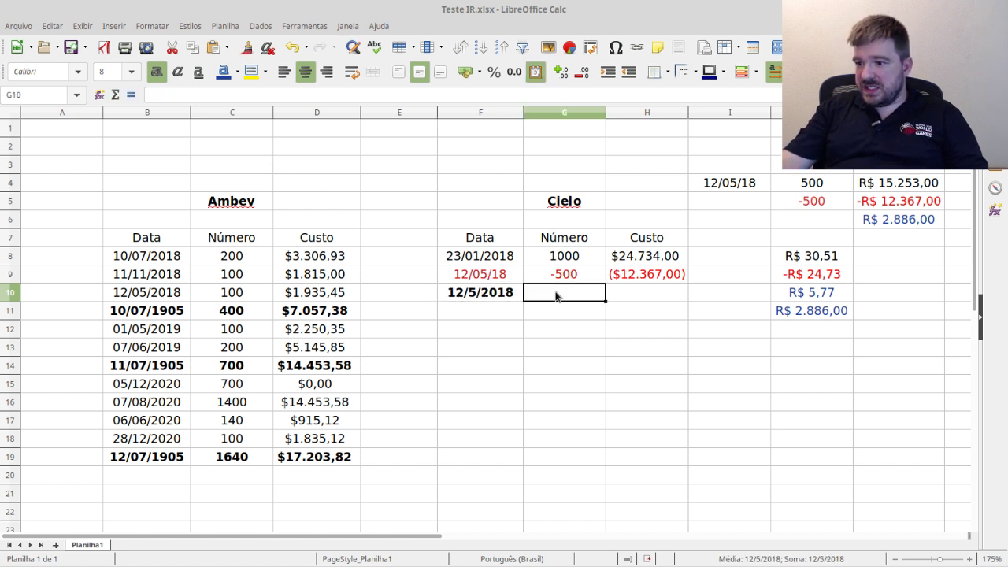
pyautogui.write('=')
pyautogui.click(570, 260)
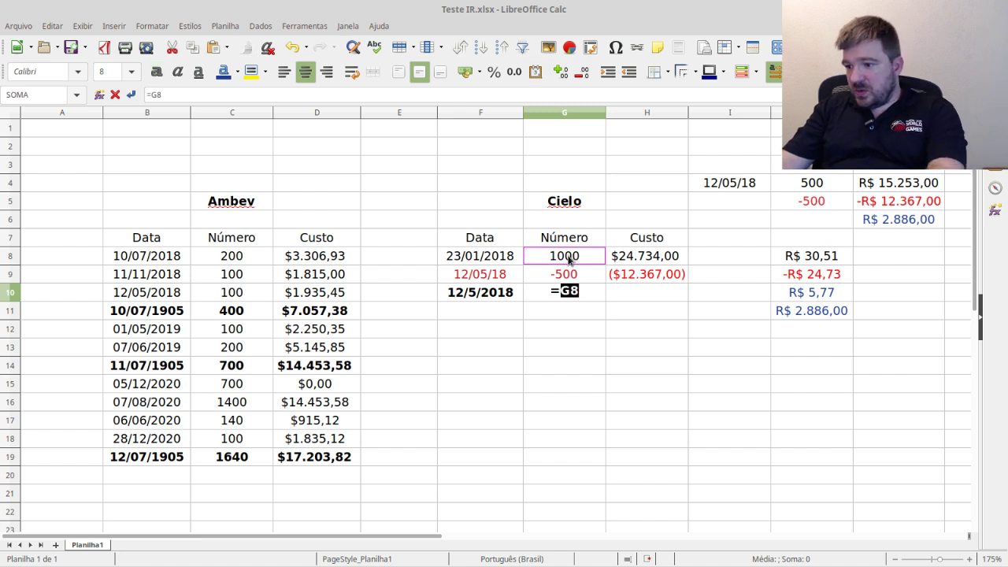
pyautogui.write('+')
pyautogui.click(566, 276)
pyautogui.press('Return')
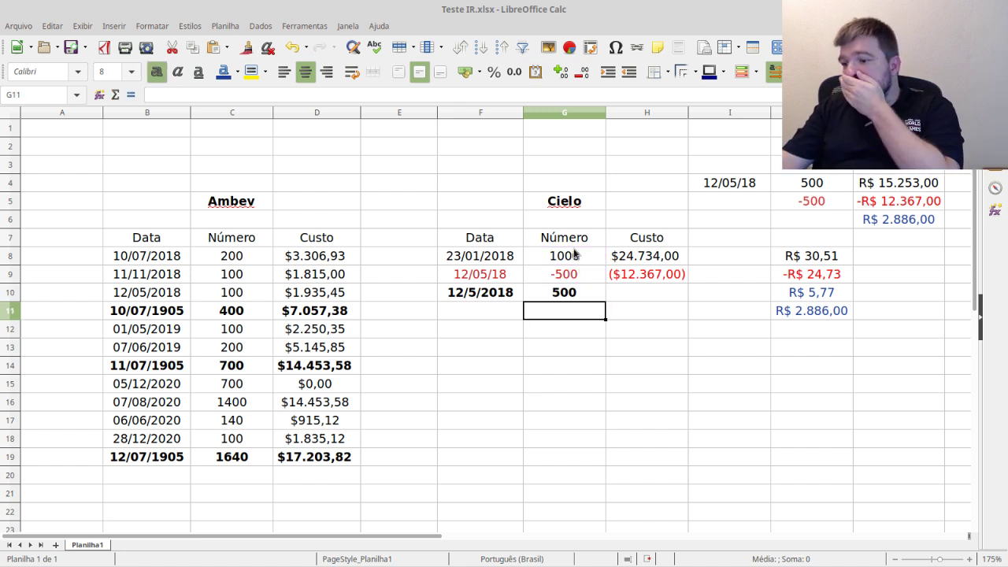
pyautogui.click(563, 293)
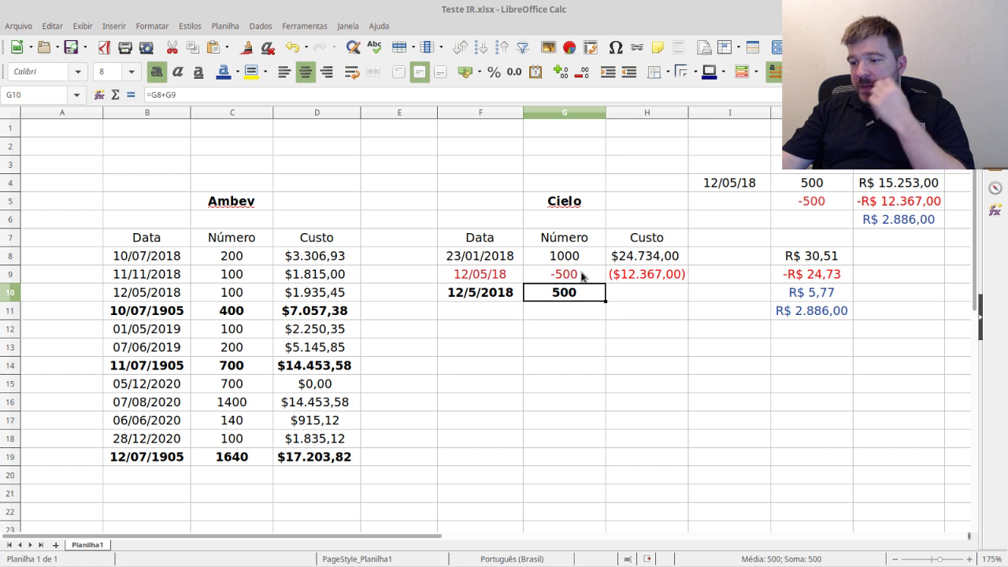
# - Enter the cost subtotal =H8-H9 in H10
pyautogui.click(640, 298)
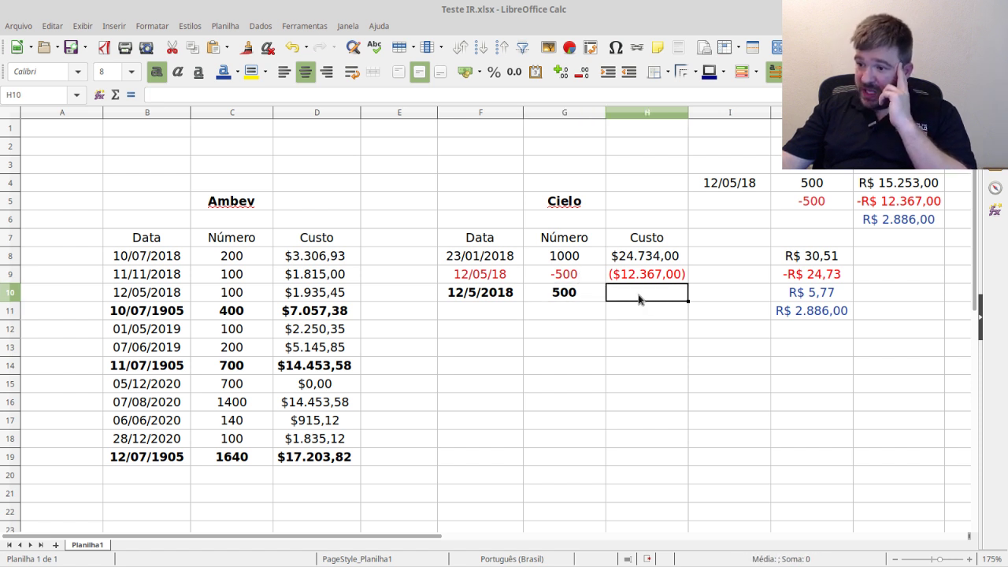
pyautogui.write('=')
pyautogui.click(636, 256)
pyautogui.write('-')
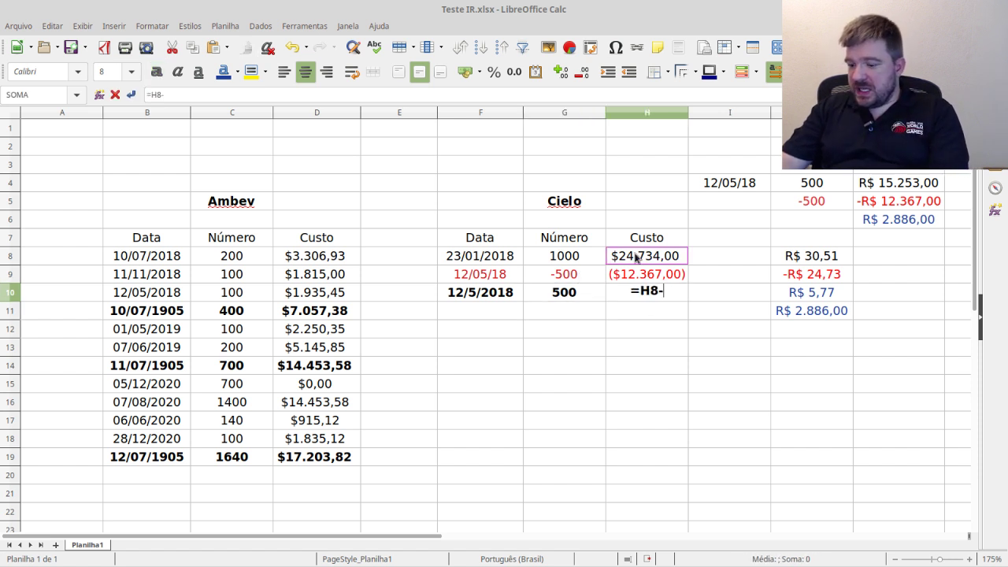
pyautogui.click(661, 272)
pyautogui.press('Return')
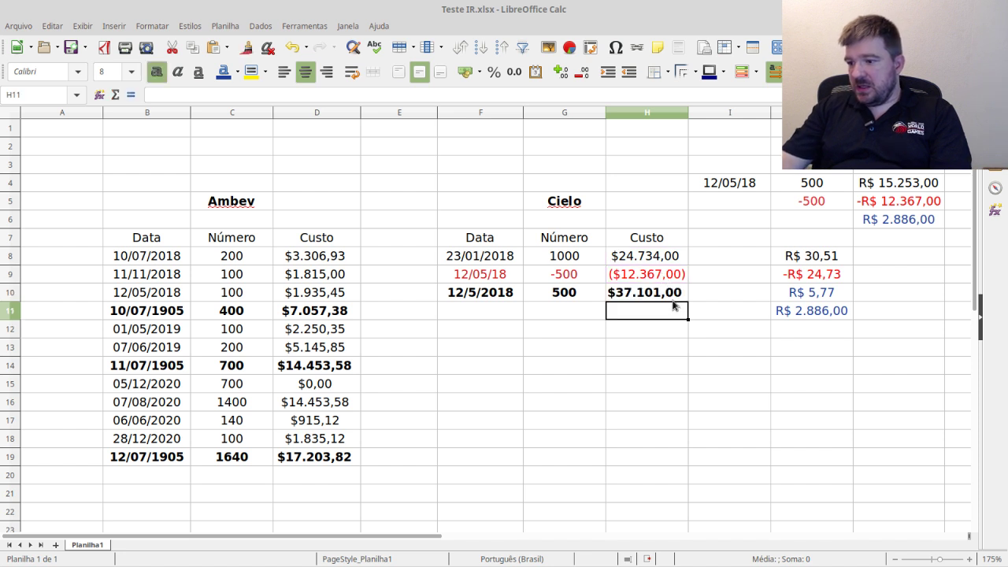
pyautogui.click(630, 281)
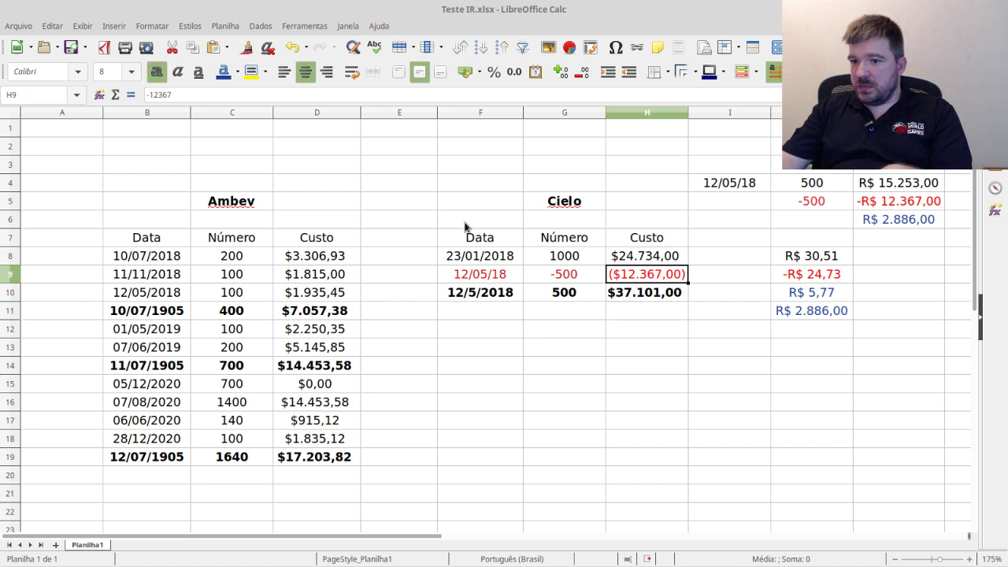
# - Change H10's formula to =H8+H9 so it shows $12.367,00, then select F10:H10
pyautogui.click(648, 294)
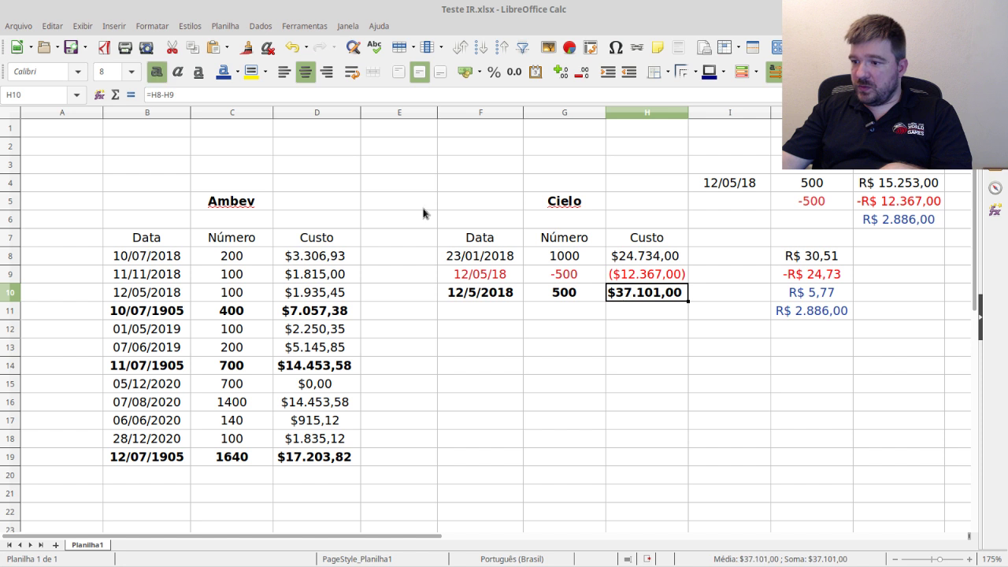
pyautogui.click(159, 95)
pyautogui.press('Delete')
pyautogui.write('+')
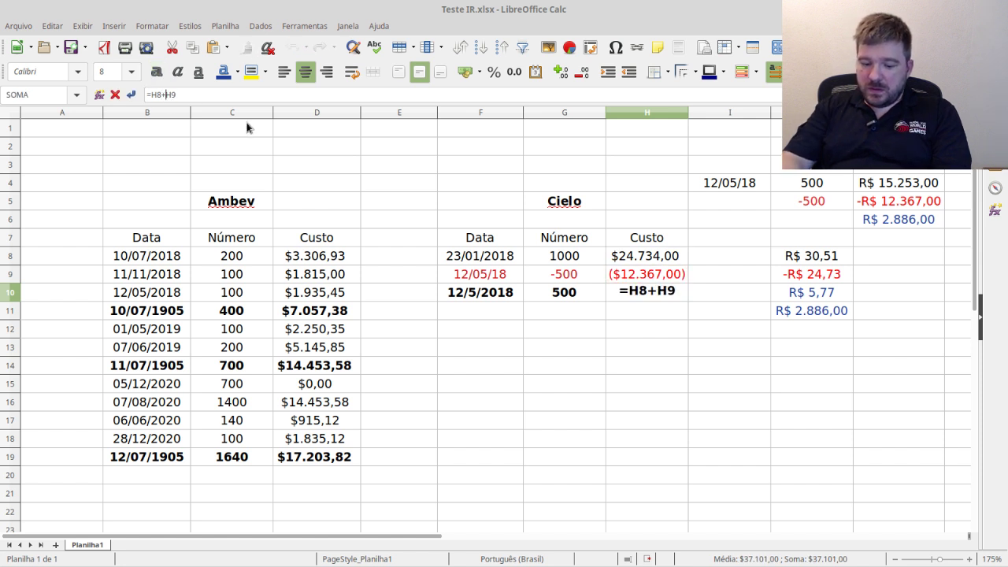
pyautogui.press('Return')
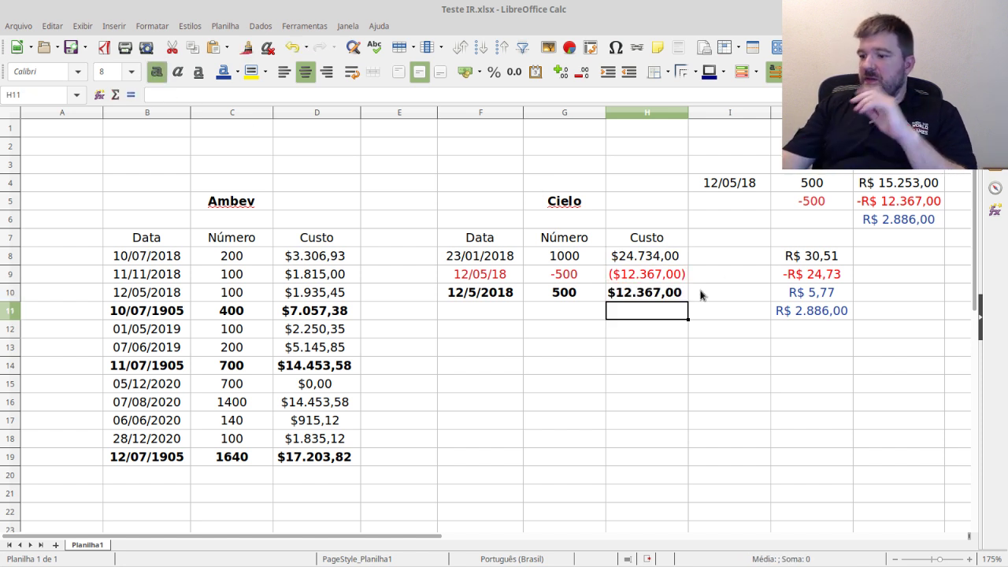
pyautogui.click(653, 294)
pyautogui.moveTo(653, 294); pyautogui.dragTo(492, 299)
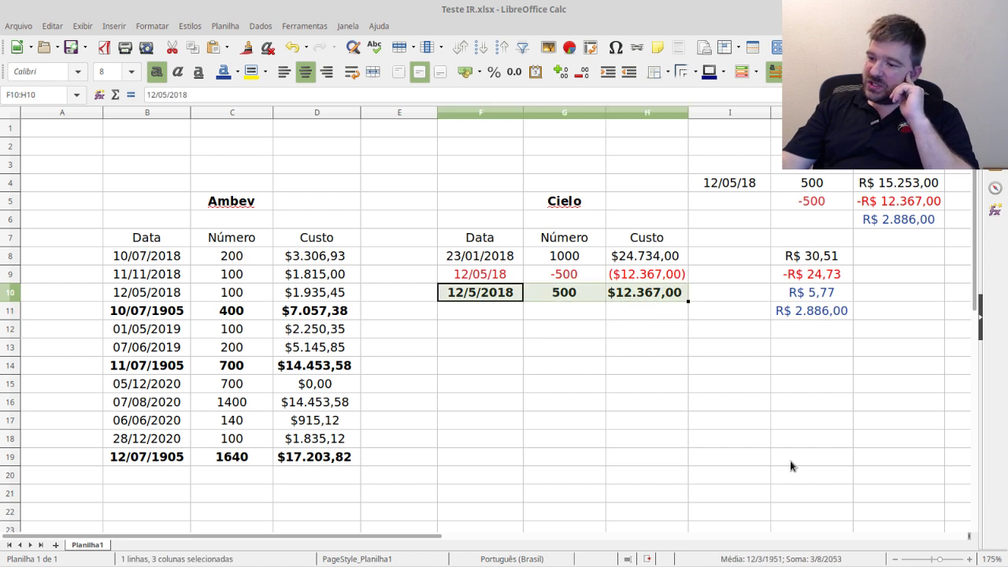
pyautogui.click(515, 316)
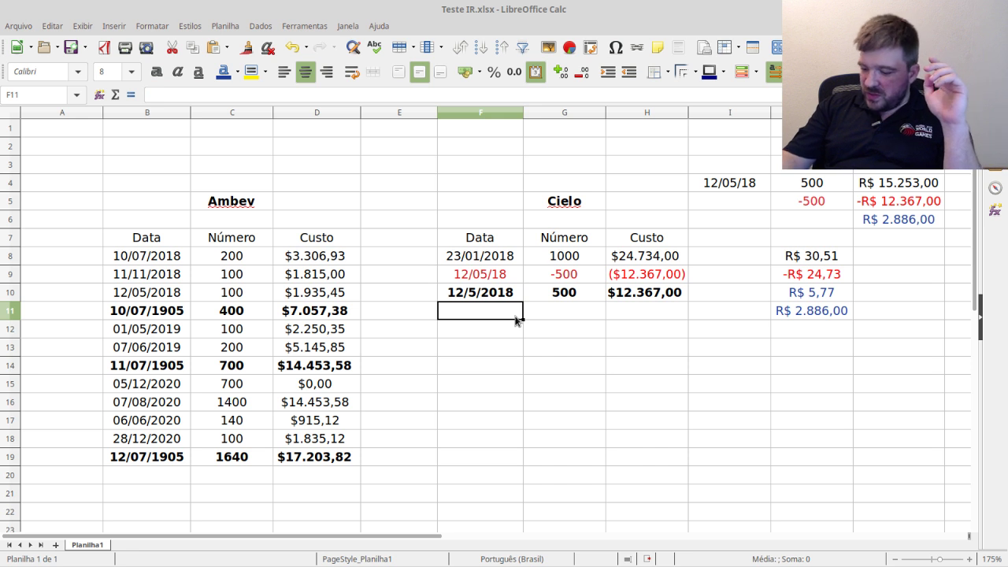
# - Add a non-bold purchase row 12/08/2018, 100, $1.825,35 in F11:H11
pyautogui.write('12/08/')
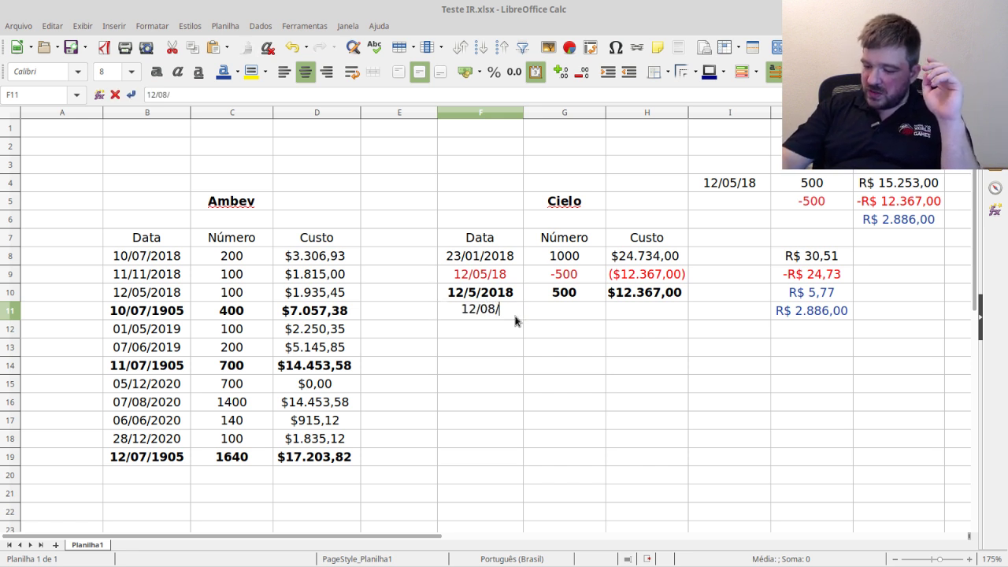
pyautogui.write('2018')
pyautogui.press('Tab')
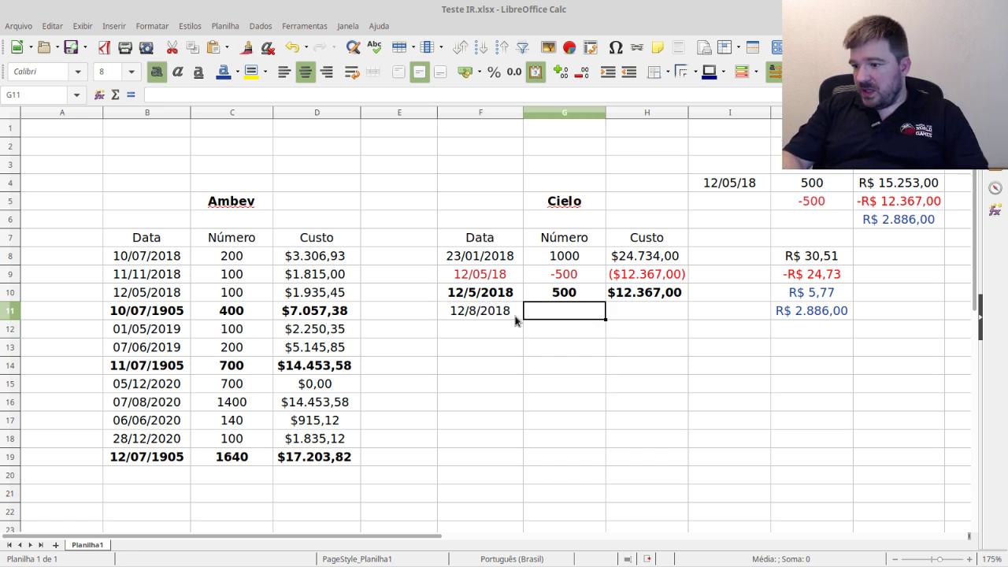
pyautogui.write('100')
pyautogui.press('Tab')
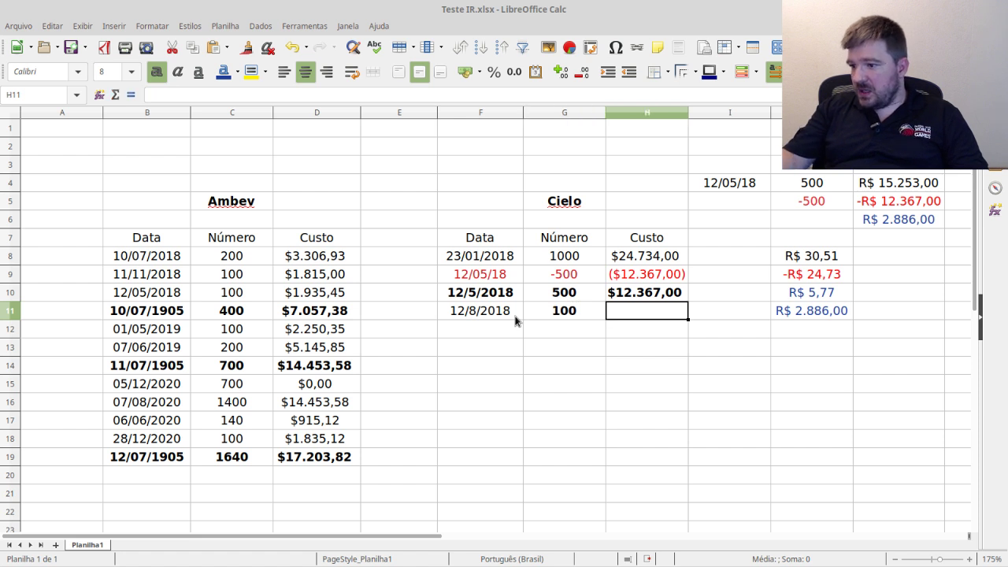
pyautogui.write('3')
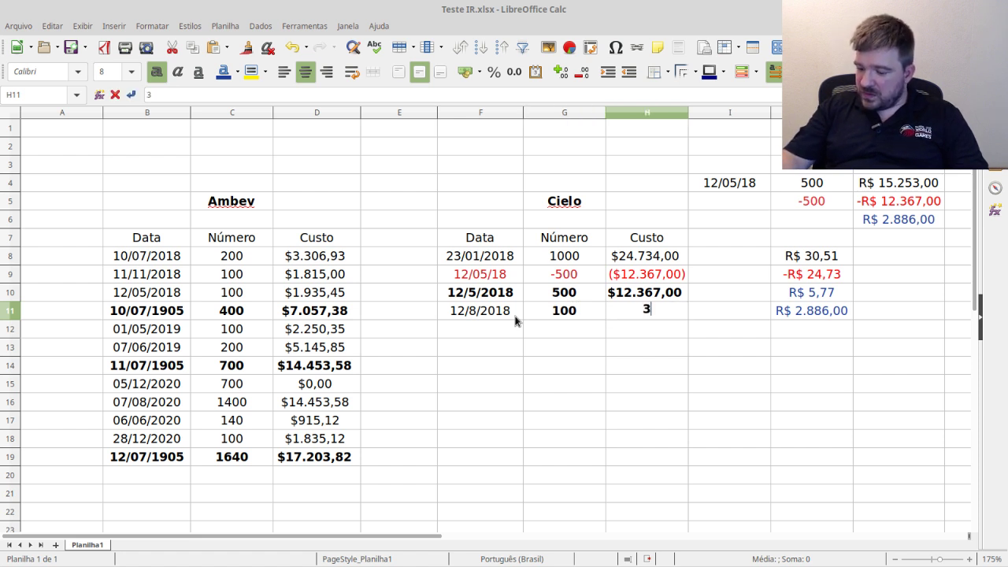
pyautogui.write('182')
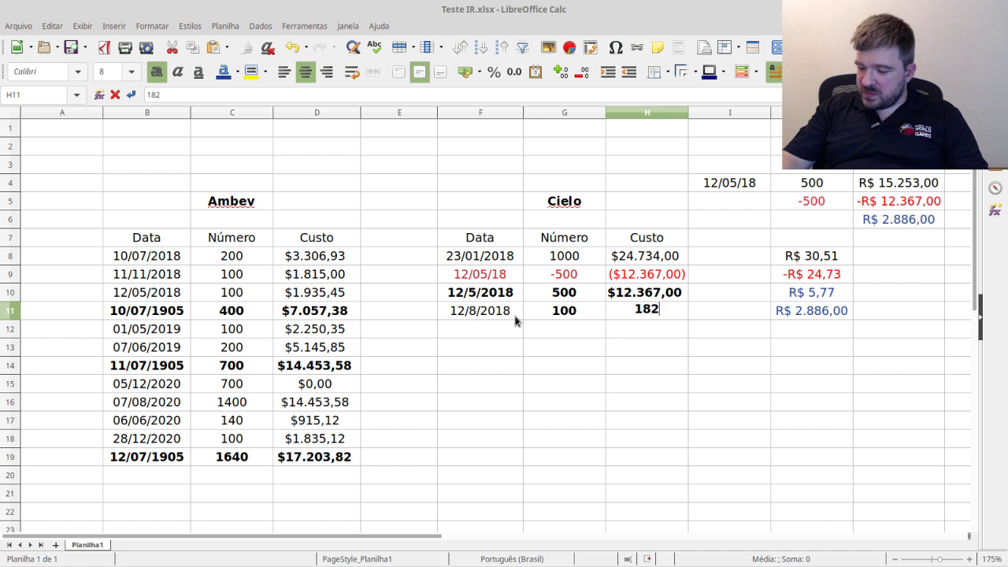
pyautogui.write('5,35')
pyautogui.press('Return')
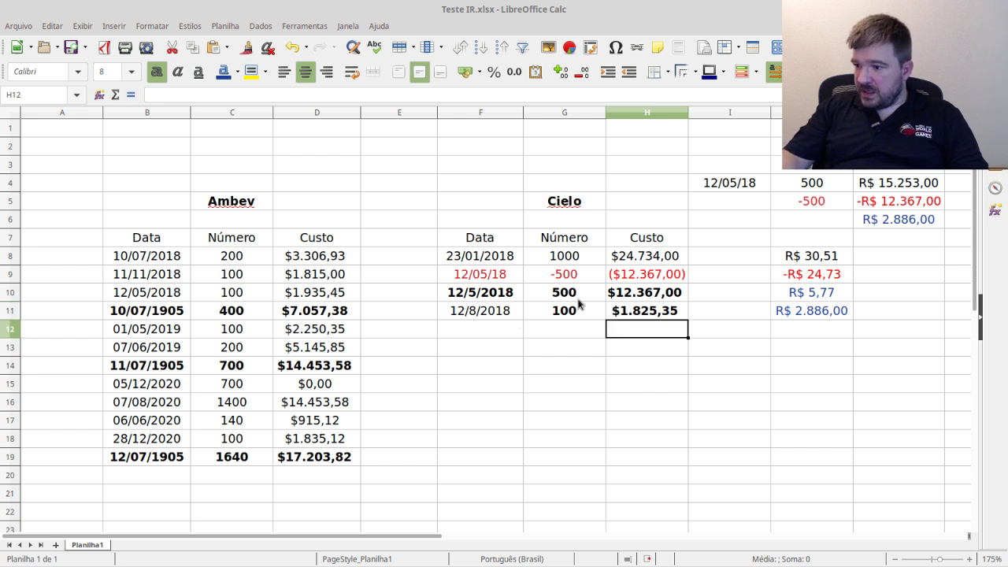
pyautogui.moveTo(567, 310); pyautogui.dragTo(626, 312)
pyautogui.click(156, 72)
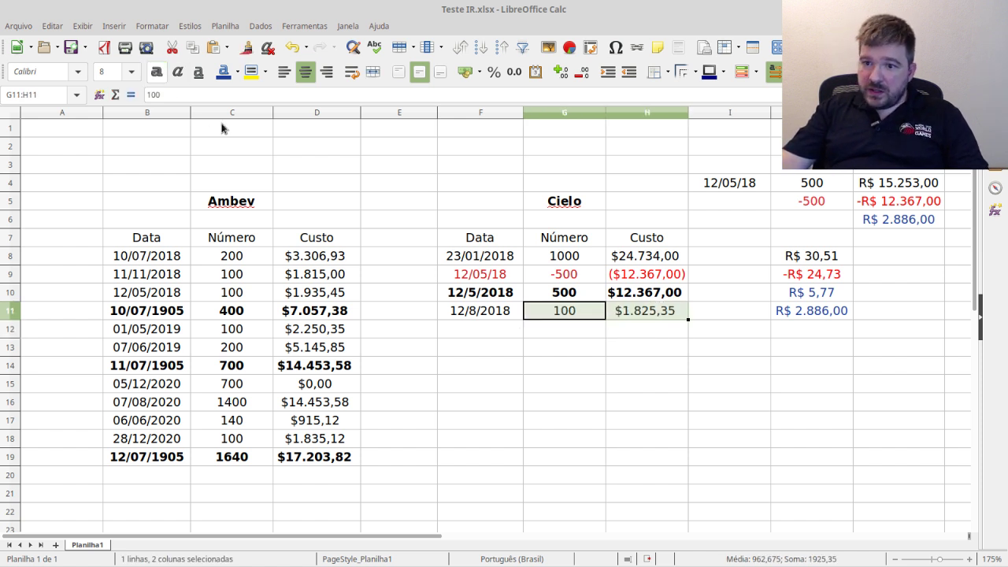
# - Label row 12 '2018' and total the quantity with =G10+G11, giving 600
pyautogui.click(471, 329)
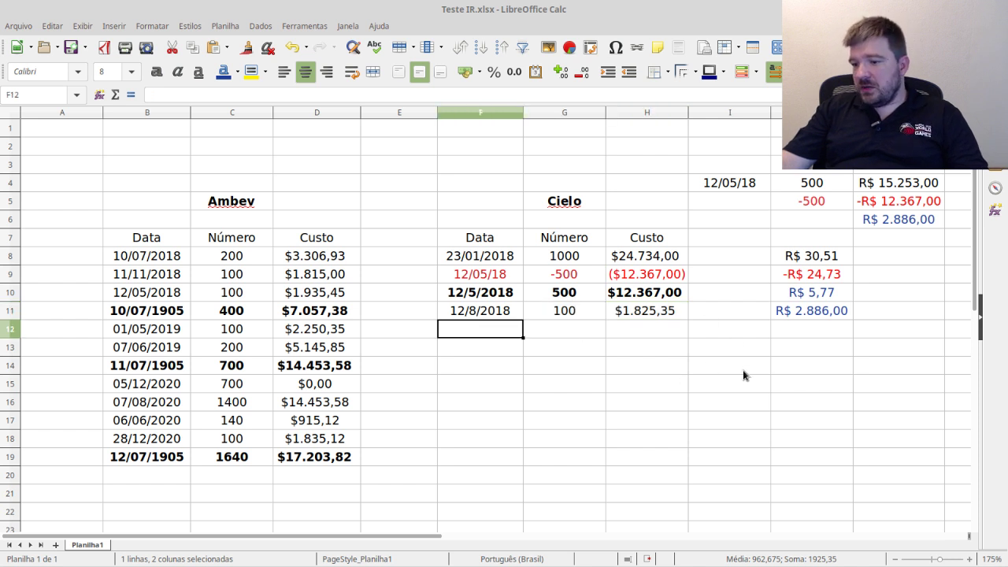
pyautogui.write('2018')
pyautogui.press('Tab')
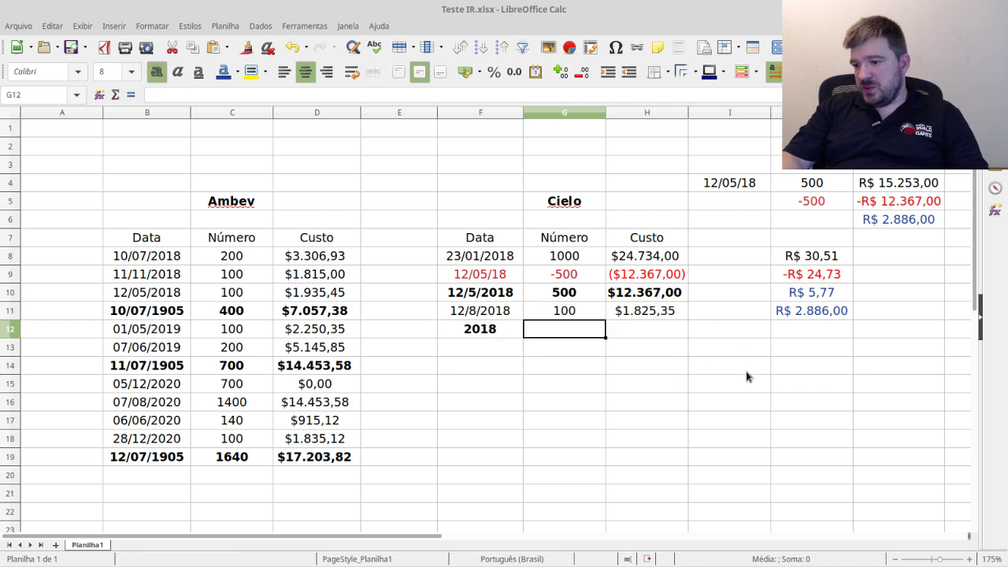
pyautogui.write('=')
pyautogui.click(582, 297)
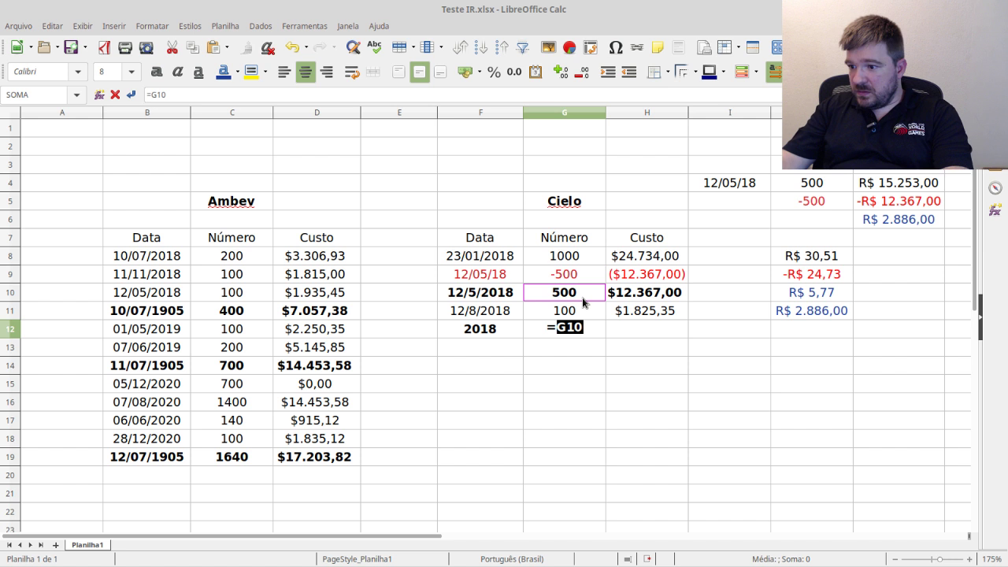
pyautogui.write('+')
pyautogui.click(571, 309)
pyautogui.press('Return')
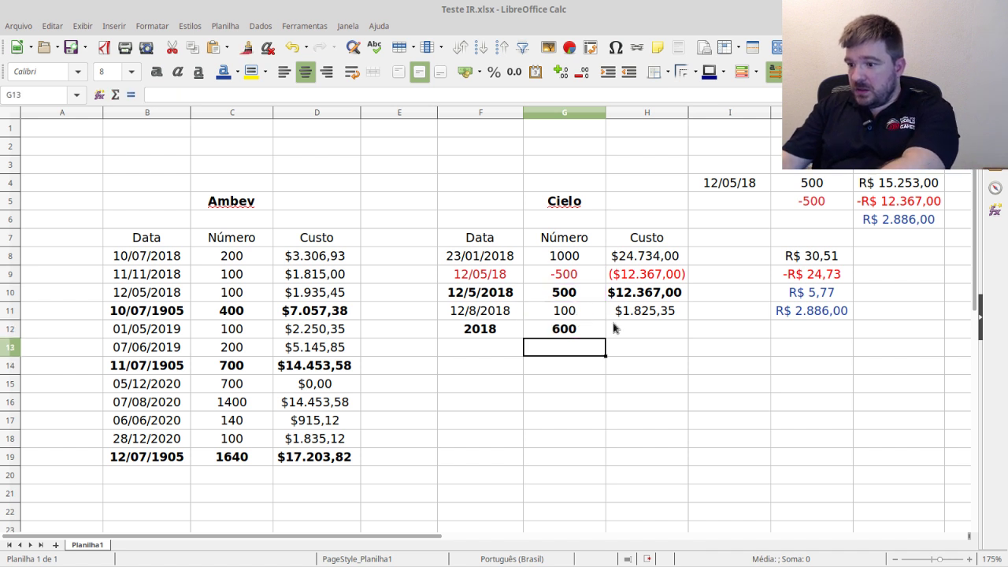
# - Total the 2018 cost in H12 with =H10+H11, giving $14.192,35
pyautogui.click(638, 329)
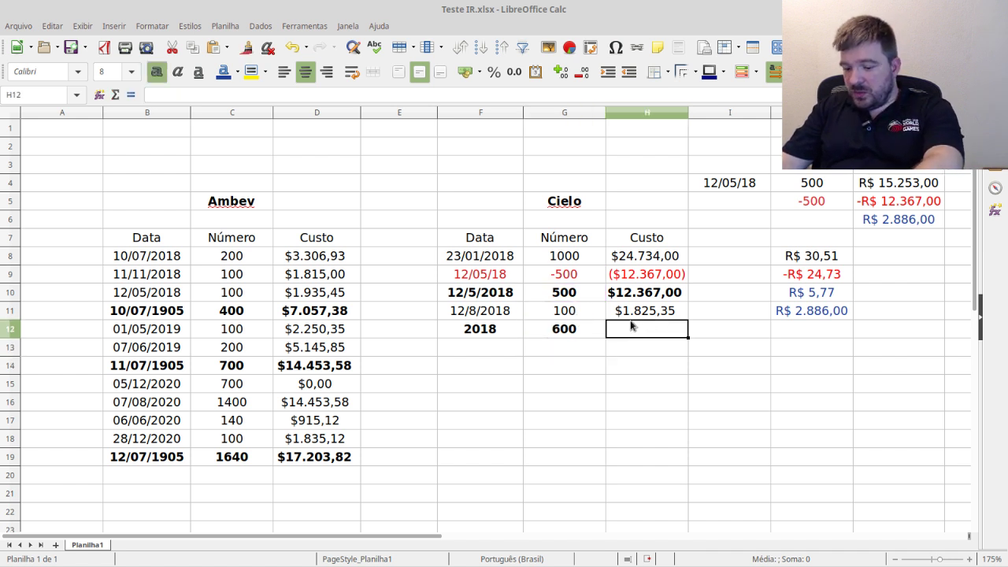
pyautogui.write('=')
pyautogui.click(654, 296)
pyautogui.write('+')
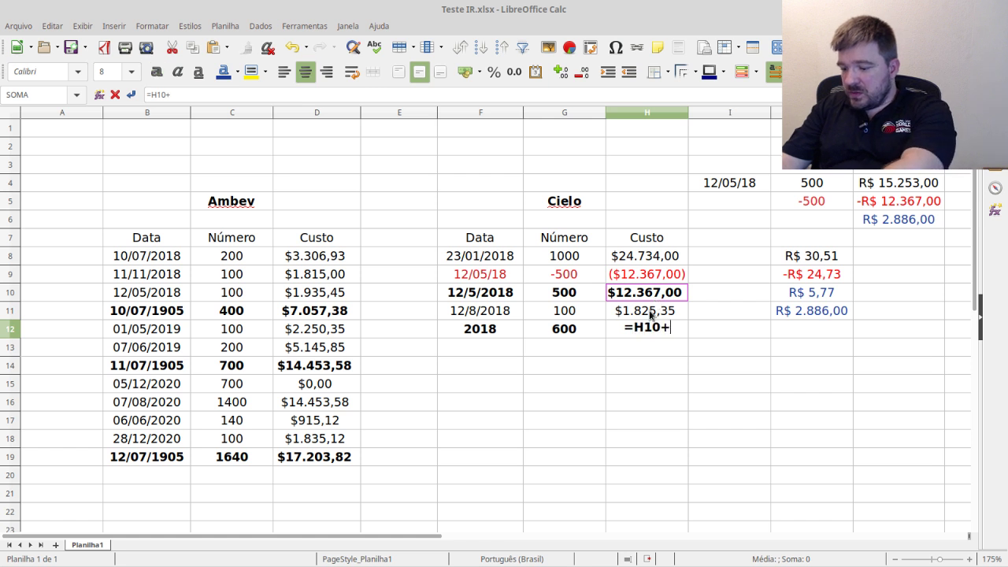
pyautogui.click(650, 310)
pyautogui.press('Return')
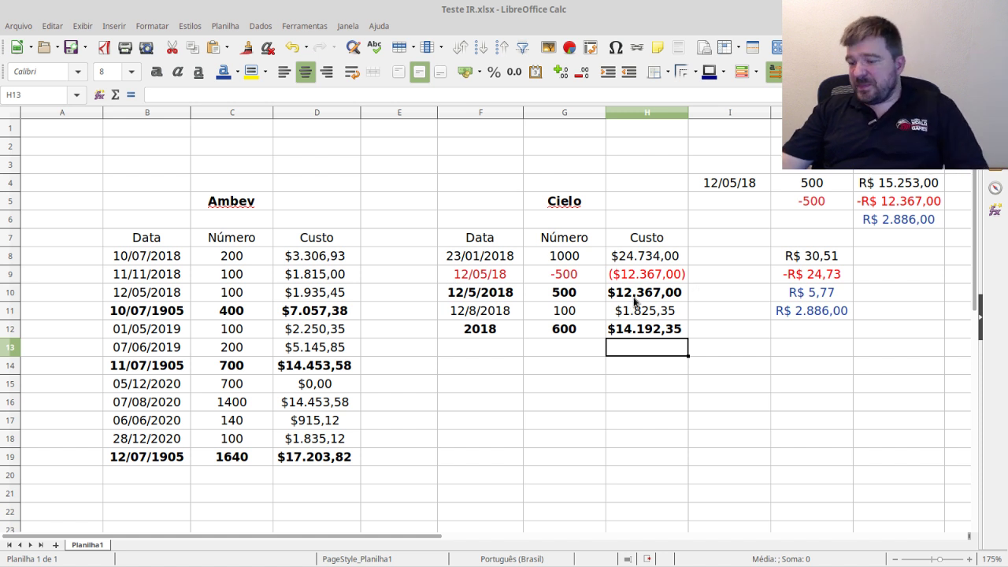
pyautogui.click(553, 274)
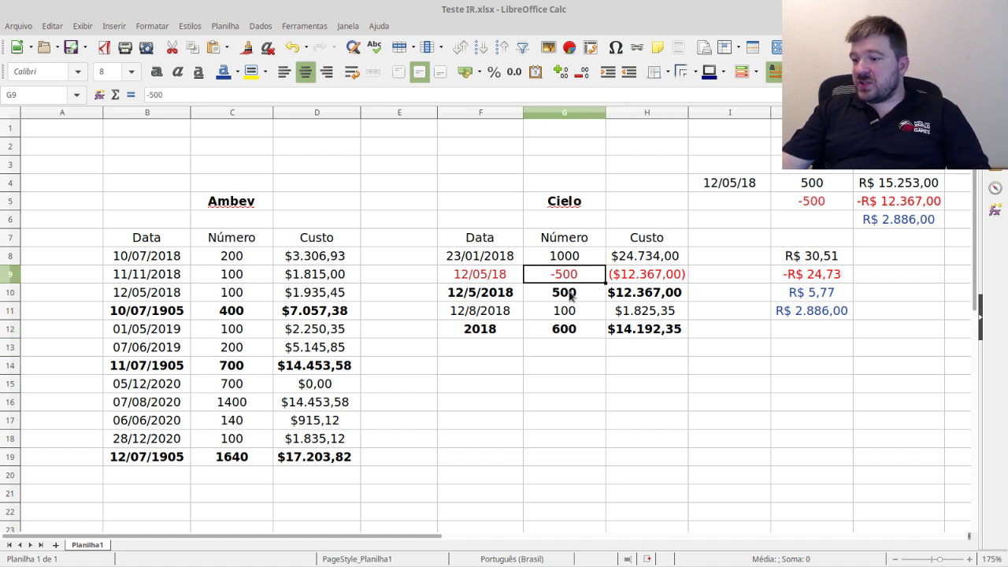
pyautogui.click(563, 295)
pyautogui.click(634, 277)
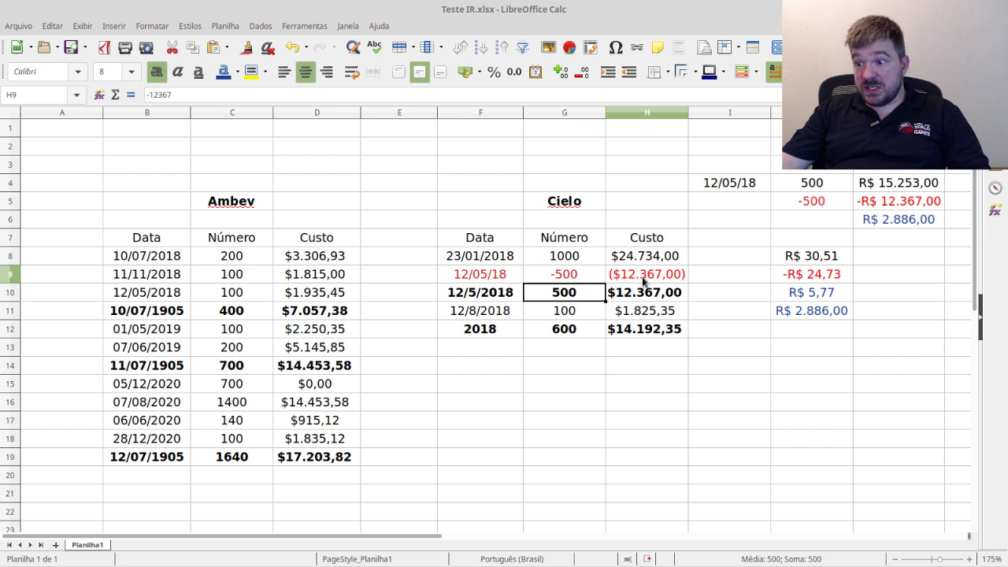
pyautogui.moveTo(923, 206); pyautogui.dragTo(819, 210)
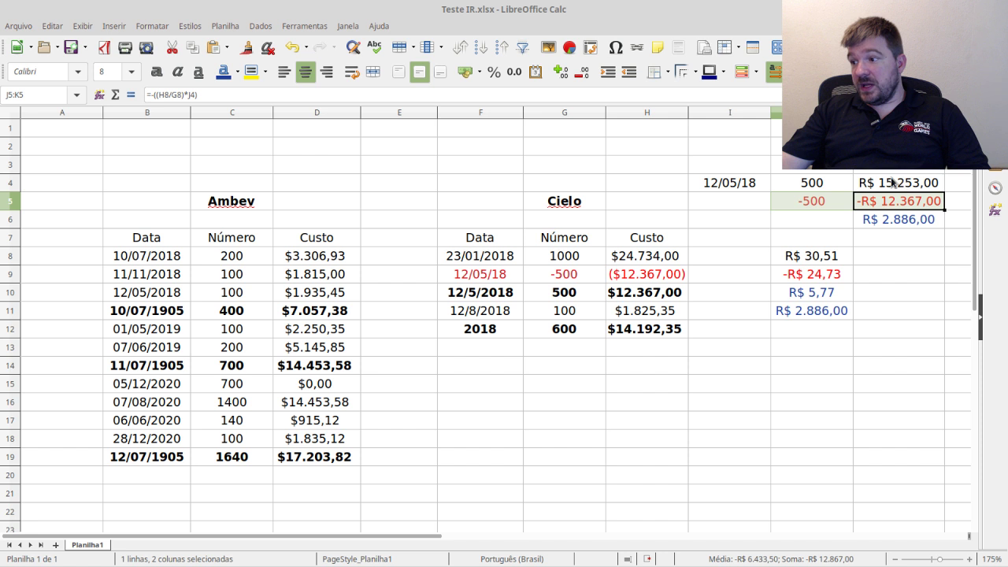
pyautogui.moveTo(893, 185); pyautogui.dragTo(830, 184)
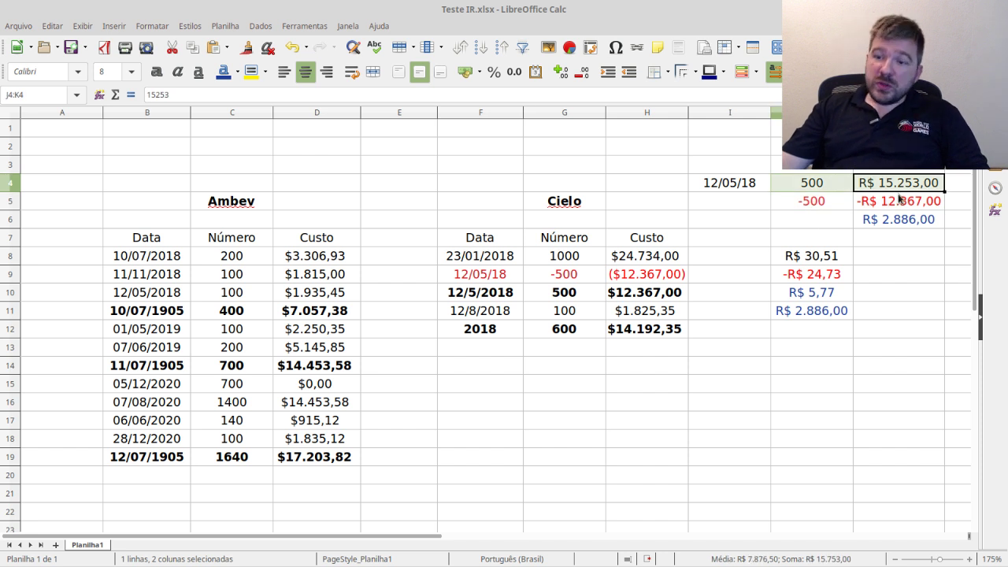
pyautogui.click(647, 259)
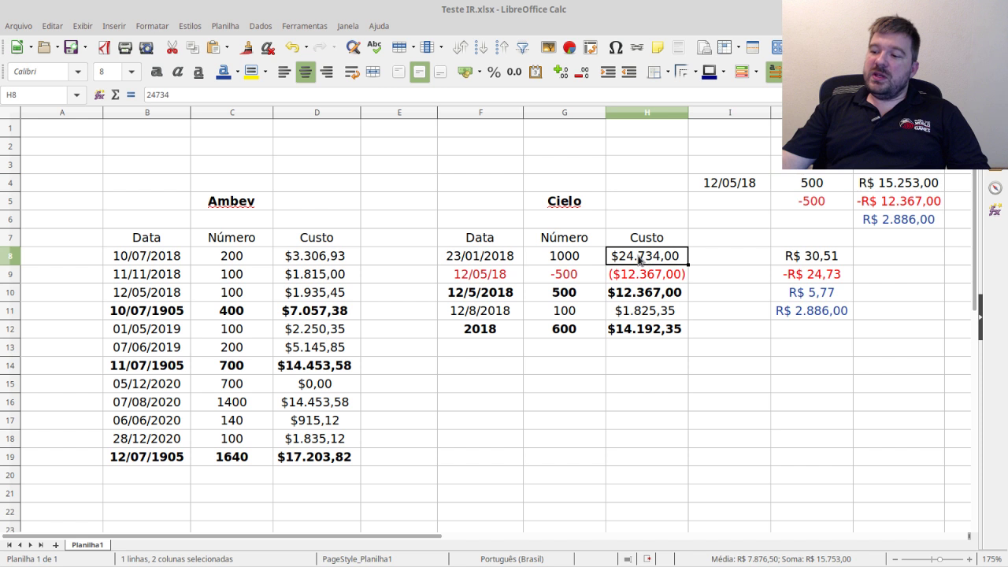
pyautogui.click(575, 256)
pyautogui.click(641, 296)
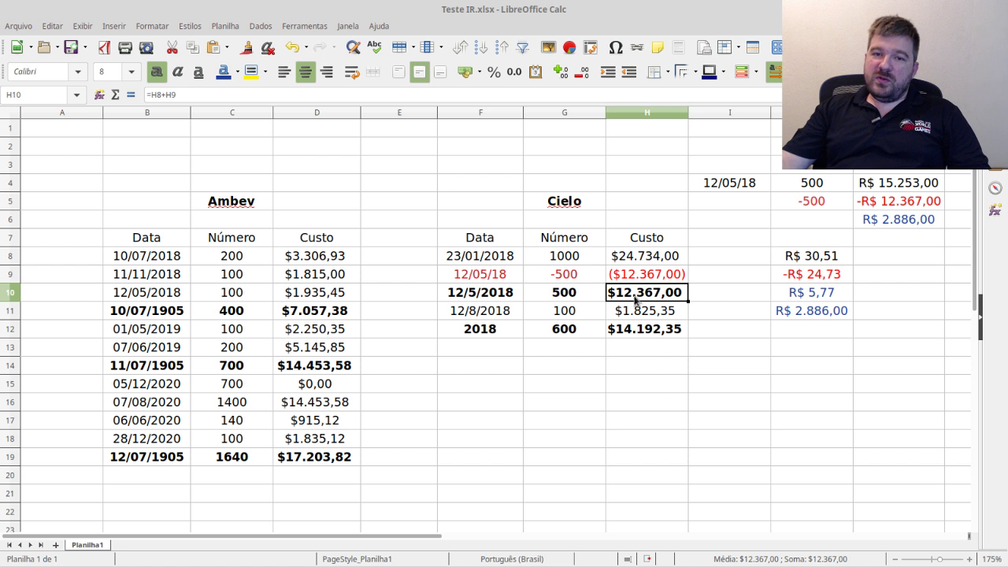
pyautogui.click(564, 299)
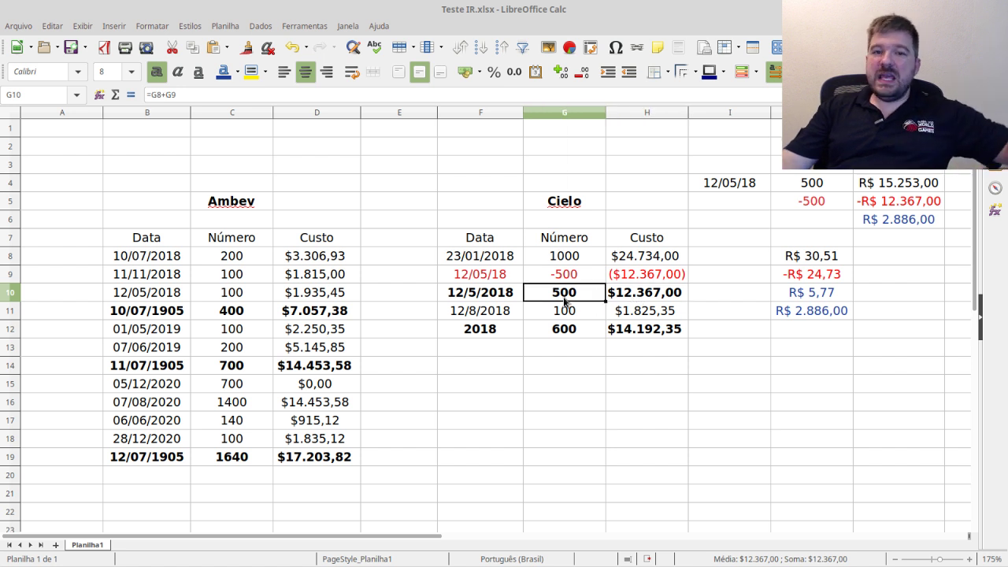
pyautogui.click(638, 297)
pyautogui.click(903, 225)
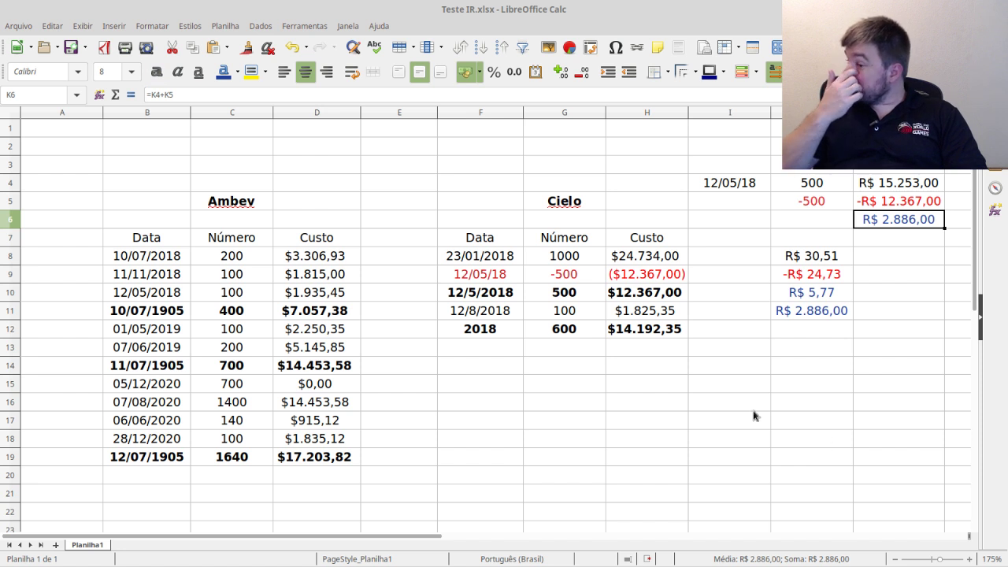
pyautogui.moveTo(484, 335); pyautogui.dragTo(641, 338)
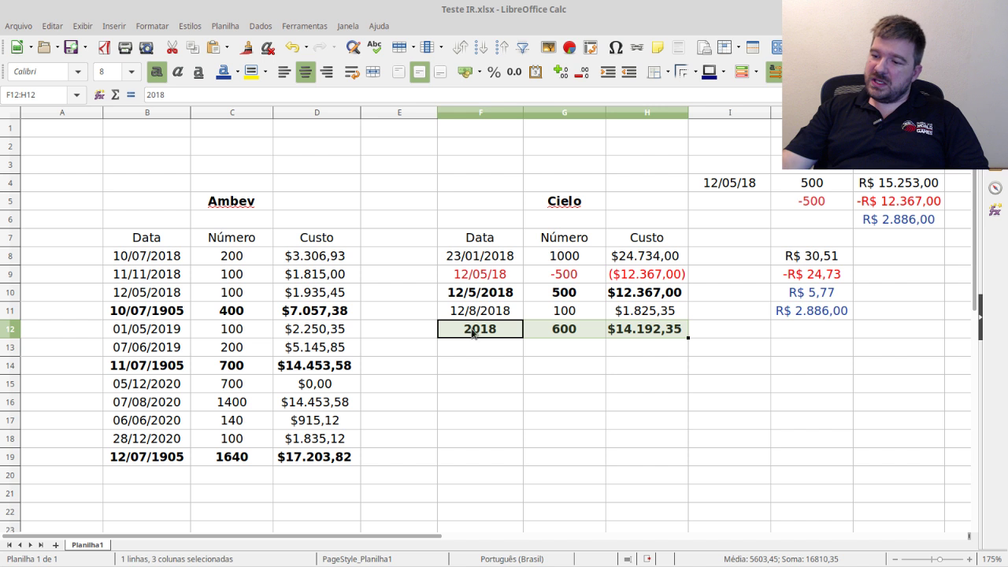
pyautogui.click(568, 334)
pyautogui.press('Right')
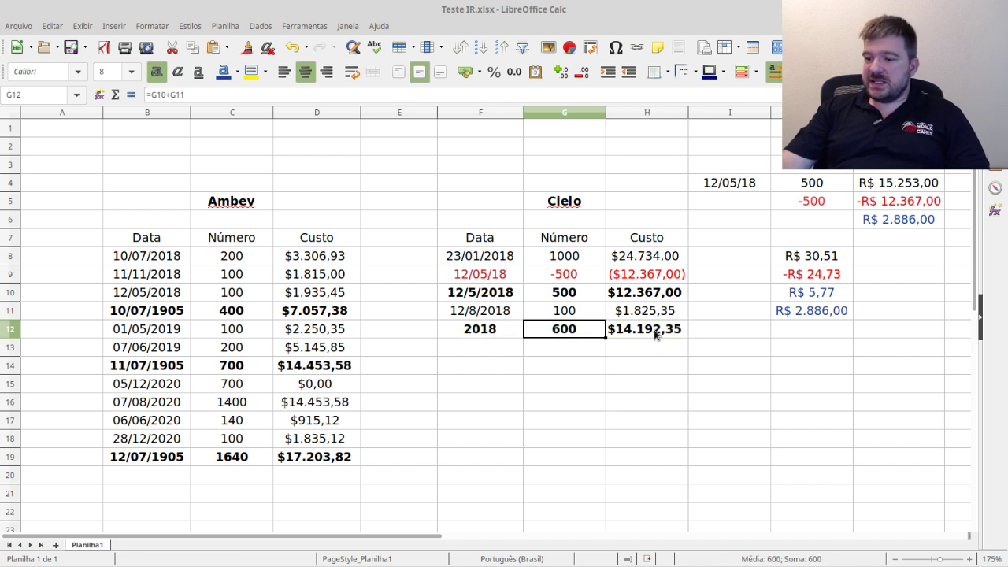